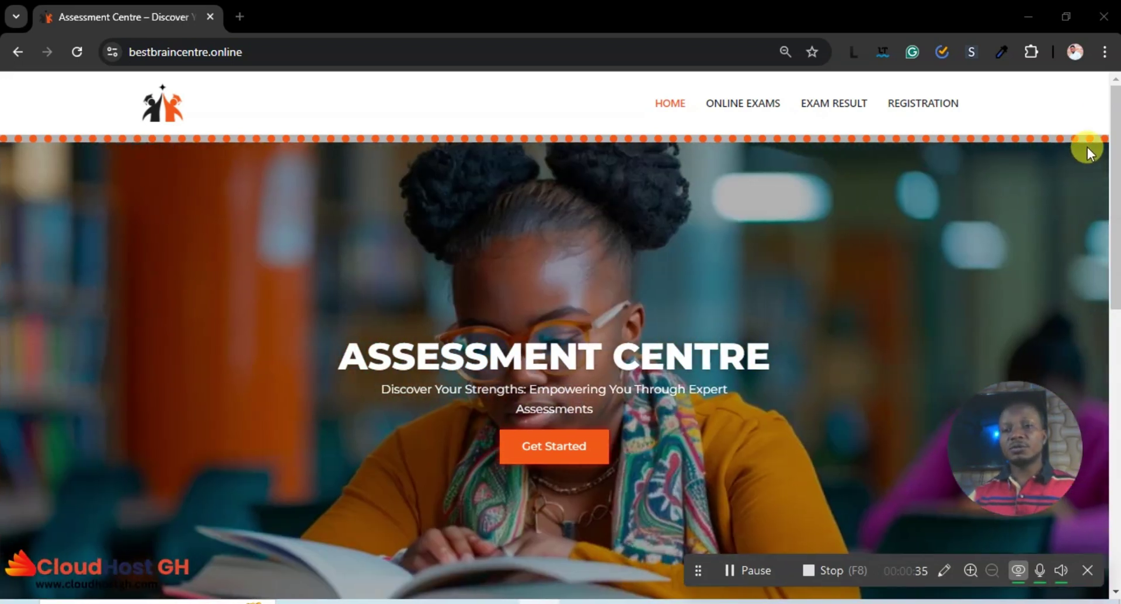
Open the assessment site's Registration page and review the new student registration form.
left_click(925, 105)
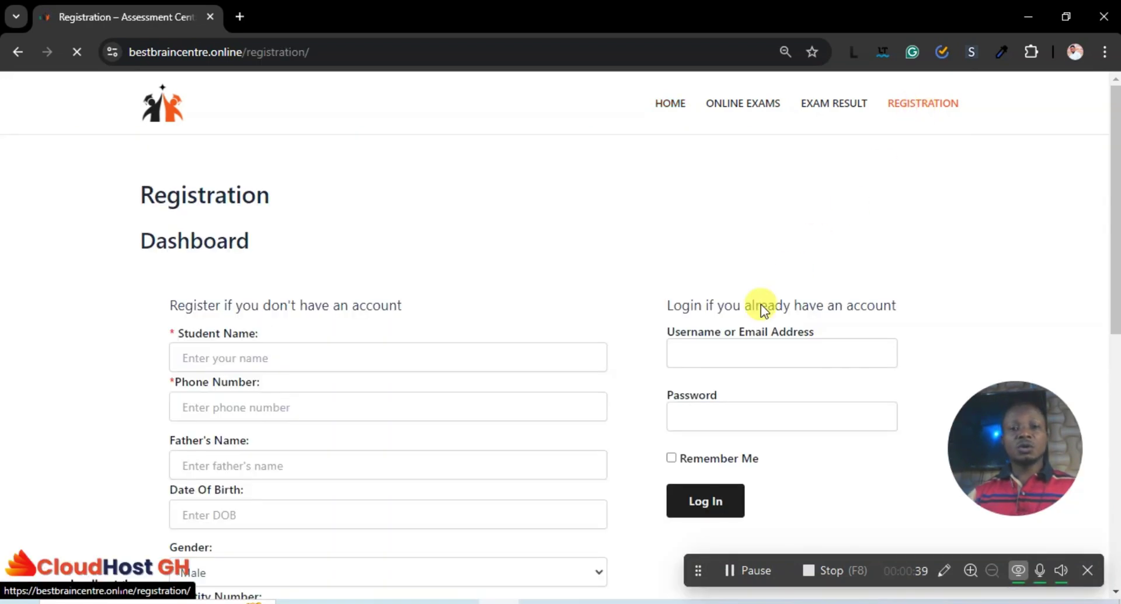
scroll(471, 306, "down", 3)
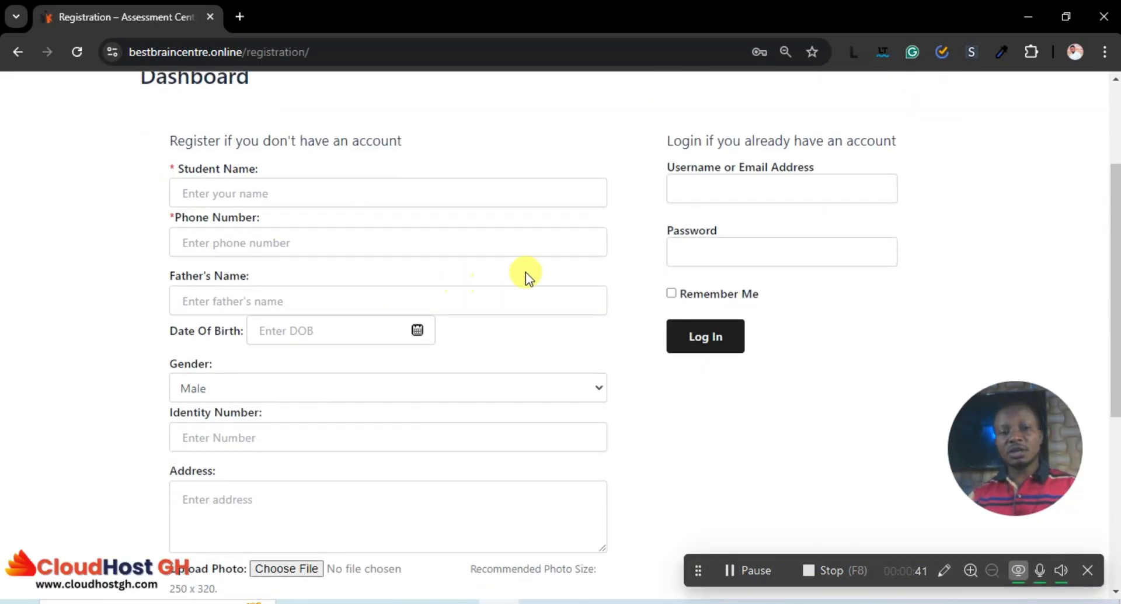
scroll(370, 178, "down", 4)
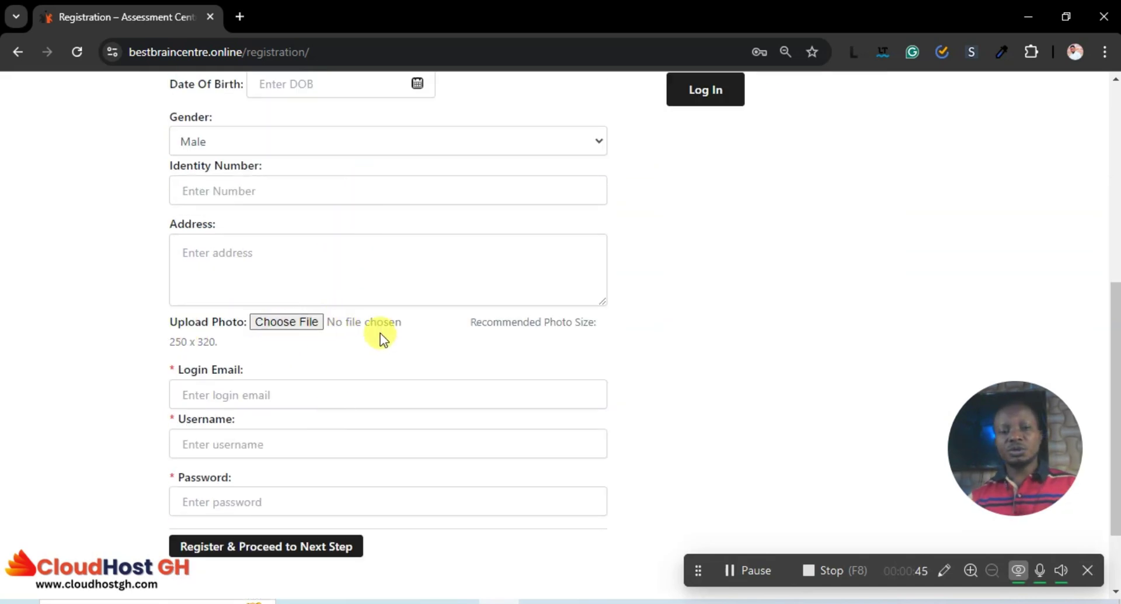
scroll(561, 321, "up", 5)
Log in to the existing student account with the browser's saved credentials, authorising the autofill with the Windows Security PIN.
left_click(767, 268)
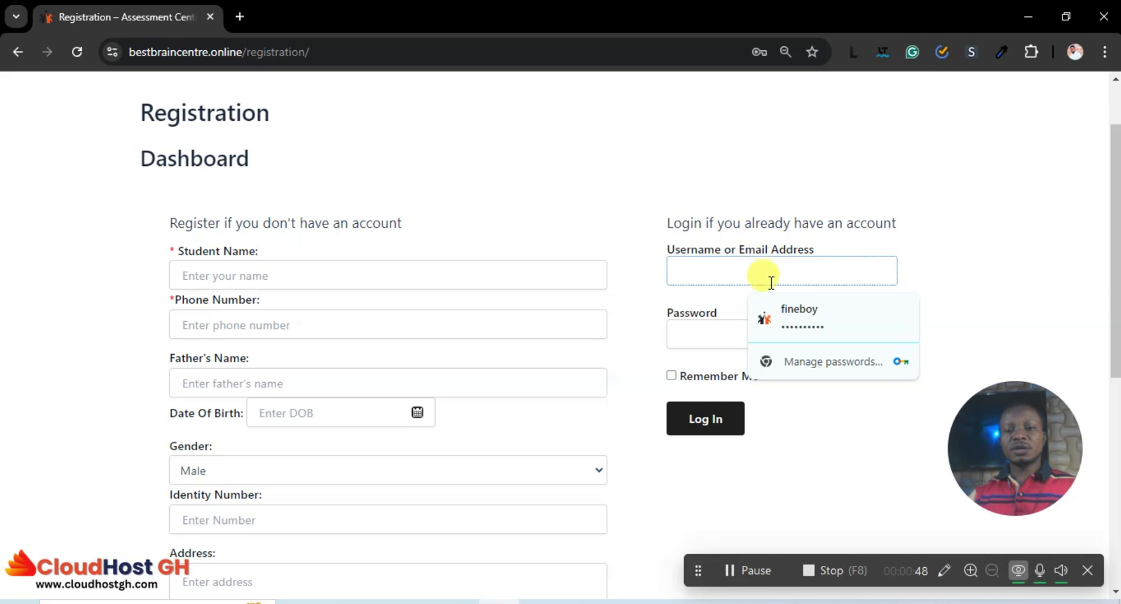
left_click(762, 333)
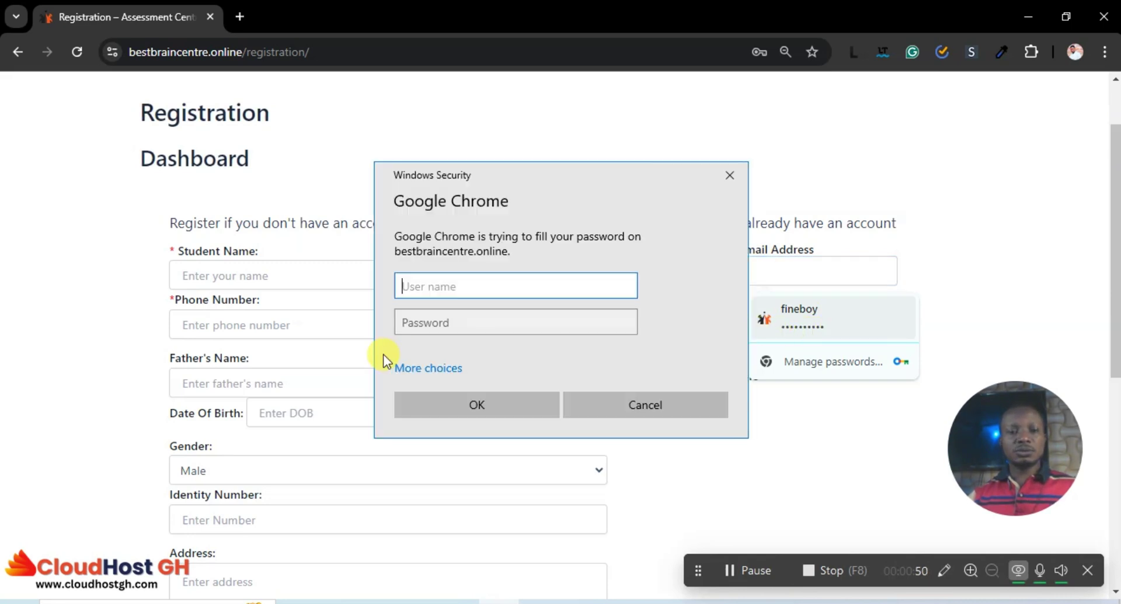
left_click(436, 368)
left_click(487, 462)
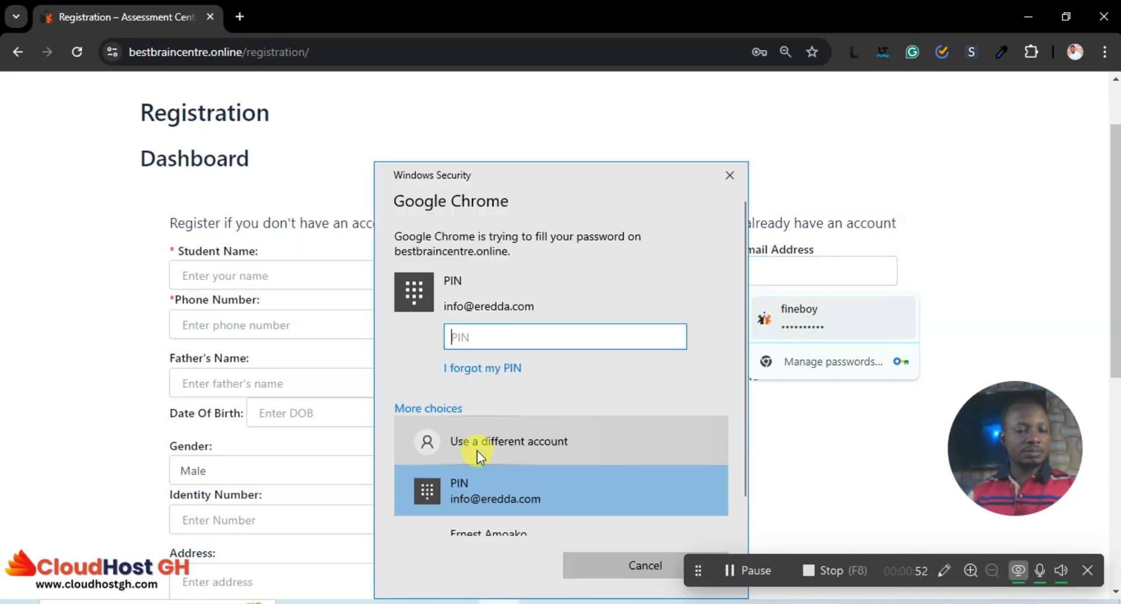
type("****")
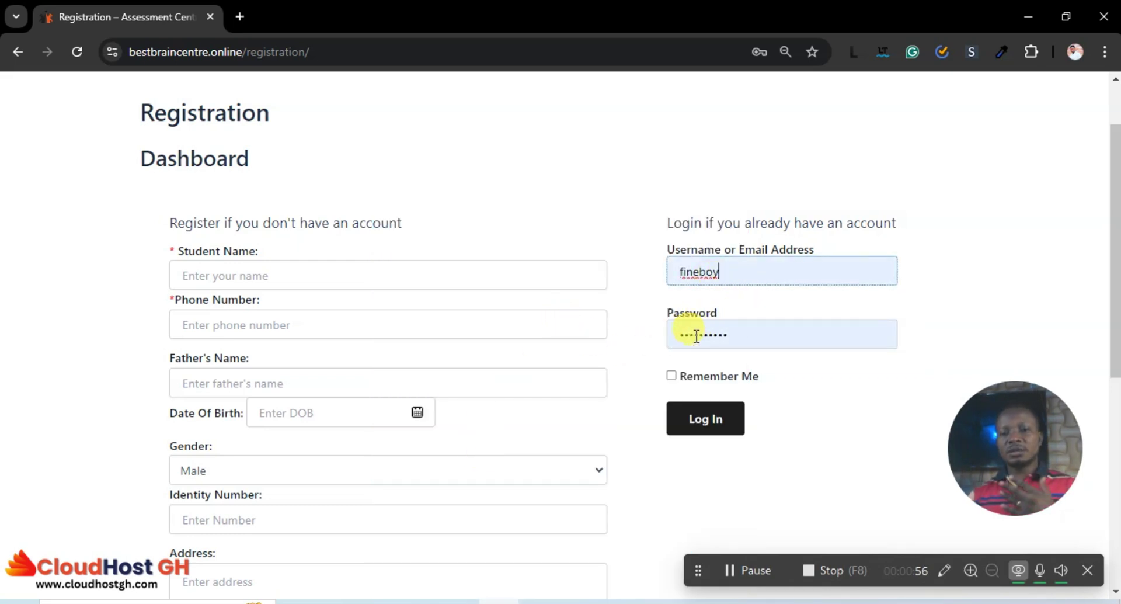
left_click(694, 418)
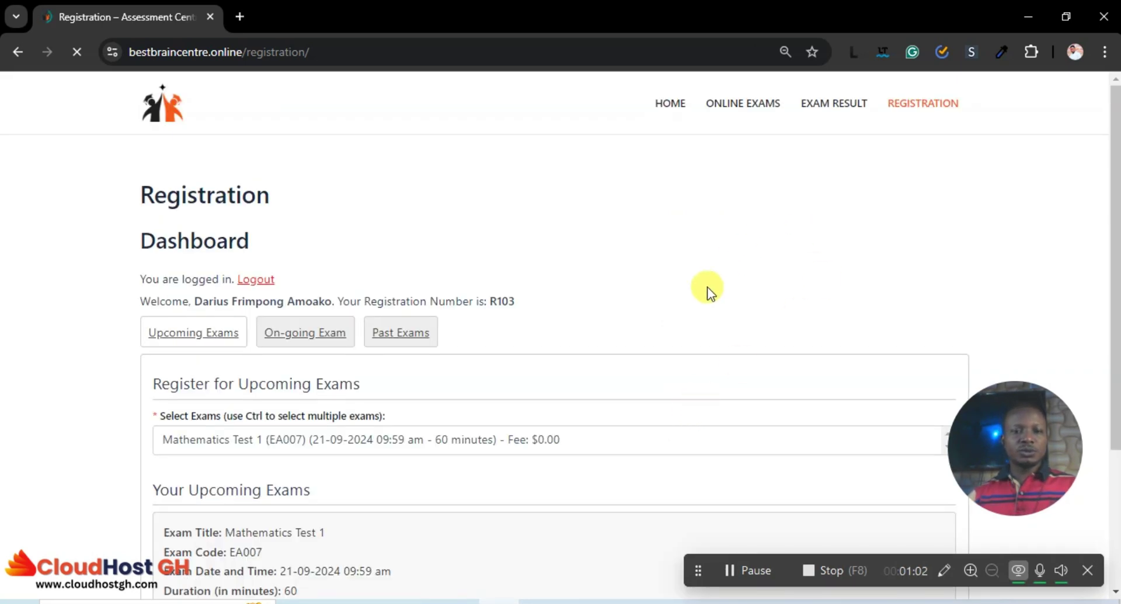
Review the student's upcoming exams and select Mathematics Test 1 (EA007) in the exam registration list.
scroll(706, 287, "down", 3)
scroll(706, 283, "up", 1)
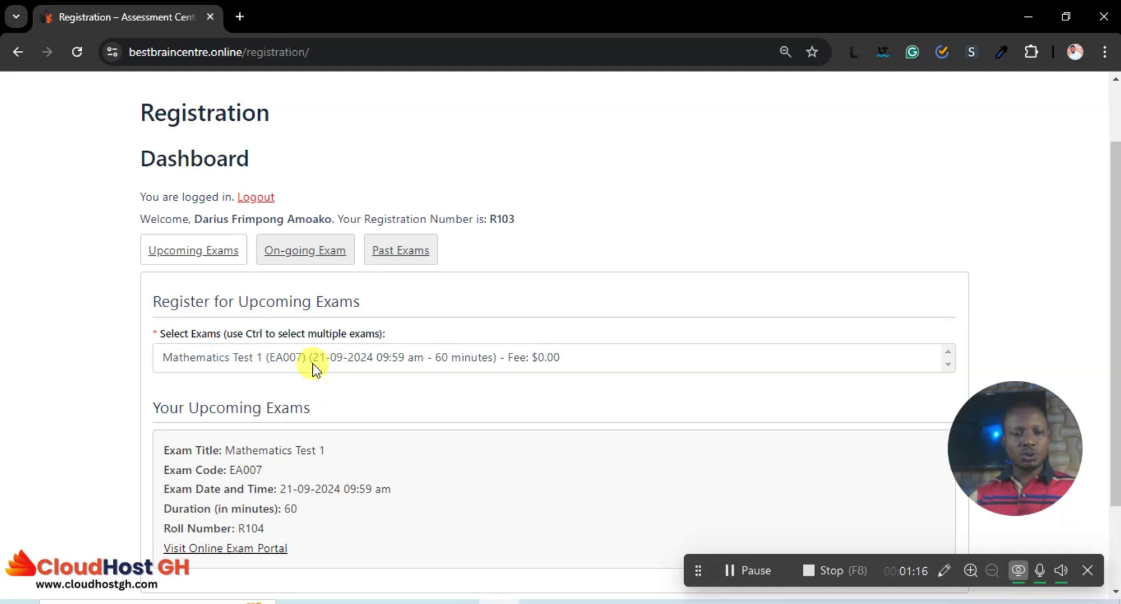
left_click(250, 357)
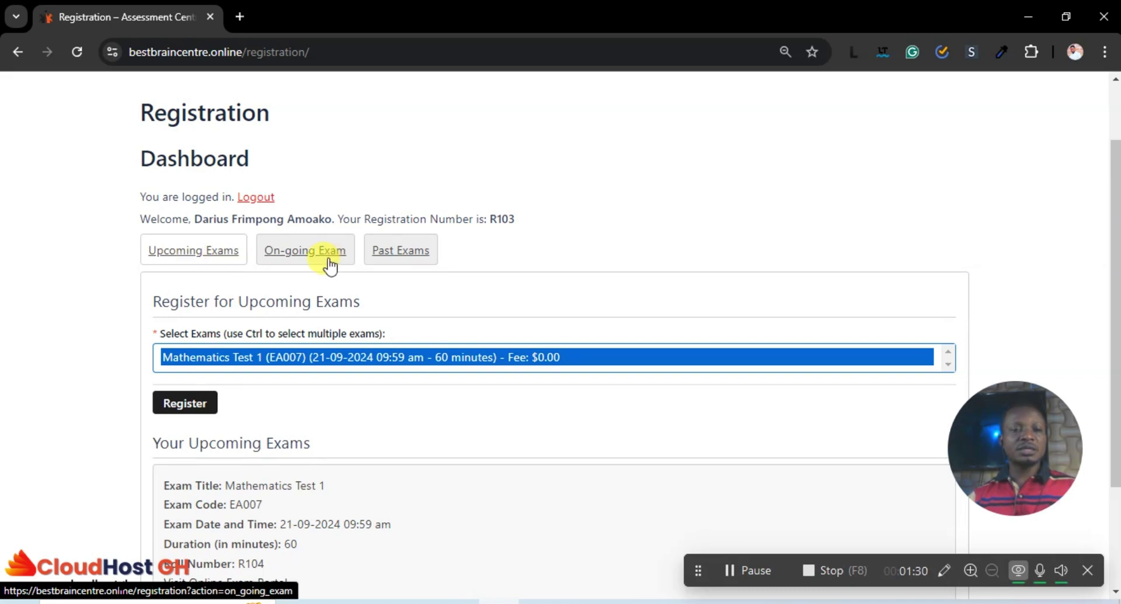
Open the student's on-going exam and display the result for Week 1 Assessment For Basic 7.
left_click(306, 252)
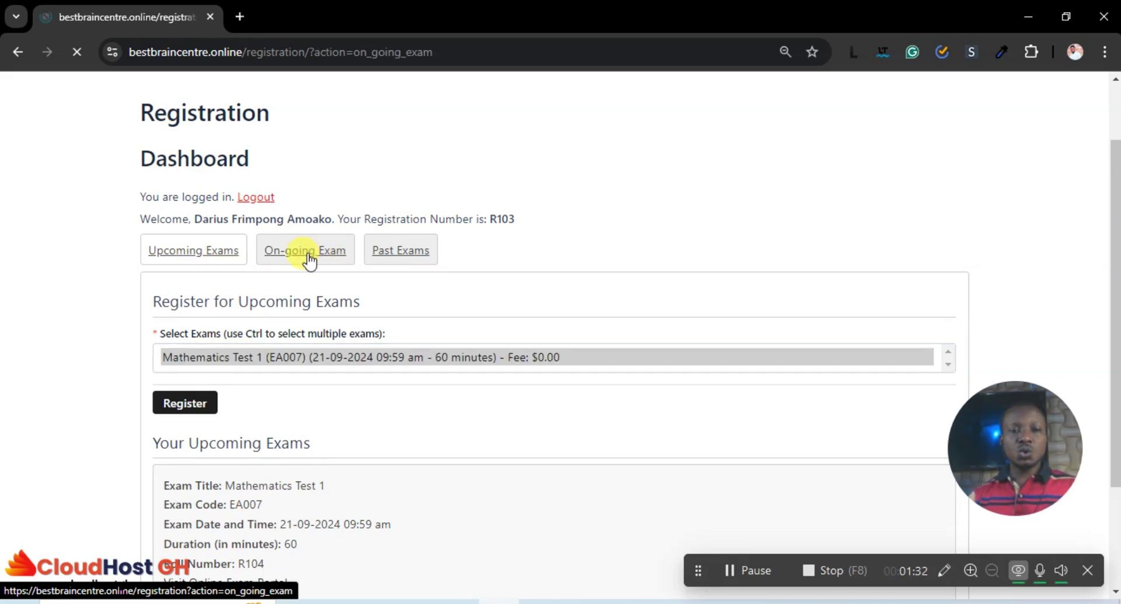
scroll(569, 258, "down", 1)
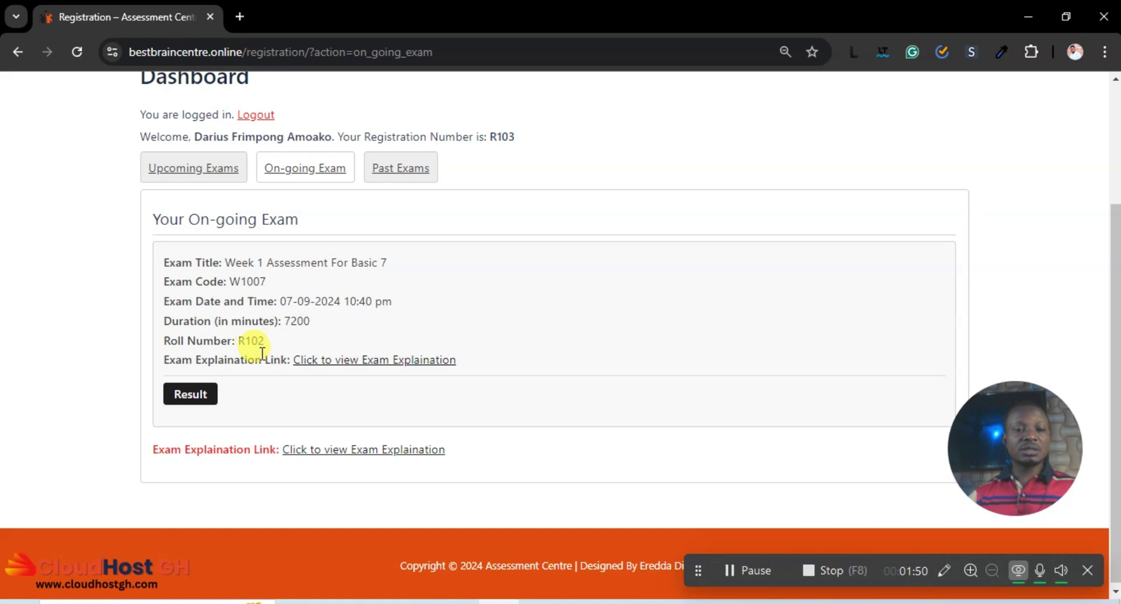
left_click(207, 396)
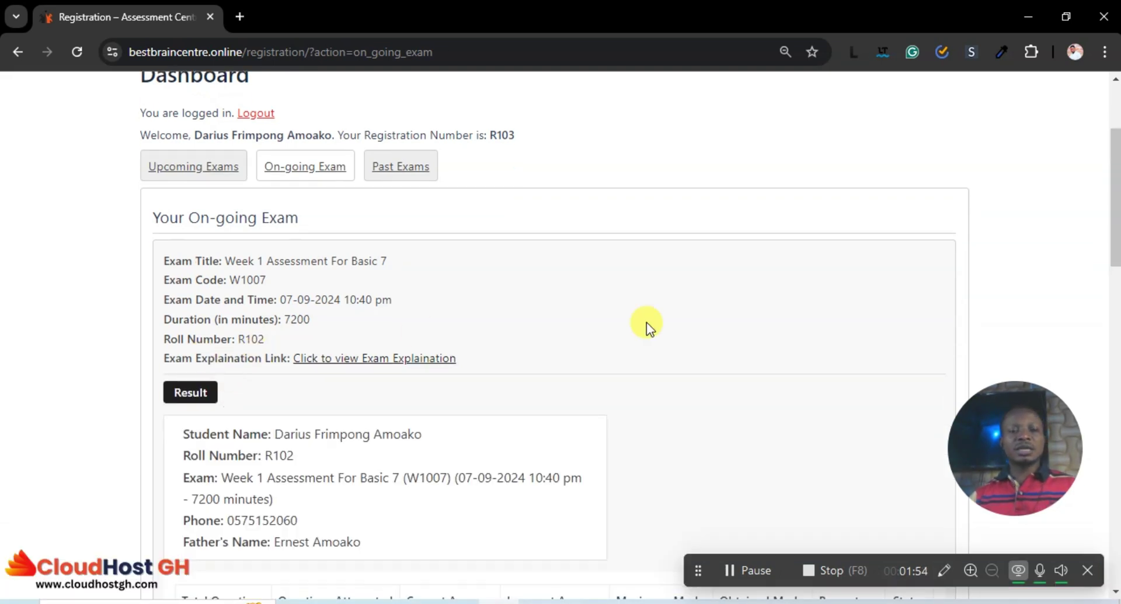
Examine the exam result's score summary and the marked answers for questions 1 and 2.
scroll(646, 322, "down", 5)
scroll(647, 323, "up", 3)
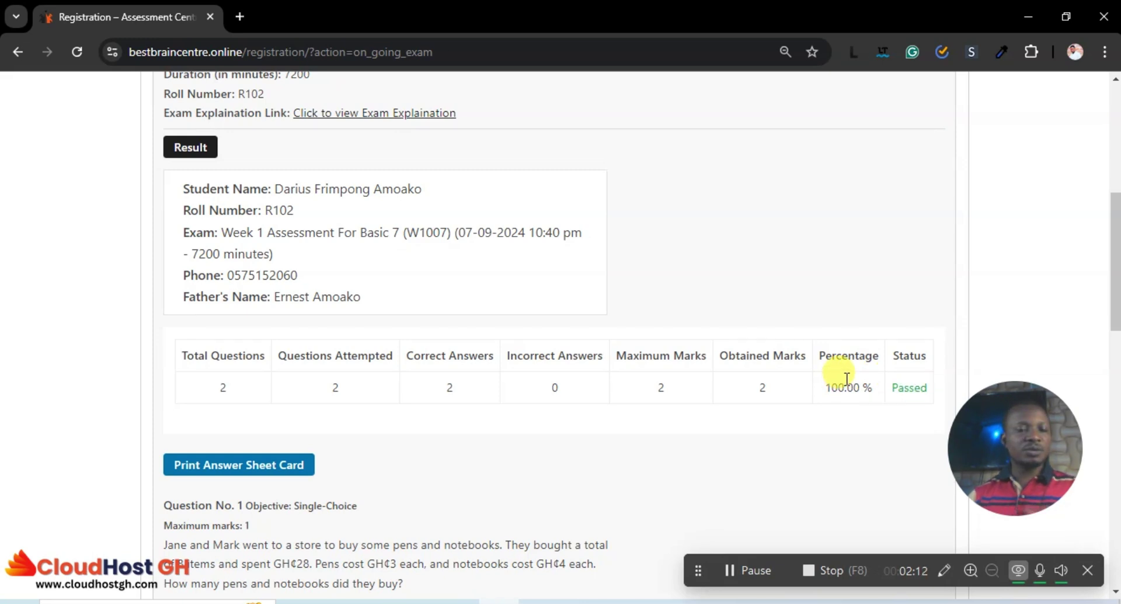
scroll(846, 380, "down", 4)
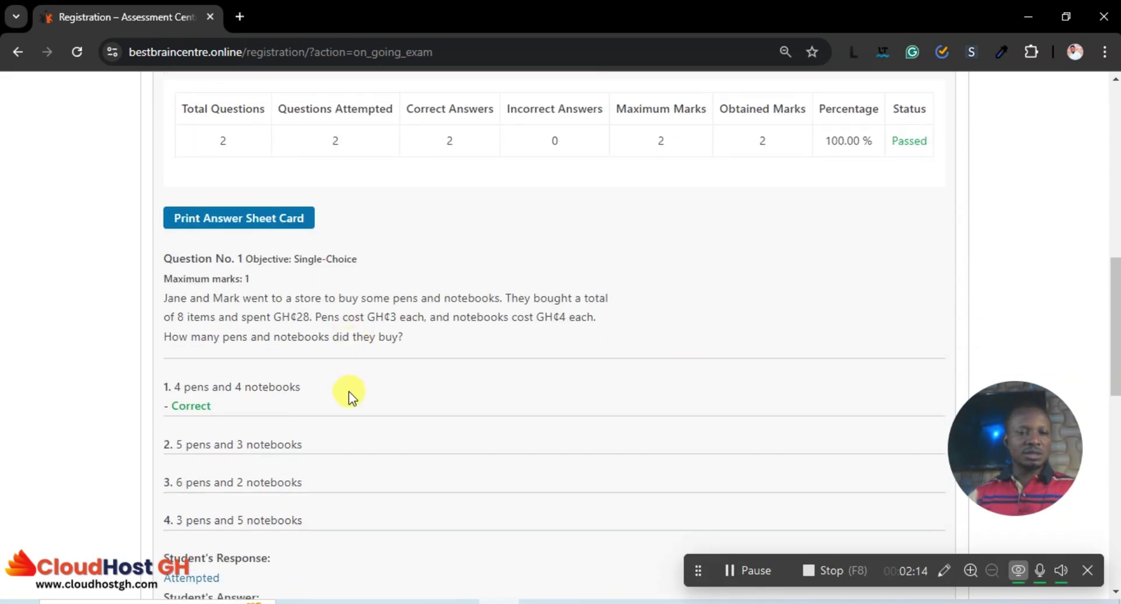
scroll(450, 336, "down", 3)
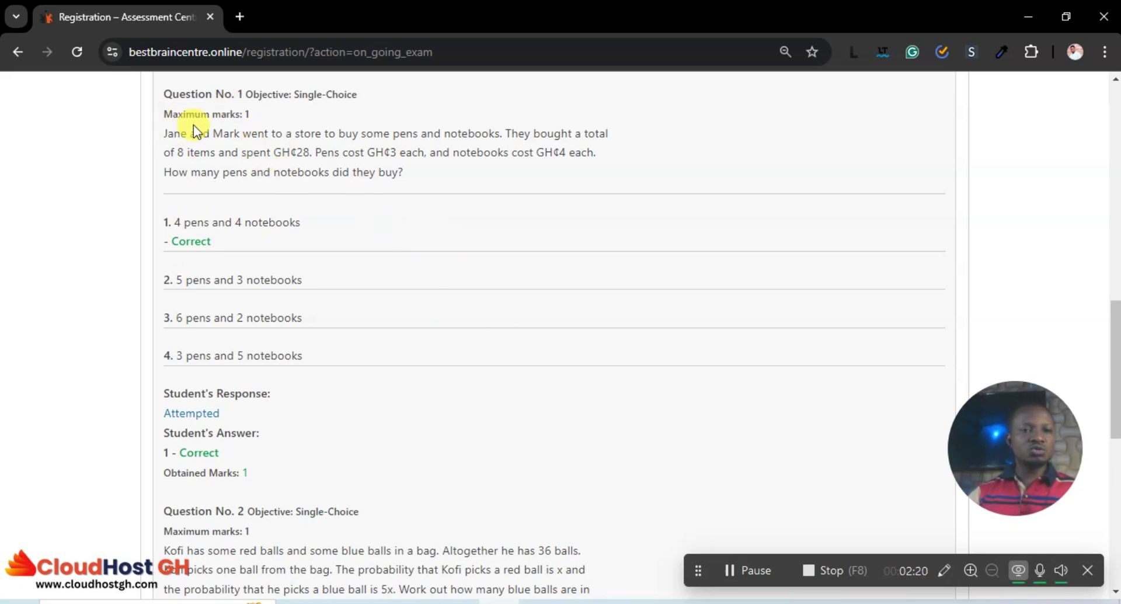
scroll(225, 222, "down", 2)
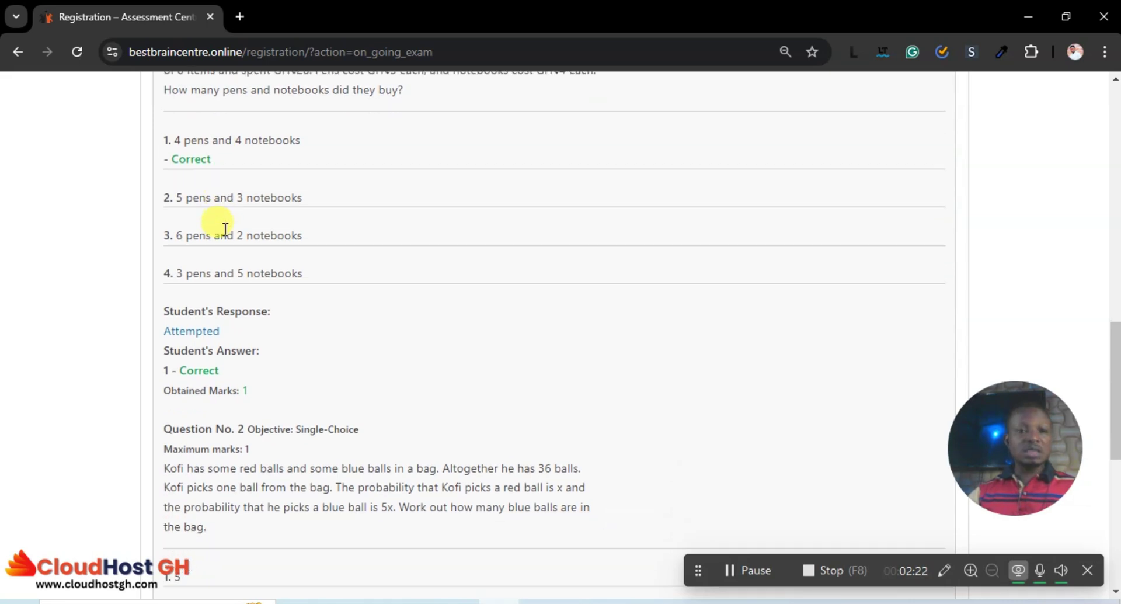
scroll(232, 239, "down", 7)
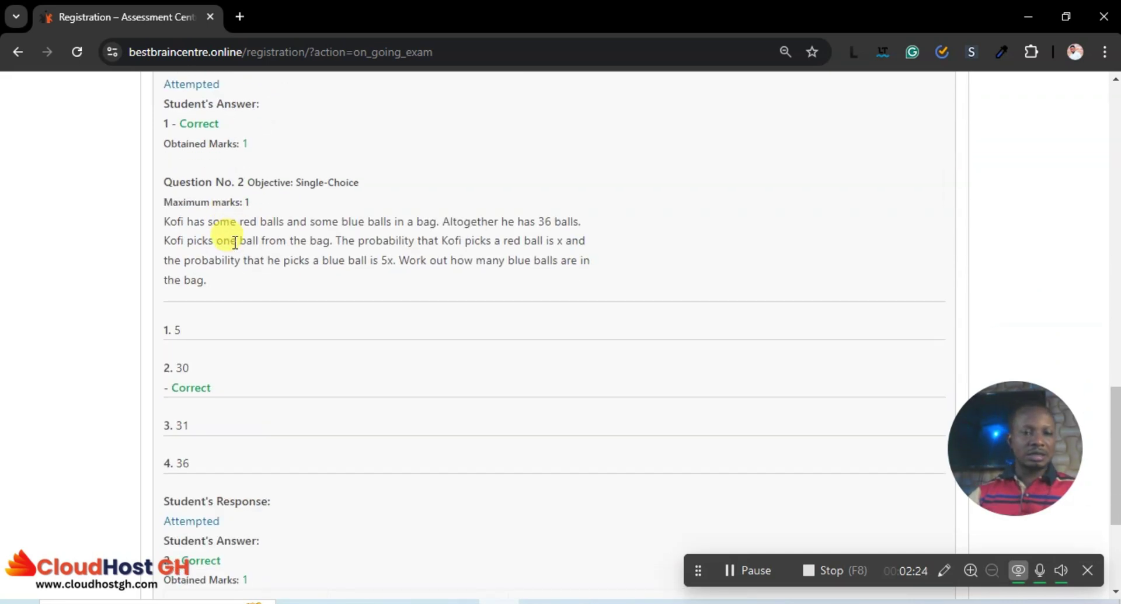
scroll(235, 242, "down", 2)
scroll(317, 251, "up", 12)
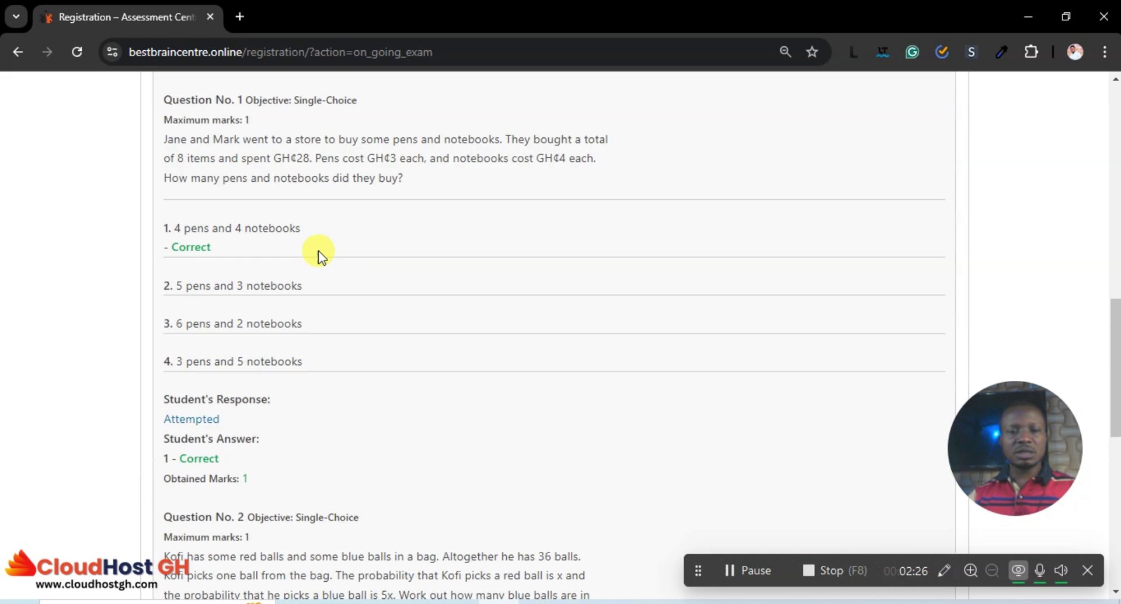
scroll(317, 247, "up", 5)
scroll(413, 240, "down", 3)
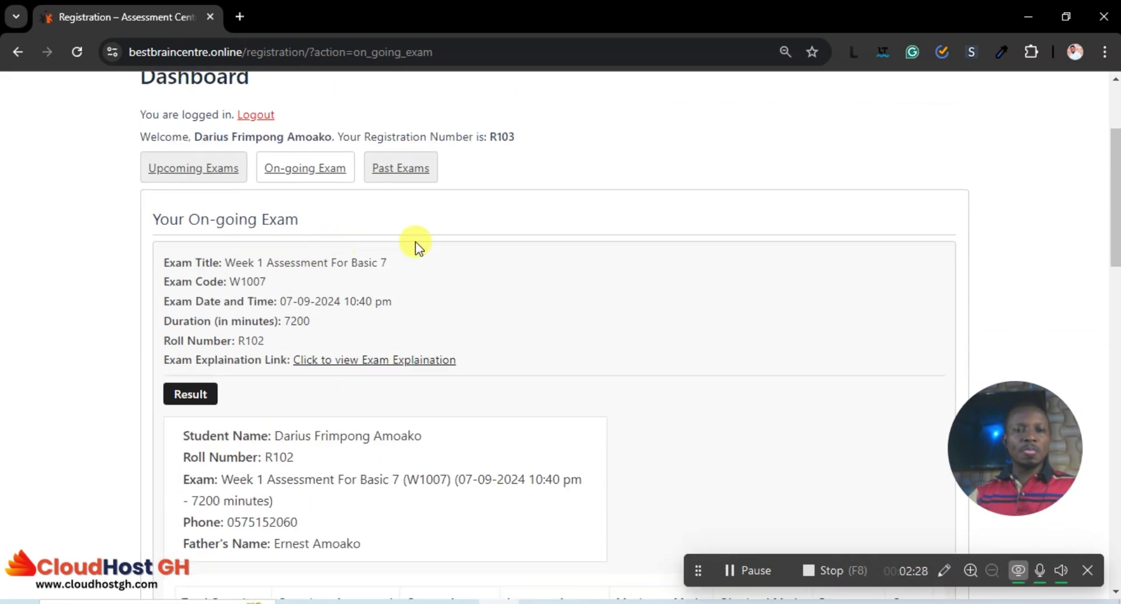
Check the student's past exams and return to the on-going exam.
left_click(409, 174)
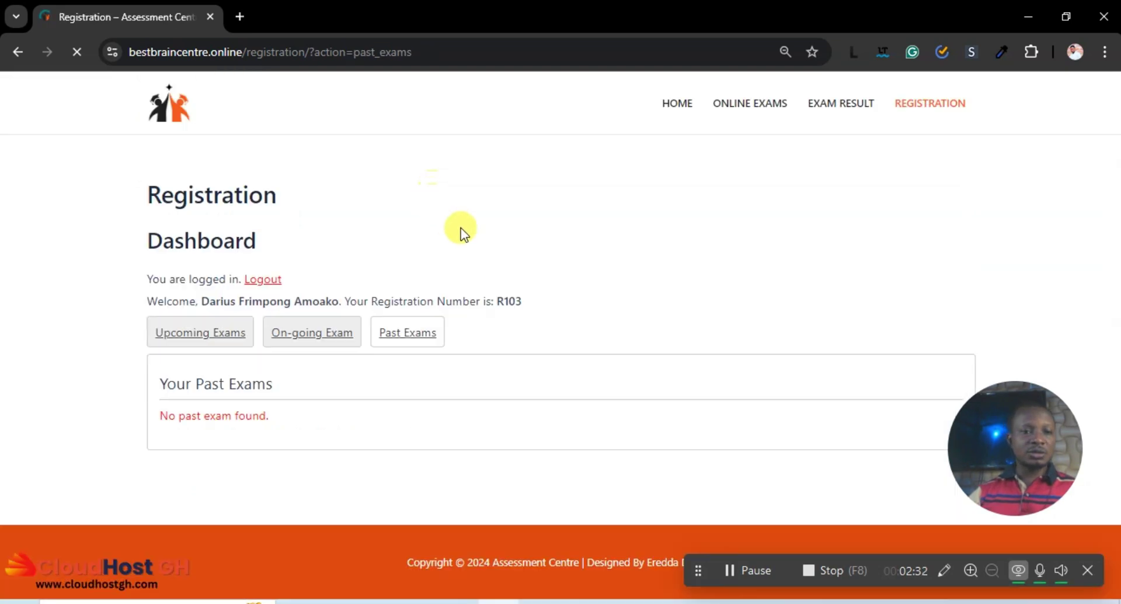
left_click(313, 336)
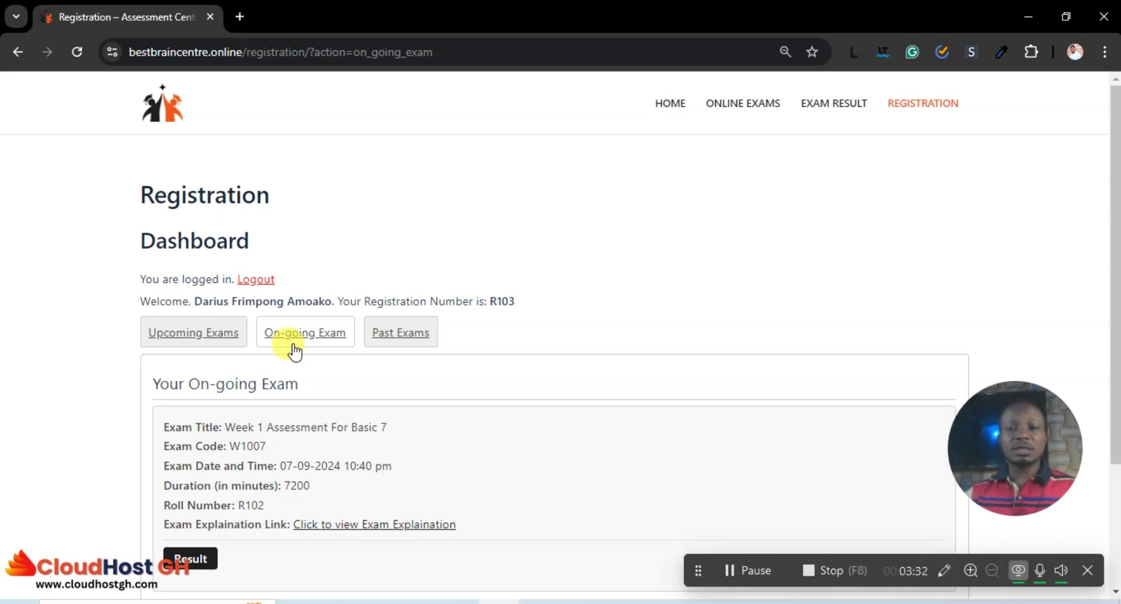
Open the cloudhostgh.com hosting website in a new browser tab.
left_click(241, 16)
type("clo")
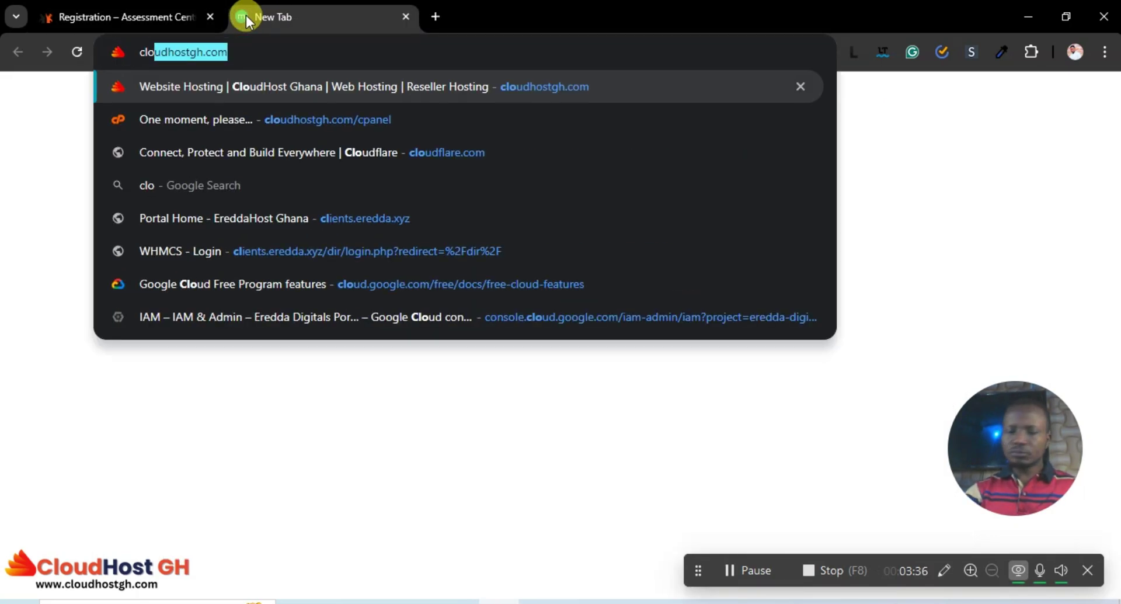
key("Return")
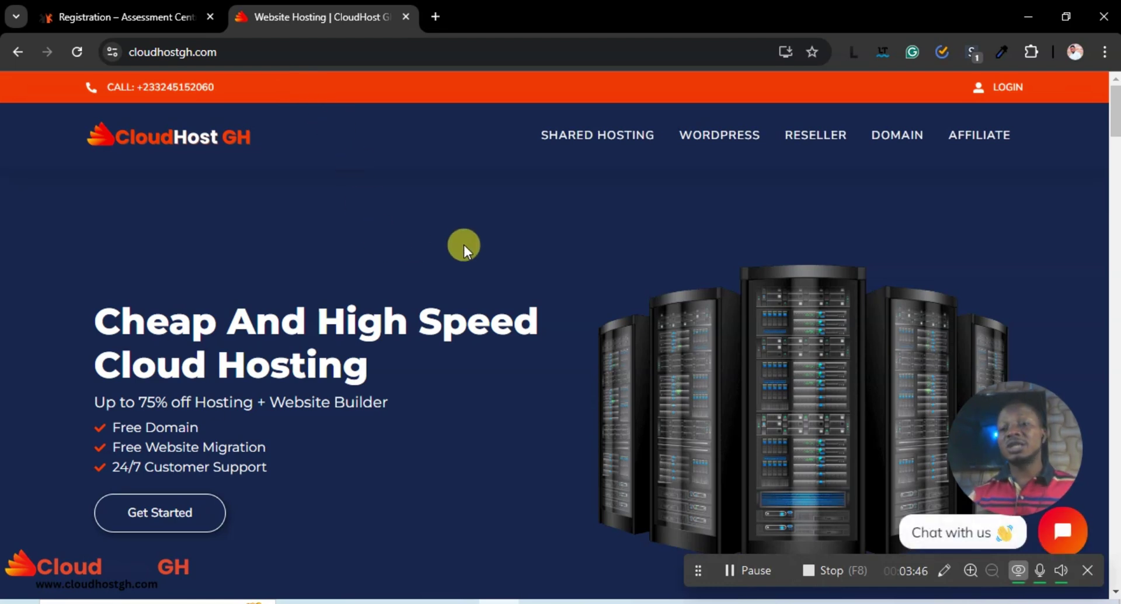
Review the WordPress hosting plans and open the reseller hosting page.
left_click(705, 135)
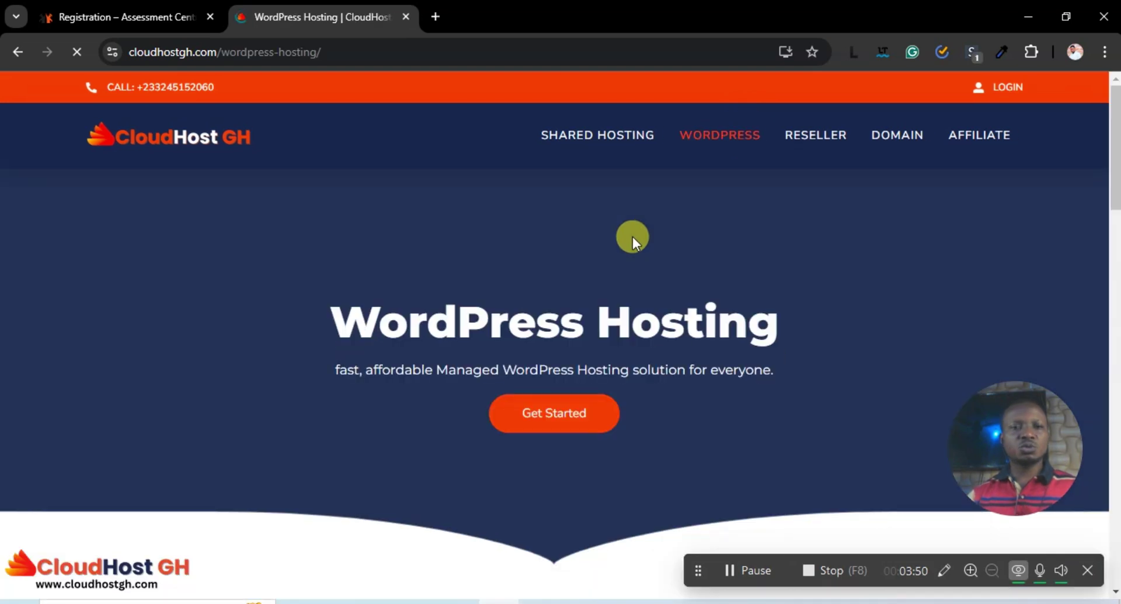
scroll(633, 237, "down", 4)
scroll(633, 237, "down", 5)
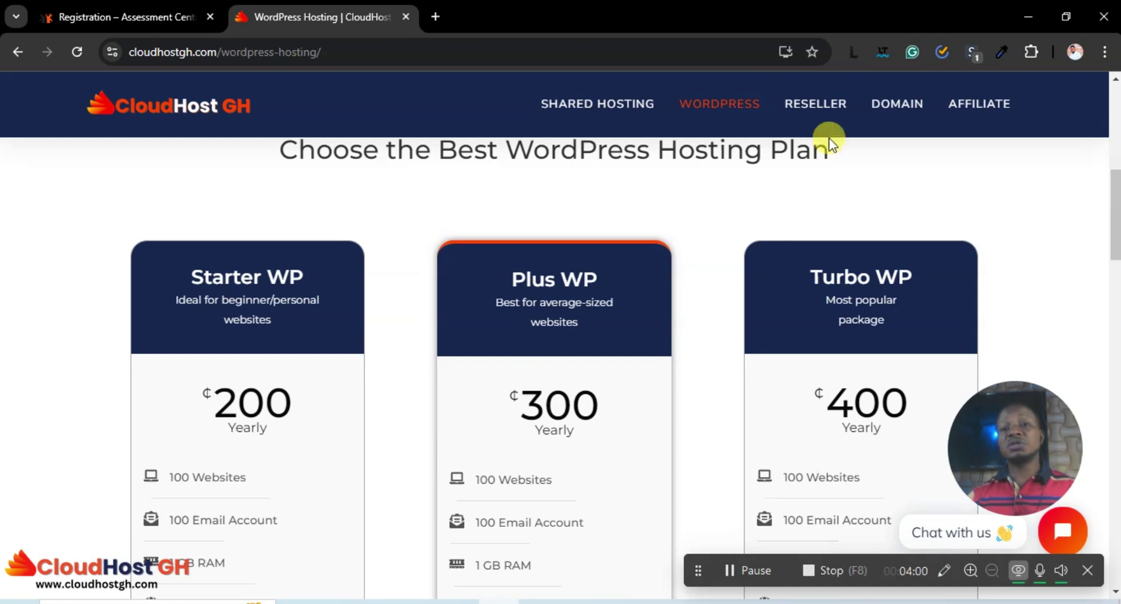
left_click(812, 115)
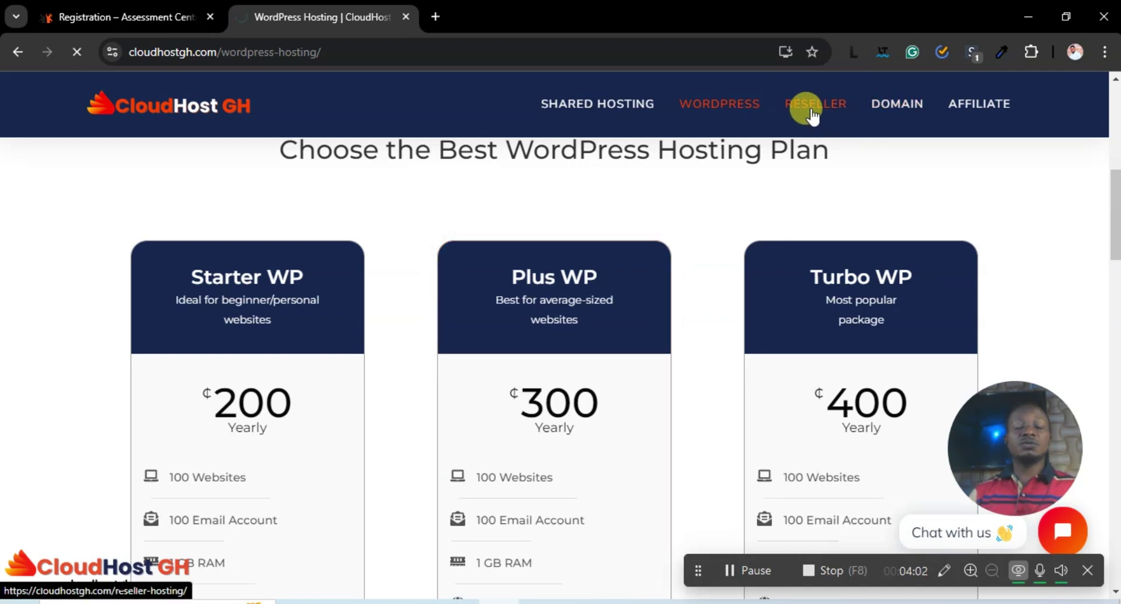
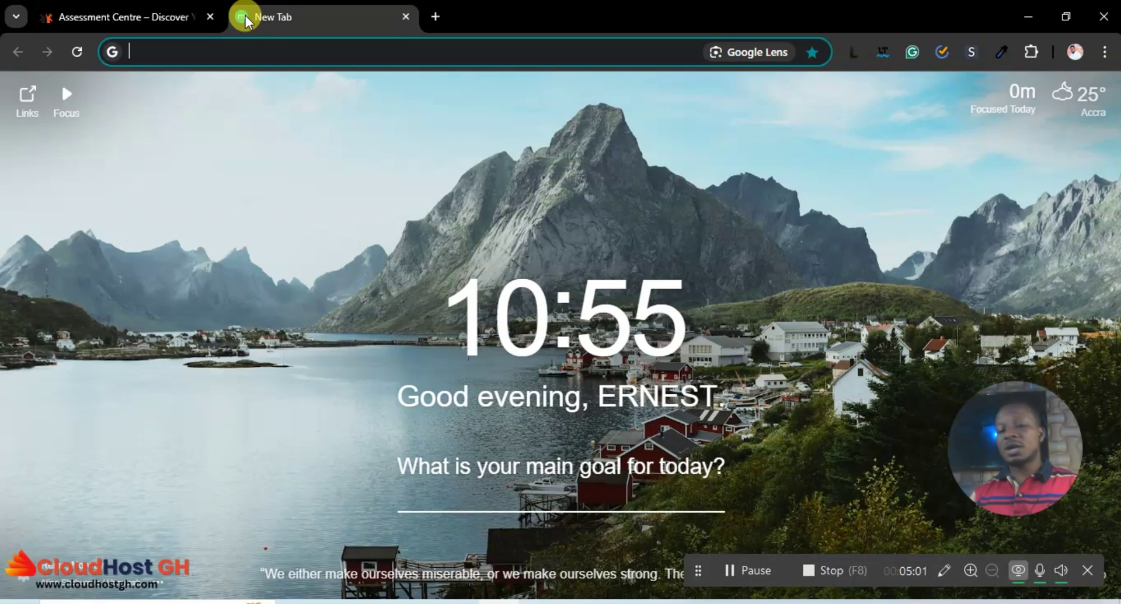
Load cloudhostgh.com in the new tab and review the shared hosting plans with their prices and features.
type("cloud")
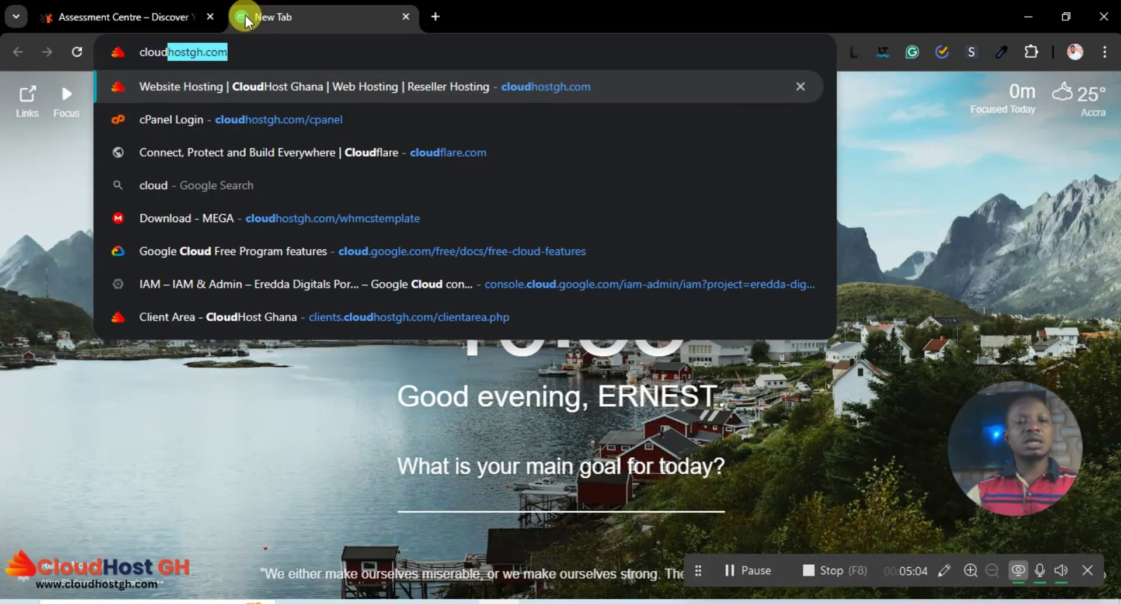
key("Return")
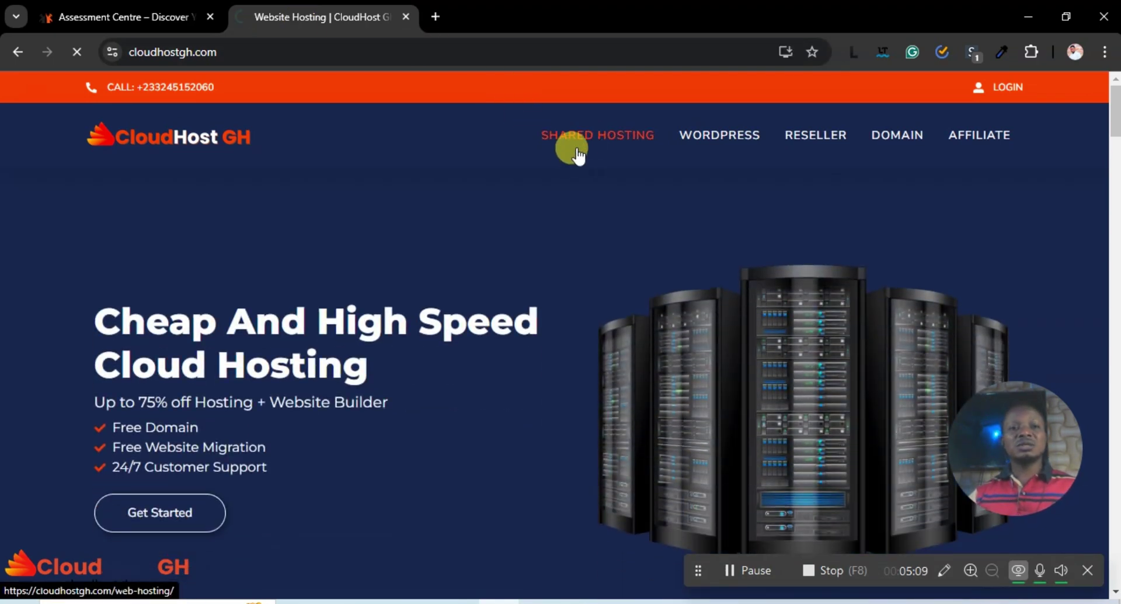
left_click(570, 143)
scroll(600, 267, "down", 10)
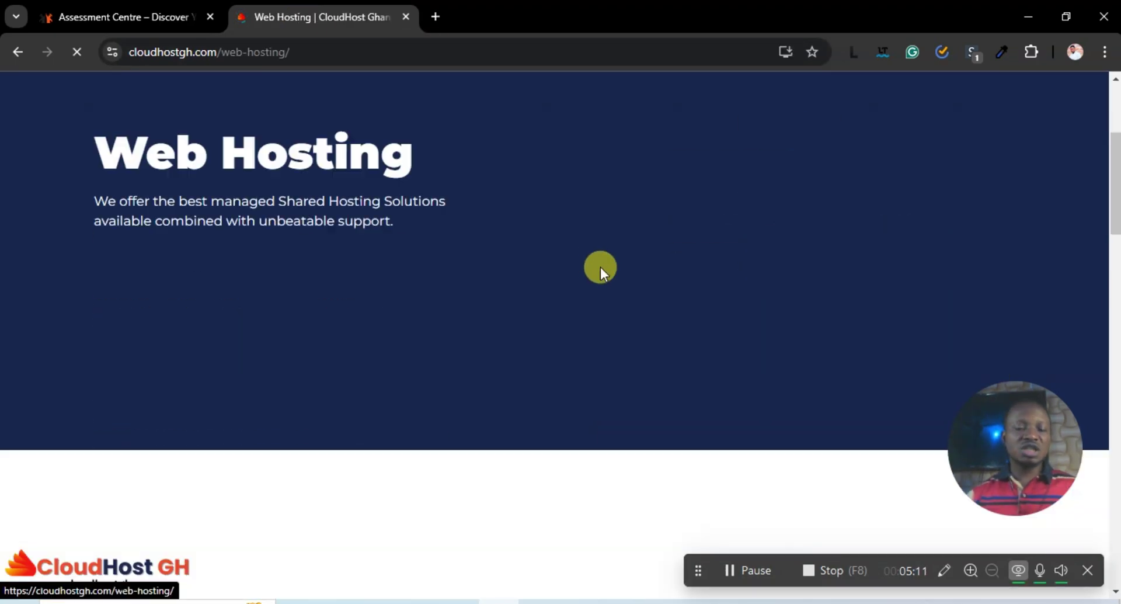
scroll(327, 269, "up", 3)
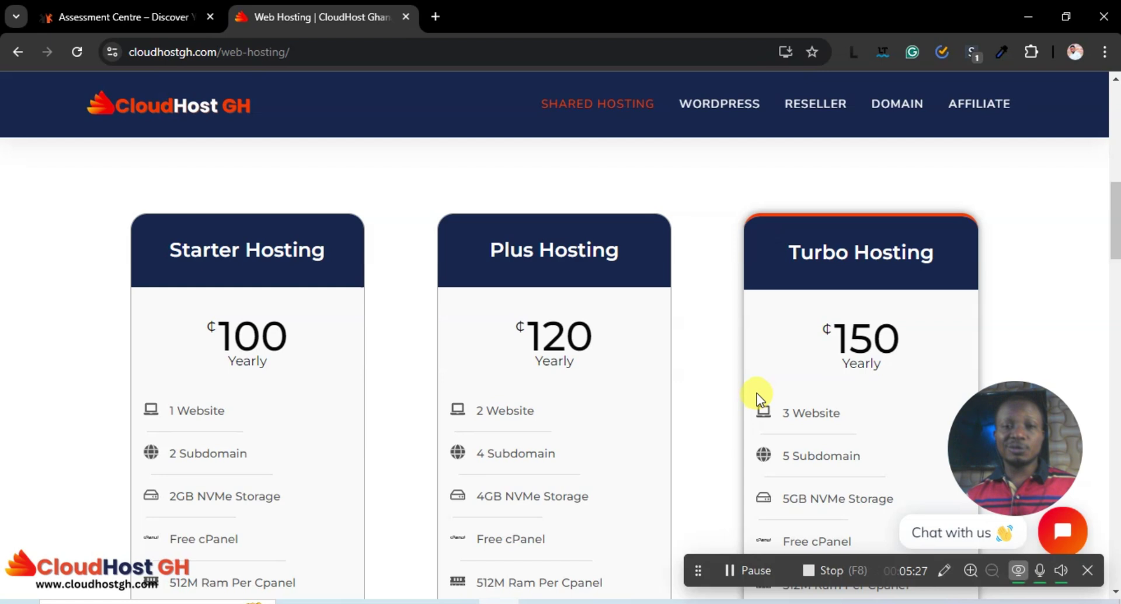
scroll(751, 388, "down", 4)
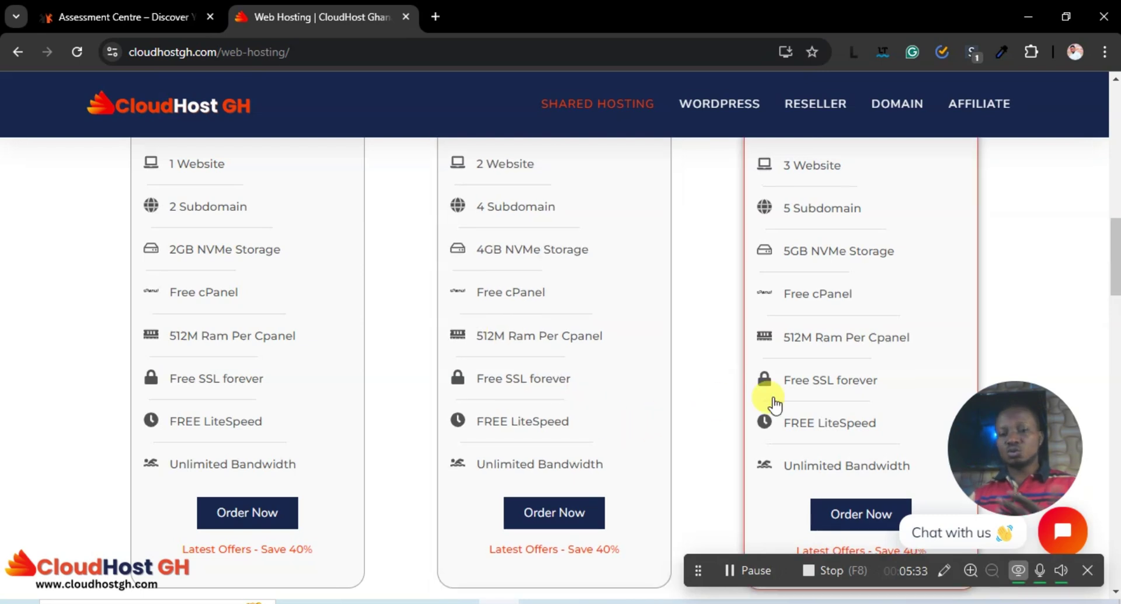
Open the WordPress hosting page and bring up its plan comparison.
scroll(763, 380, "up", 10)
left_click(724, 105)
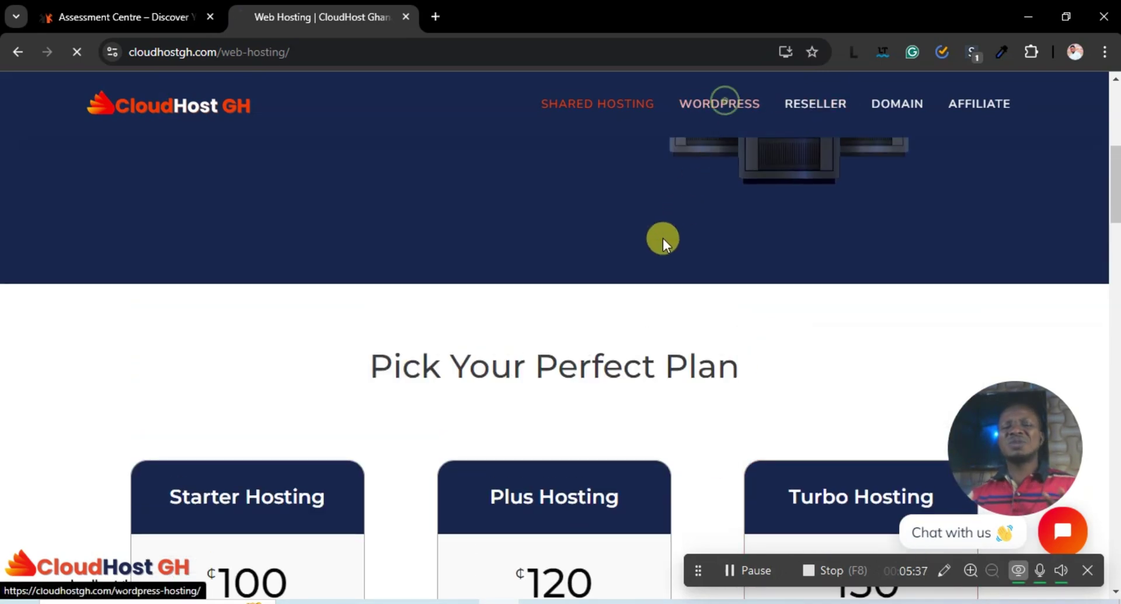
scroll(668, 260, "down", 7)
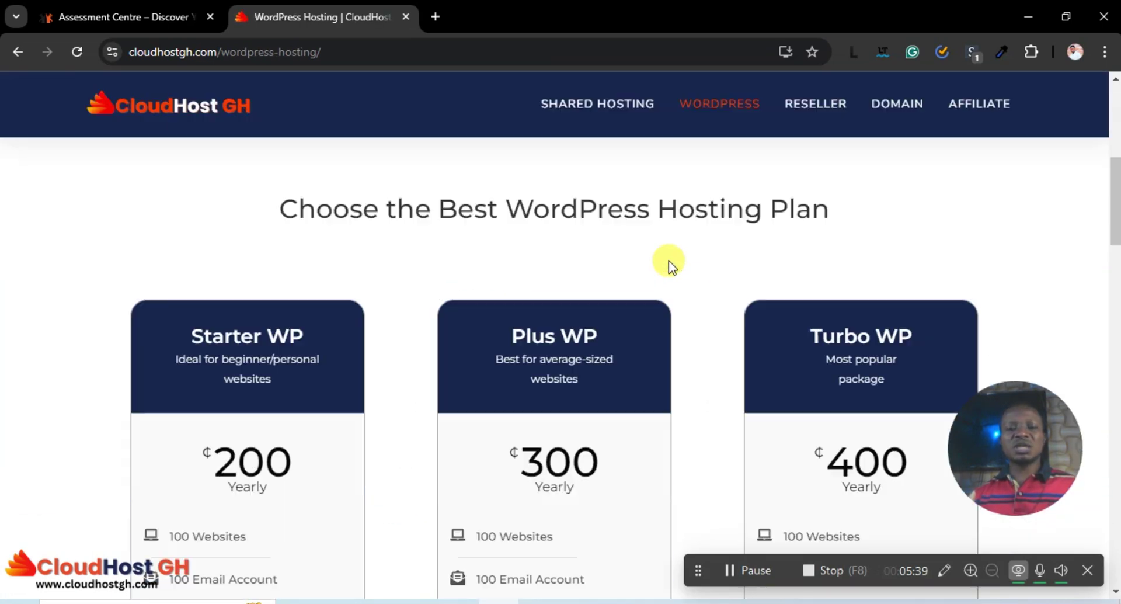
Review the WordPress hosting plan features and open the hosting client area.
scroll(258, 474, "down", 3)
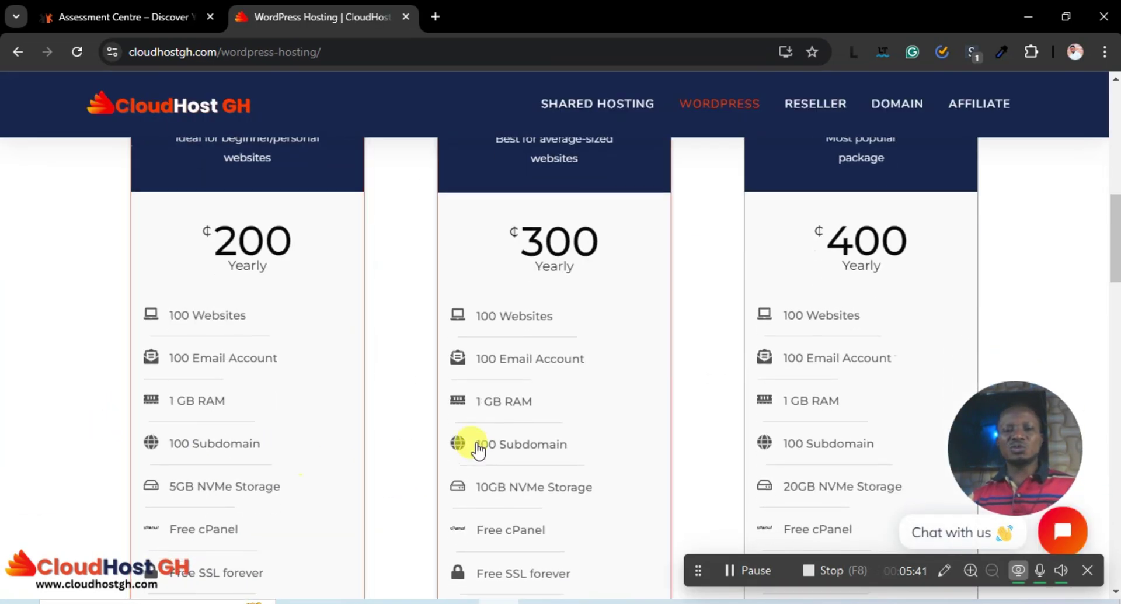
scroll(475, 443, "up", 10)
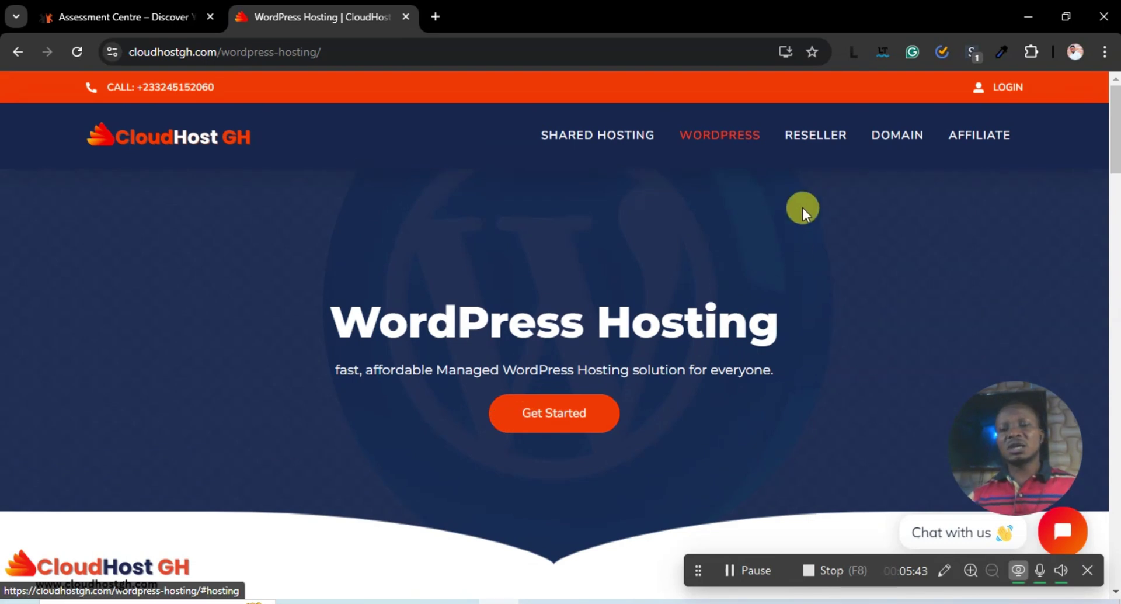
left_click(998, 85)
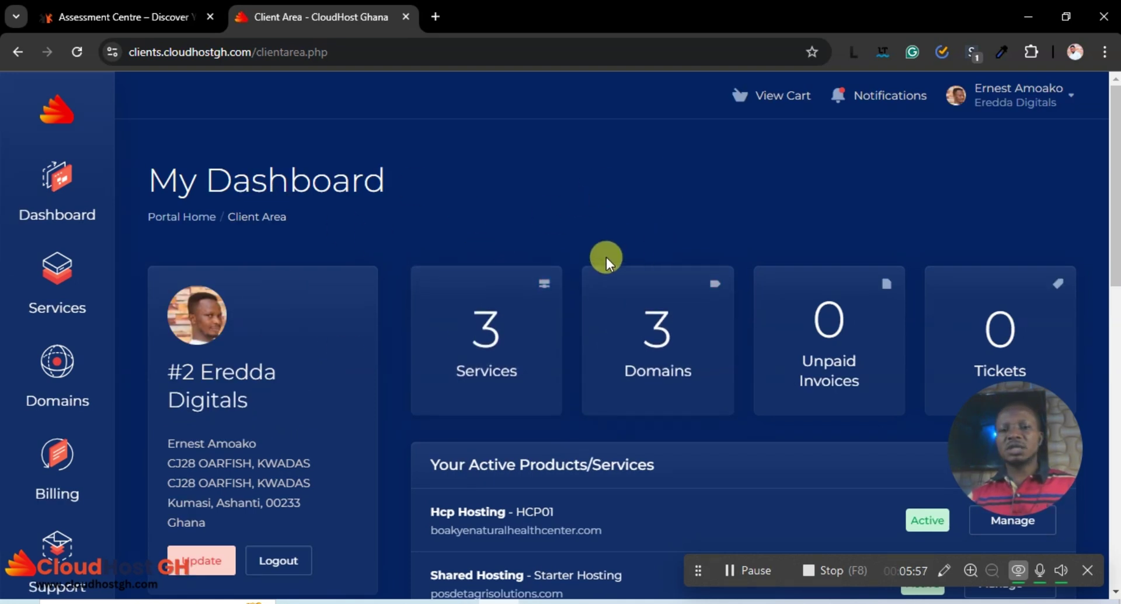
Review the client dashboard and open the WordPress Hosting Turbo WP service for eredda.com.
scroll(335, 327, "down", 10)
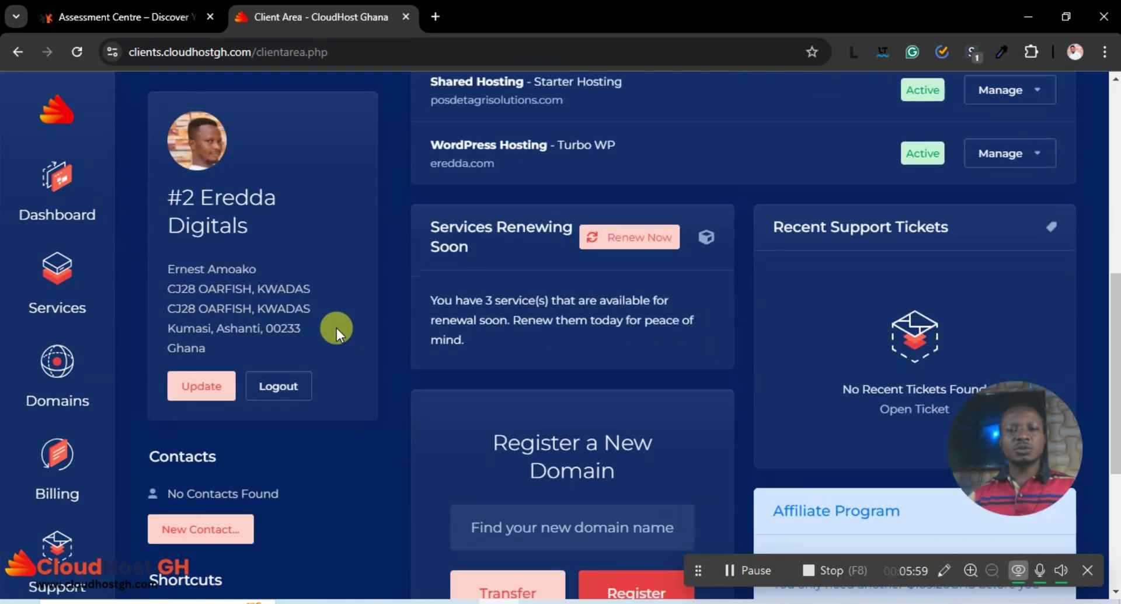
scroll(338, 327, "up", 5)
scroll(368, 324, "up", 4)
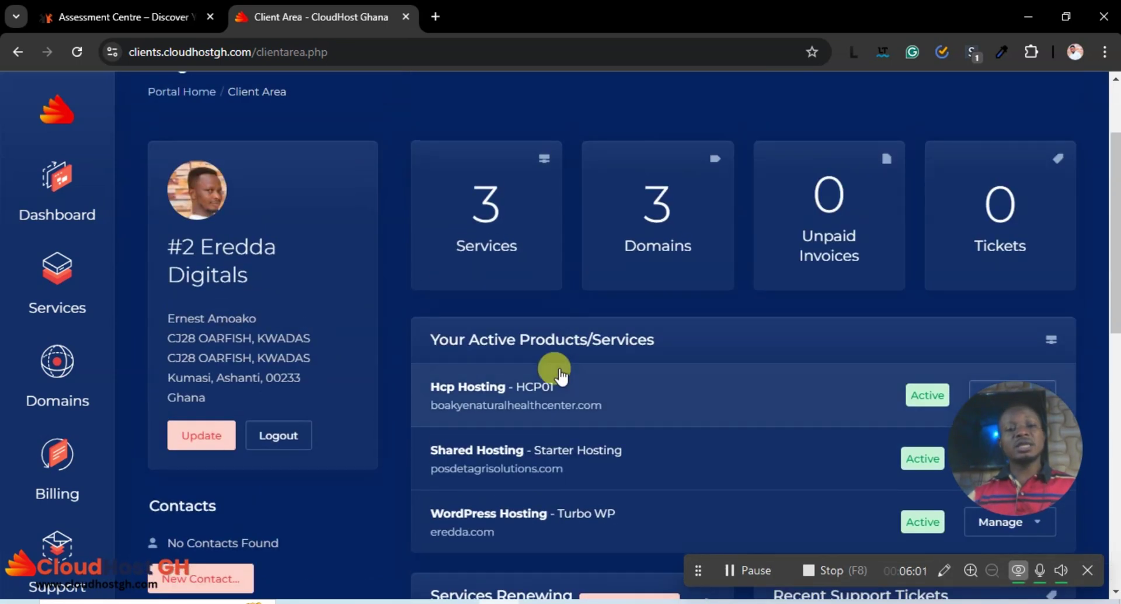
scroll(548, 365, "down", 3)
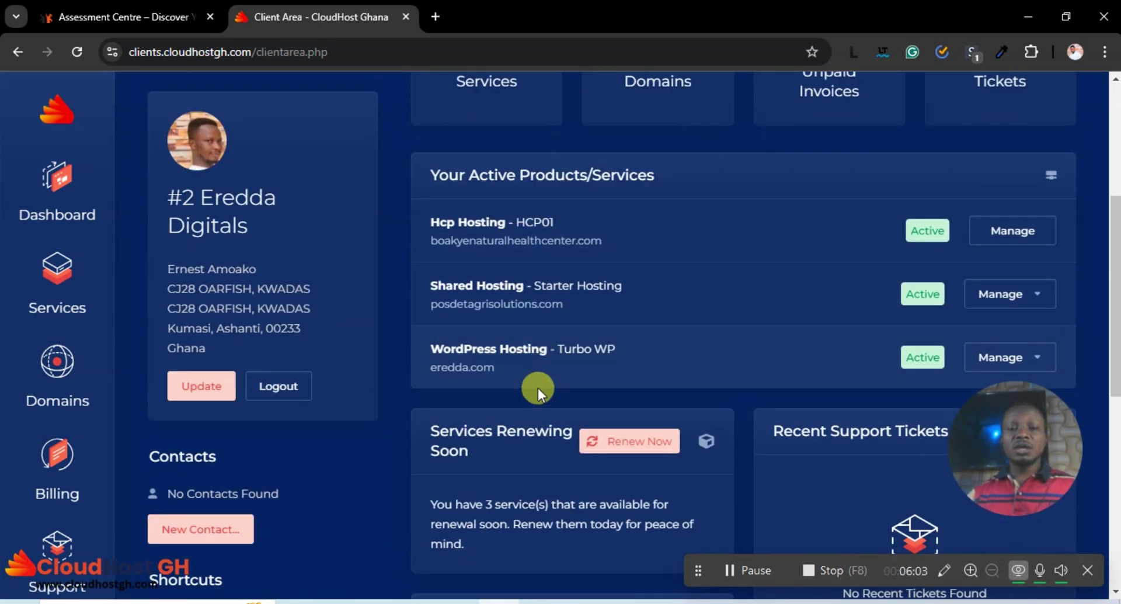
left_click(530, 350)
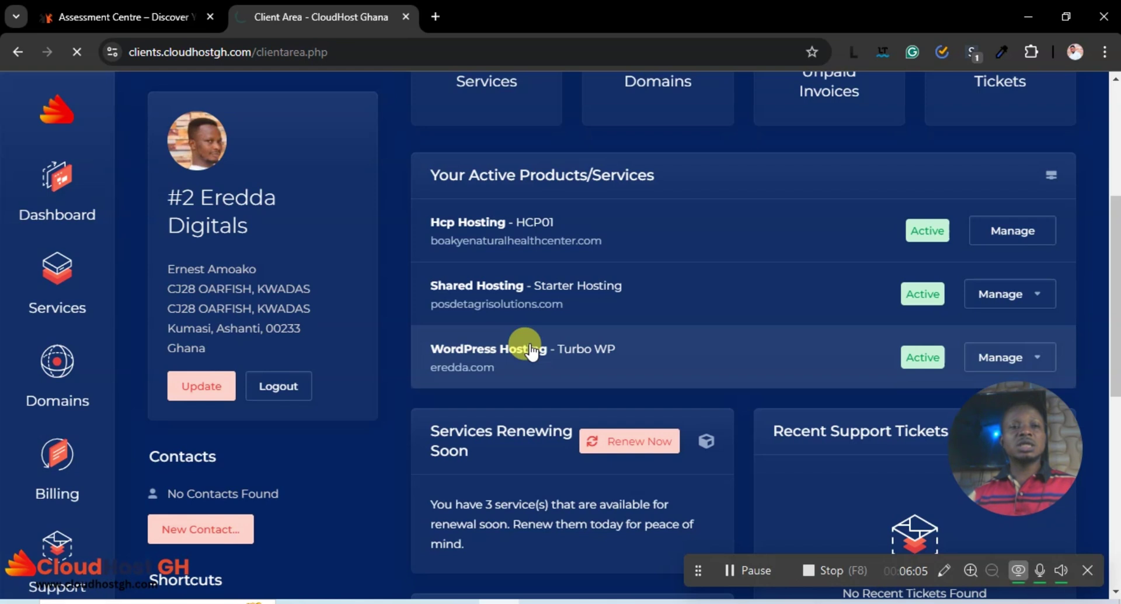
Move the Assessment Centre browser tab behind the CloudHost tab and log in to cPanel from the eredda.com service page.
left_click(118, 3)
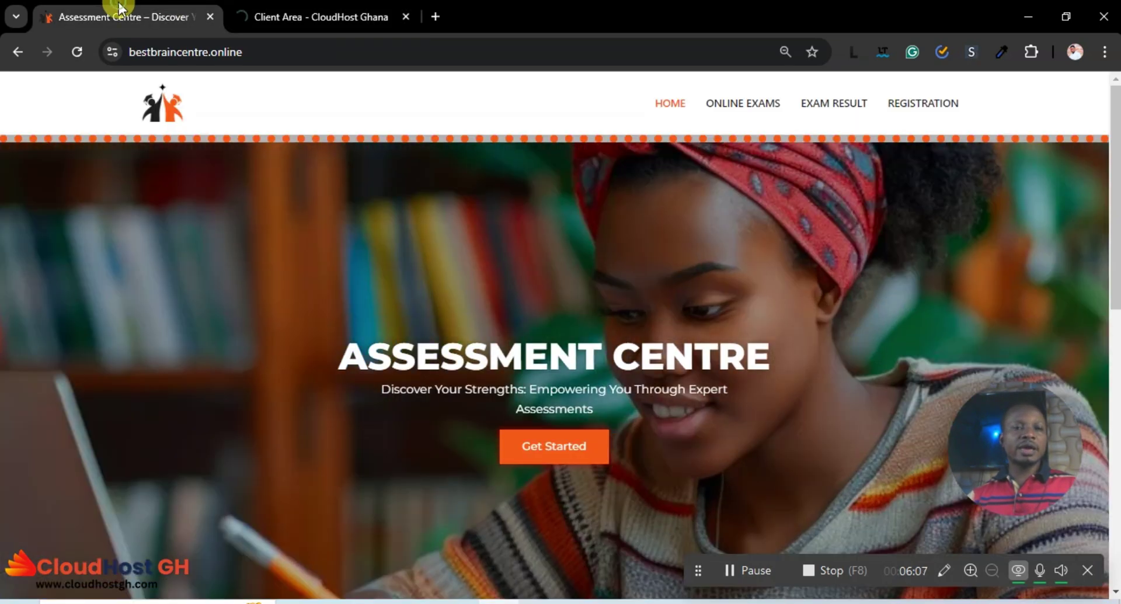
left_click_drag(103, 20, 308, 13)
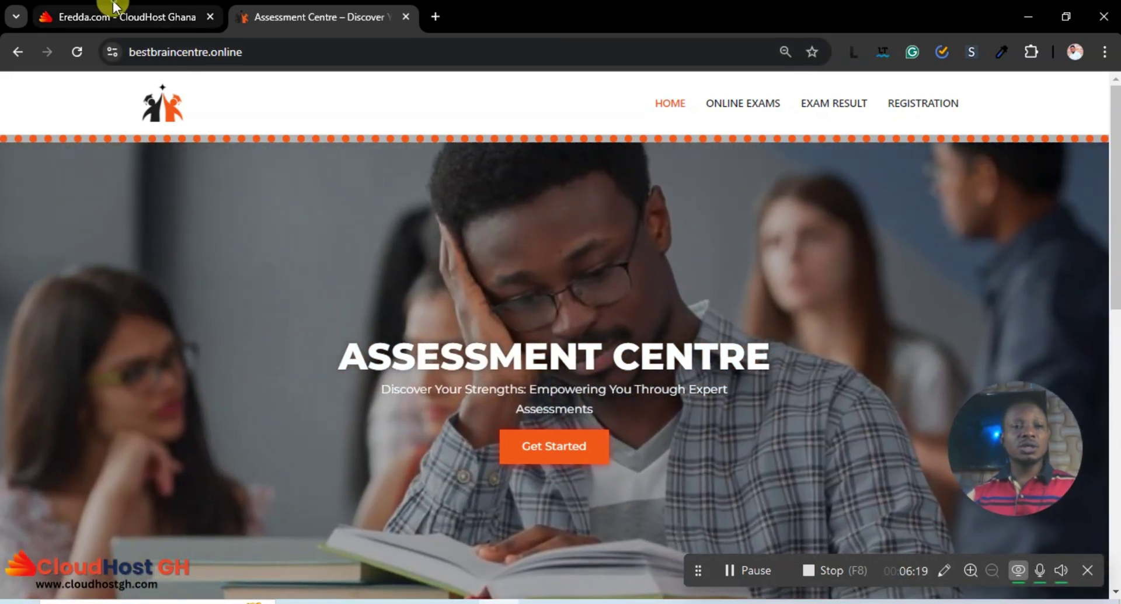
left_click(89, 9)
scroll(352, 348, "down", 3)
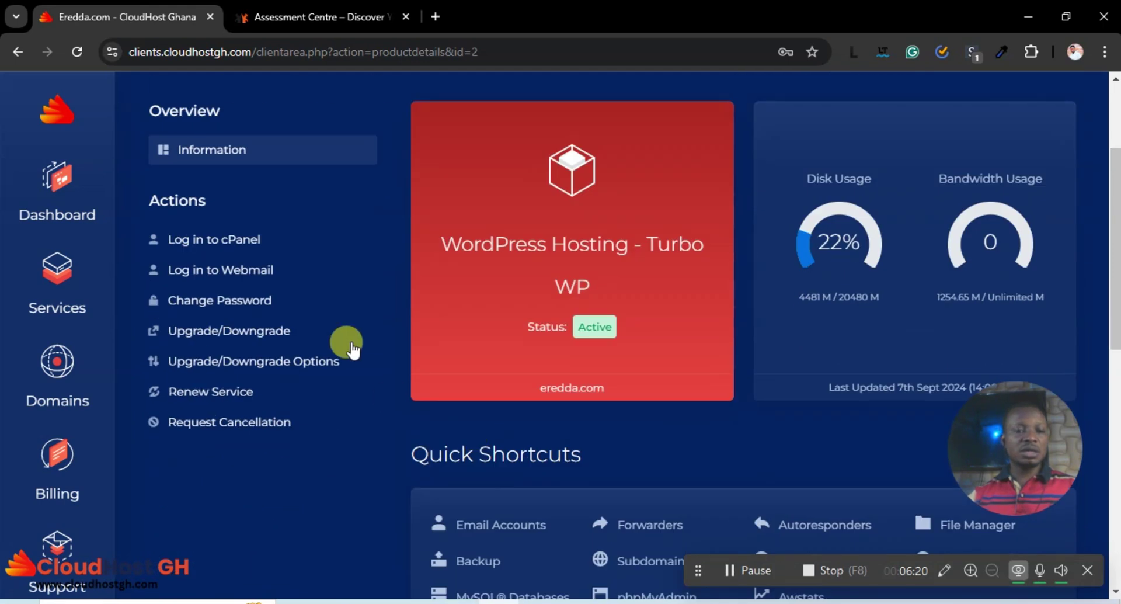
left_click(202, 240)
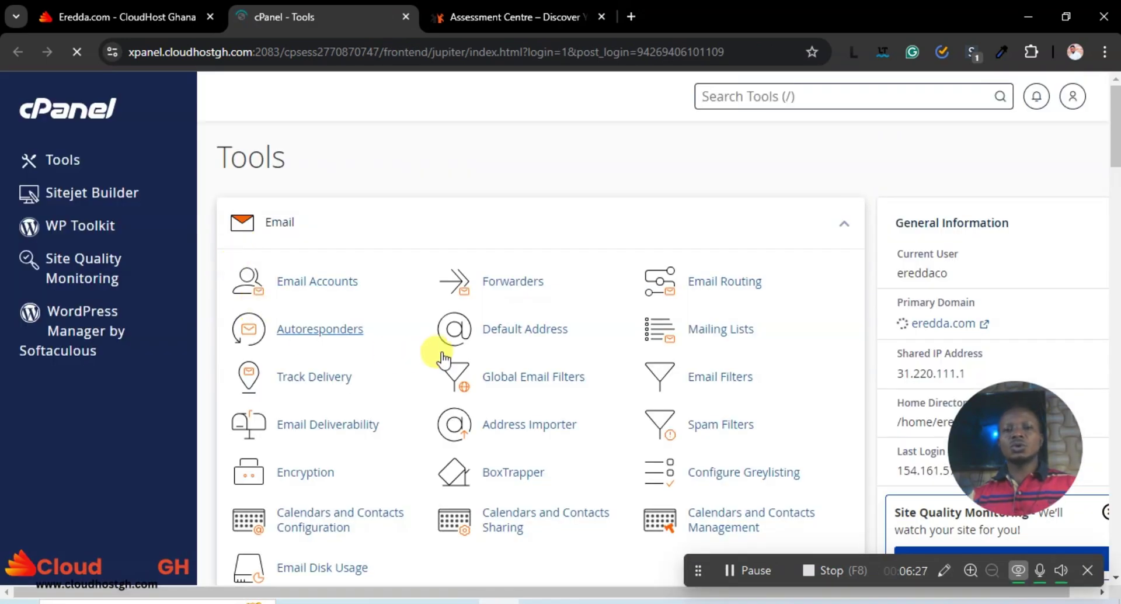
Open the Softaculous WordPress management from the cPanel tools and start a new WordPress installation.
scroll(437, 353, "down", 5)
scroll(429, 347, "down", 20)
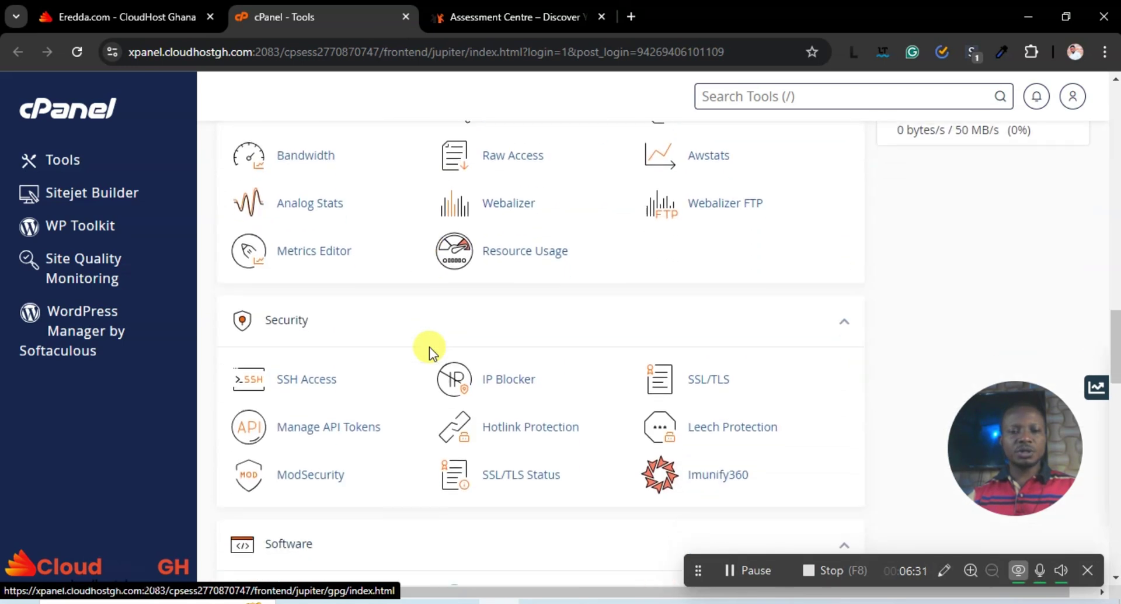
scroll(429, 347, "down", 7)
left_click(504, 211)
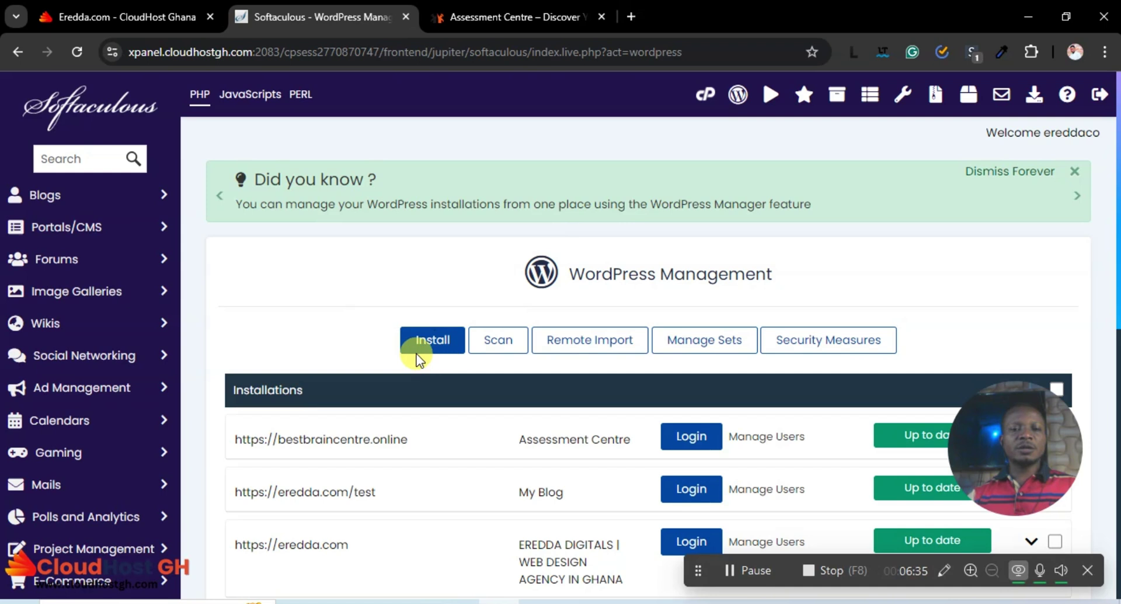
left_click(432, 341)
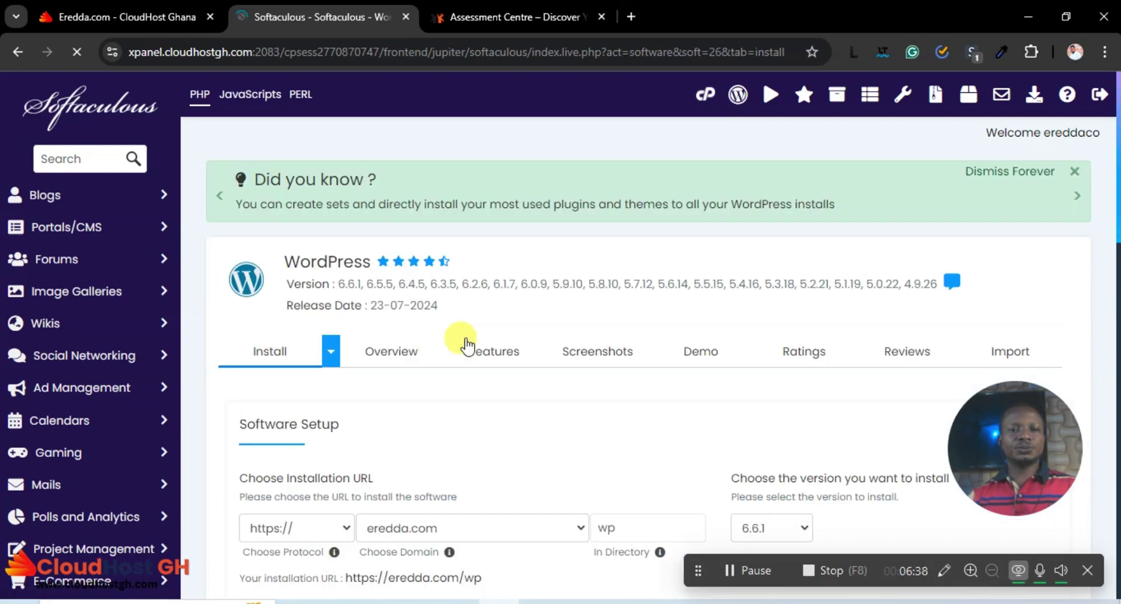
Clear the installation directory and choose assessment.bestbraincentre.online as the installation domain.
scroll(571, 342, "down", 4)
left_click(660, 282)
key("BackSpace")
key("BackSpace")
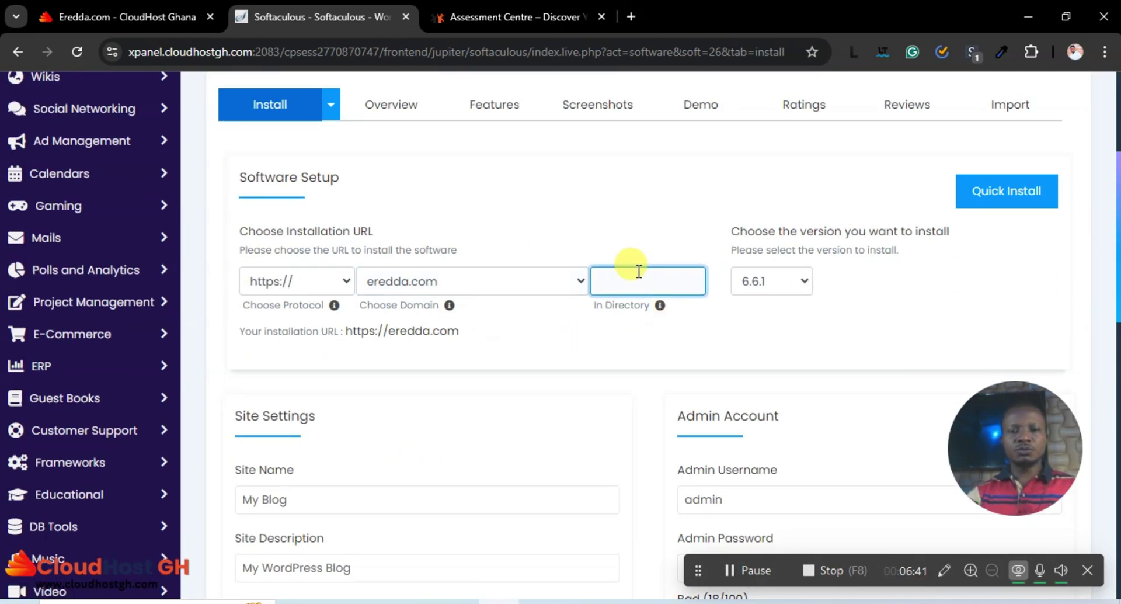
left_click(519, 287)
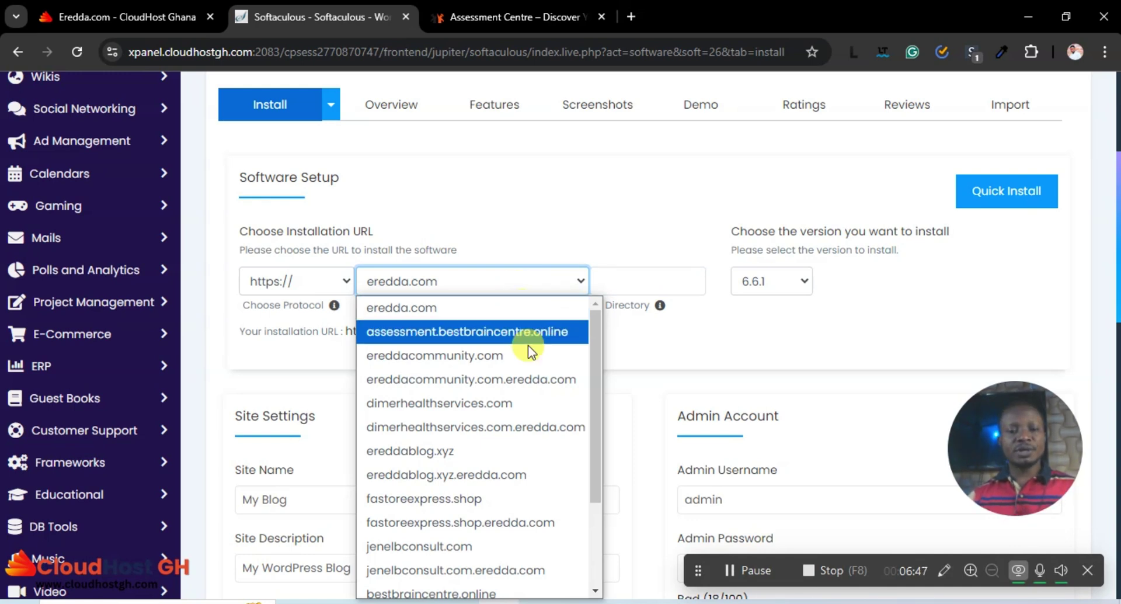
left_click(450, 331)
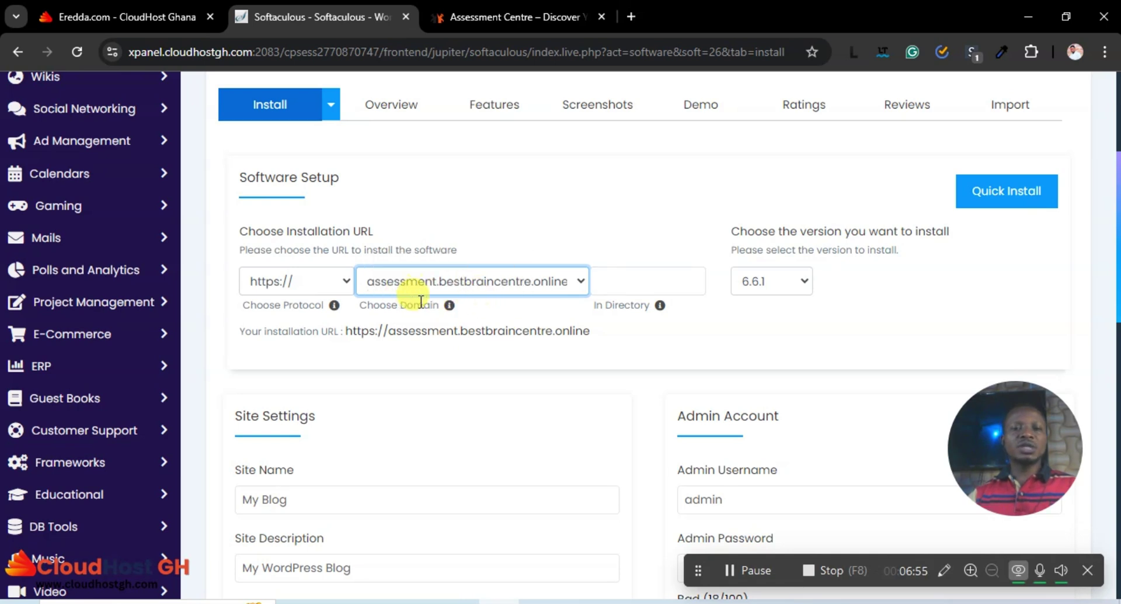
Check the existing Assessment Centre website at bestbraincentre.online and return to the WordPress installation form.
left_click(508, 16)
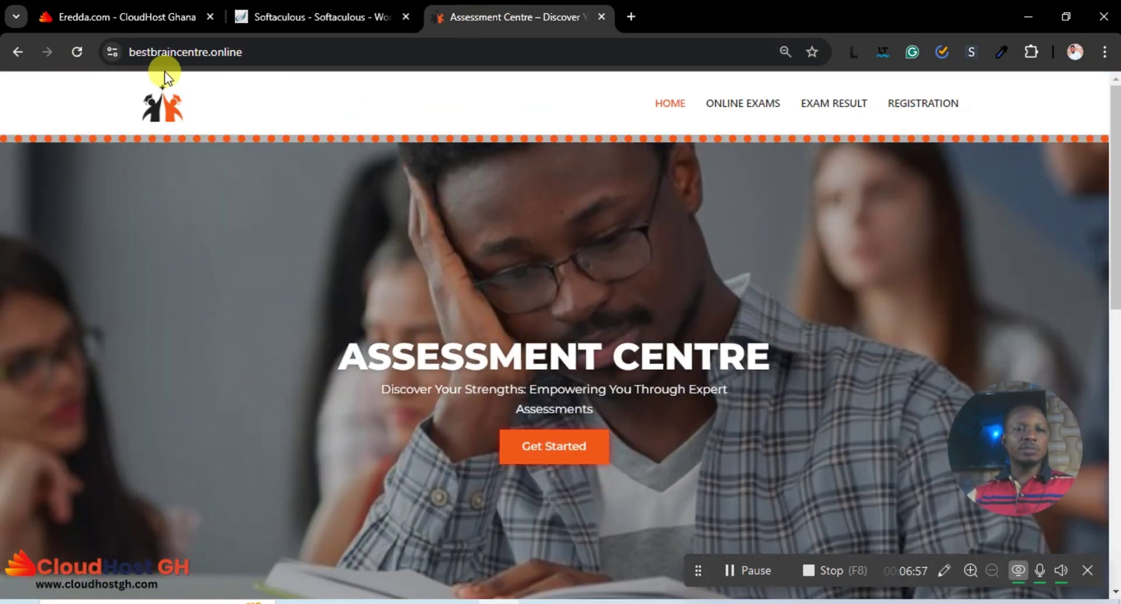
left_click(234, 14)
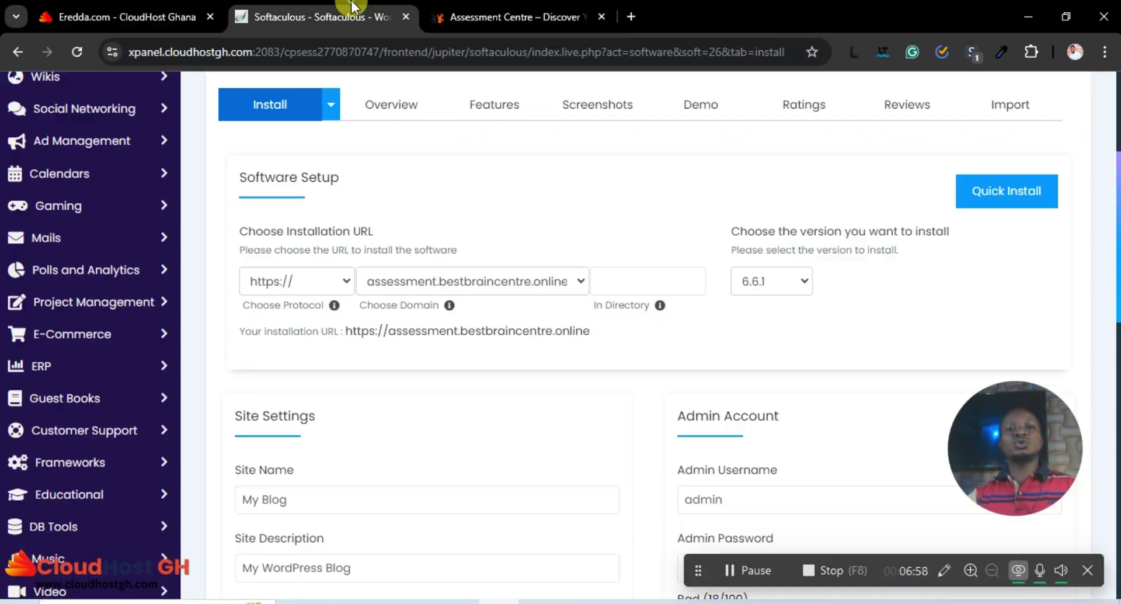
left_click(488, 345)
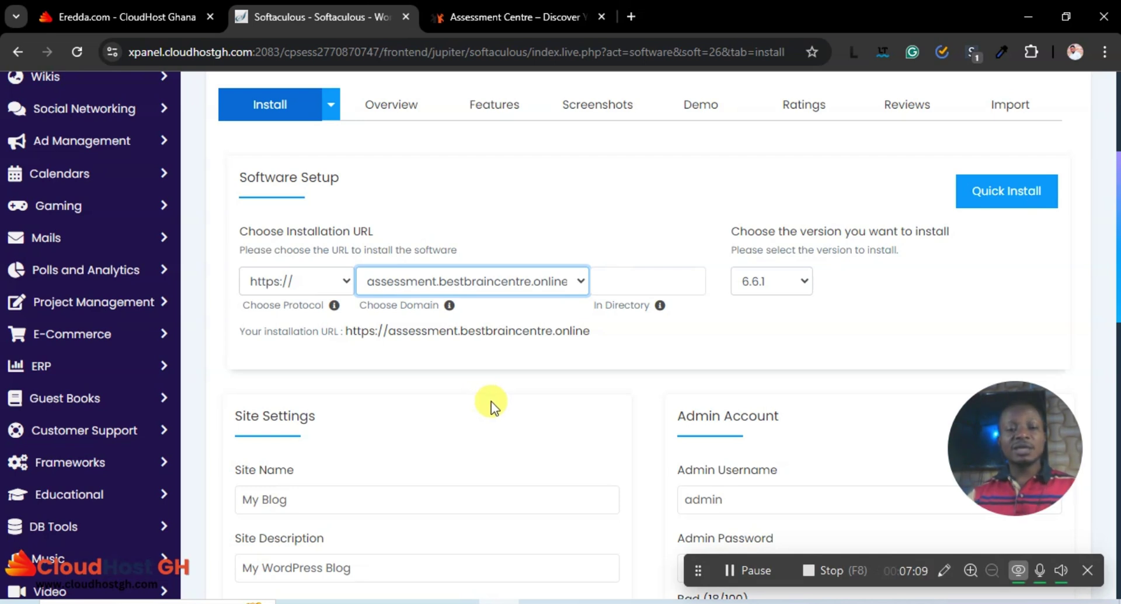
Set the WordPress admin username to eredda.
scroll(492, 401, "down", 4)
left_click_drag(792, 255, 608, 251)
type("eredda")
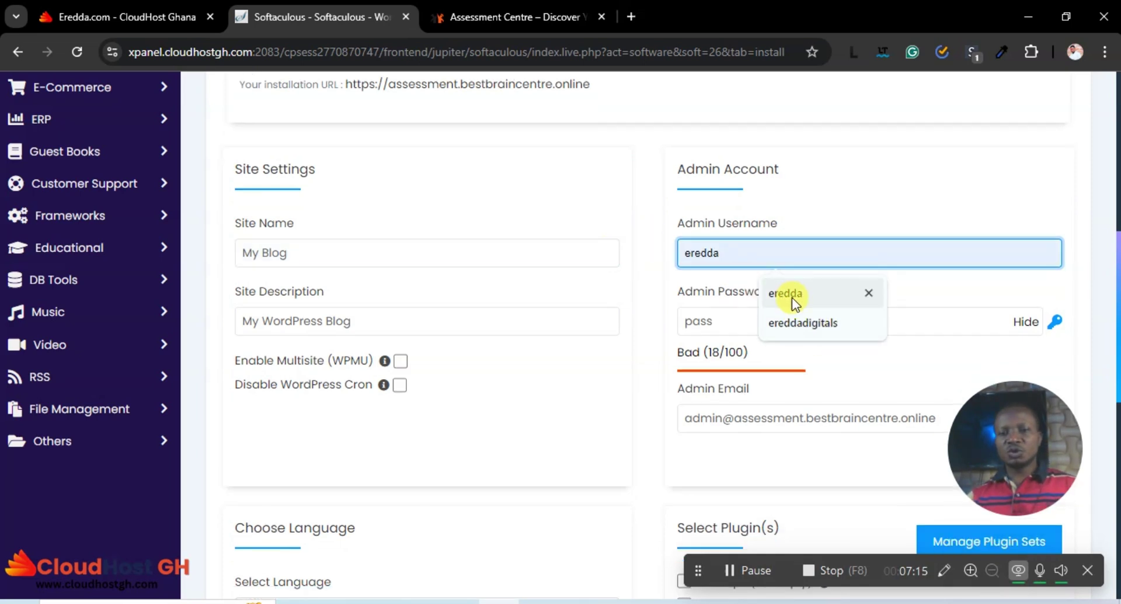
left_click(789, 294)
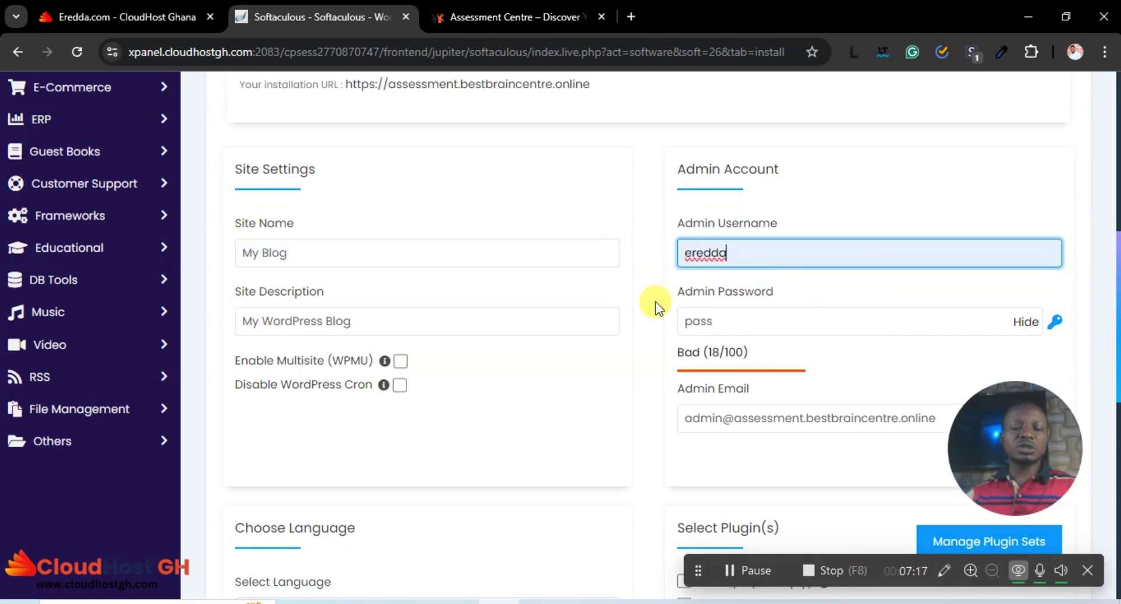
Remove the "assessment." subdomain from the admin email address.
scroll(684, 395, "down", 1)
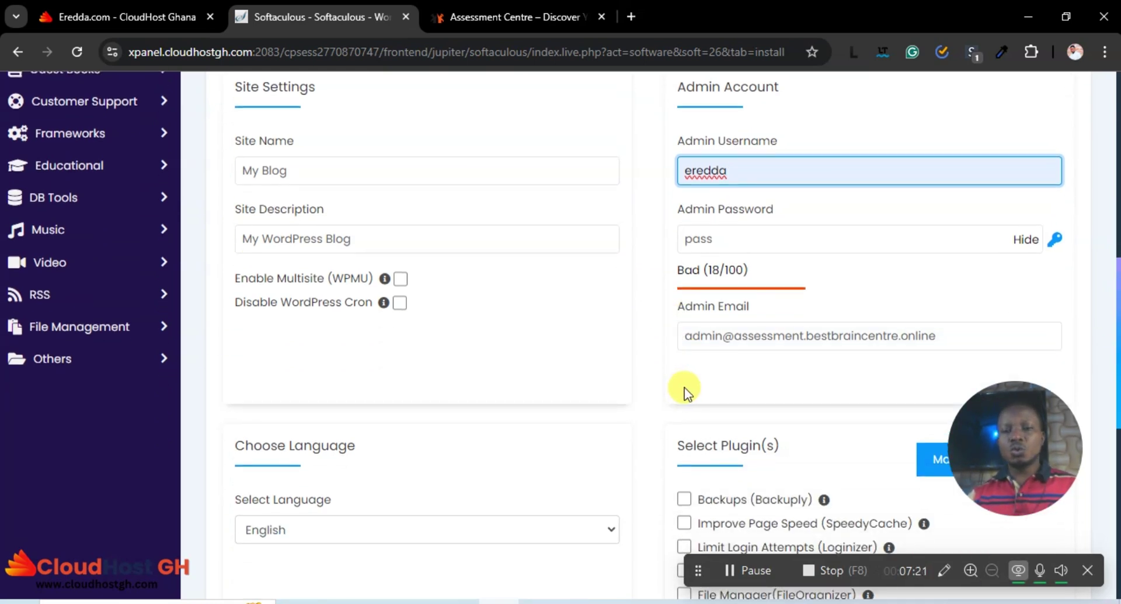
scroll(687, 383, "down", 1)
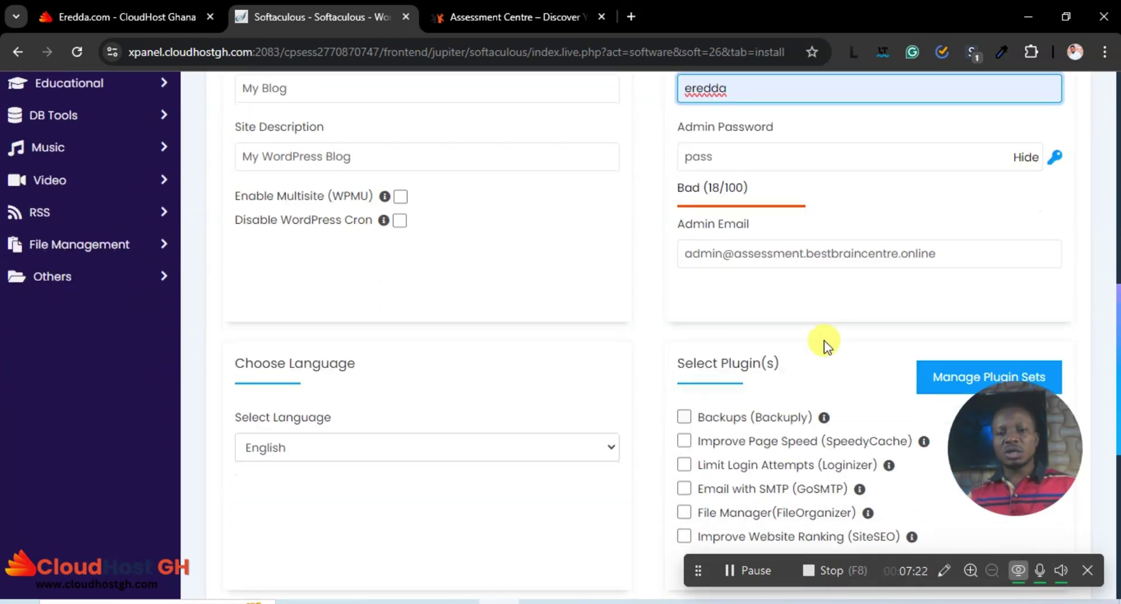
left_click(808, 254)
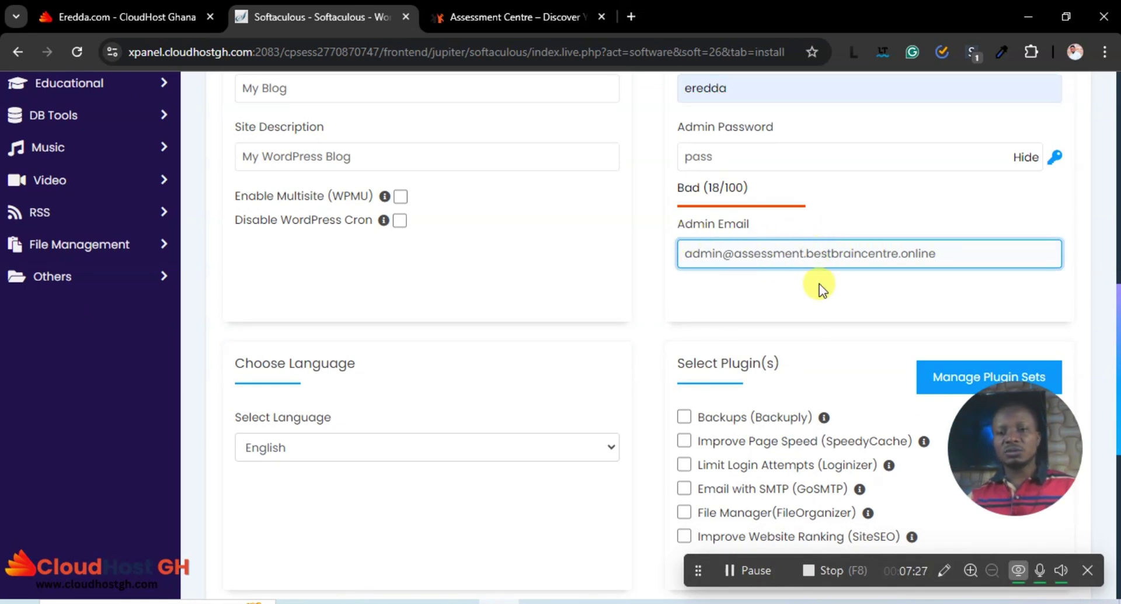
key("BackSpace")
key("BackSpace")
key("BackSpace")
key("BackSpace")
key("BackSpace")
key("BackSpace")
key("BackSpace")
key("BackSpace")
key("BackSpace")
key("BackSpace")
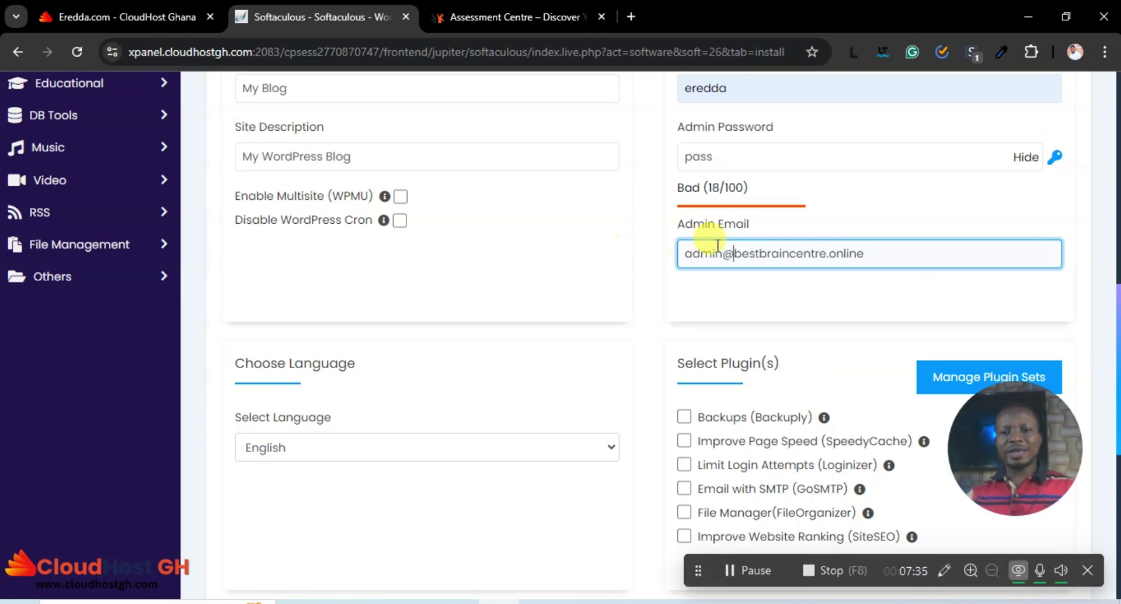
Include the Improve Page Speed (SpeedyCache) plugin in the WordPress installation.
scroll(856, 271, "down", 1)
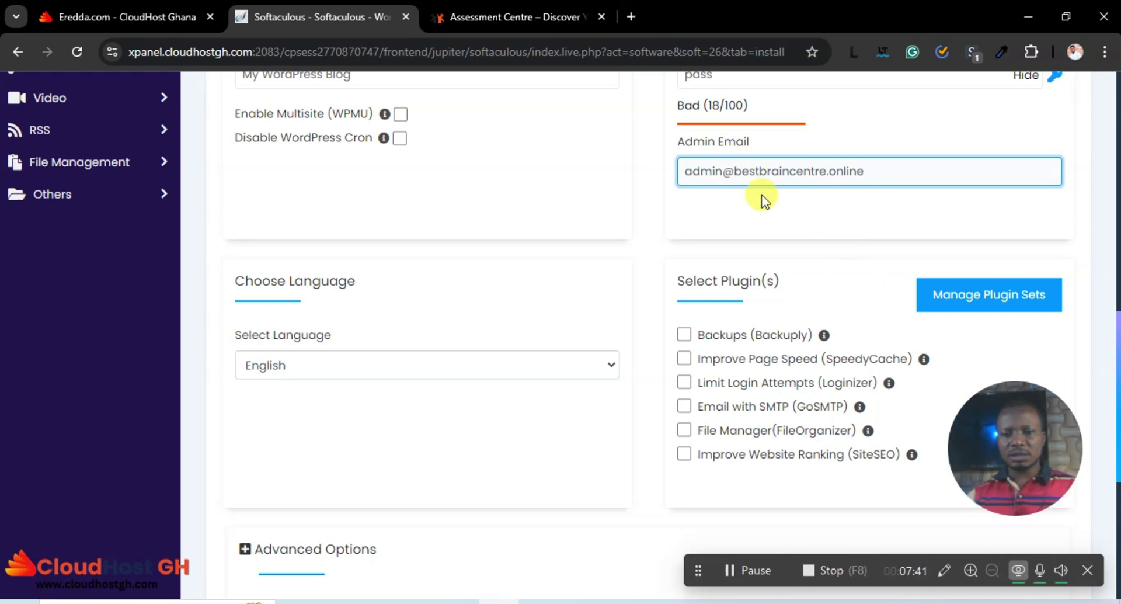
scroll(761, 195, "down", 2)
scroll(747, 204, "down", 1)
scroll(729, 220, "up", 2)
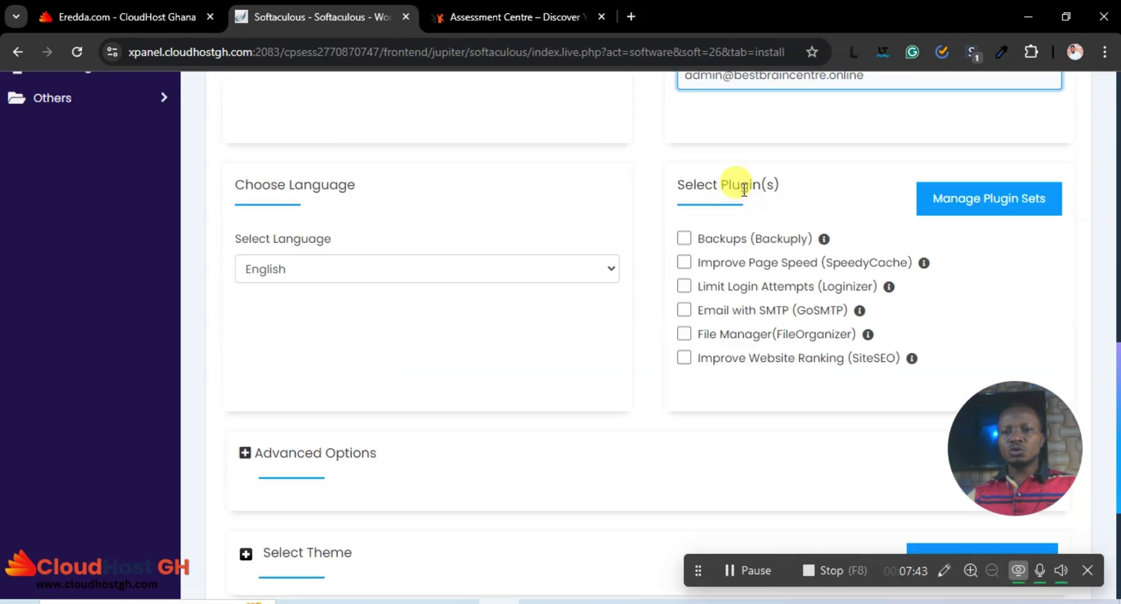
scroll(736, 305, "down", 1)
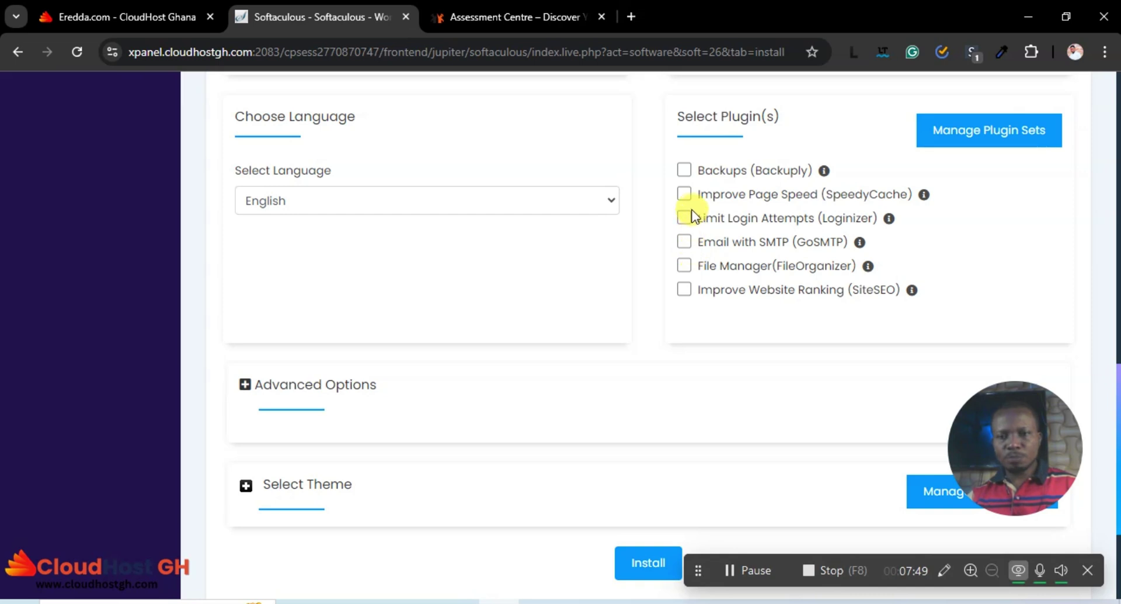
left_click(684, 194)
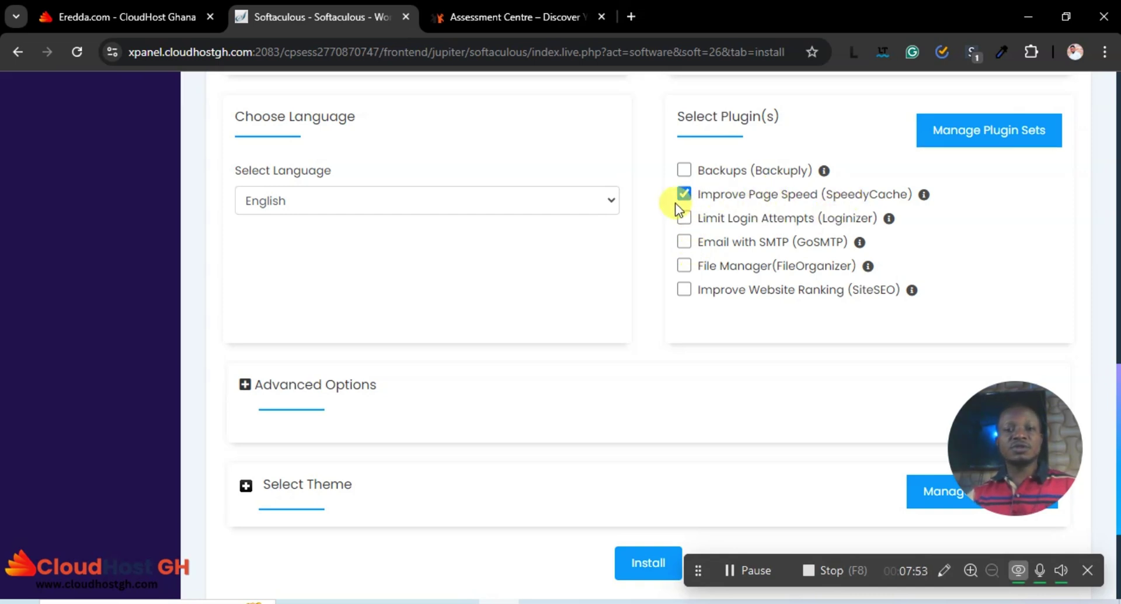
Generate a random admin password for the WordPress account and hide it from view.
scroll(746, 351, "down", 3)
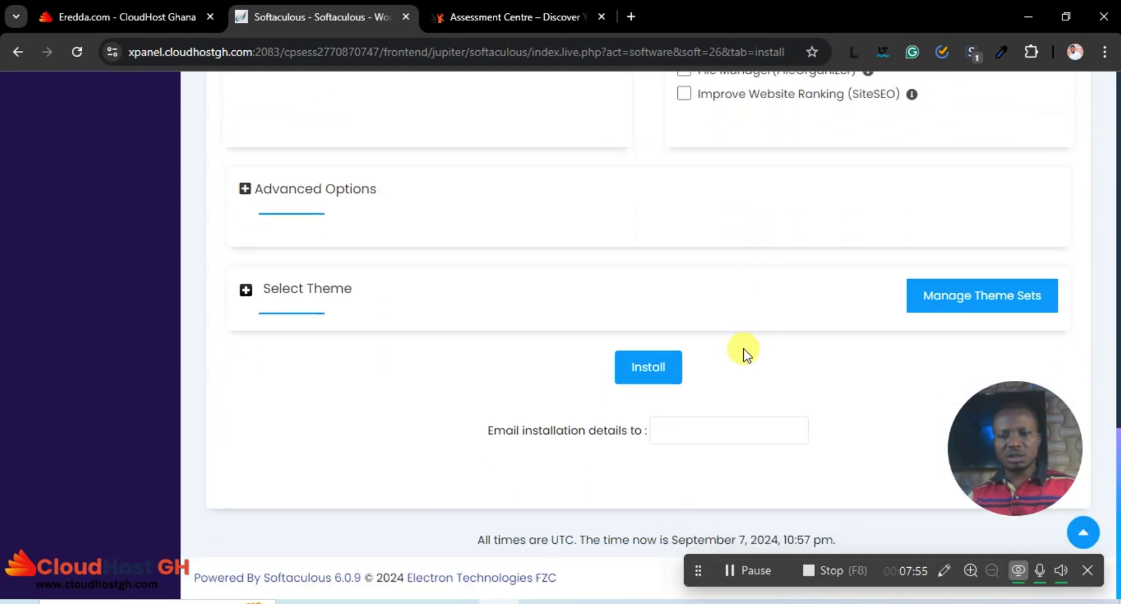
scroll(779, 342, "up", 3)
scroll(780, 342, "up", 8)
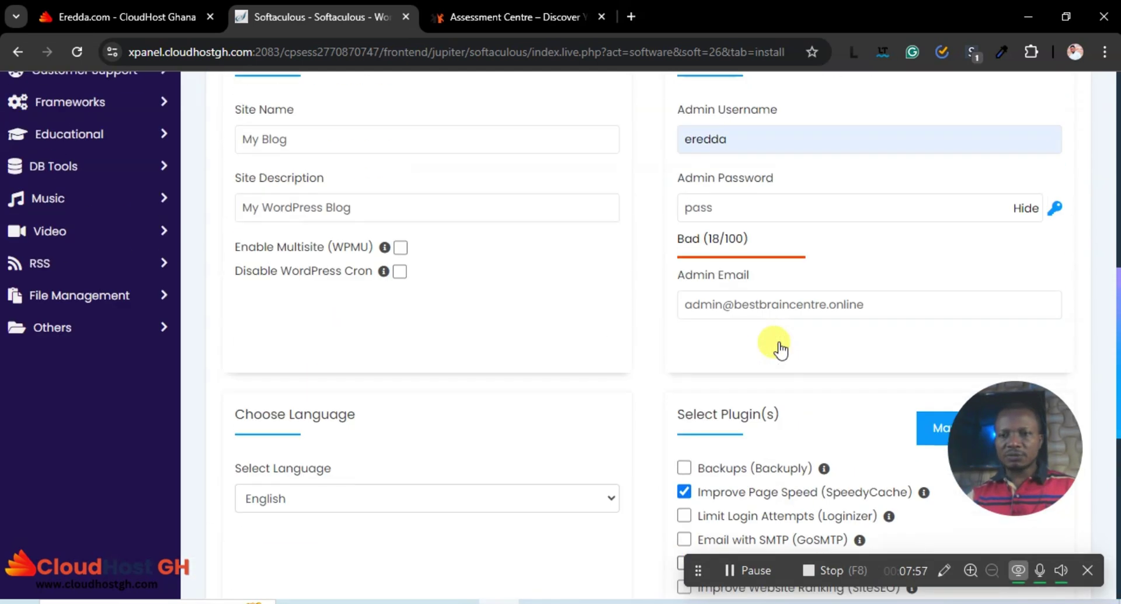
scroll(779, 344, "down", 3)
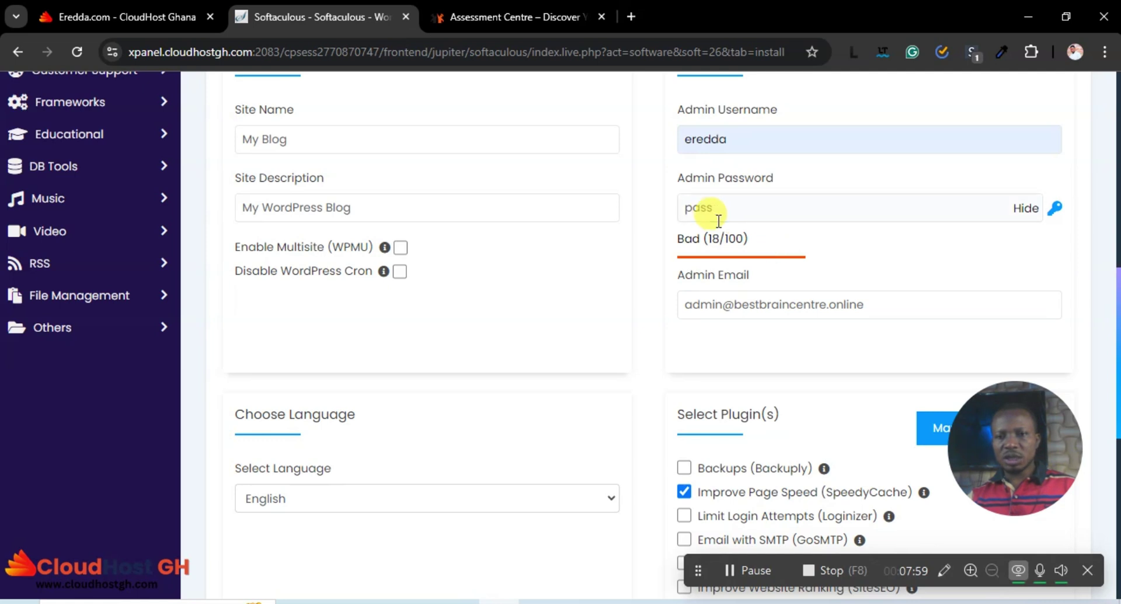
left_click(1051, 213)
left_click(797, 206)
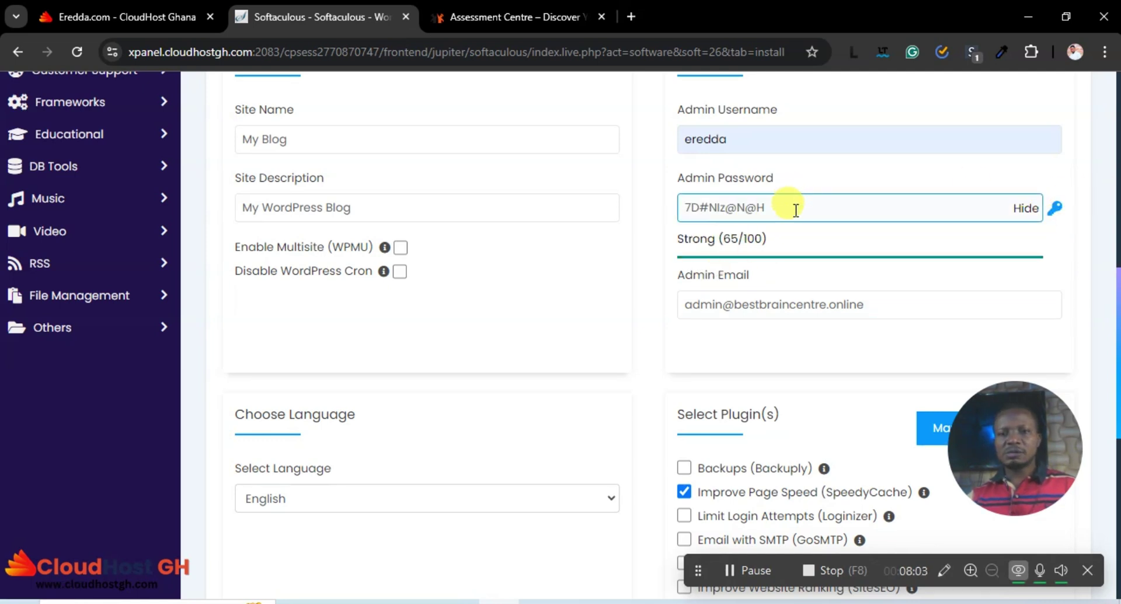
left_click(1021, 211)
left_click(855, 299)
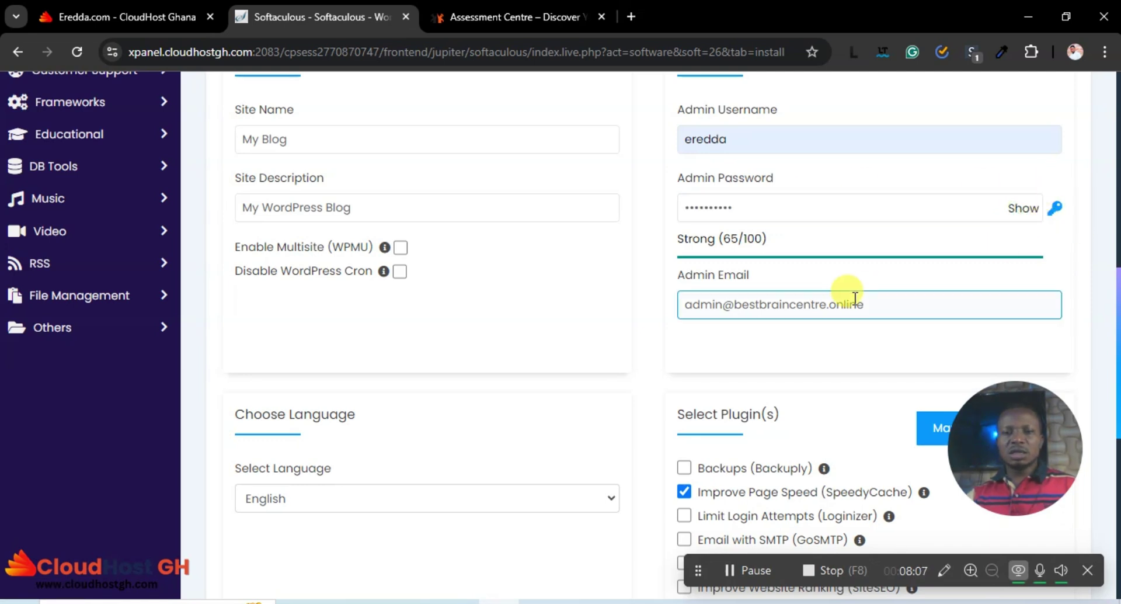
Install WordPress with the chosen settings, dismiss the offer to save the password, and close the CloudHost client area page.
scroll(855, 299, "down", 8)
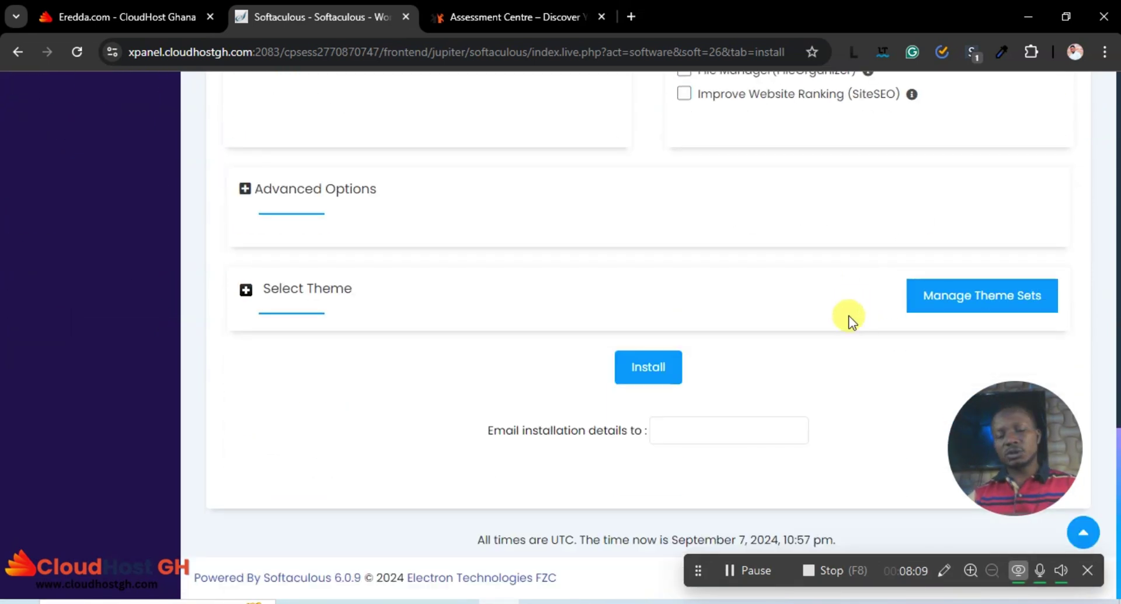
left_click(642, 373)
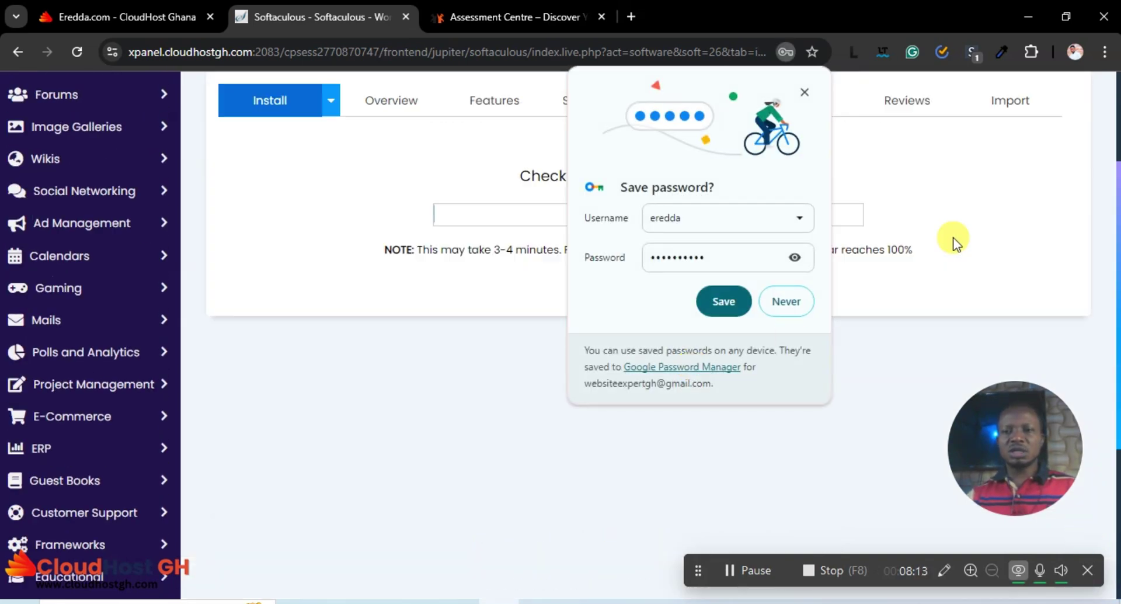
scroll(1056, 281, "up", 2)
left_click(804, 92)
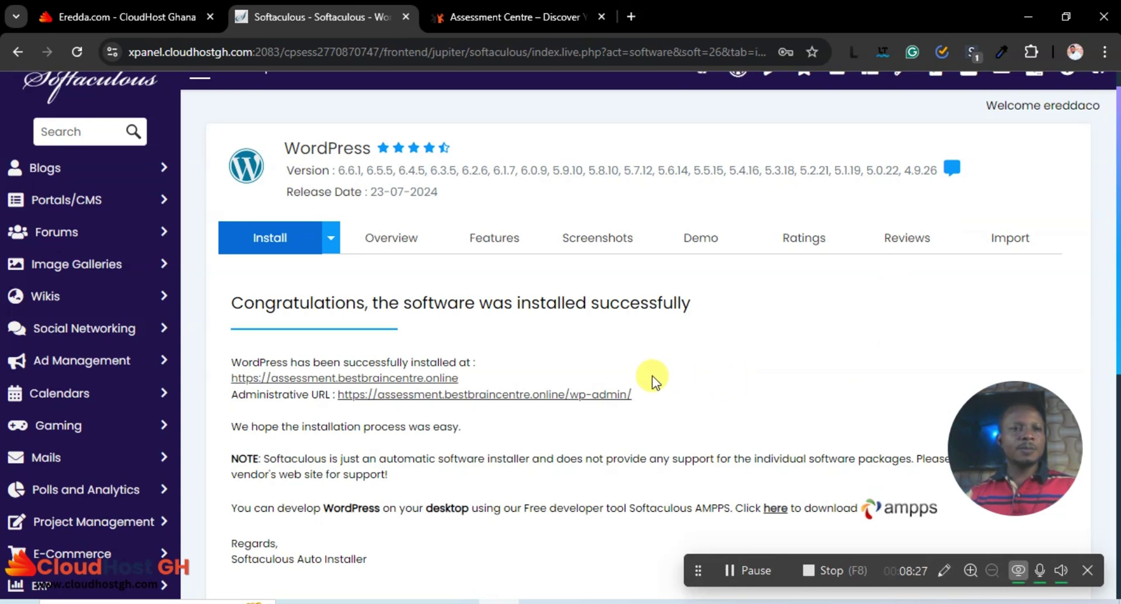
left_click(226, 21)
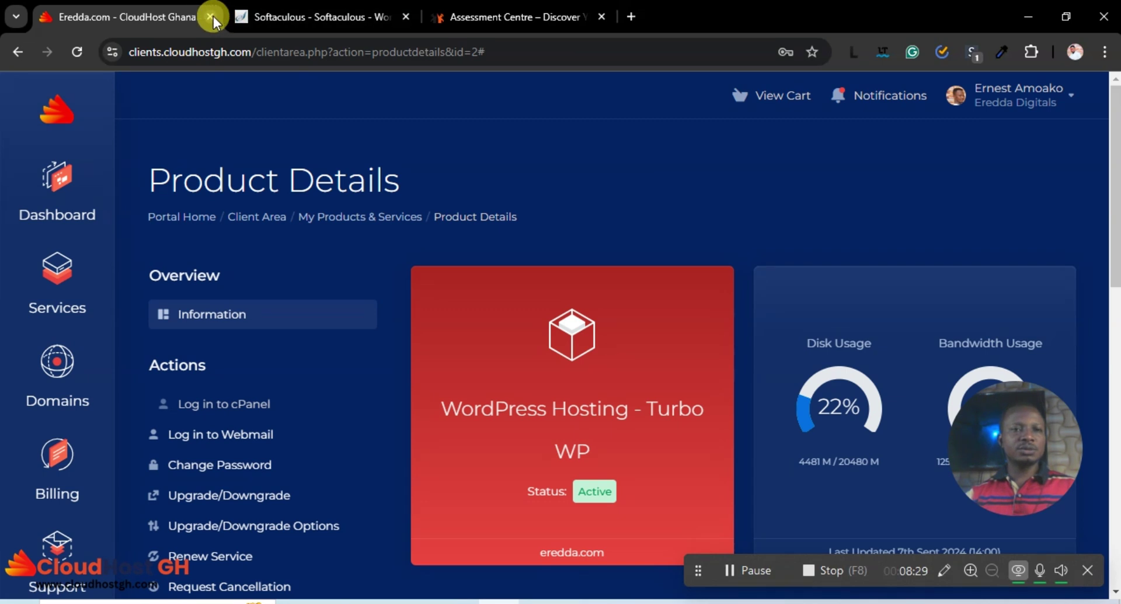
left_click(211, 17)
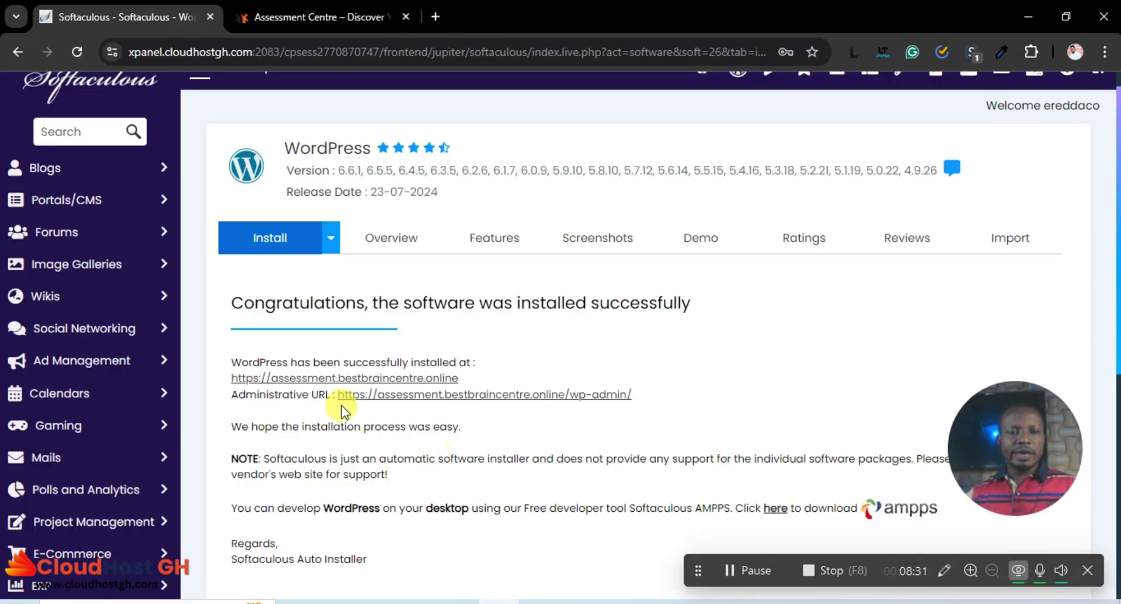
Open the assessment.bestbraincentre.online front page from the installation summary and look through its default content.
left_click(303, 379)
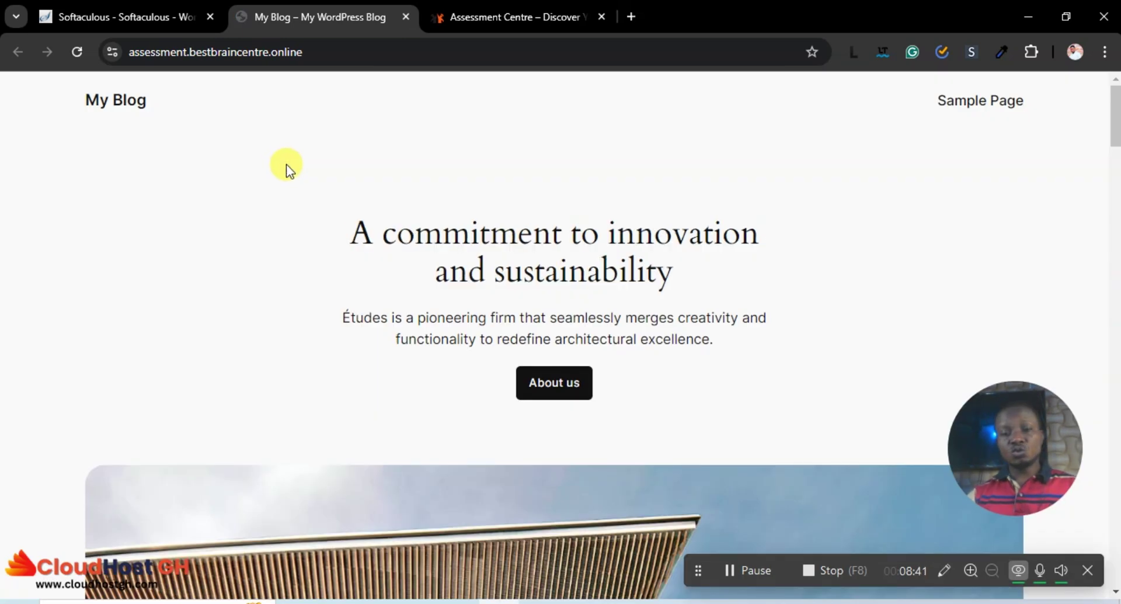
scroll(561, 273, "down", 10)
scroll(564, 277, "down", 10)
scroll(564, 277, "up", 5)
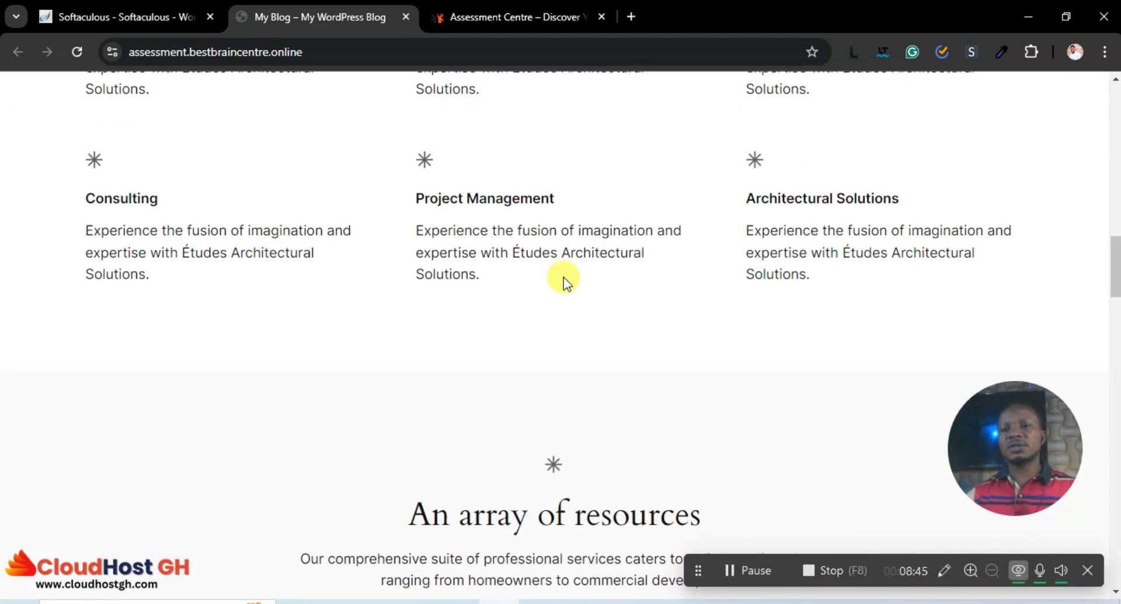
scroll(563, 277, "up", 10)
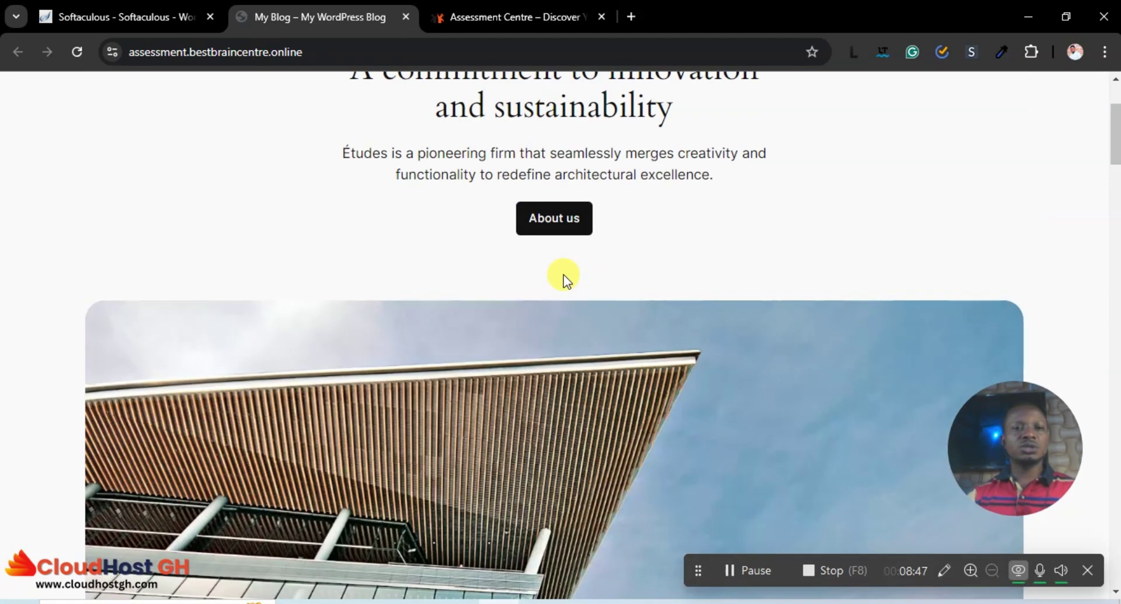
scroll(563, 275, "up", 3)
Open the site's WordPress dashboard through the administrative URL in the Softaculous installation summary.
left_click(168, 7)
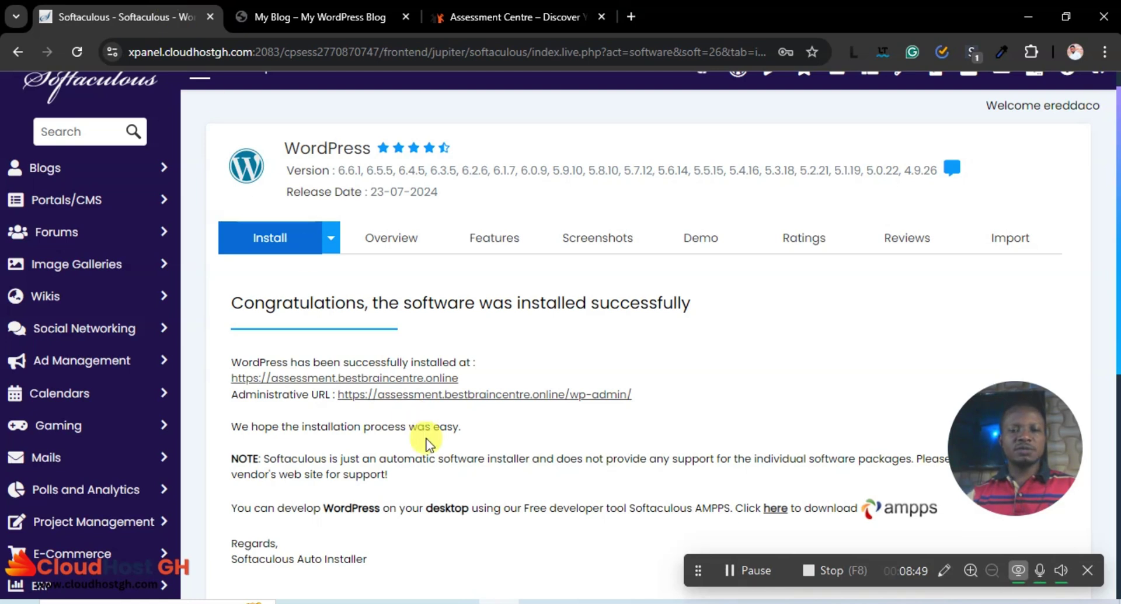
left_click(439, 397)
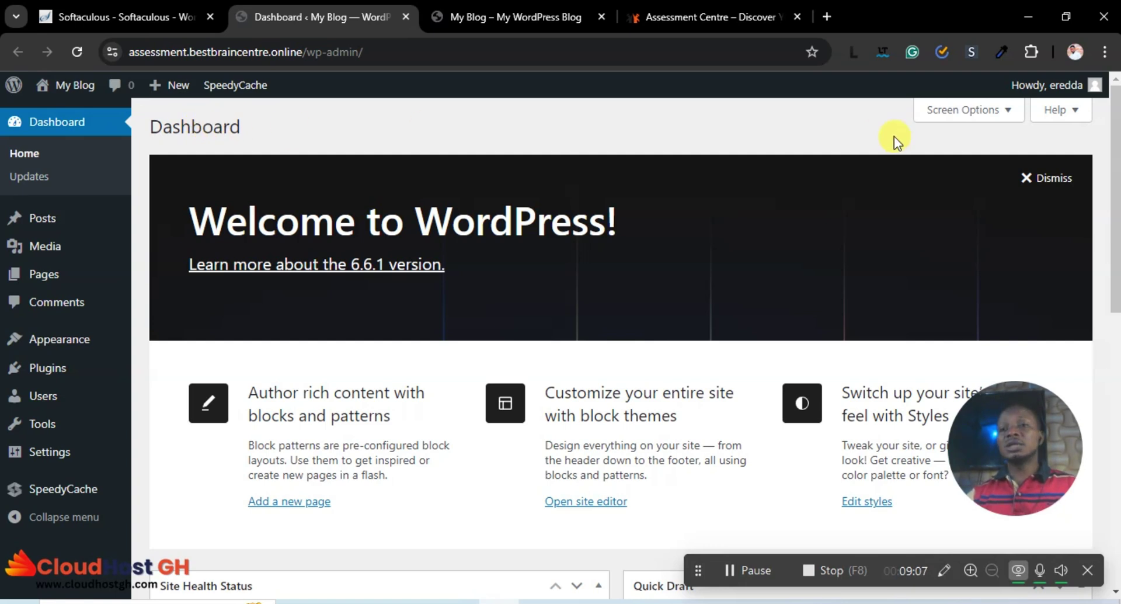
Load the WordPress dashboard from the site's front page by appending /wp-admin to its address.
left_click(495, 13)
left_click(401, 40)
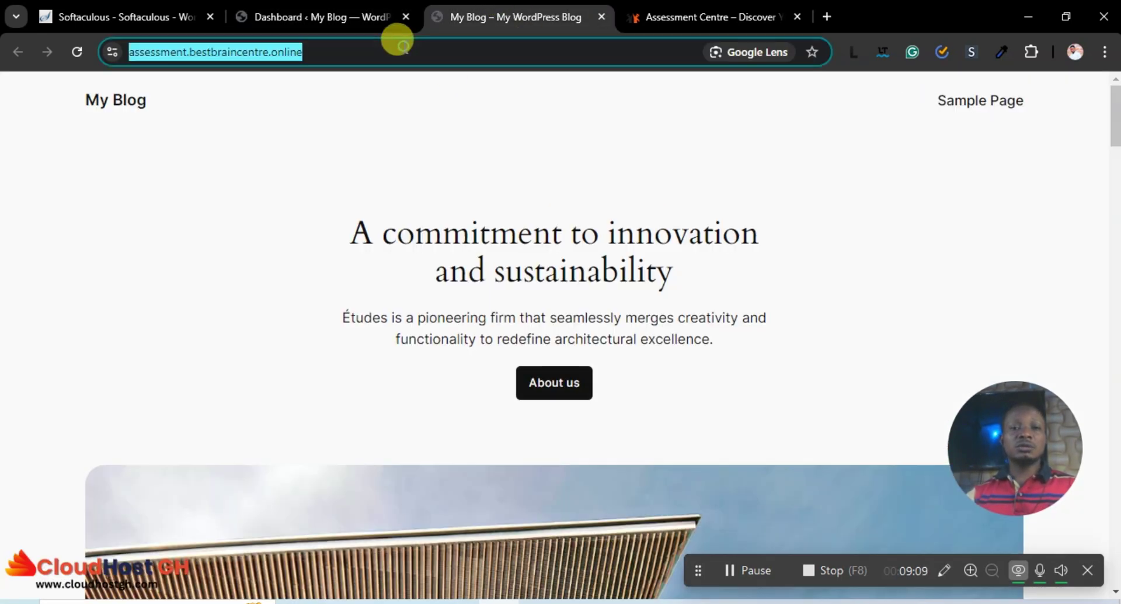
double_click(397, 40)
triple_click(400, 40)
double_click(412, 40)
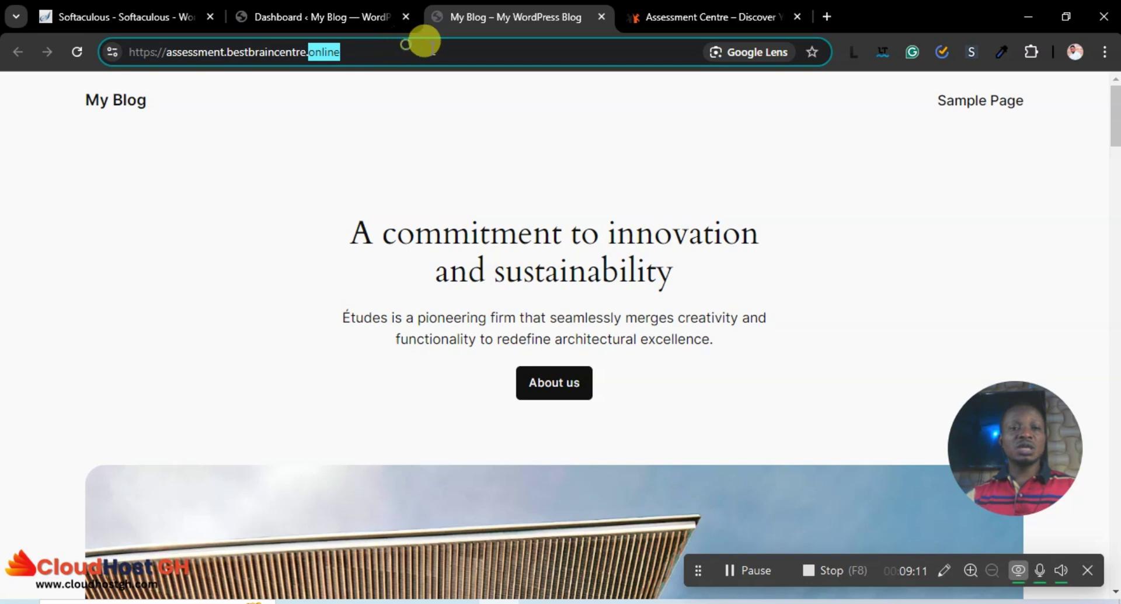
left_click(429, 46)
type("/w")
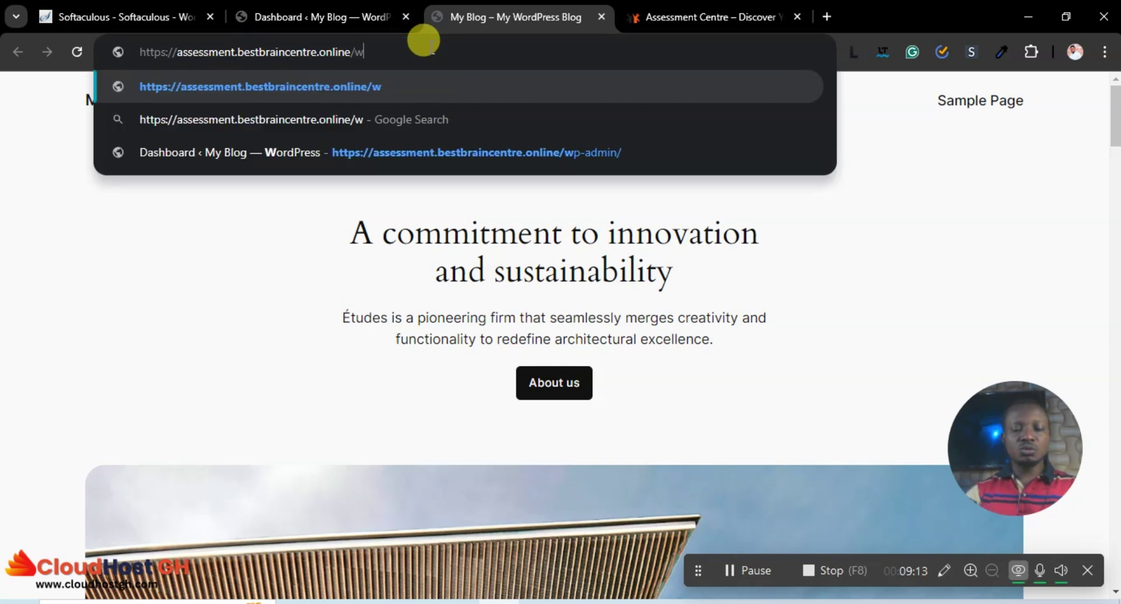
type("p-ad")
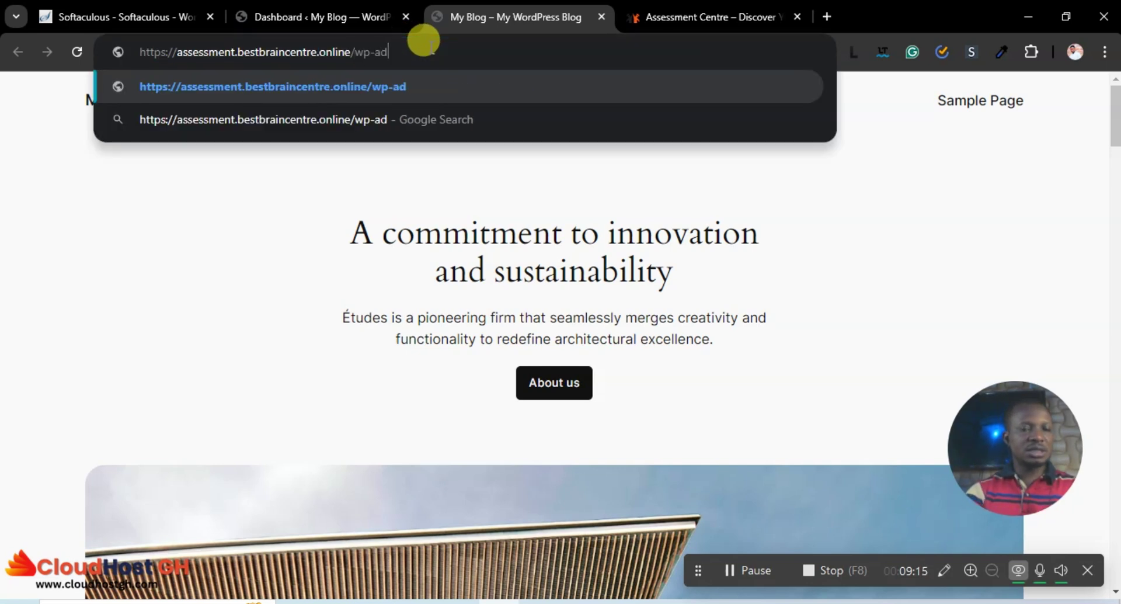
type("min")
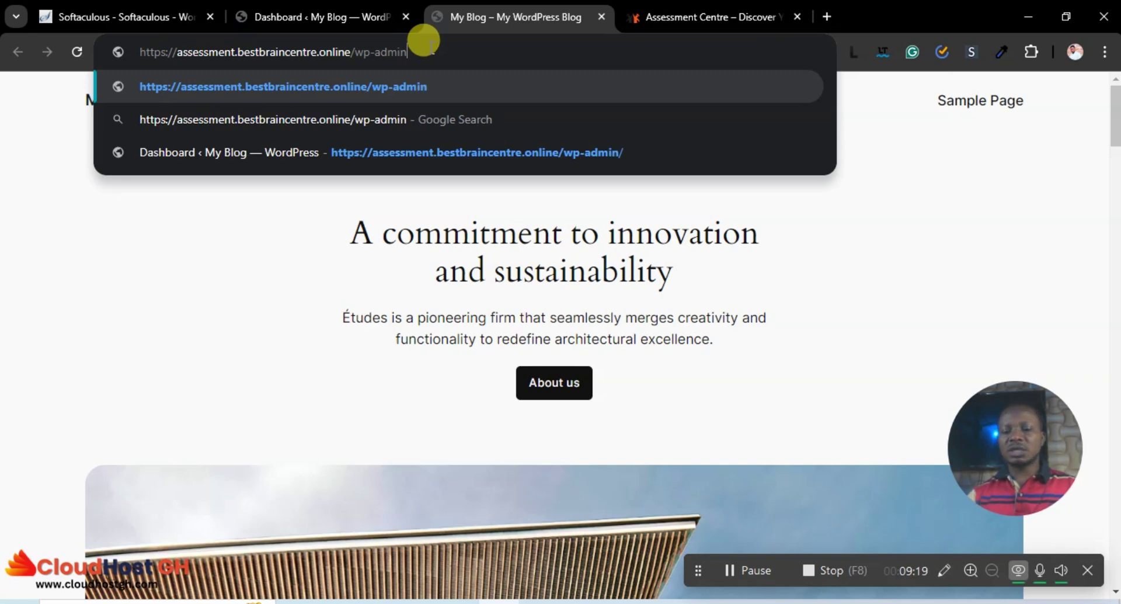
key("Return")
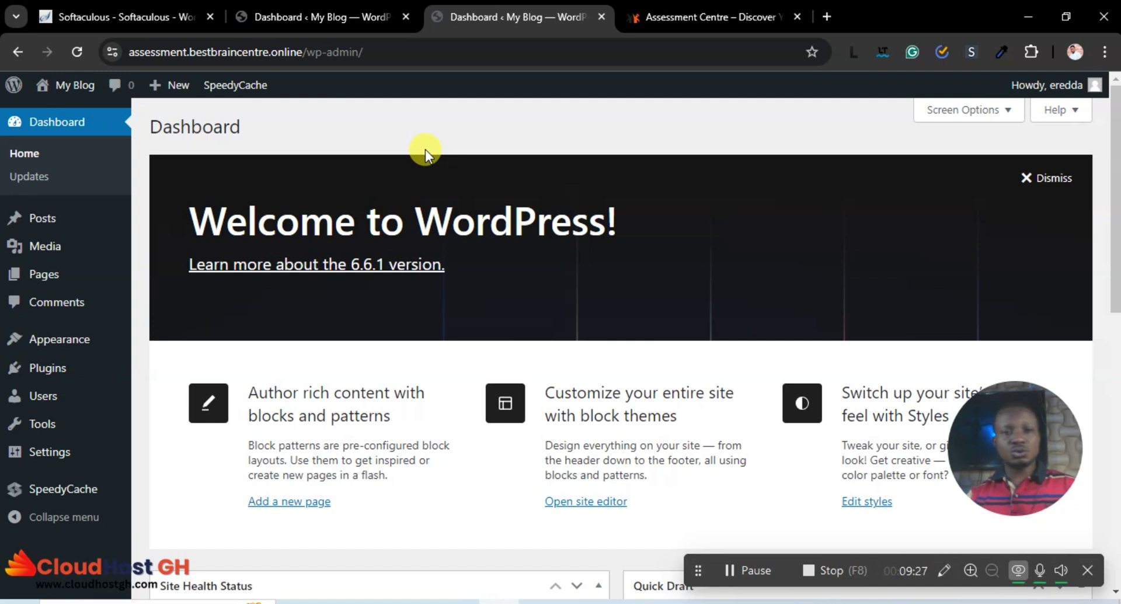
Close the Softaculous page and the duplicate WordPress dashboard, keeping one dashboard open.
left_click(182, 21)
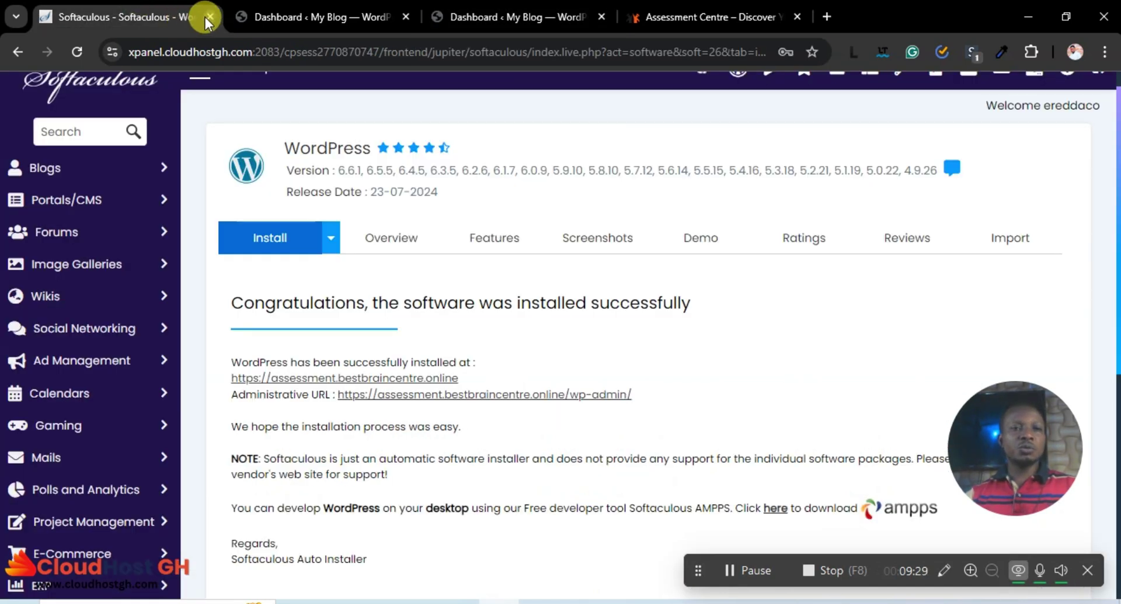
left_click(208, 17)
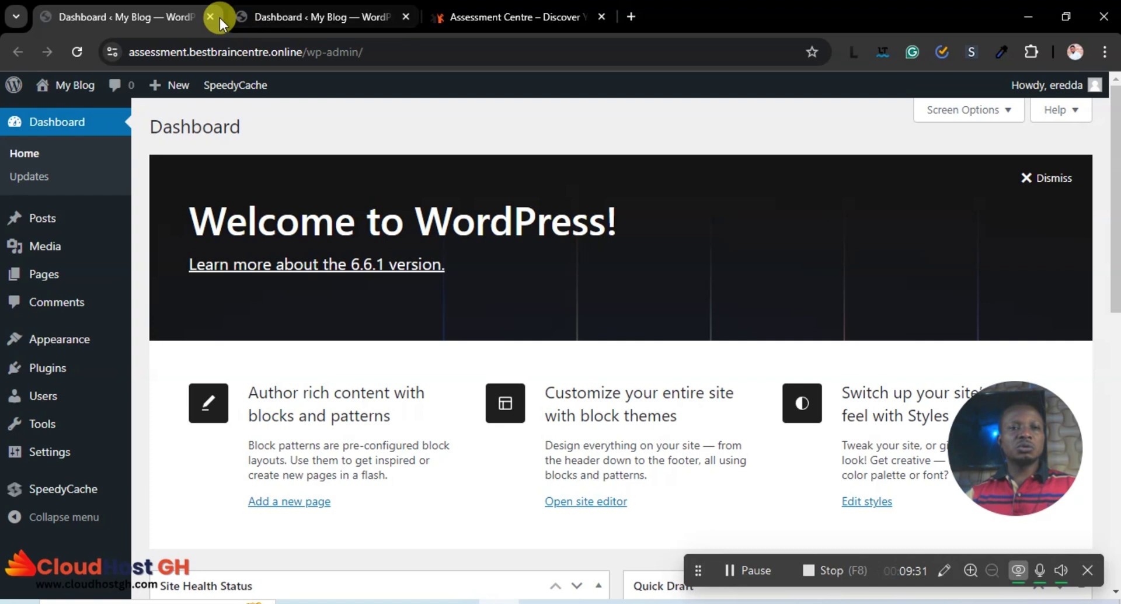
left_click(211, 16)
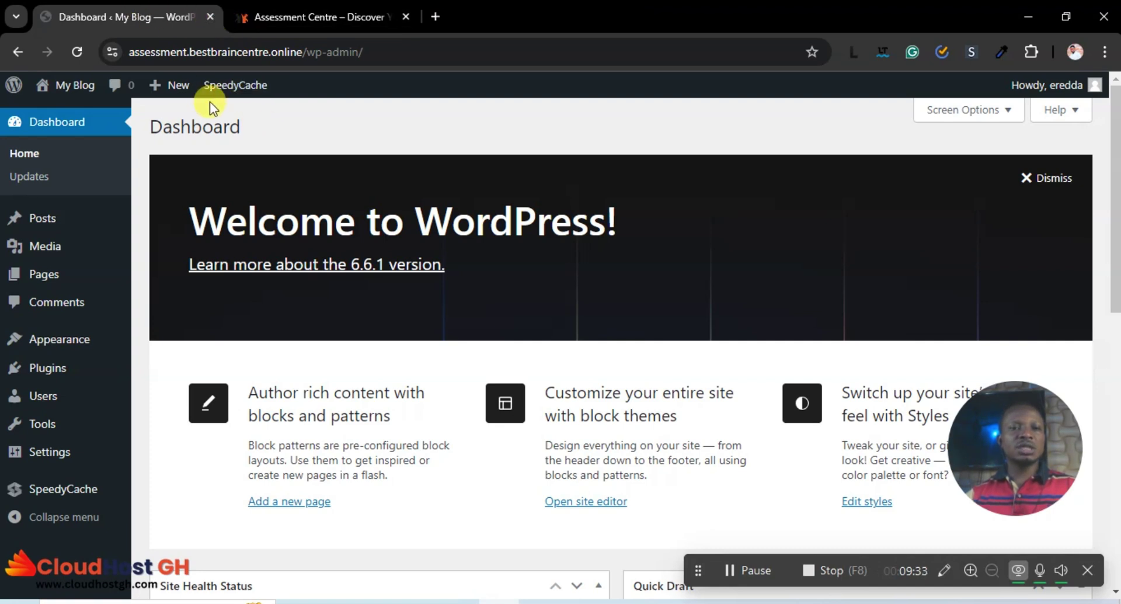
View the Assessment Centre example site at bestbraincentre.online and return to the WordPress dashboard.
left_click(289, 15)
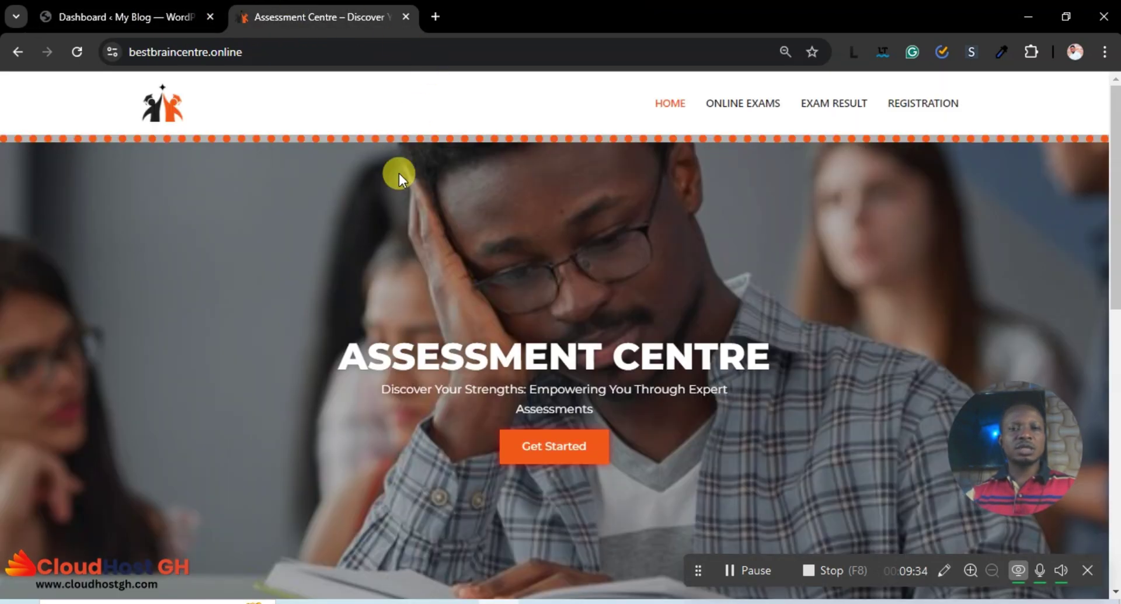
left_click(111, 9)
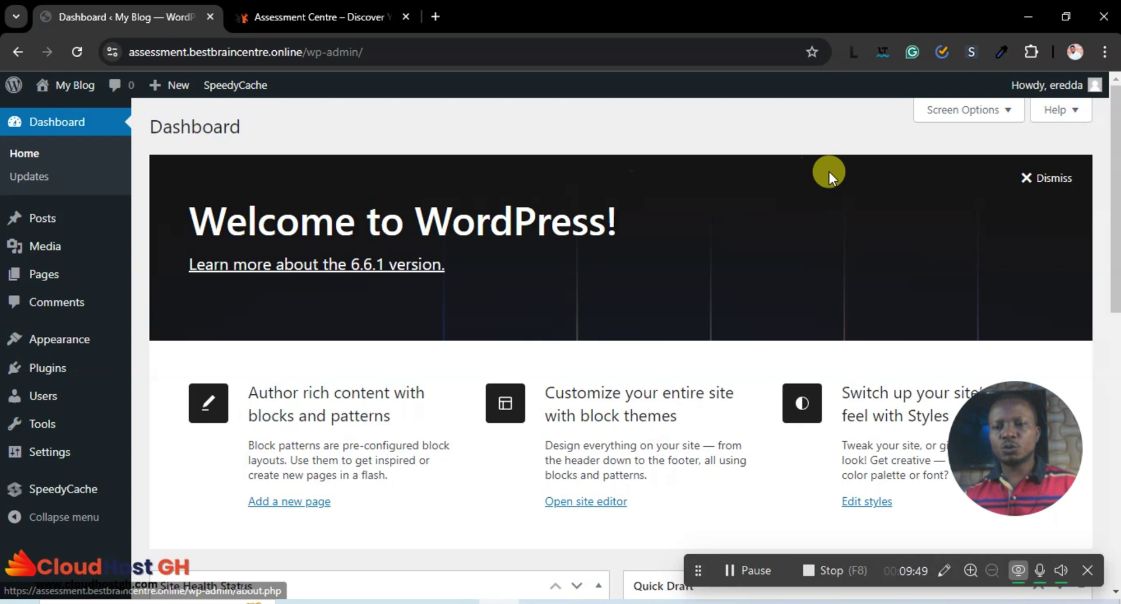
Dismiss the dashboard's Welcome panel and hide Site Health Status, At a Glance, Activity, Quick Draft, and WordPress Events and News.
left_click(1038, 183)
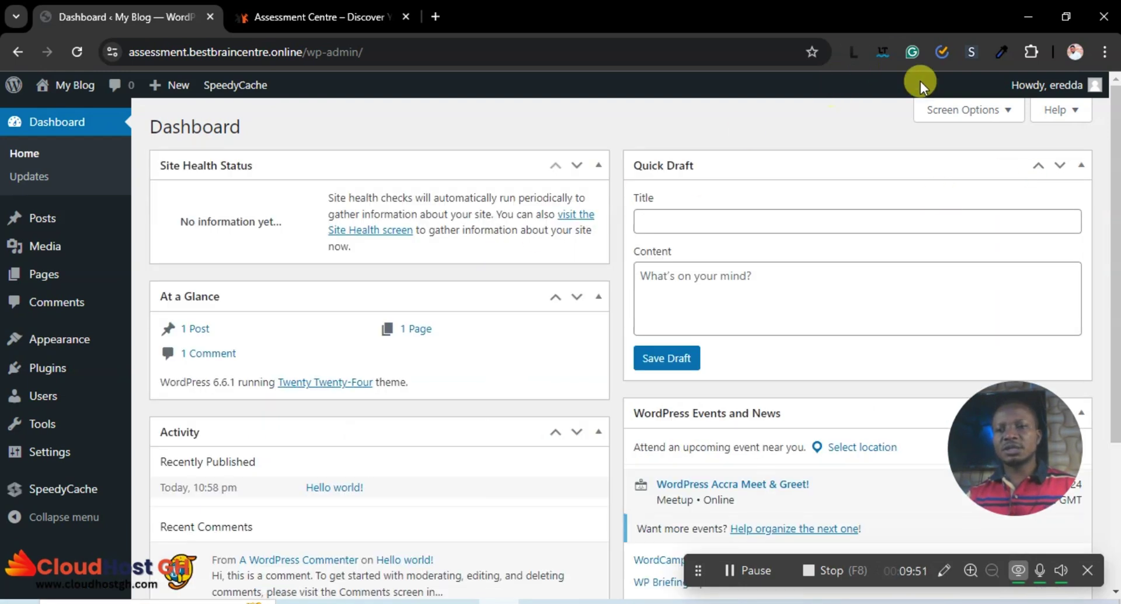
left_click(994, 111)
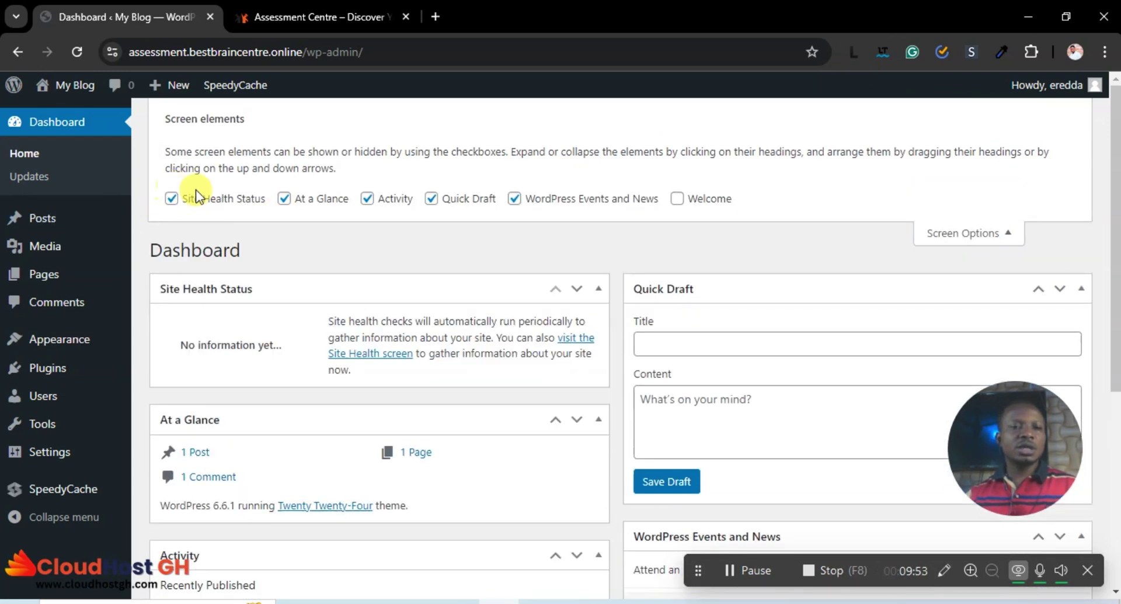
left_click(171, 198)
left_click(284, 199)
left_click(367, 198)
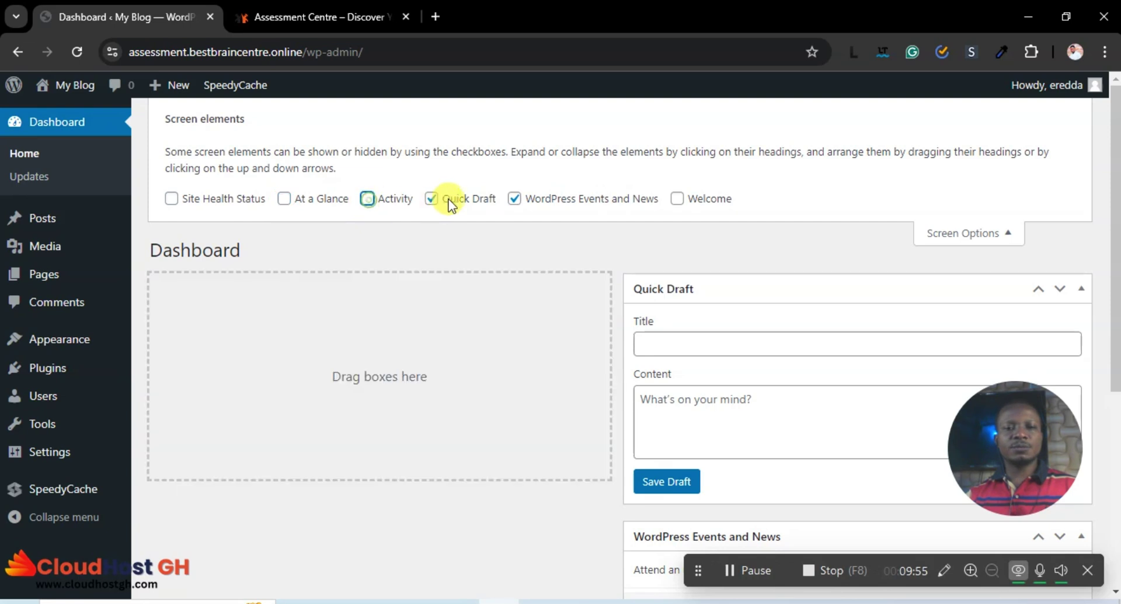
left_click(459, 198)
left_click(521, 199)
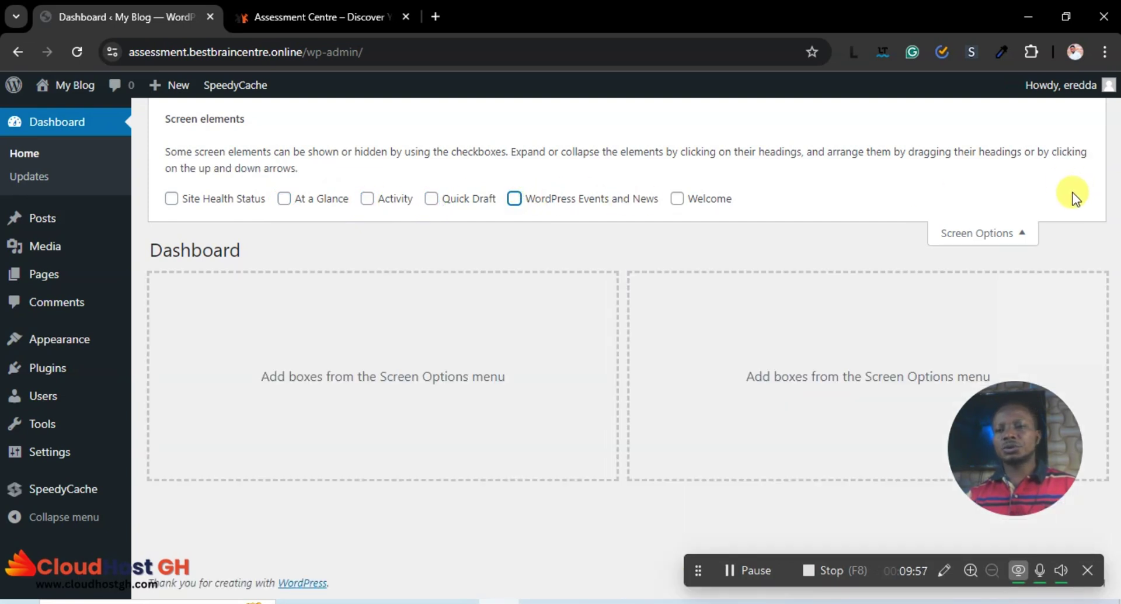
left_click(1027, 233)
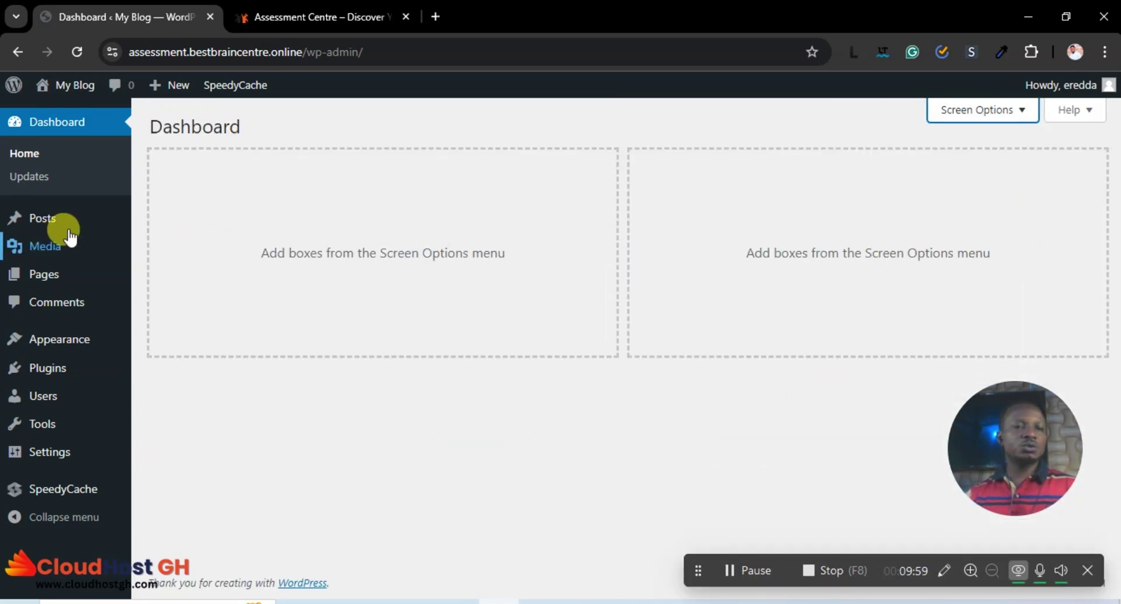
Move the "Hello world!" post to the trash and empty the posts trash.
left_click(43, 224)
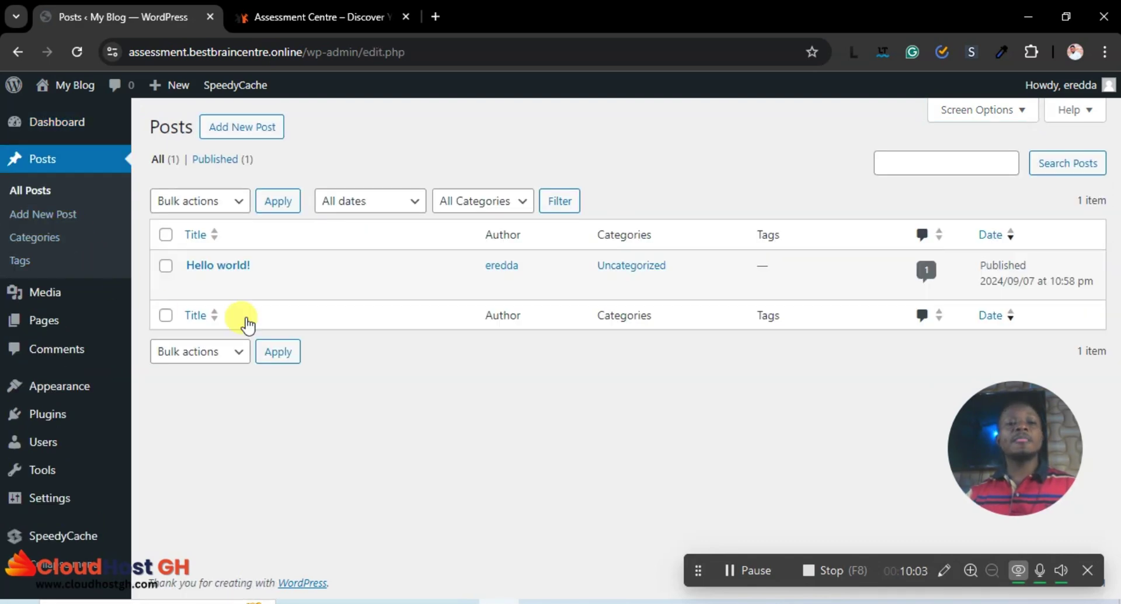
mouse_move(225, 268)
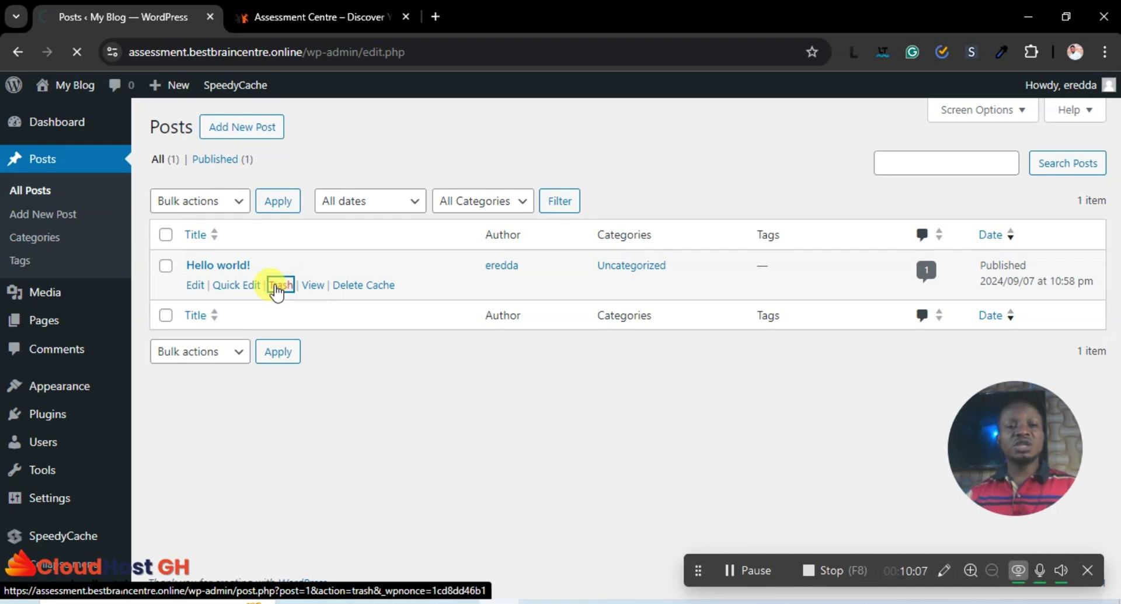
left_click(210, 209)
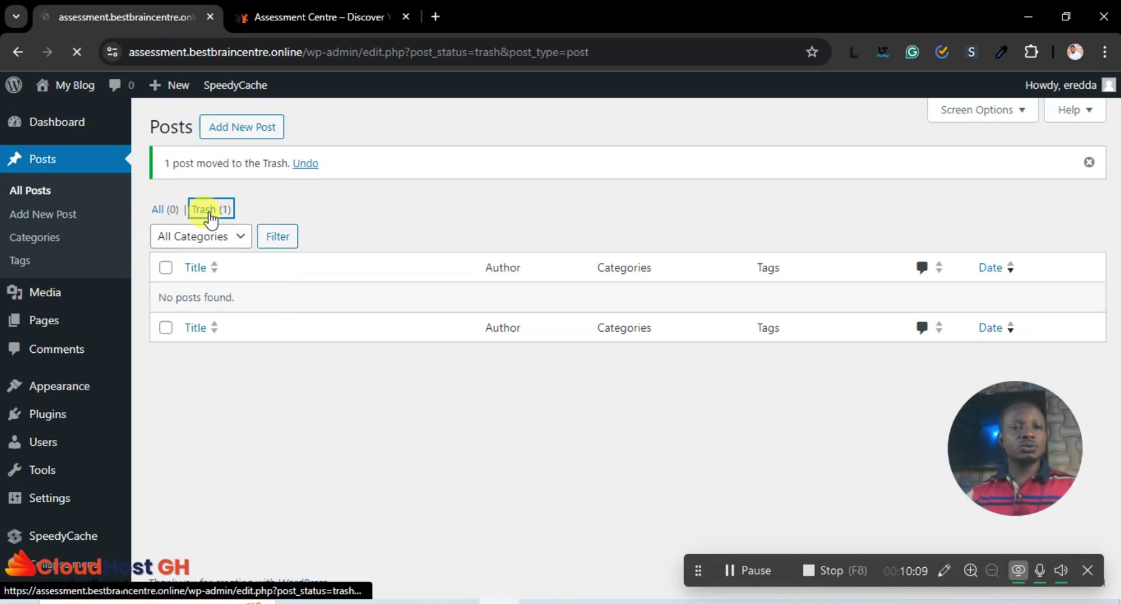
left_click(654, 200)
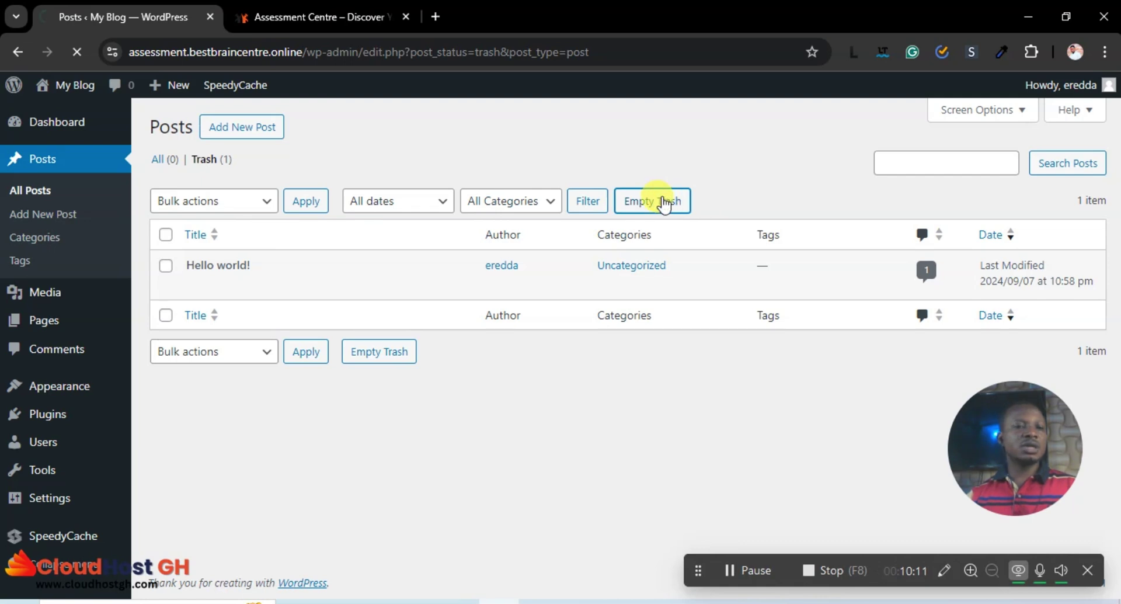
Move both default pages, Privacy Policy and Sample Page, to the trash with one bulk action.
mouse_move(60, 325)
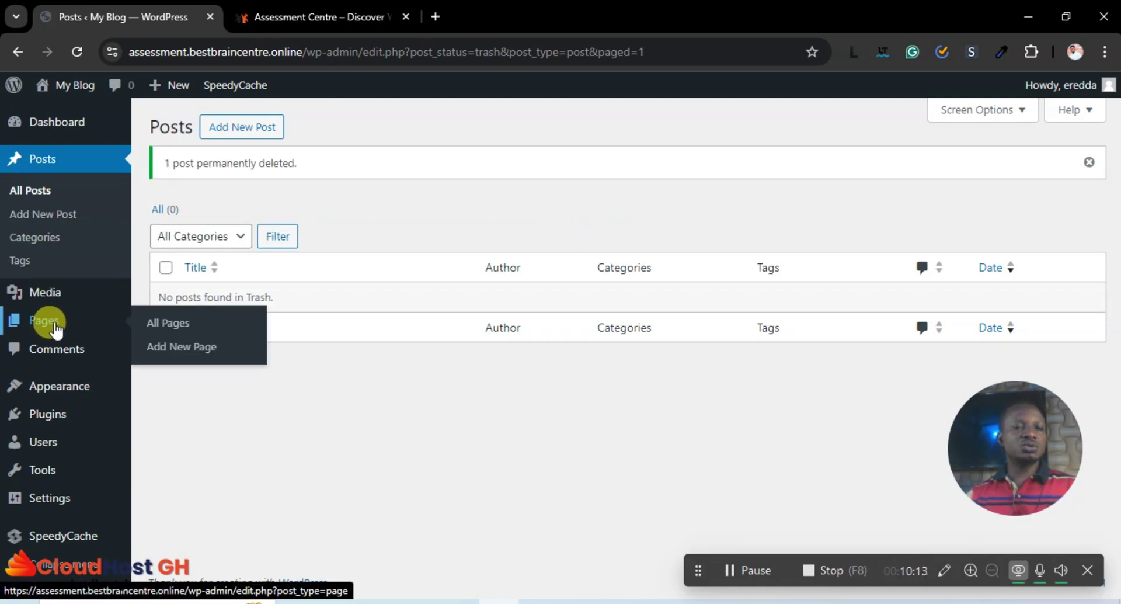
left_click(167, 324)
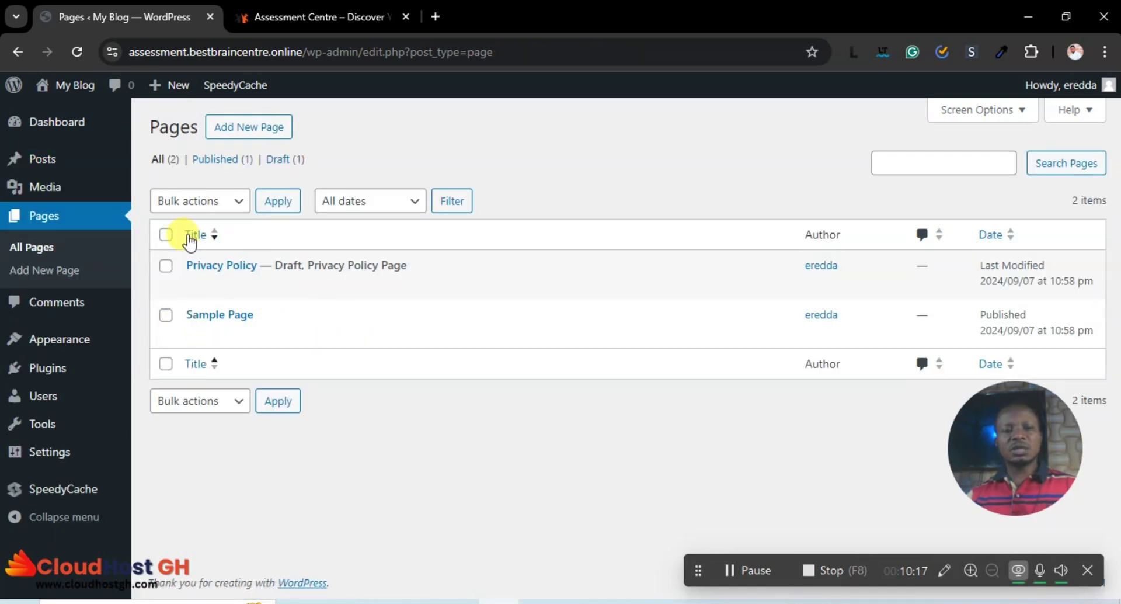
left_click(165, 235)
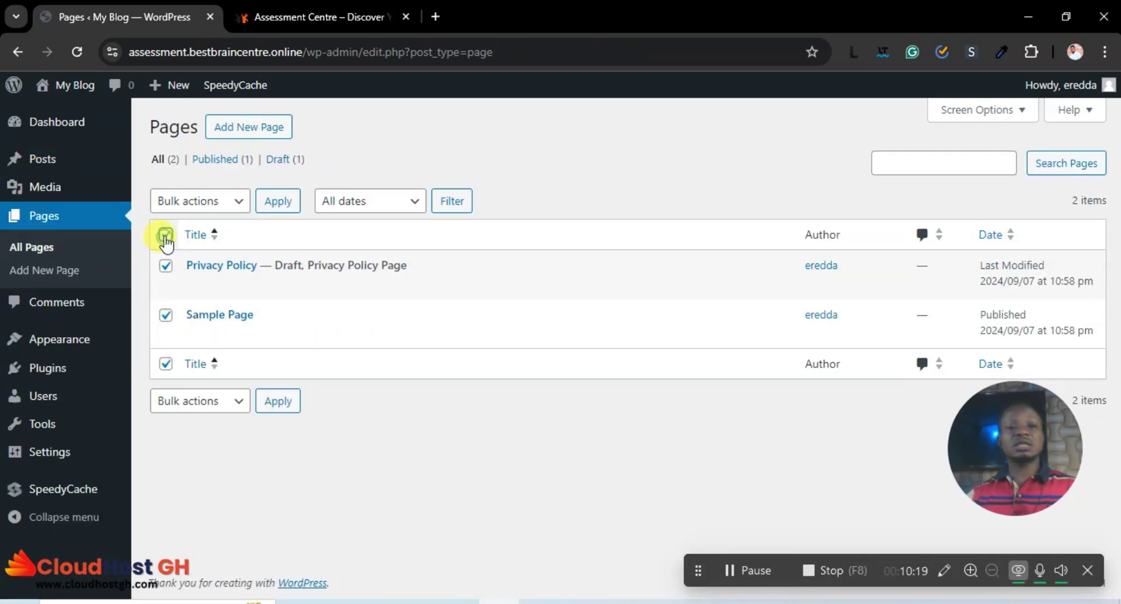
left_click(228, 201)
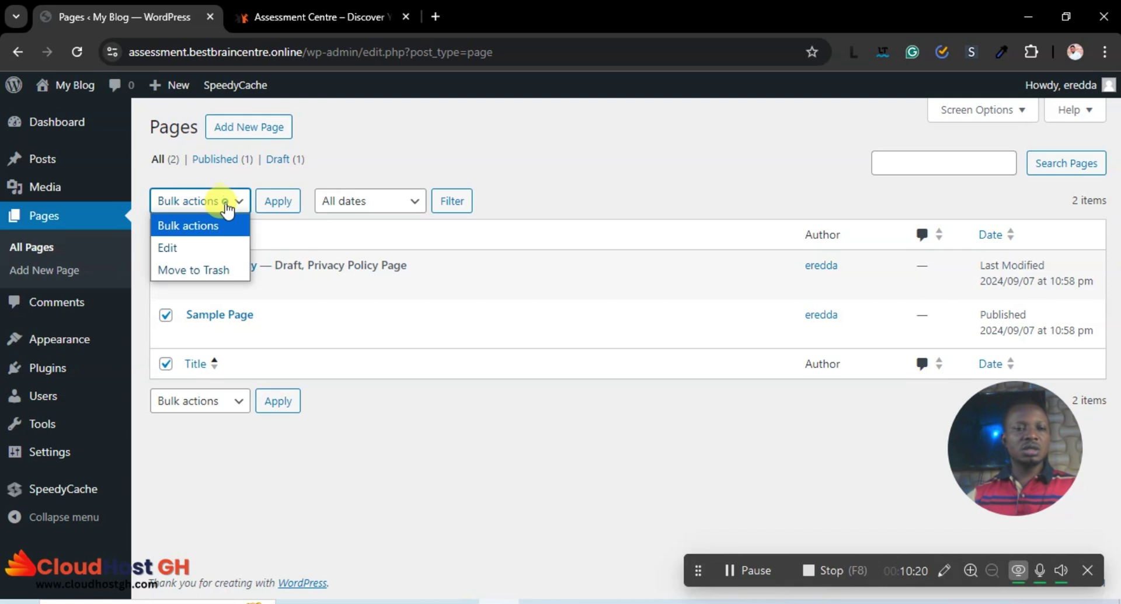
left_click(209, 271)
left_click(260, 199)
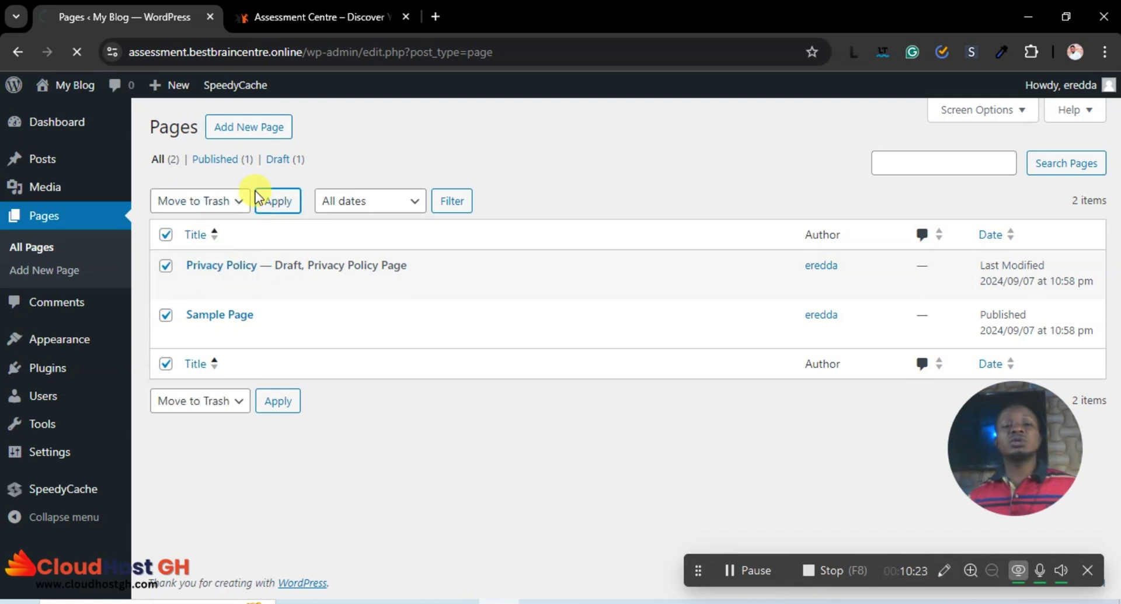
Empty the pages trash to permanently delete the trashed default pages.
left_click(210, 211)
left_click(544, 207)
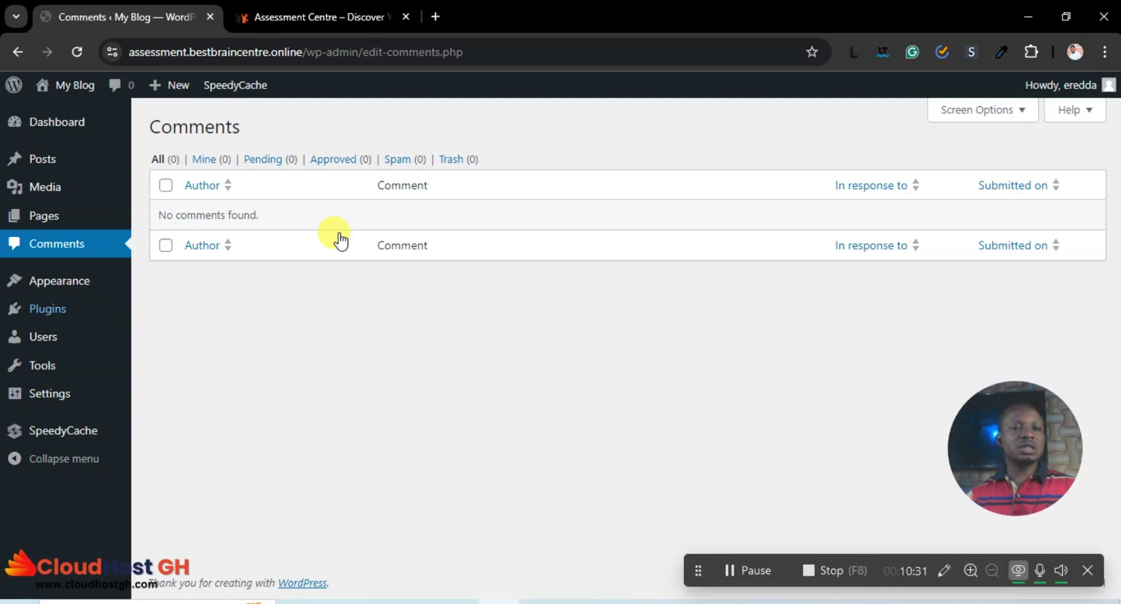
Delete the Akismet Anti-spam and Hello Dolly plugins together with one bulk action.
left_click(51, 308)
scroll(433, 303, "down", 3)
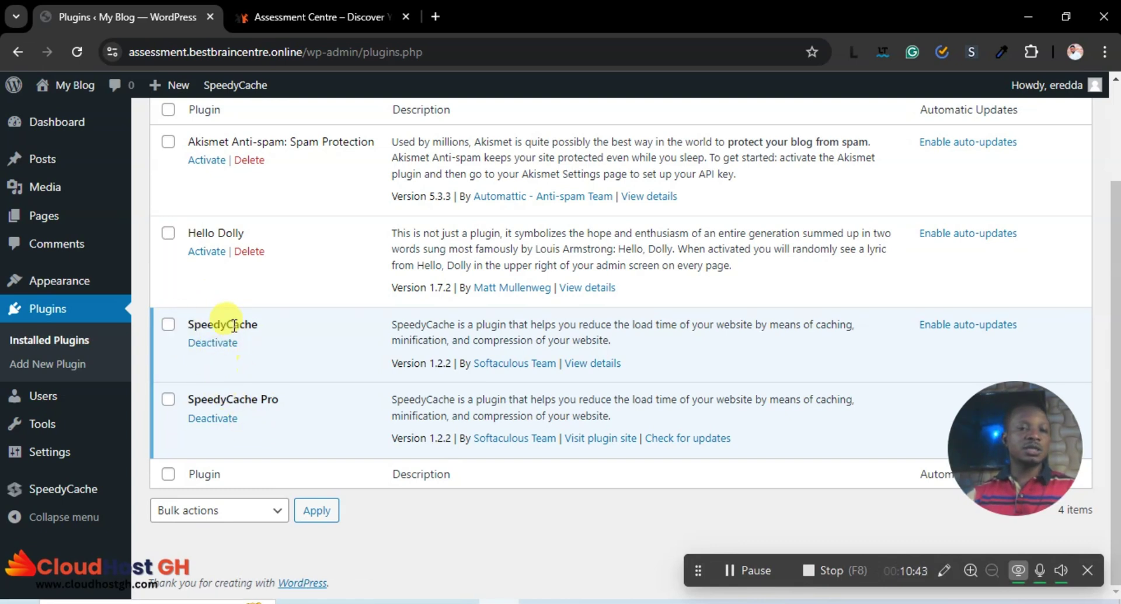
scroll(233, 327, "up", 2)
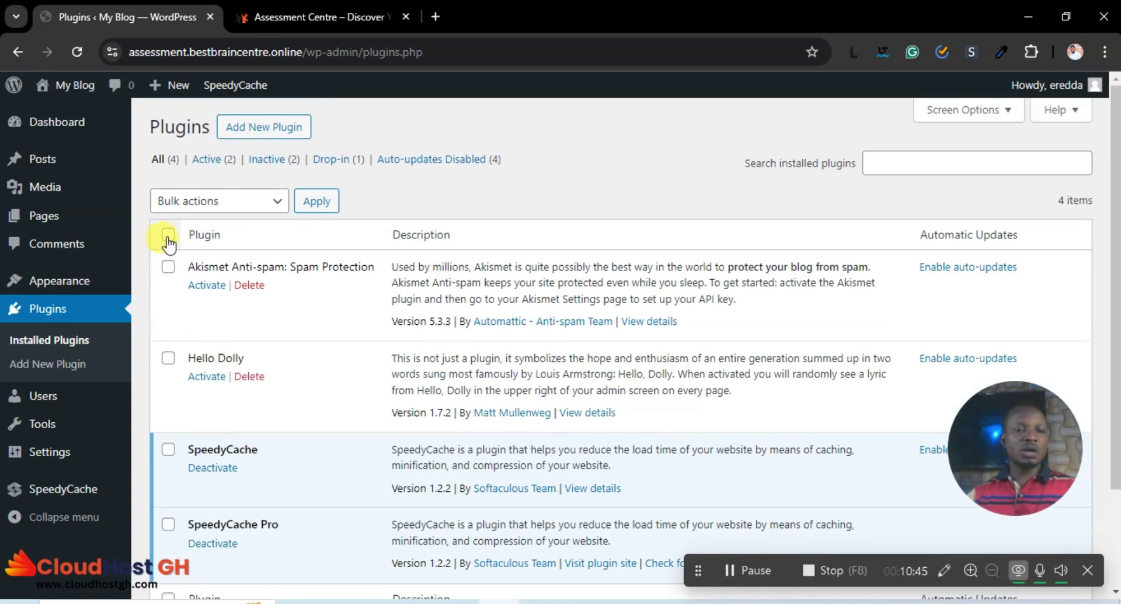
left_click(168, 267)
left_click(168, 357)
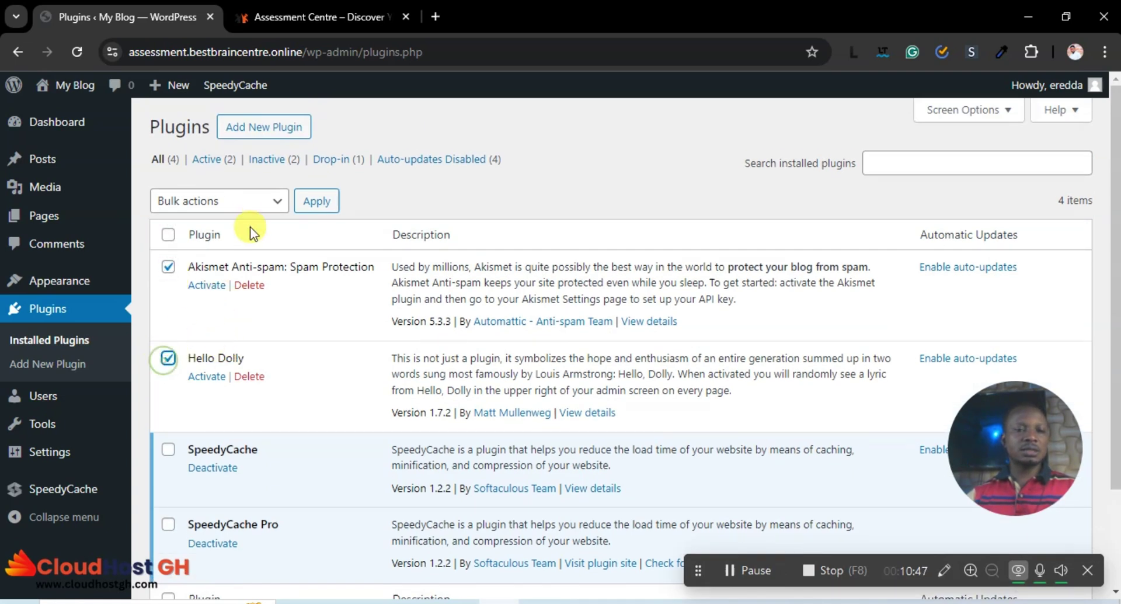
left_click(236, 201)
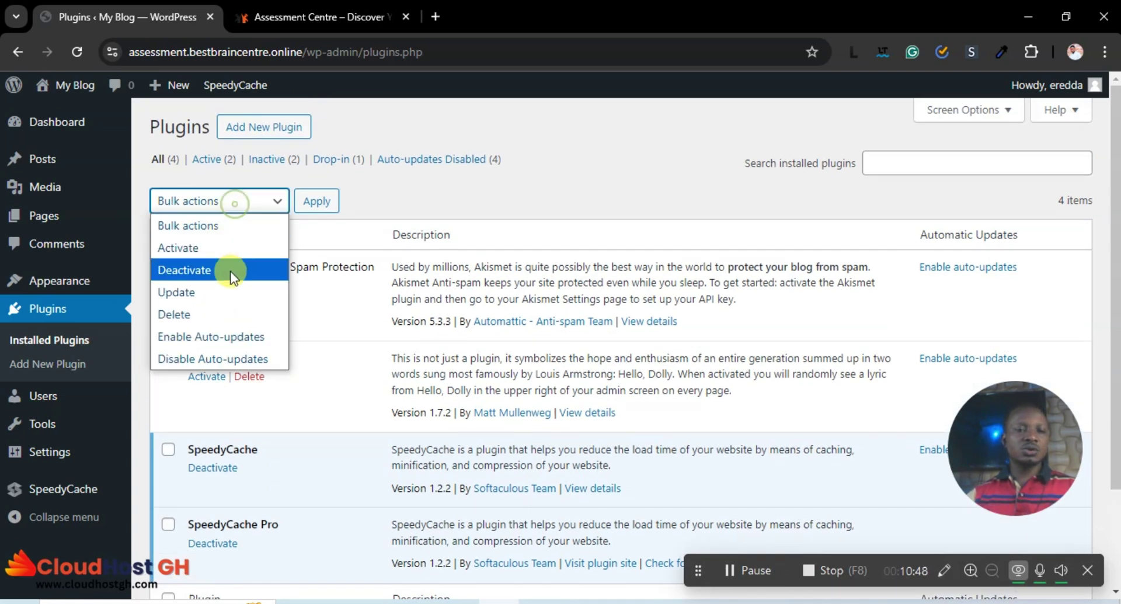
left_click(195, 313)
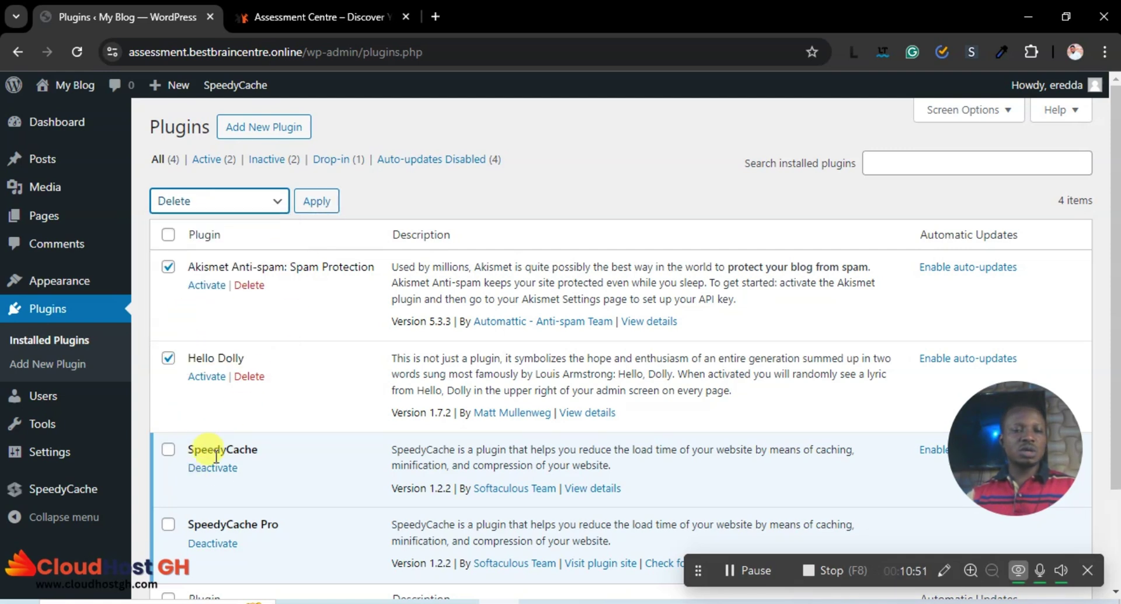
left_click(315, 201)
left_click(631, 178)
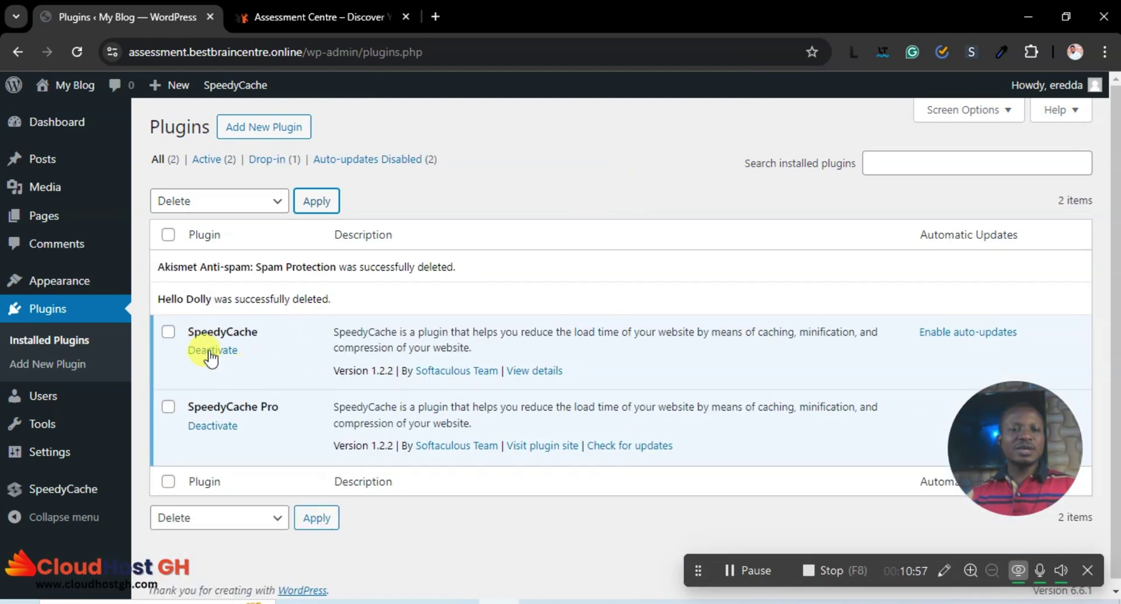
Deactivate the SpeedyCache and SpeedyCache Pro plugins together with one bulk action.
left_click(168, 333)
left_click(168, 407)
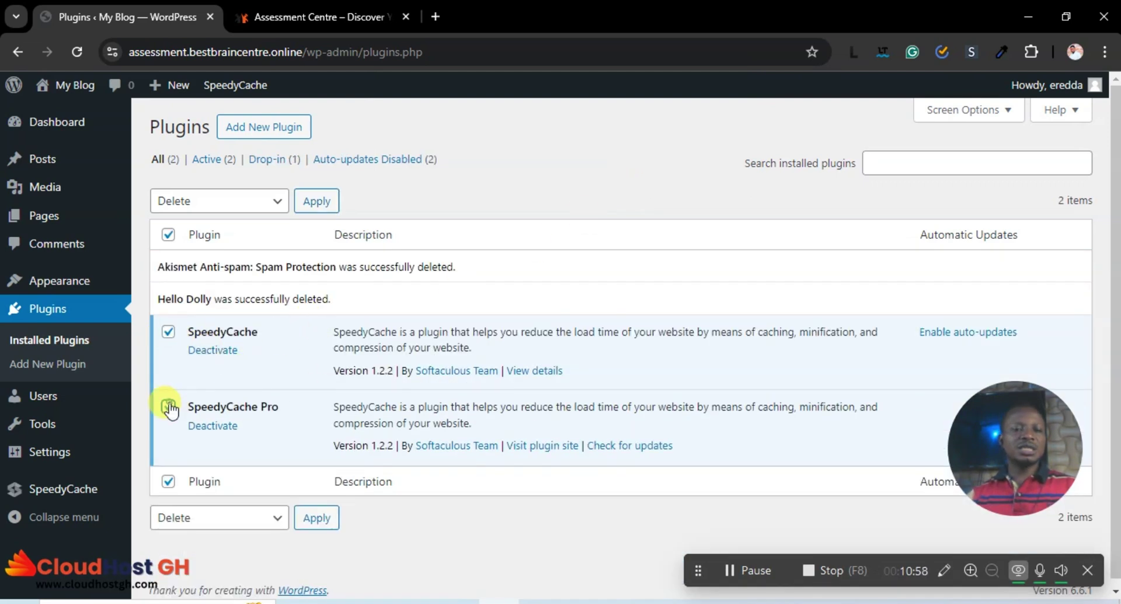
left_click(219, 216)
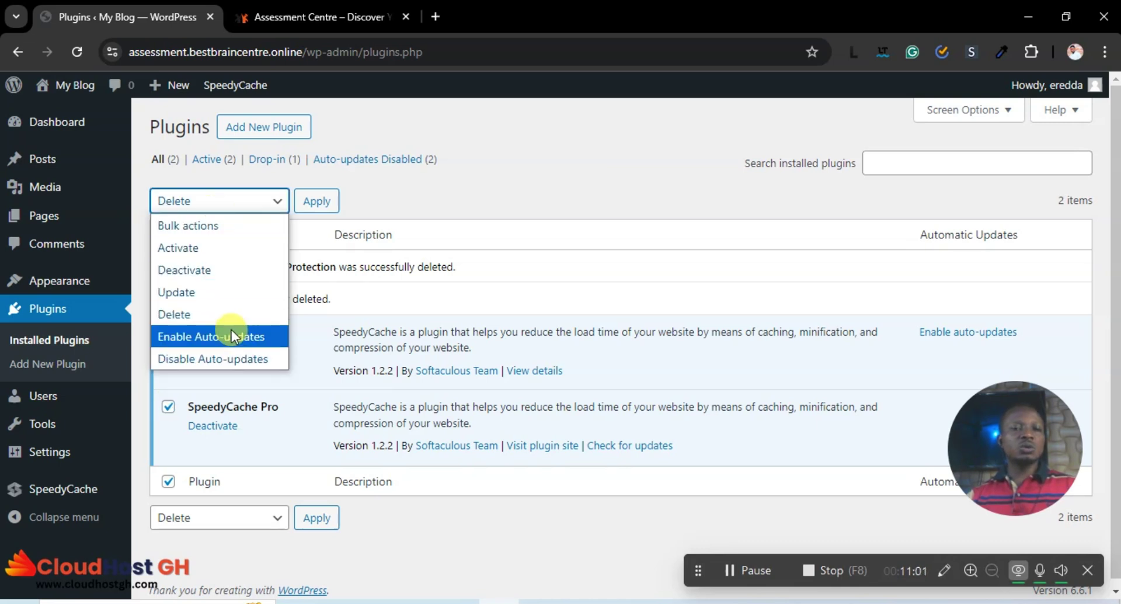
left_click(226, 271)
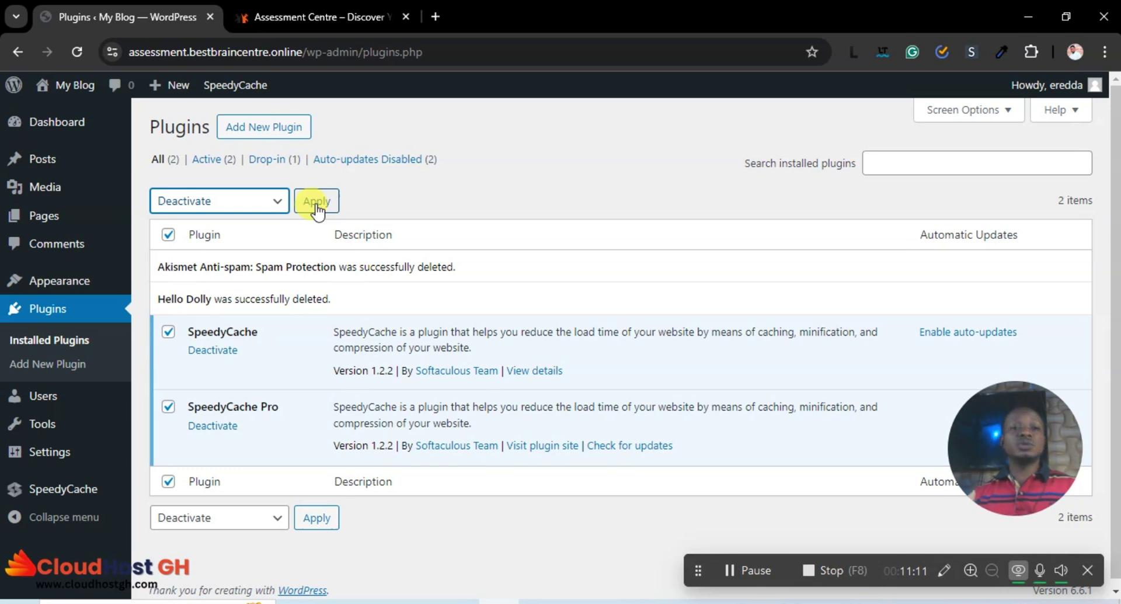
left_click(315, 205)
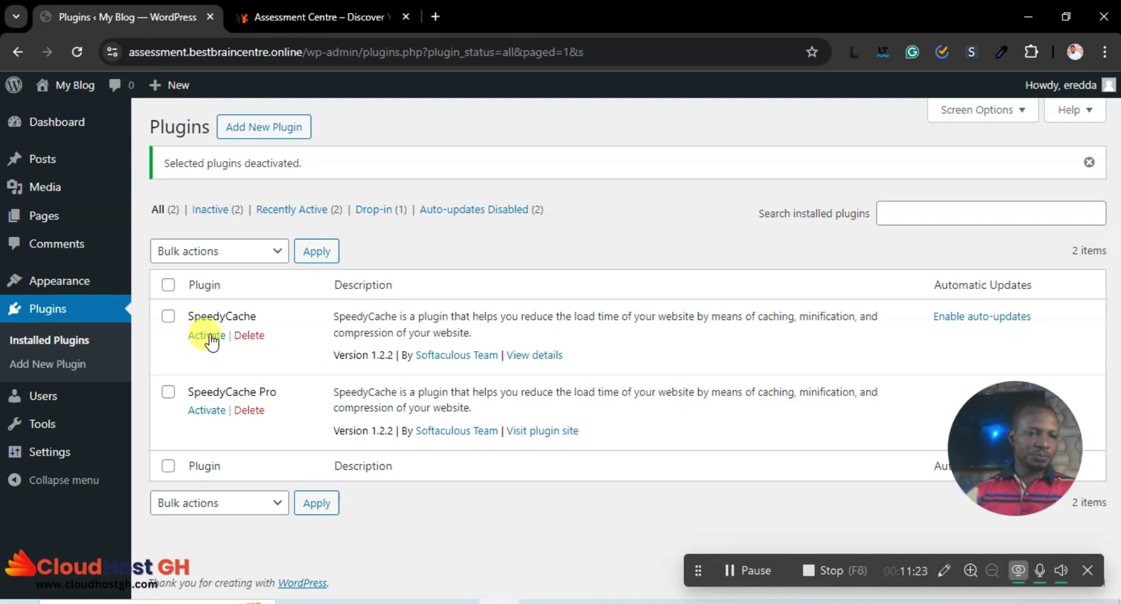
Set the site's permalink structure to Post name, save the change, and return to the dashboard.
mouse_move(50, 453)
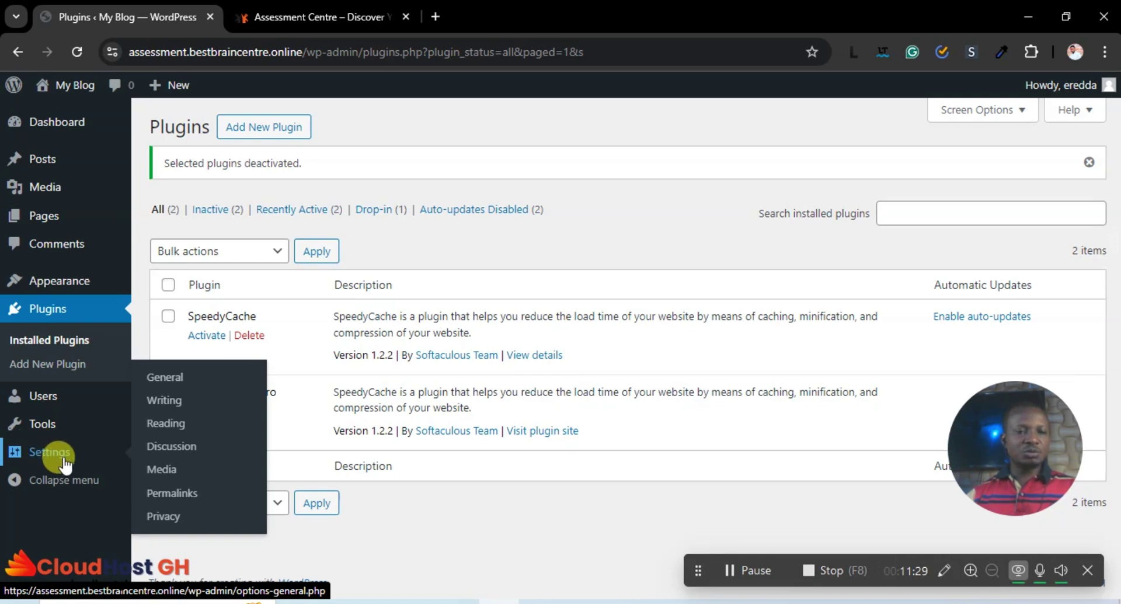
mouse_move(57, 221)
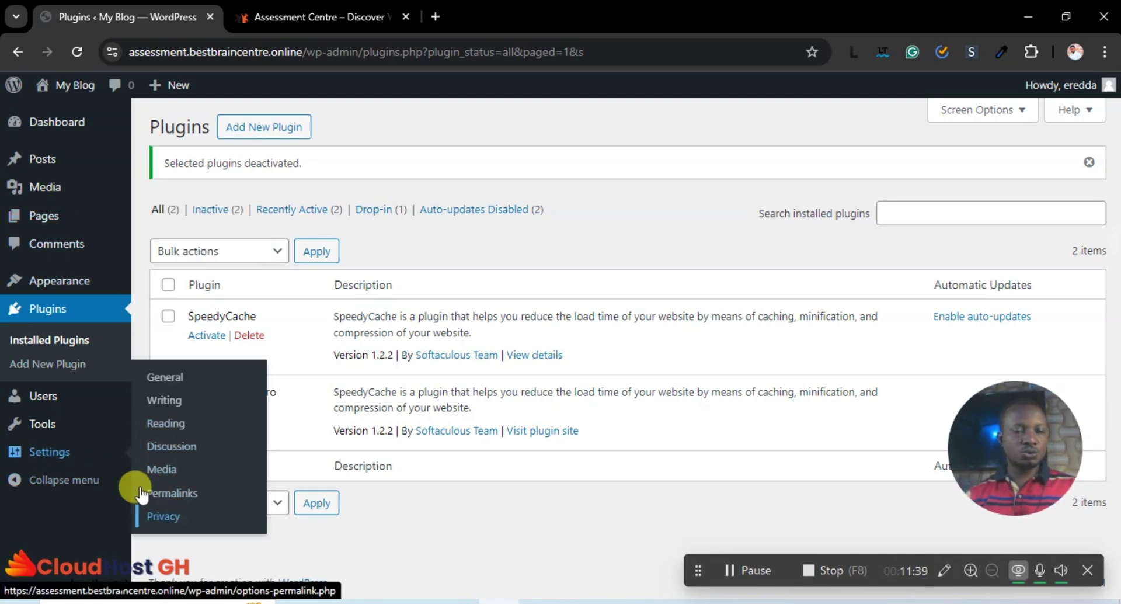
left_click(174, 498)
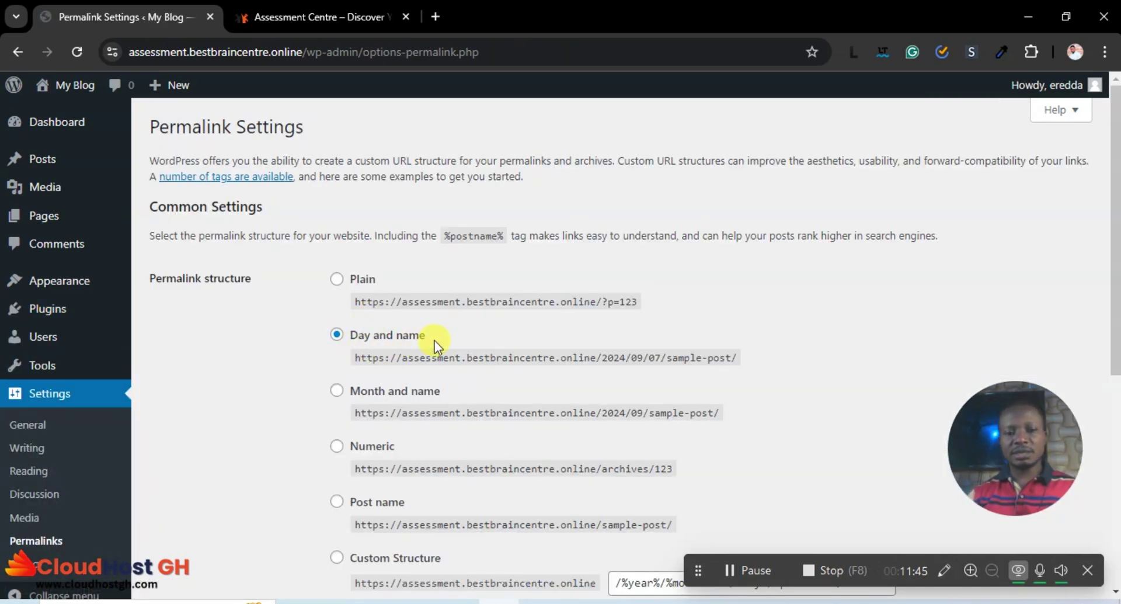
scroll(435, 341, "down", 2)
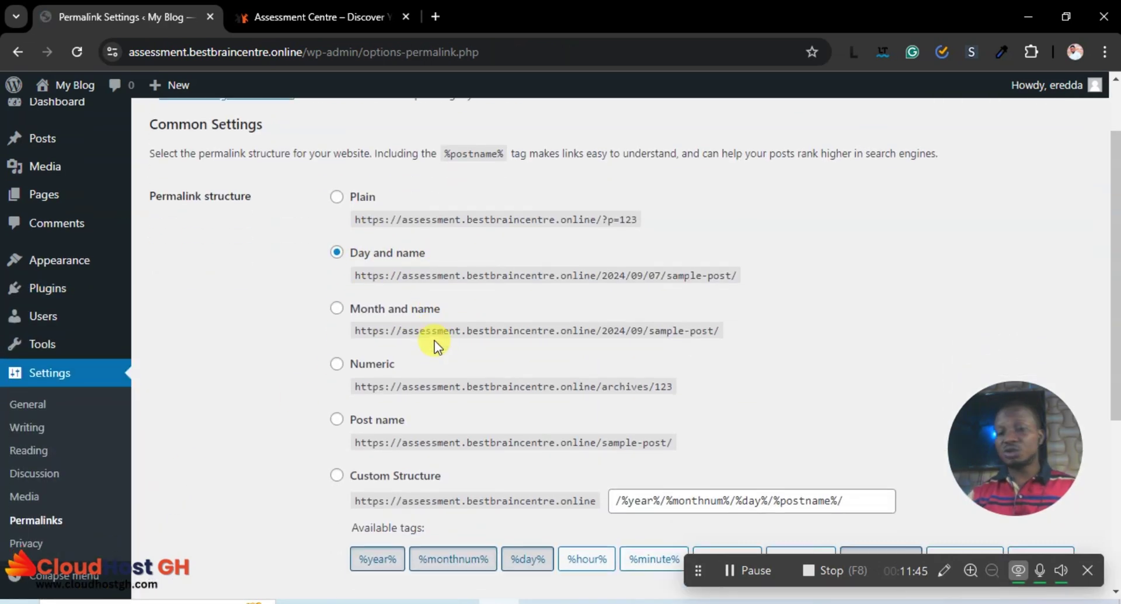
left_click(337, 420)
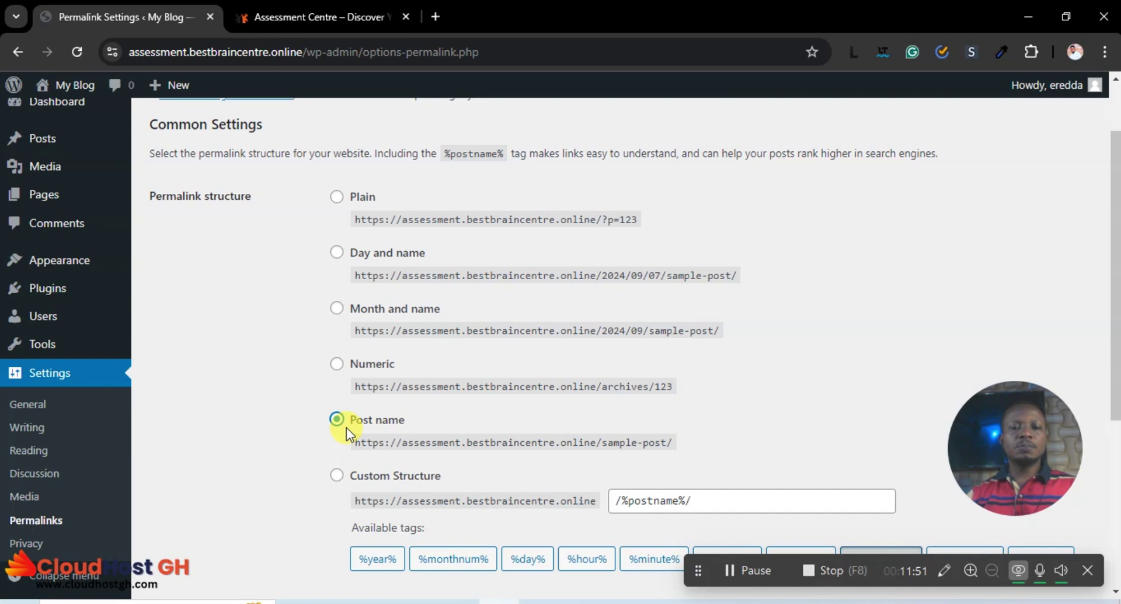
scroll(355, 432, "down", 5)
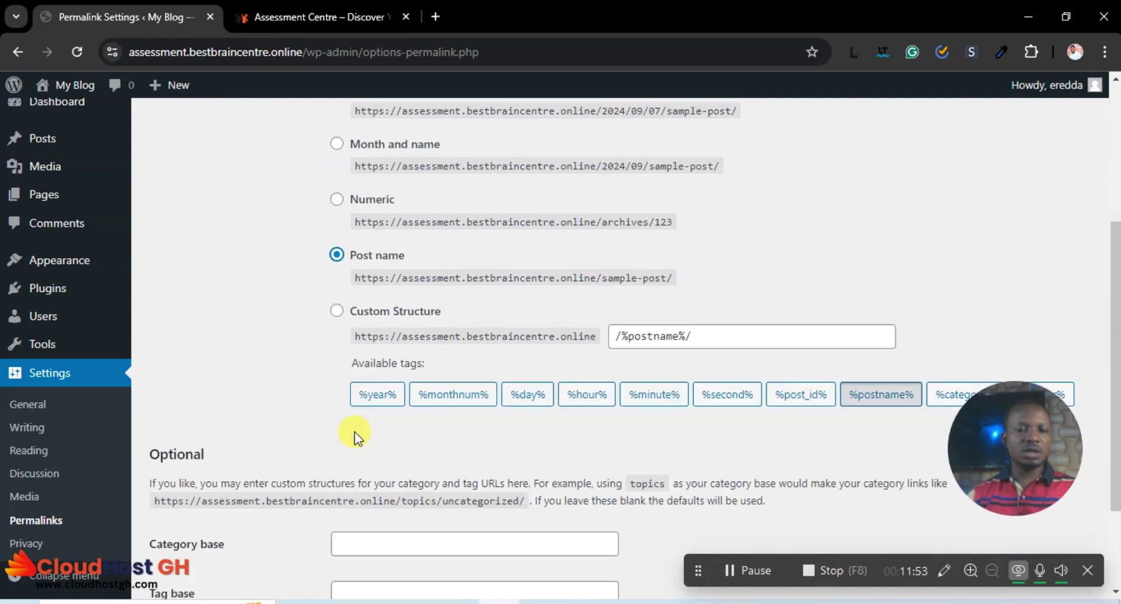
left_click(191, 515)
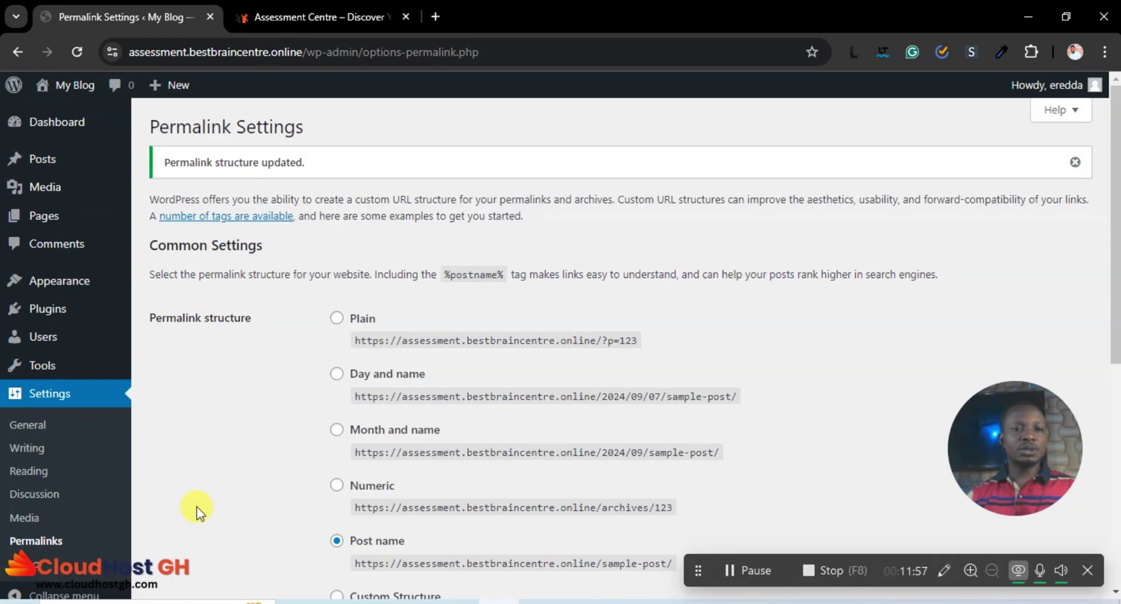
left_click(54, 121)
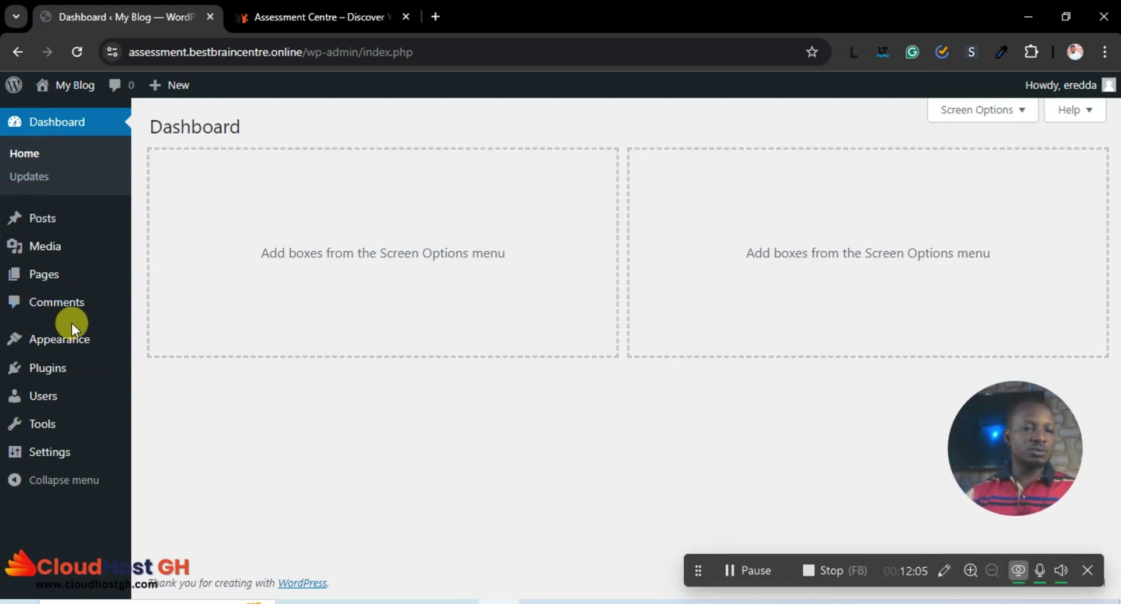
View the hosting provider's website at cloudhostgh.com in a new tab and return to the WordPress dashboard.
mouse_move(60, 382)
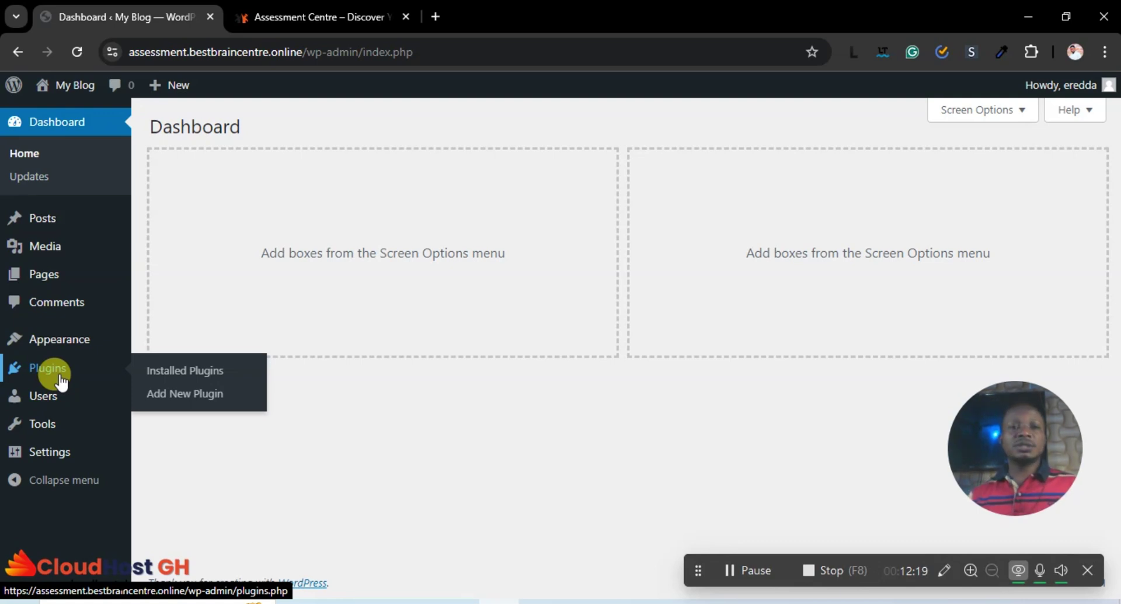
left_click(435, 13)
type("cloudhostgh.com")
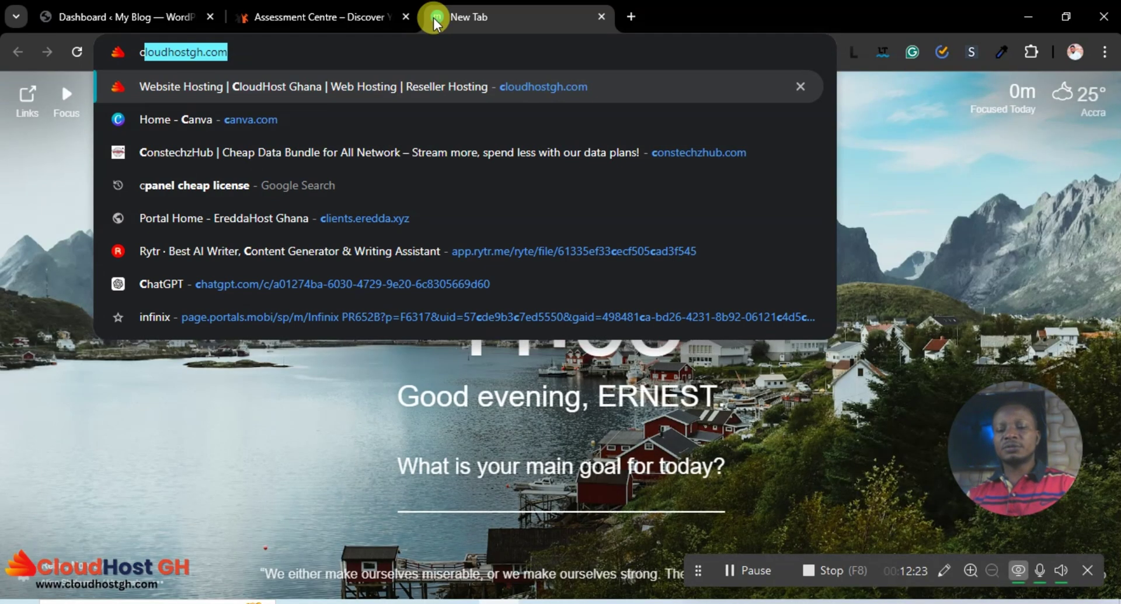
key("Return")
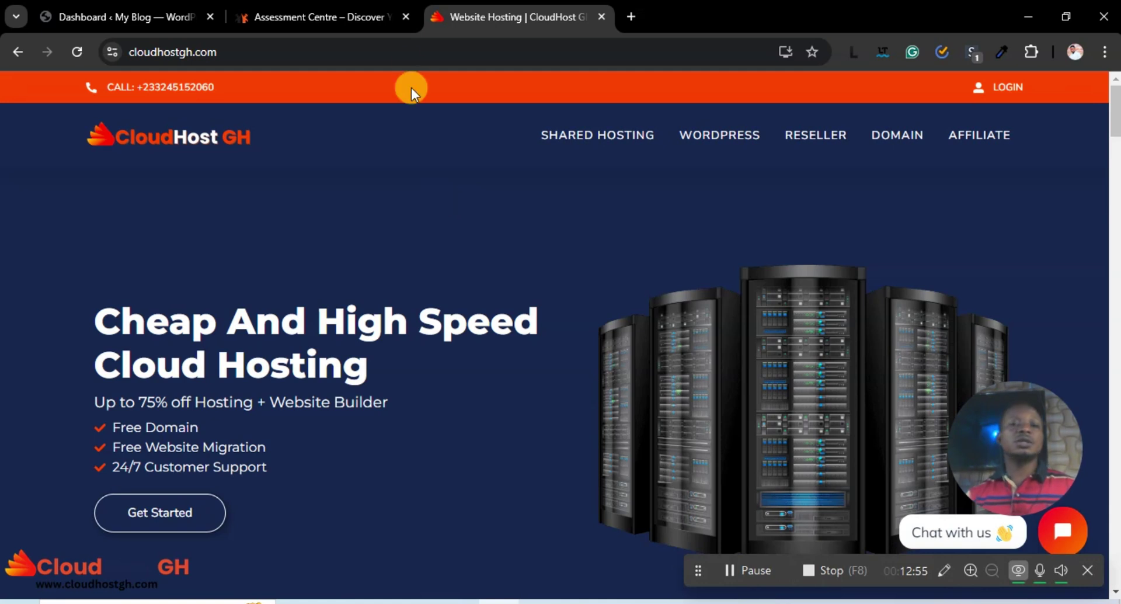
left_click(140, 8)
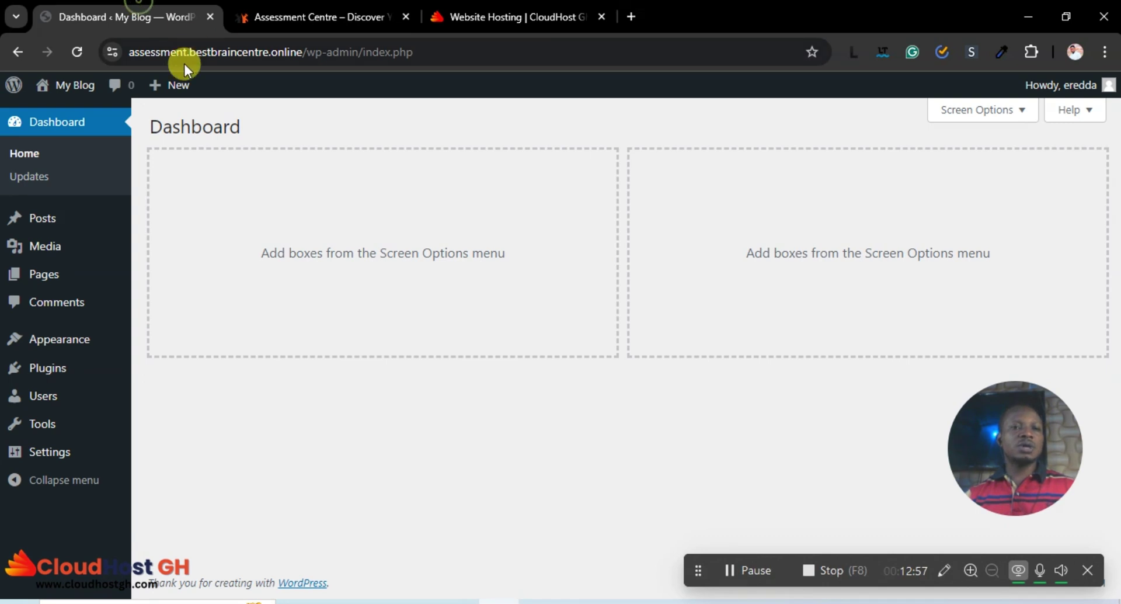
Open the installed themes, view the live site in a new tab with Twenty Twenty-Four active, and return to the themes.
mouse_move(75, 346)
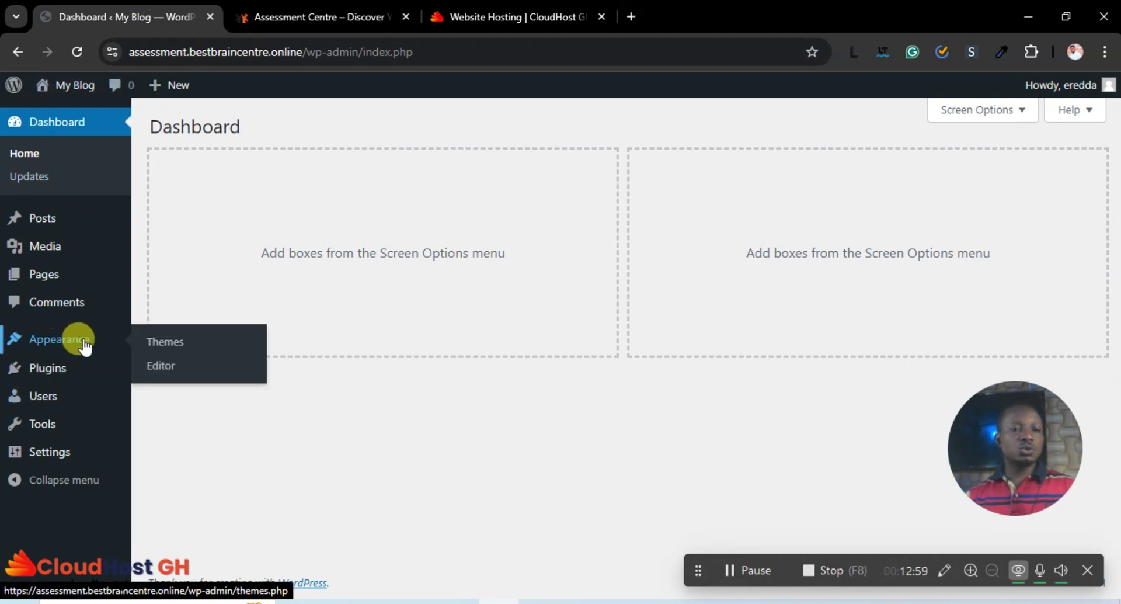
left_click(158, 342)
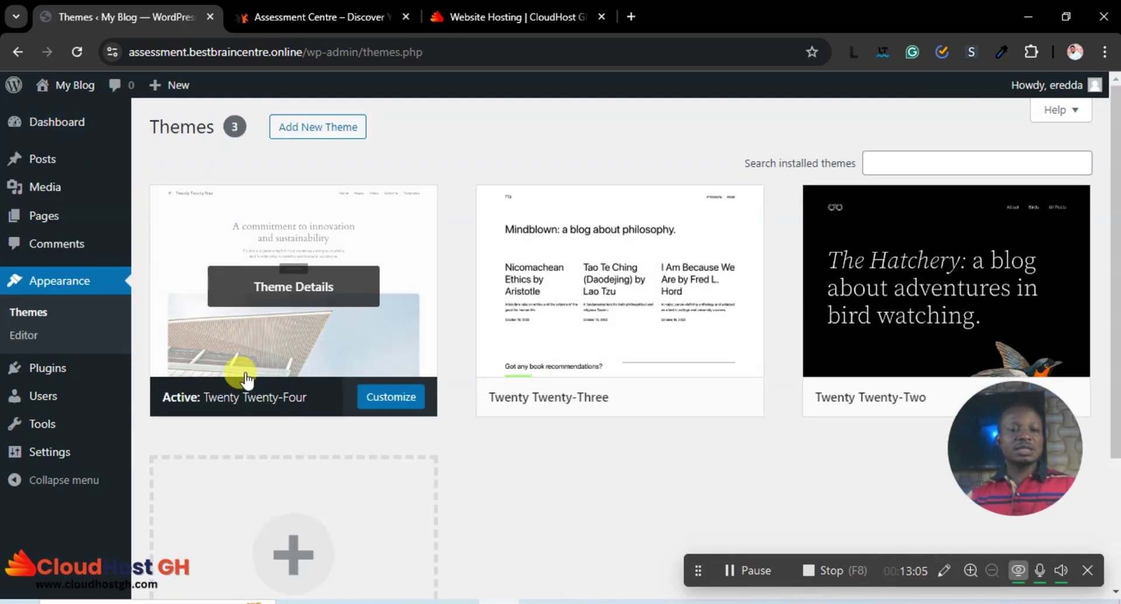
right_click(70, 82)
left_click(131, 98)
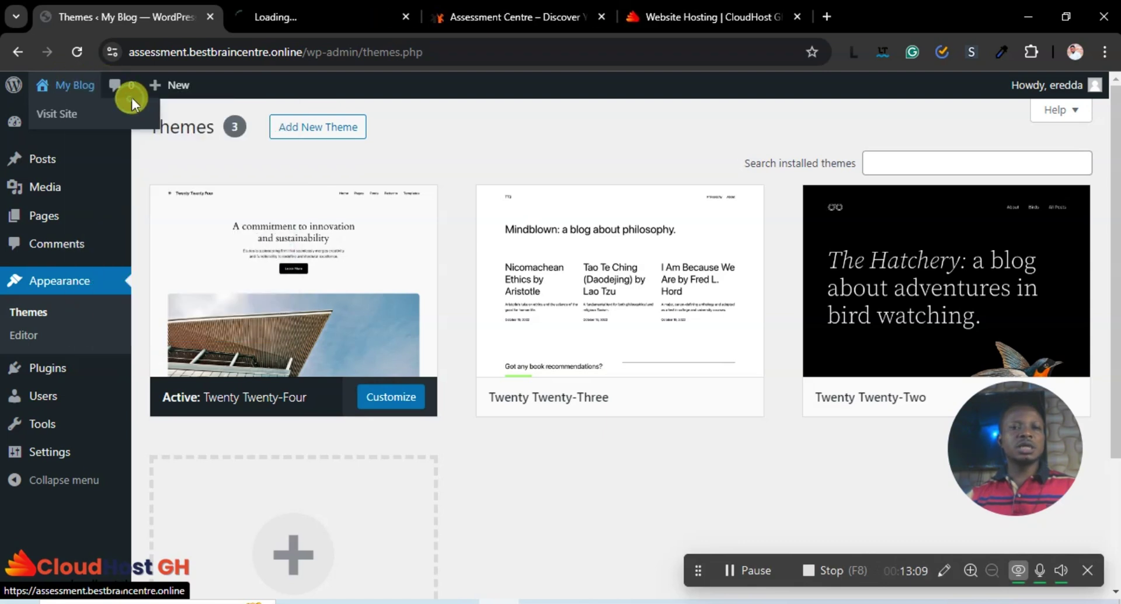
left_click(300, 20)
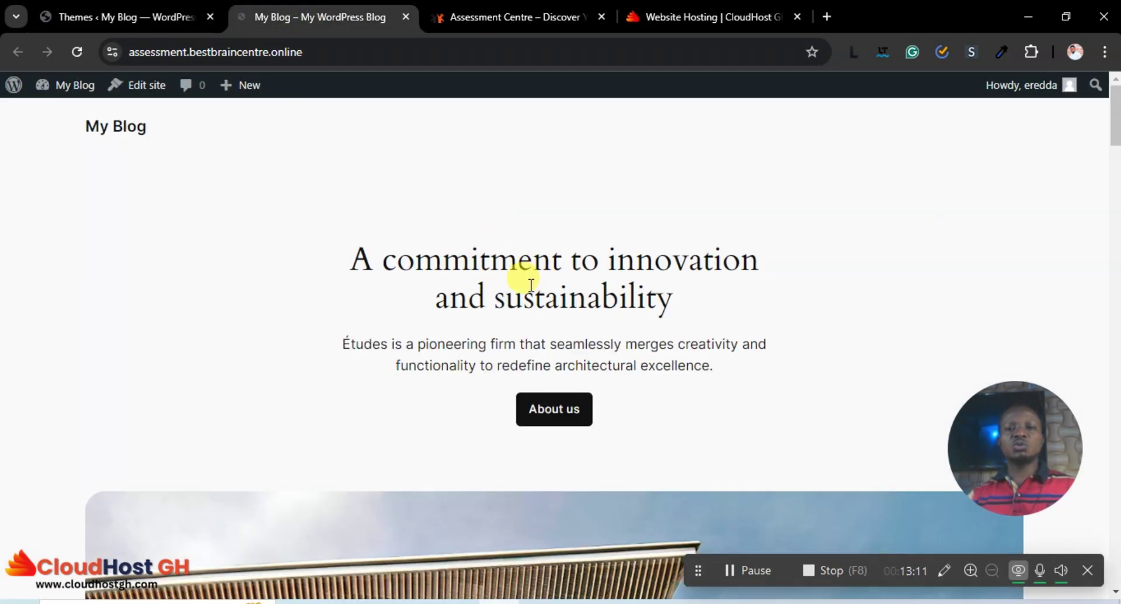
left_click(175, 26)
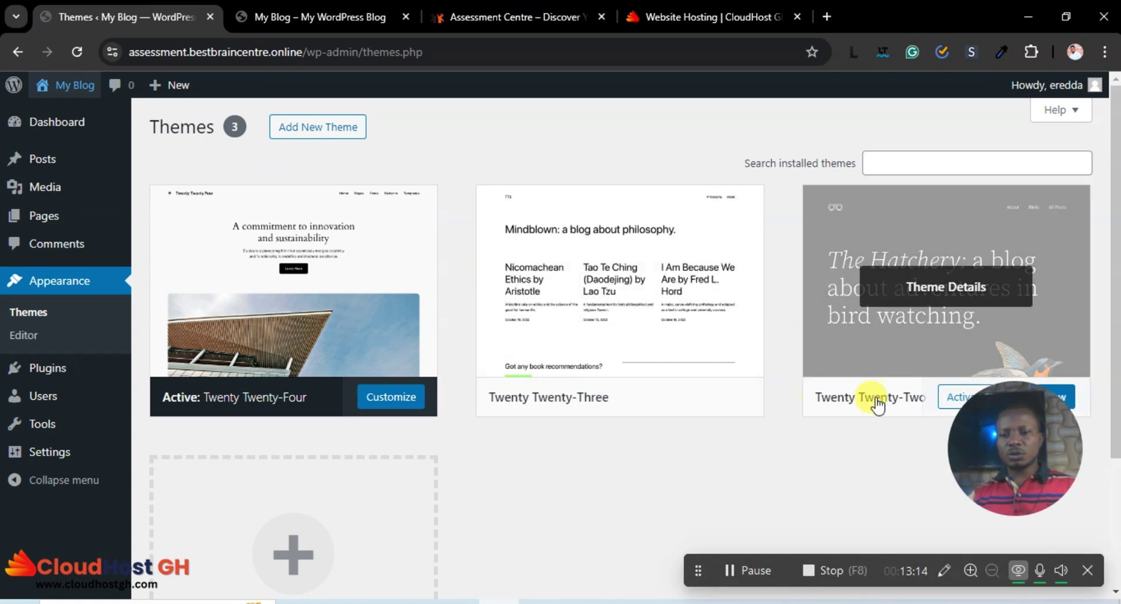
Activate the Twenty Twenty-Two theme and reload the live site to review its new look.
left_click(953, 399)
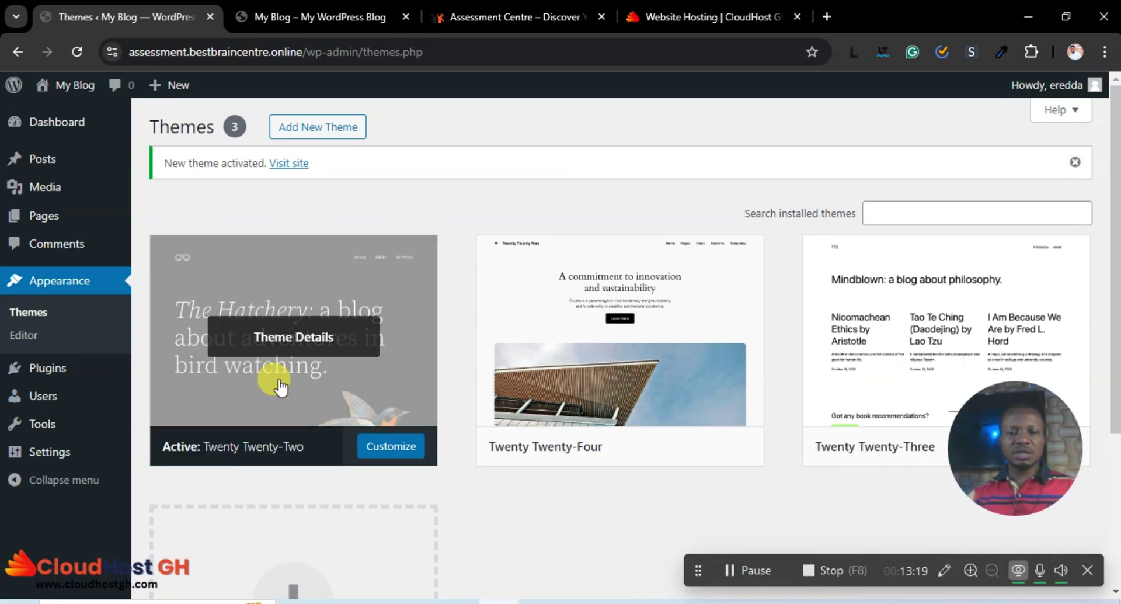
left_click(282, 14)
left_click(78, 52)
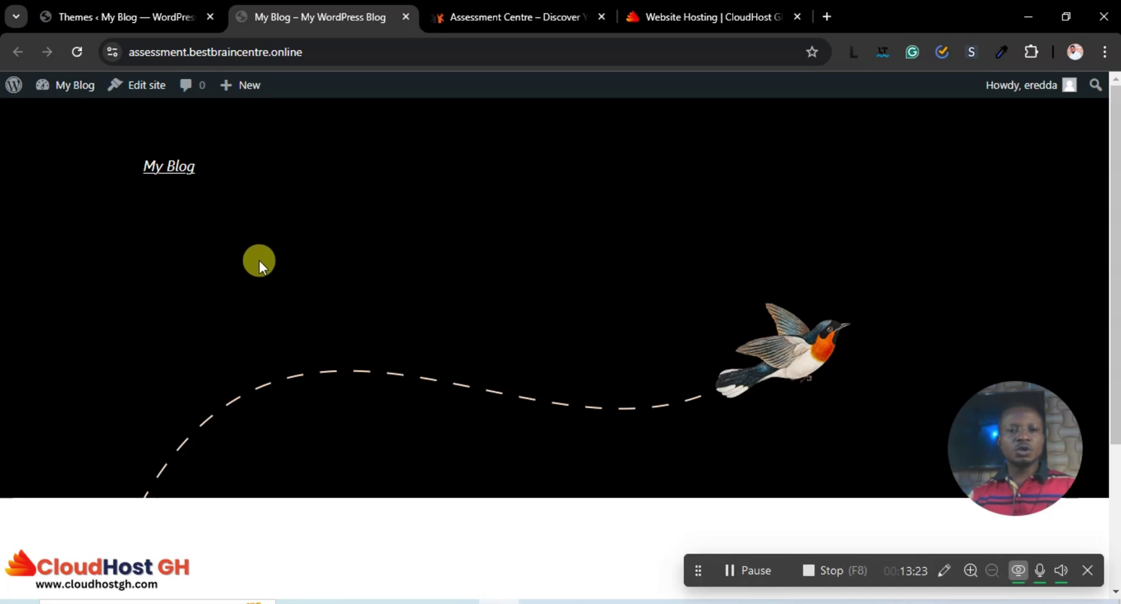
scroll(256, 256, "down", 3)
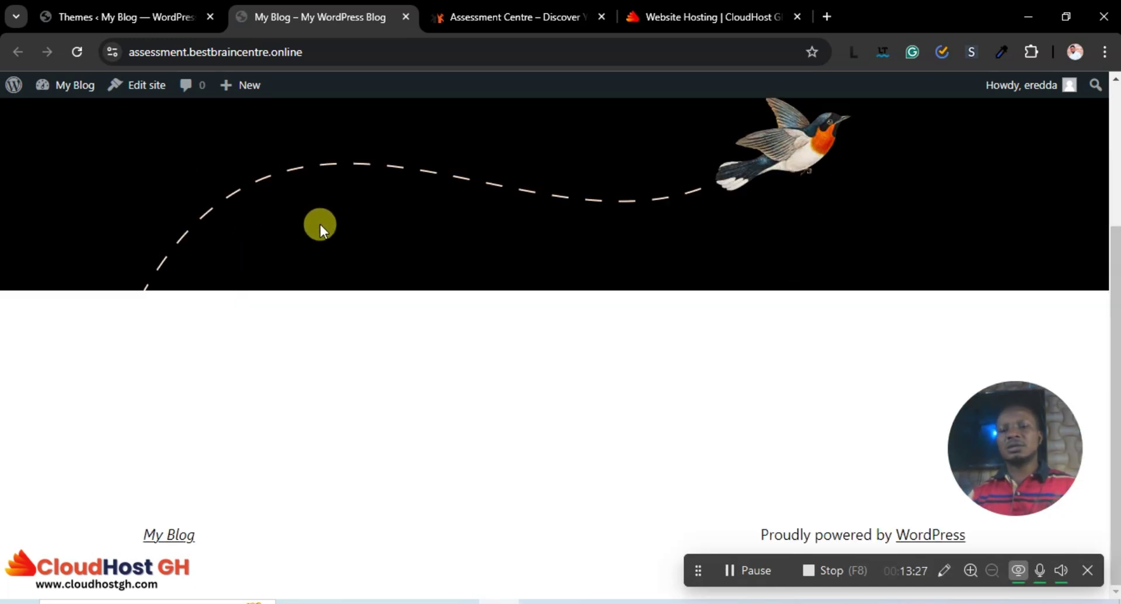
Return to the installed themes in the WordPress admin, open the Add Themes page, and browse the popular themes.
left_click(110, 12)
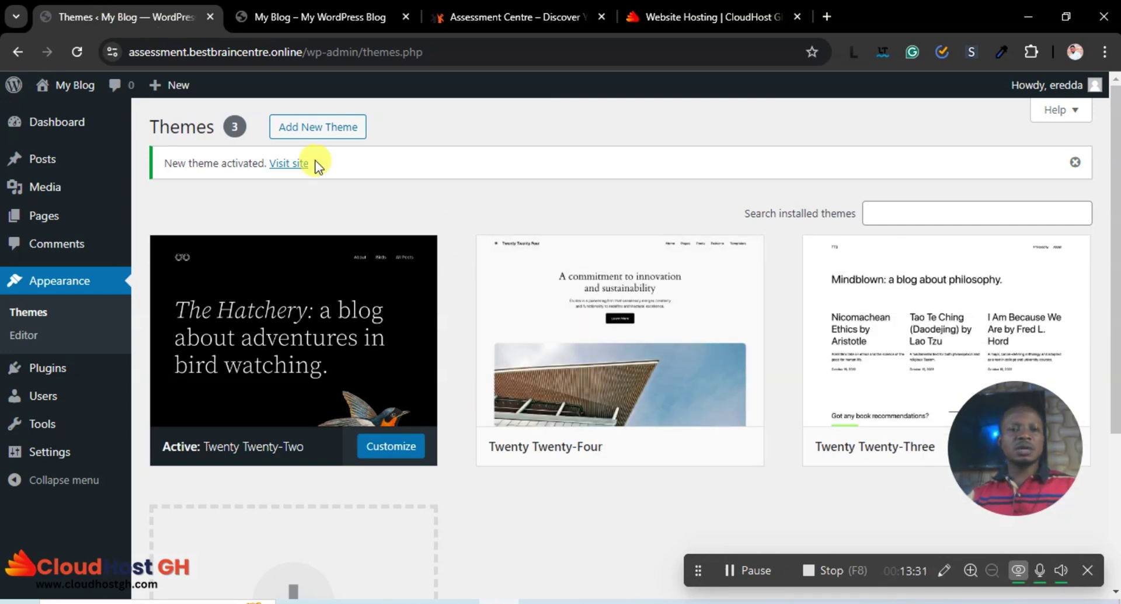
left_click(317, 127)
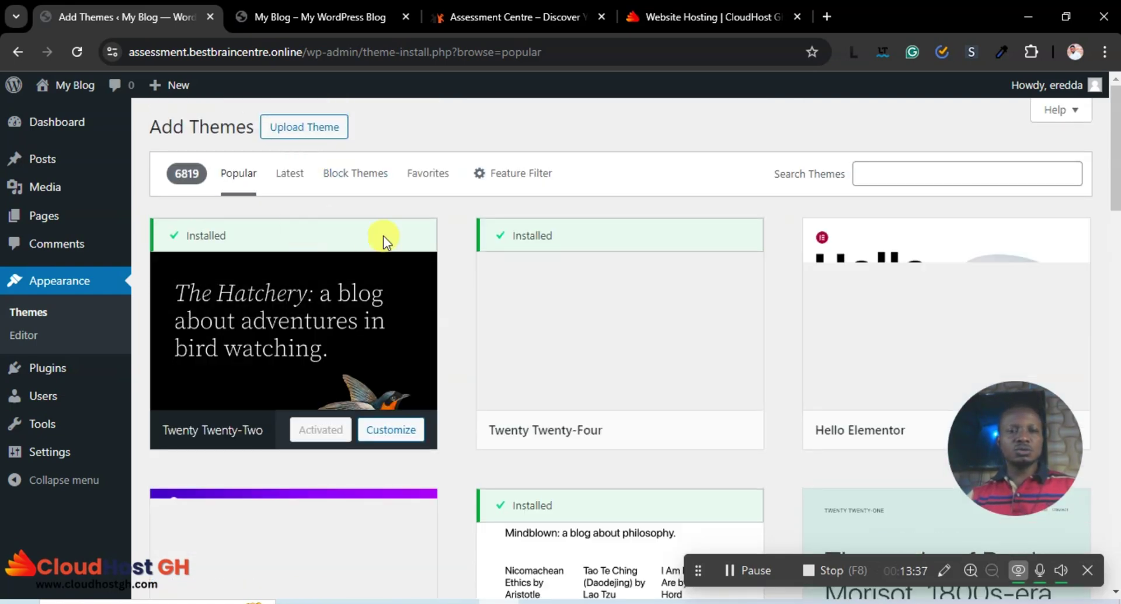
left_click(32, 313)
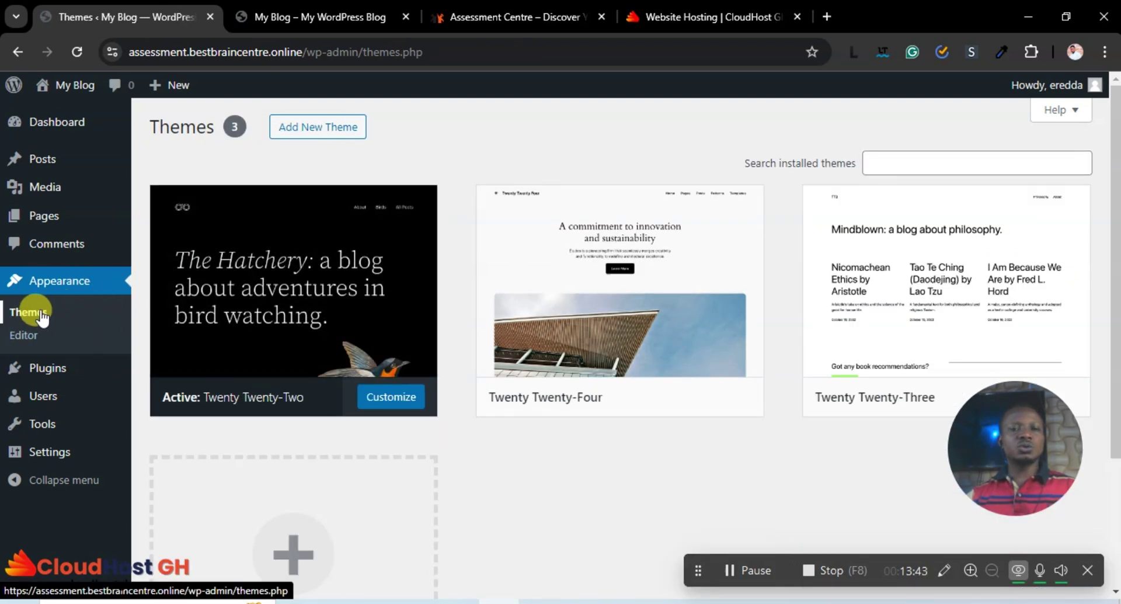
left_click(320, 133)
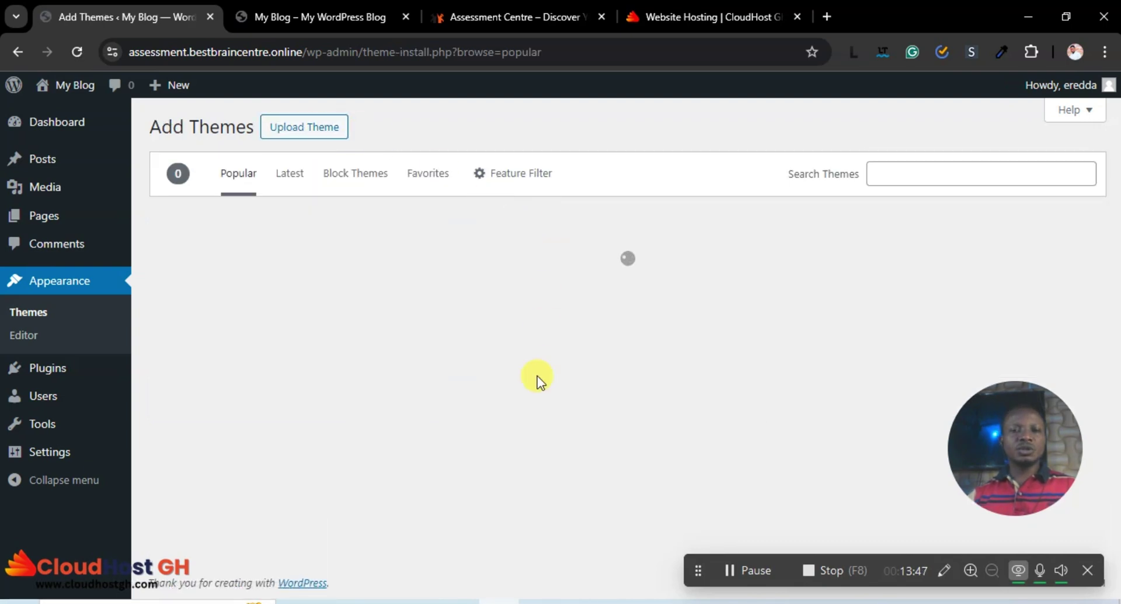
scroll(537, 379, "down", 3)
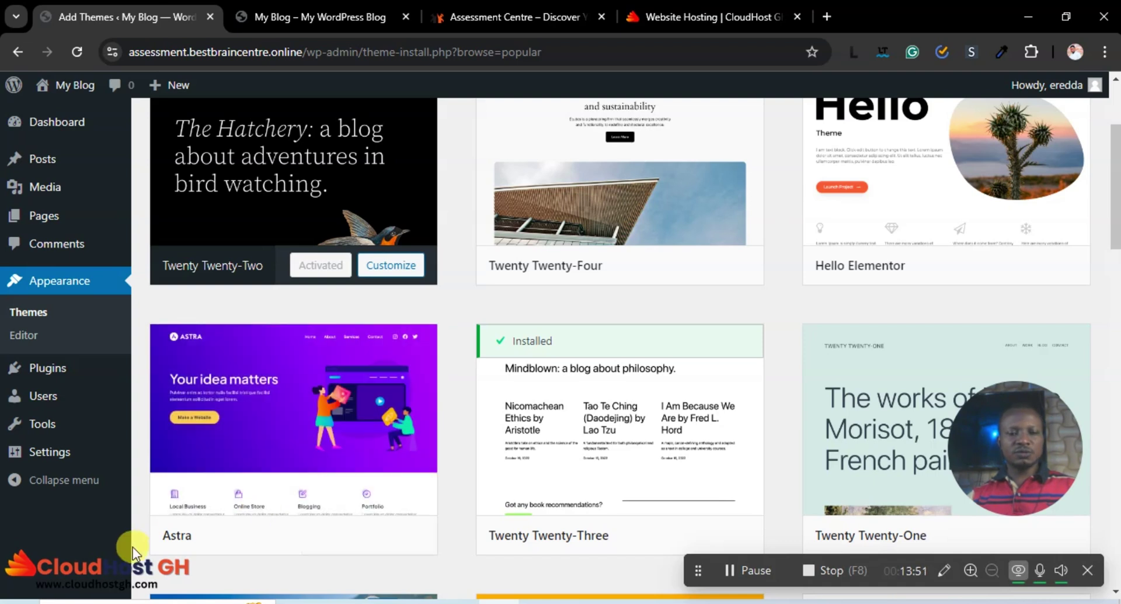
scroll(866, 327, "up", 3)
Search the theme directory for "astra" and look through the results for the Astra theme.
left_click(893, 174)
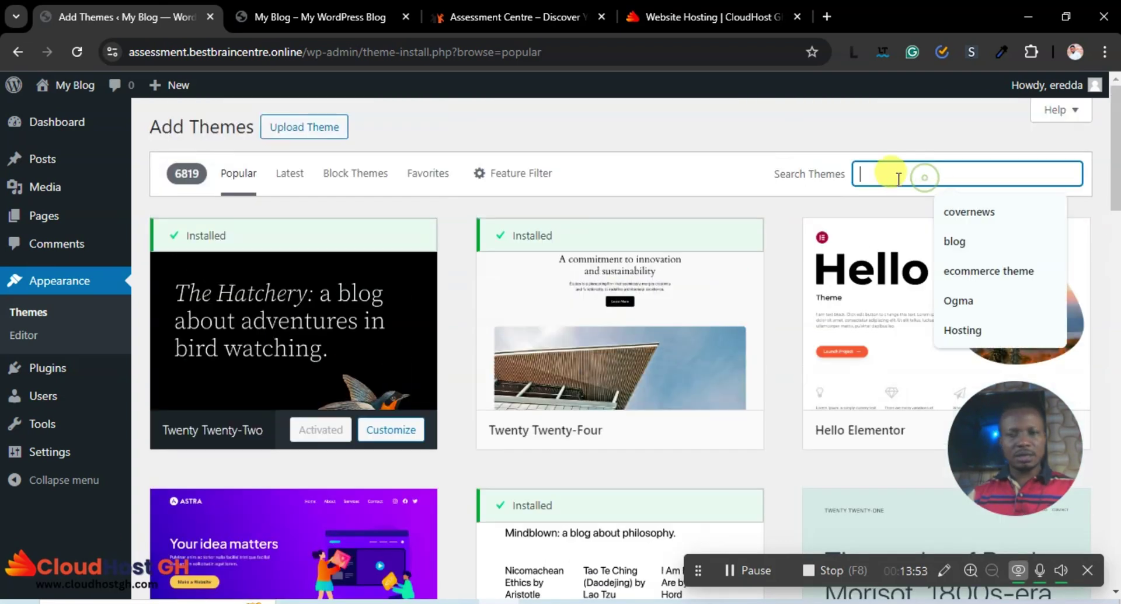
type("astra")
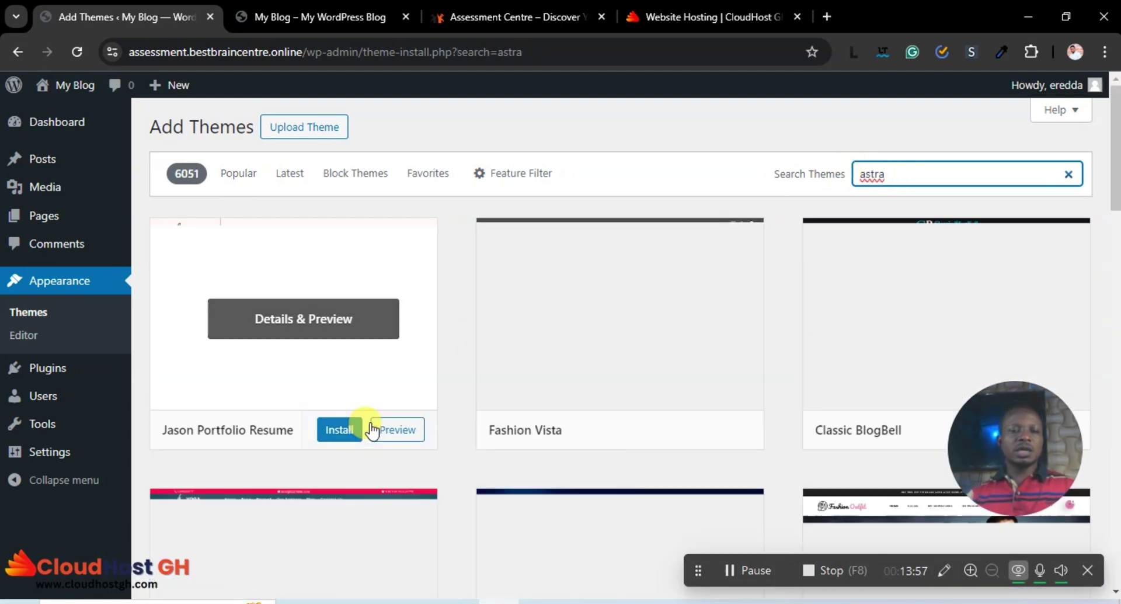
scroll(727, 302, "down", 3)
scroll(730, 307, "up", 3)
scroll(727, 301, "down", 3)
scroll(730, 307, "up", 3)
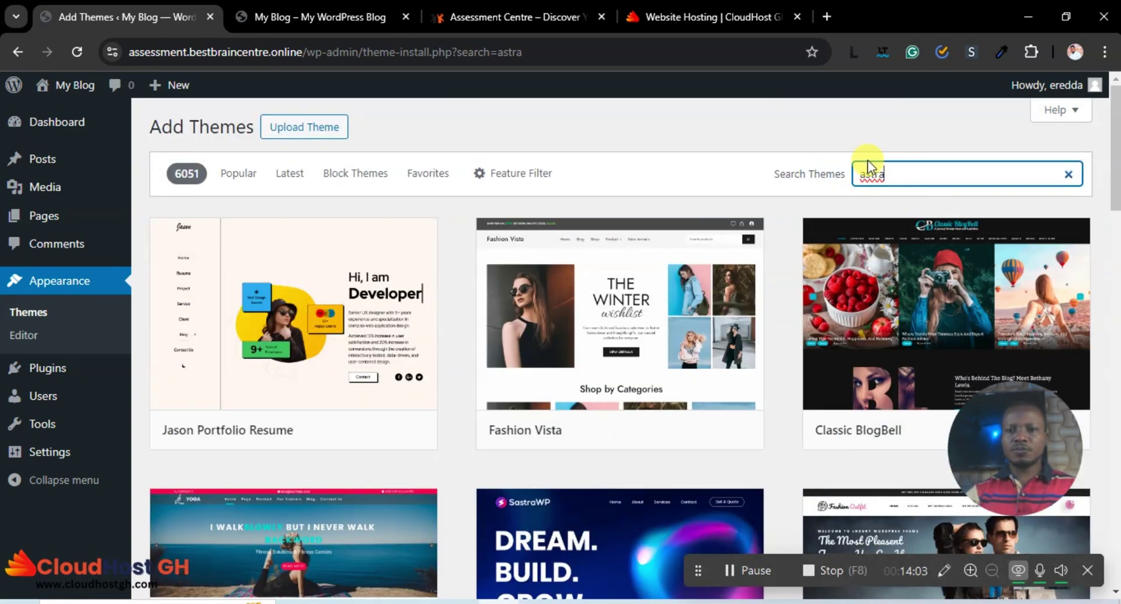
Replace the theme search term with "Astra".
key("BackSpace")
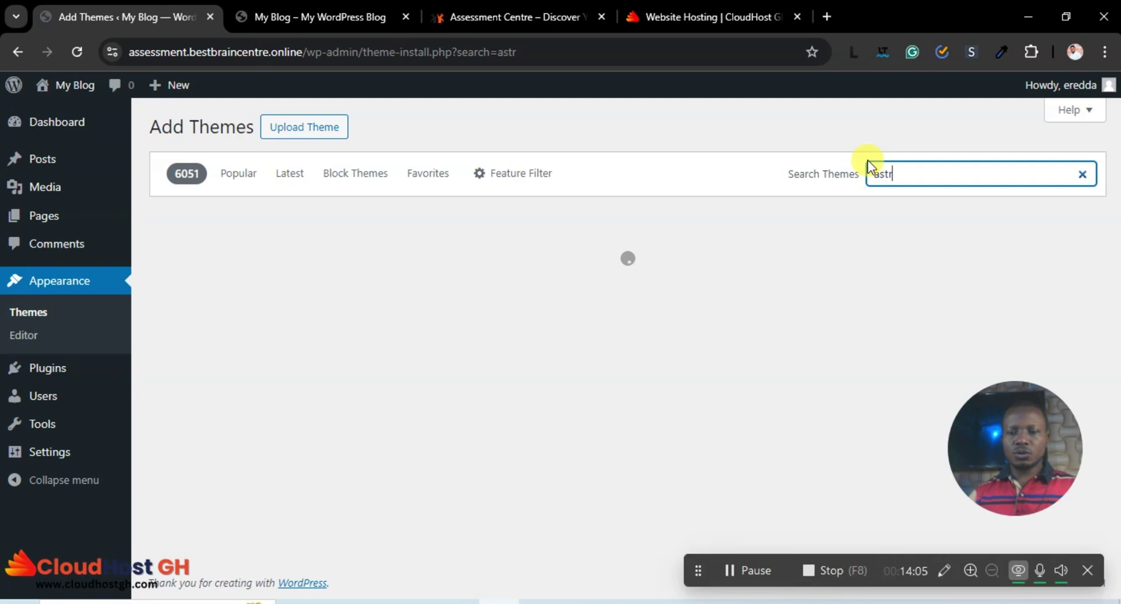
key("BackSpace")
key("BackSpace")
key("BackSpace")
key("BackSpace")
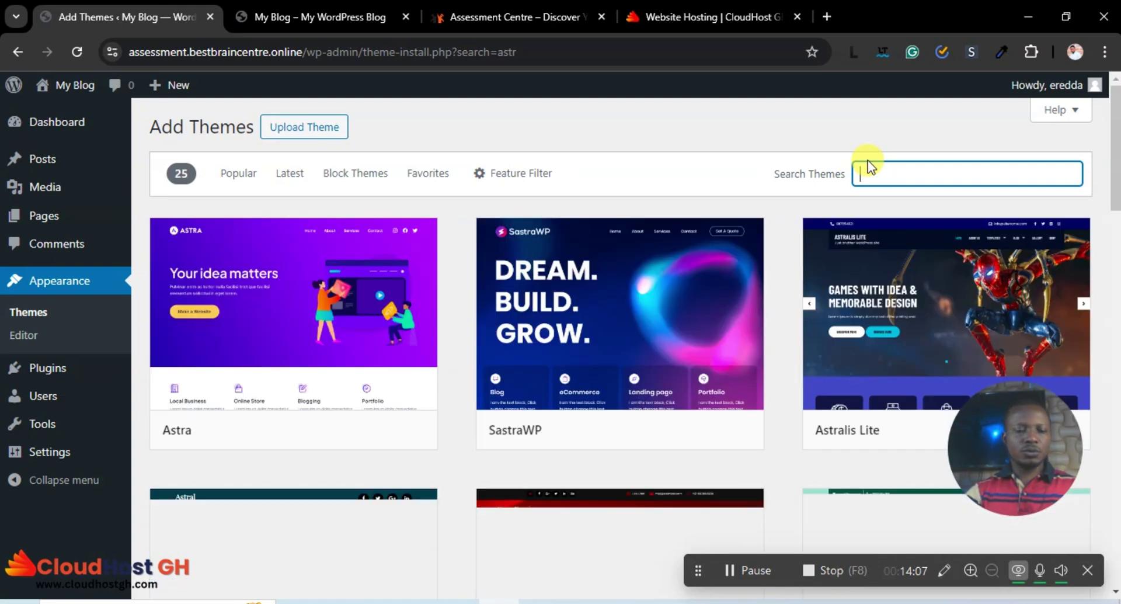
type("A")
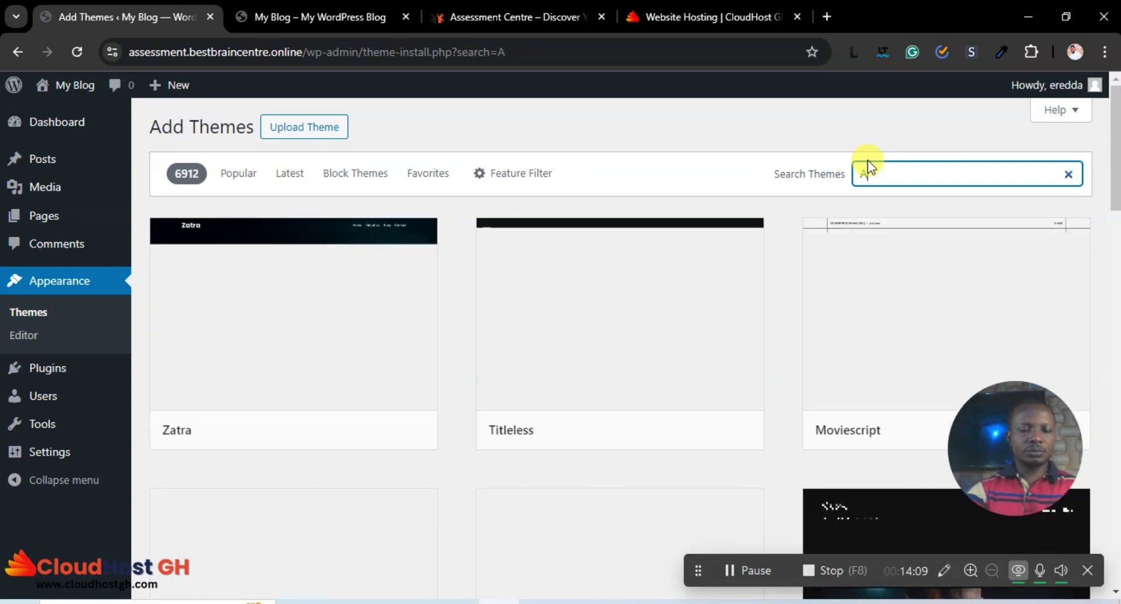
type("stra")
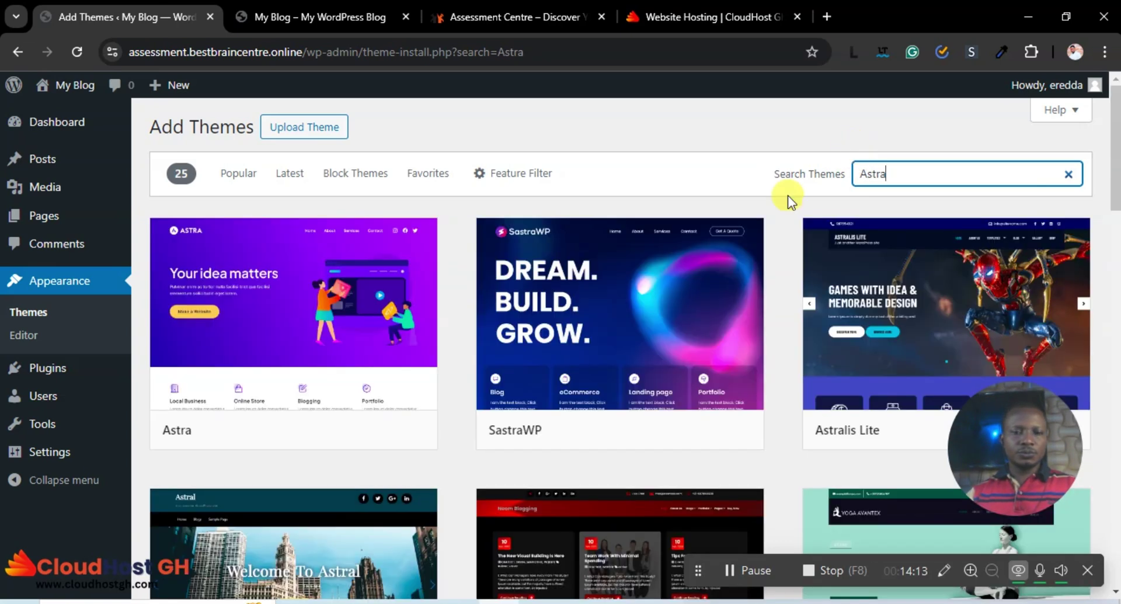
Install and activate the Astra theme, and dismiss its starter templates notice.
mouse_move(306, 426)
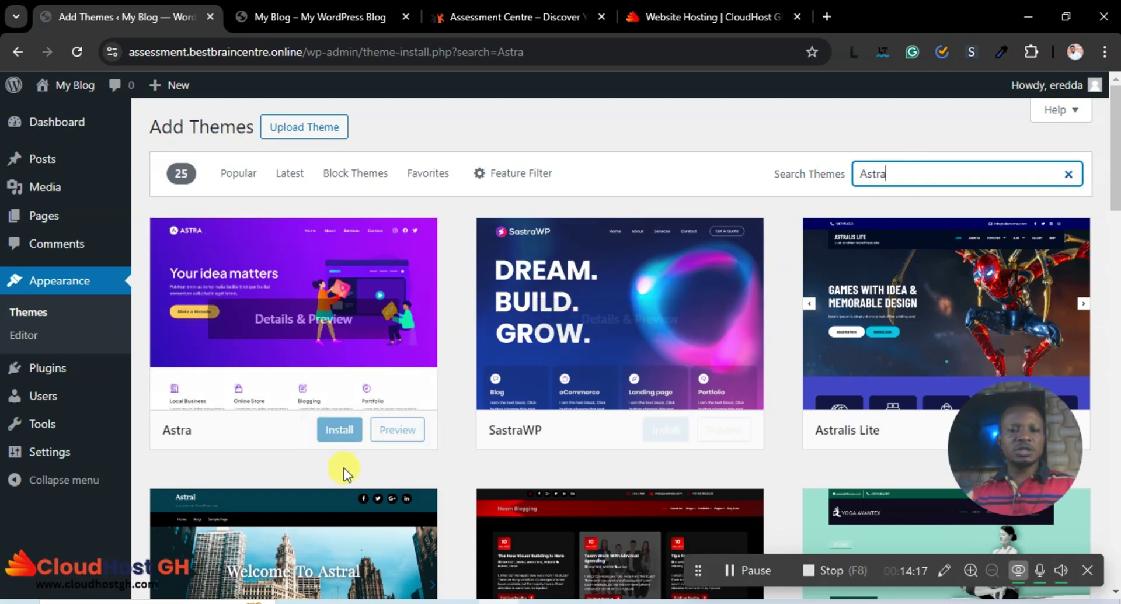
left_click(341, 435)
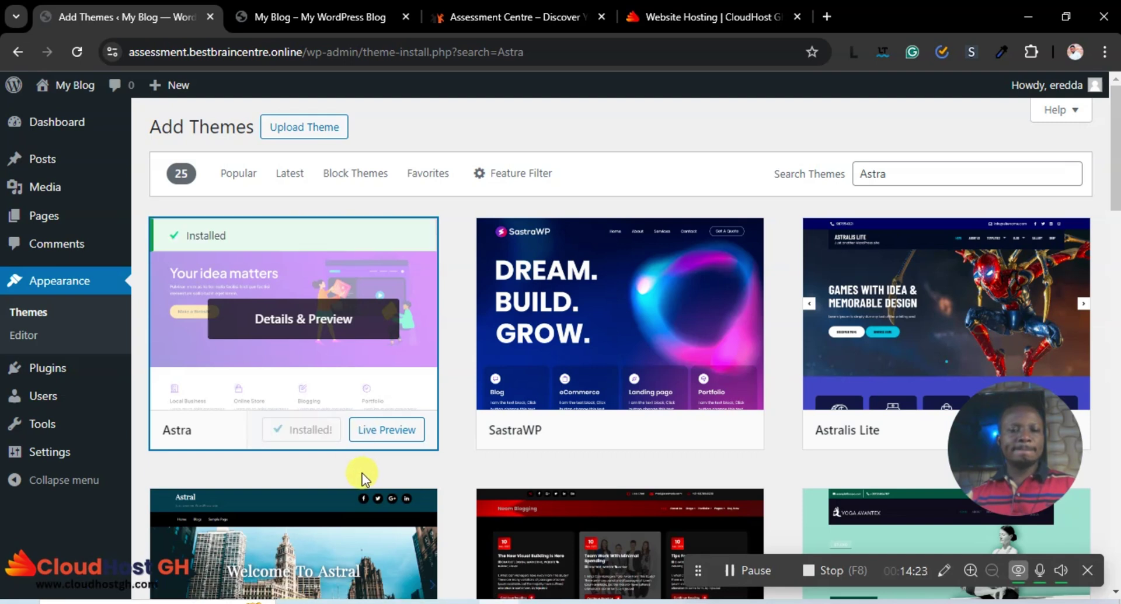
left_click(313, 432)
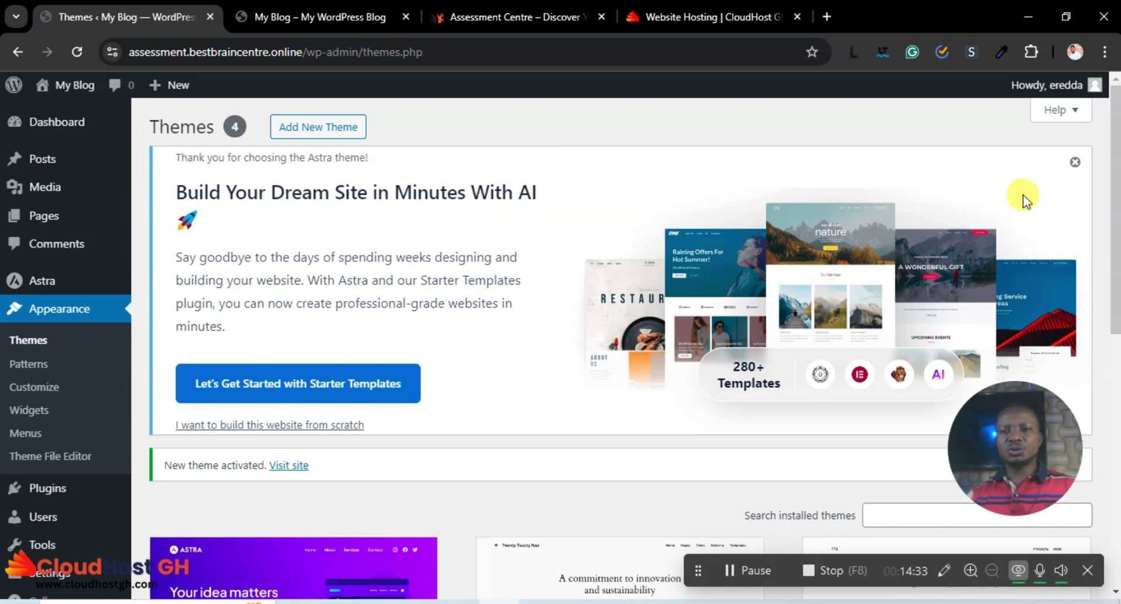
left_click(1075, 162)
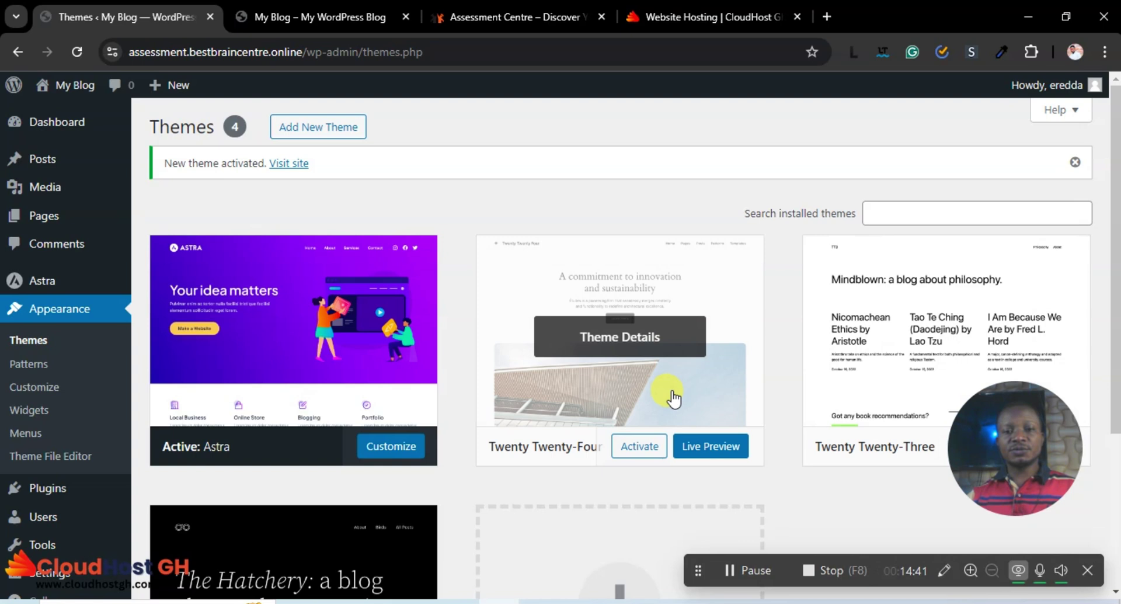
Delete the unused Twenty Twenty-Three, Twenty Twenty-Two and Twenty Twenty-Four themes, confirming each deletion.
scroll(730, 377, "down", 1)
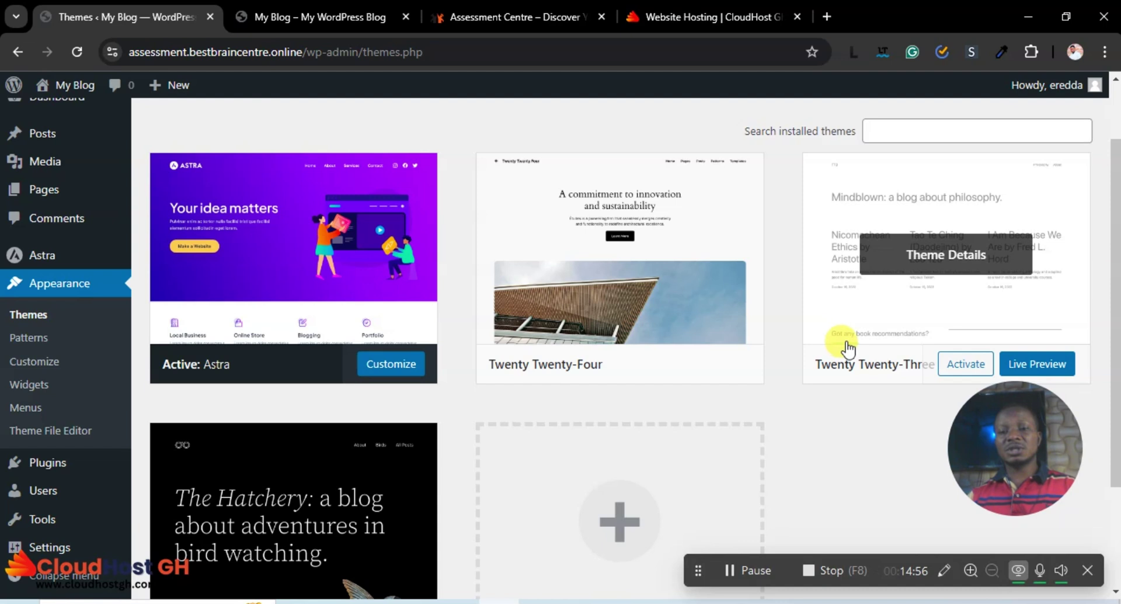
left_click(993, 253)
left_click(658, 564)
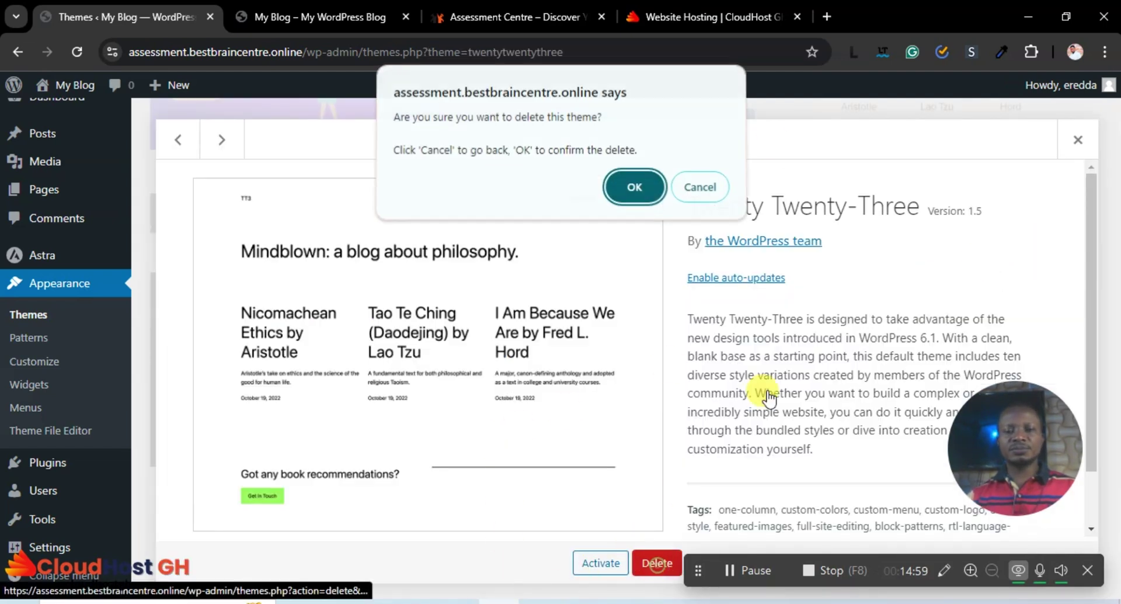
left_click(638, 185)
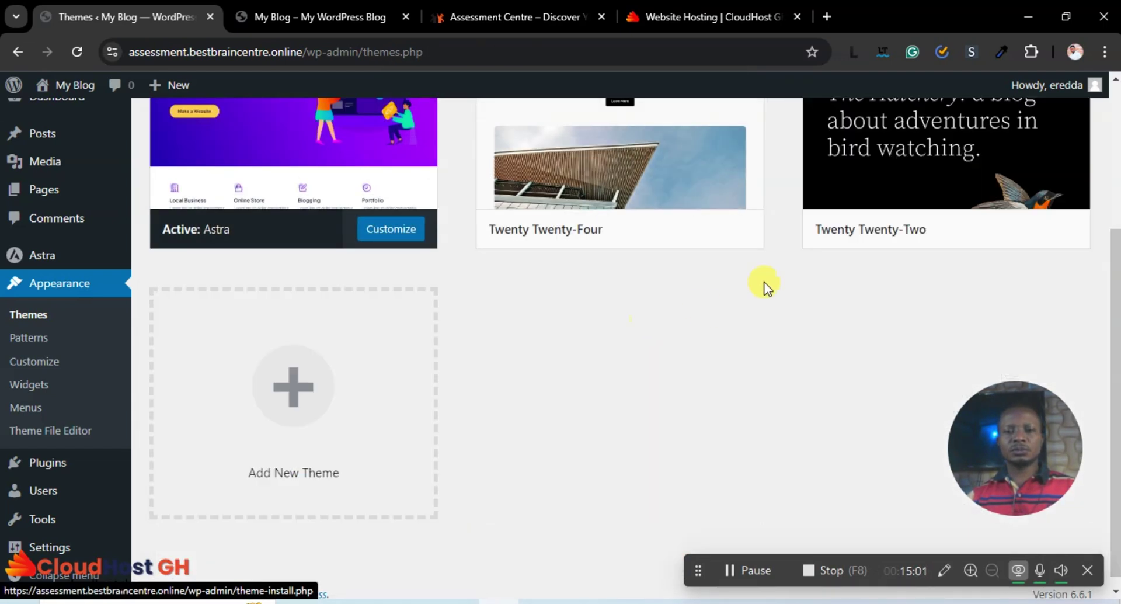
left_click(991, 168)
left_click(659, 565)
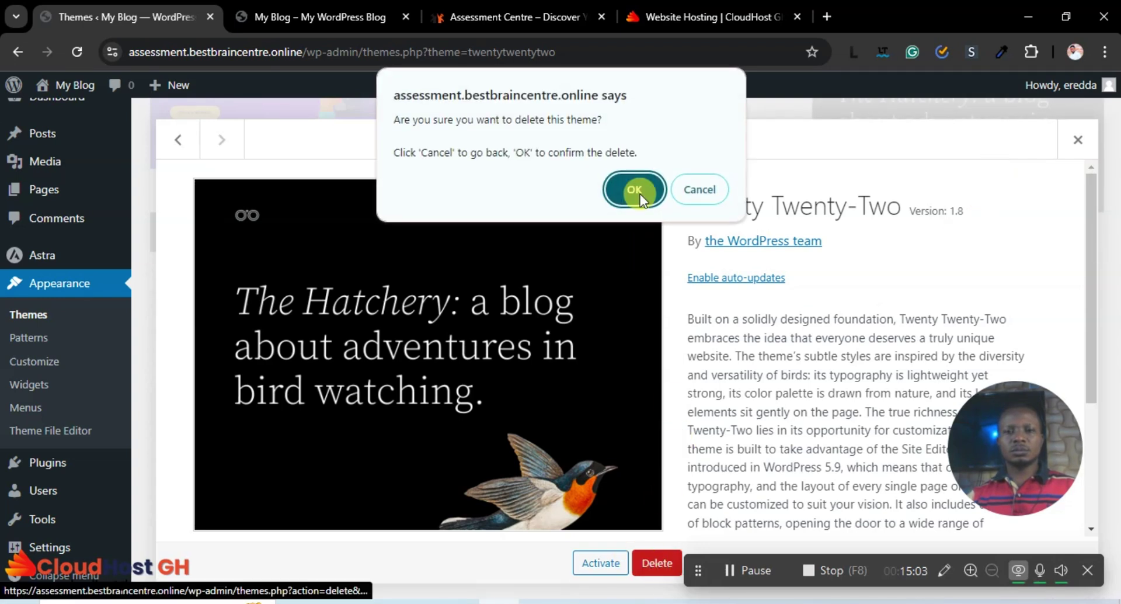
left_click(640, 193)
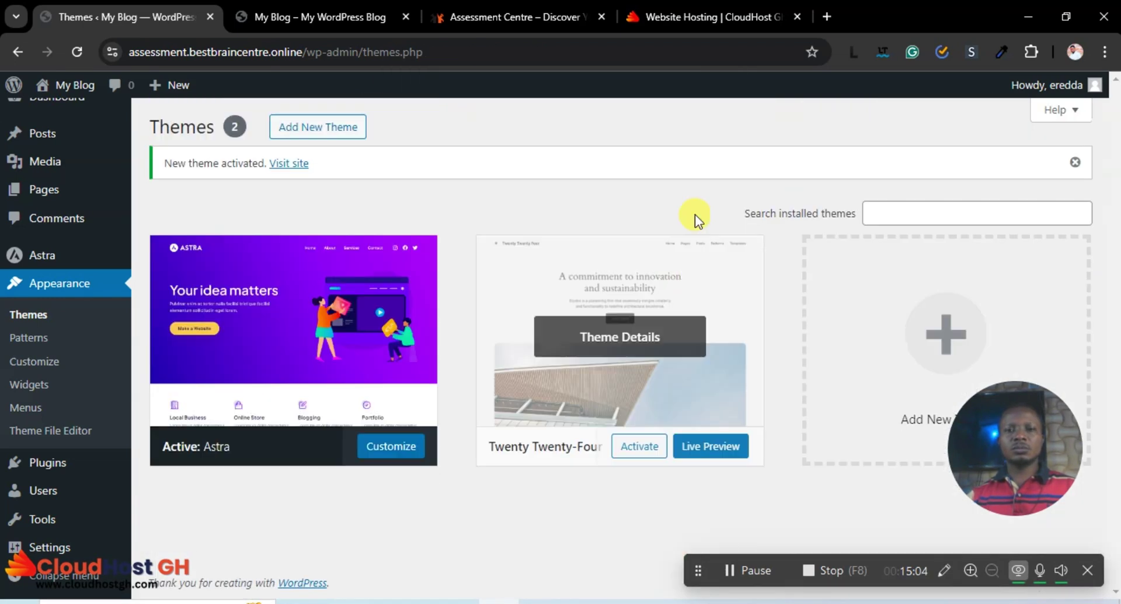
left_click(675, 292)
left_click(648, 564)
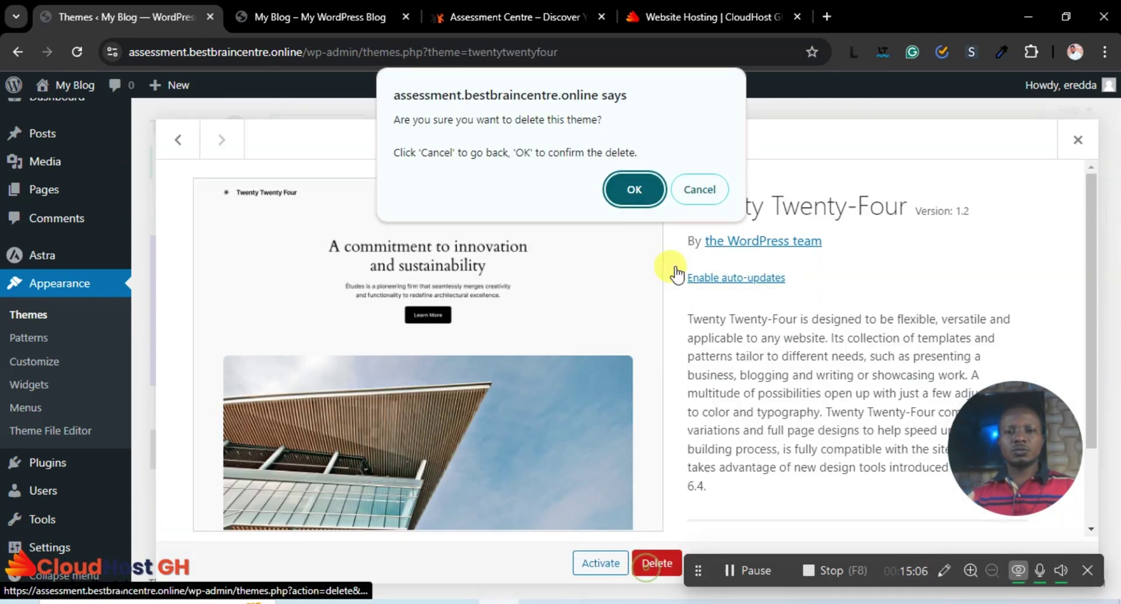
left_click(633, 187)
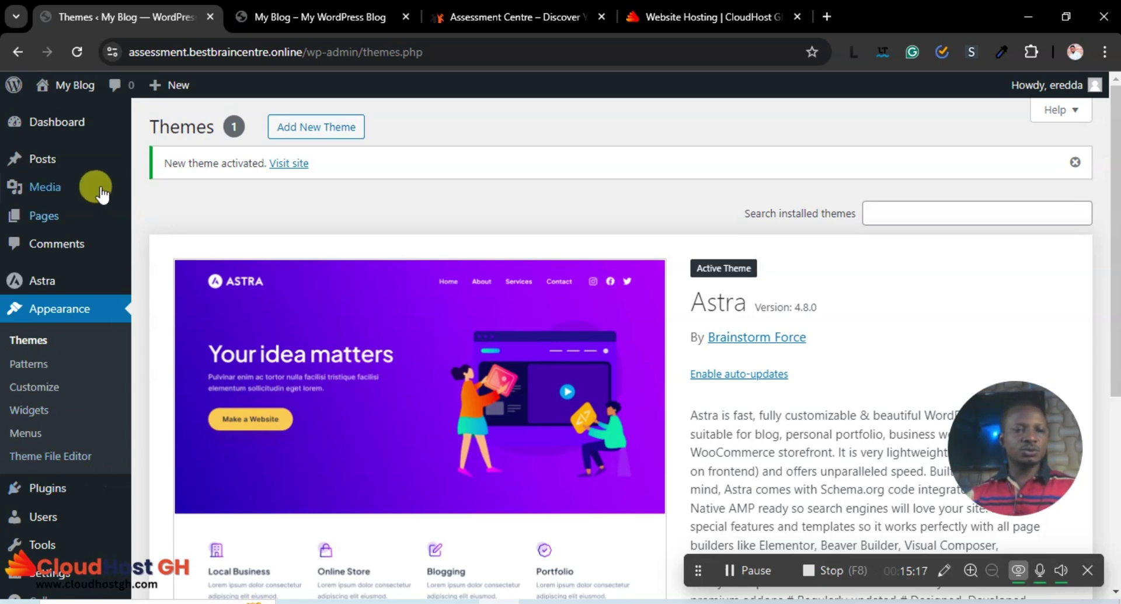
Go to the dashboard, open the Add Plugins page, and search the plugin directory for "Elementor".
left_click(64, 133)
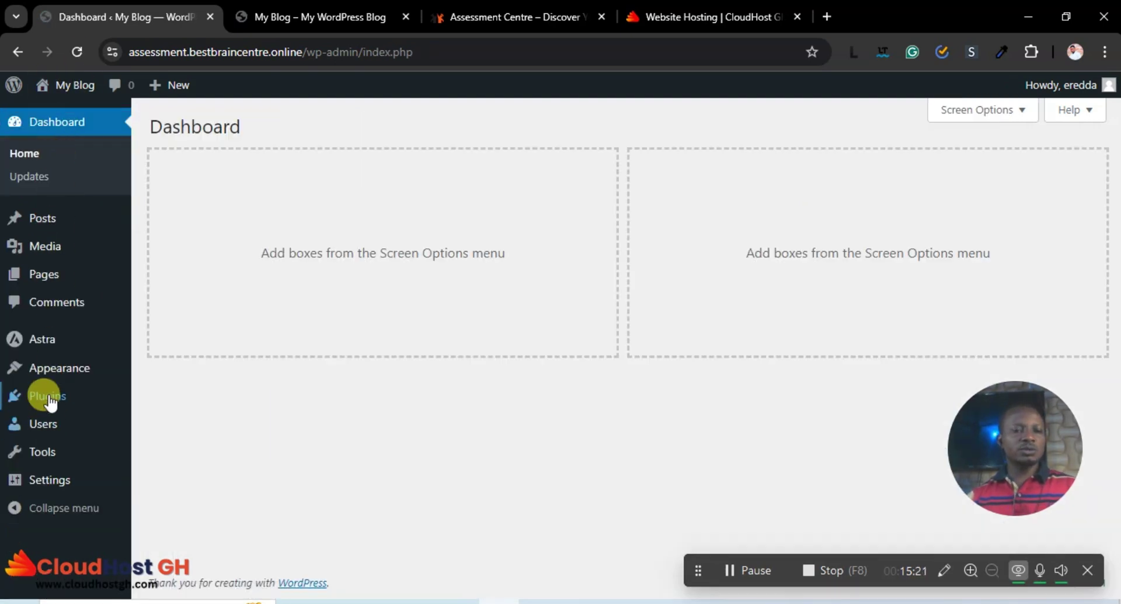
mouse_move(64, 402)
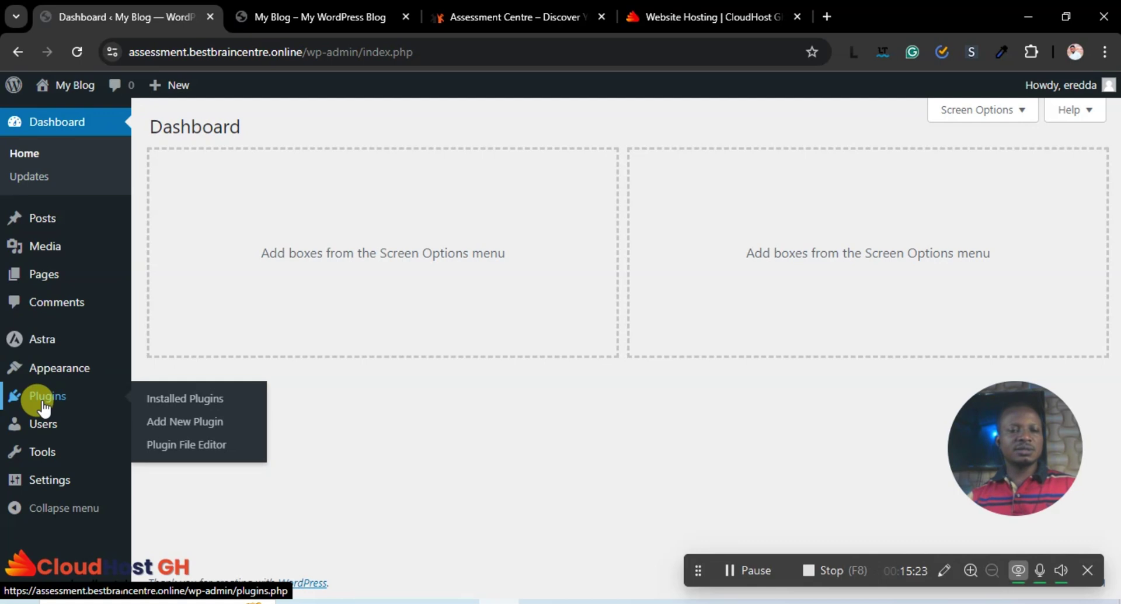
left_click(184, 426)
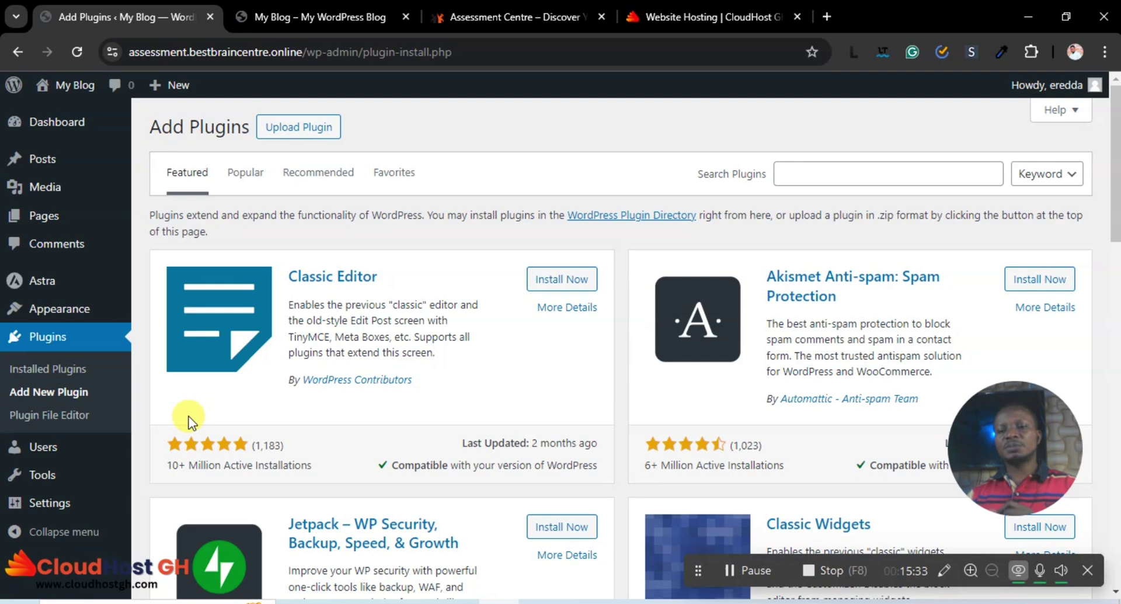
left_click(794, 173)
type("Elementor")
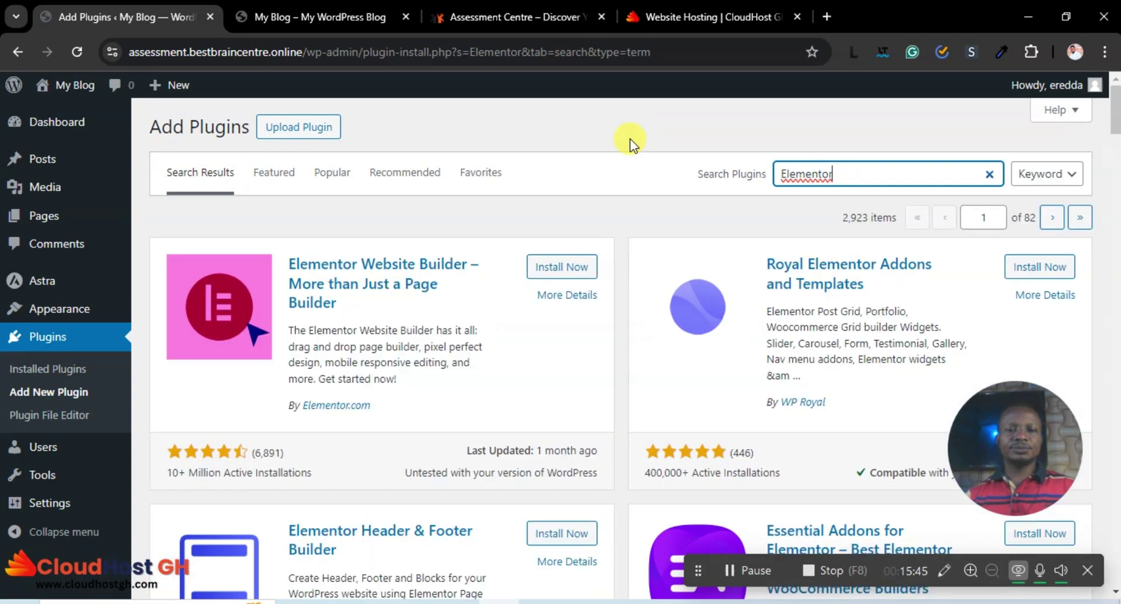
Try to install the Elementor Website Builder plugin, and reload the plugin search results.
left_click(562, 268)
scroll(594, 284, "down", 2)
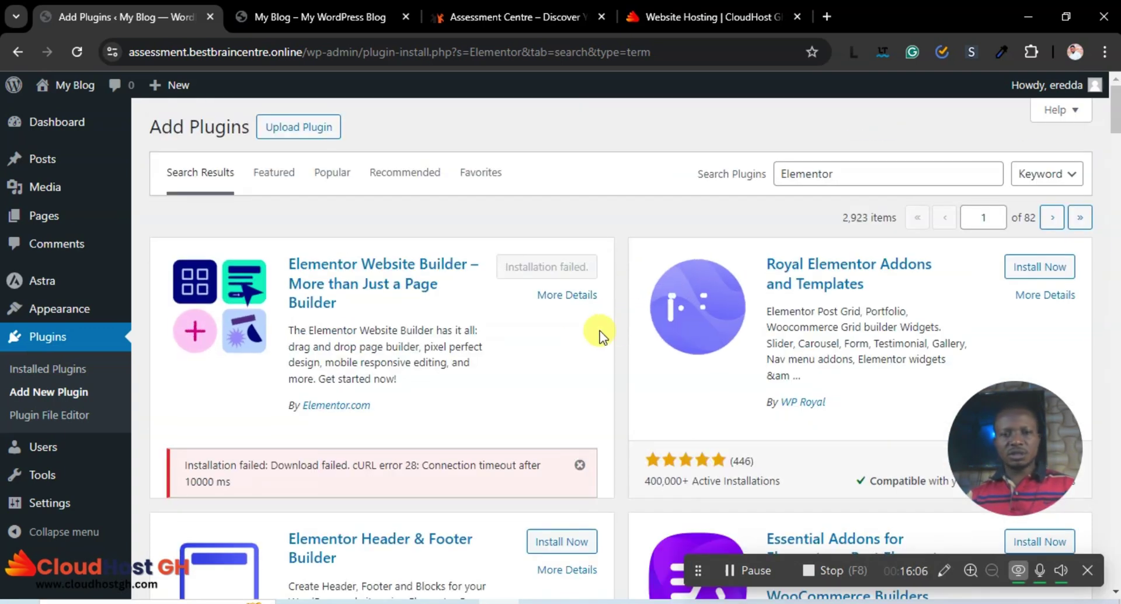
left_click(78, 55)
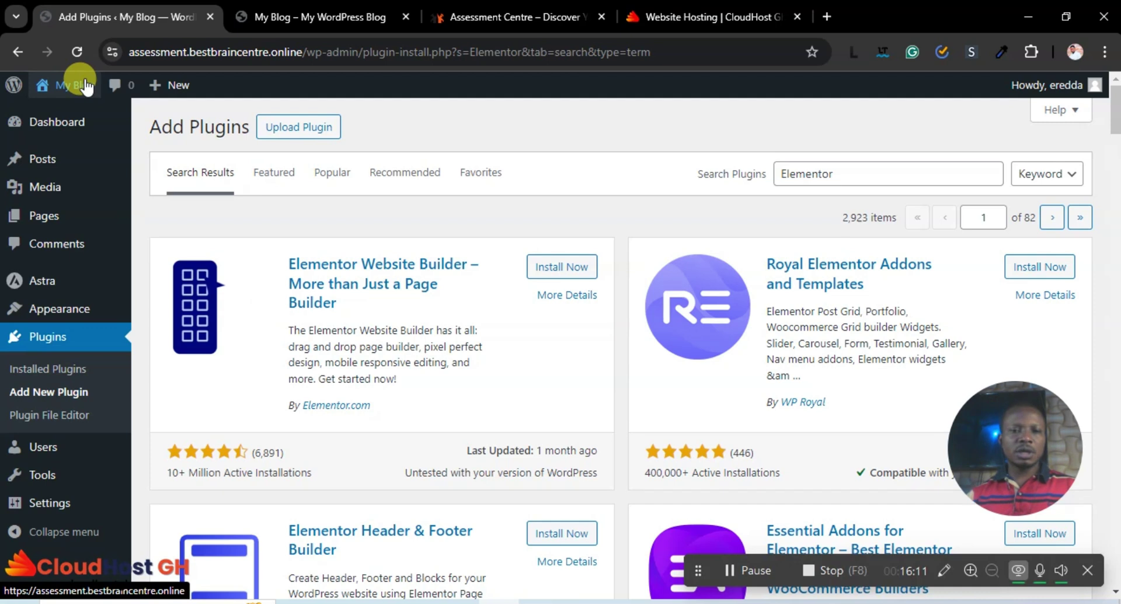
Install and activate the Elementor Website Builder plugin, and view the installed plugins list.
left_click(550, 269)
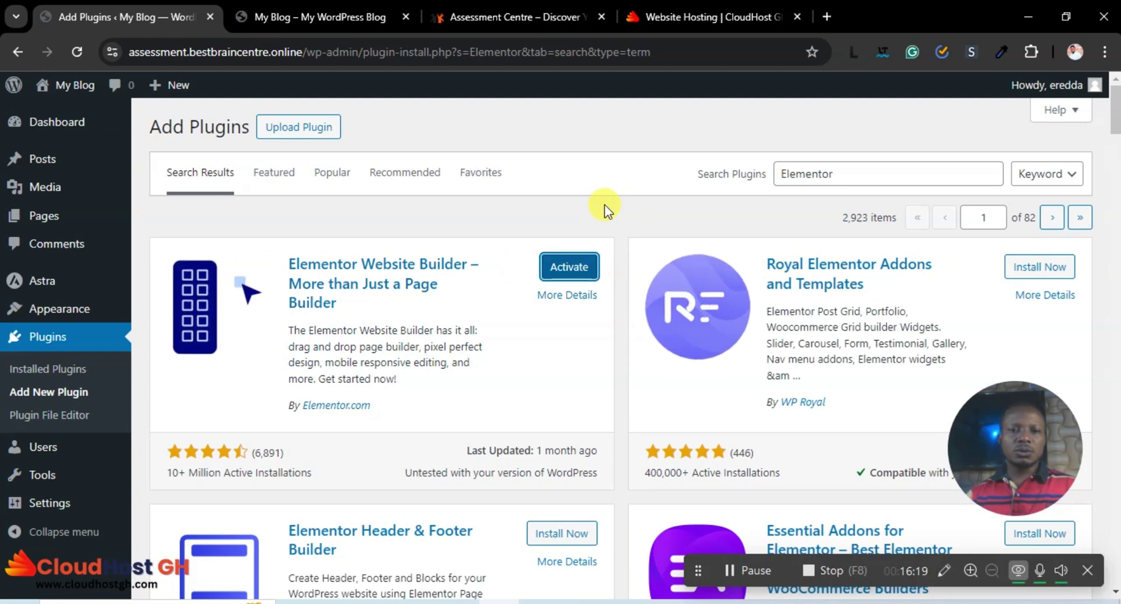
left_click(570, 271)
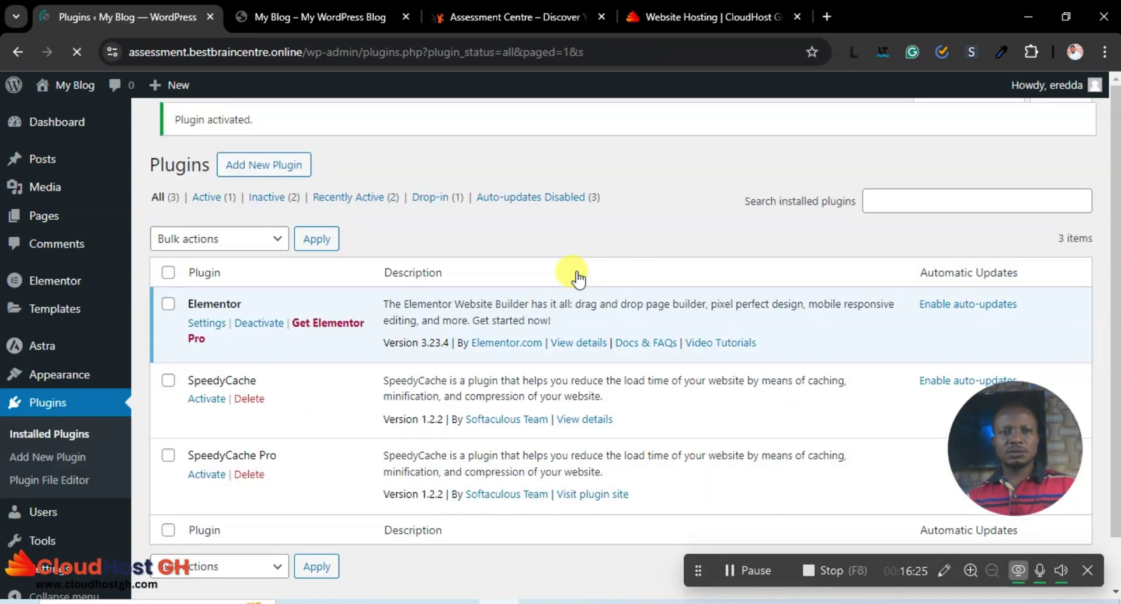
scroll(659, 270, "down", 1)
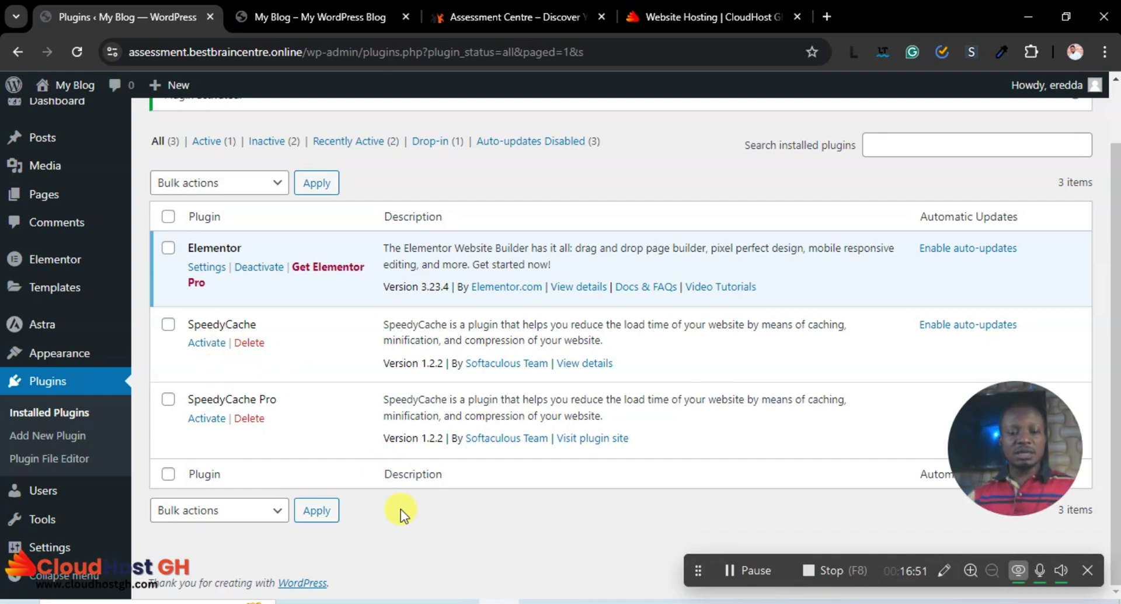
Switch to a separate browser window and open the ereddacommunity.com website.
mouse_move(499, 602)
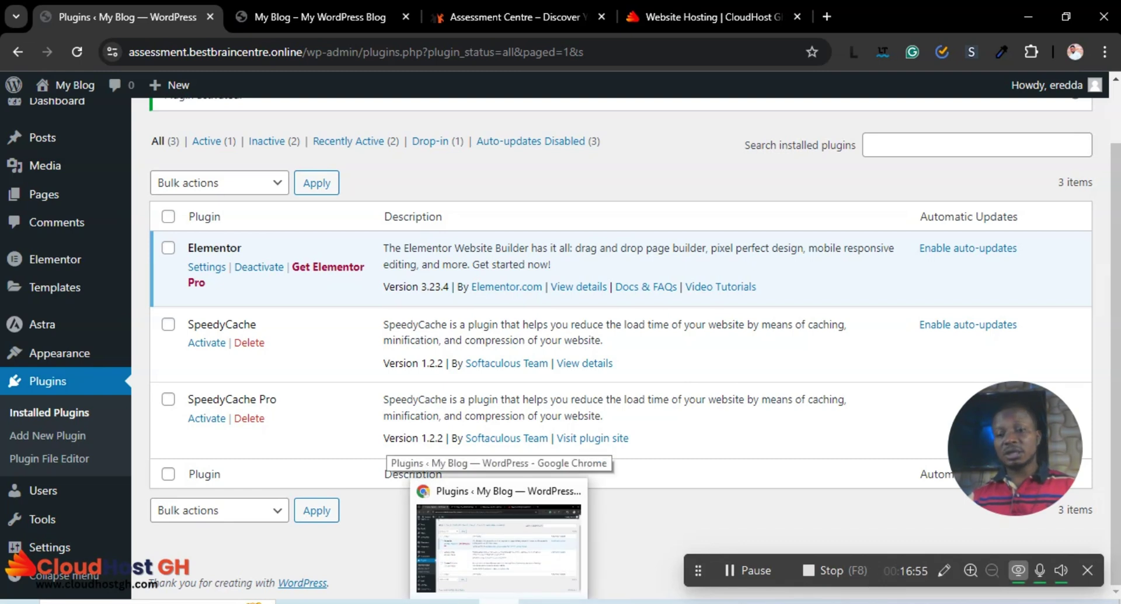
left_click(741, 570)
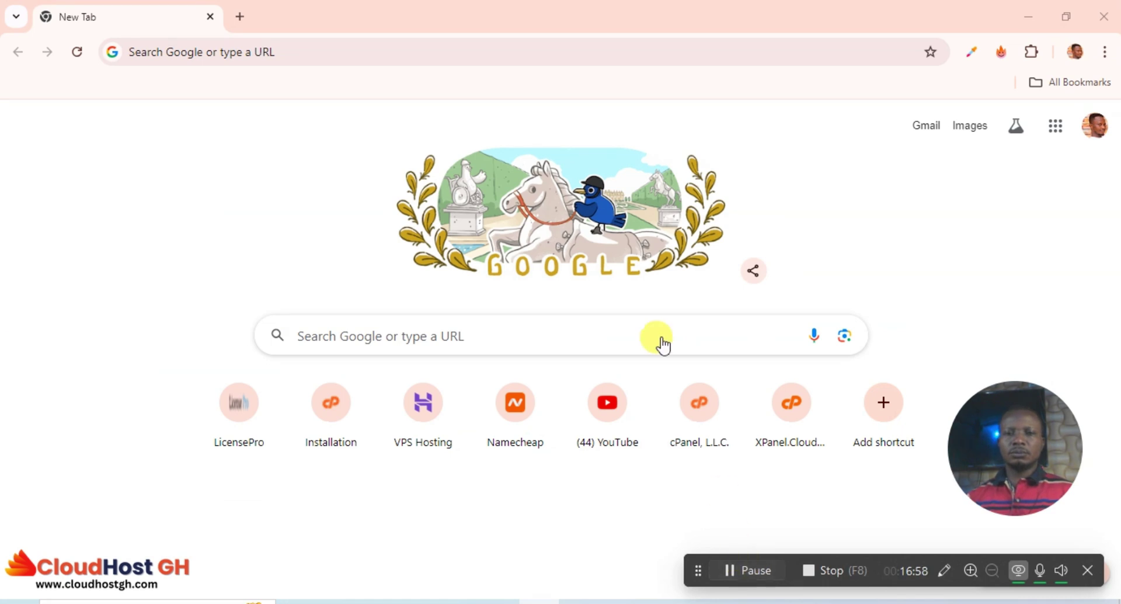
left_click(340, 52)
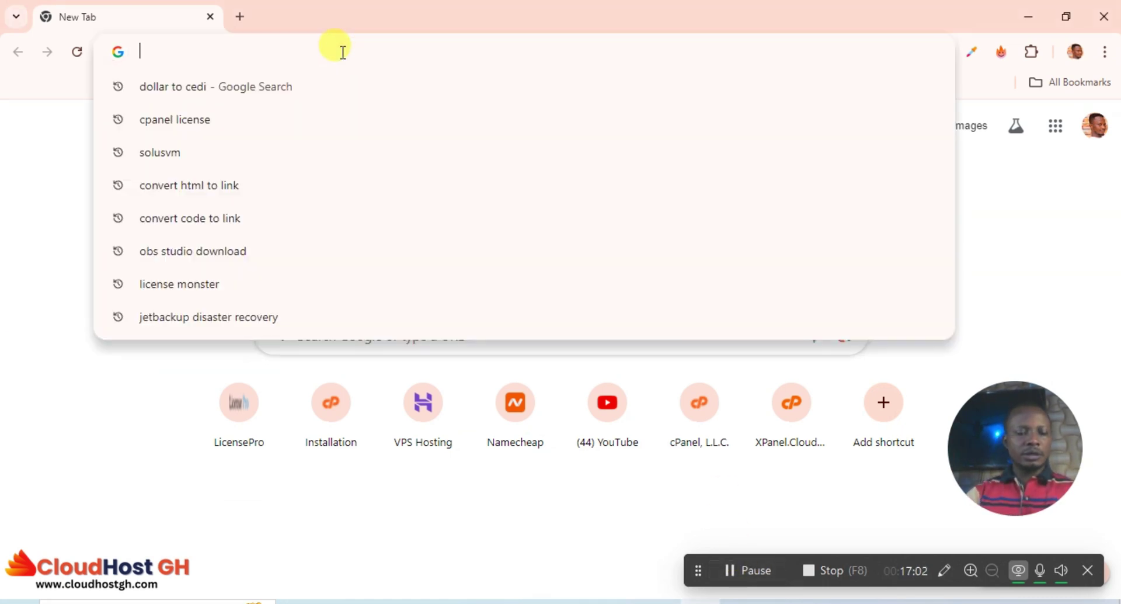
type("erec")
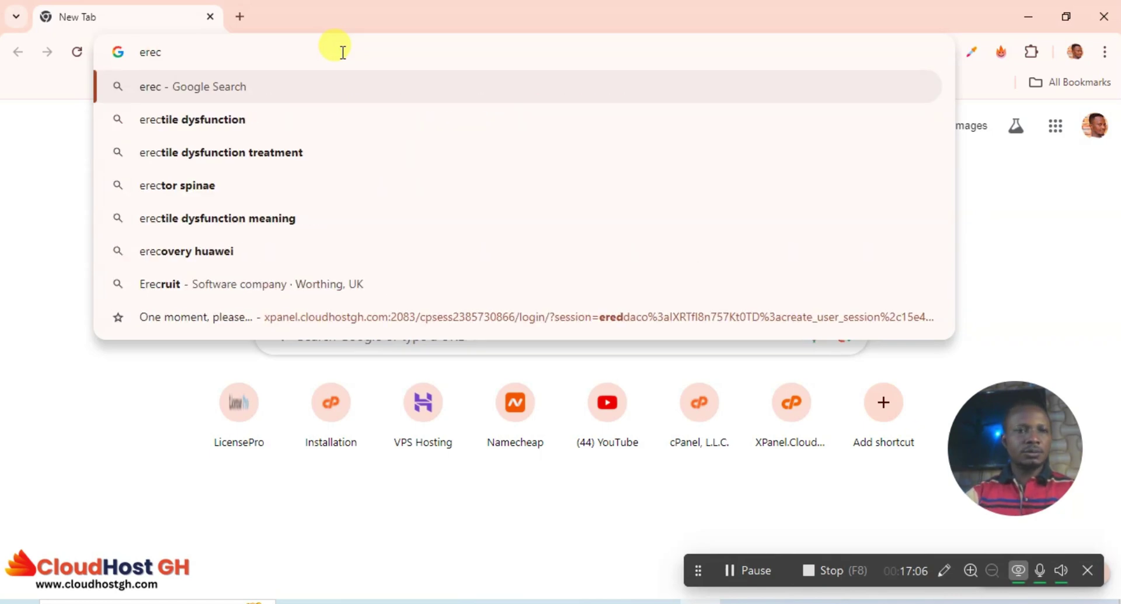
key("BackSpace")
type("dda")
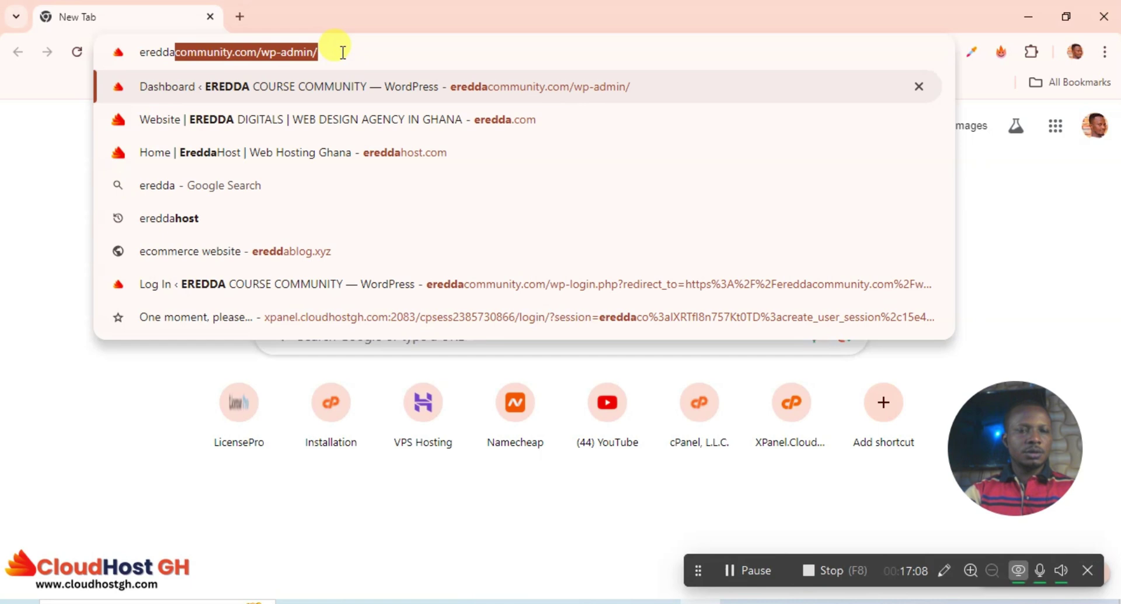
type("c")
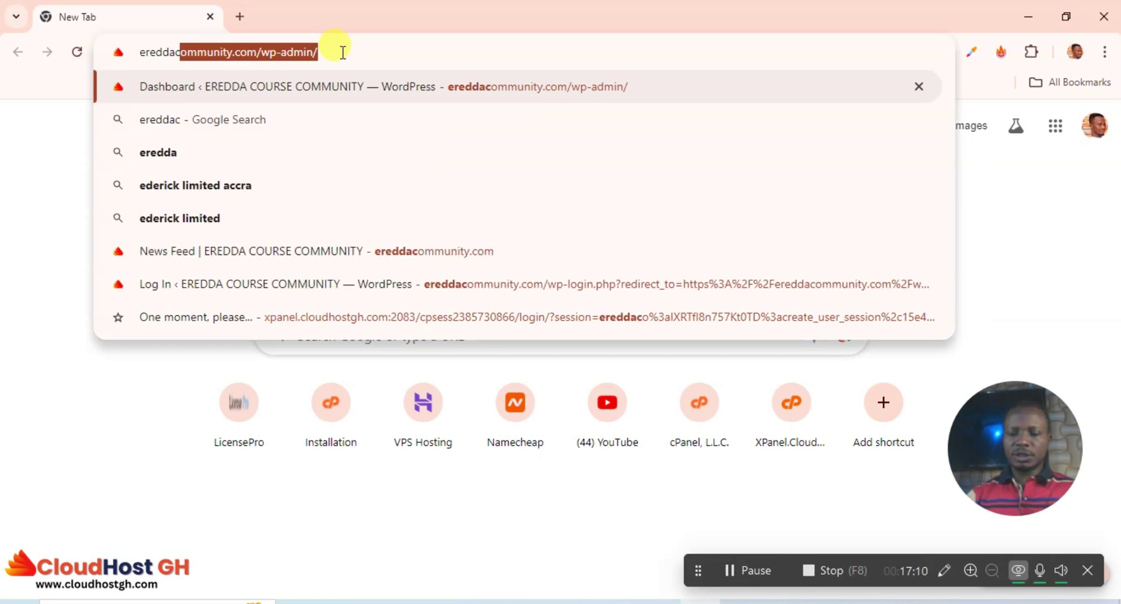
key("Right")
key("BackSpace")
key("BackSpace")
key("BackSpace")
key("BackSpace")
key("BackSpace")
key("BackSpace")
key("BackSpace")
key("BackSpace")
key("BackSpace")
key("BackSpace")
key("Return")
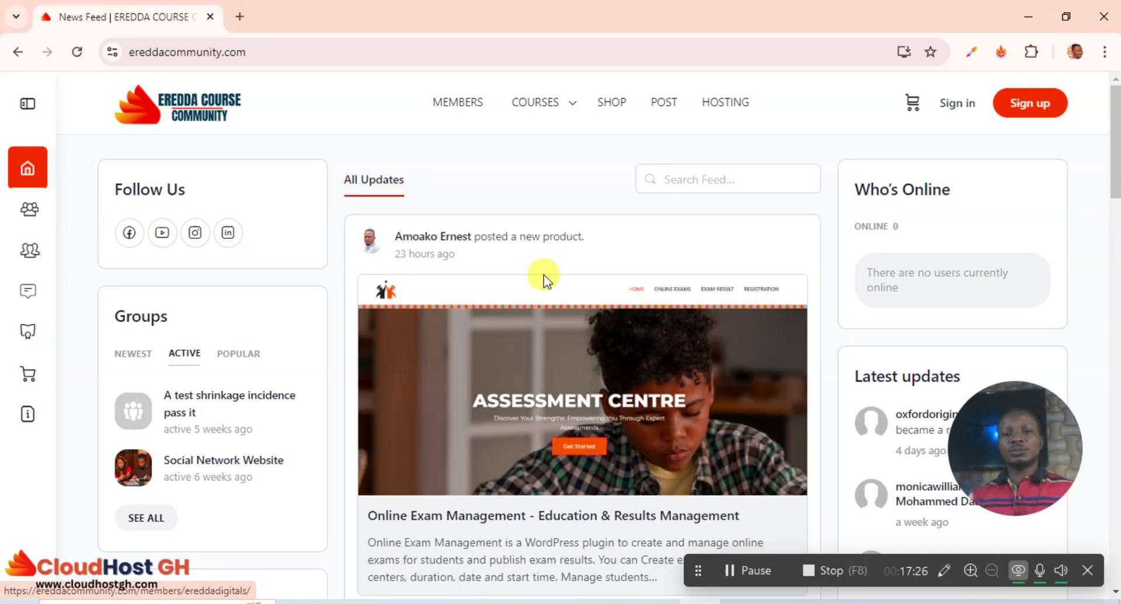
Look over the community news feed and sign in to the site with the saved account credentials.
scroll(622, 362, "down", 4)
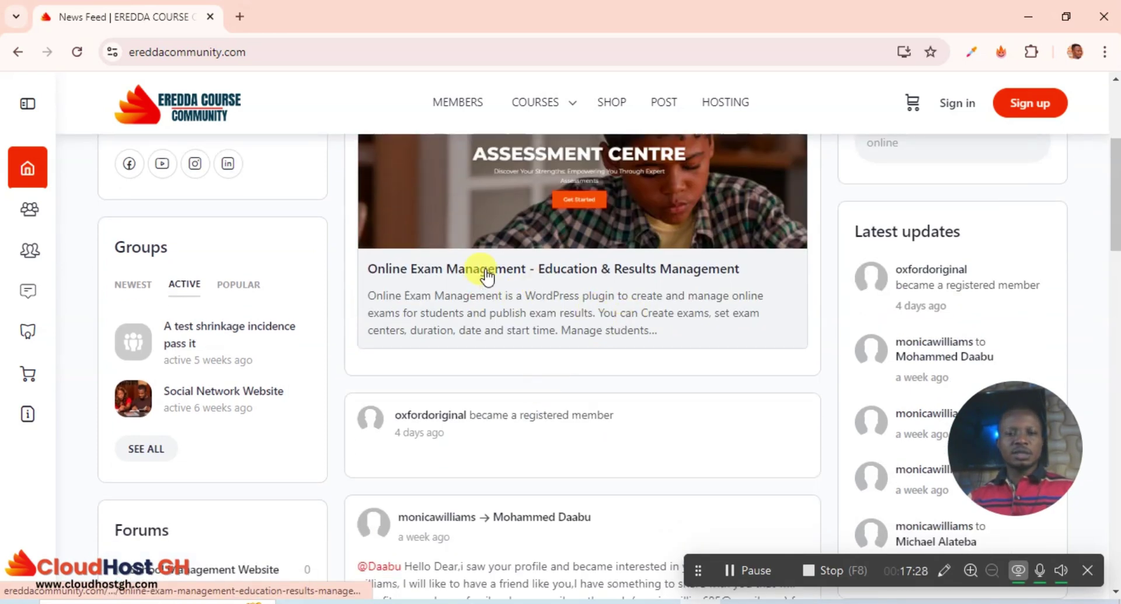
scroll(566, 270, "up", 4)
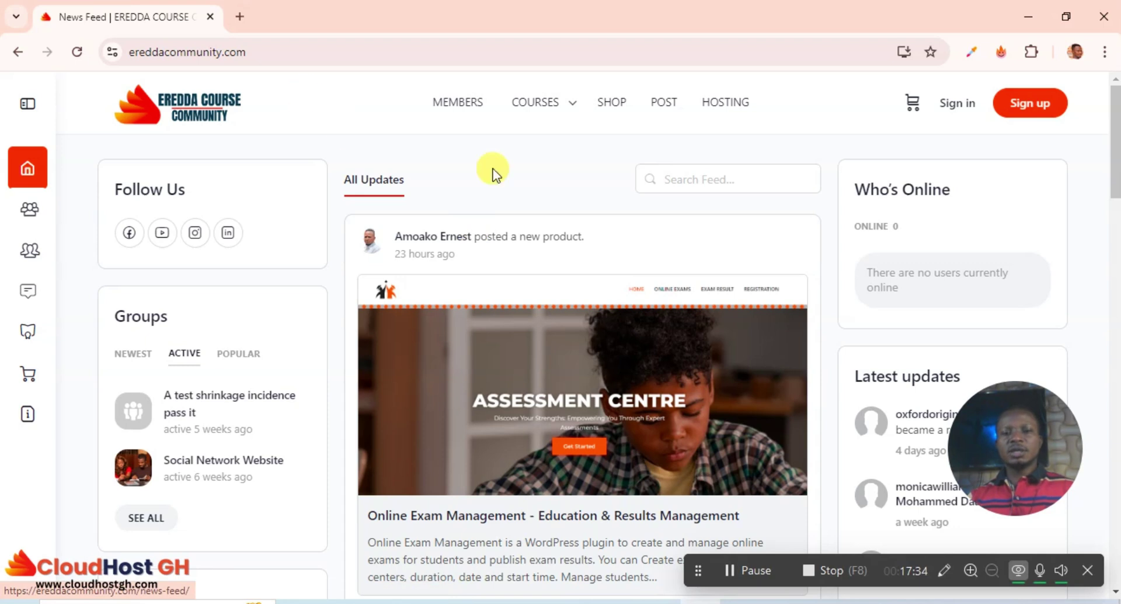
left_click(956, 108)
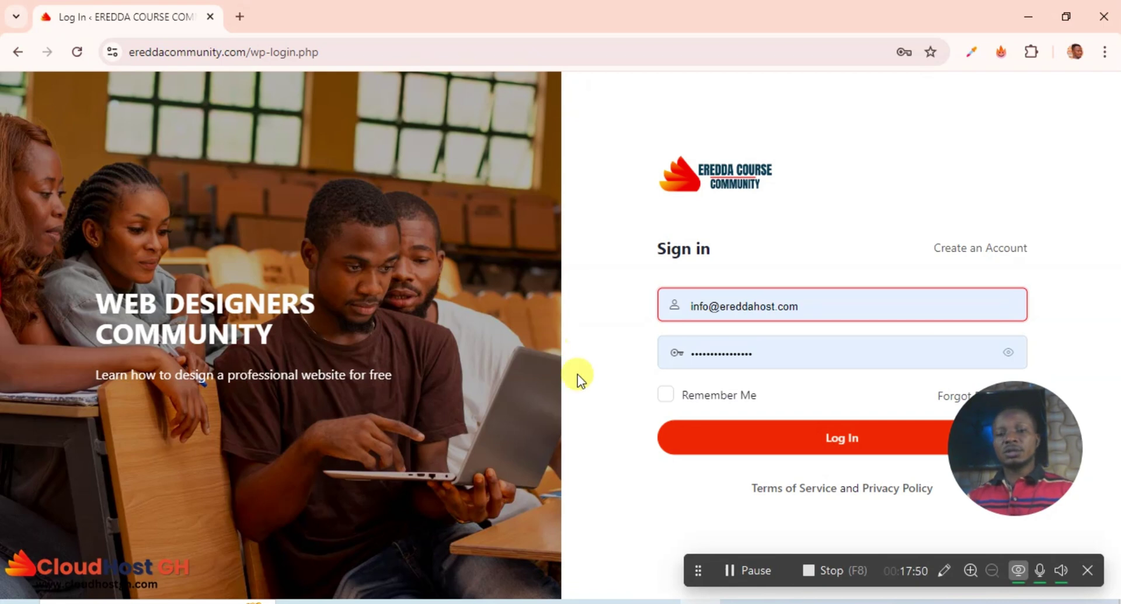
left_click(787, 435)
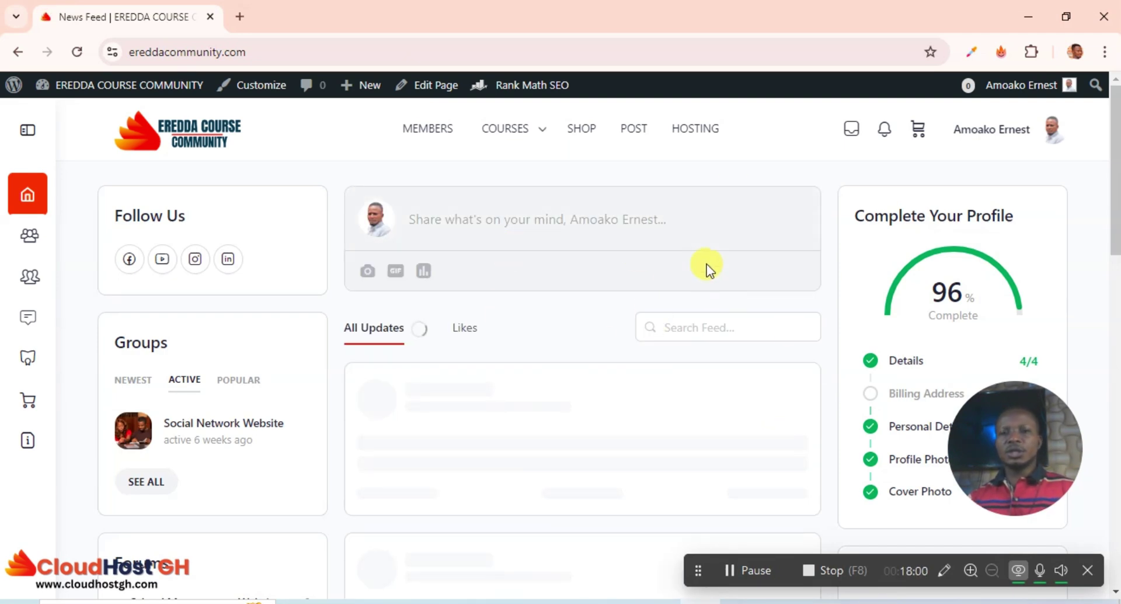
Open the "Online Exam Management – Education & Results Management" product from the shop and review its description and purchase options.
left_click(582, 134)
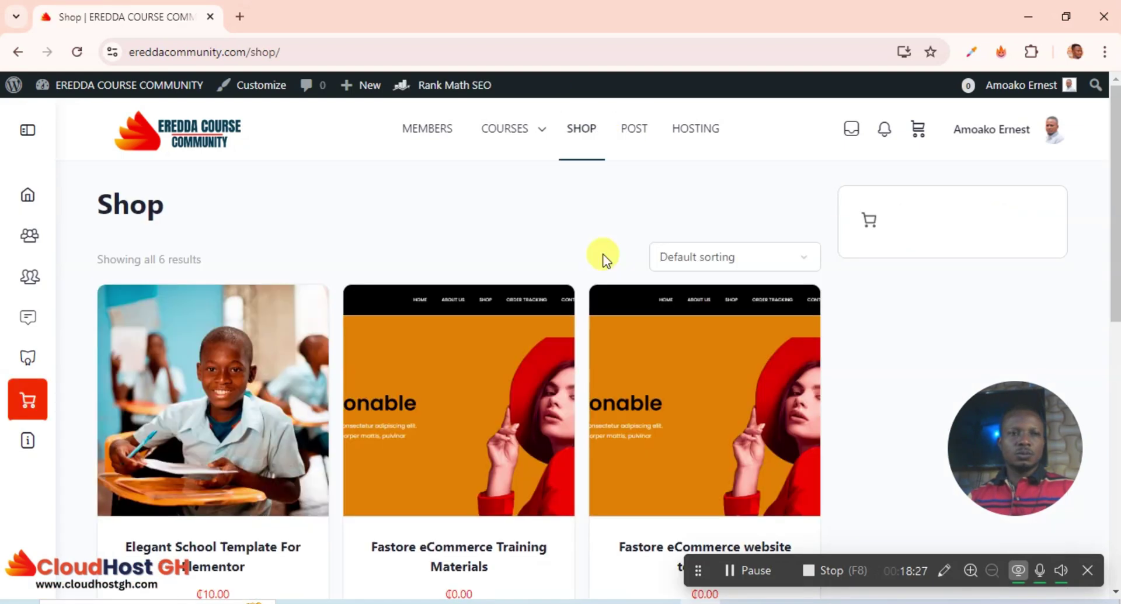
scroll(602, 255, "down", 9)
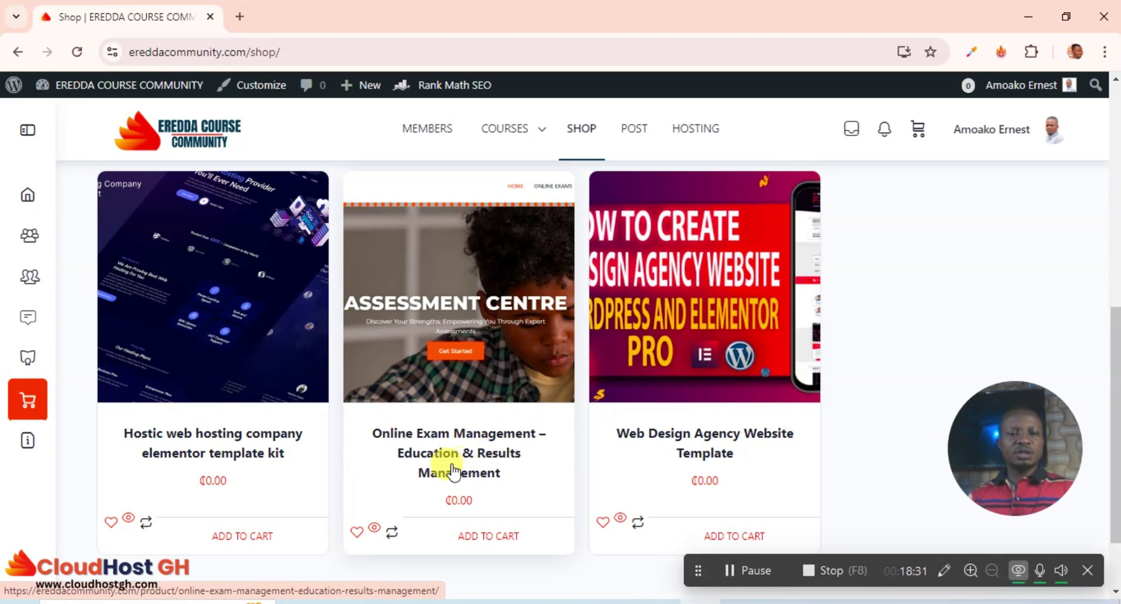
left_click(465, 437)
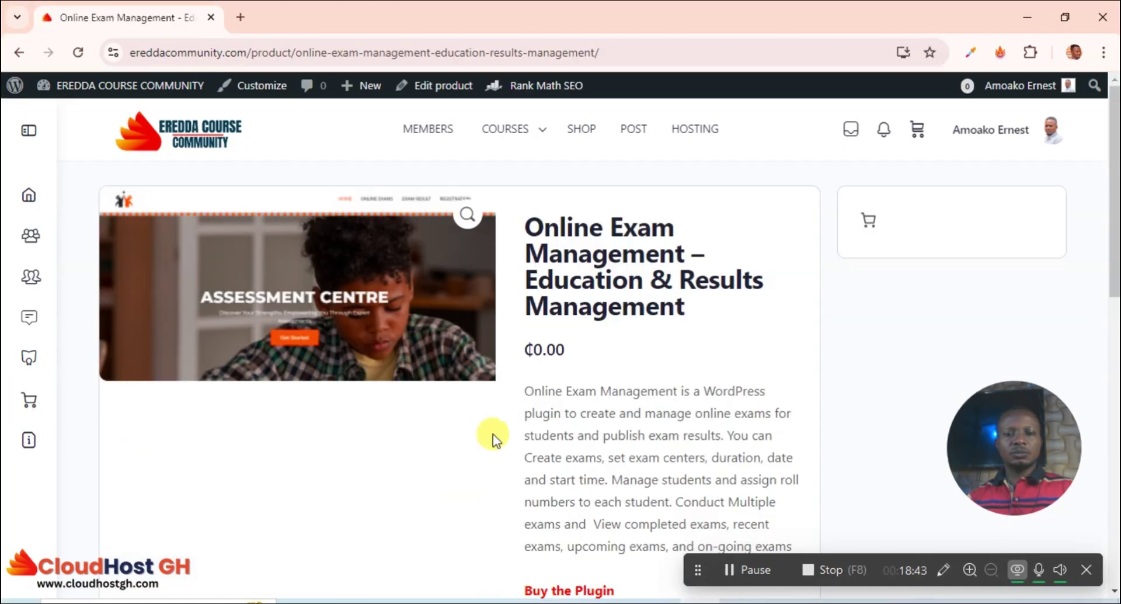
scroll(719, 251, "down", 5)
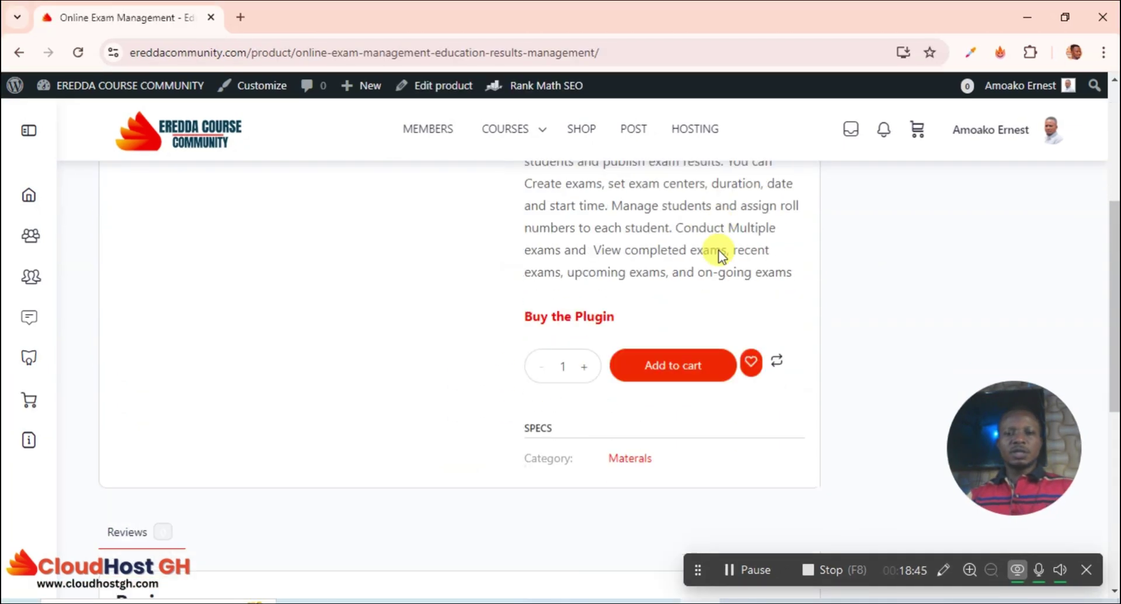
scroll(663, 338, "up", 1)
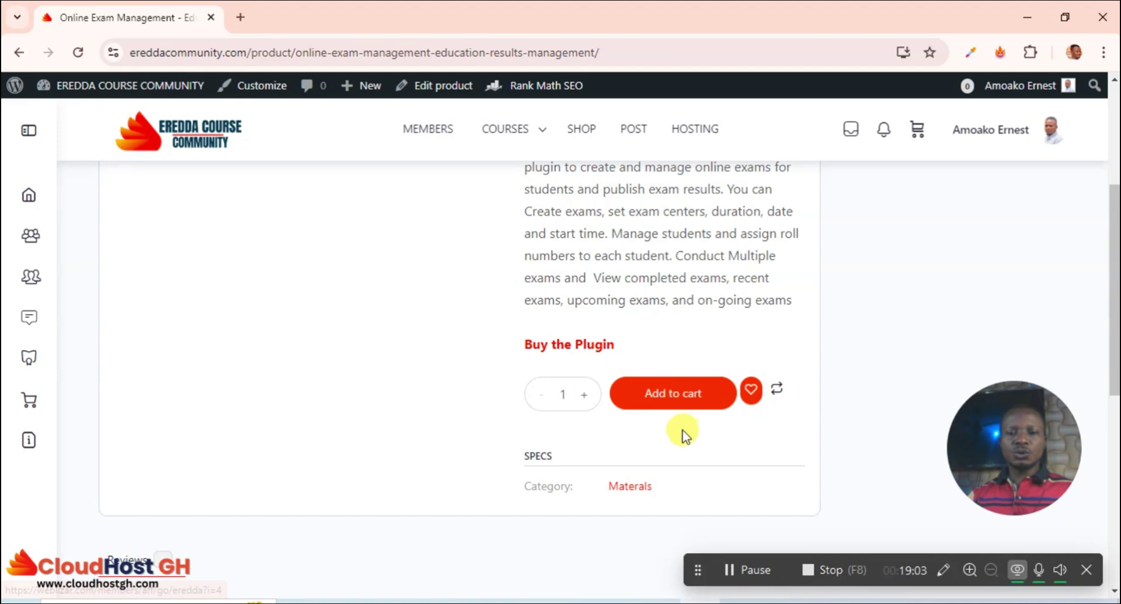
scroll(674, 427, "up", 1)
scroll(664, 418, "down", 1)
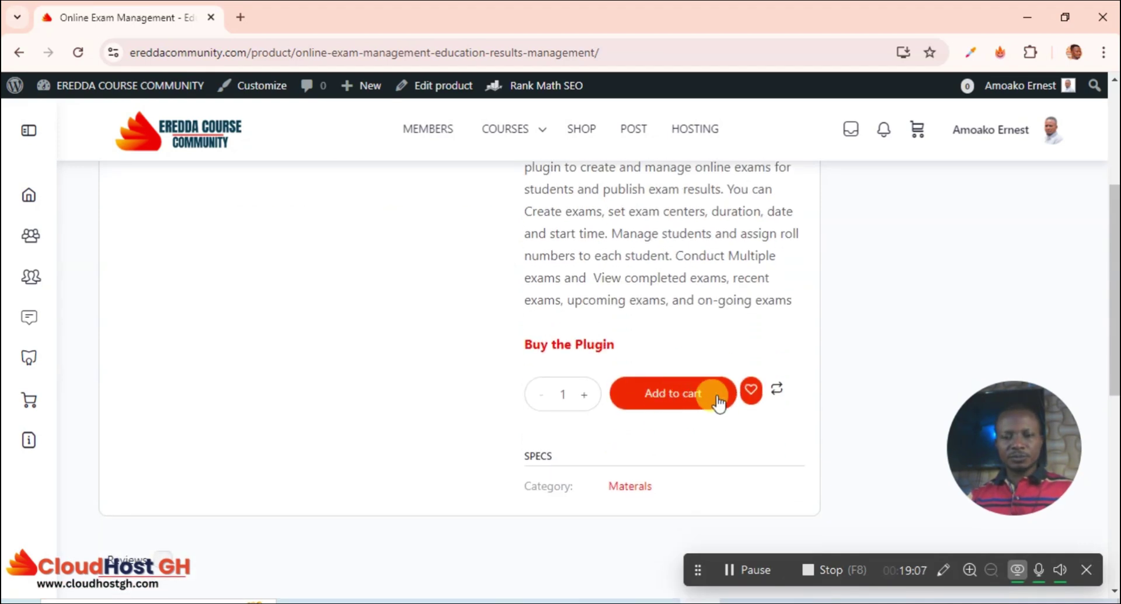
Add the Online Exam Management product to the cart and open the cart in a new browser tab.
left_click(671, 396)
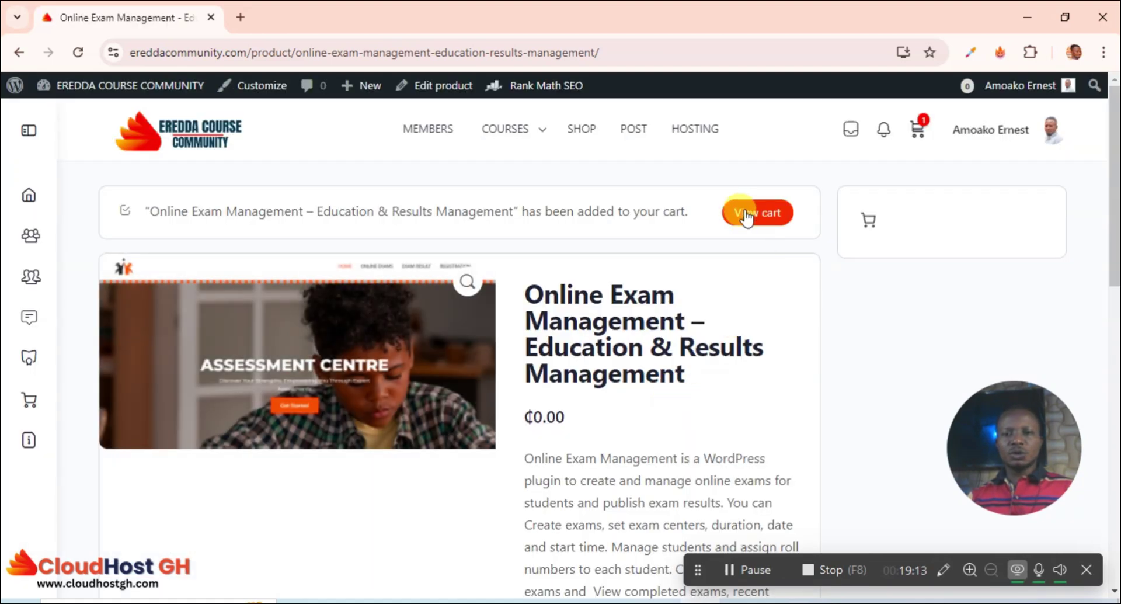
right_click(918, 131)
left_click(811, 143)
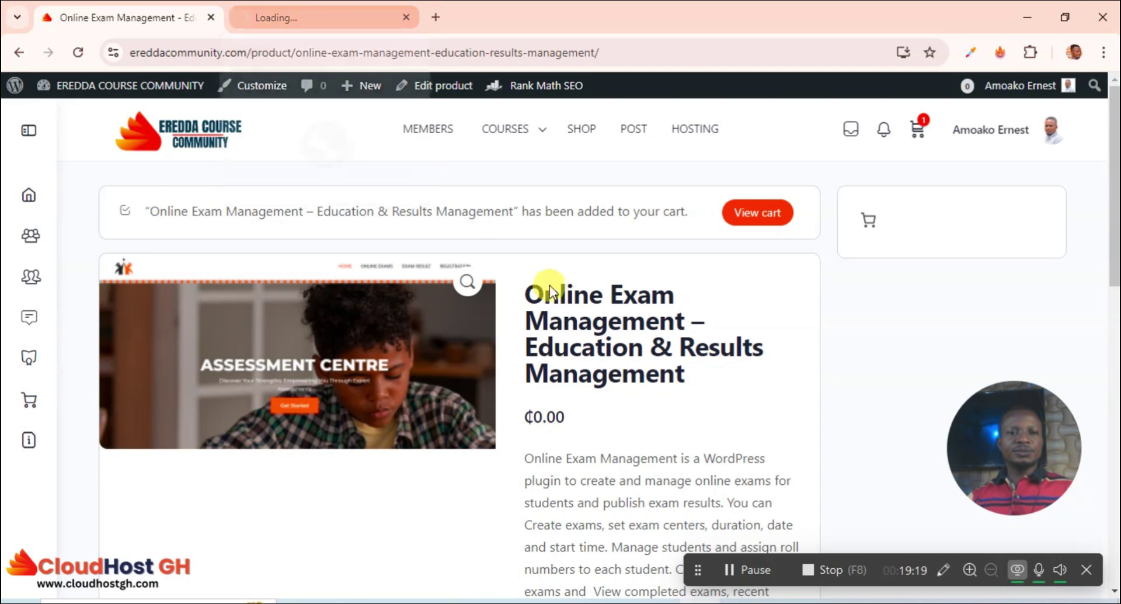
scroll(688, 400, "down", 5)
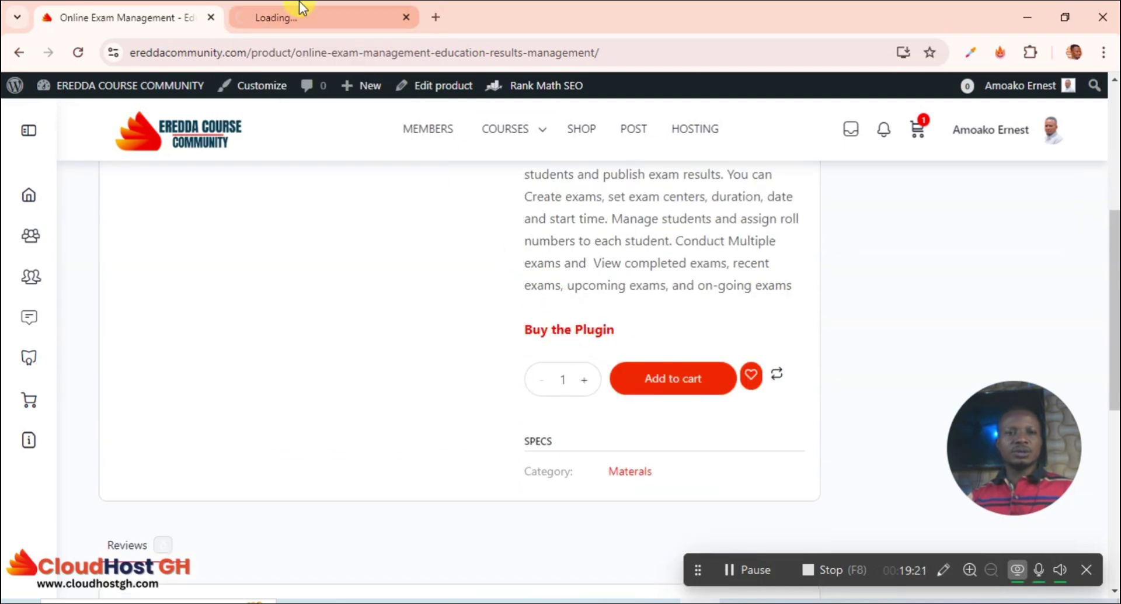
left_click(316, 8)
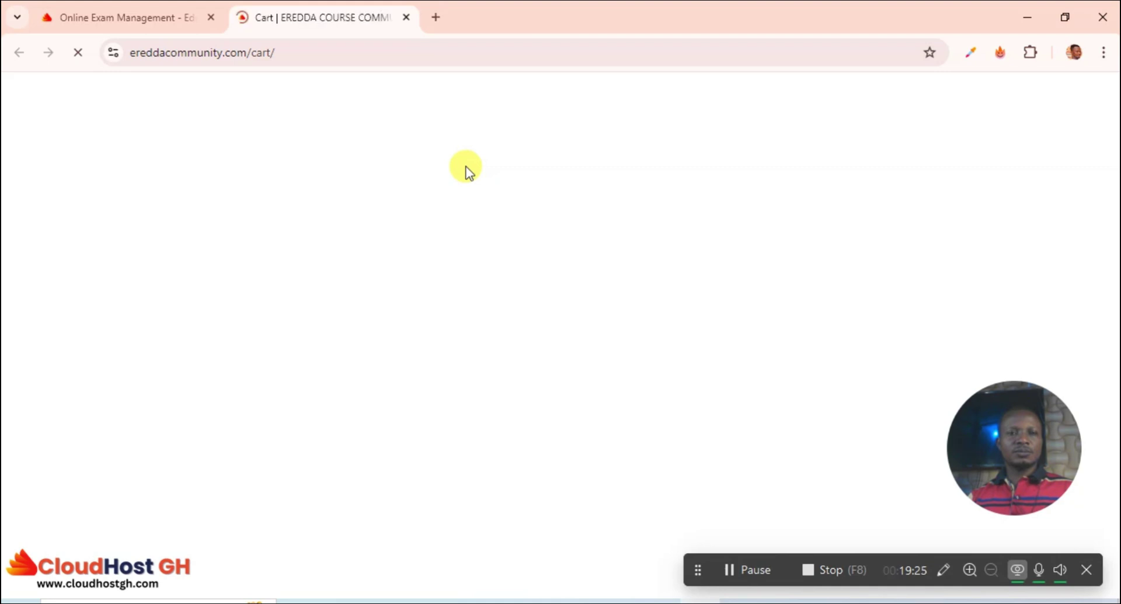
Proceed from the cart to checkout and place the order for the Online Exam Management product.
scroll(642, 242, "down", 2)
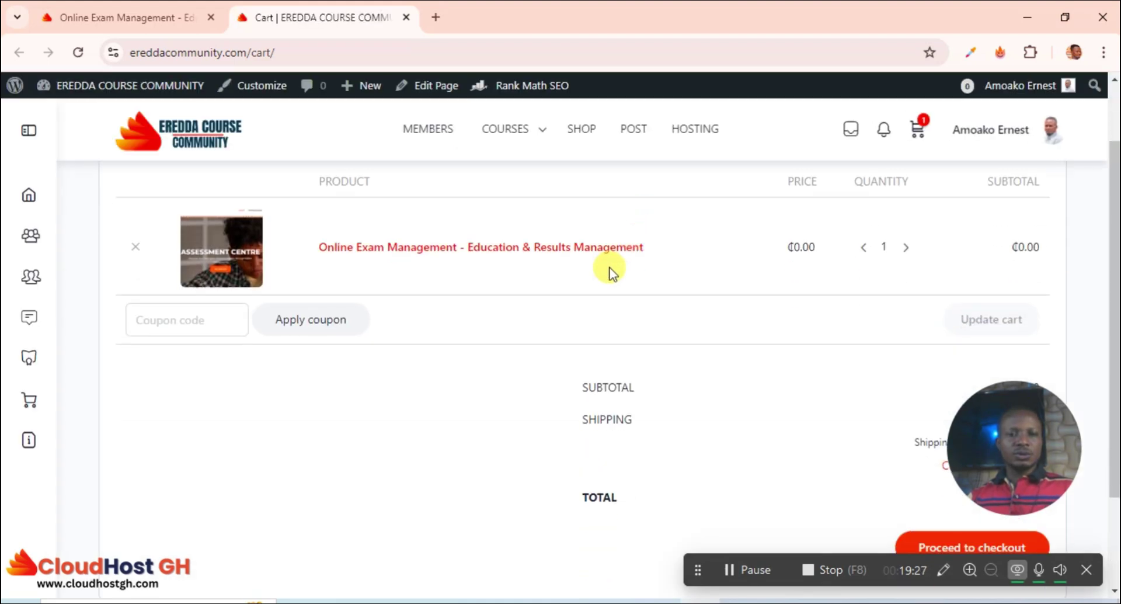
scroll(958, 263, "down", 2)
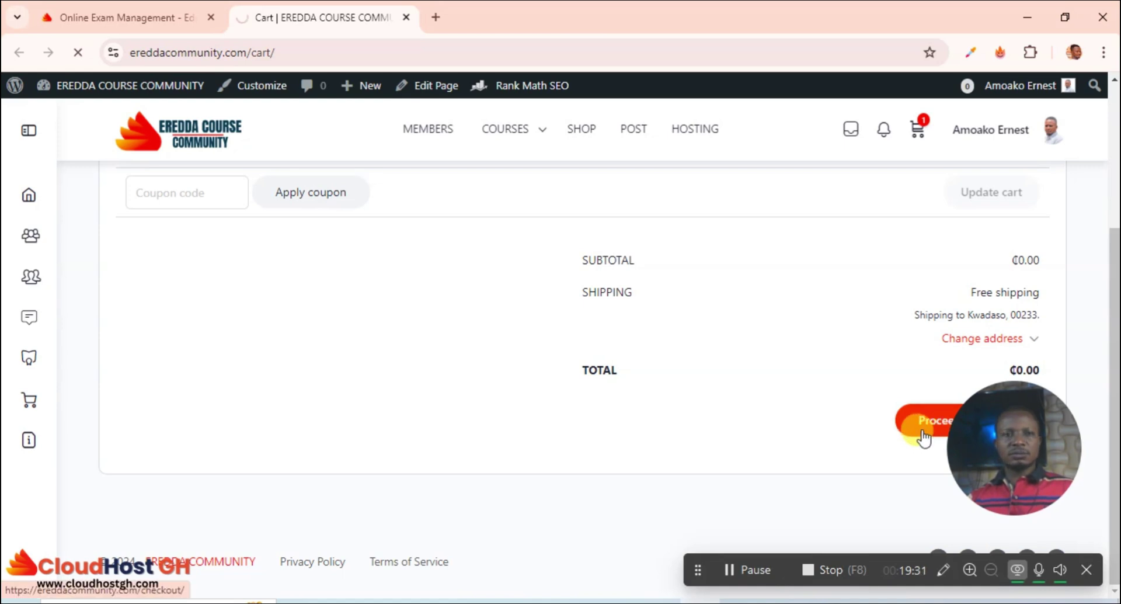
left_click_drag(996, 413, 1029, 479)
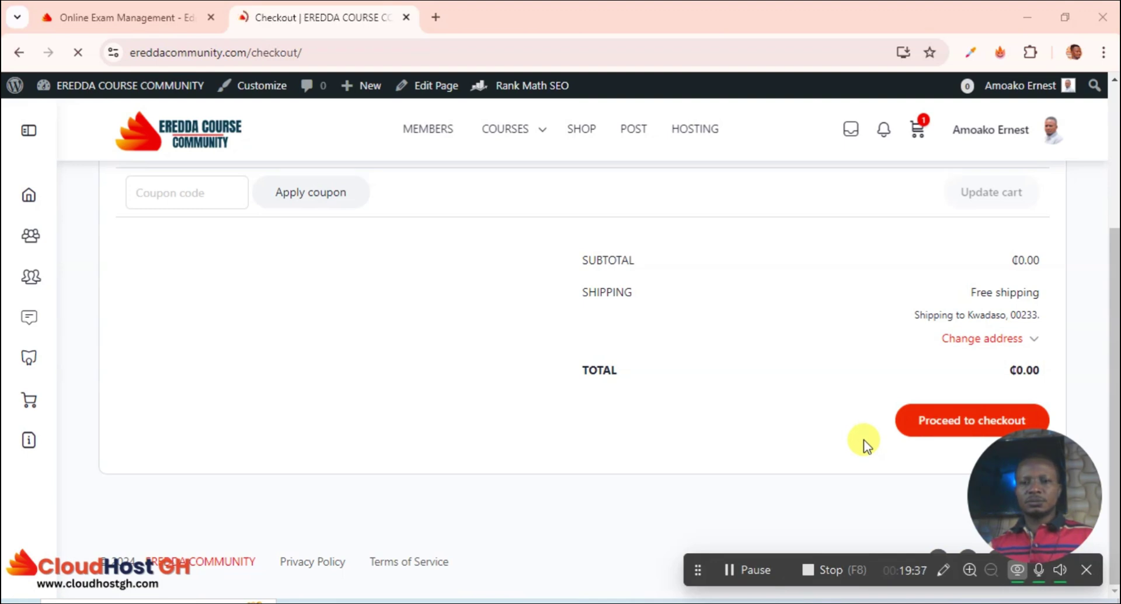
scroll(752, 309, "down", 15)
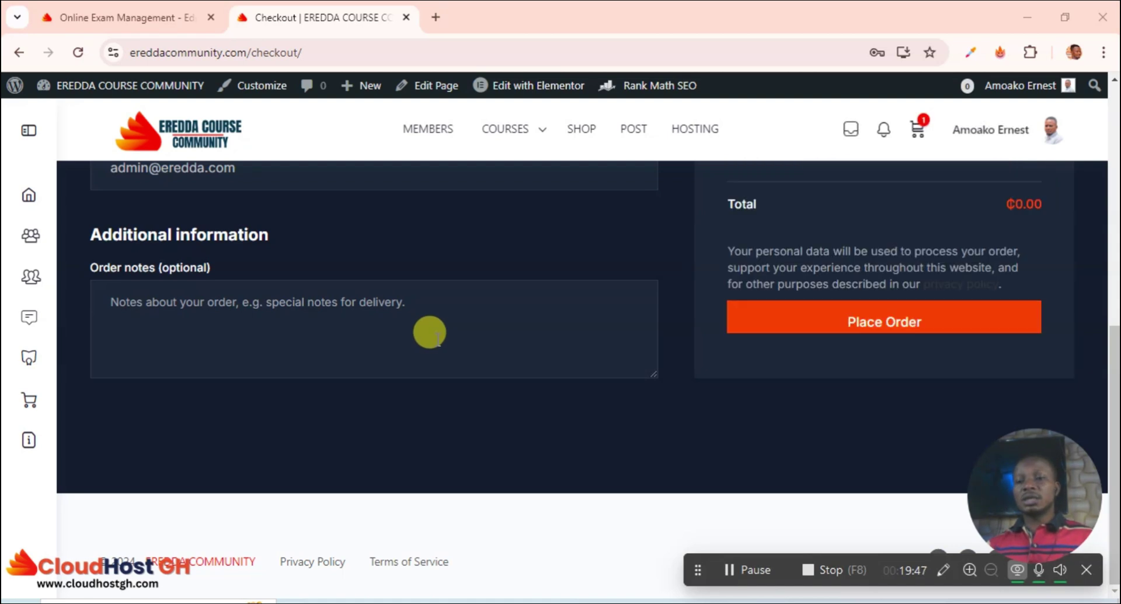
left_click(799, 308)
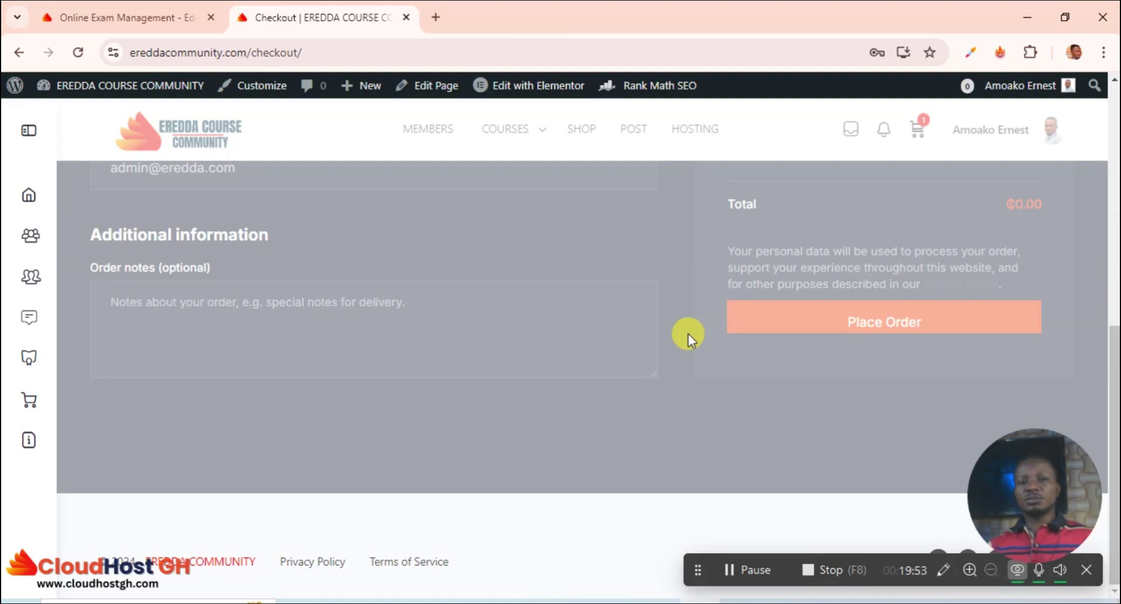
Download the "Online Exam Management - Education & Results Management" file from the Downloads section of the order confirmation page.
scroll(734, 395, "up", 4)
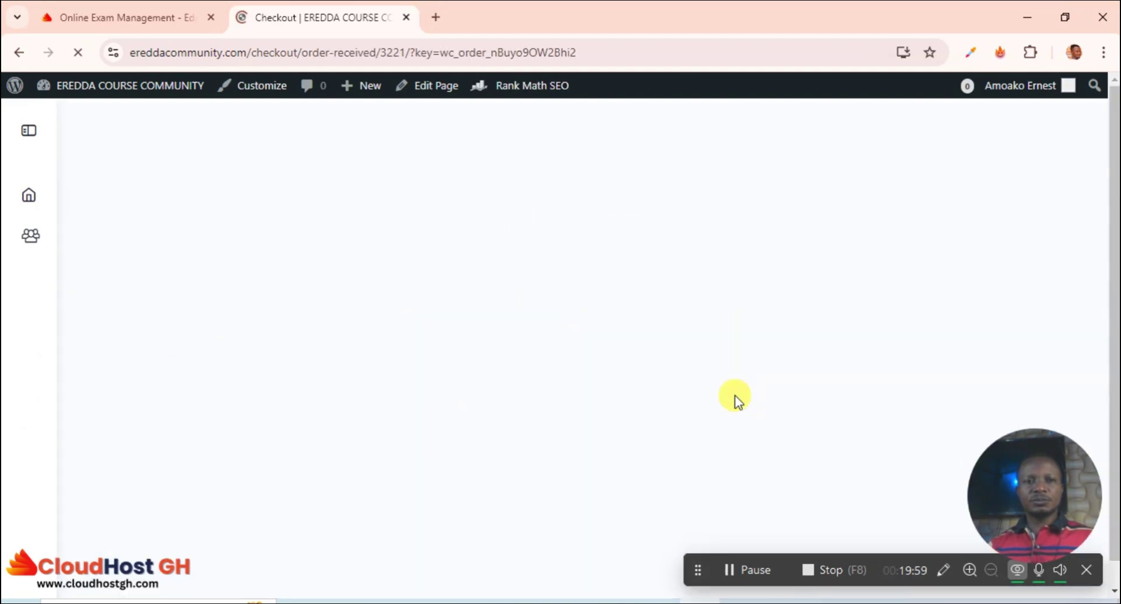
scroll(734, 401, "down", 3)
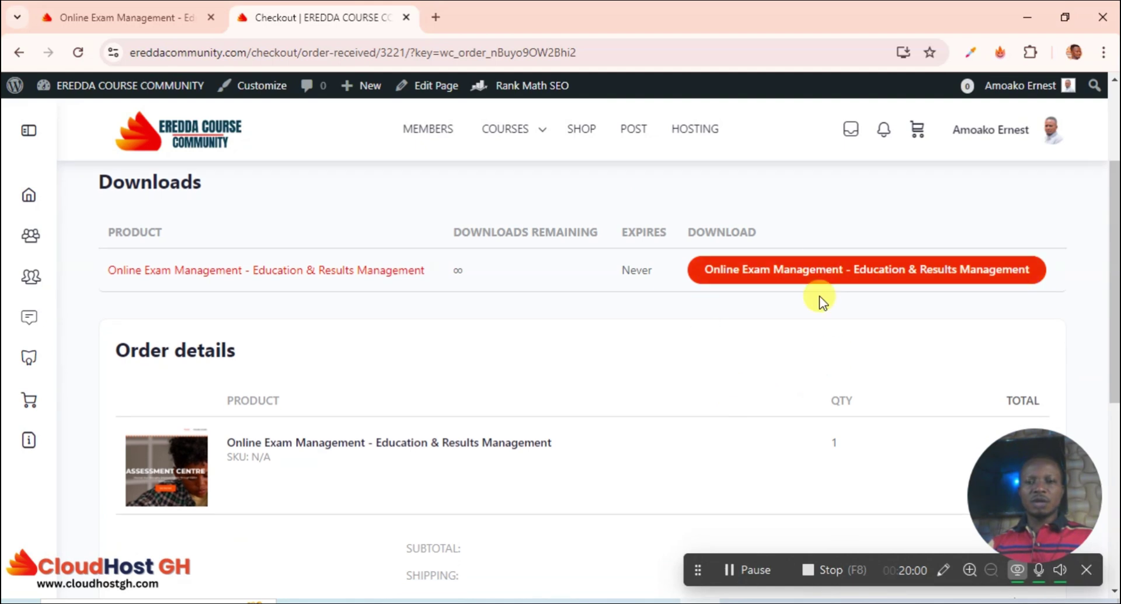
left_click(761, 275)
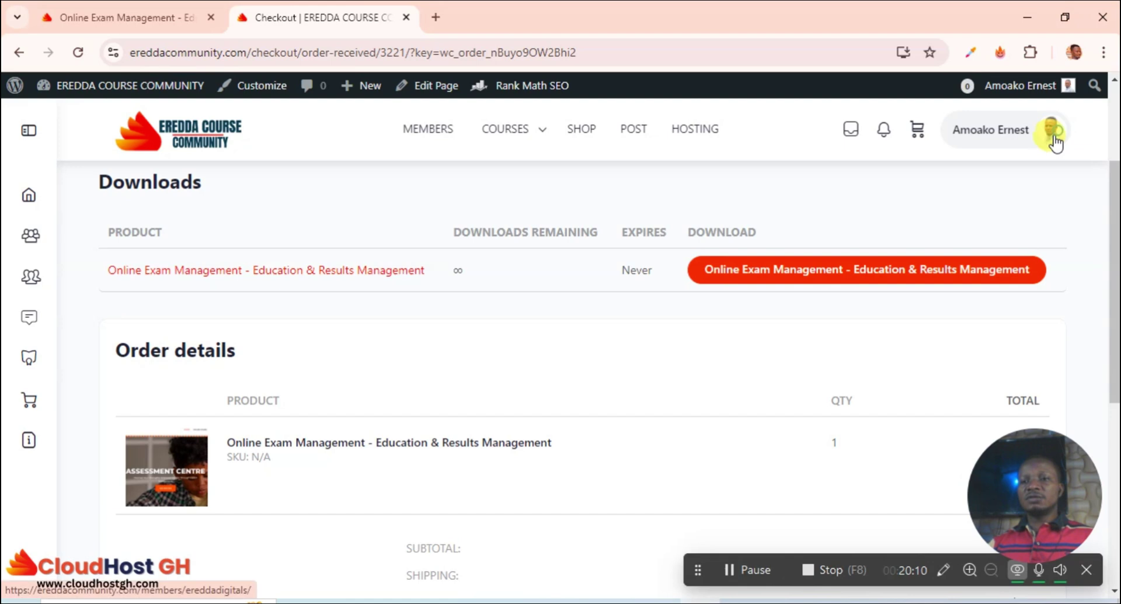
Return to the community home page, open the account's profile page, and go to its Shop section.
mouse_move(1051, 130)
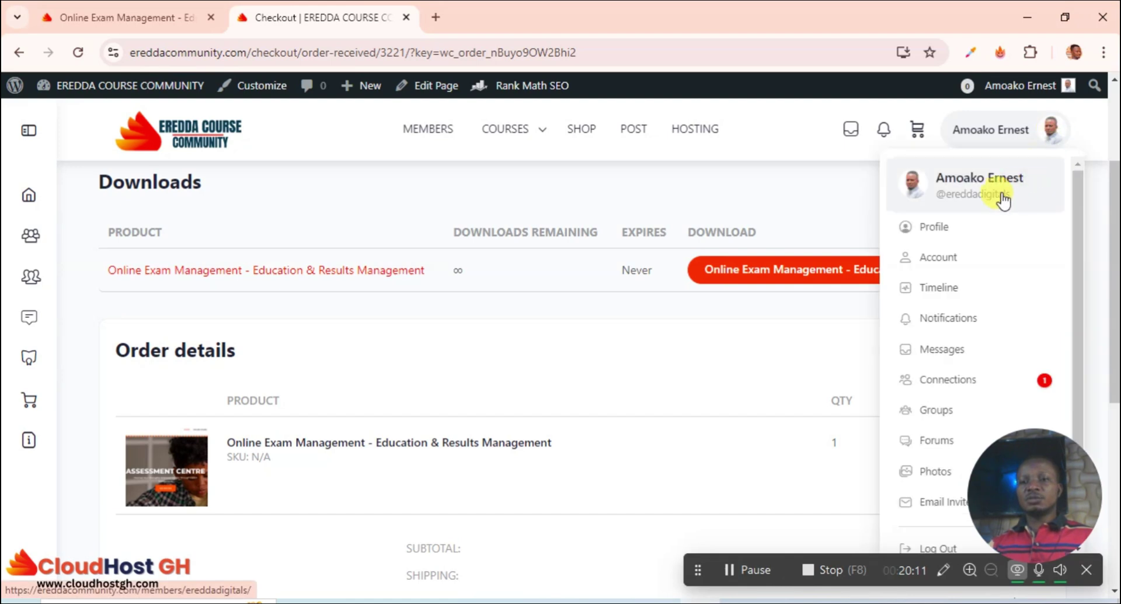
left_click(146, 152)
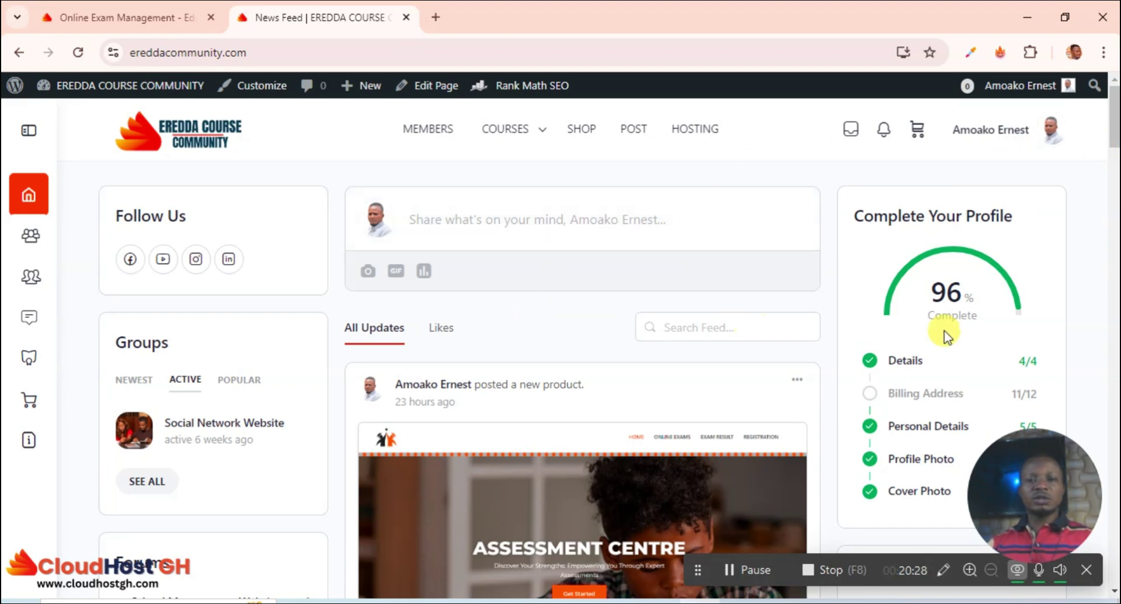
mouse_move(1052, 138)
mouse_move(930, 233)
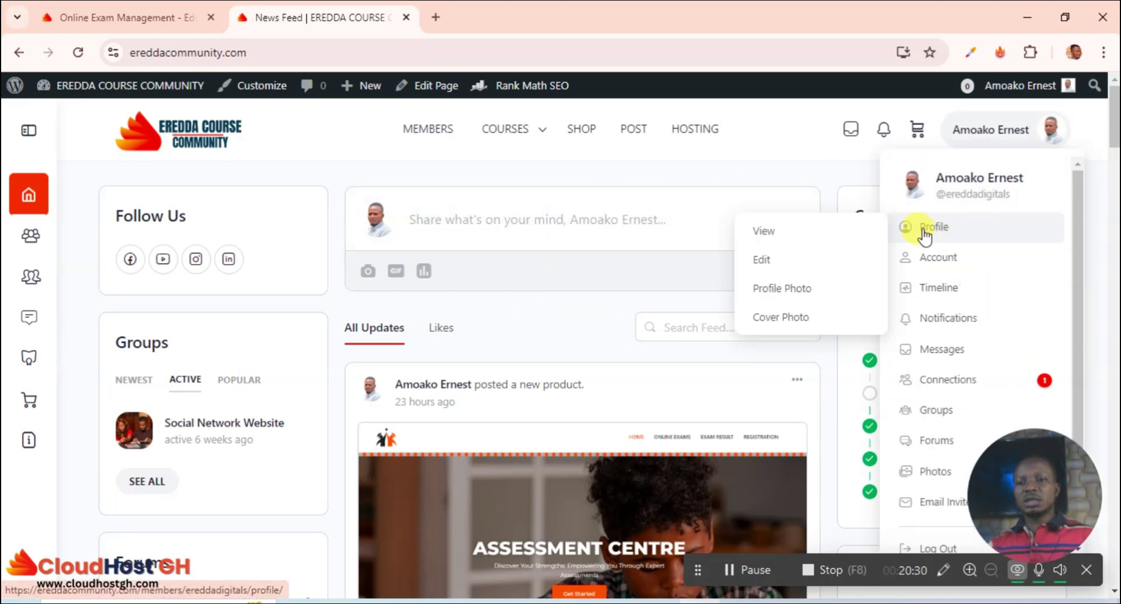
left_click(938, 234)
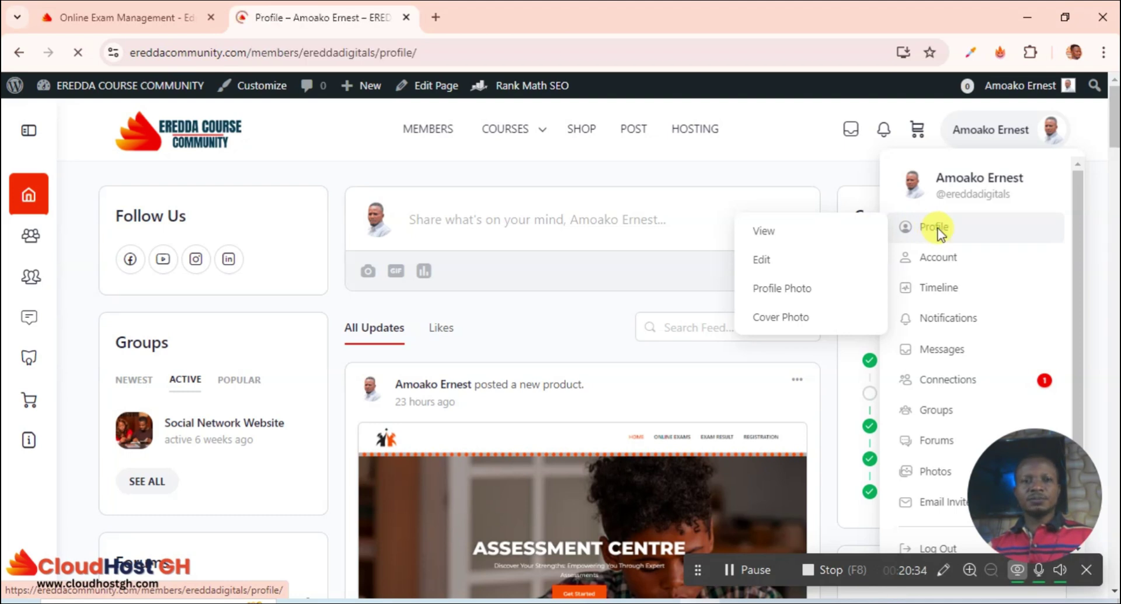
scroll(983, 265, "down", 4)
scroll(983, 265, "down", 3)
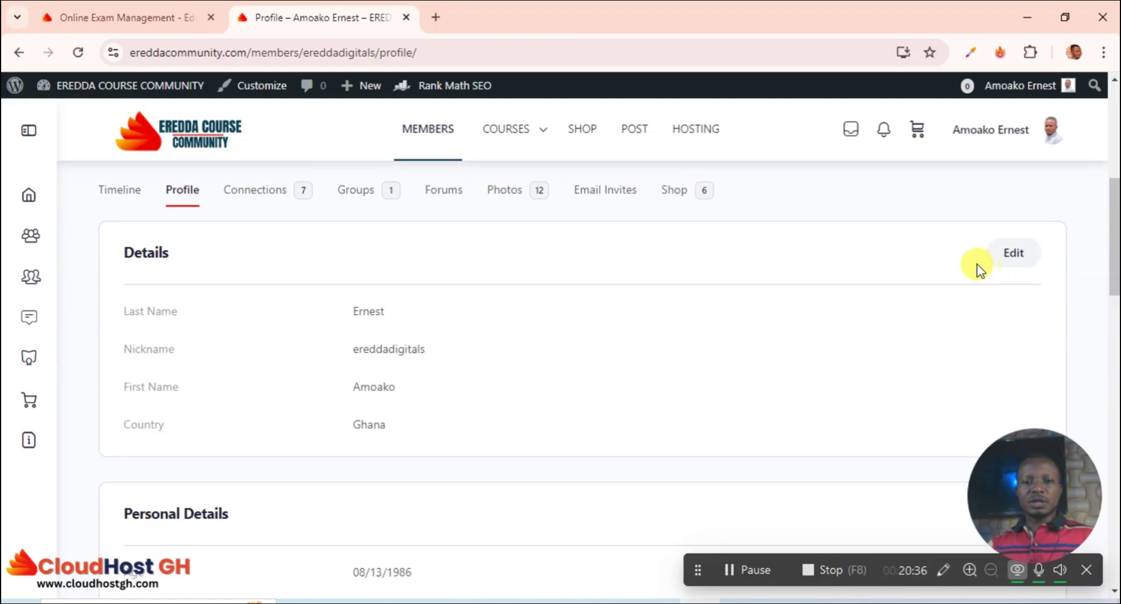
left_click(682, 193)
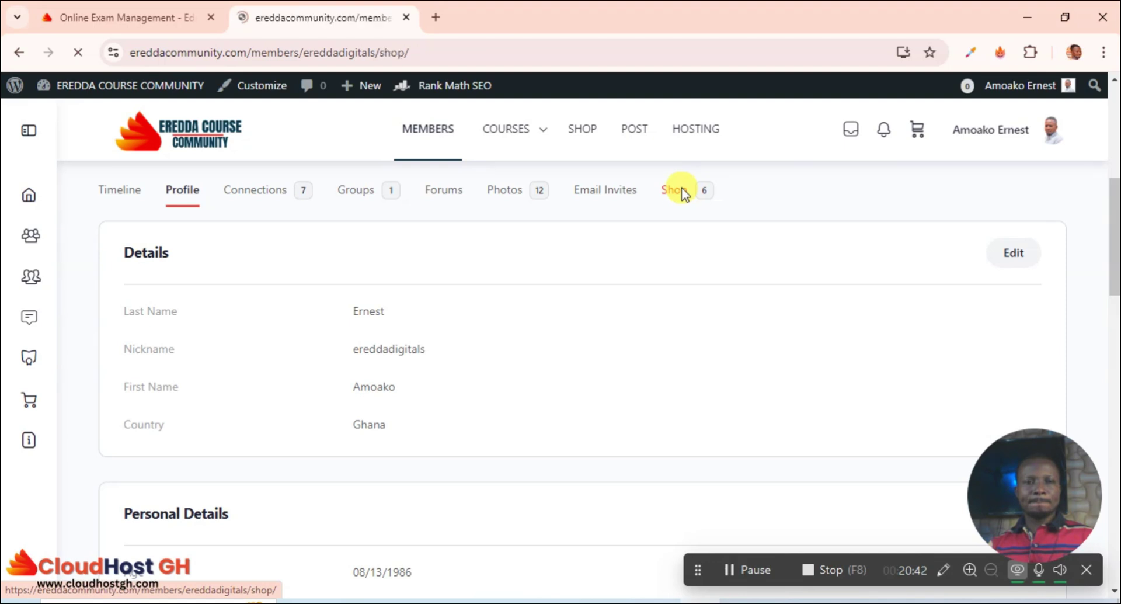
Look through the account's shop orders and open the Downloads list.
scroll(891, 204, "down", 6)
scroll(891, 205, "down", 3)
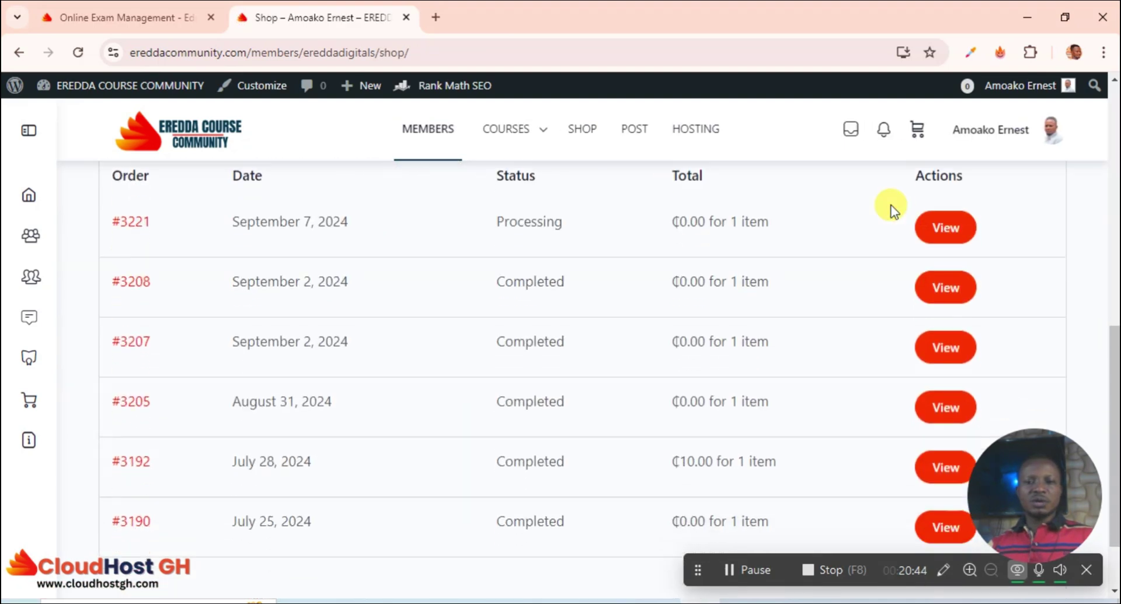
scroll(891, 204, "down", 2)
scroll(891, 205, "up", 5)
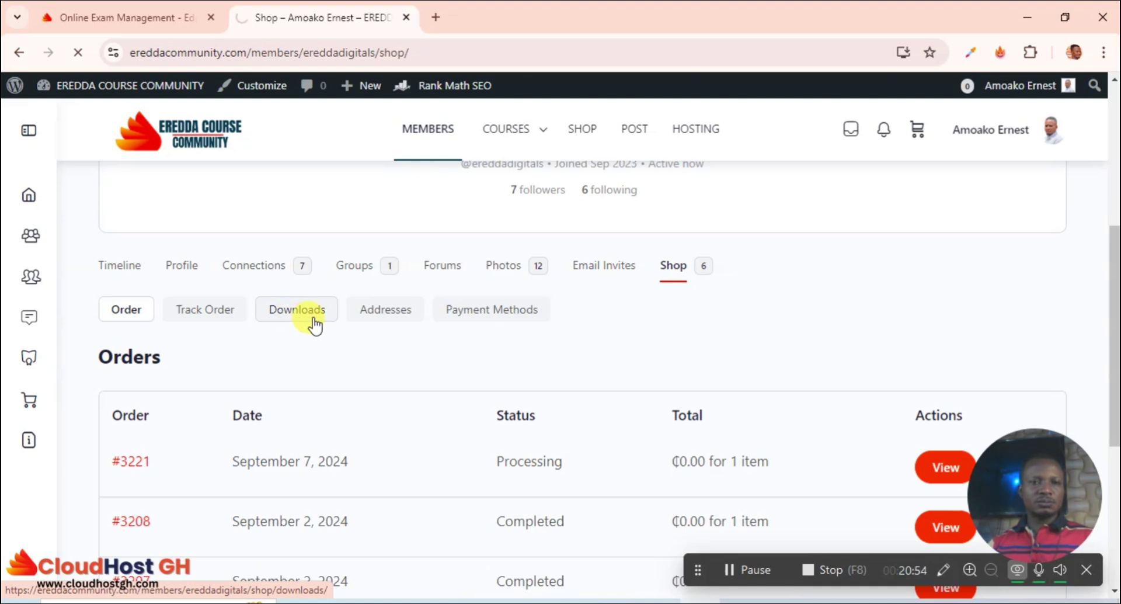
left_click(314, 326)
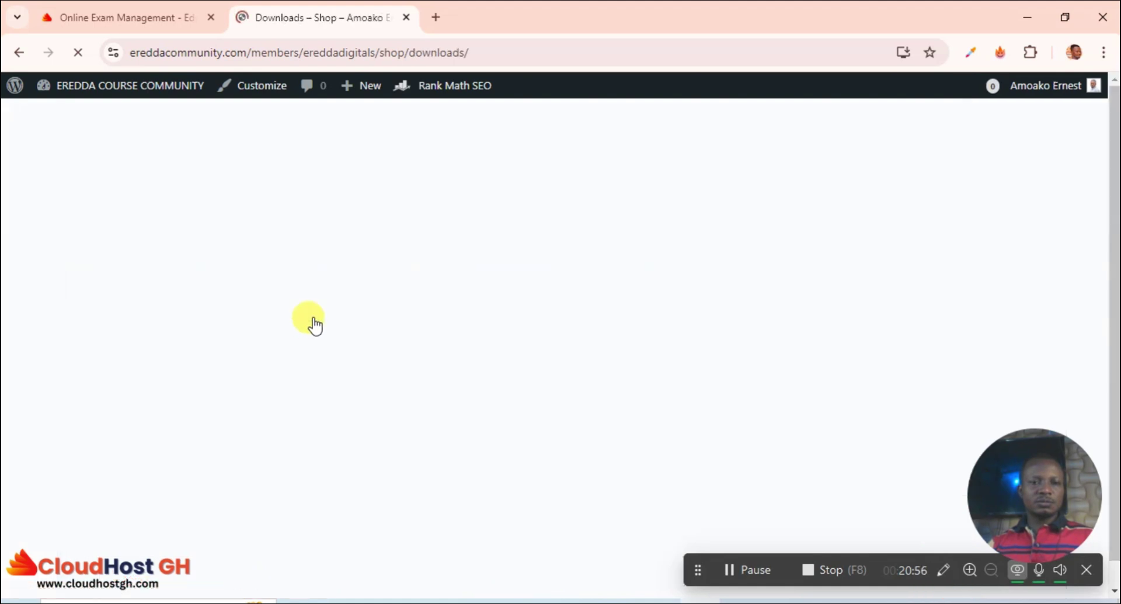
Download Exams Assesment.rar from MEGA through the "Online Exam Management - Education & Results Management" entry, and close the MEGA tab.
scroll(731, 302, "down", 9)
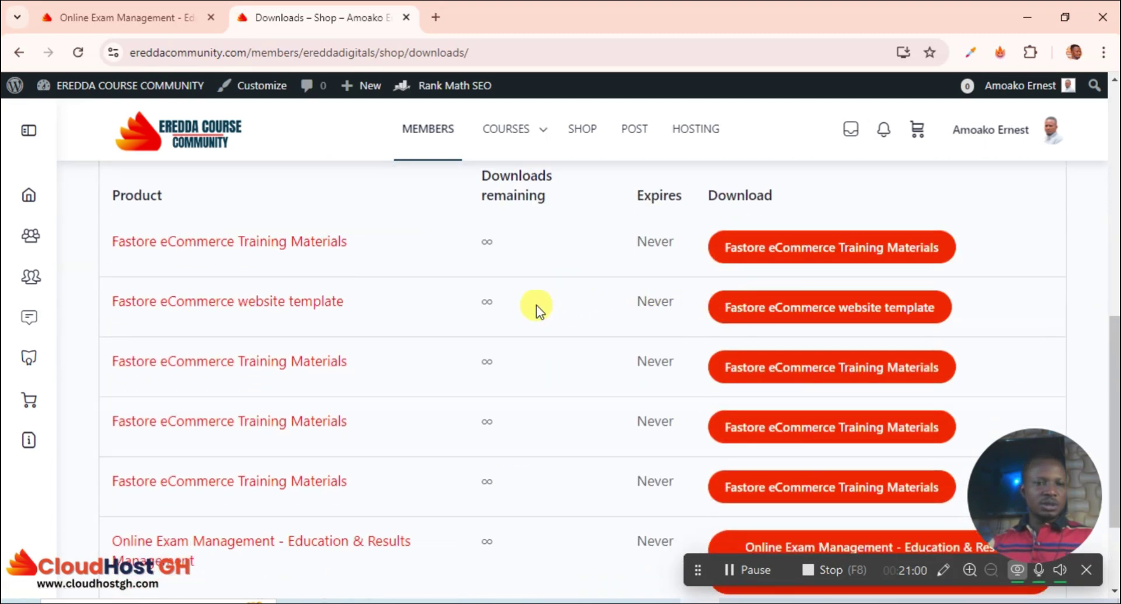
scroll(551, 298, "down", 3)
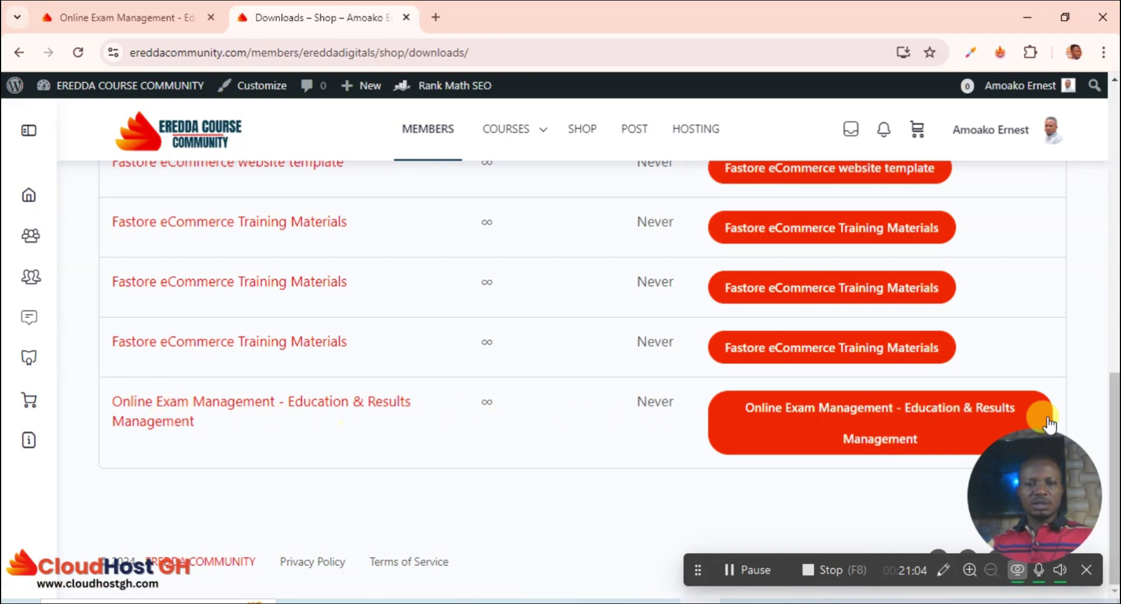
left_click(865, 415)
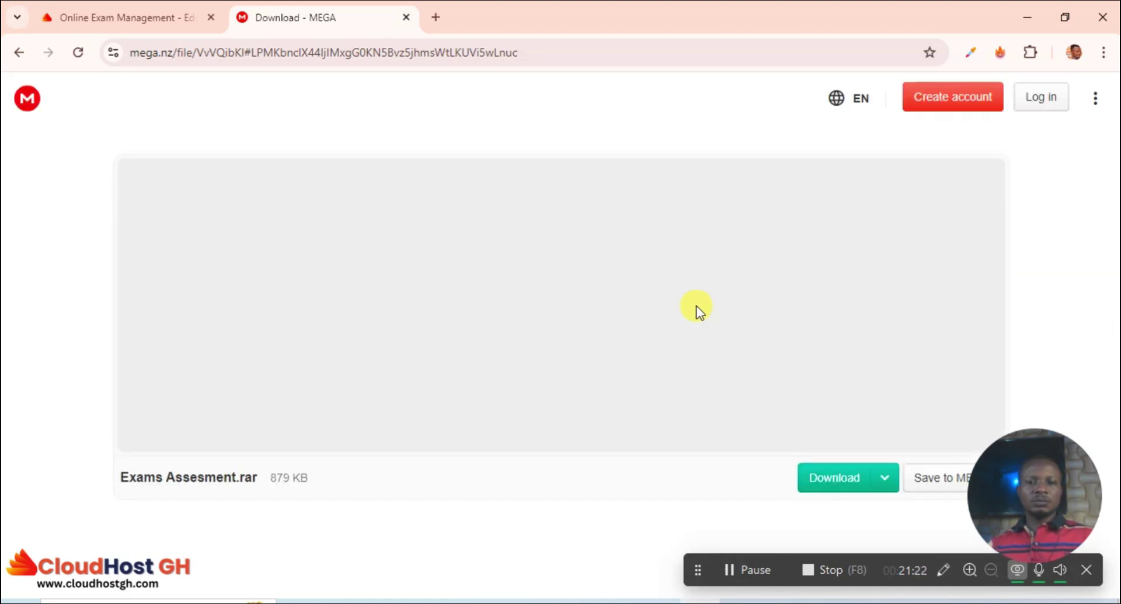
left_click(840, 475)
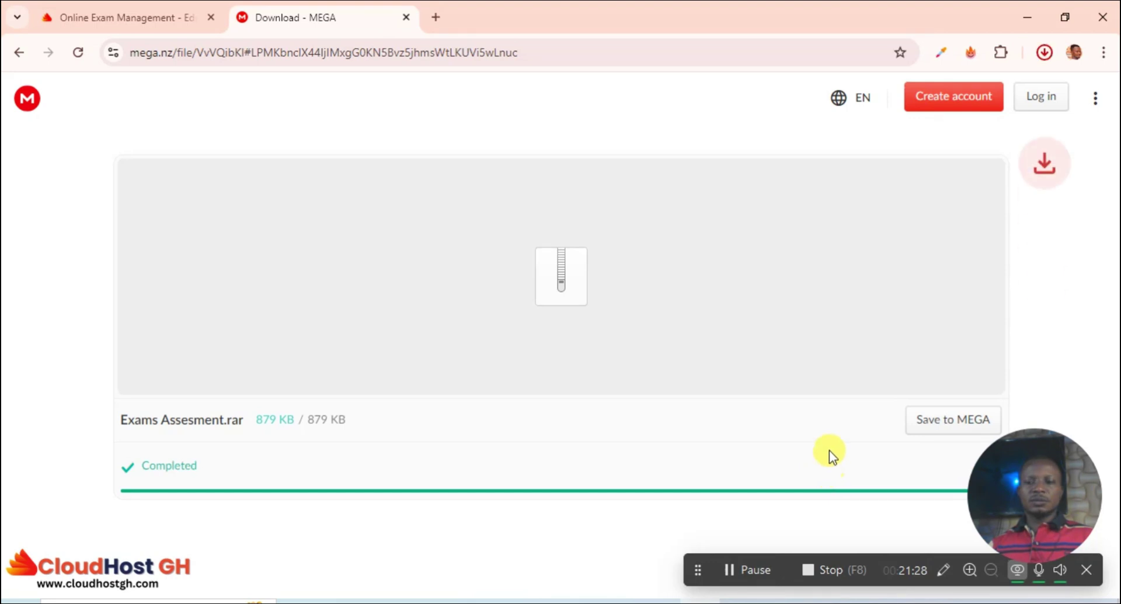
left_click(1037, 56)
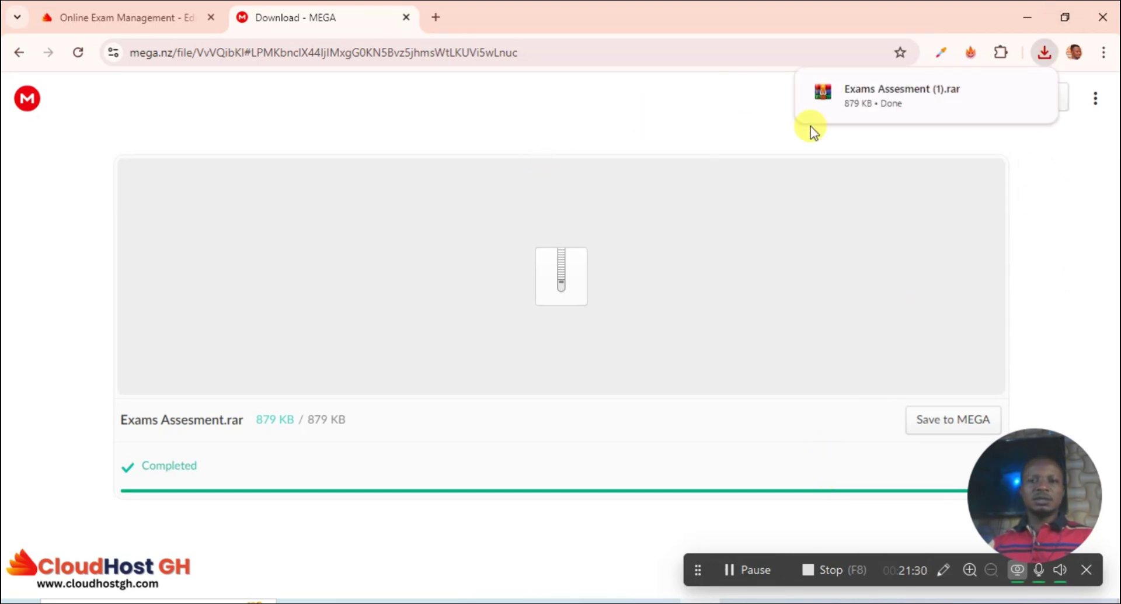
left_click(406, 18)
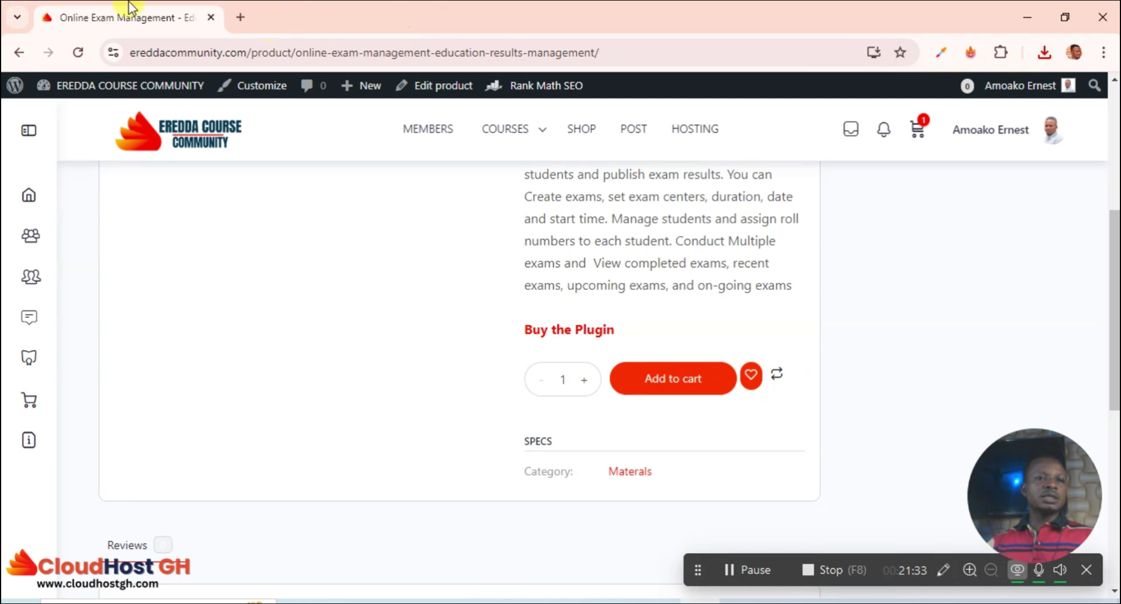
Follow the product page's "Buy the Plugin" link to weblizar.com and find Online Exam Management among its premium plugins.
left_click(557, 331)
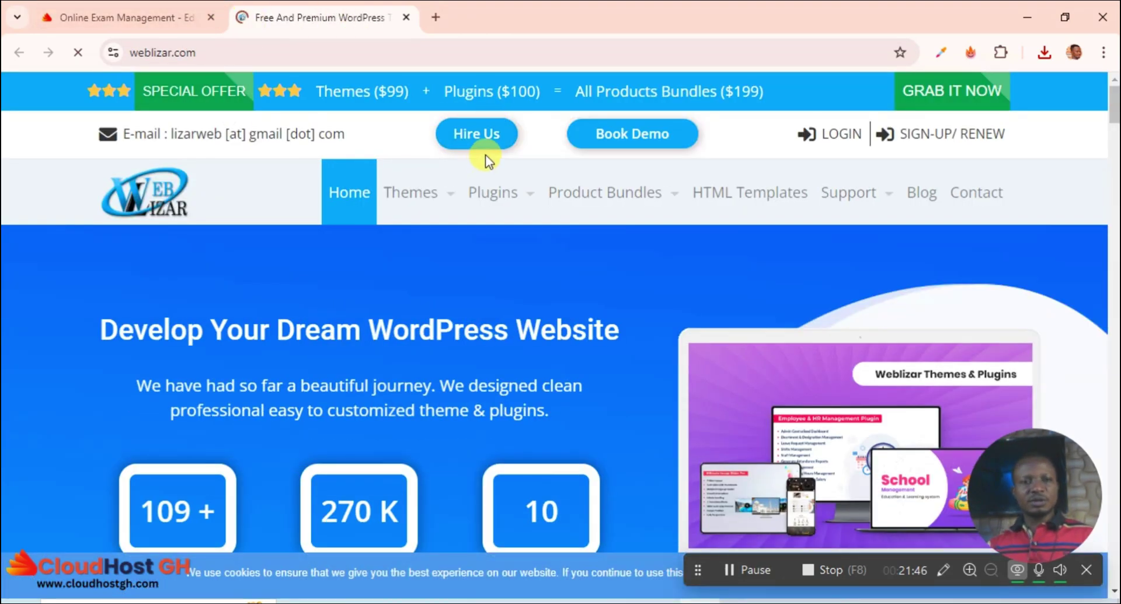
mouse_move(676, 204)
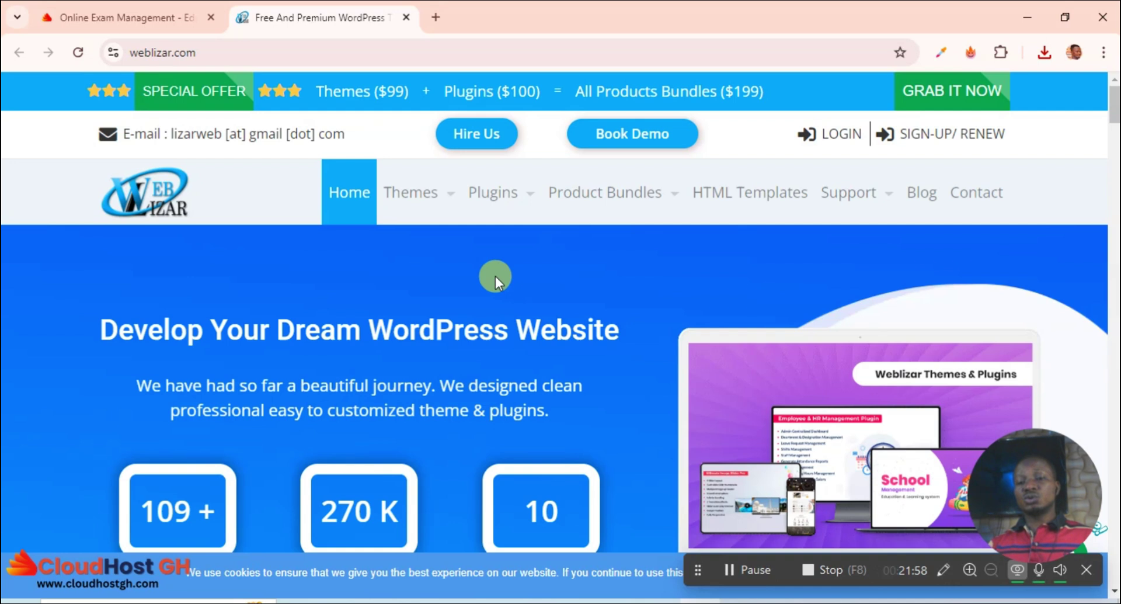
scroll(495, 276, "down", 5)
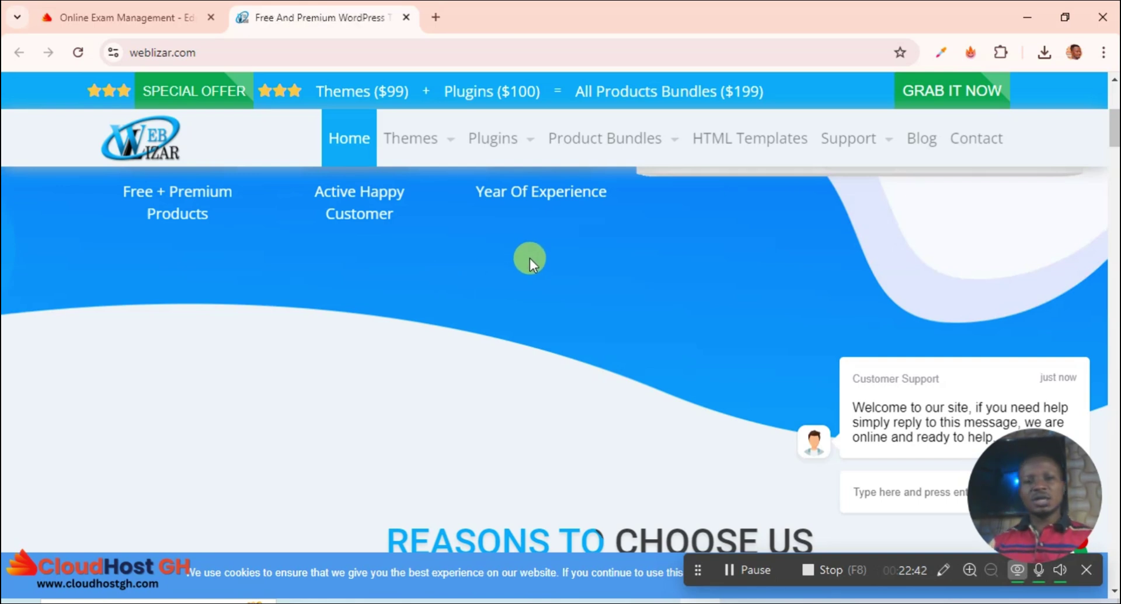
scroll(530, 266, "down", 8)
scroll(525, 260, "up", 8)
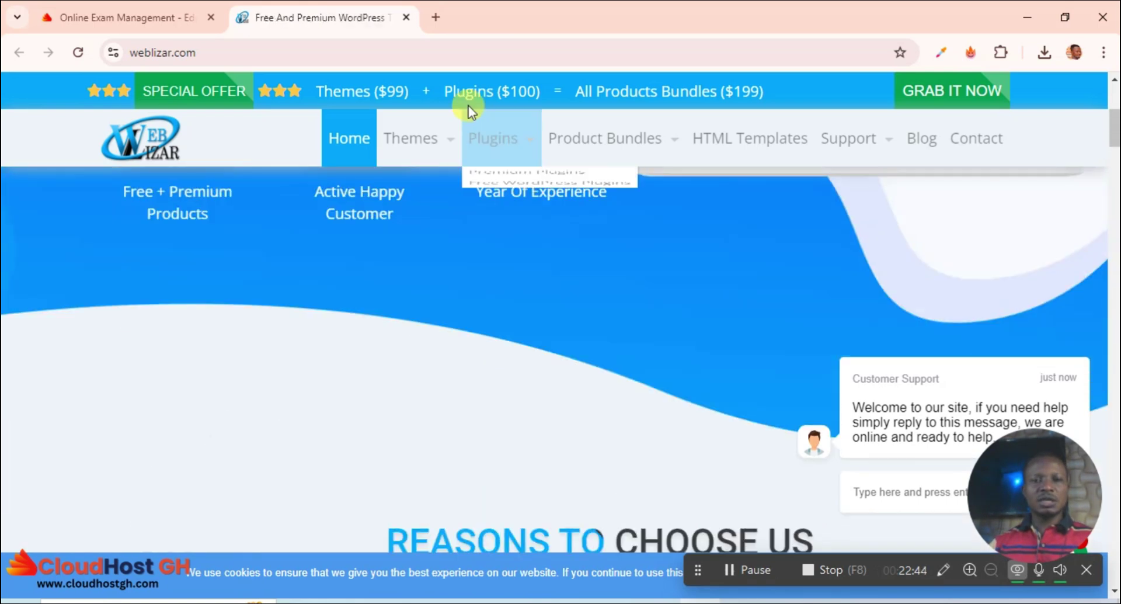
mouse_move(497, 140)
left_click(524, 188)
scroll(633, 251, "down", 5)
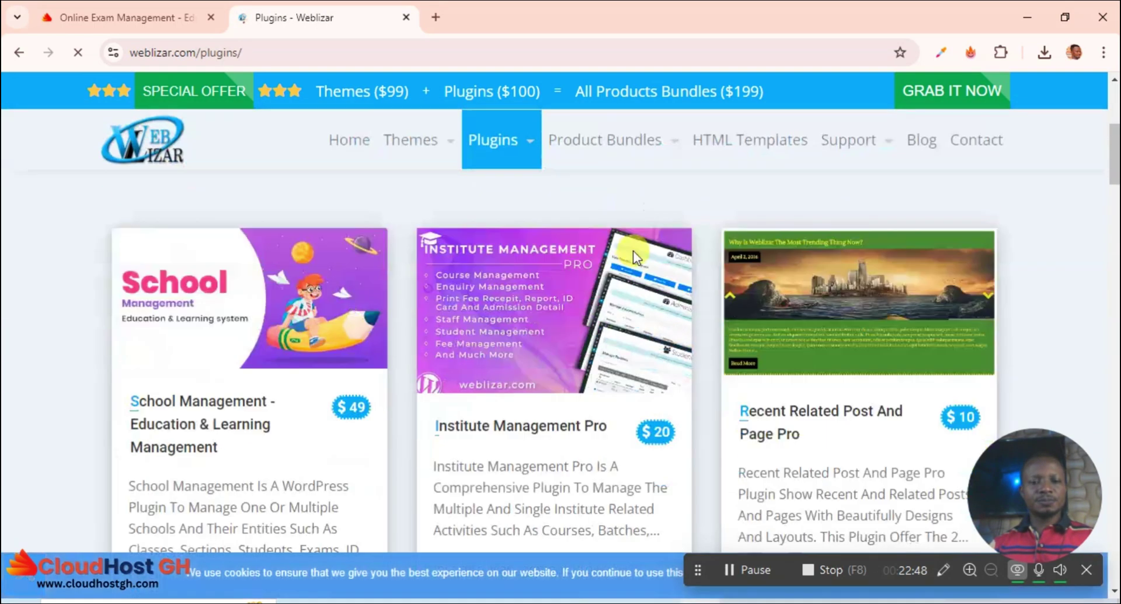
scroll(633, 250, "down", 5)
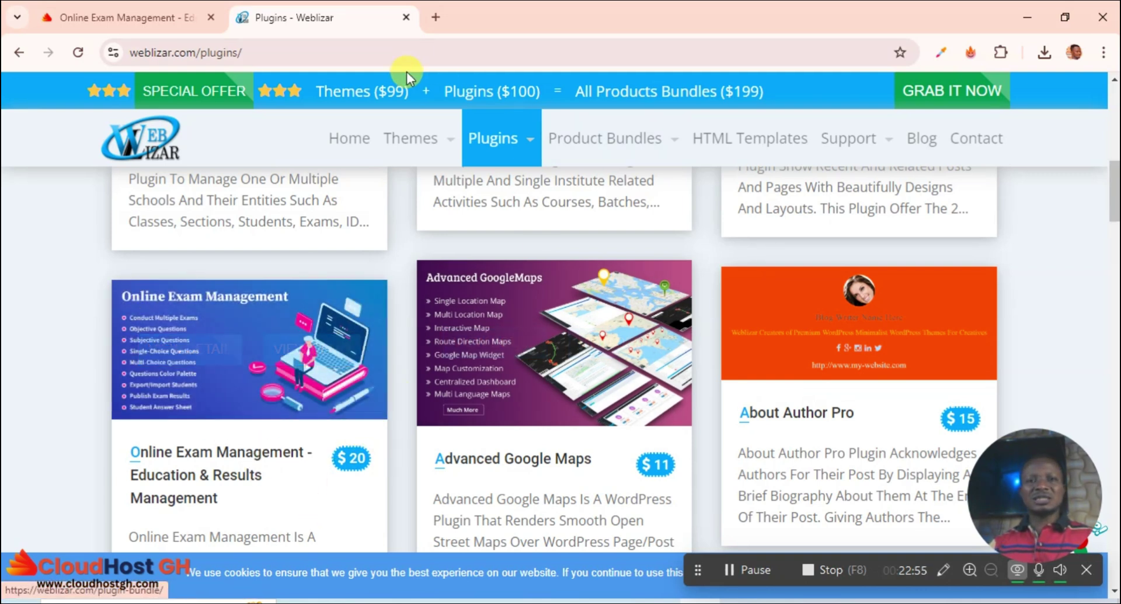
Search "dollar to cedi" in a new browser tab, convert 20 United States dollars to Ghanaian cedi, and close the tab.
left_click(435, 17)
type("doll")
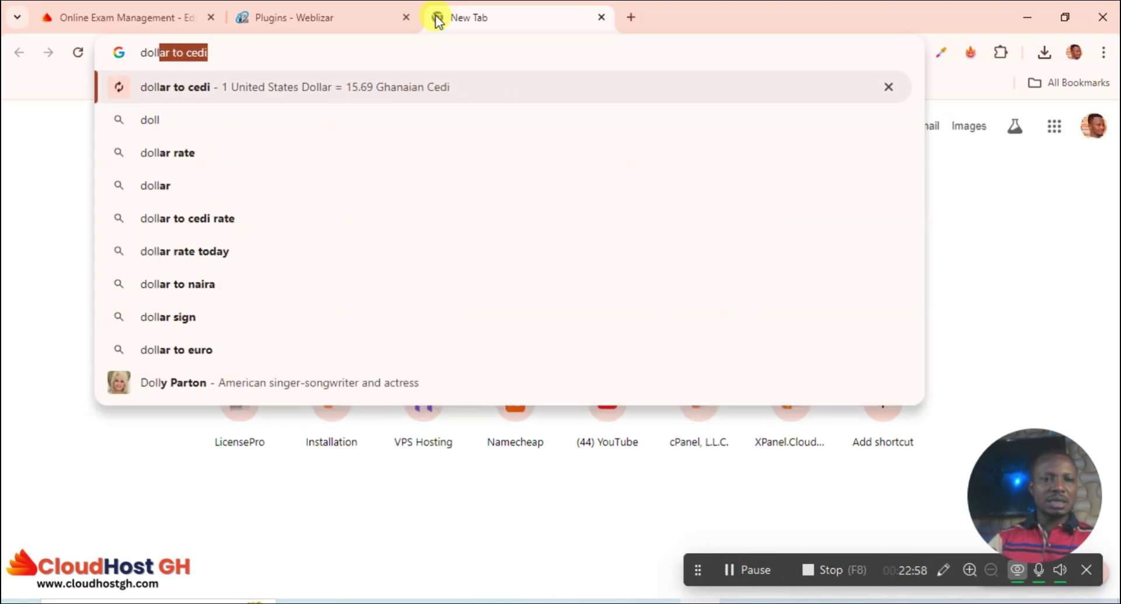
key("Return")
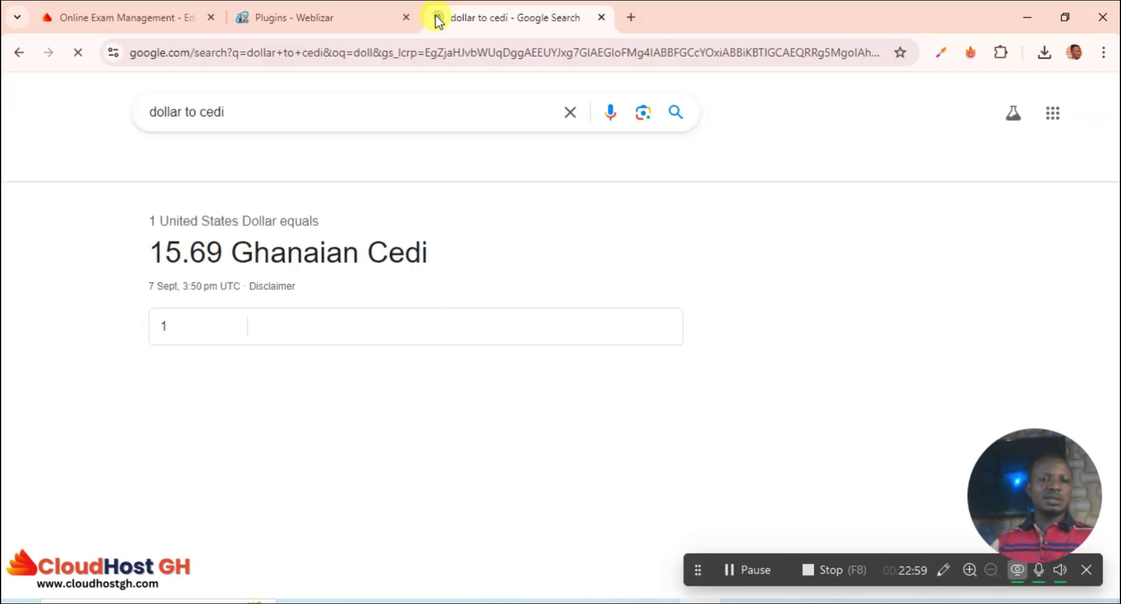
left_click(232, 358)
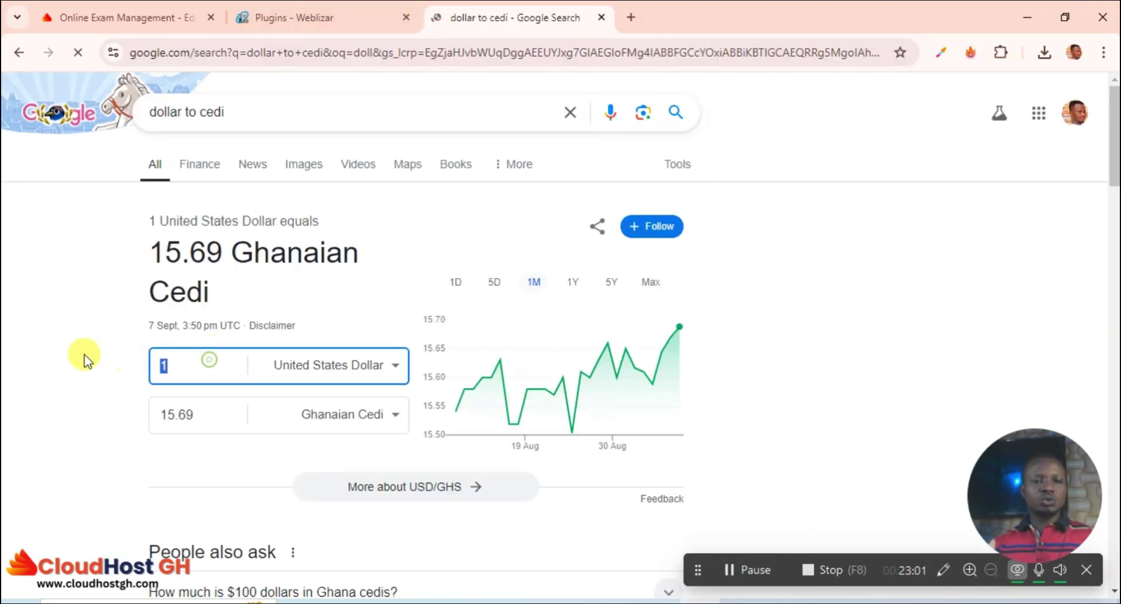
type("20")
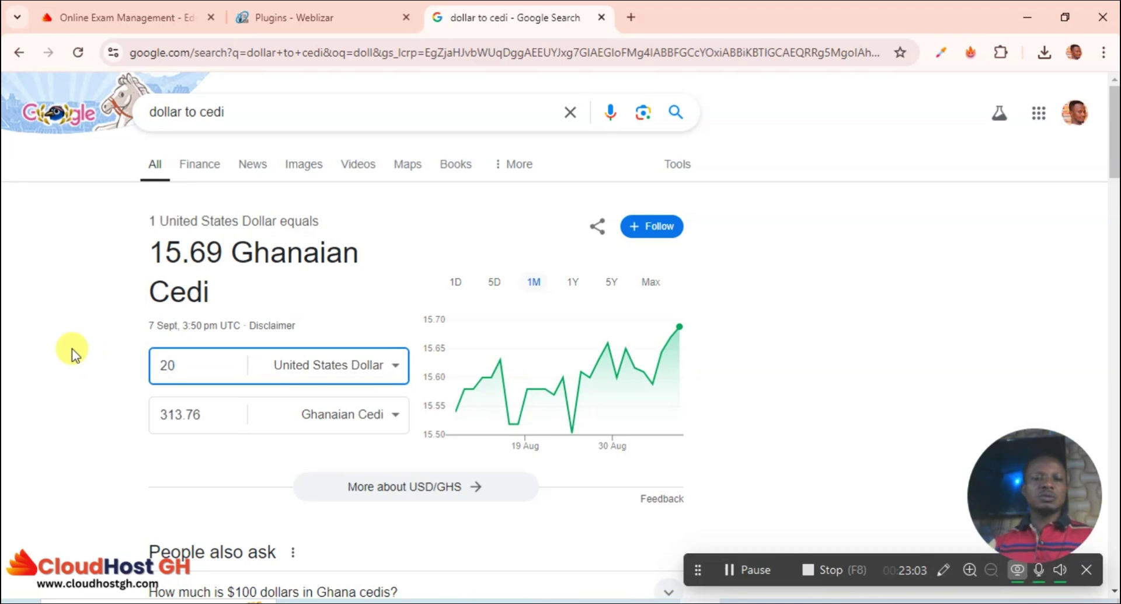
left_click(94, 276)
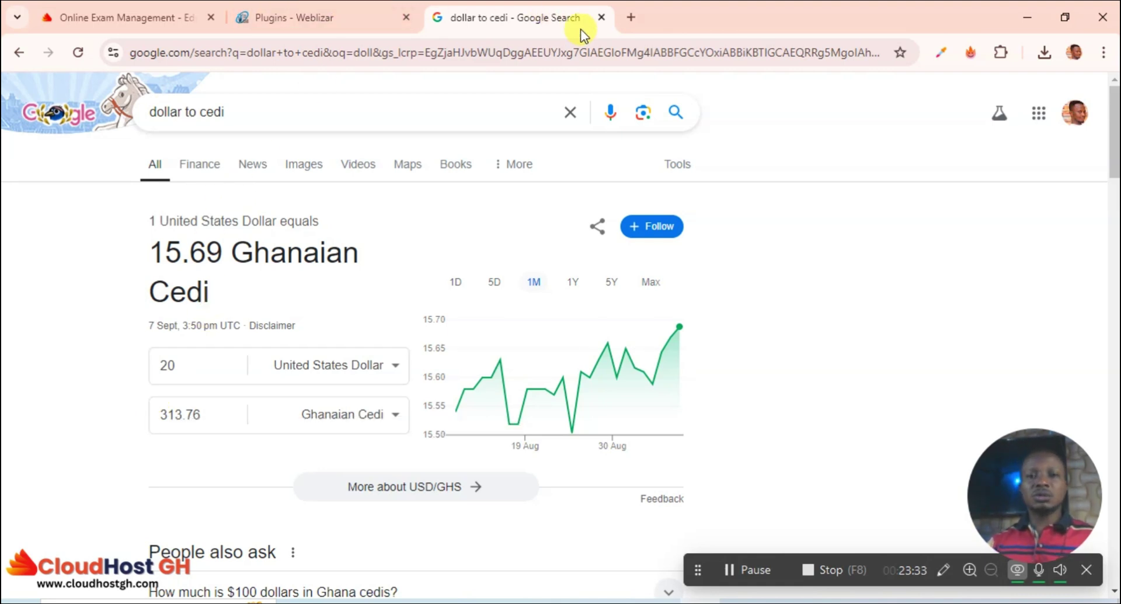
left_click(601, 17)
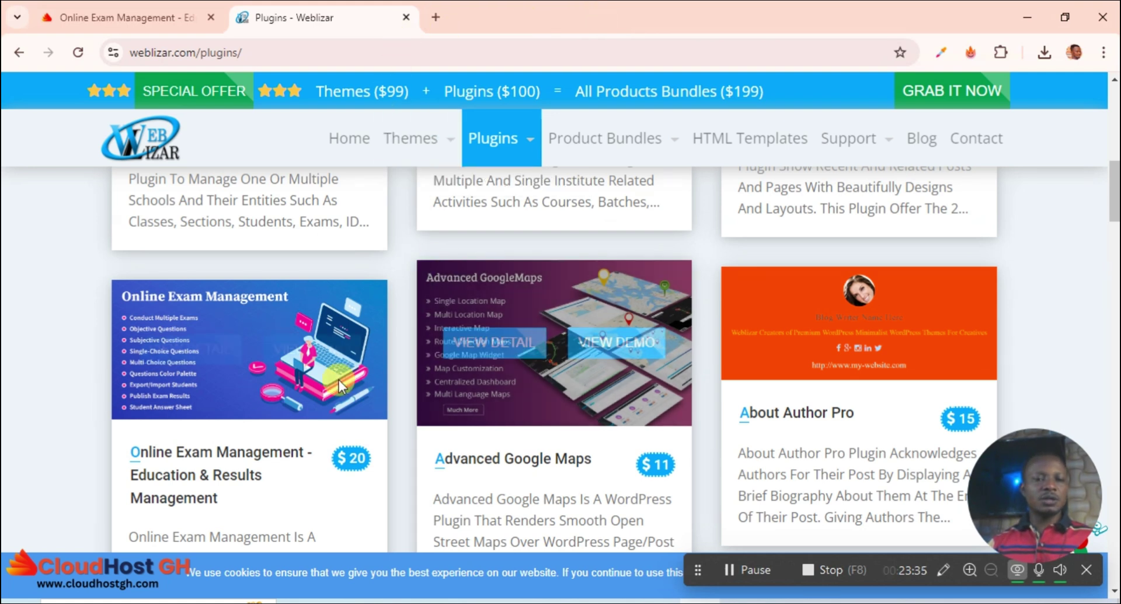
Open the detail page of the Online Exam Management plugin and view its purchase section.
mouse_move(302, 374)
left_click(240, 451)
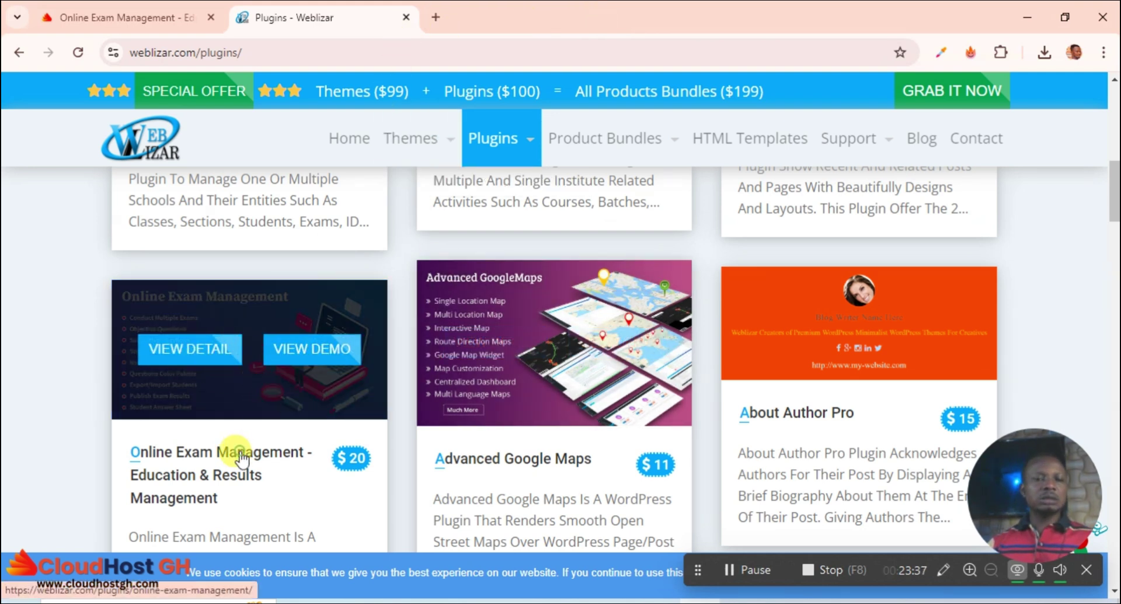
scroll(532, 327, "down", 10)
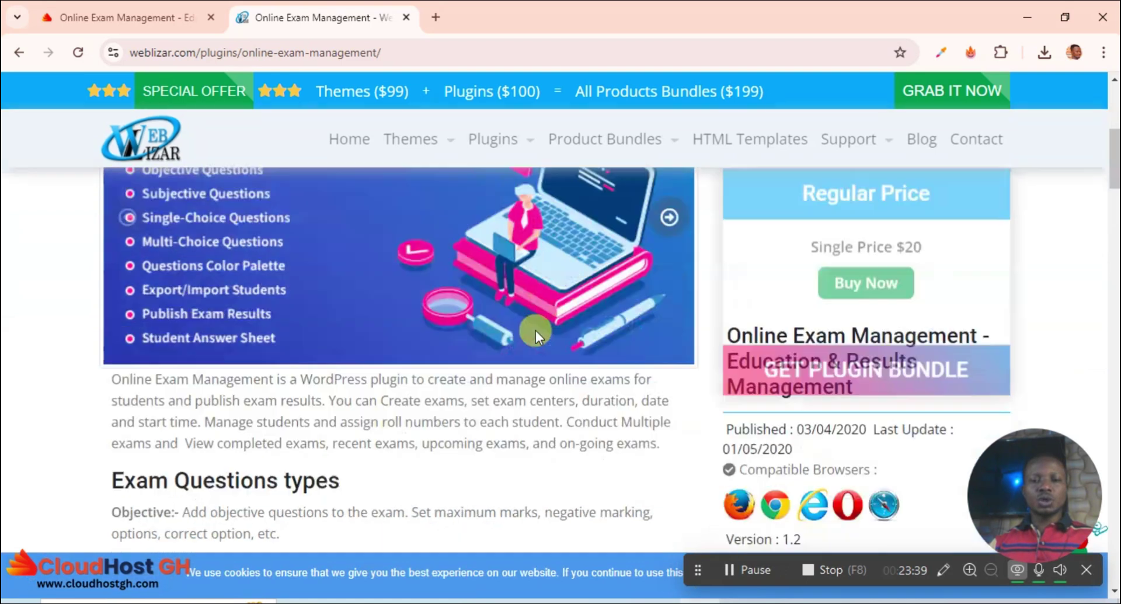
scroll(790, 336, "up", 5)
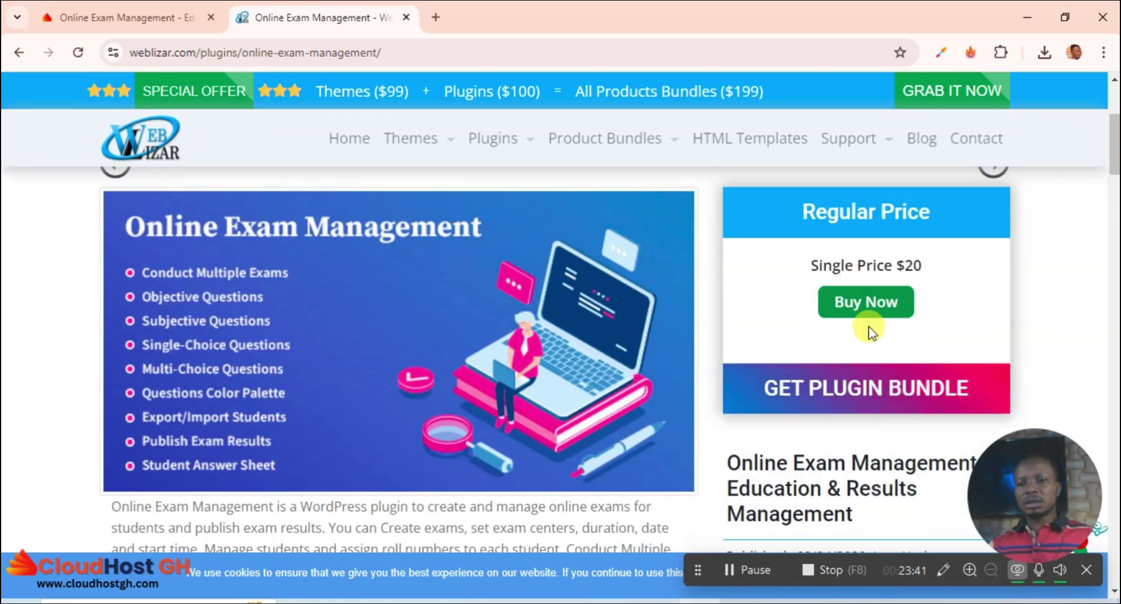
Open the plugin's purchase form and examine its membership types, payment systems and account fields.
left_click(847, 322)
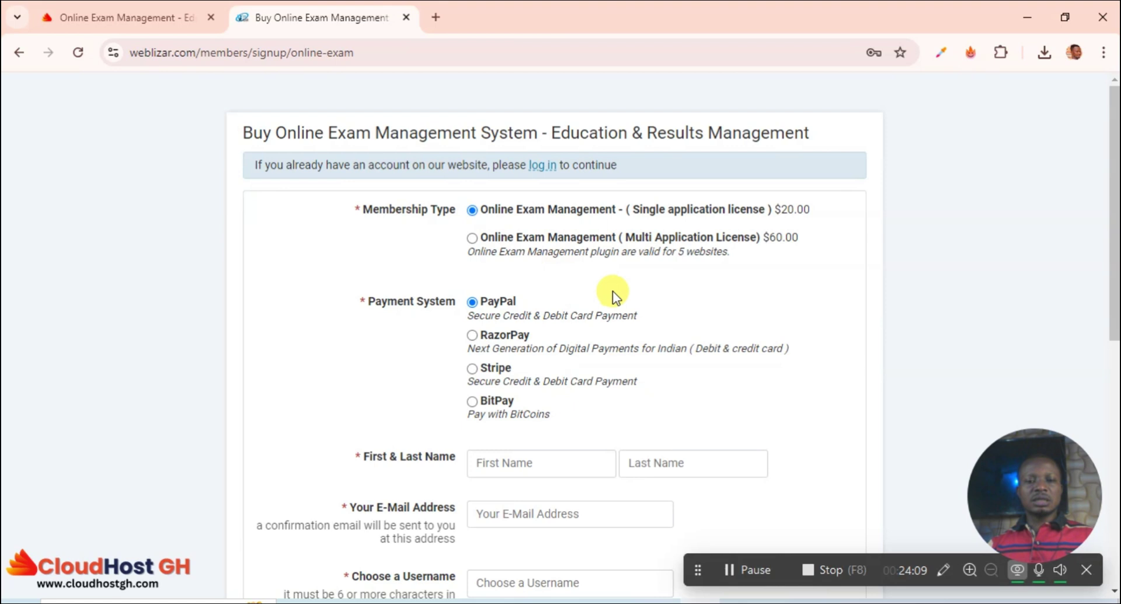
scroll(612, 290, "down", 7)
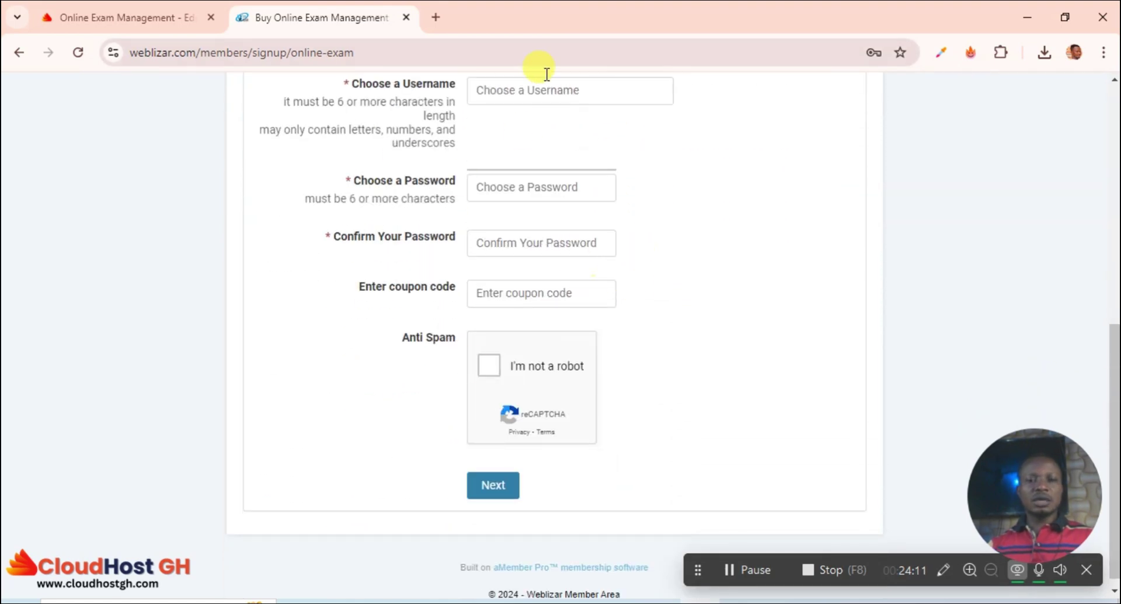
scroll(513, 138, "up", 4)
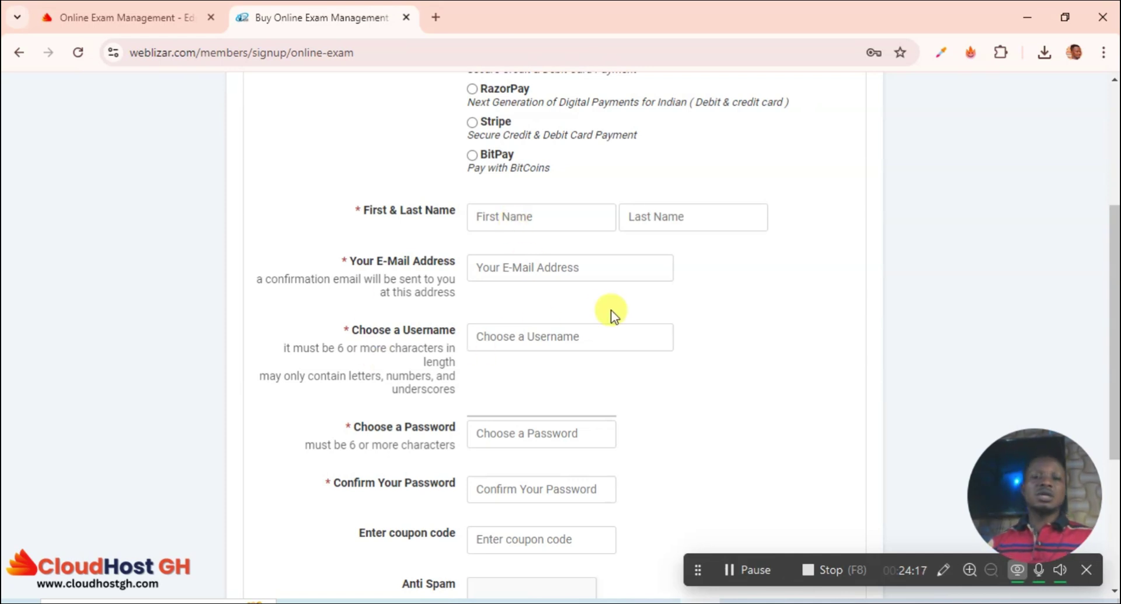
scroll(622, 245, "up", 5)
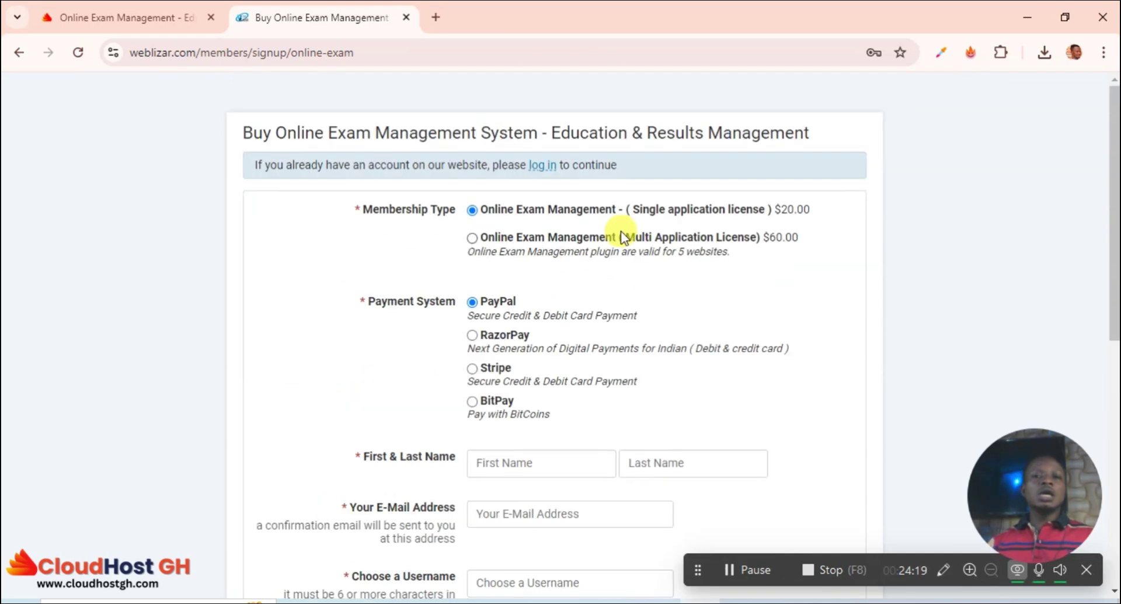
Go back to the plugin page and log in to the existing Weblizar member account with the saved credentials.
left_click(19, 54)
scroll(899, 198, "up", 4)
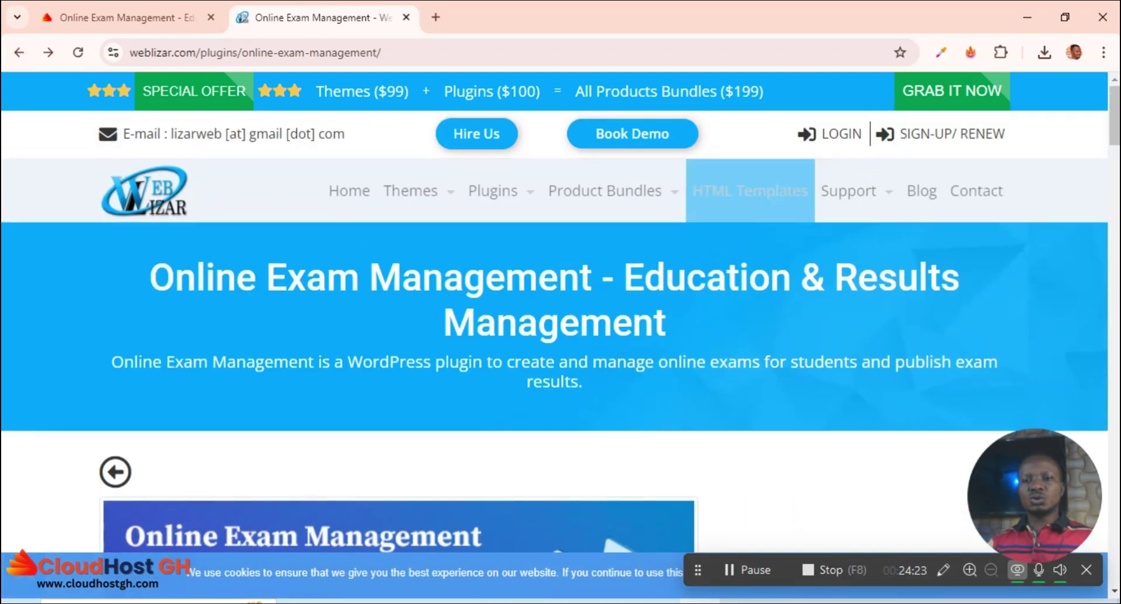
left_click(836, 134)
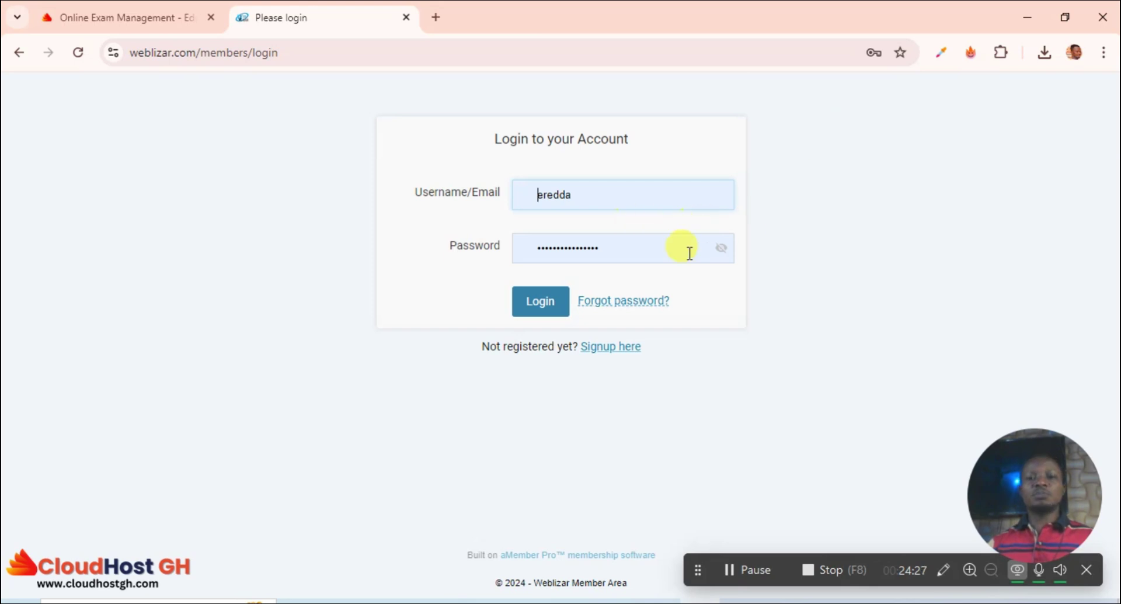
left_click(536, 299)
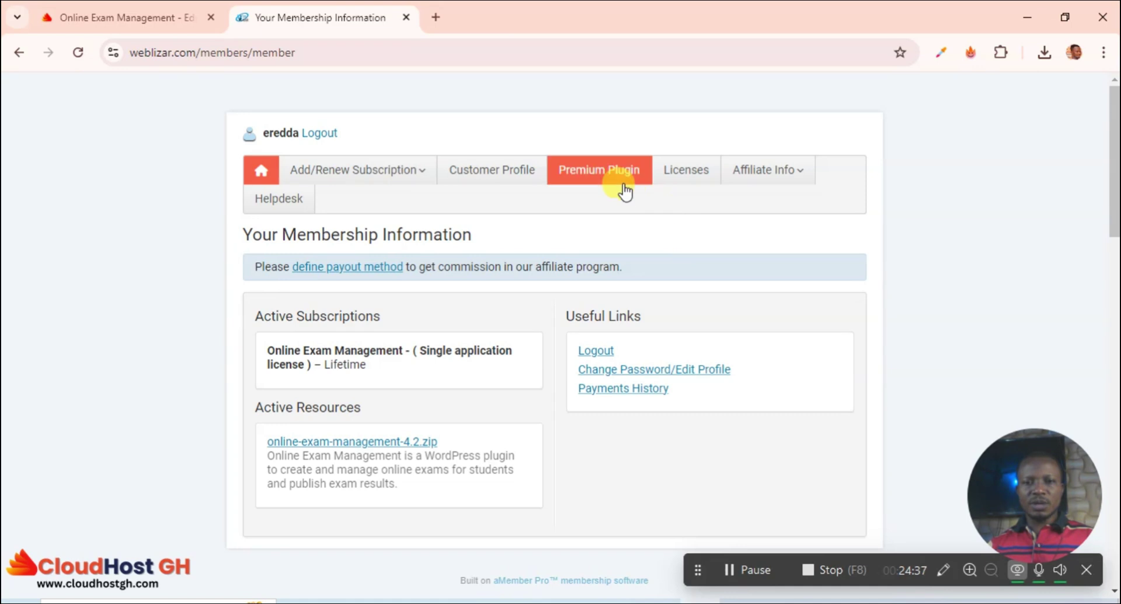
Download online-exam-management-4.2.zip from the member area's premium plugins, and switch to the browser window showing the WordPress site's installed plugins.
left_click(607, 172)
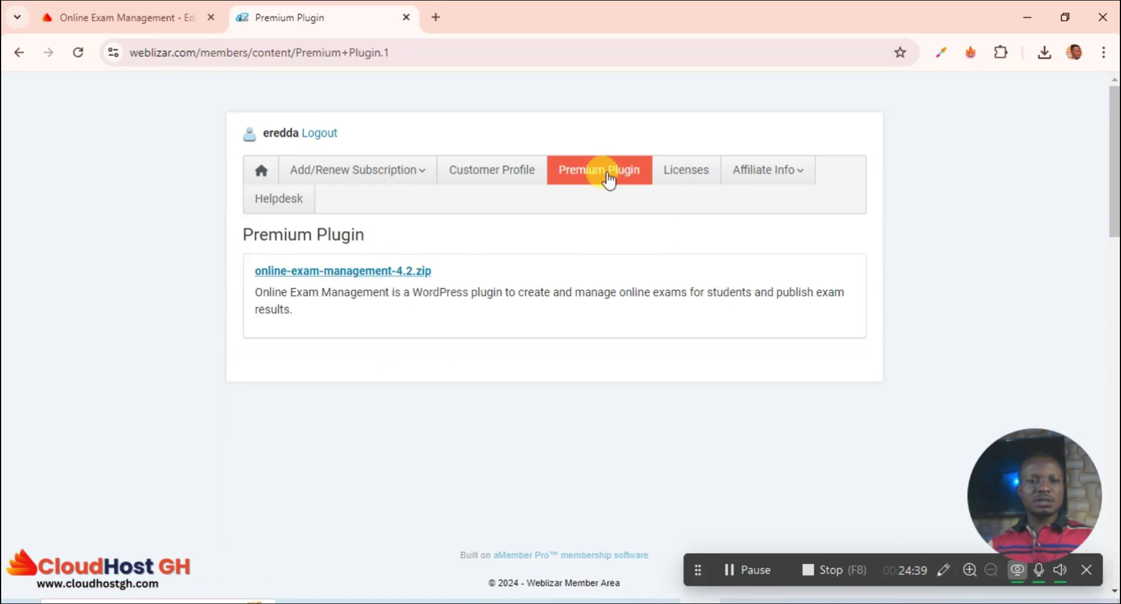
left_click(357, 275)
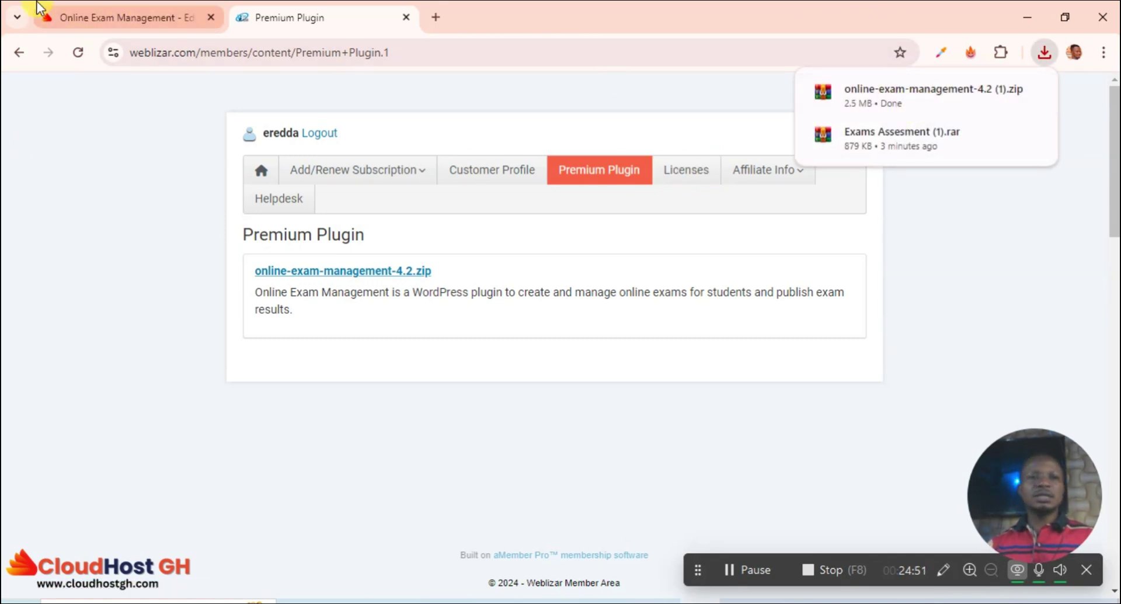
left_click(121, 9)
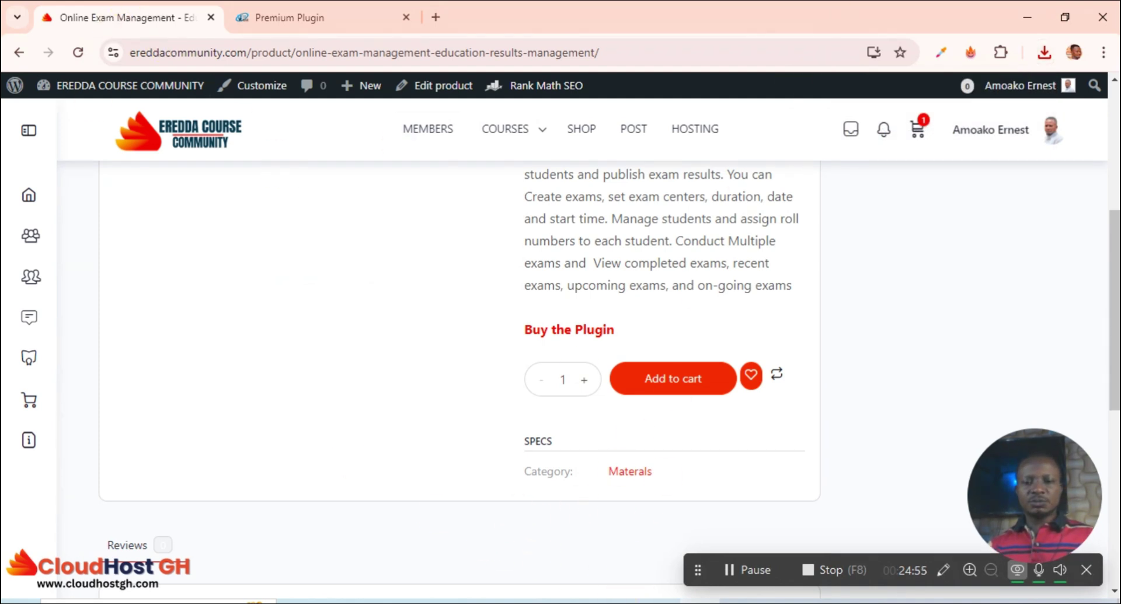
key("alt+Tab")
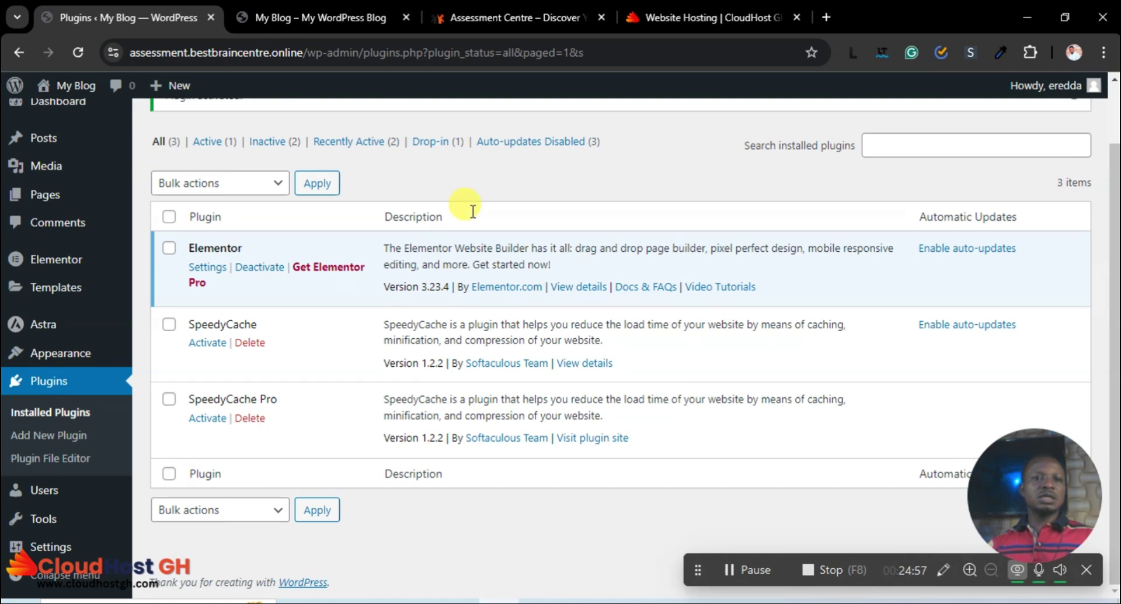
Choose online-exam-management-4.2 (1).zip from the Downloads folder as the file for a new plugin upload.
scroll(402, 280, "up", 2)
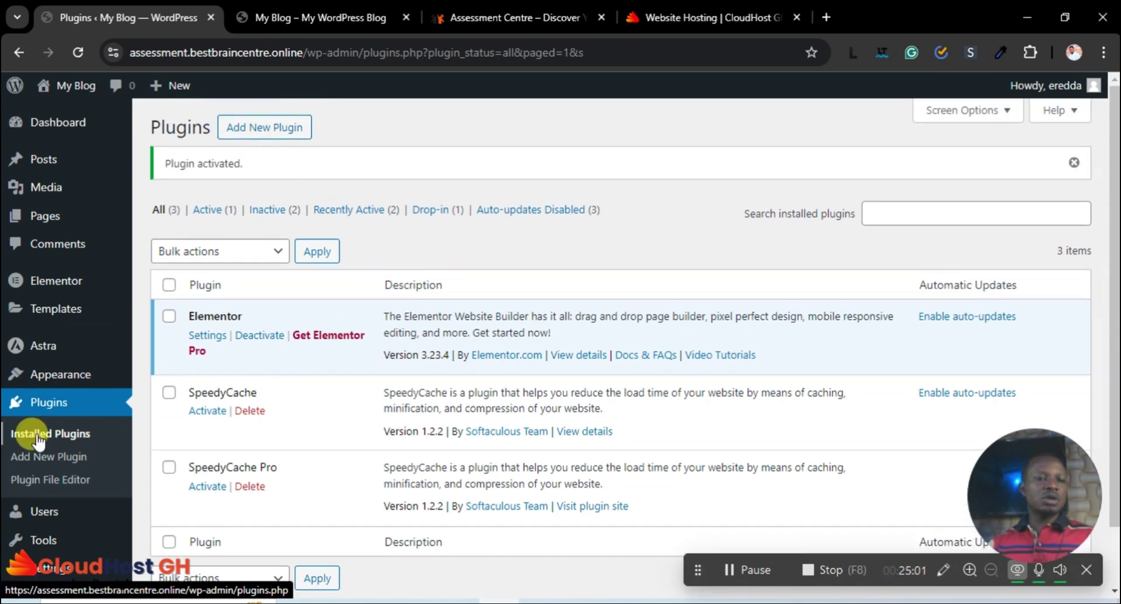
left_click(270, 136)
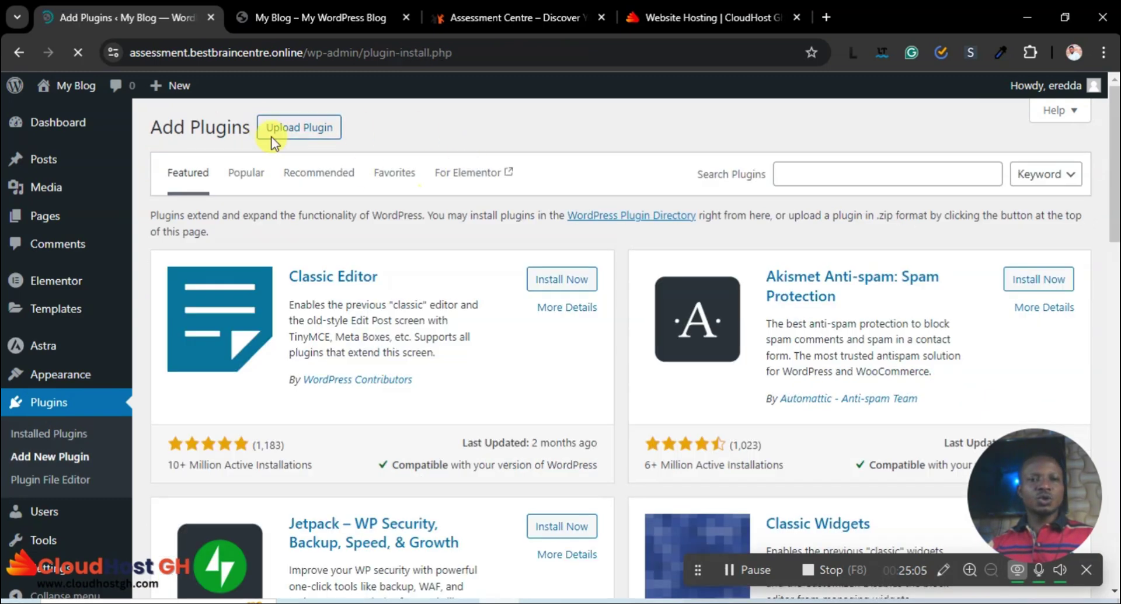
left_click(300, 127)
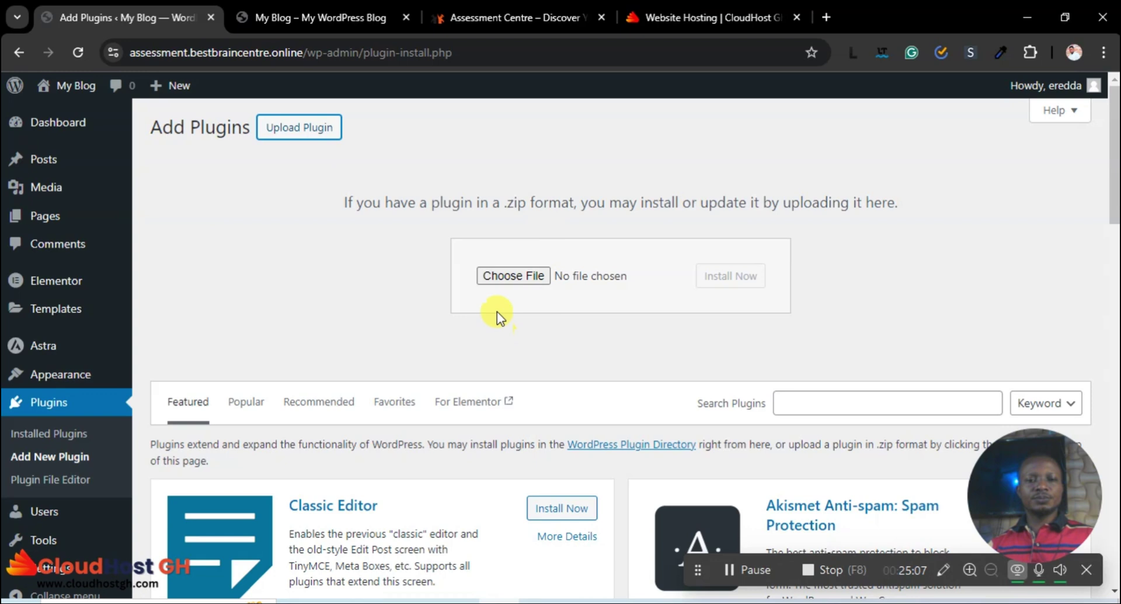
left_click(505, 279)
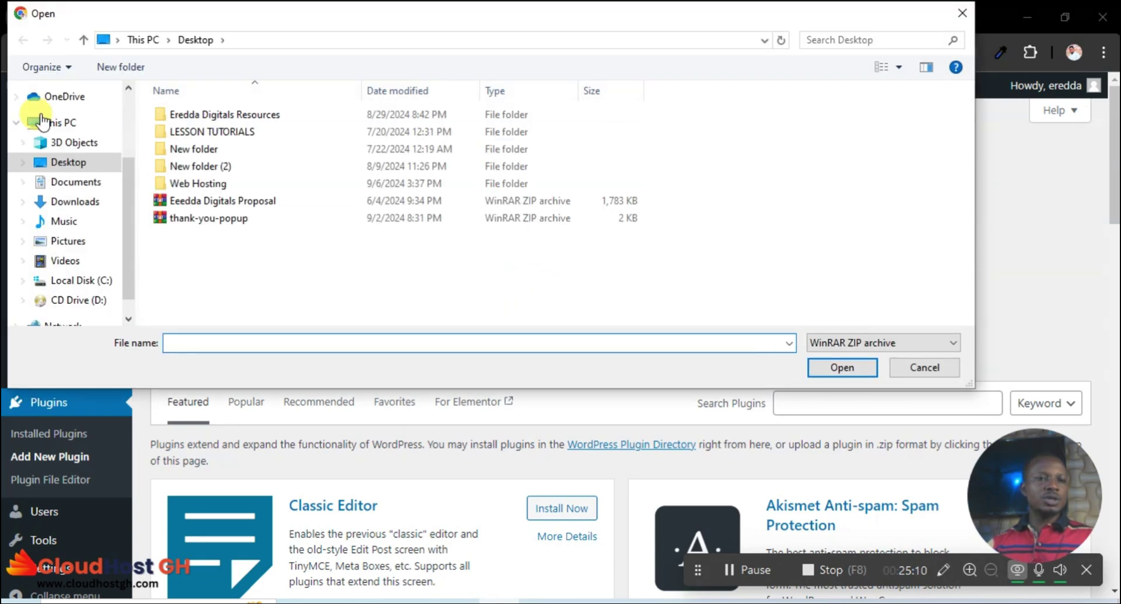
left_click(109, 201)
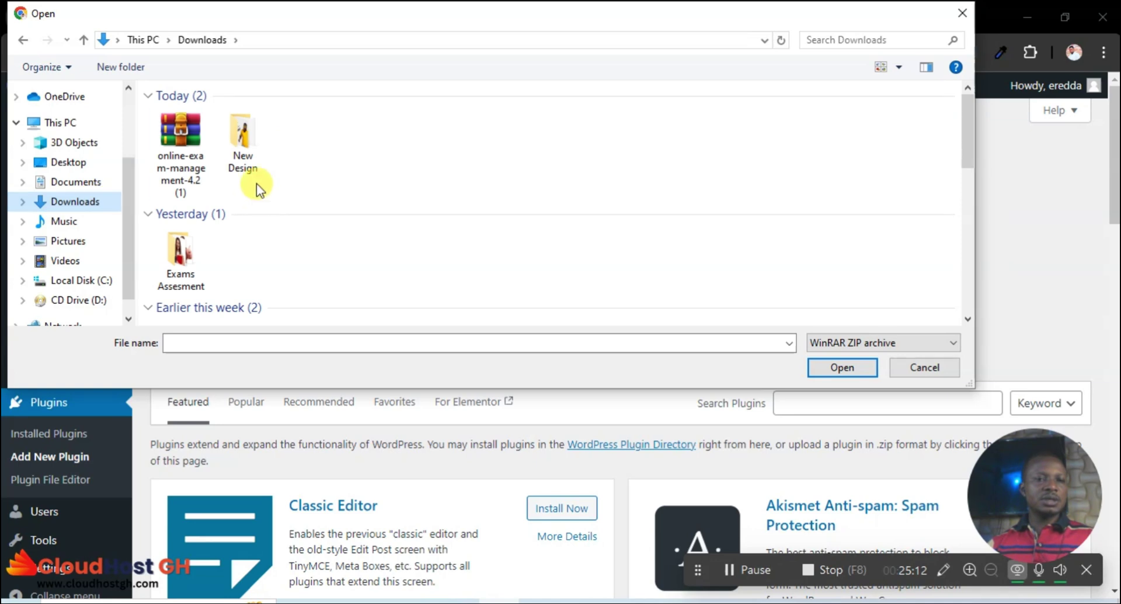
left_click(185, 160)
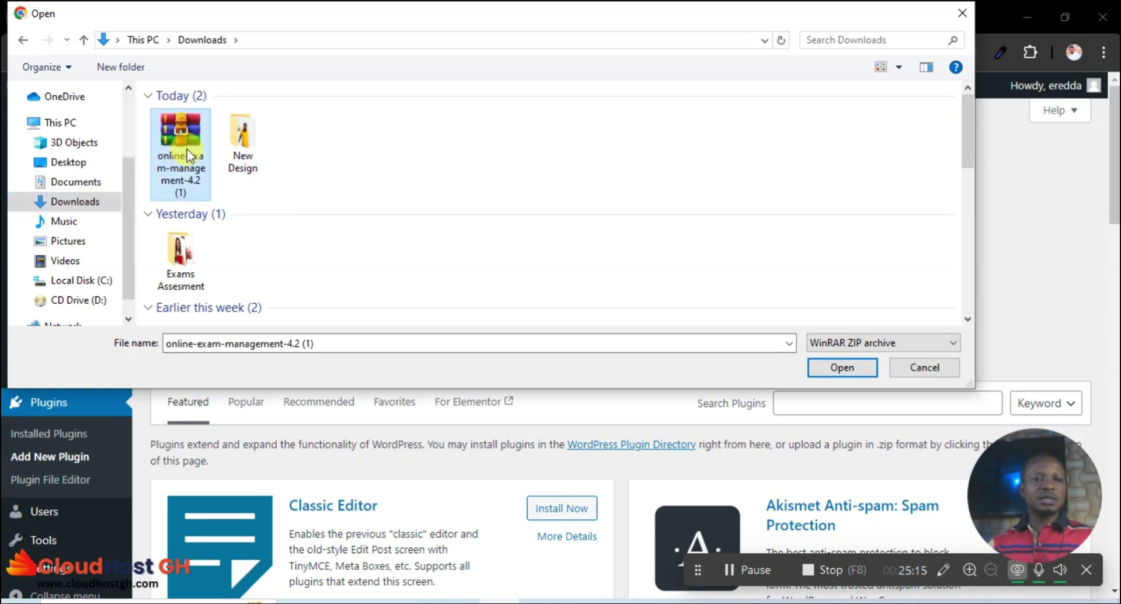
left_click(829, 365)
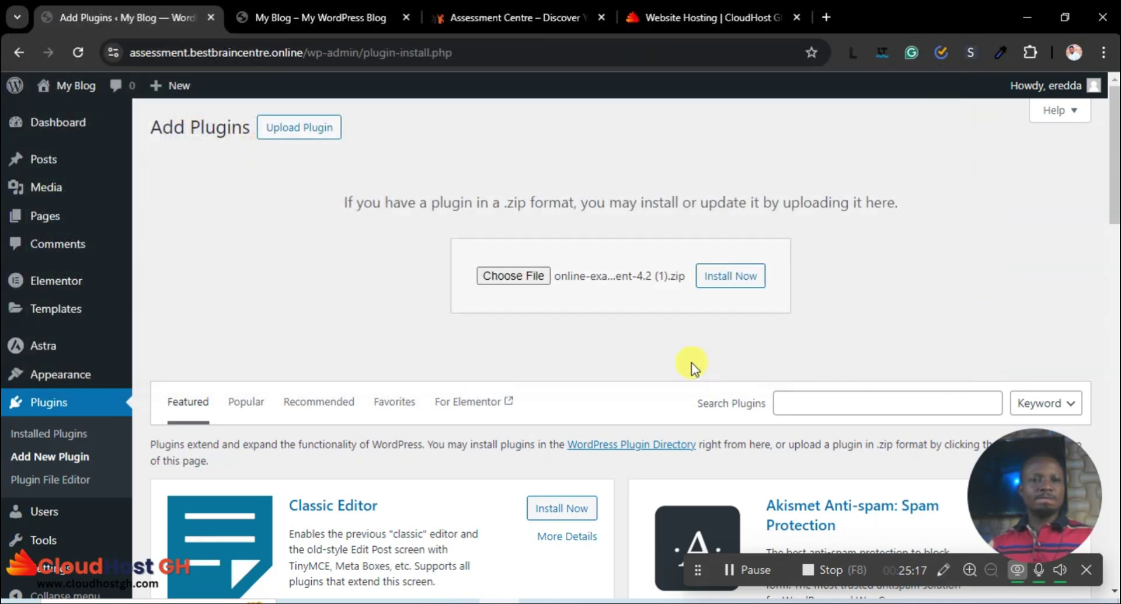
Install the uploaded Online Exam Management plugin and activate it on the site.
left_click(725, 279)
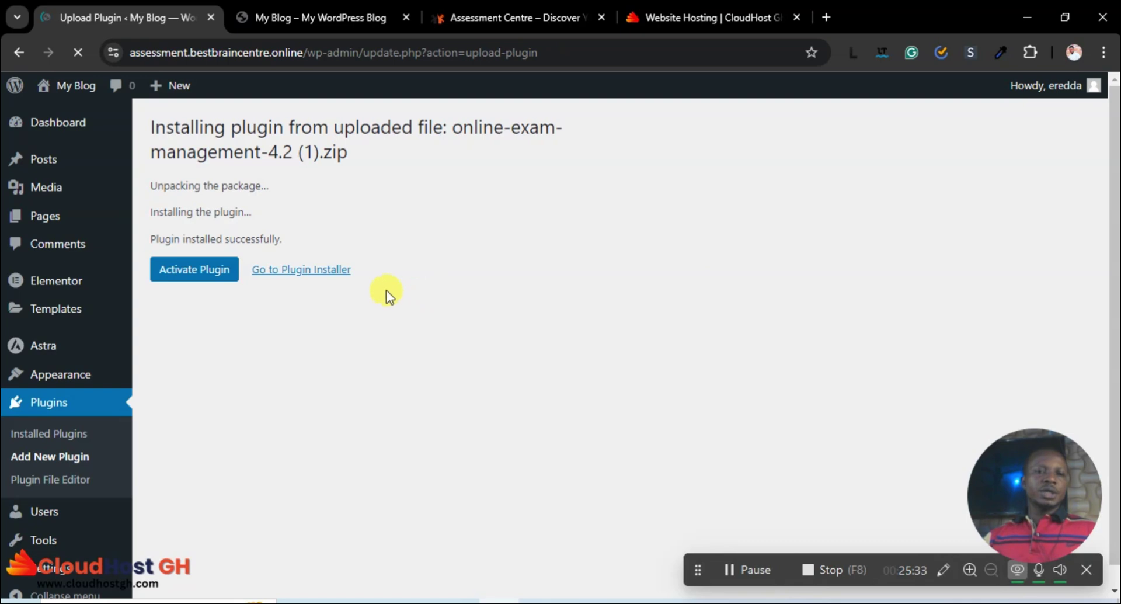
left_click(201, 286)
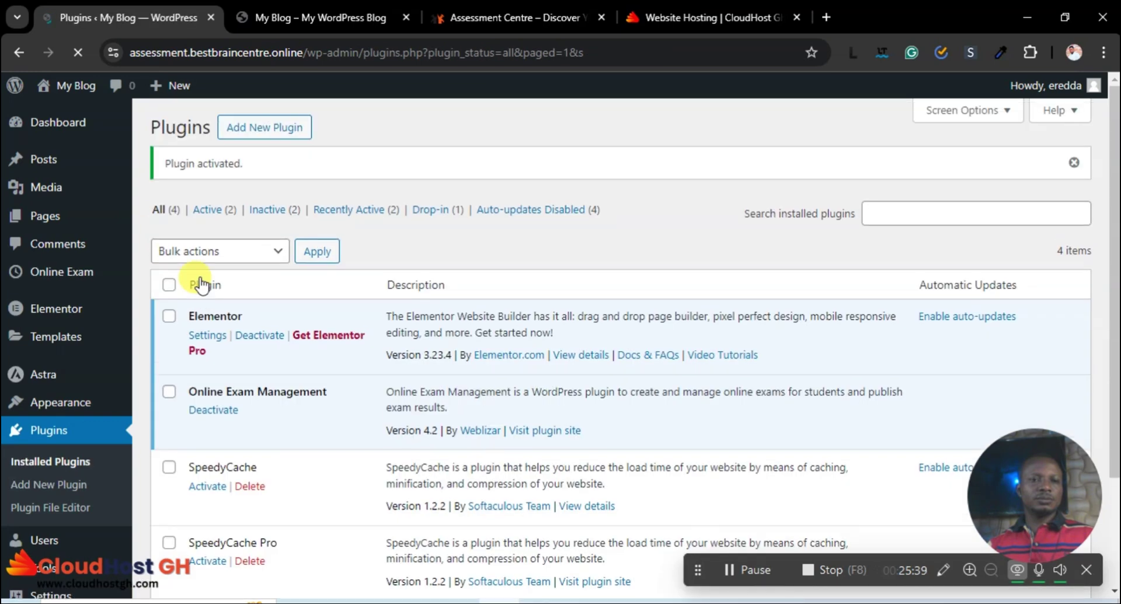
scroll(388, 303, "down", 1)
scroll(388, 303, "down", 1)
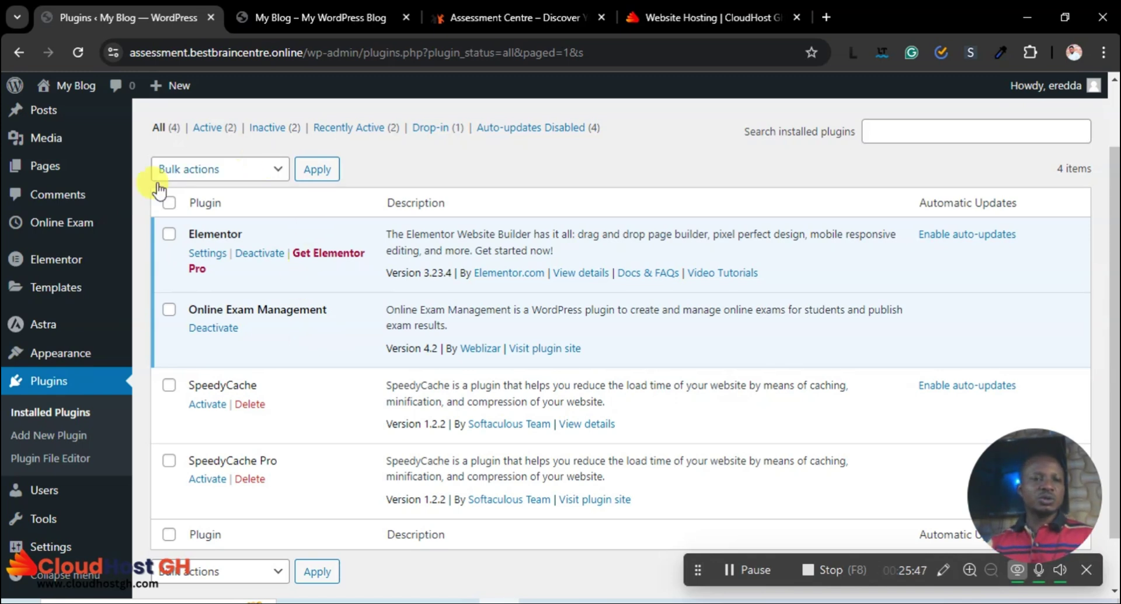
Open the Online Exam plugin's licence page and review its licence key form.
left_click(83, 225)
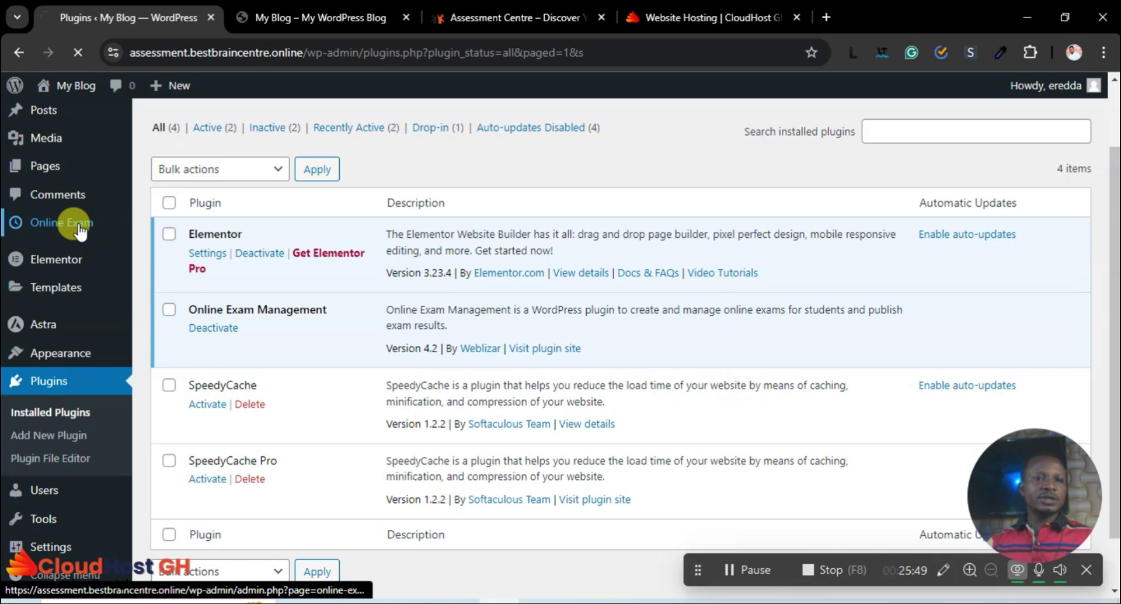
scroll(570, 347, "down", 3)
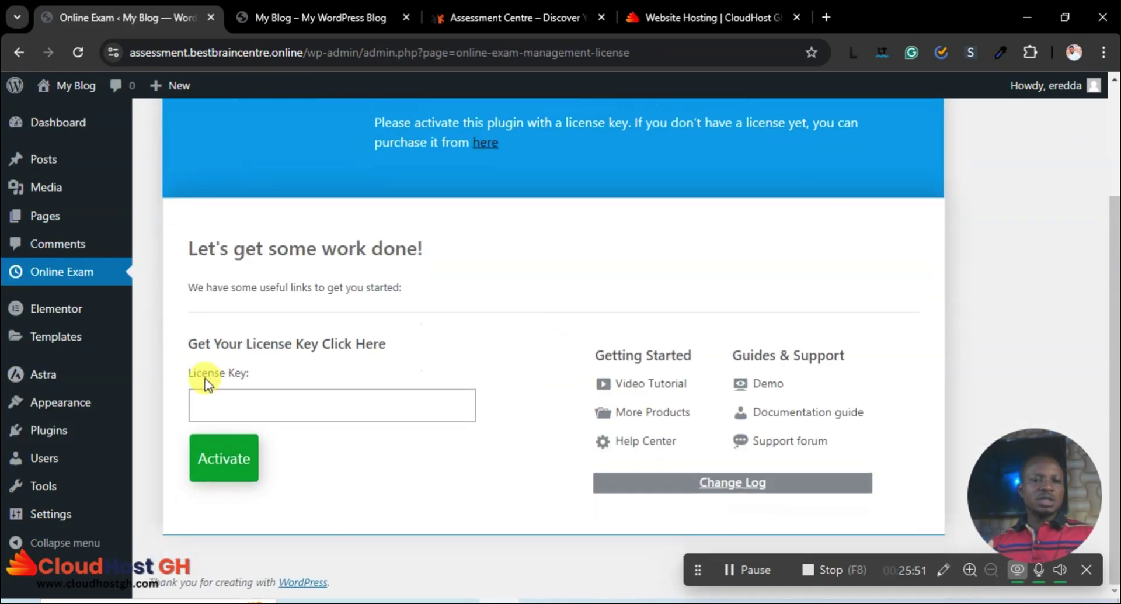
scroll(292, 216, "up", 3)
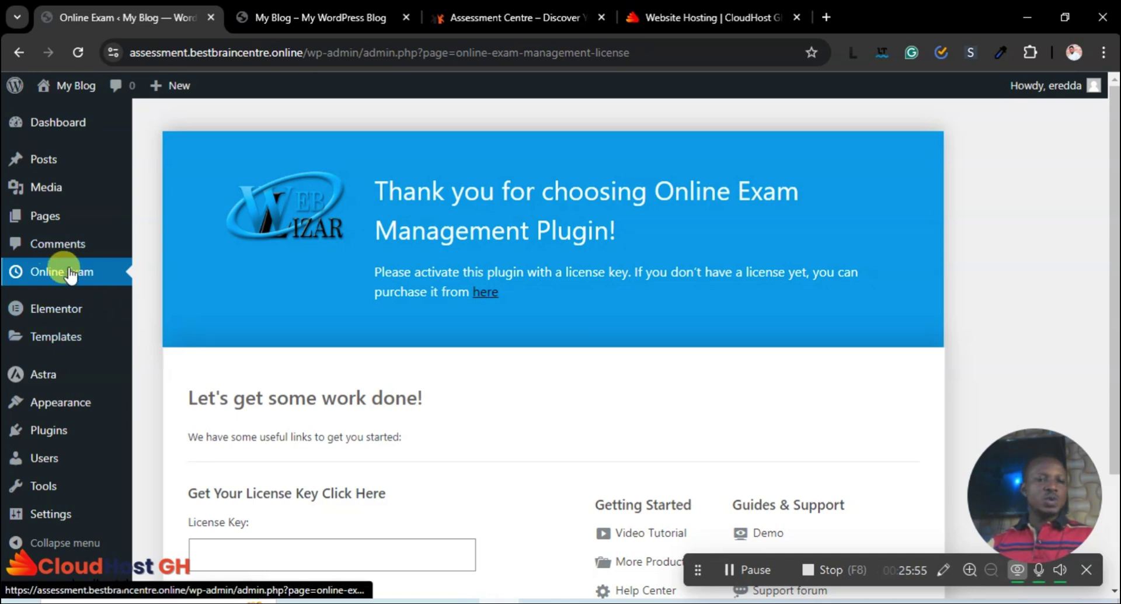
scroll(448, 435, "down", 2)
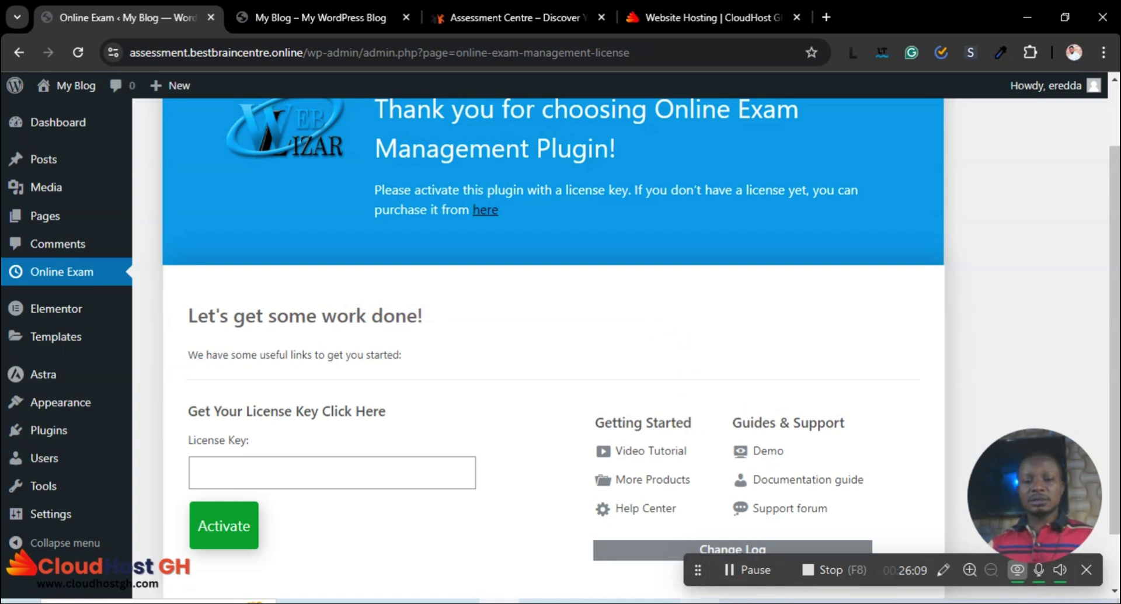
Switch to the browser window with the Weblizar member area, open its licences section and copy the plugin's licence key.
mouse_move(699, 601)
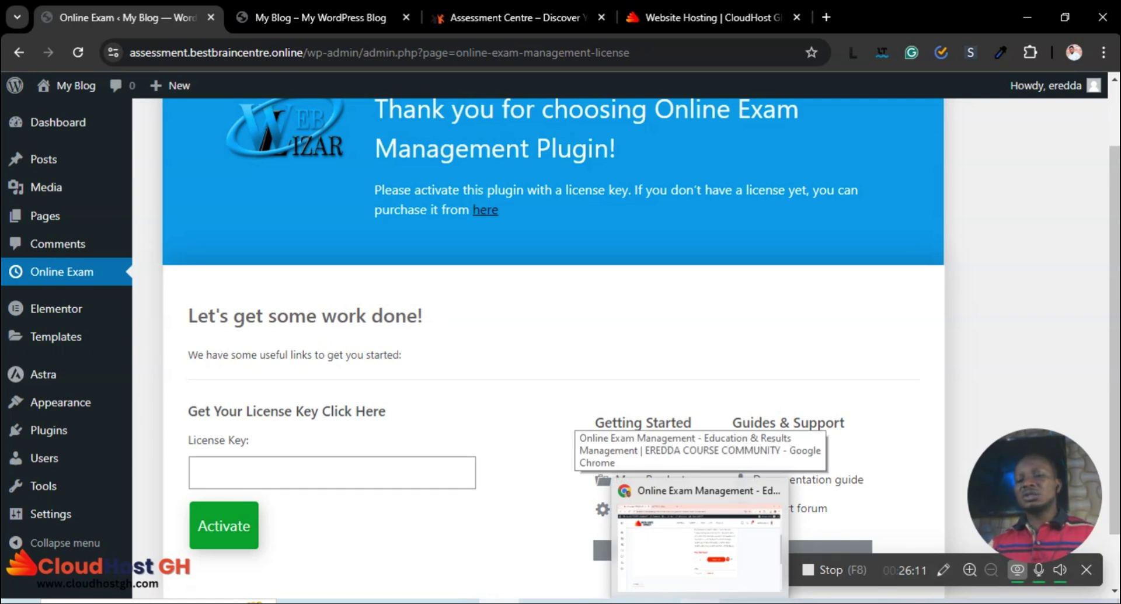
left_click(699, 543)
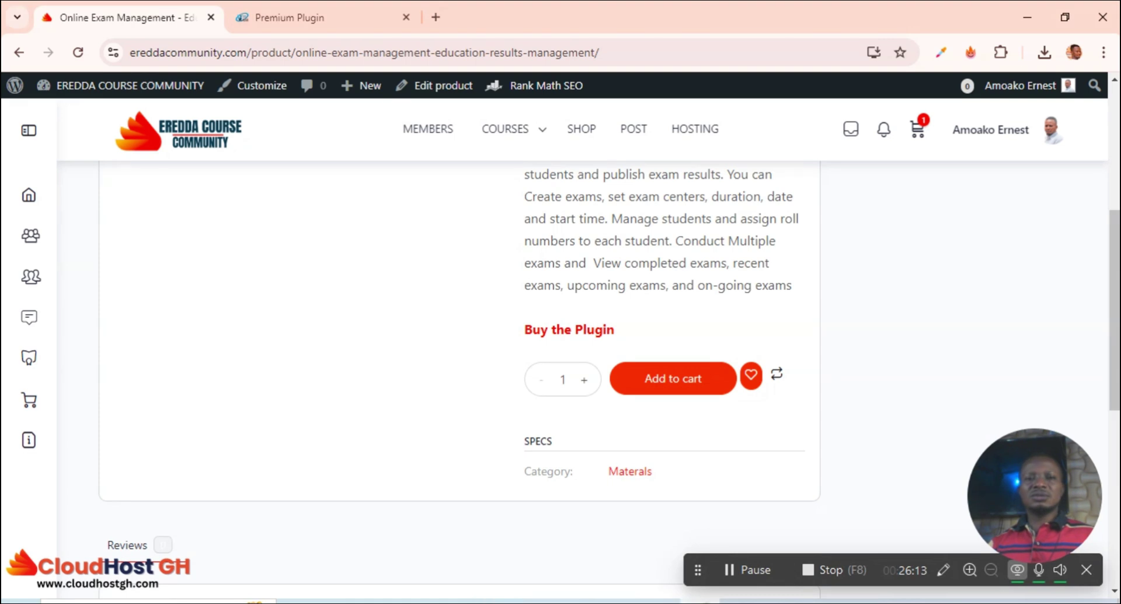
left_click(286, 12)
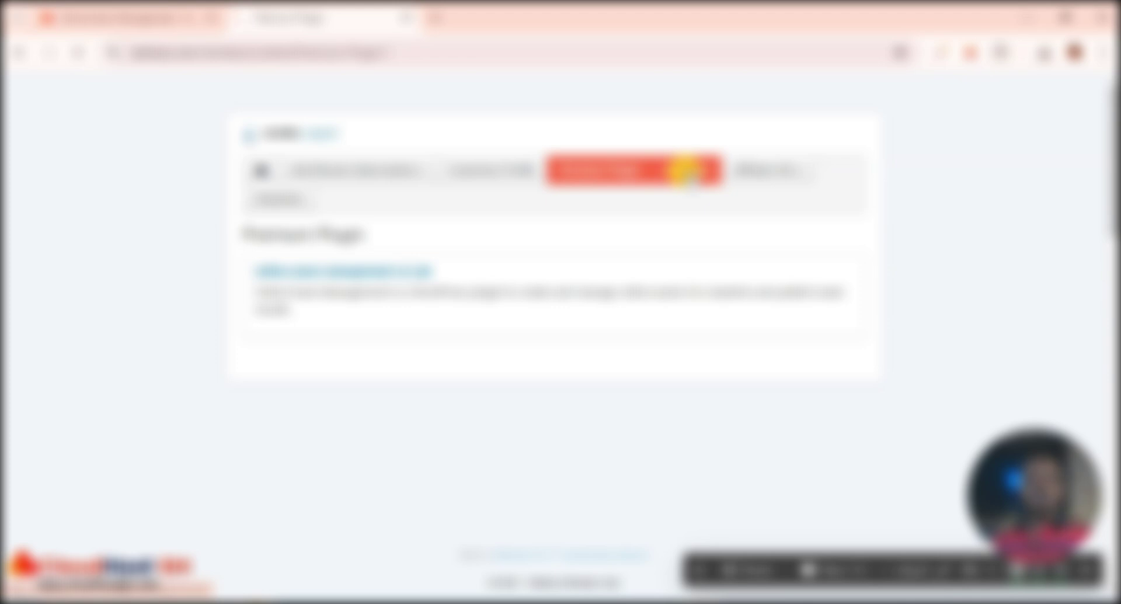
left_click(686, 170)
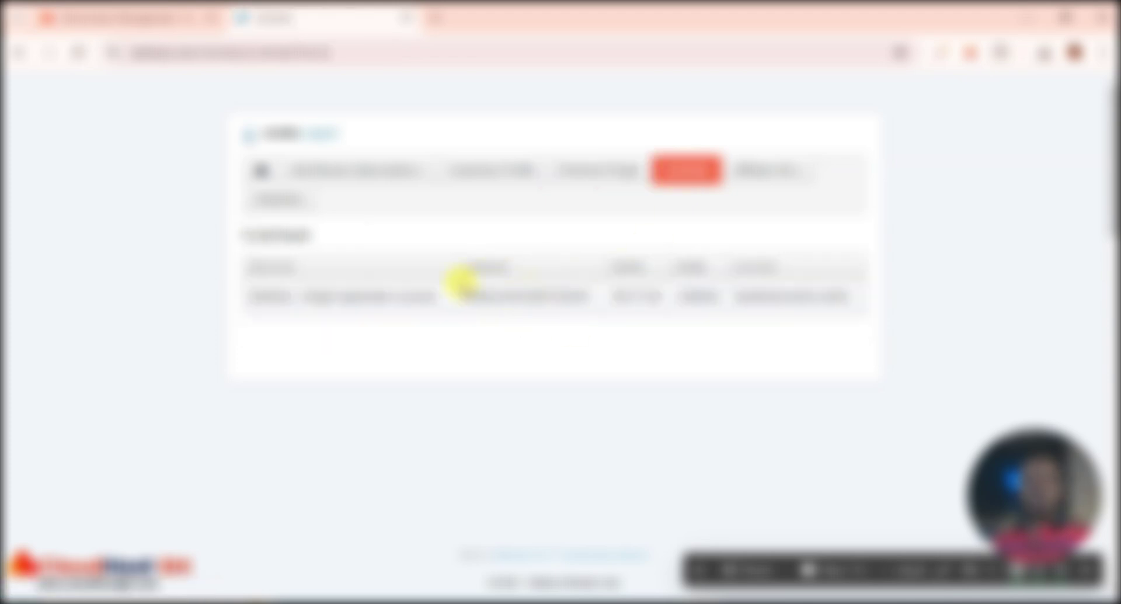
left_click_drag(462, 296, 585, 296)
right_click(572, 298)
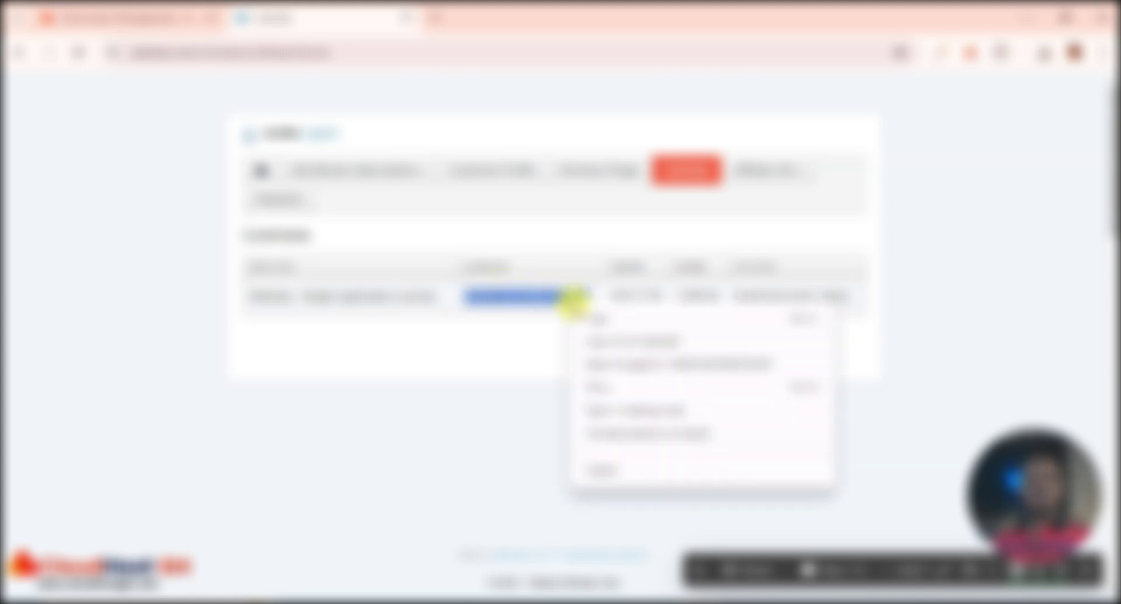
left_click(588, 317)
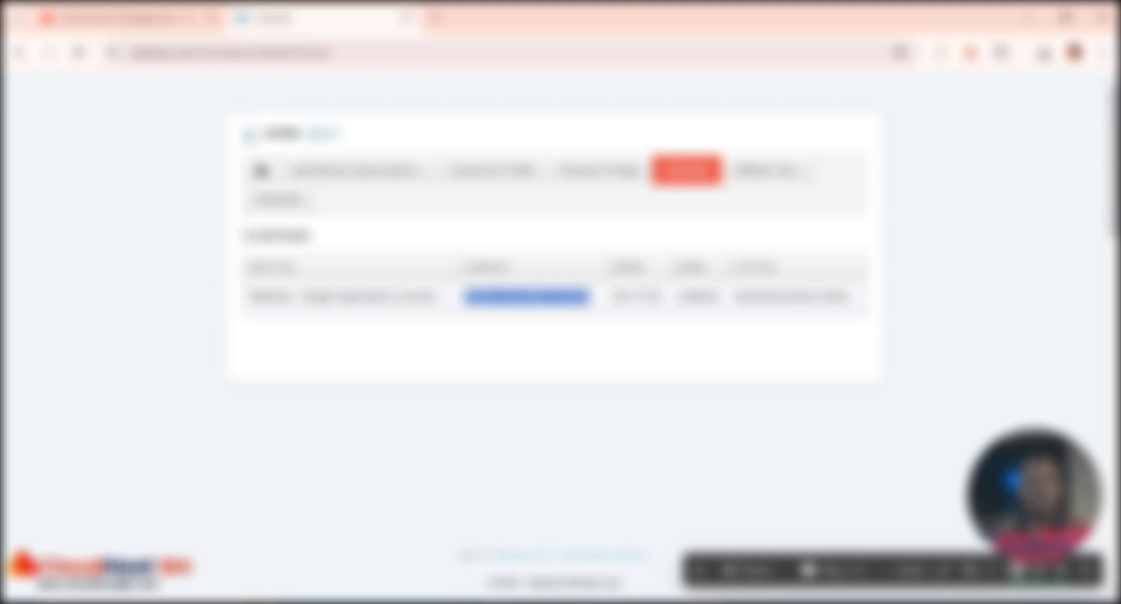
Switch back to the WordPress window and try to activate the Online Exam plugin with the copied licence key.
key("alt+Tab")
left_click(272, 467)
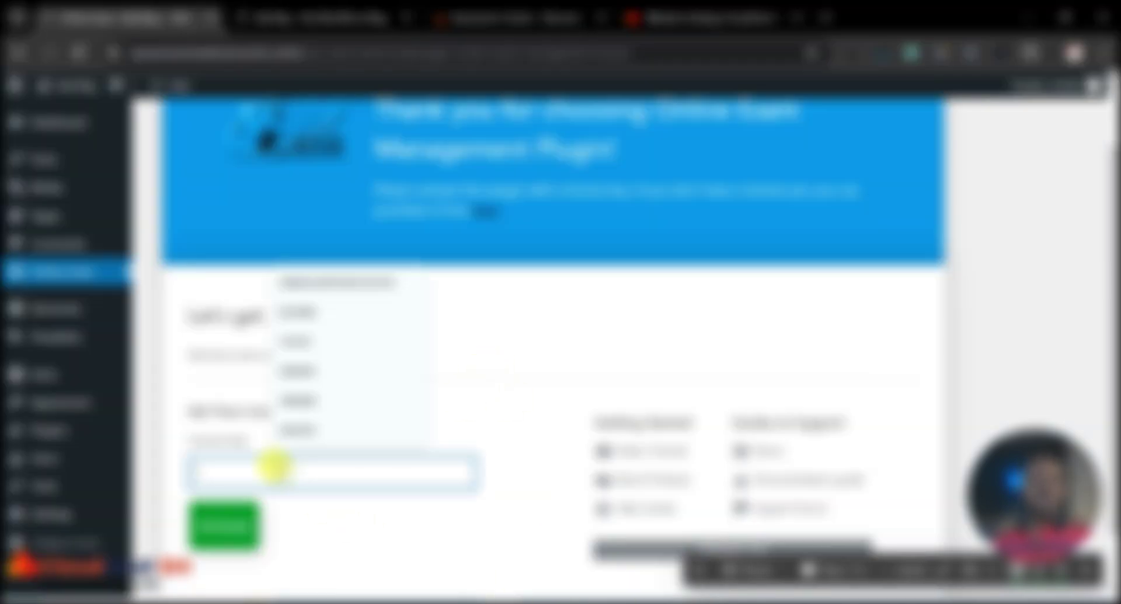
key("ctrl+v")
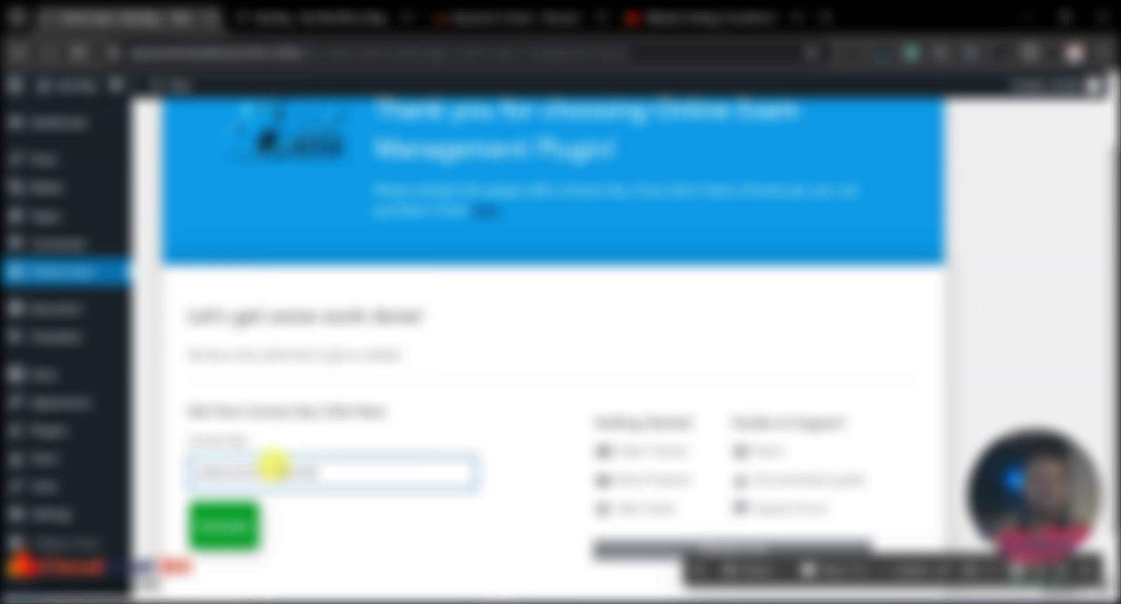
left_click(217, 524)
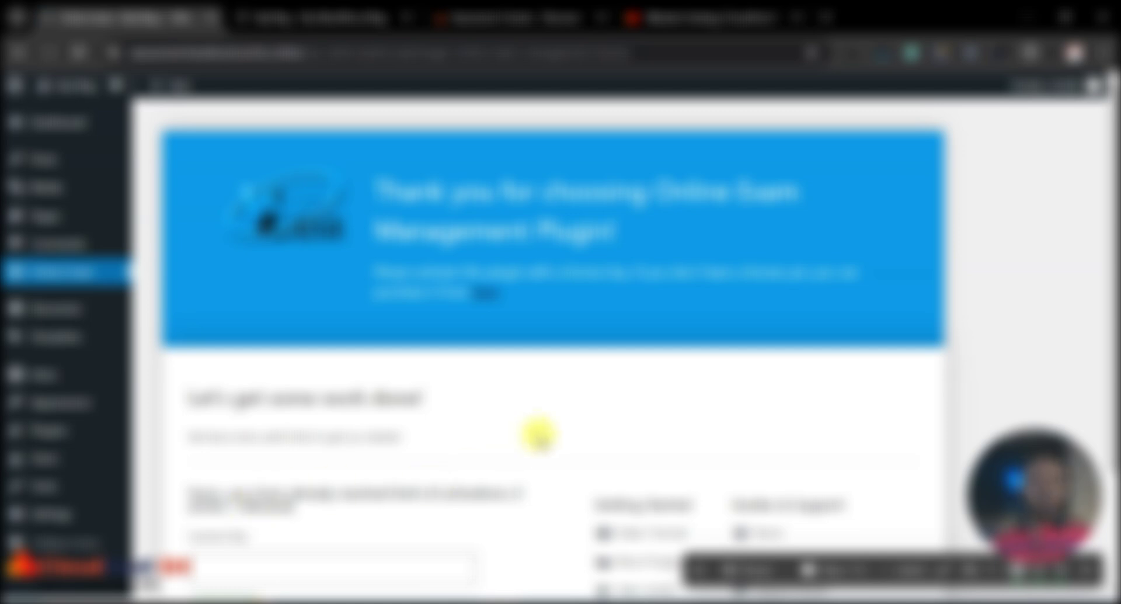
scroll(711, 240, "down", 1)
scroll(711, 240, "down", 3)
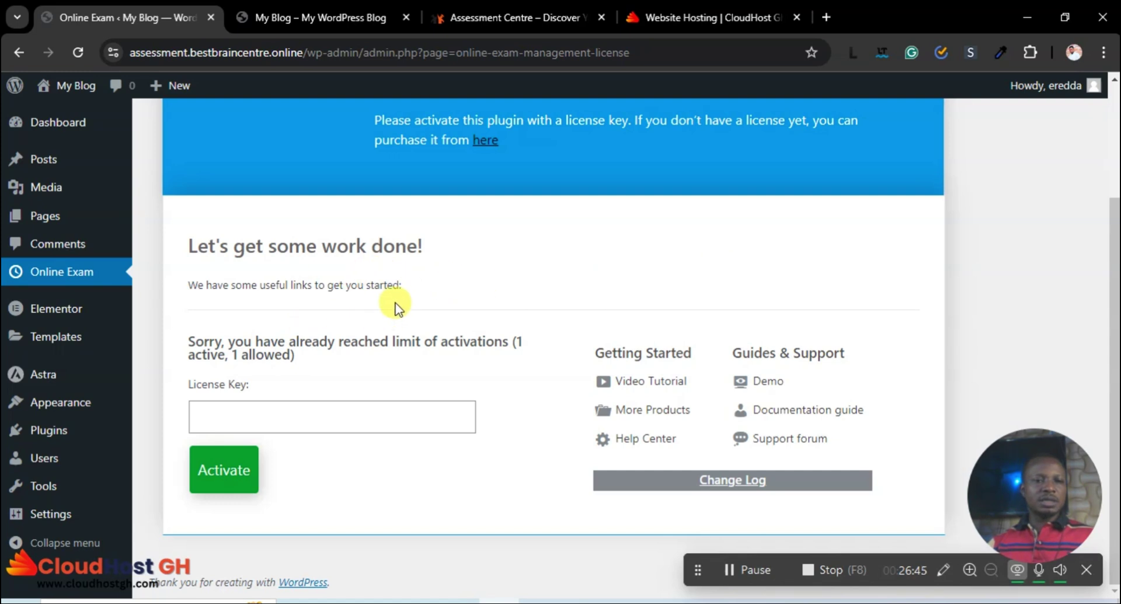
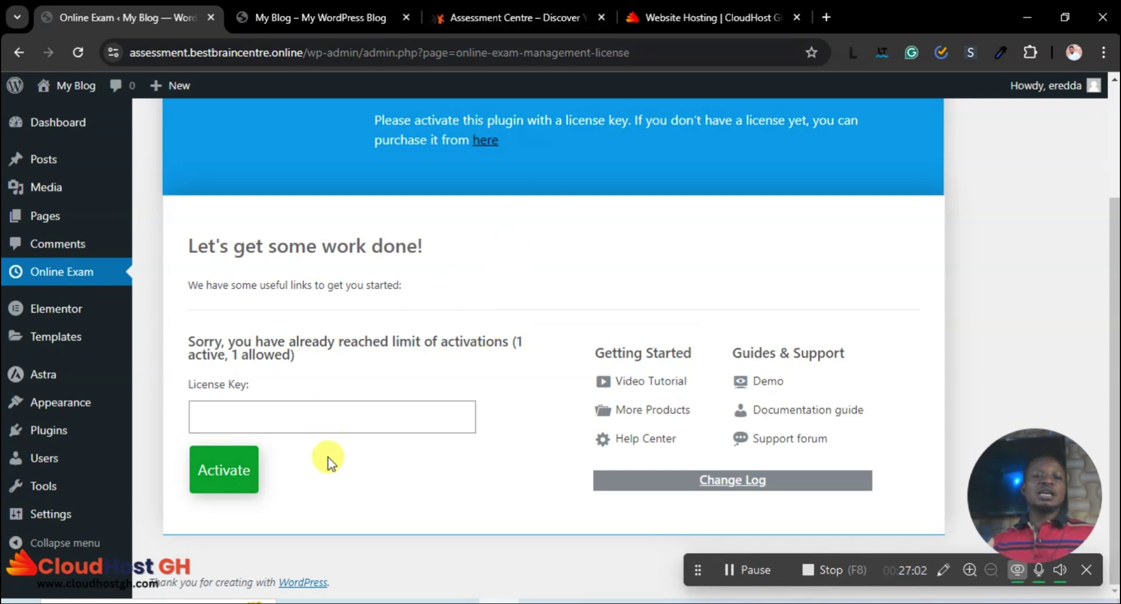
left_click(196, 418)
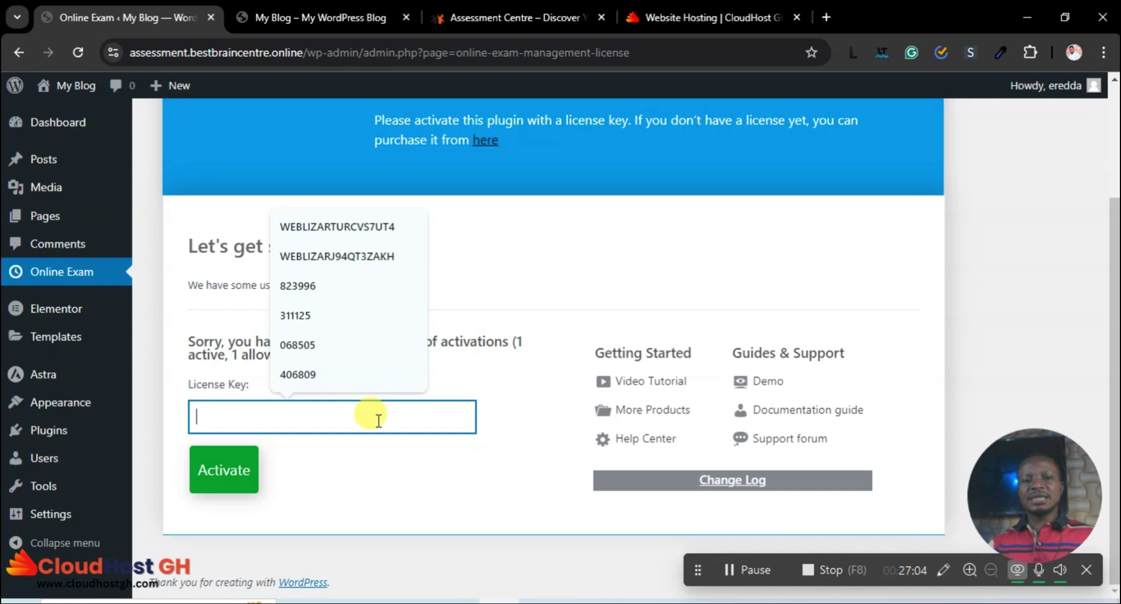
left_click(202, 307)
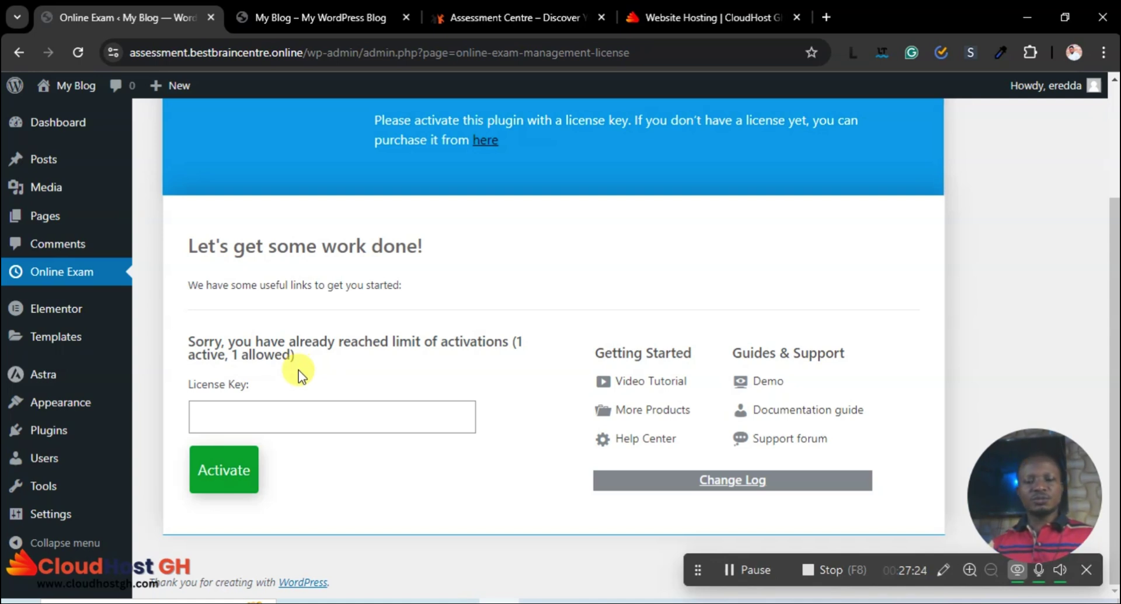
scroll(751, 541, "up", 3)
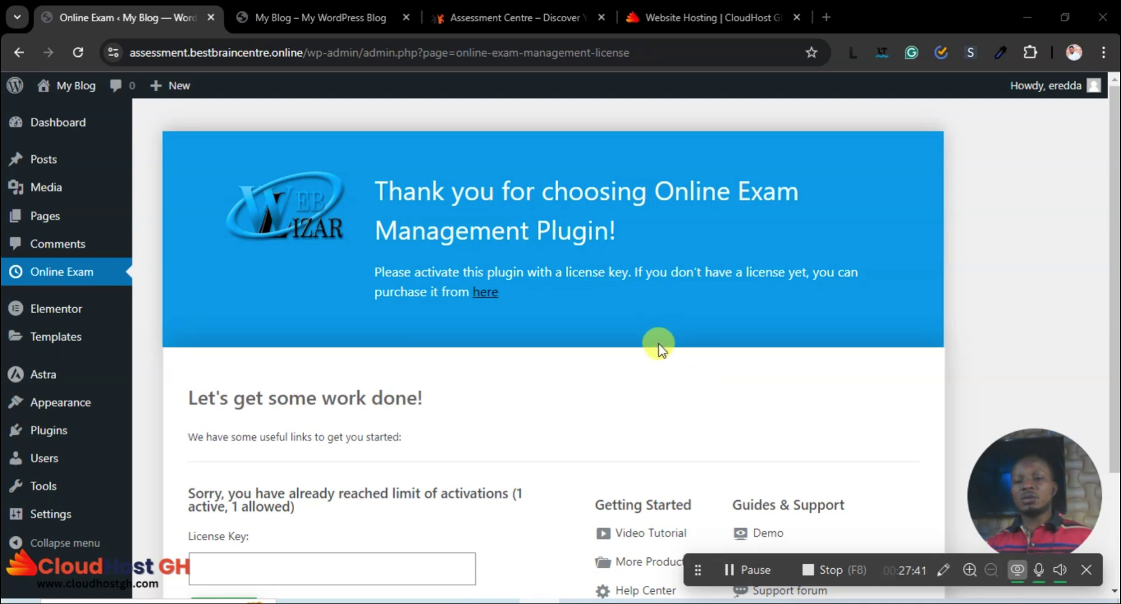
View the finished Assessment Centre site and the new site's front page, and go back to the plugin's licence page.
left_click(514, 16)
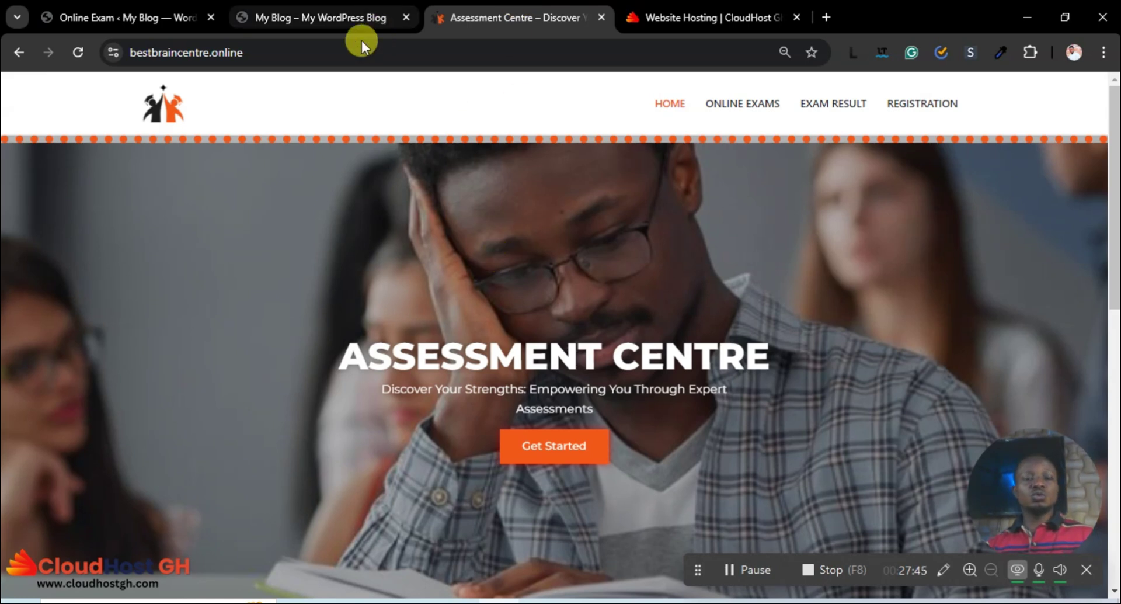
left_click(351, 22)
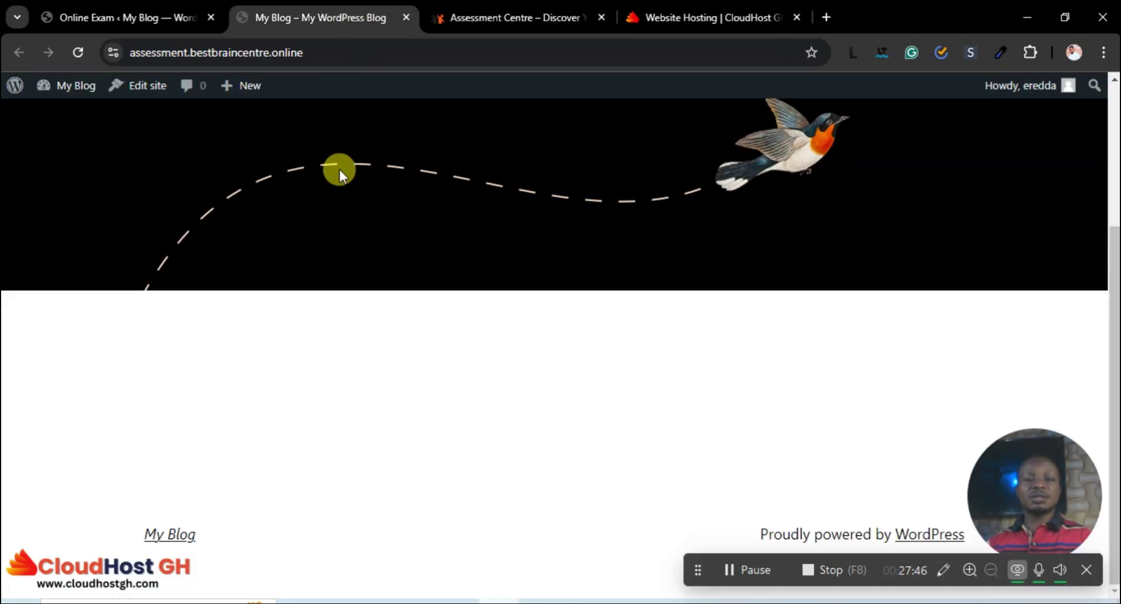
left_click(143, 14)
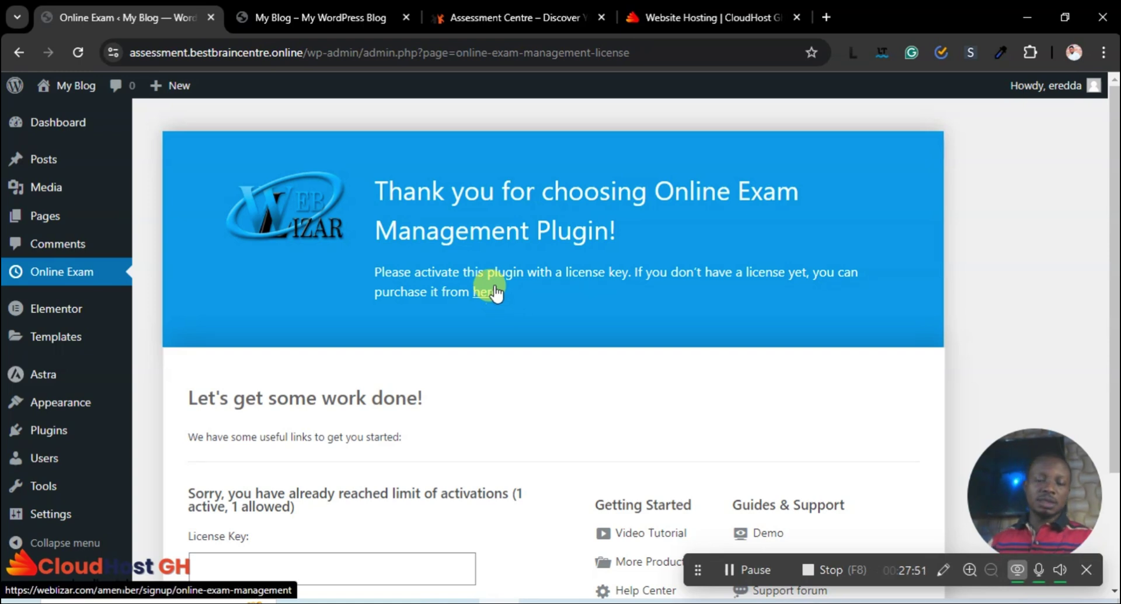
left_click(496, 18)
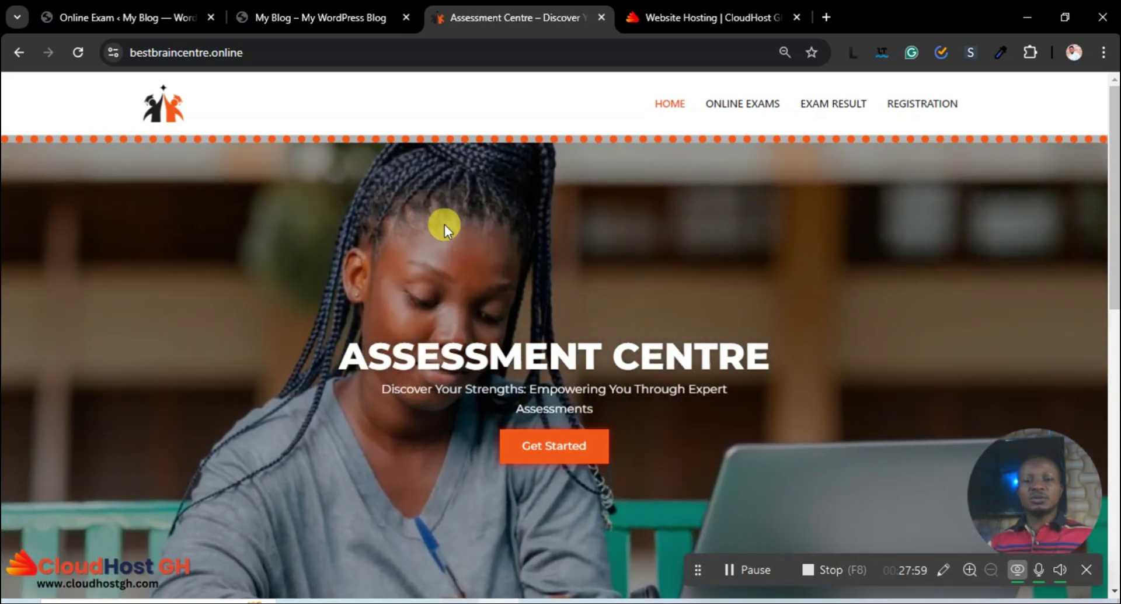
left_click(111, 8)
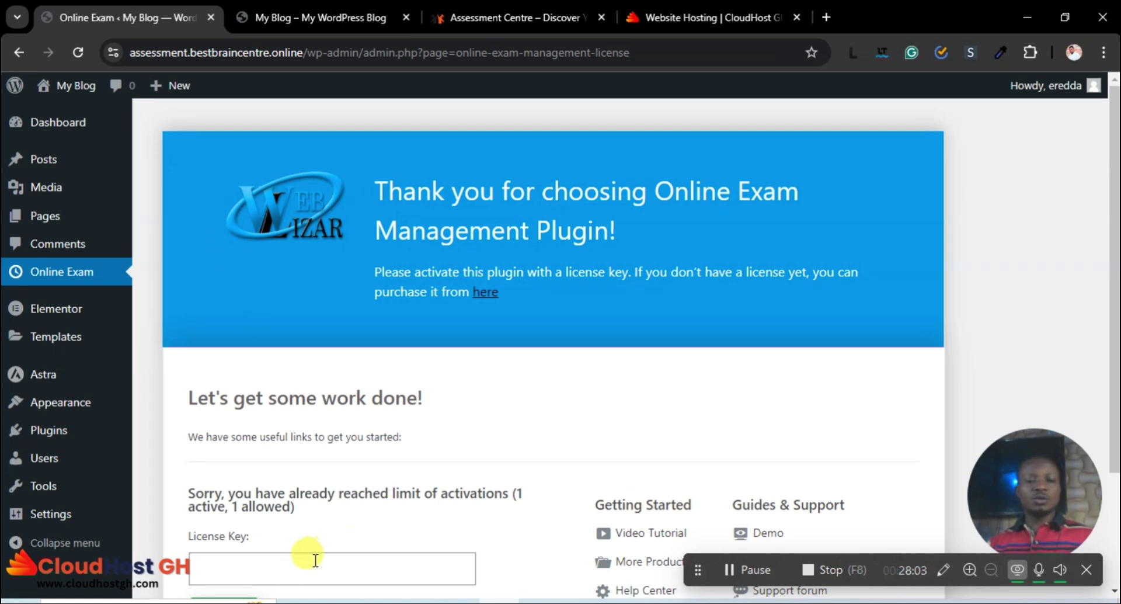
scroll(327, 552, "down", 3)
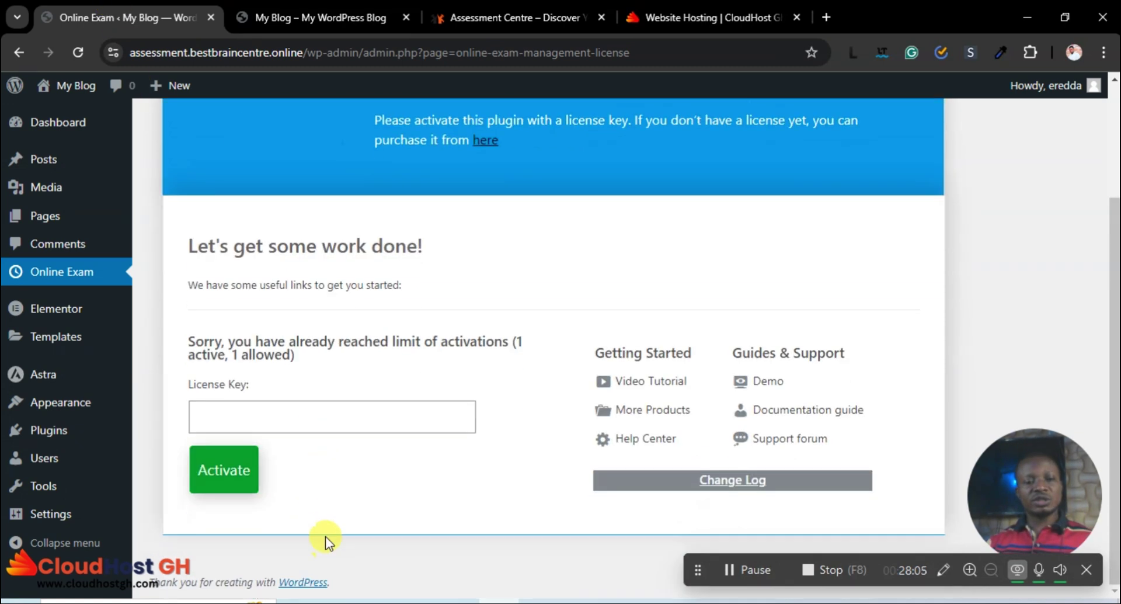
scroll(315, 538, "up", 3)
mouse_move(59, 123)
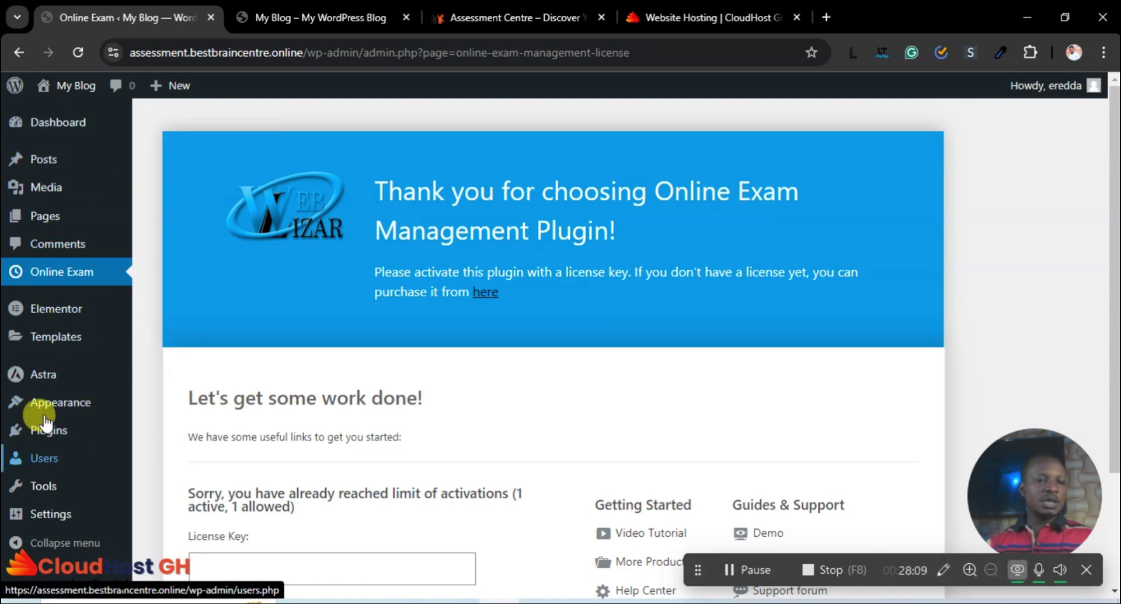
Open the site's page list, check the finished Assessment Centre site's navigation menu, and start a new page.
left_click(53, 224)
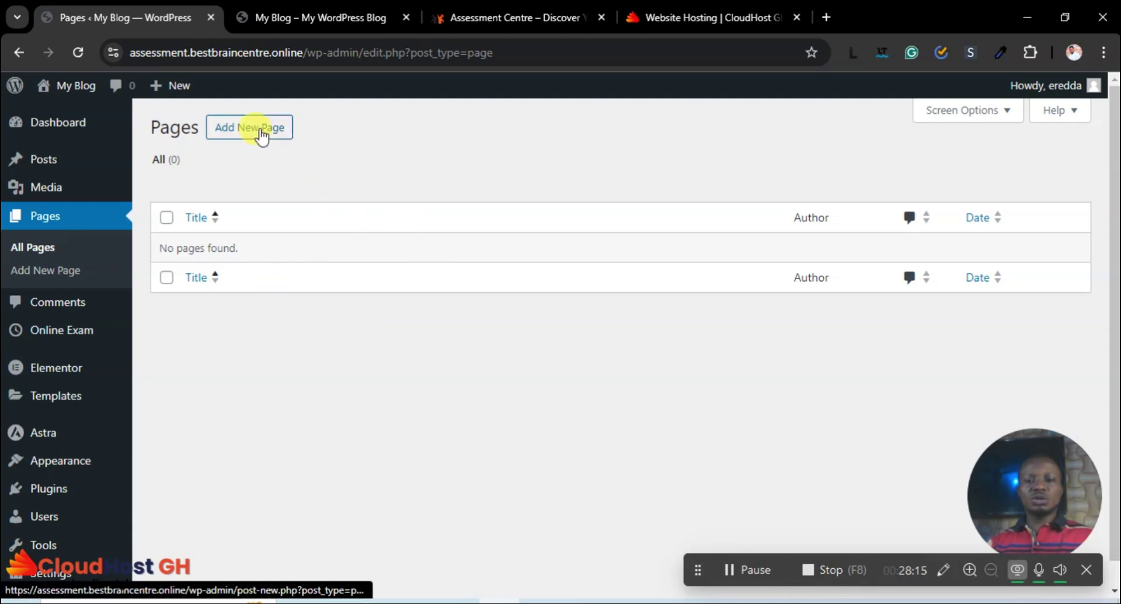
left_click_drag(467, 16, 337, 10)
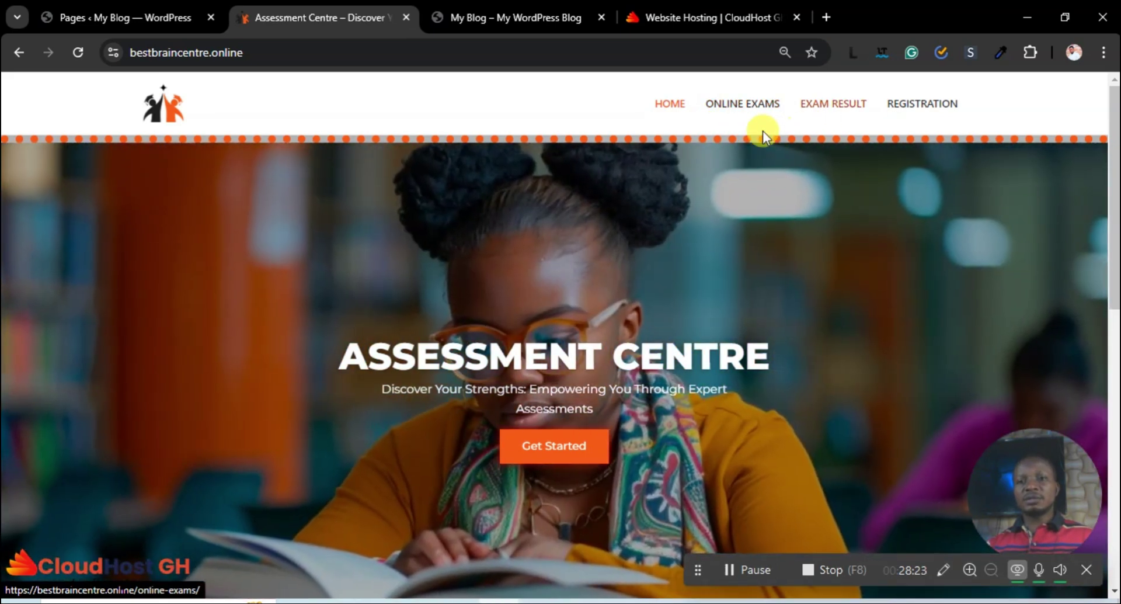
left_click(249, 127)
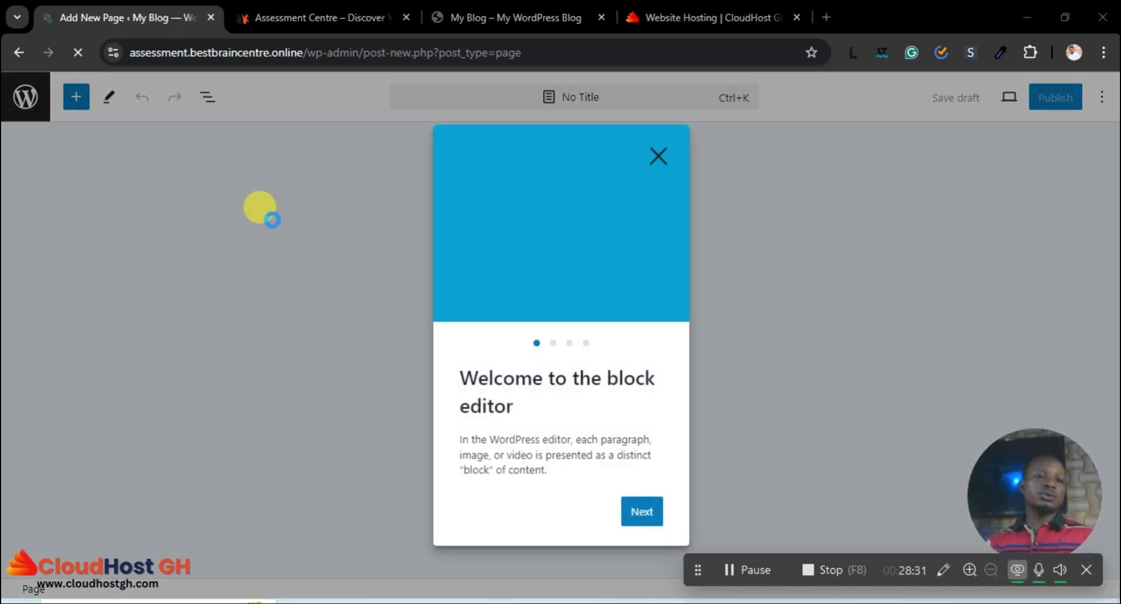
Switch to File Explorer, create a new folder in Downloads and move the Exams Assesment (1) archive into it.
key("super+e")
left_click(73, 110)
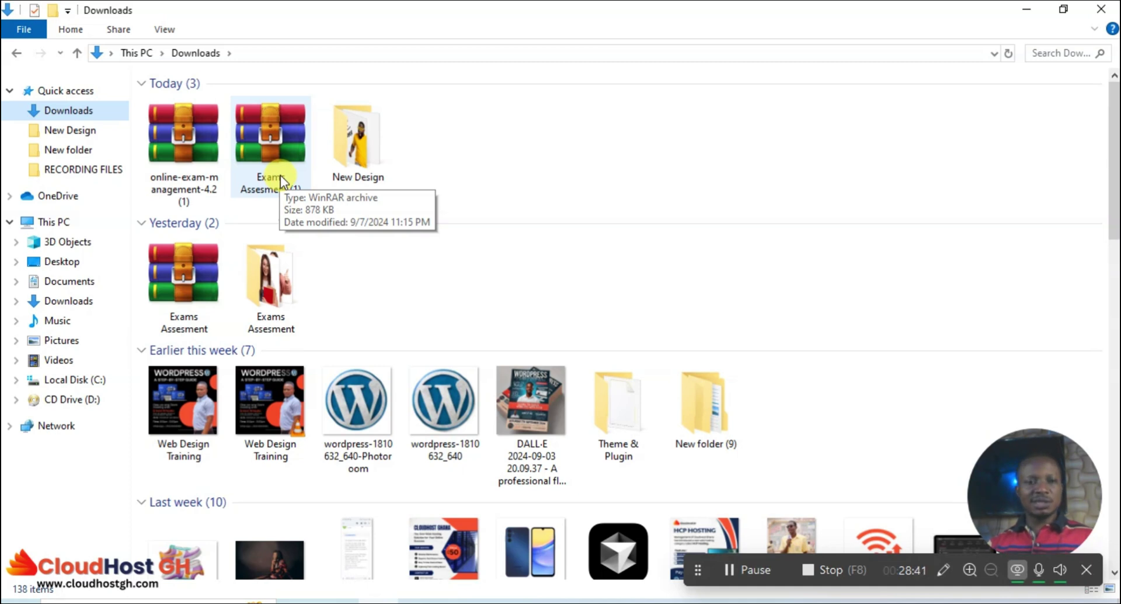
left_click(275, 147)
left_click(197, 152)
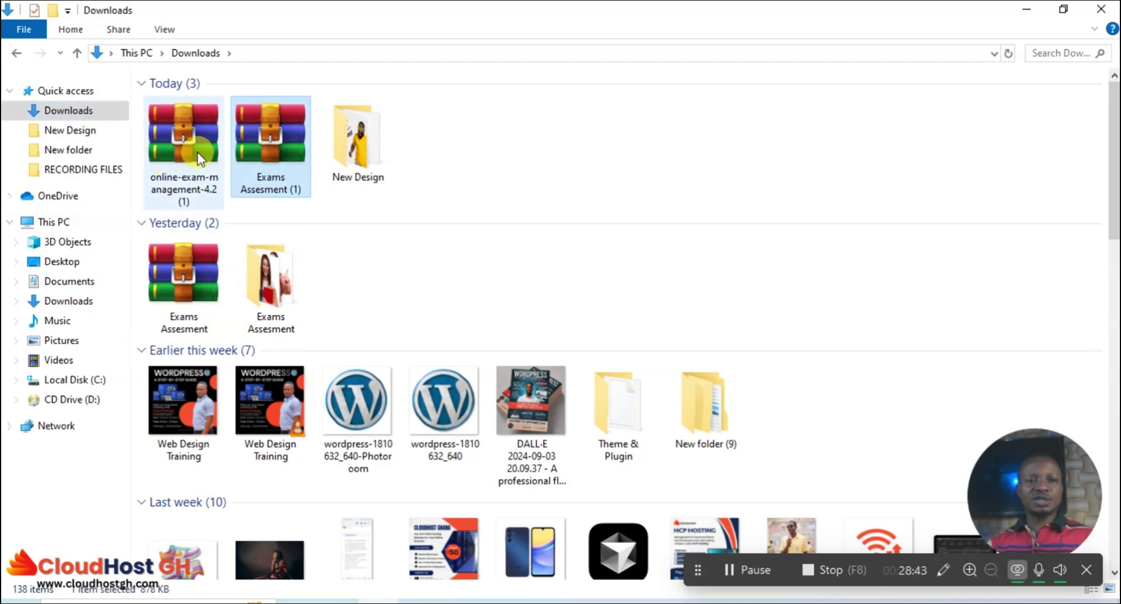
left_click(282, 162)
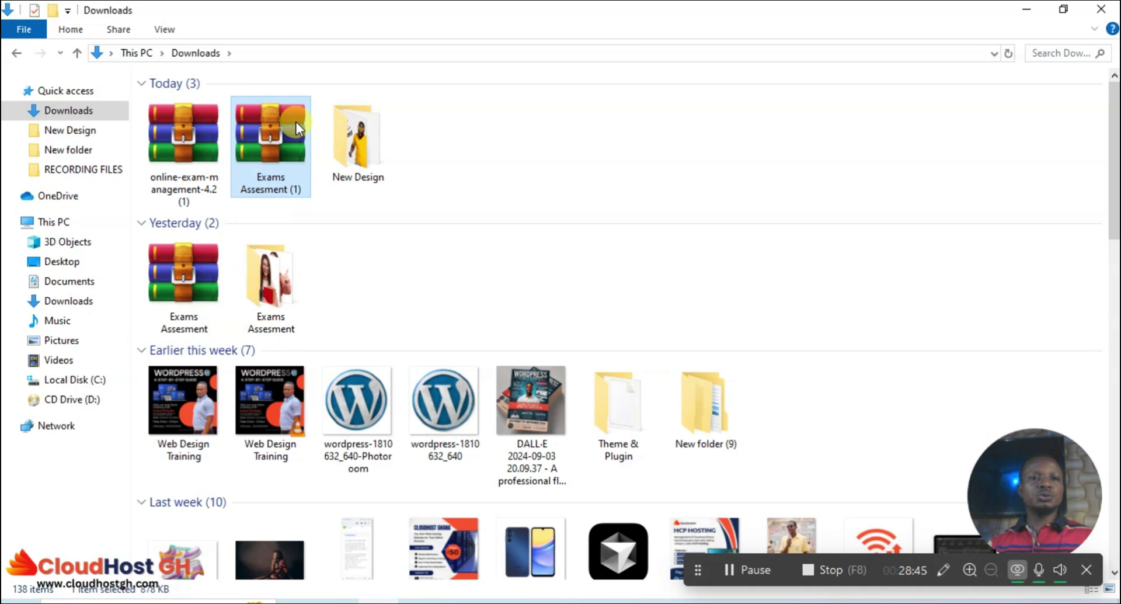
right_click(487, 139)
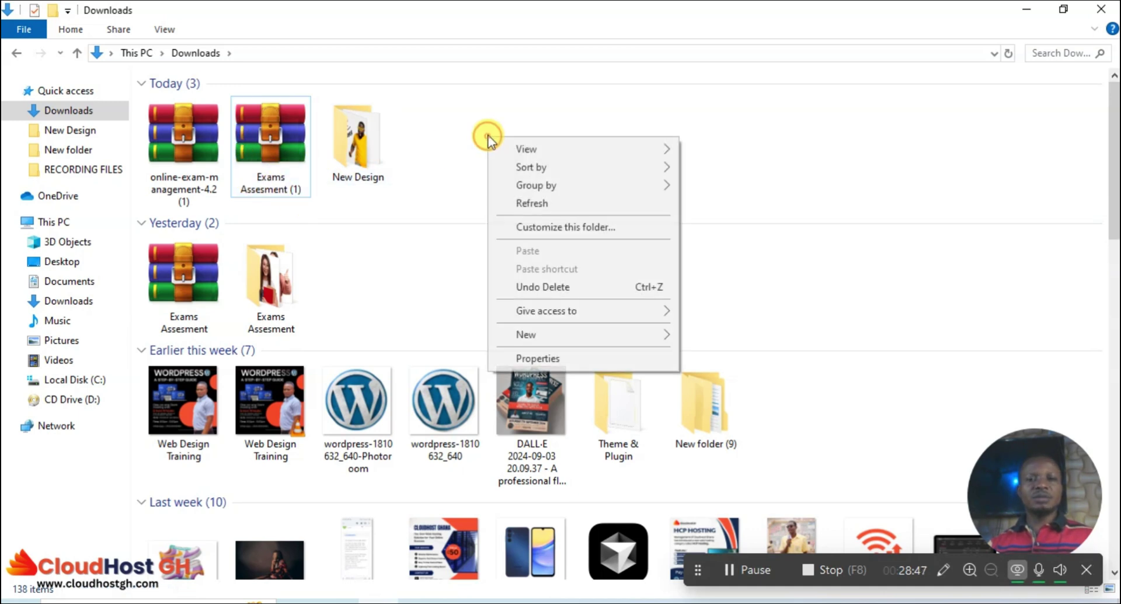
mouse_move(564, 335)
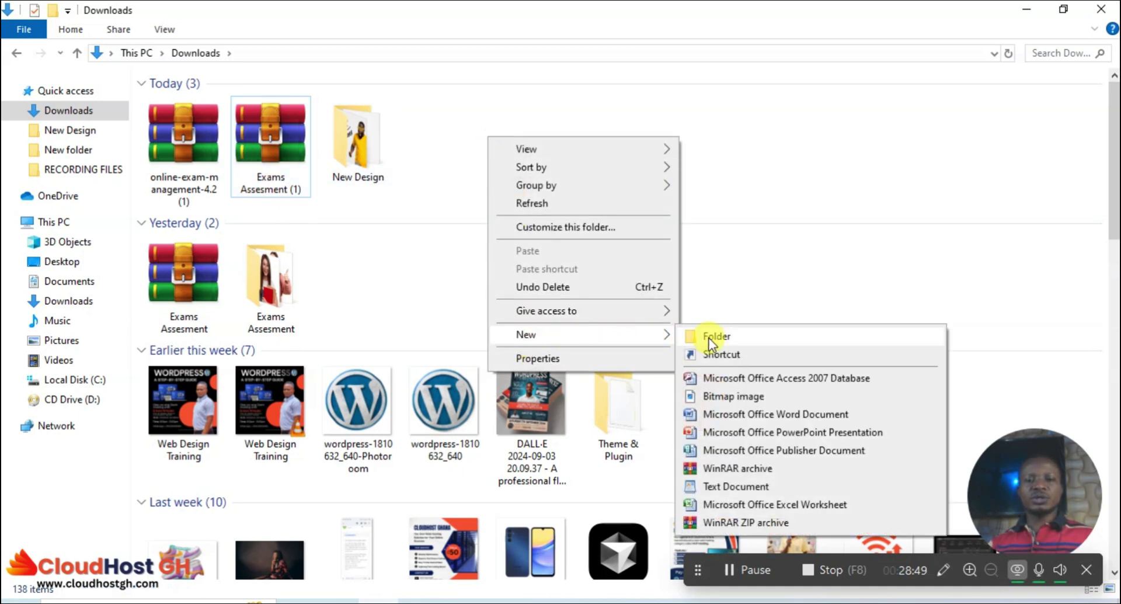
left_click(708, 337)
left_click(663, 225)
left_click_drag(297, 198, 455, 167)
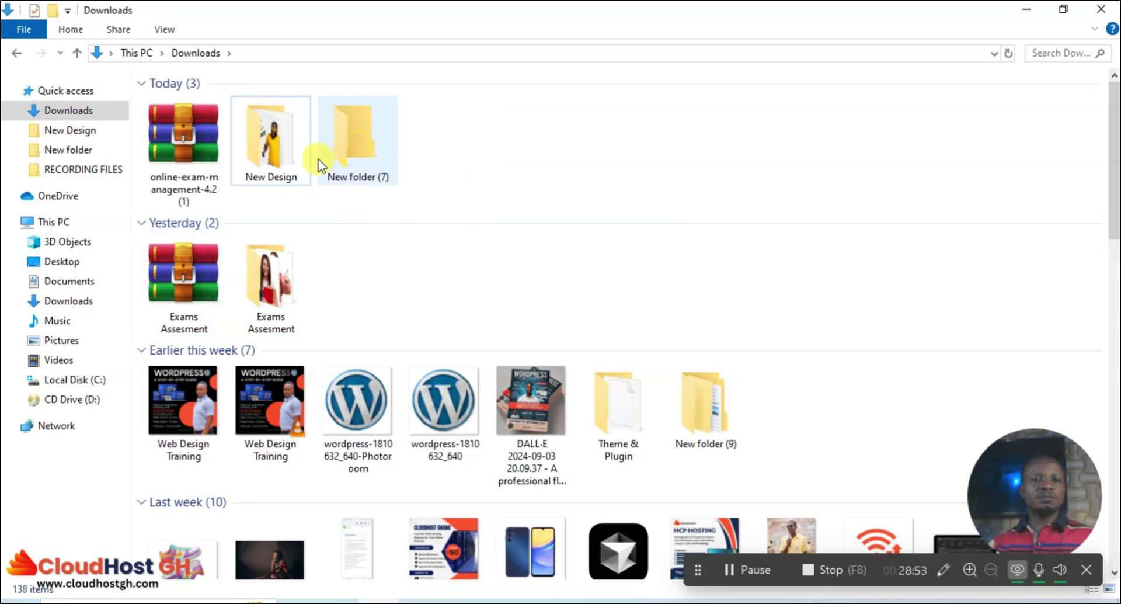
Extract the Exams Assesment (1) archive inside the new folder and open the extracted Exams Assesment folder.
double_click(363, 160)
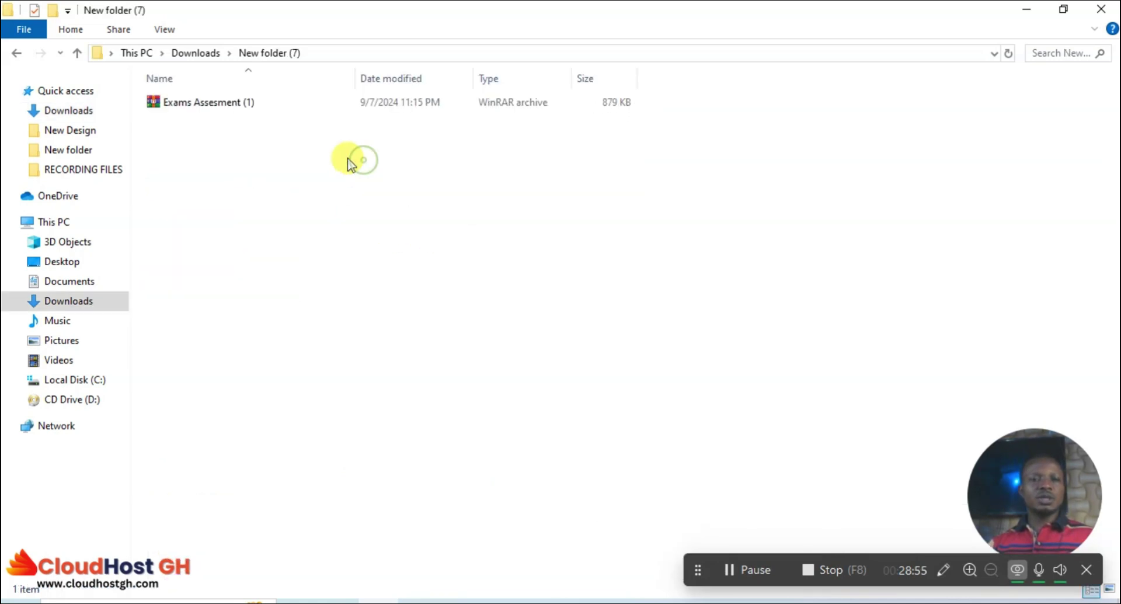
left_click(215, 106)
right_click(216, 105)
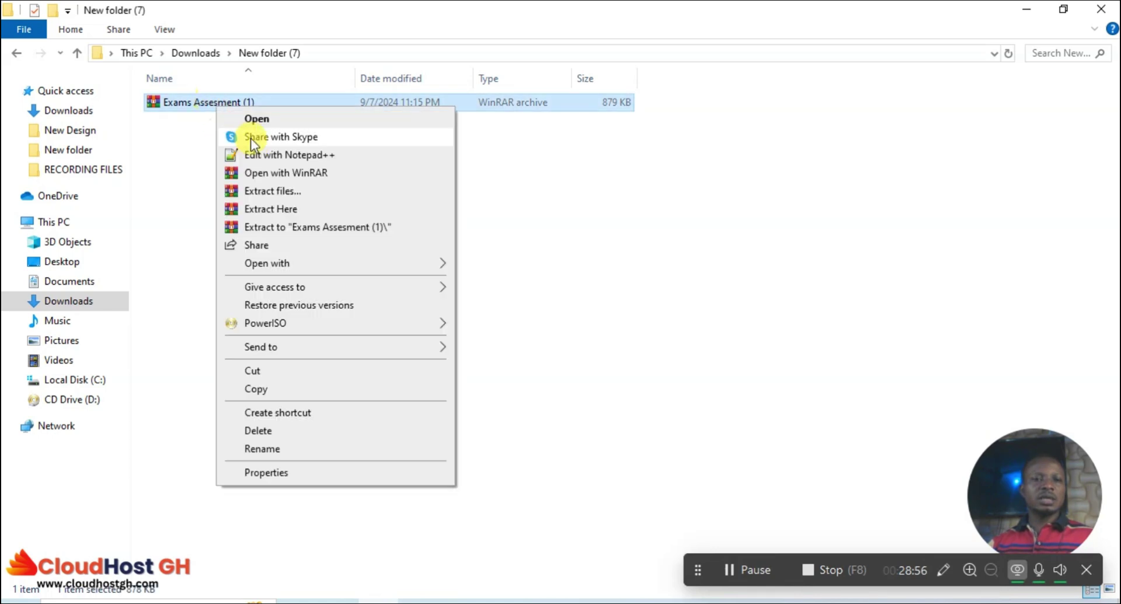
left_click(267, 210)
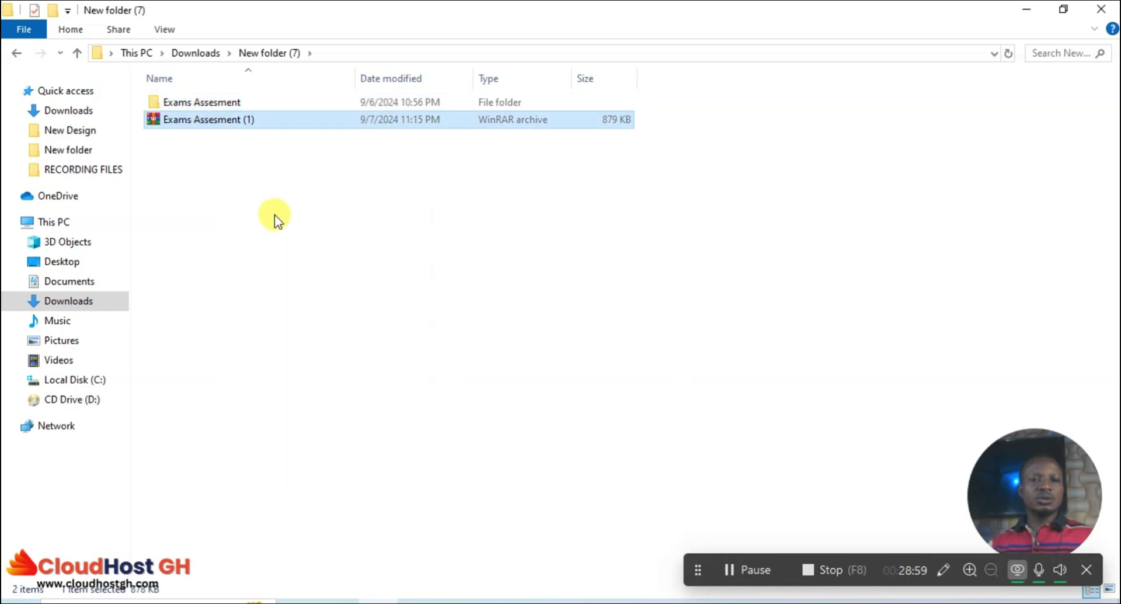
double_click(204, 102)
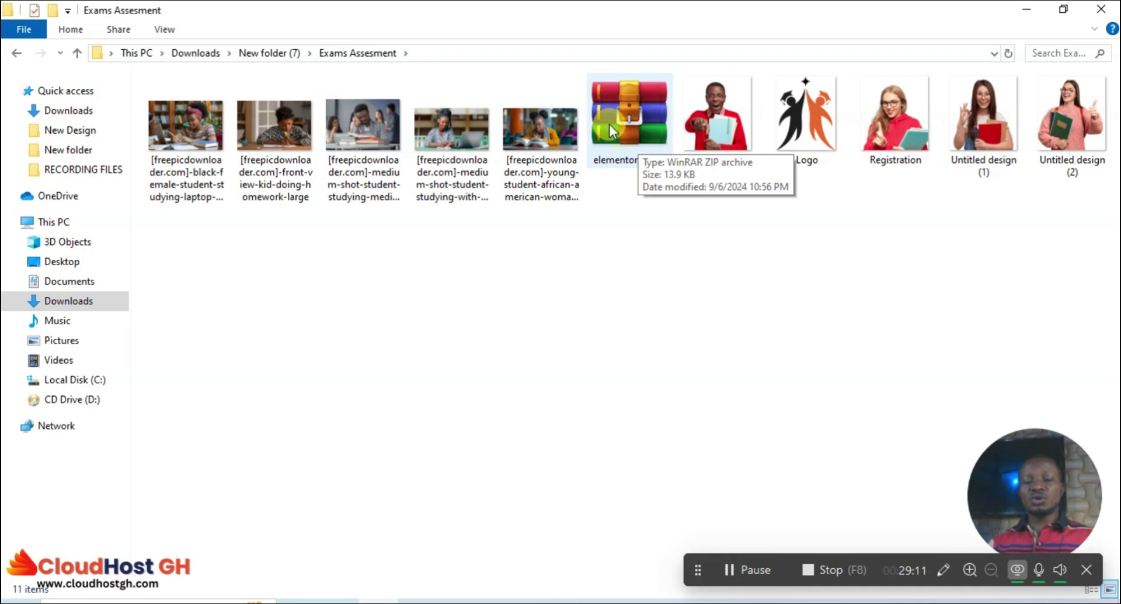
Switch back to the browser, dismiss the block editor's welcome guide and return to the page list.
left_click(1023, 14)
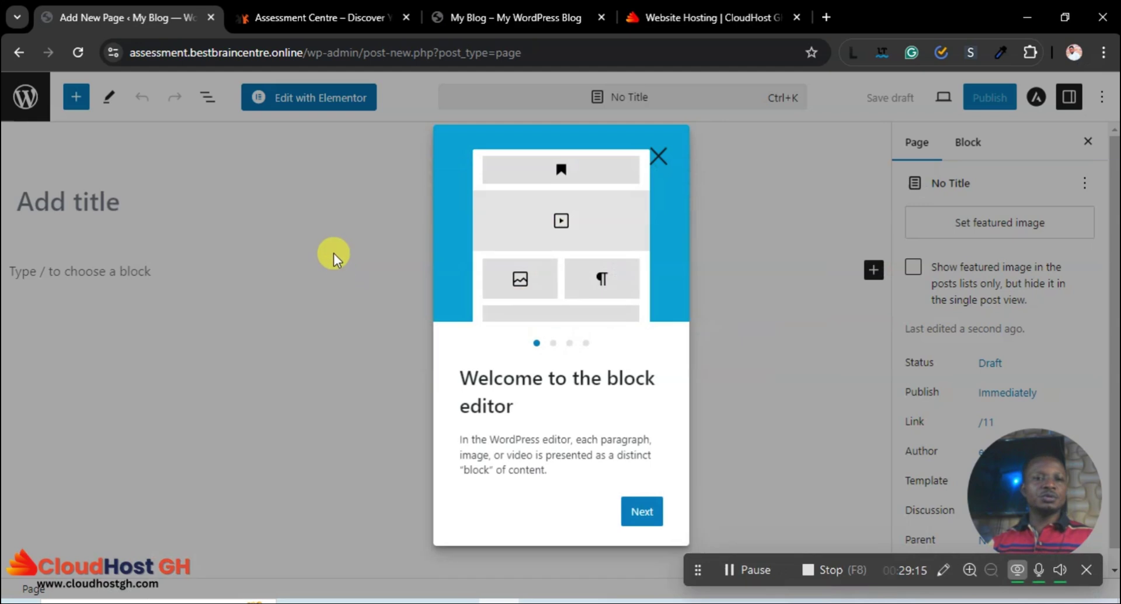
left_click(666, 156)
left_click(25, 98)
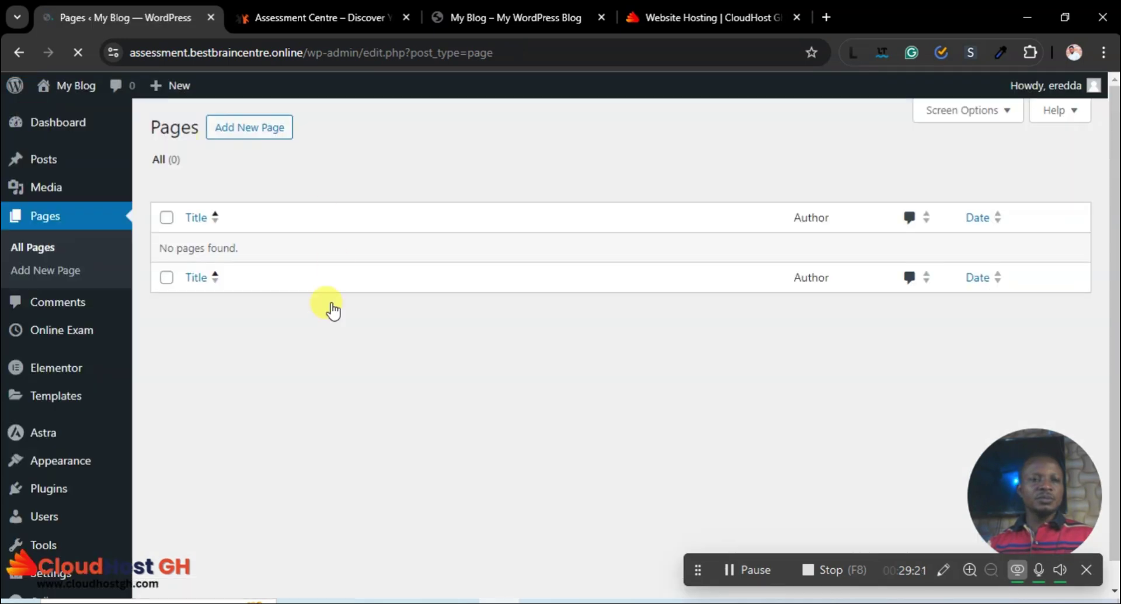
Look through Elementor's general tools and open its settings page.
scroll(169, 327, "down", 1)
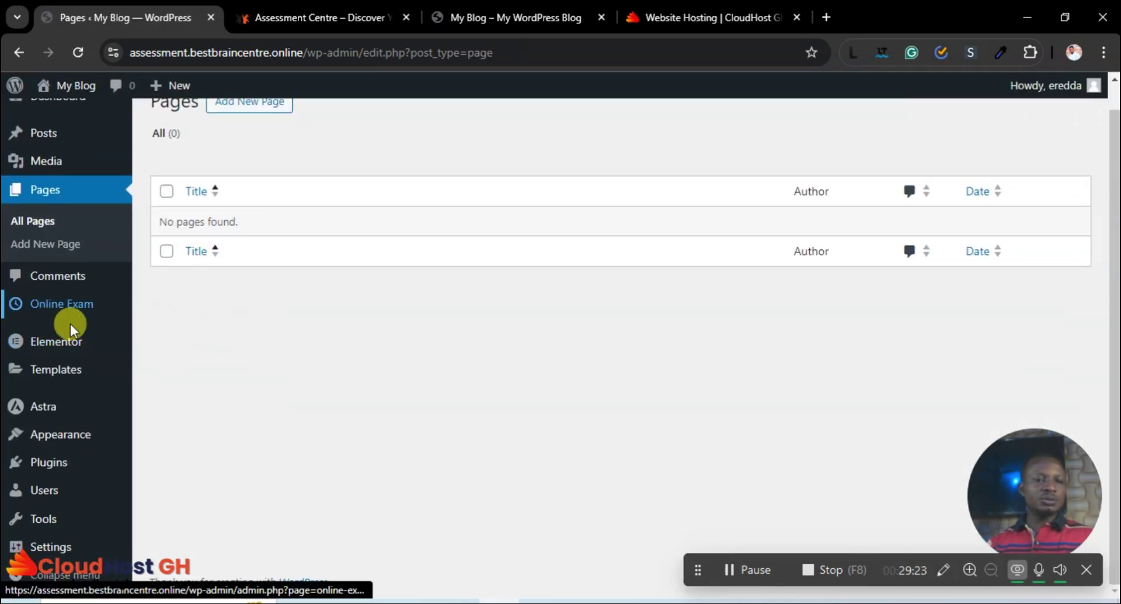
mouse_move(70, 369)
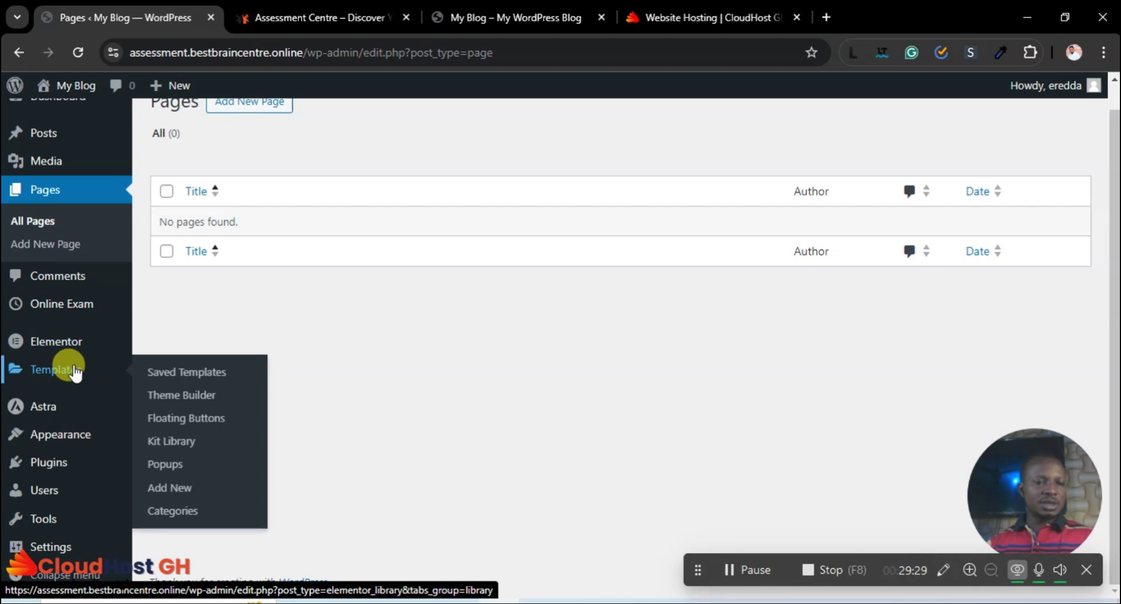
mouse_move(52, 341)
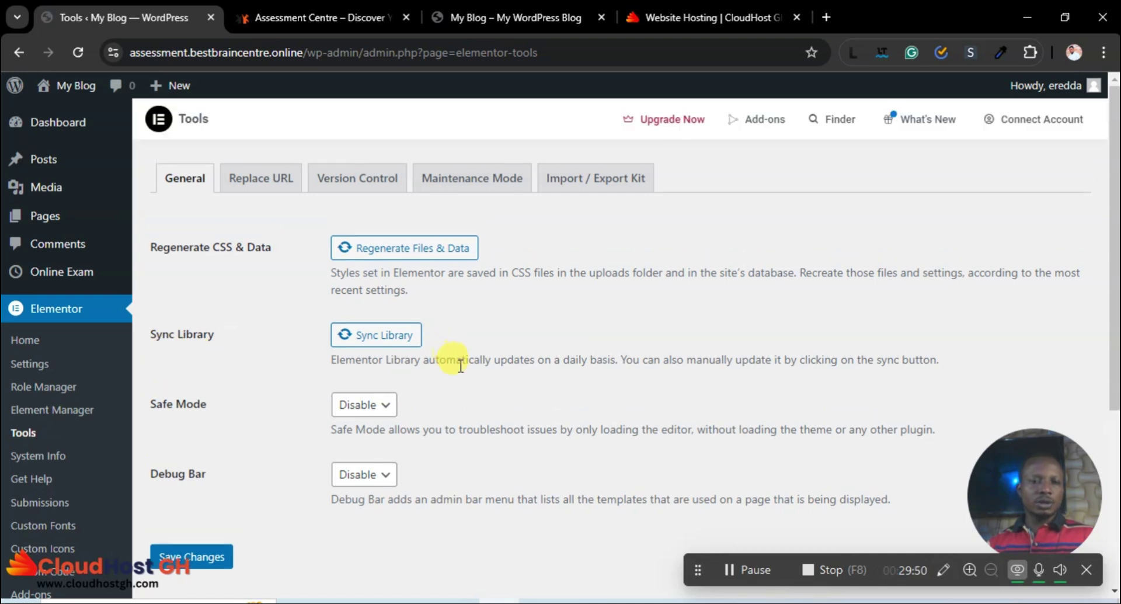
scroll(460, 366, "down", 2)
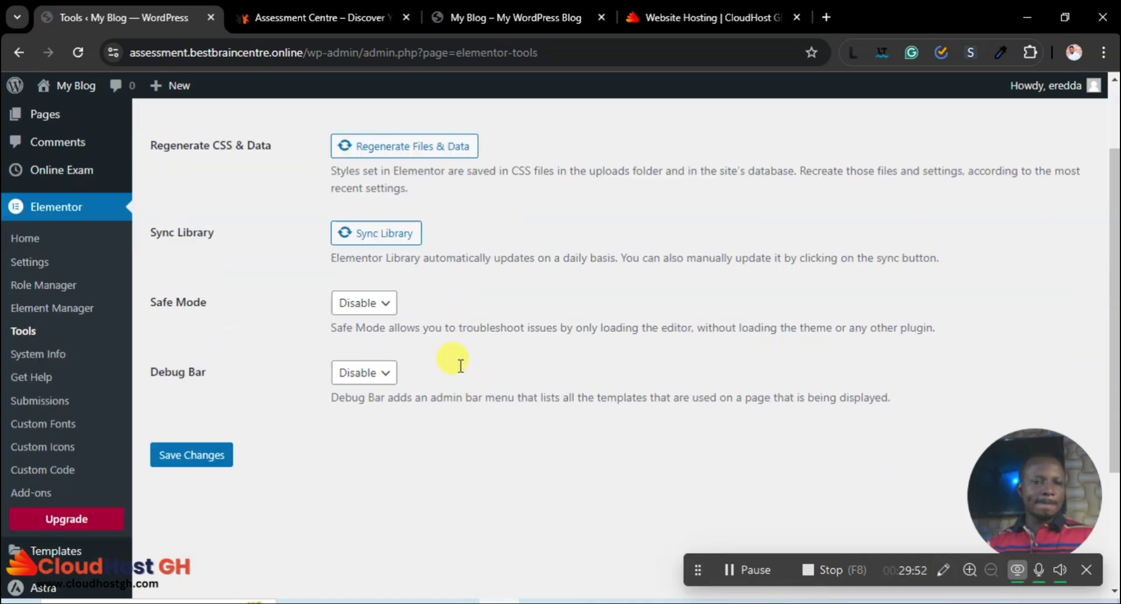
scroll(573, 258, "up", 2)
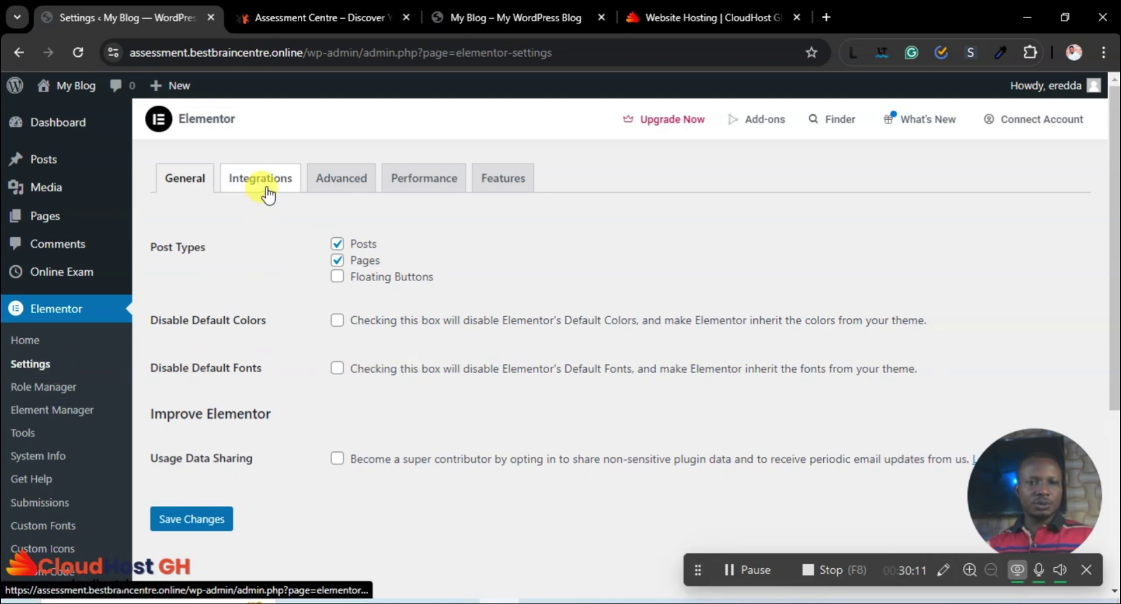
Review Elementor's Features and Performance settings.
left_click(495, 182)
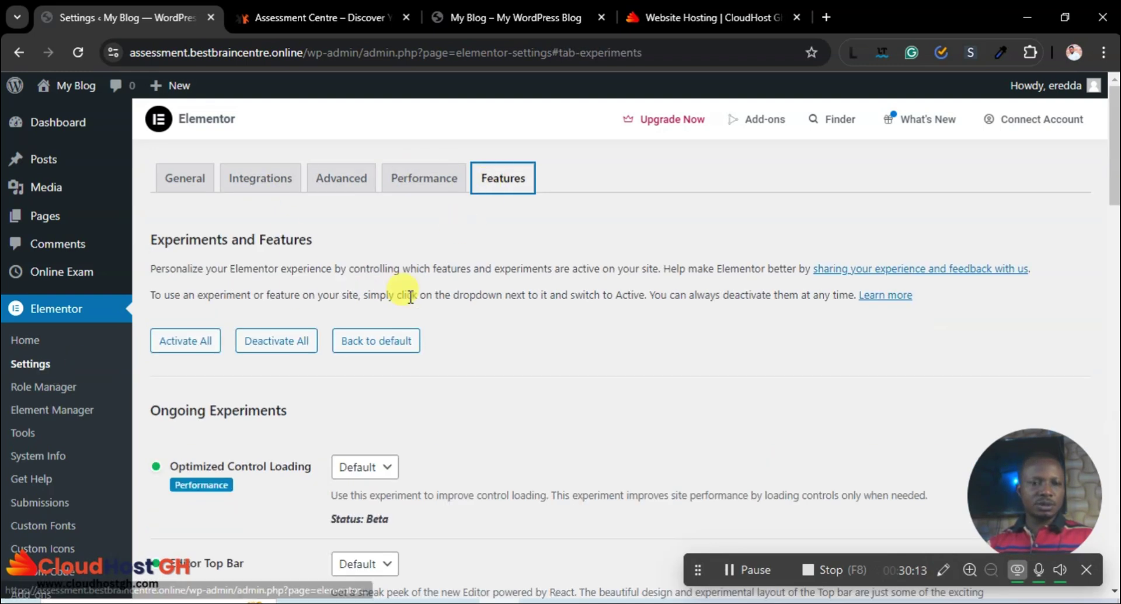
left_click(418, 178)
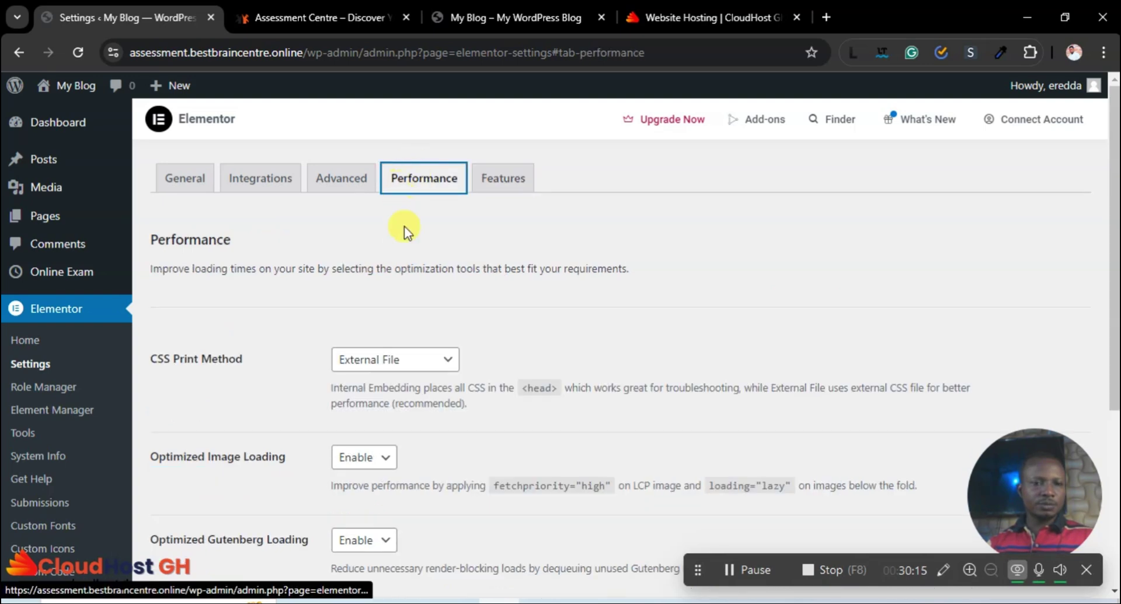
scroll(408, 284, "down", 4)
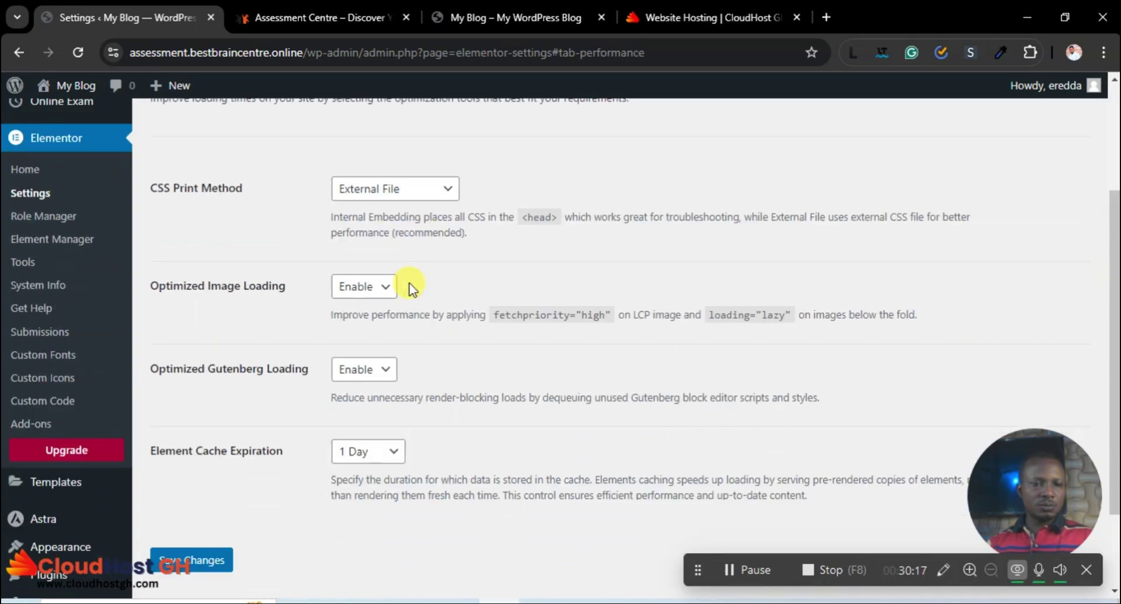
scroll(411, 287, "up", 3)
scroll(397, 204, "up", 2)
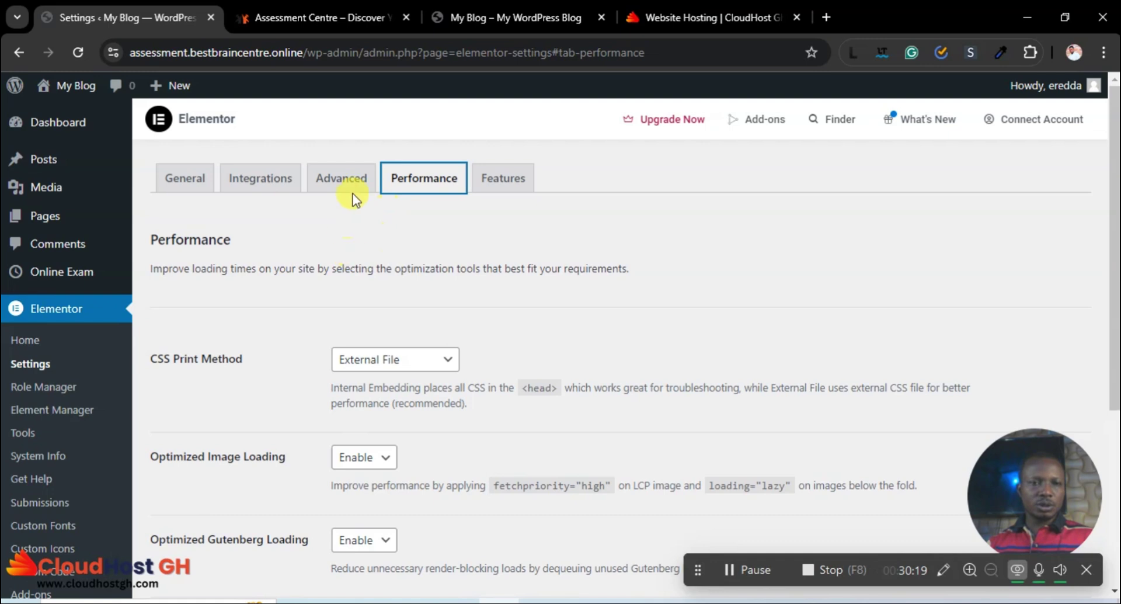
Set Enable Unfiltered File Uploads to Enable in Elementor's advanced settings and save the changes.
left_click(350, 185)
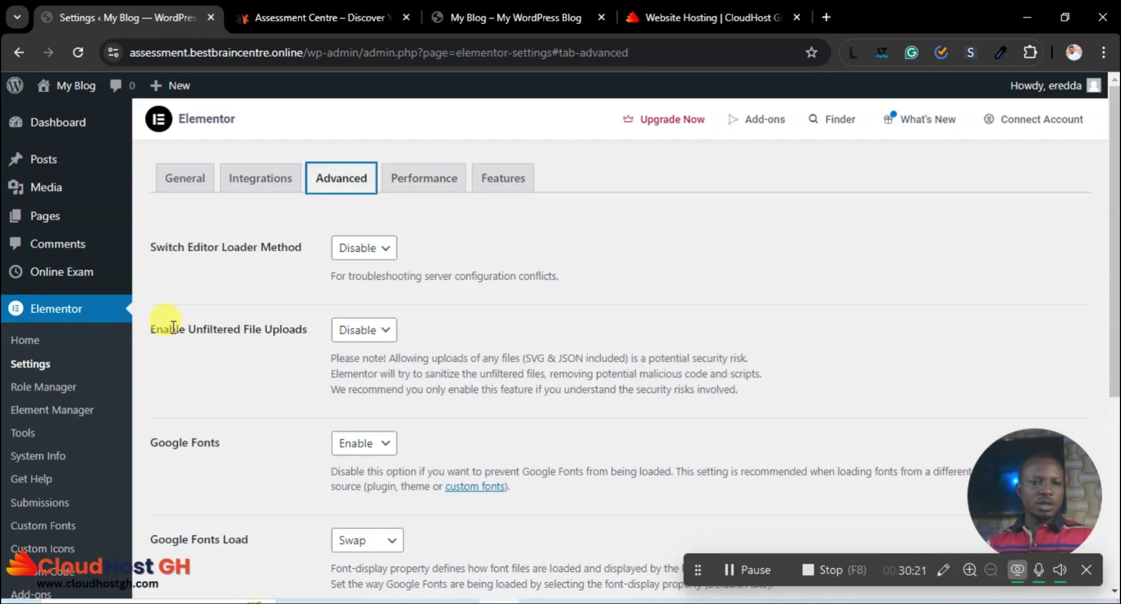
left_click(389, 325)
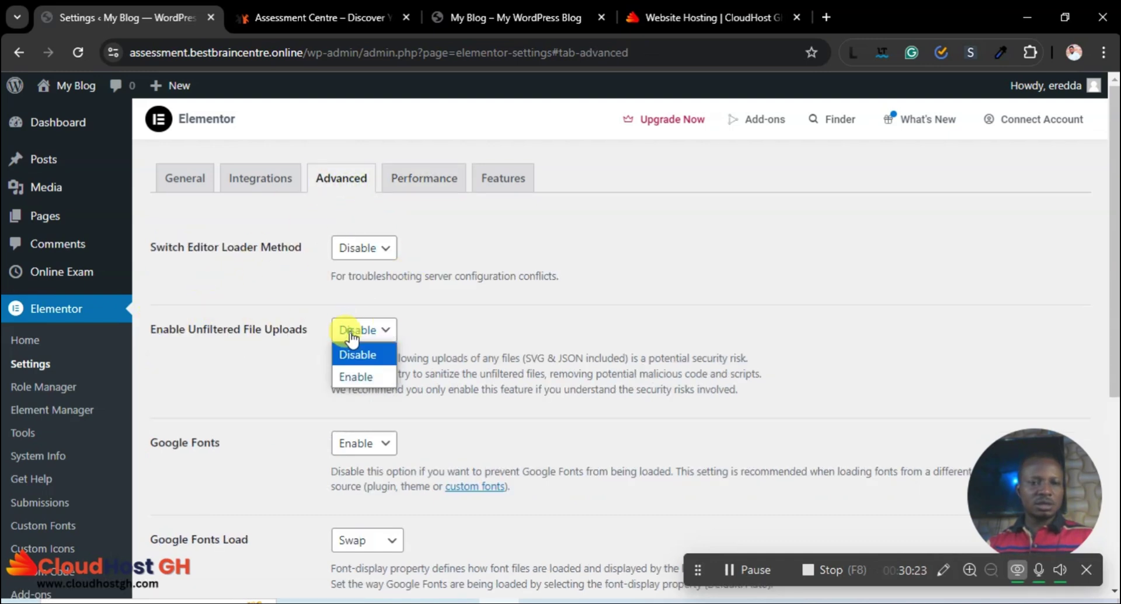
left_click(373, 377)
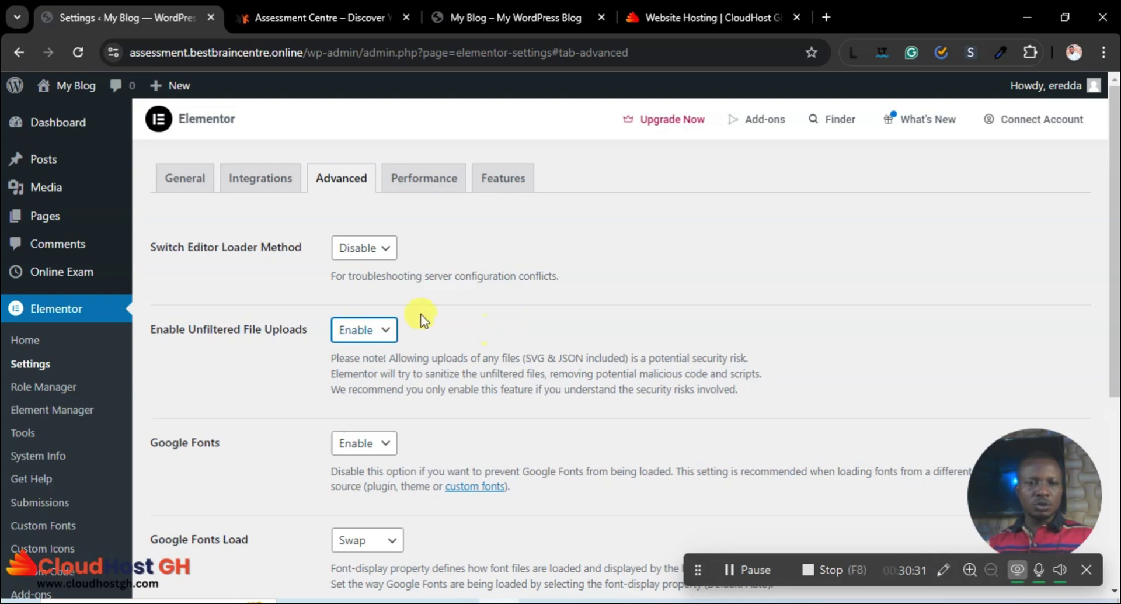
scroll(444, 353, "down", 4)
scroll(443, 354, "down", 1)
left_click(192, 513)
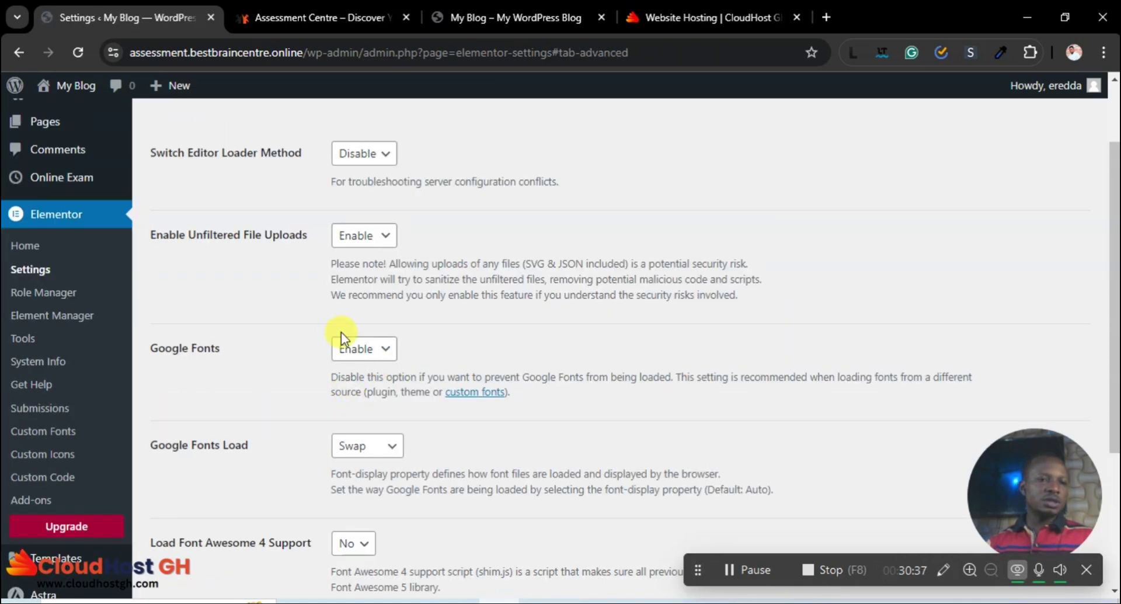
Open the Import / Export Kit section of Elementor's tools.
scroll(303, 331, "down", 1)
scroll(303, 331, "down", 3)
scroll(305, 331, "up", 2)
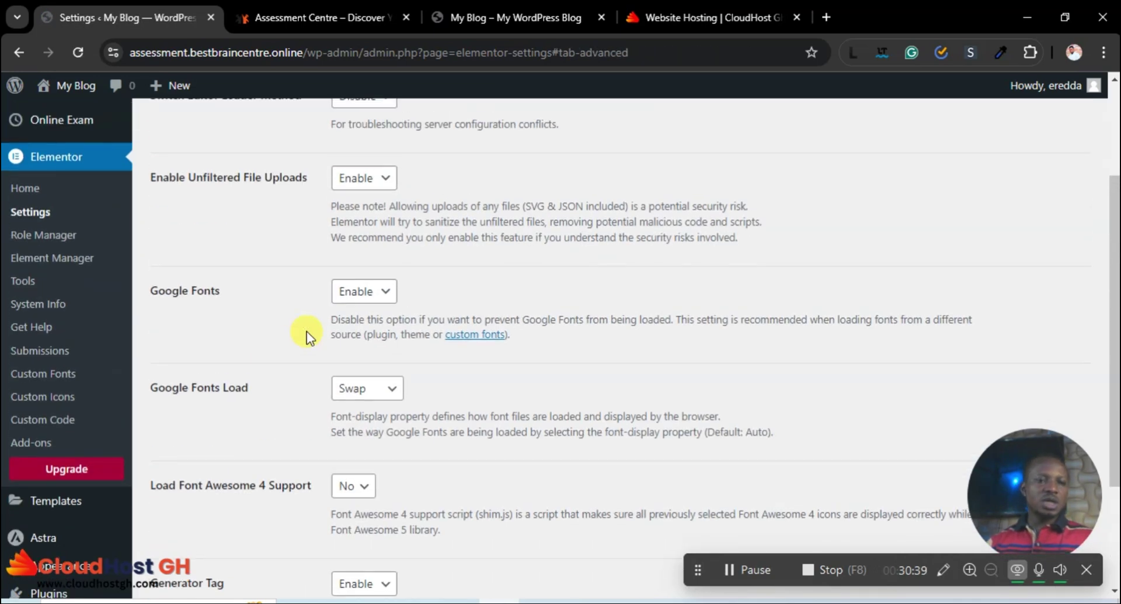
left_click(30, 283)
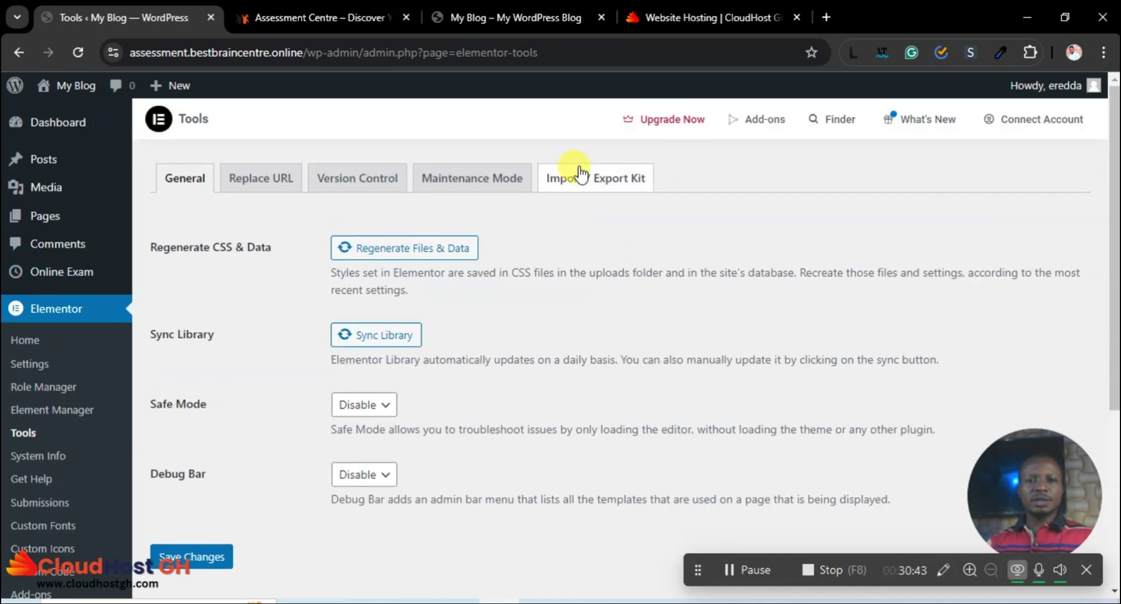
left_click(581, 175)
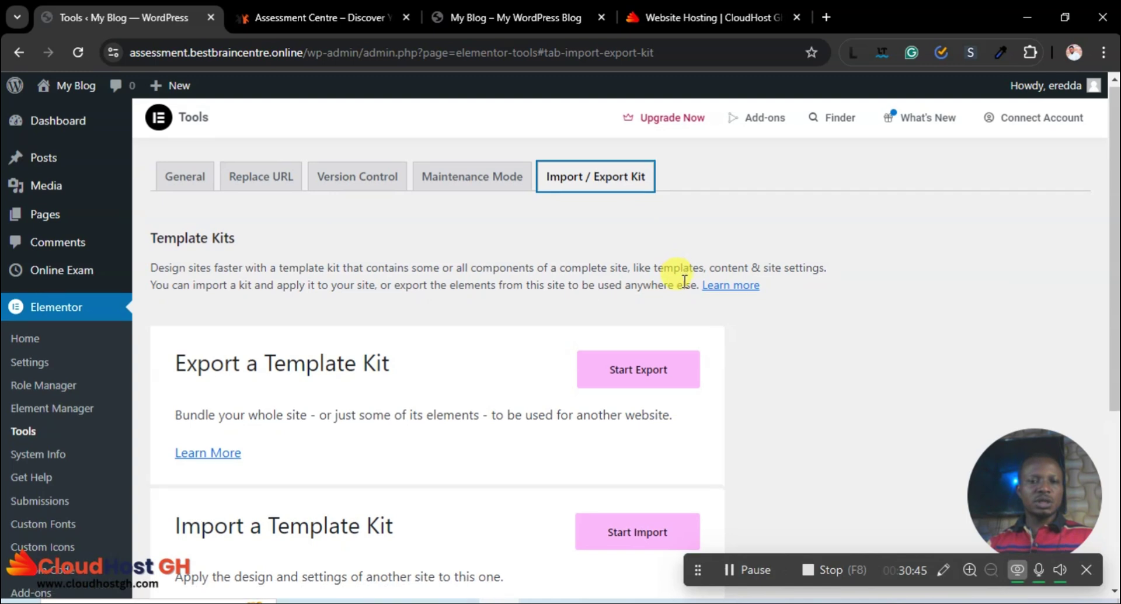
scroll(680, 304, "down", 1)
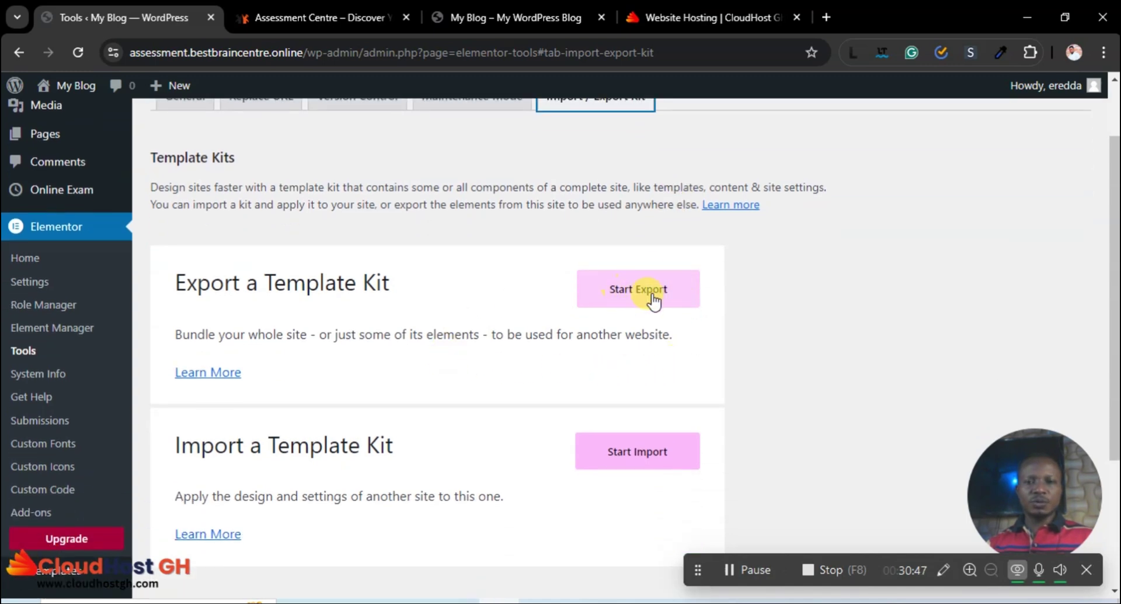
Start a template kit import and upload elementor-kit (1) from the Exams Assesment folder inside Downloads > New folder (7).
left_click(624, 453)
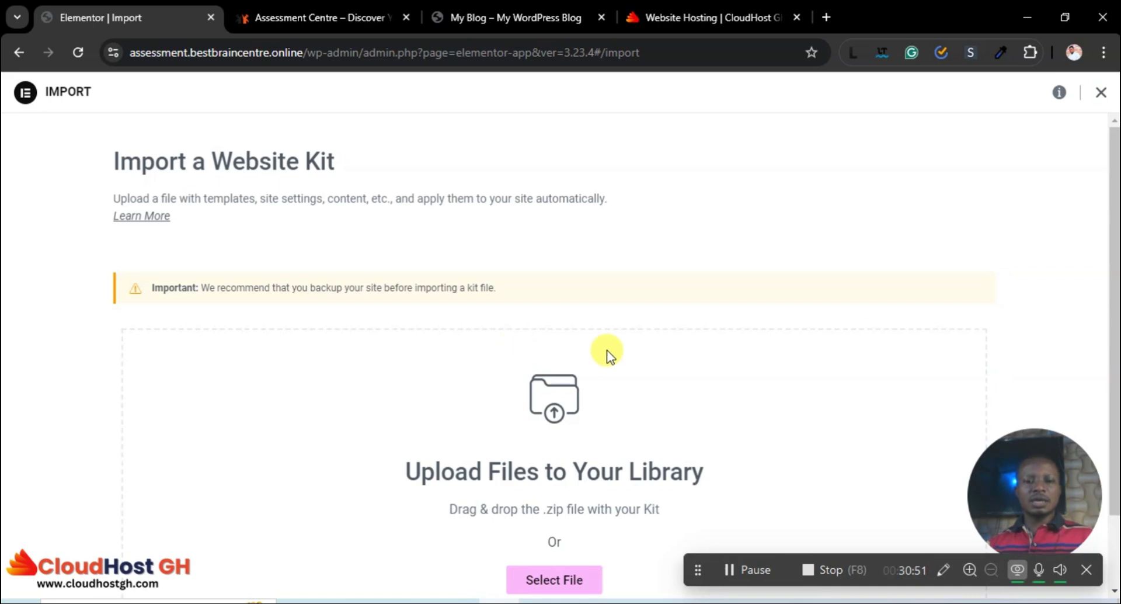
scroll(608, 350, "down", 1)
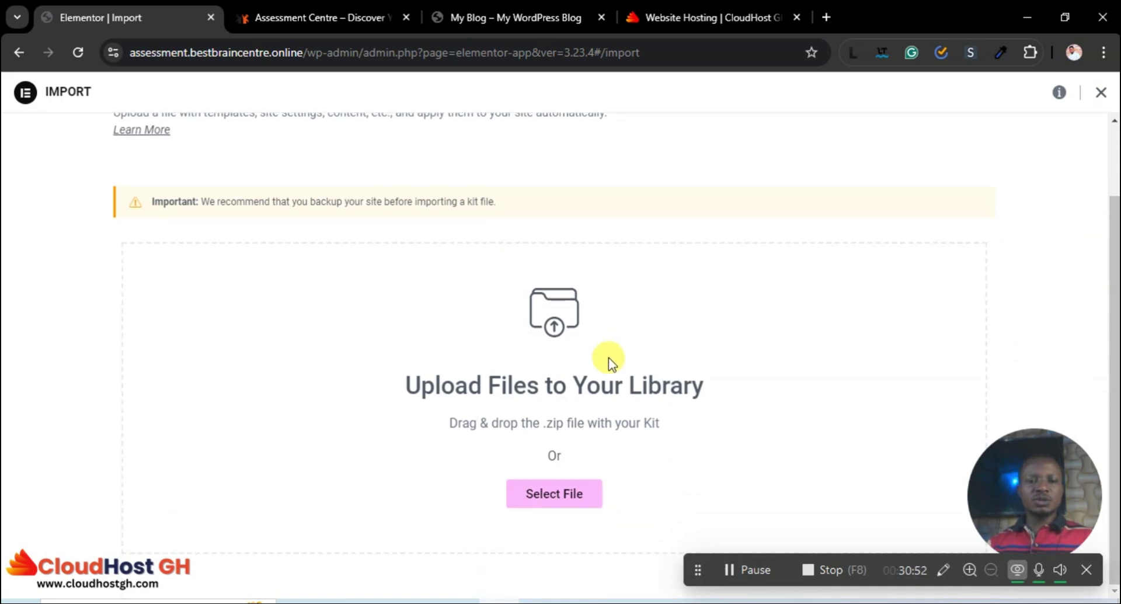
left_click(549, 497)
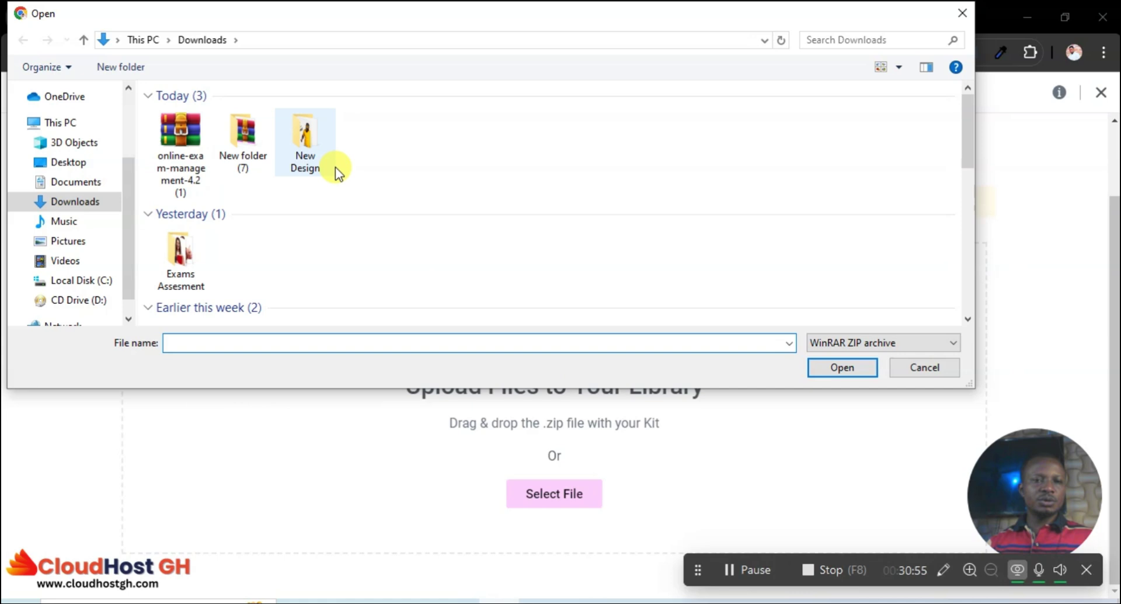
double_click(254, 144)
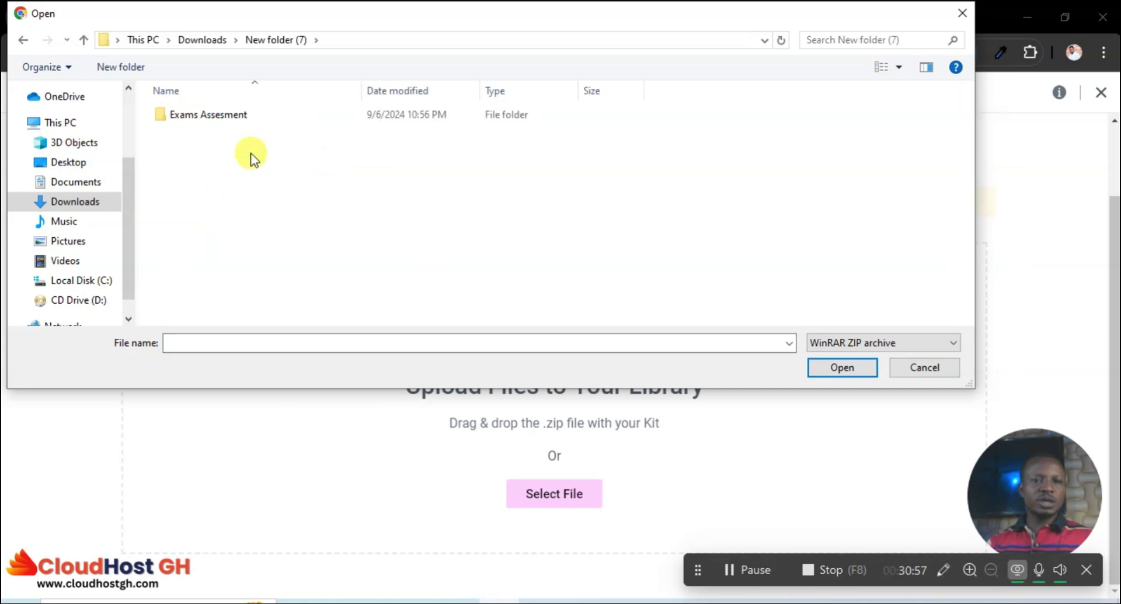
double_click(206, 113)
left_click(197, 127)
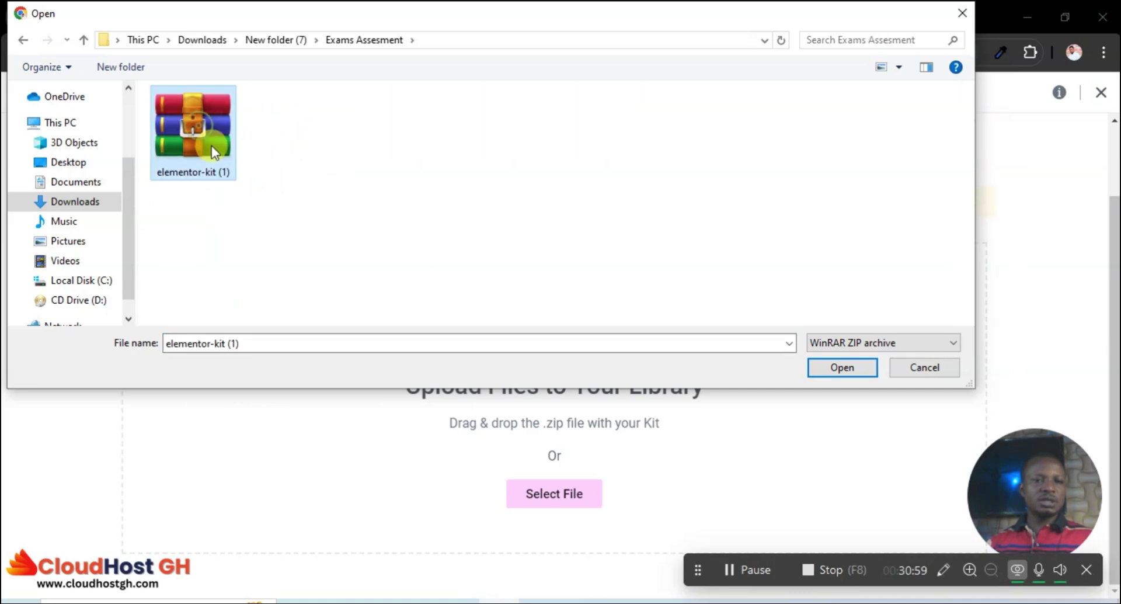
left_click(848, 370)
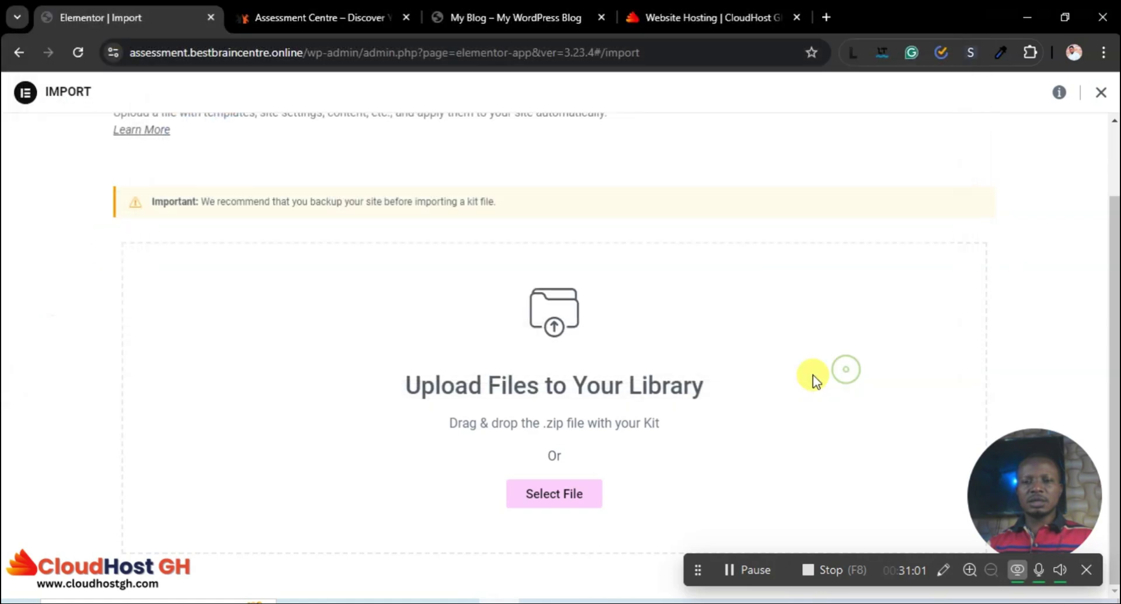
Import the kit with the Jeg Elementor Kit and Hide Admin Bar plugins, content and site settings, and close the import screen.
left_click(648, 405)
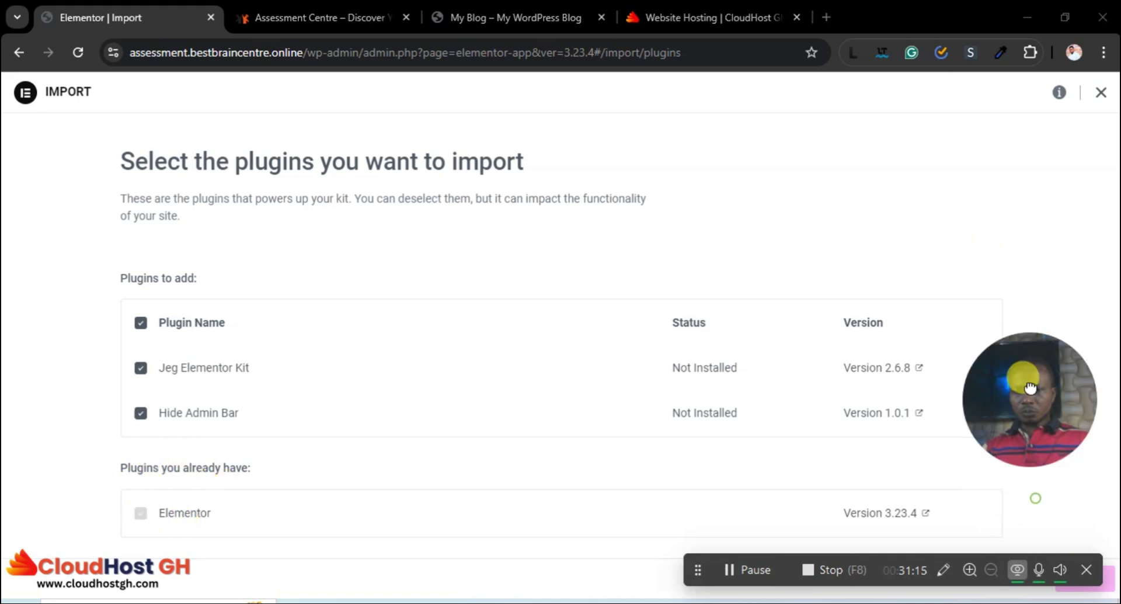
left_click_drag(873, 561, 601, 570)
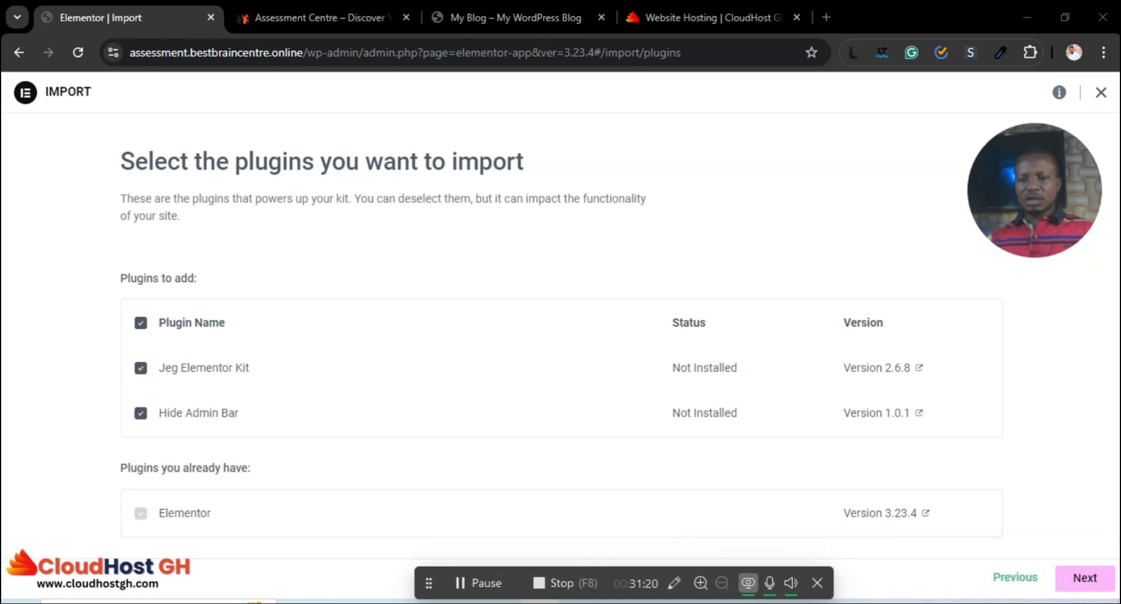
left_click(1087, 580)
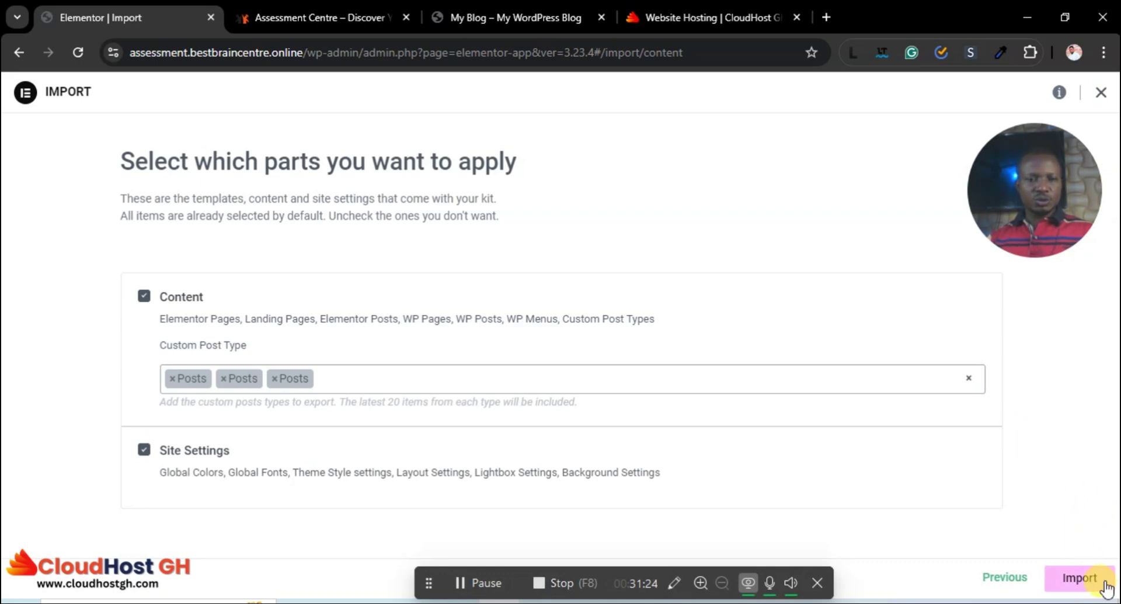
left_click(1080, 580)
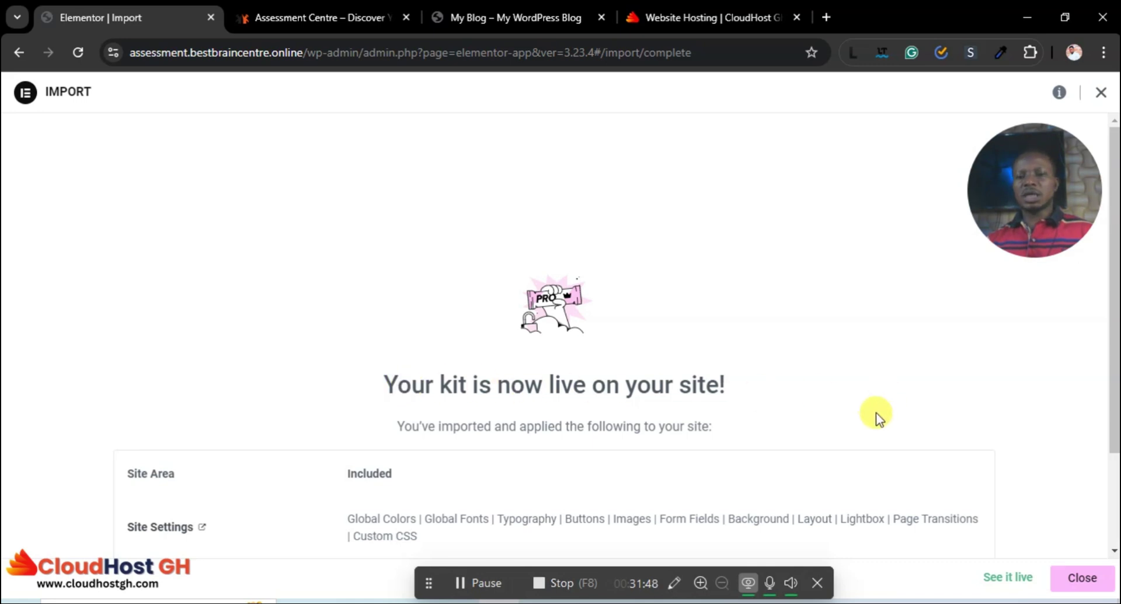
left_click(1095, 586)
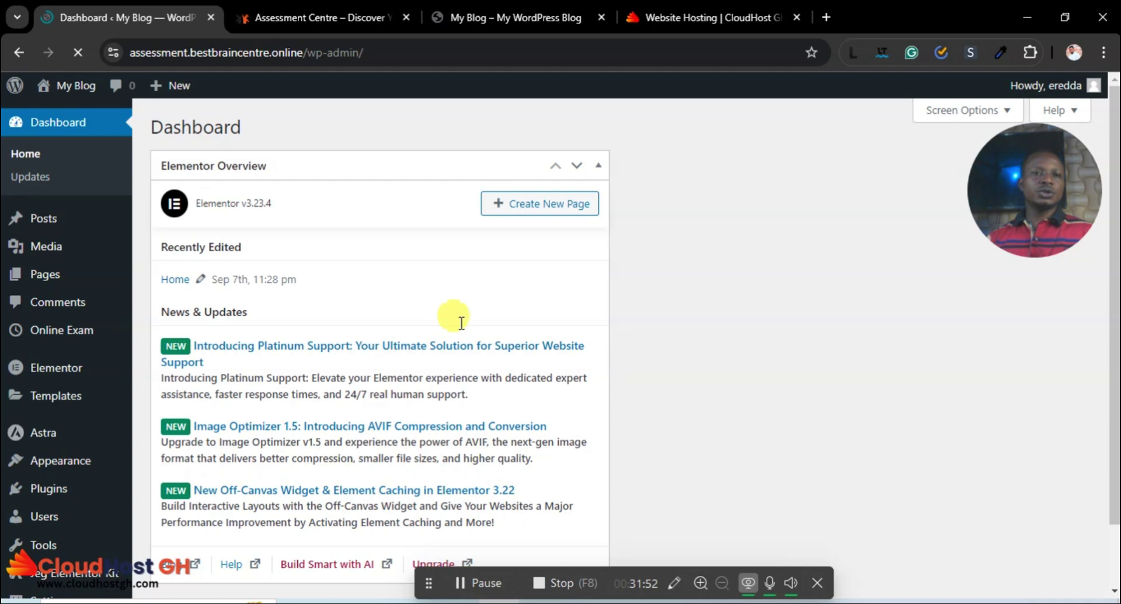
Open the site's front end in a new browser tab and examine the imported home page.
right_click(83, 85)
left_click(140, 109)
left_click(289, 25)
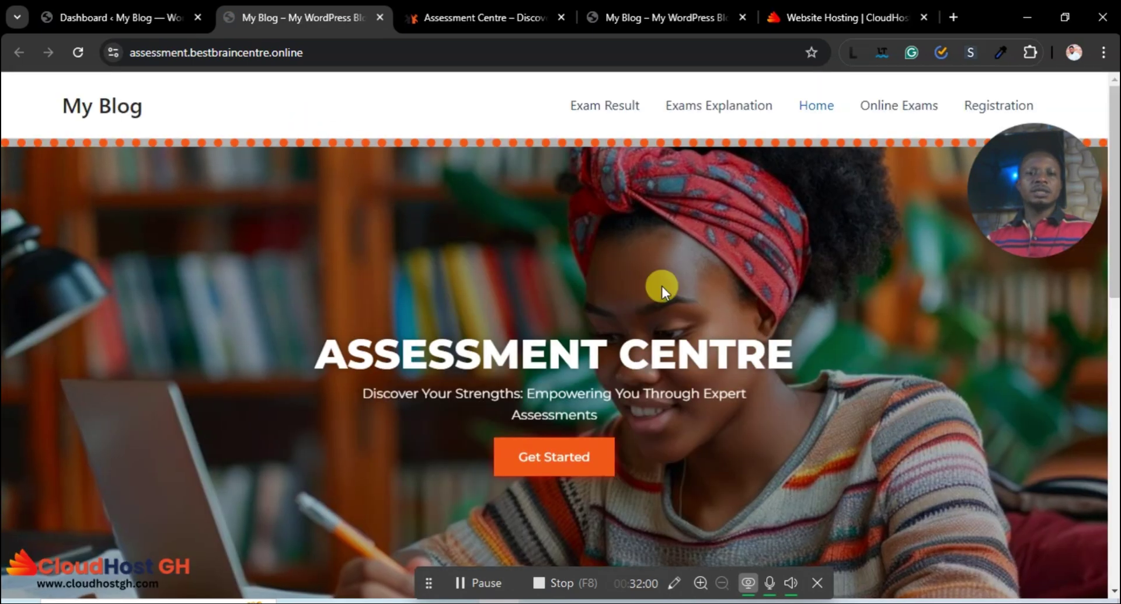
scroll(661, 286, "down", 8)
scroll(661, 286, "down", 2)
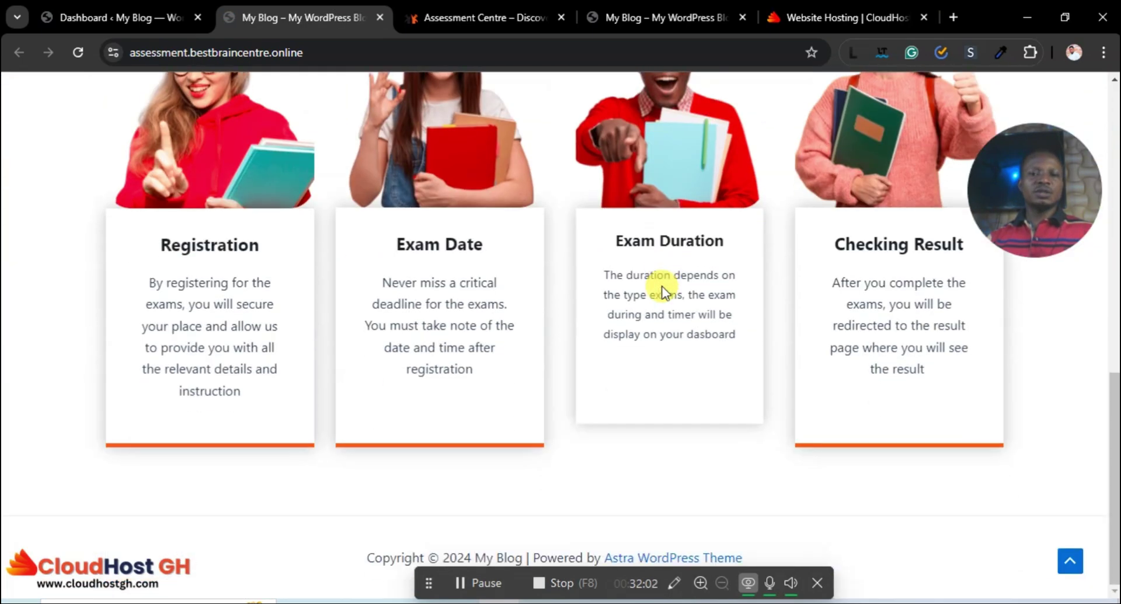
scroll(661, 286, "up", 5)
scroll(663, 286, "up", 6)
scroll(661, 285, "down", 8)
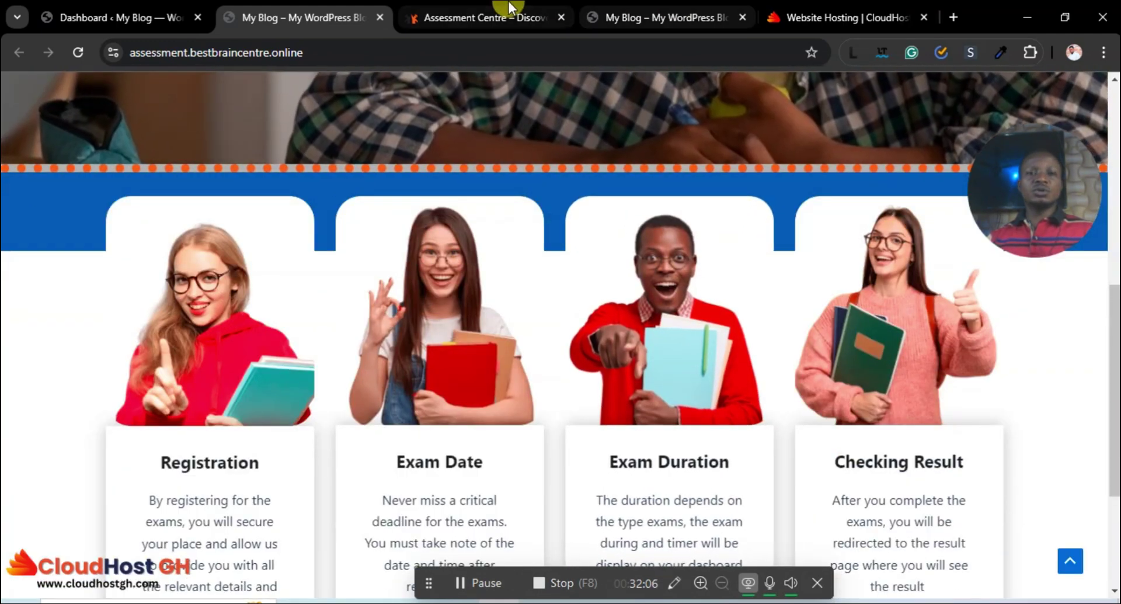
Compare the registration and exam cards and footer on bestbraincentre.online with those on the imported home page.
left_click(517, 9)
scroll(521, 206, "down", 8)
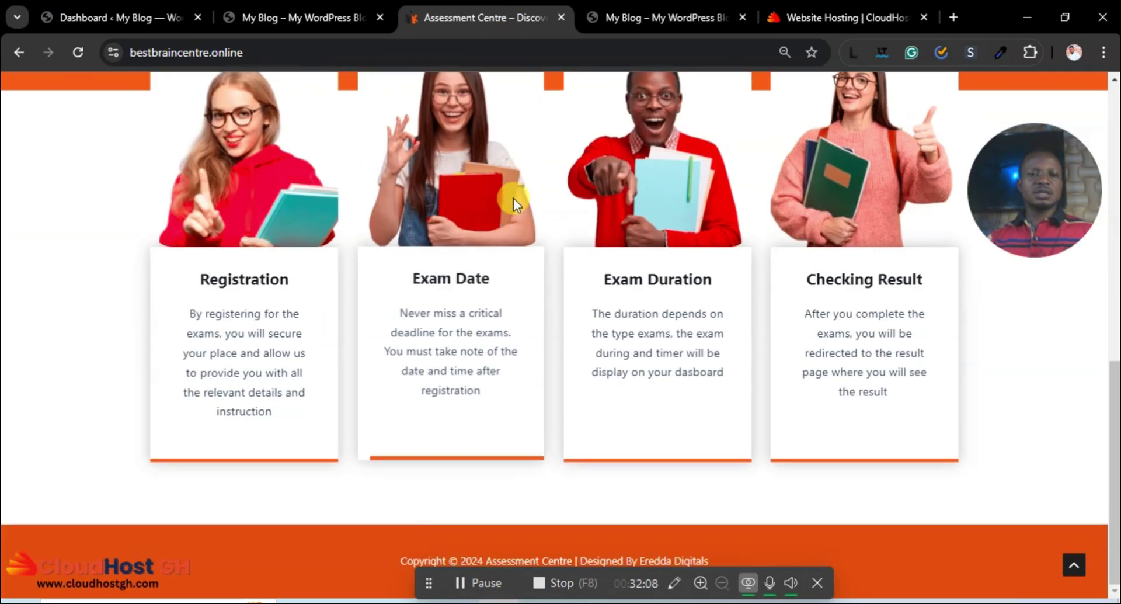
scroll(519, 204, "up", 4)
scroll(401, 288, "down", 5)
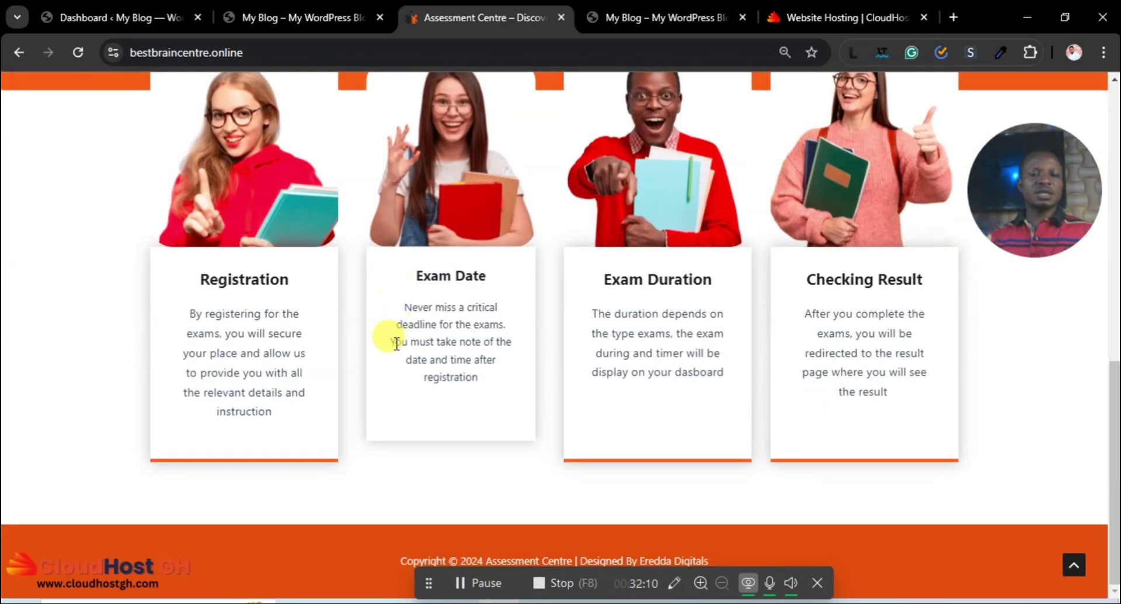
left_click(311, 10)
scroll(697, 362, "down", 3)
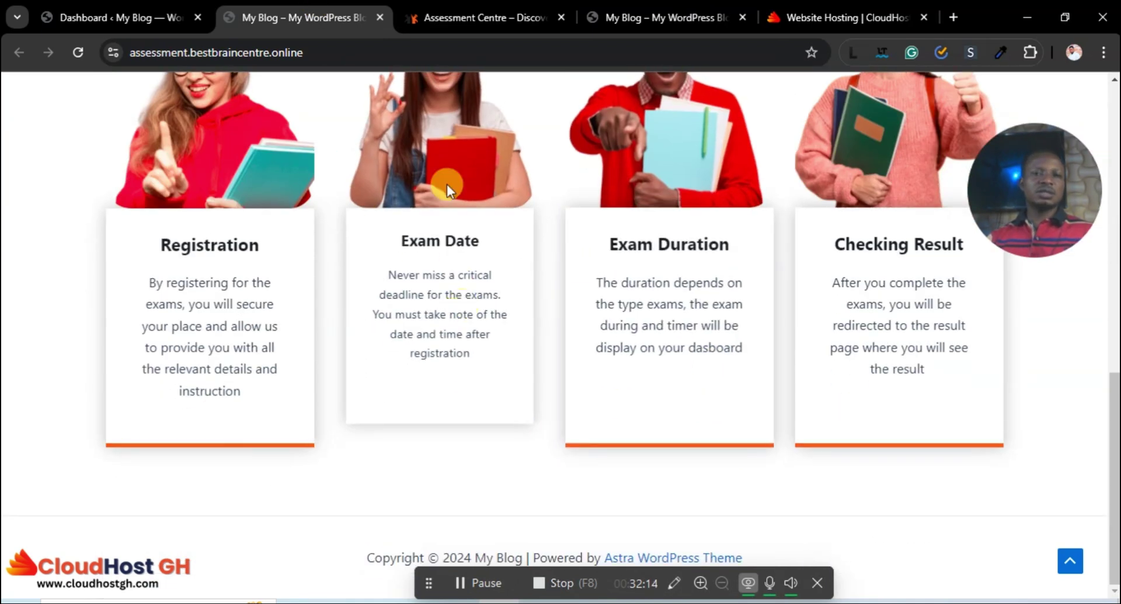
scroll(426, 213, "up", 5)
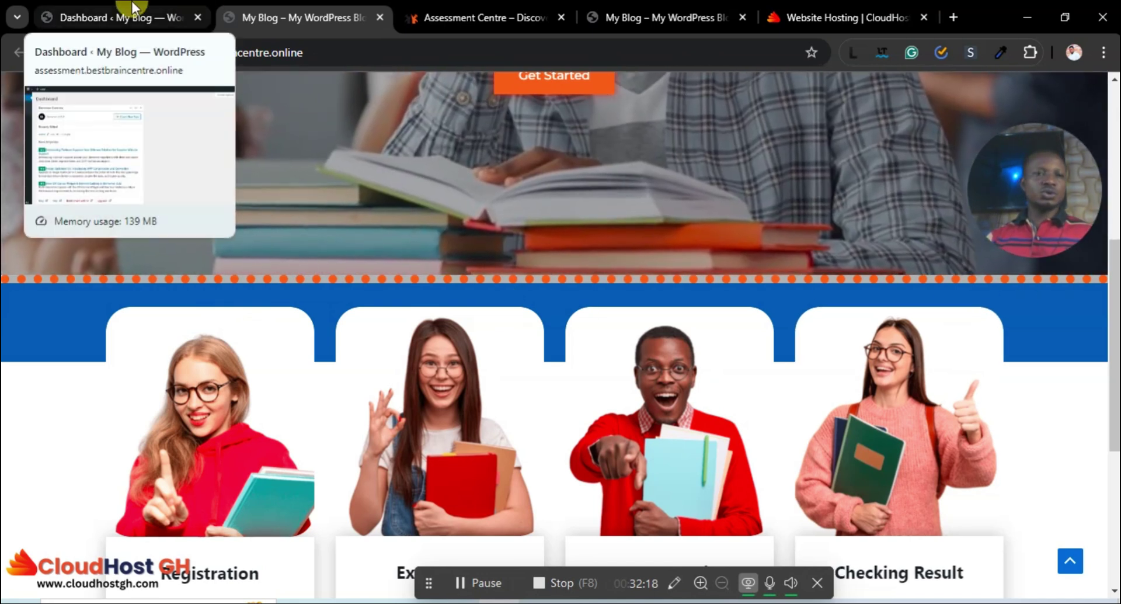
Check the site's front end from the dashboard tab for the admin bar and return to the dashboard through the /wp-admin address.
left_click(158, 8)
mouse_move(66, 98)
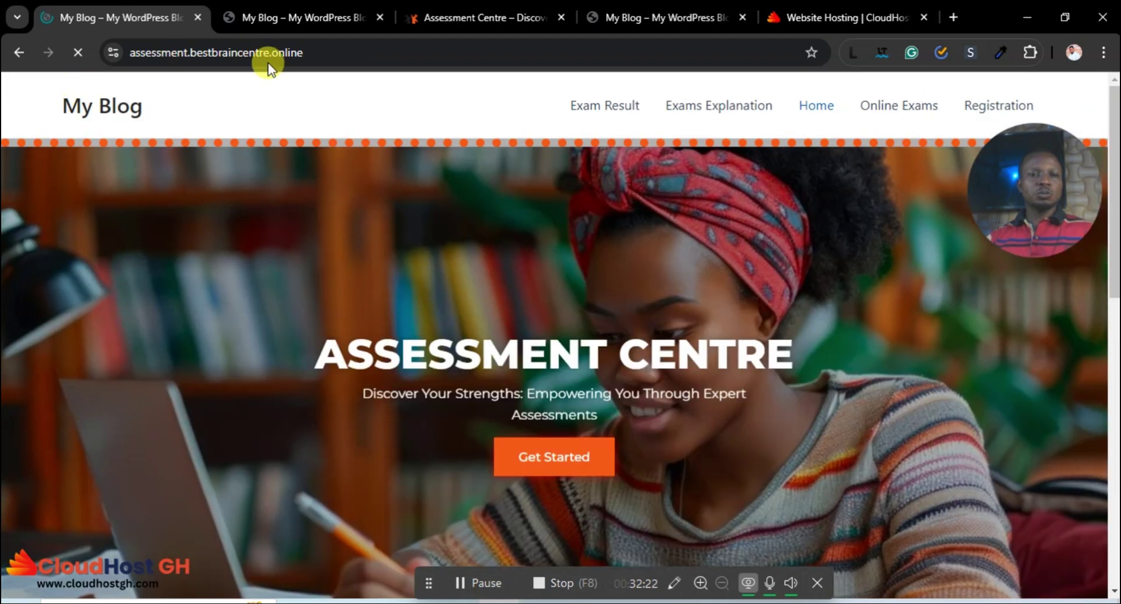
left_click(82, 51)
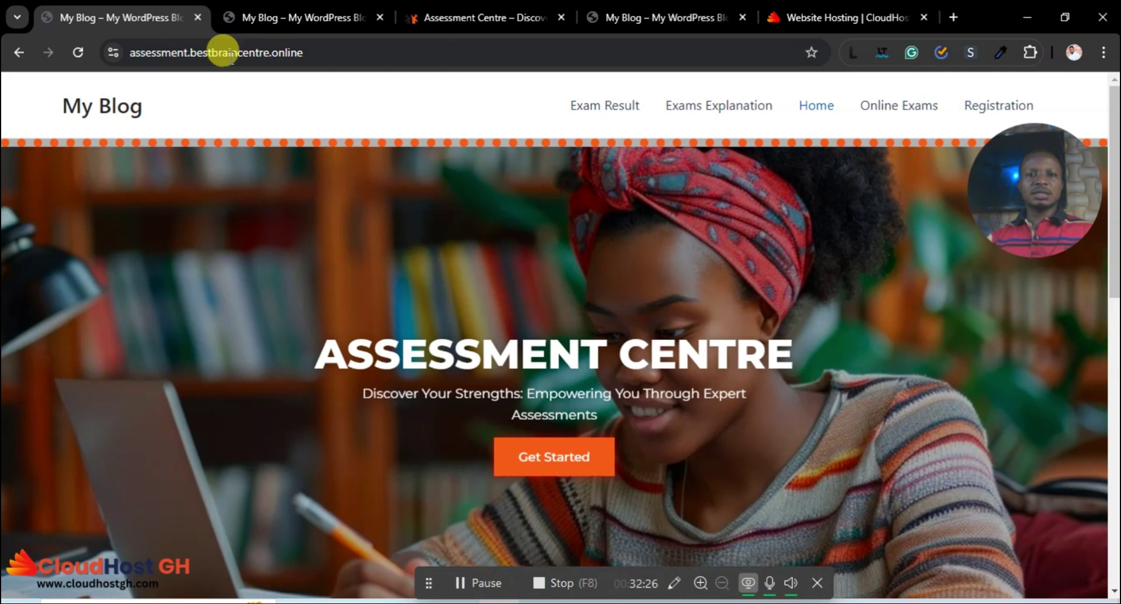
left_click(341, 50)
left_click(370, 50)
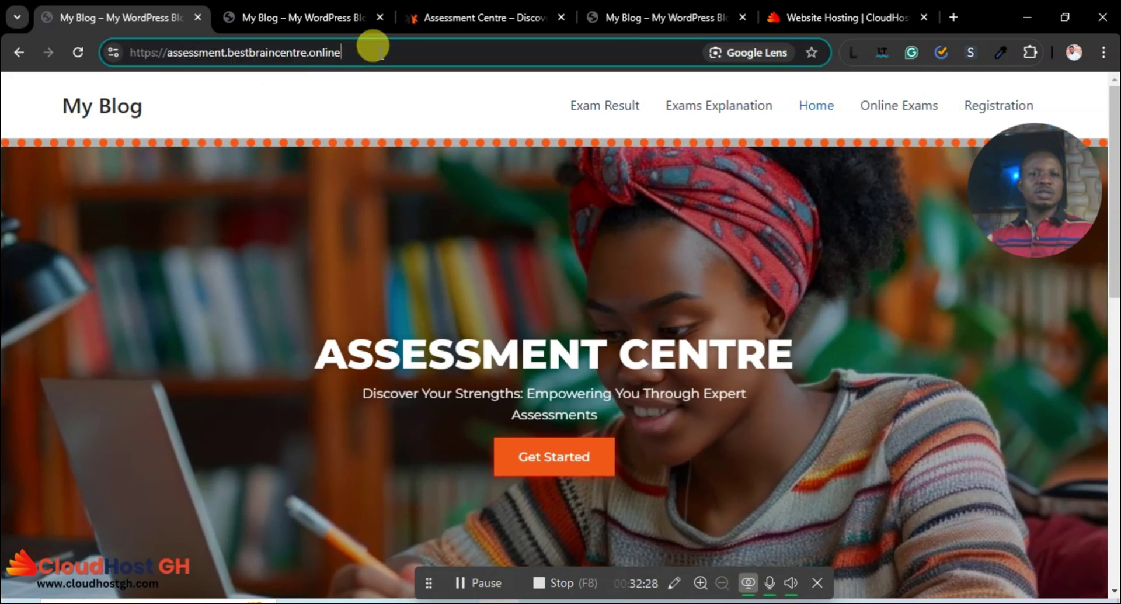
type("/wp-admin")
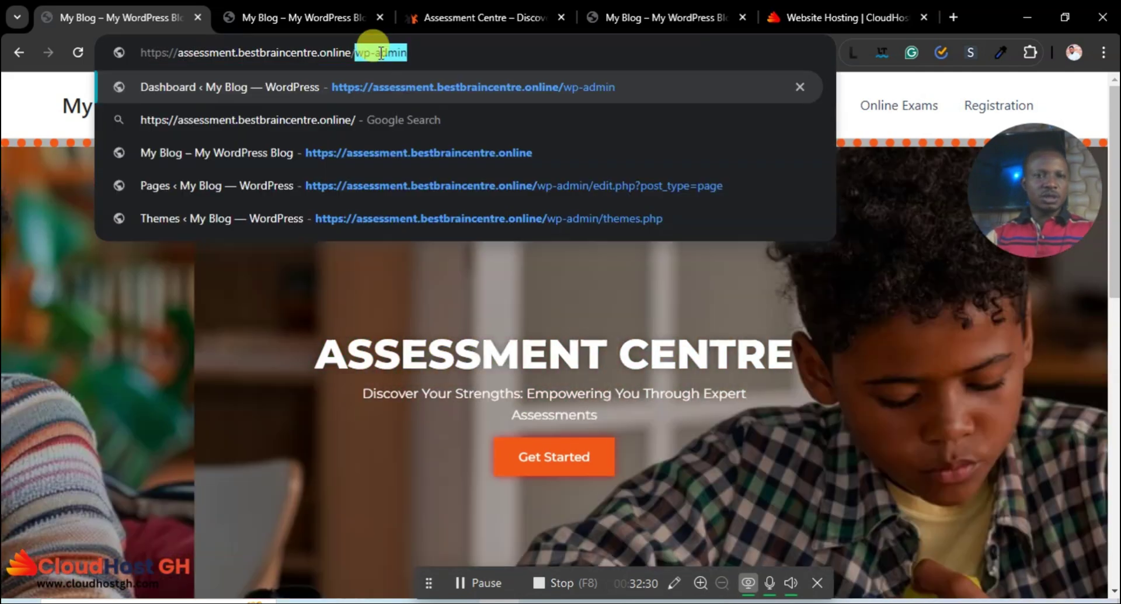
key("Return")
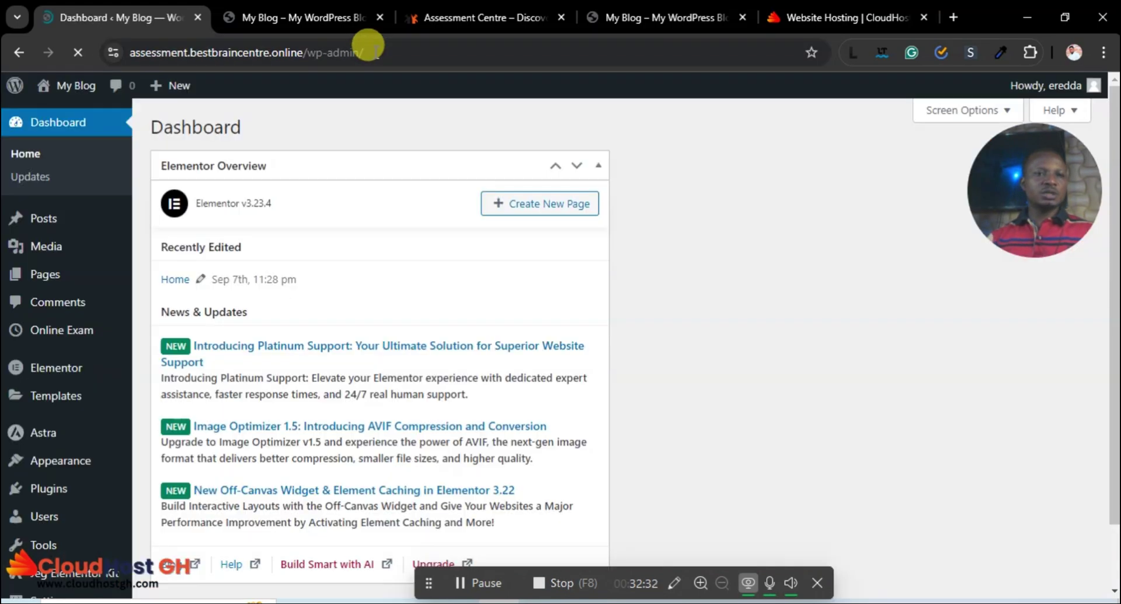
Review the installed plugins and open the settings of the Hide Admin Bar plugin.
scroll(129, 388, "down", 1)
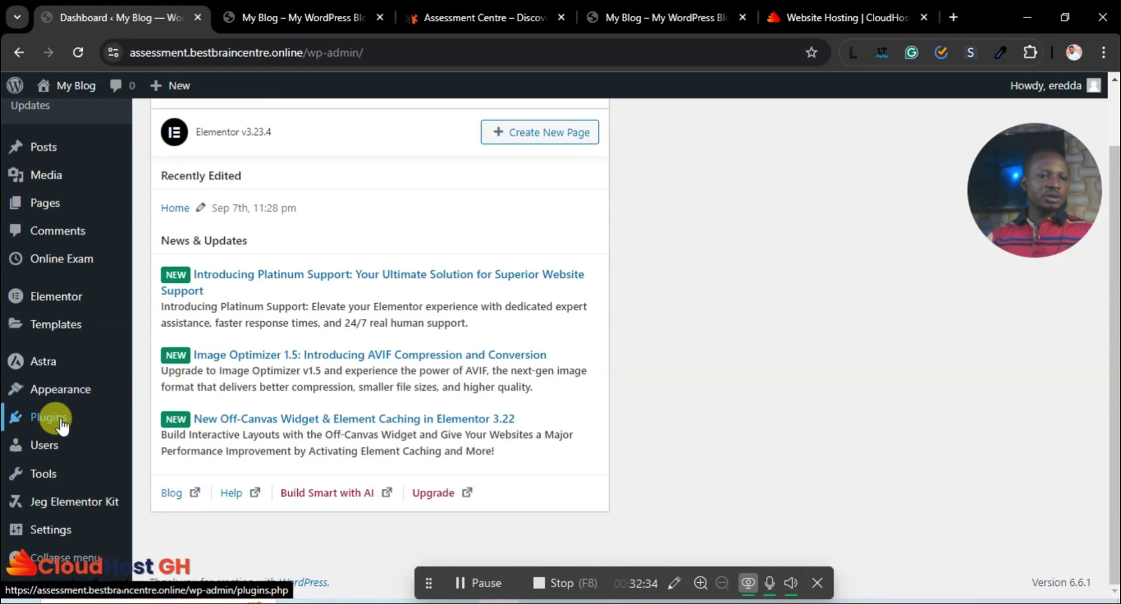
mouse_move(55, 425)
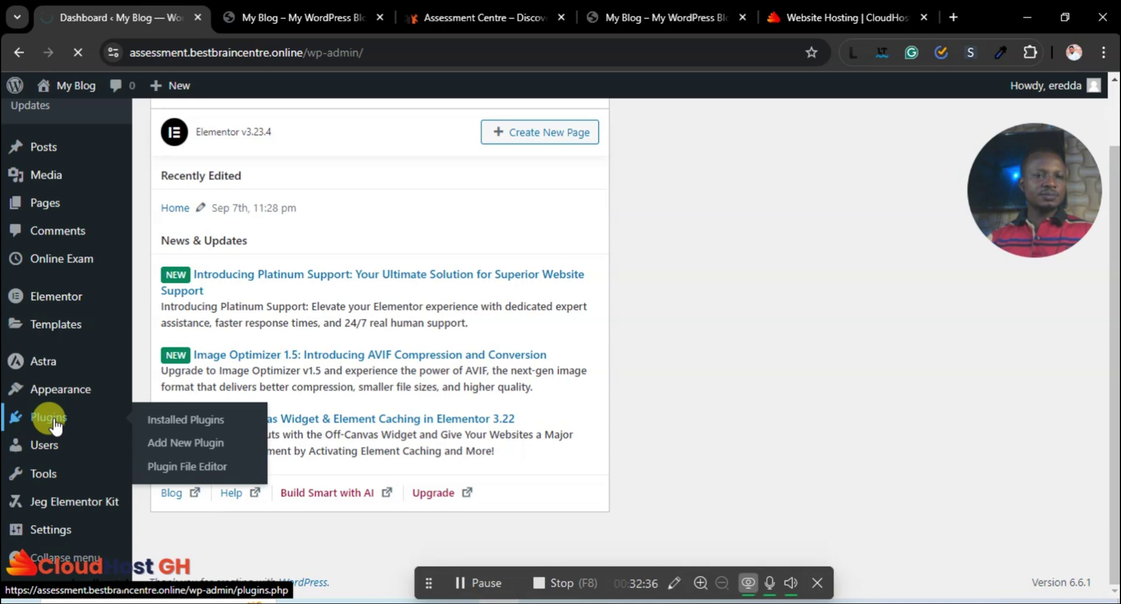
left_click(56, 425)
scroll(444, 419, "down", 2)
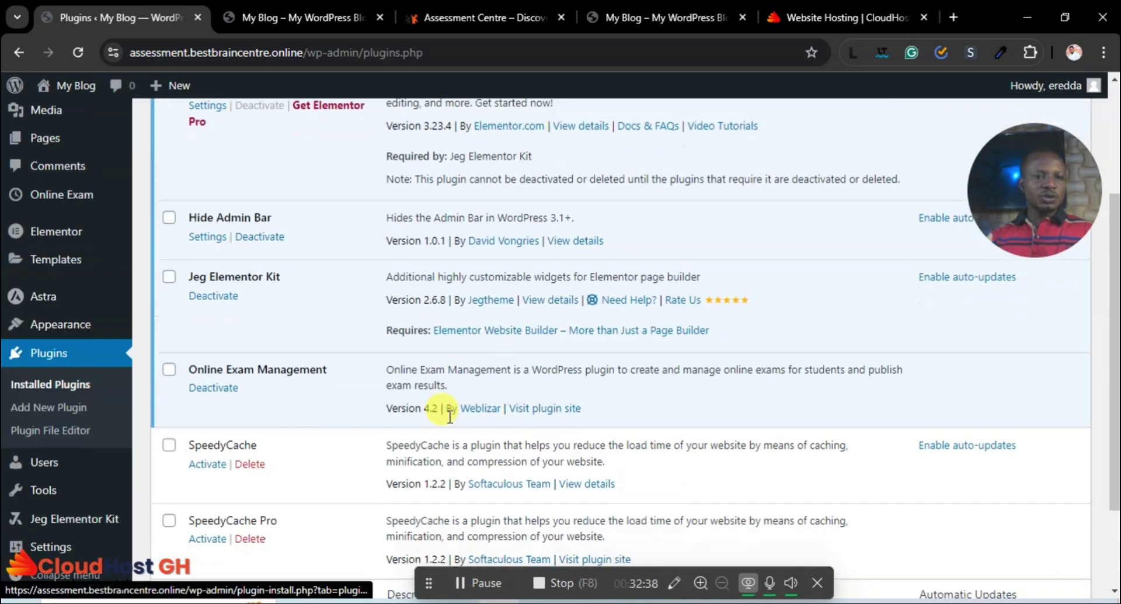
scroll(440, 409, "up", 2)
scroll(252, 299, "up", 2)
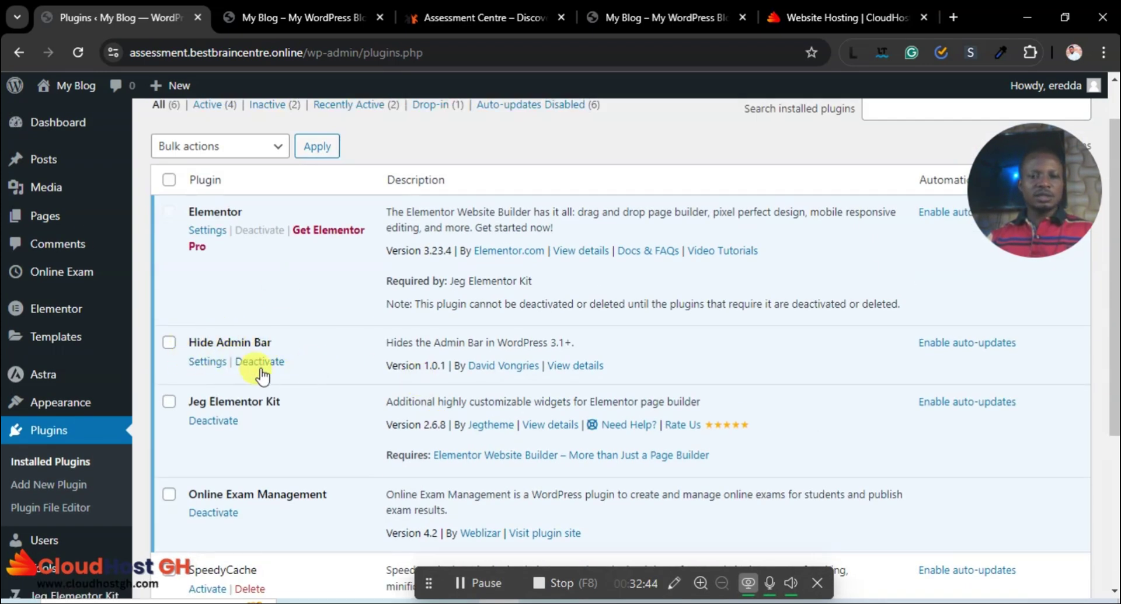
left_click(200, 362)
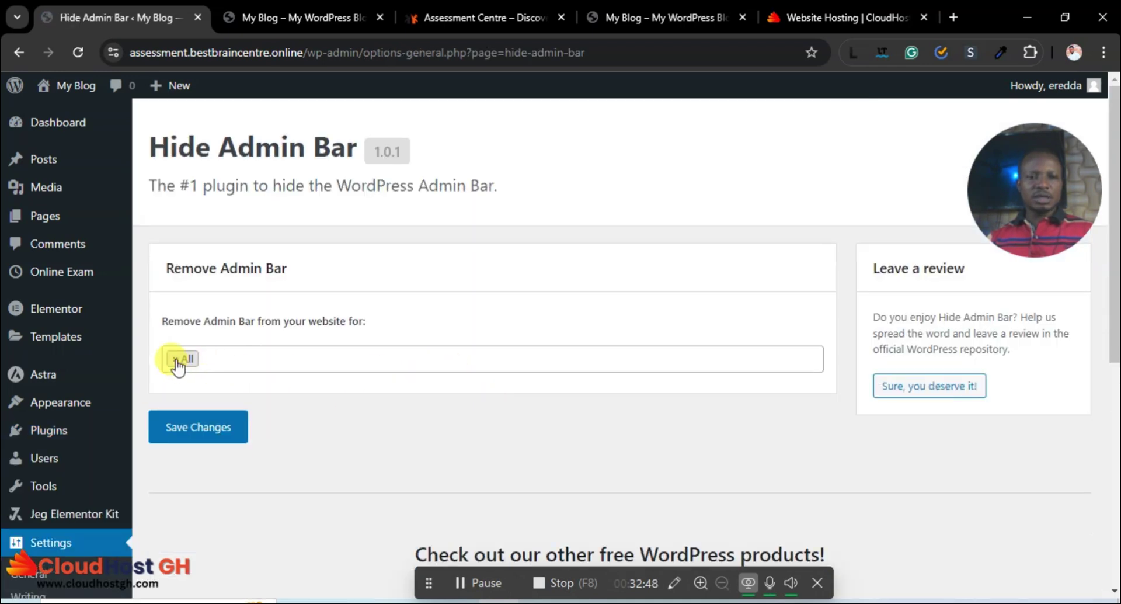
Hide the admin bar only for the Subscriber, Contributor, Author and Editor roles, and save the changes.
left_click(174, 360)
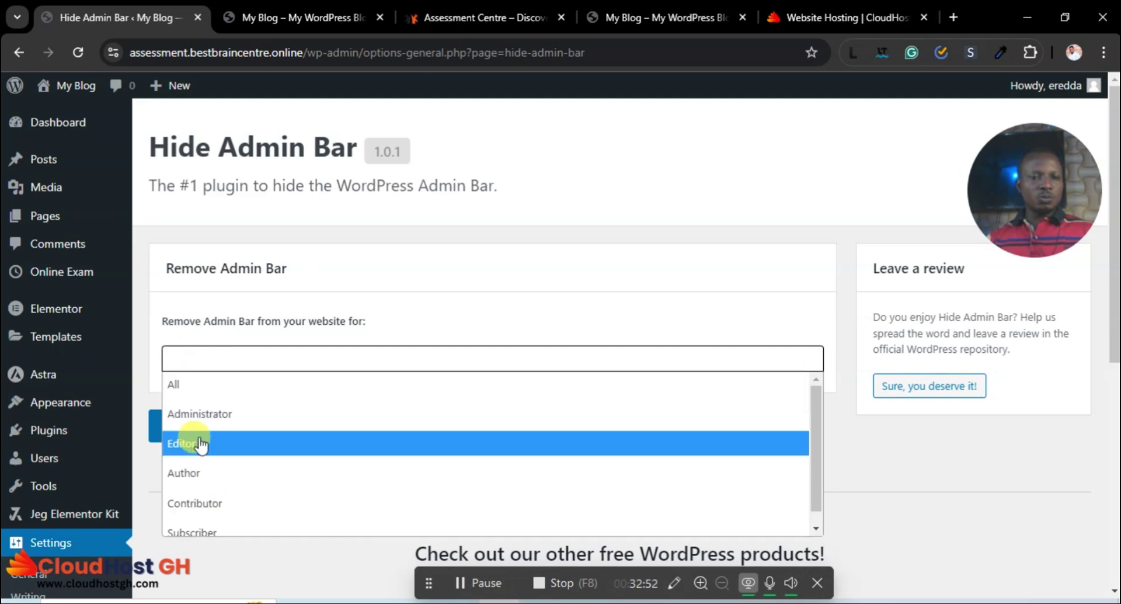
left_click(218, 526)
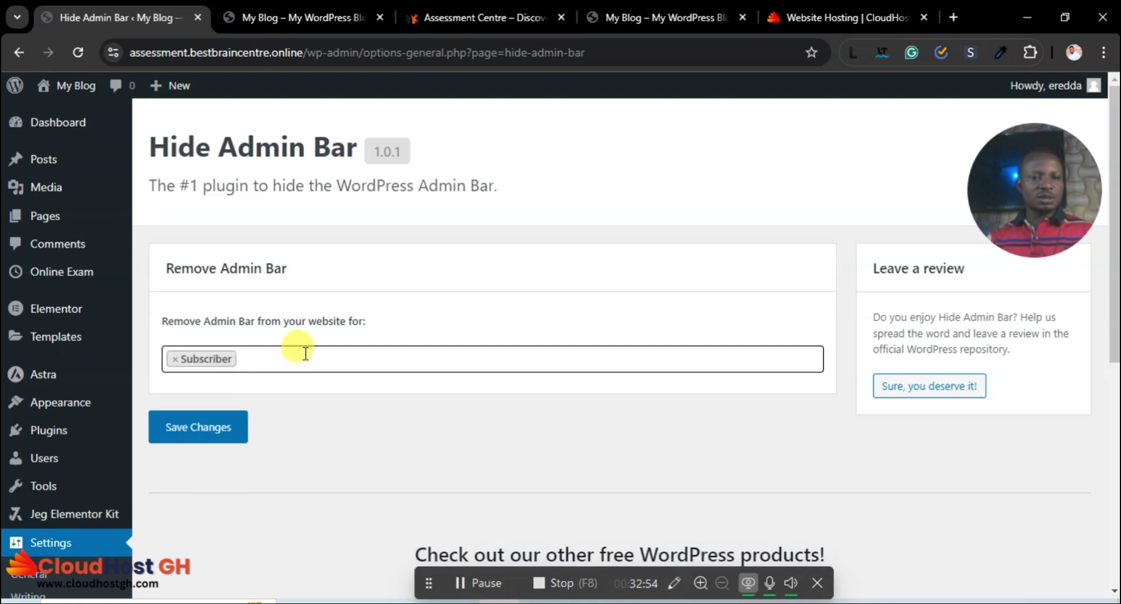
left_click(305, 355)
left_click(229, 497)
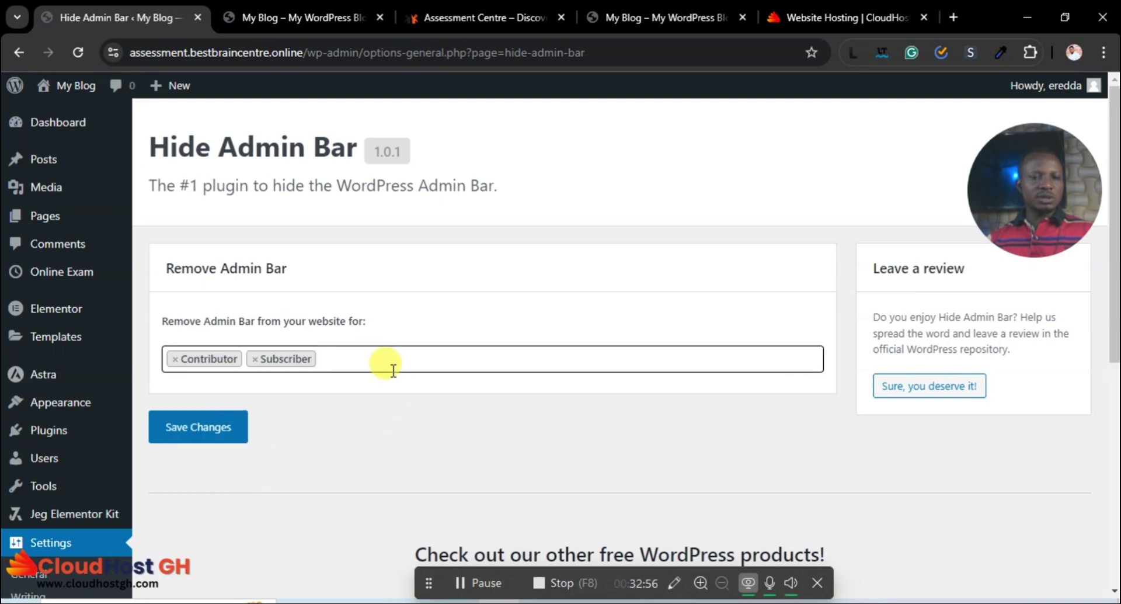
left_click(376, 361)
left_click(252, 470)
left_click(390, 358)
left_click(261, 456)
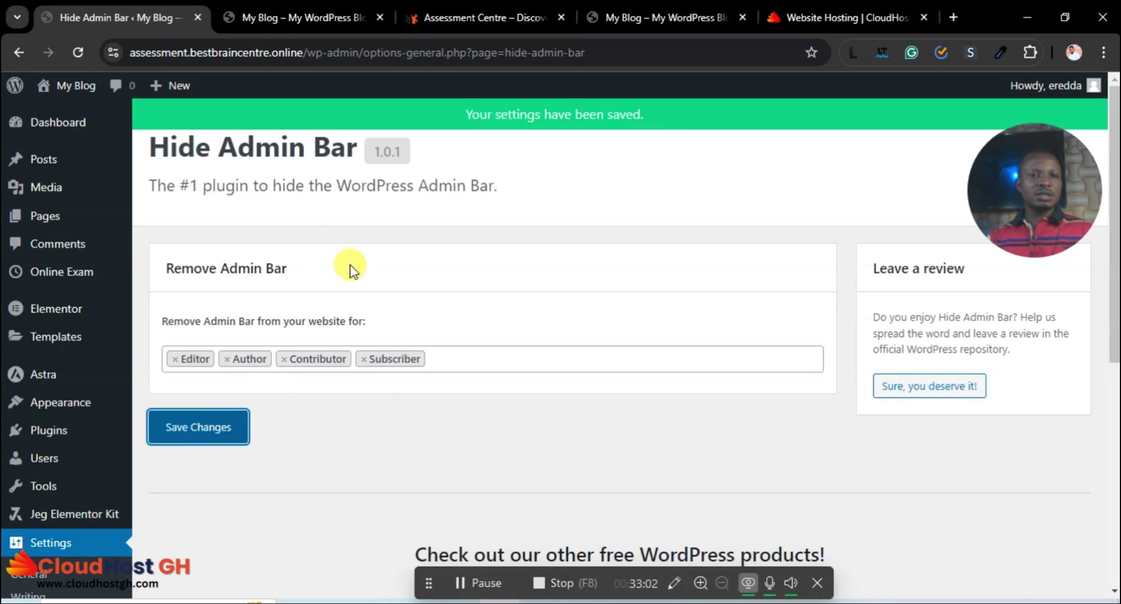
Visit the site from the dashboard and look over the home page with its admin bar, exam cards and footer.
mouse_move(57, 87)
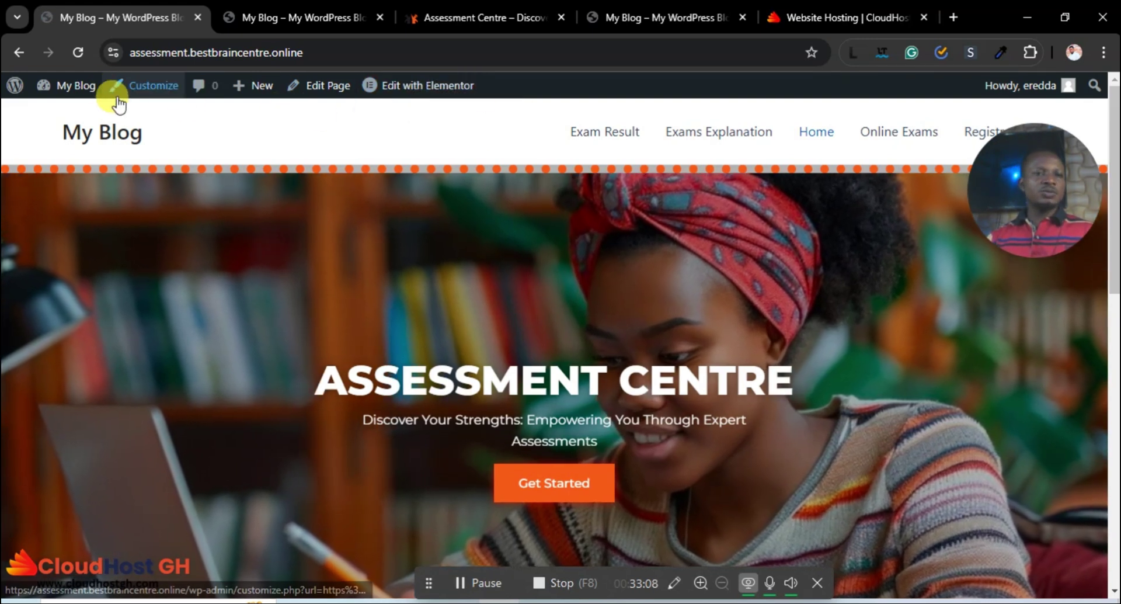
scroll(420, 120, "down", 5)
scroll(422, 121, "down", 3)
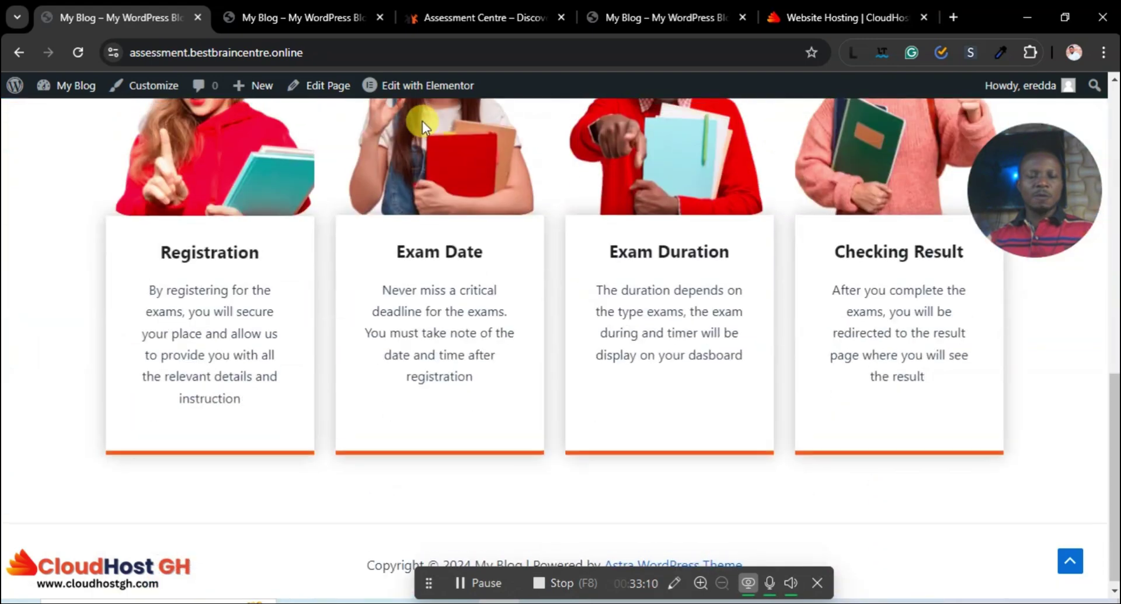
scroll(422, 121, "up", 5)
scroll(175, 287, "down", 1)
scroll(187, 292, "down", 5)
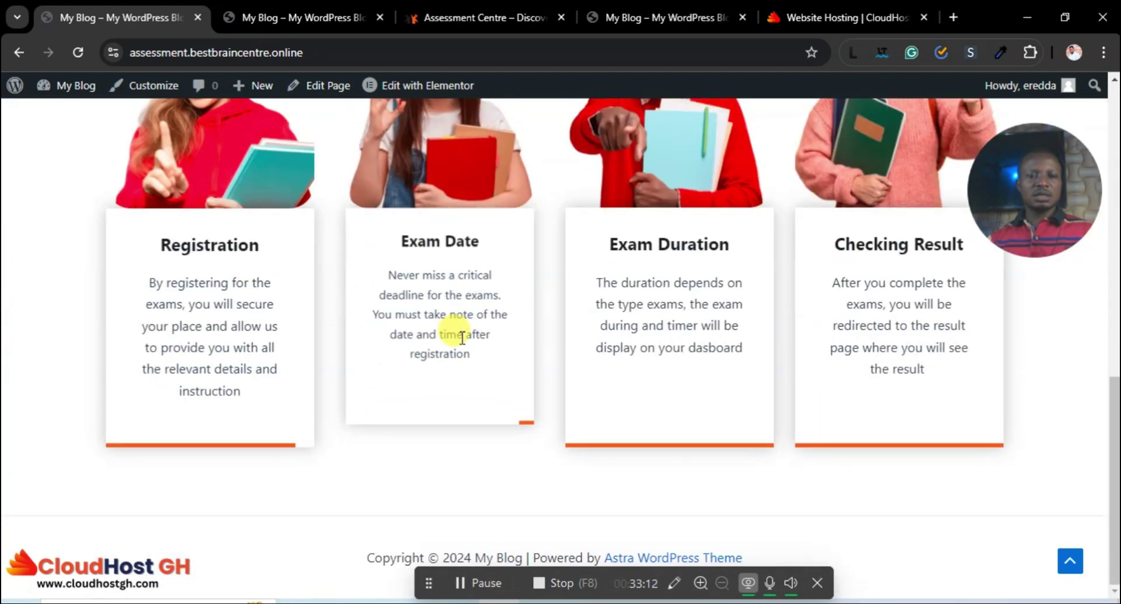
Open the home page in the Elementor editor, dismissing the AI notification and closing the Structure panel.
scroll(418, 116, "up", 7)
scroll(418, 117, "up", 5)
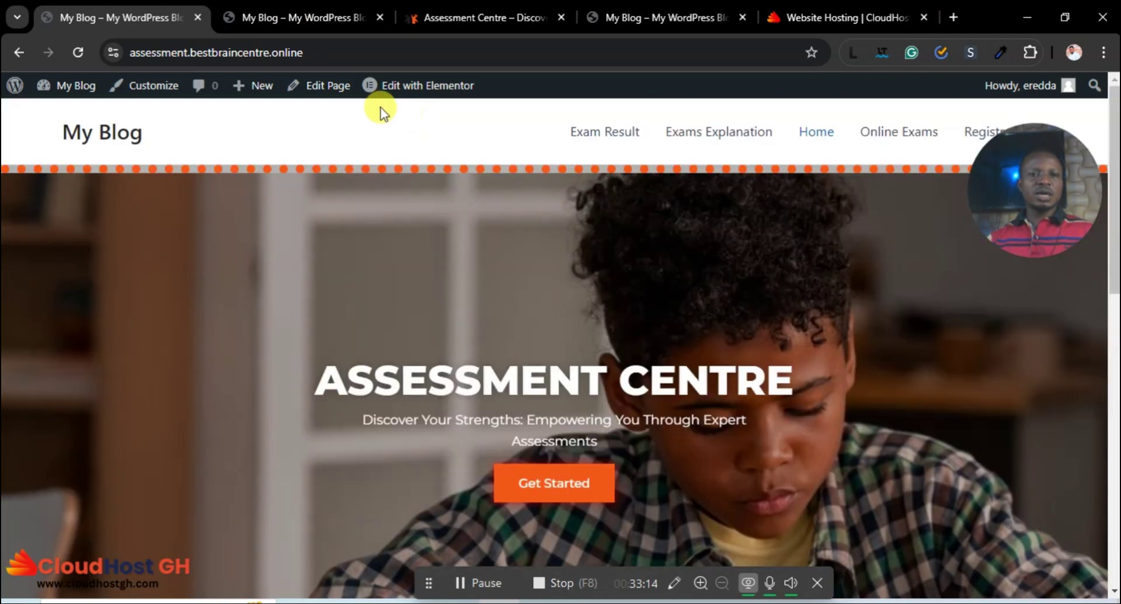
left_click(405, 88)
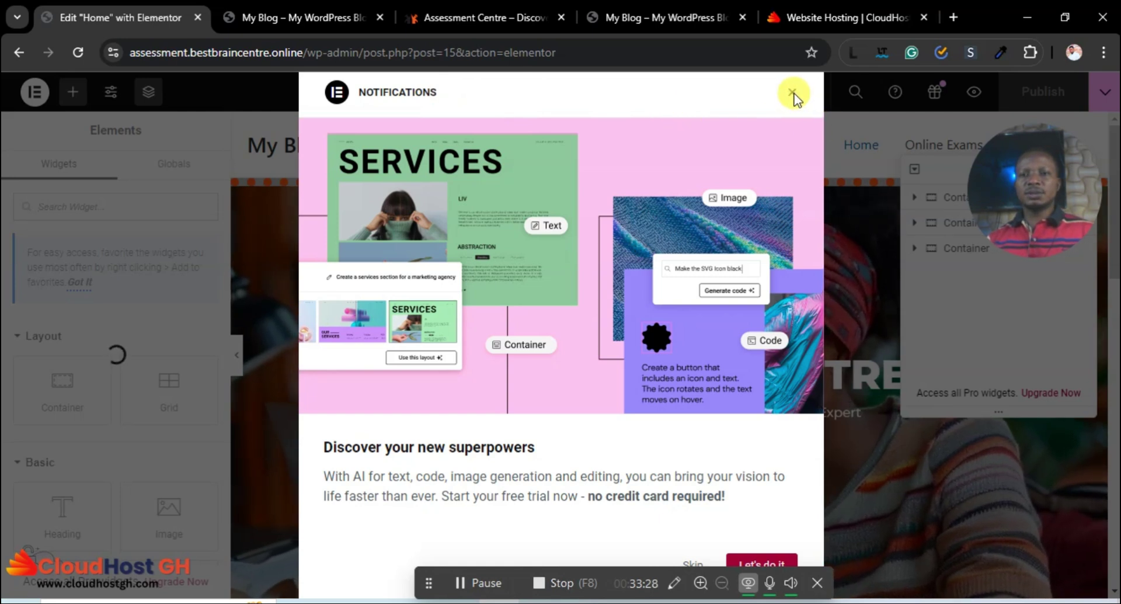
left_click(791, 91)
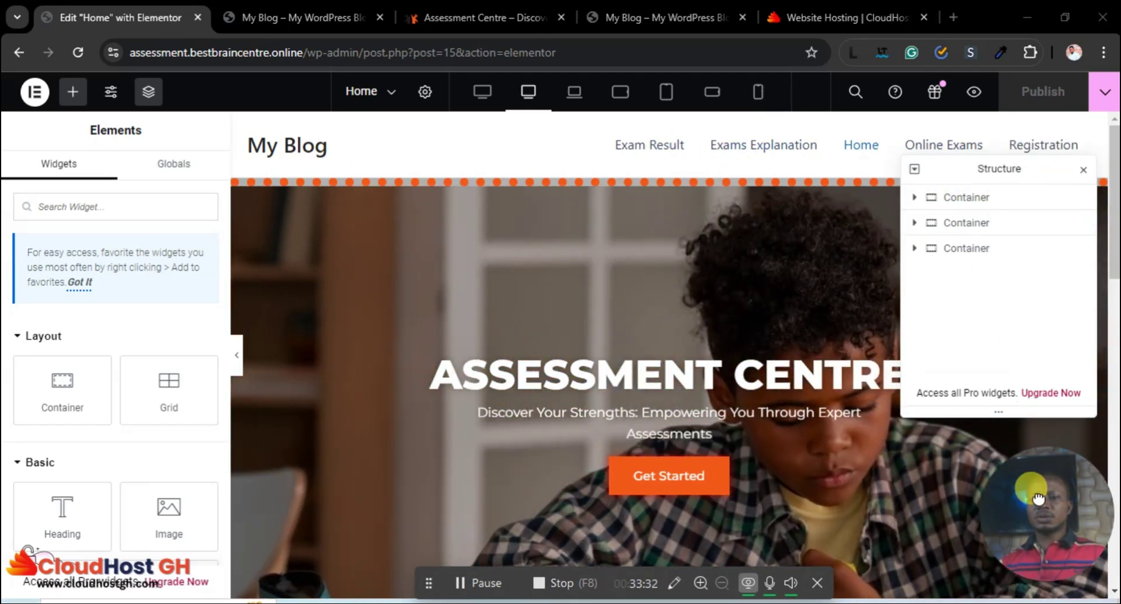
left_click(1083, 170)
Examine the hero container's style settings and the images selected for its background slideshow.
scroll(777, 250, "down", 5)
scroll(776, 250, "up", 5)
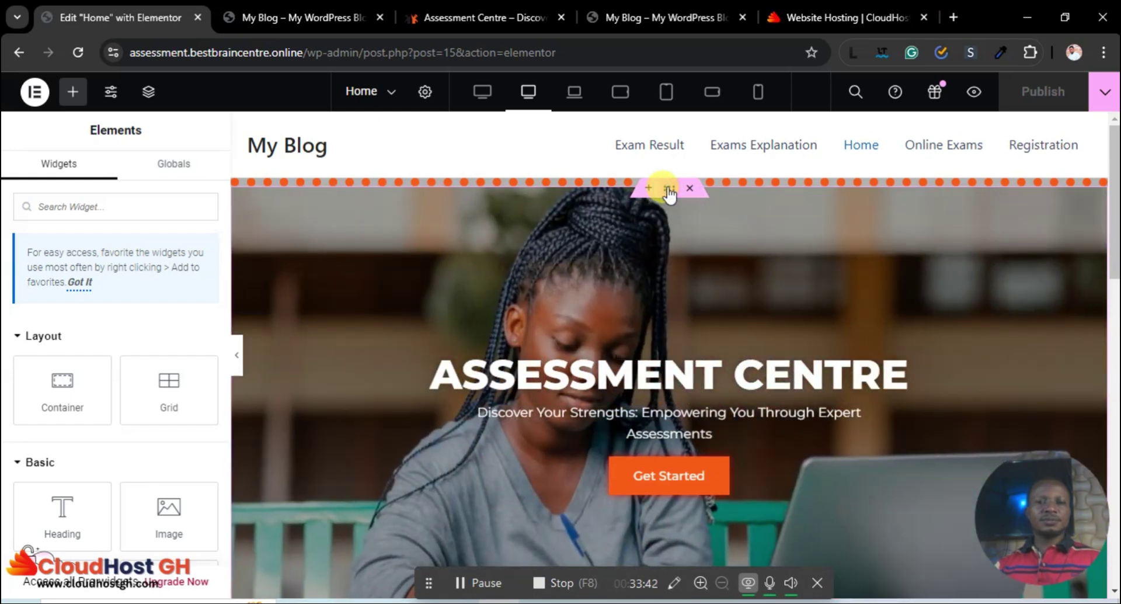
left_click(669, 188)
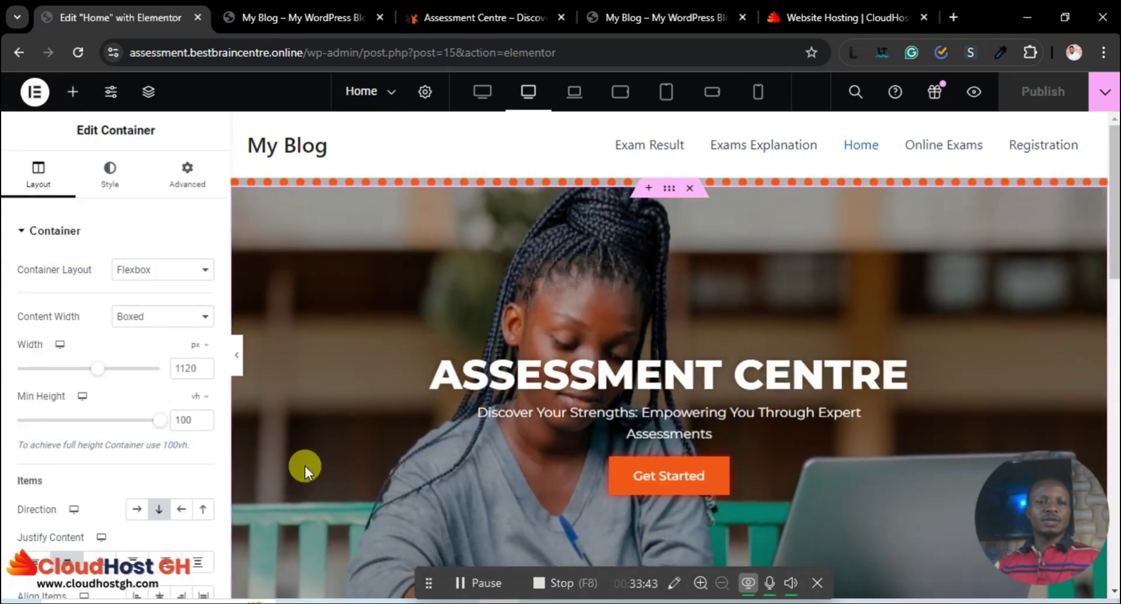
left_click(110, 195)
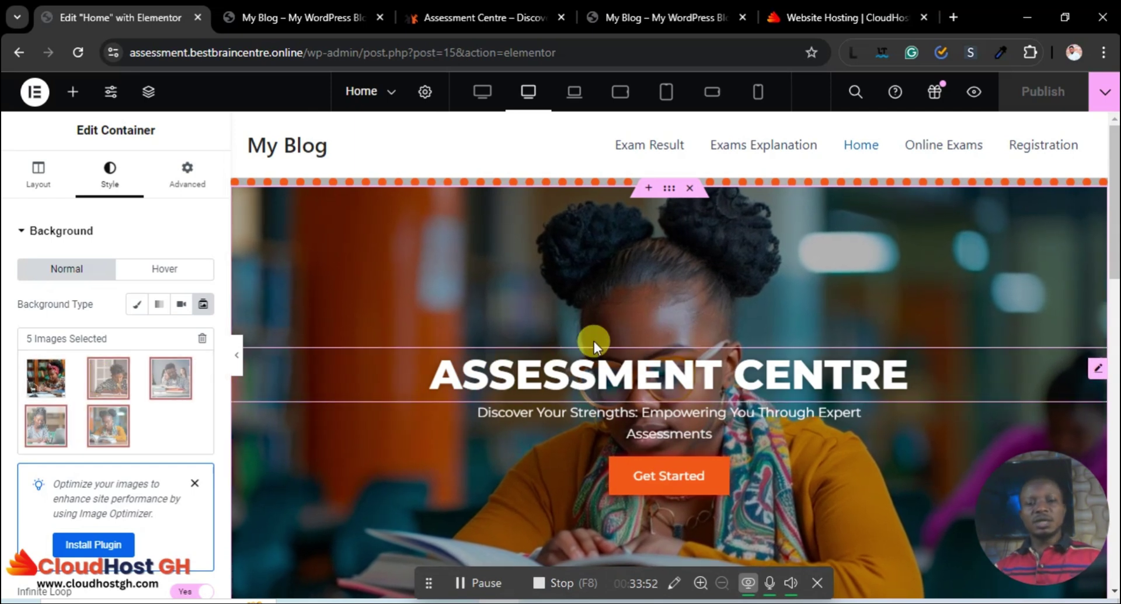
Change the background of the blue container behind the exam cards to the global Accent color and publish the page.
scroll(615, 334, "down", 8)
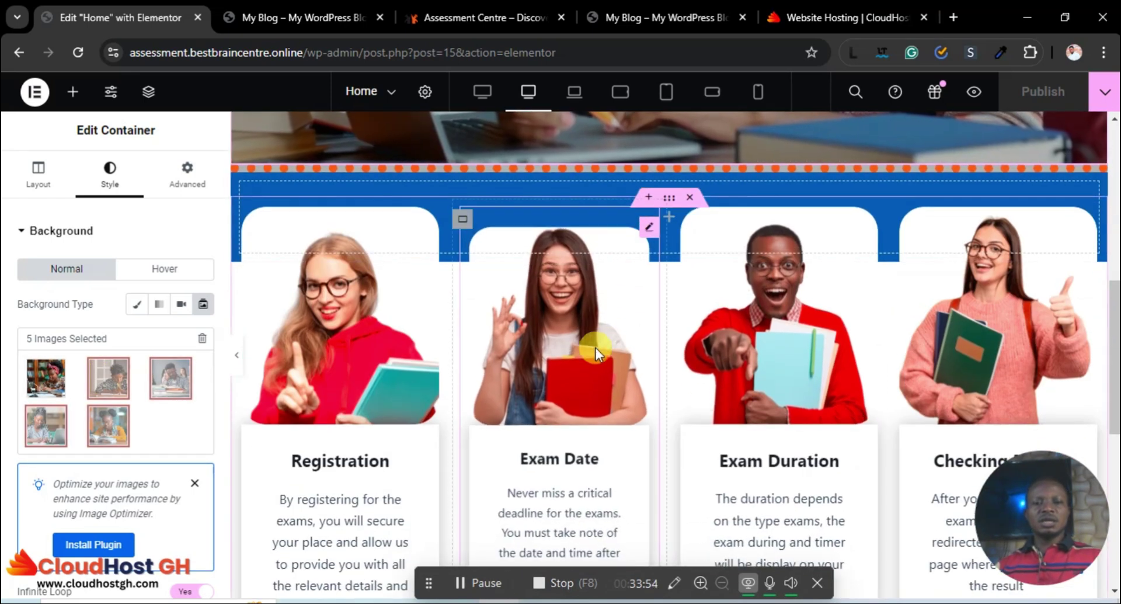
scroll(623, 323, "up", 1)
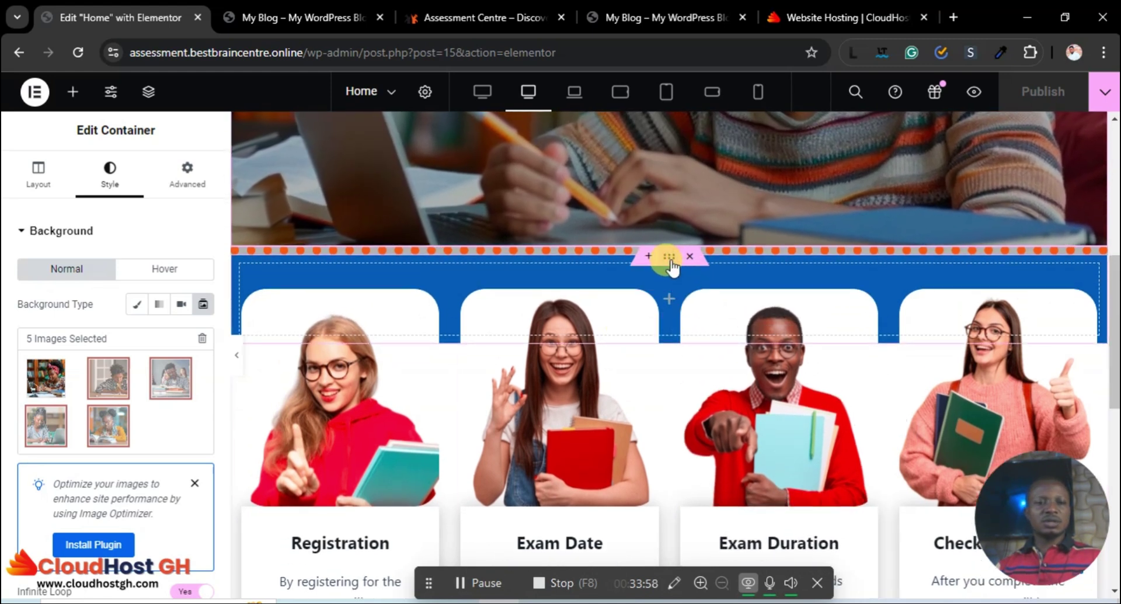
left_click(669, 259)
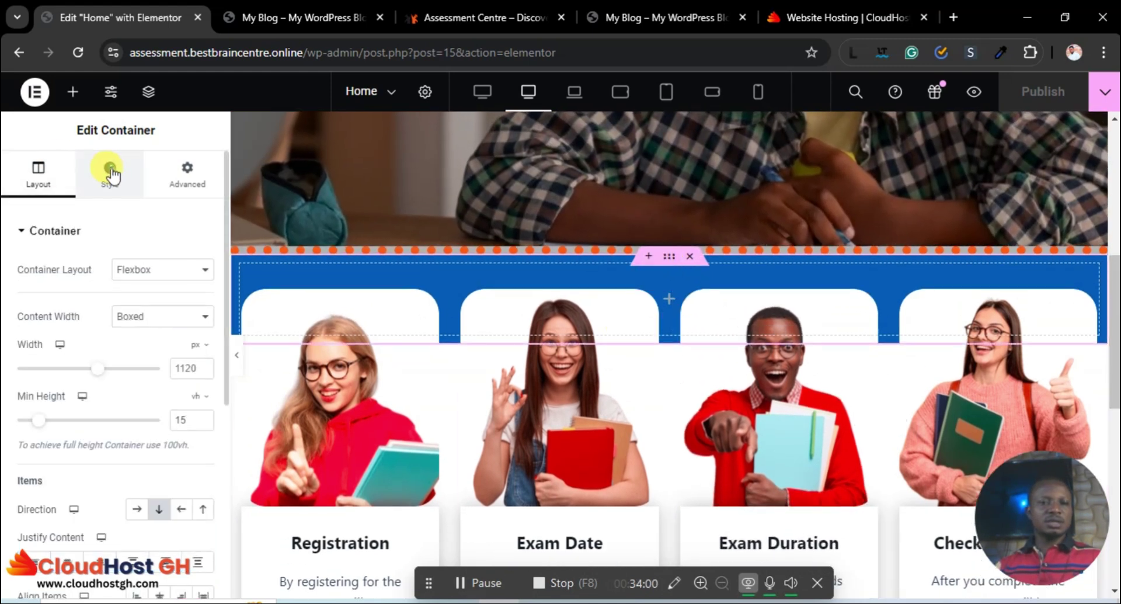
left_click(110, 171)
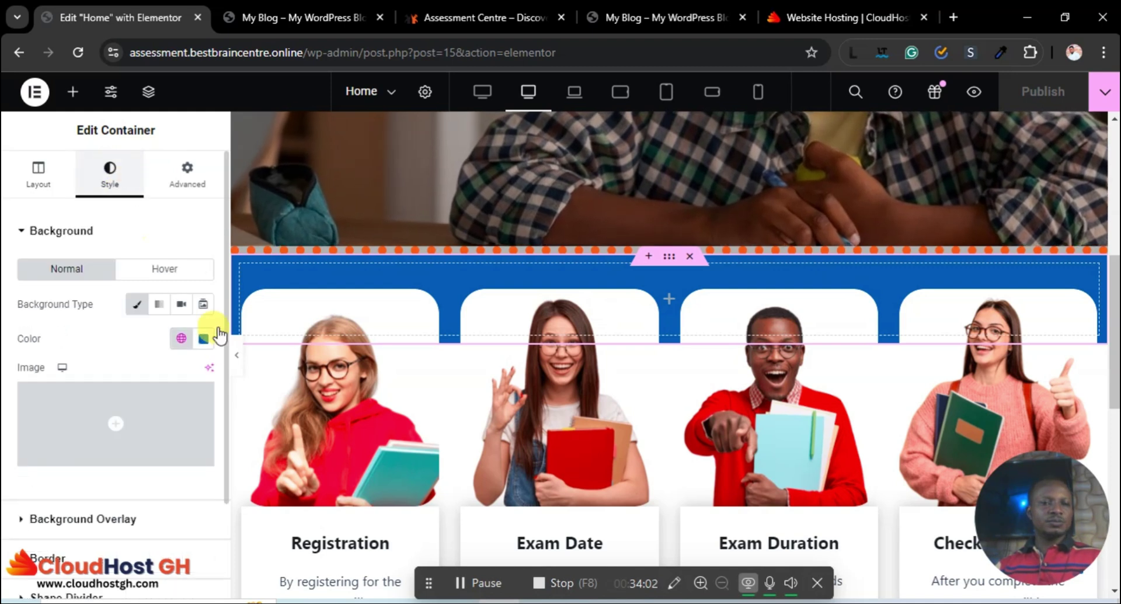
left_click(181, 338)
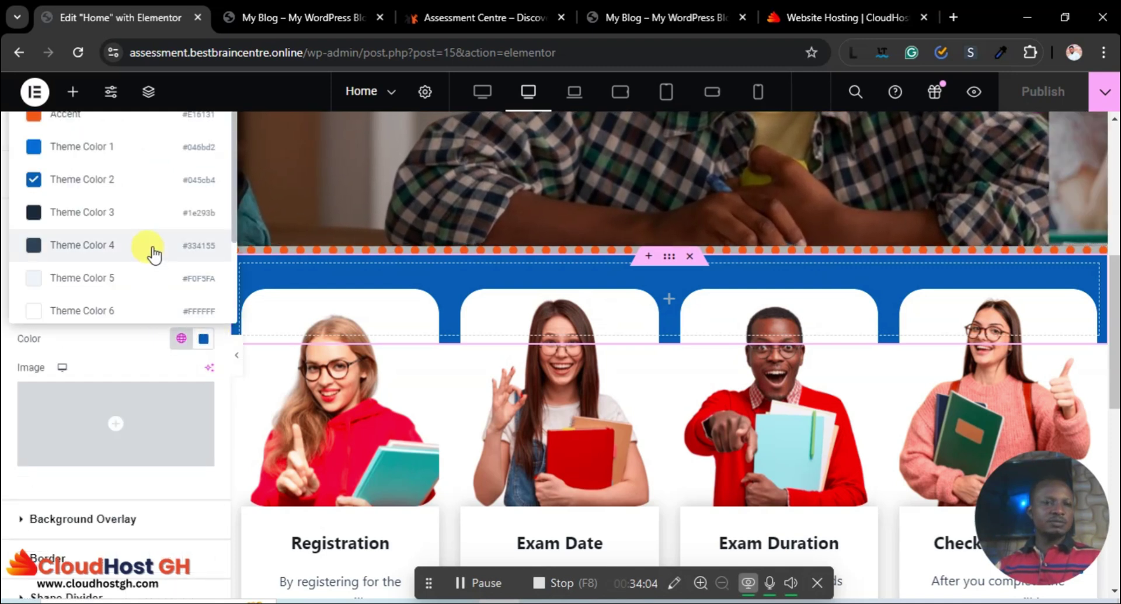
left_click(97, 118)
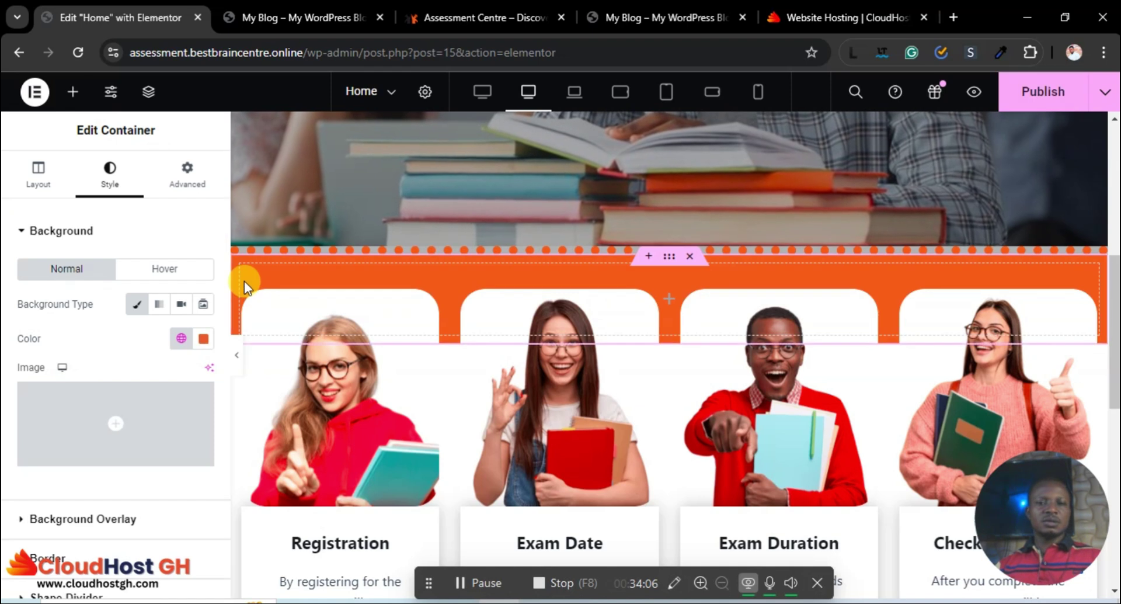
left_click(1079, 110)
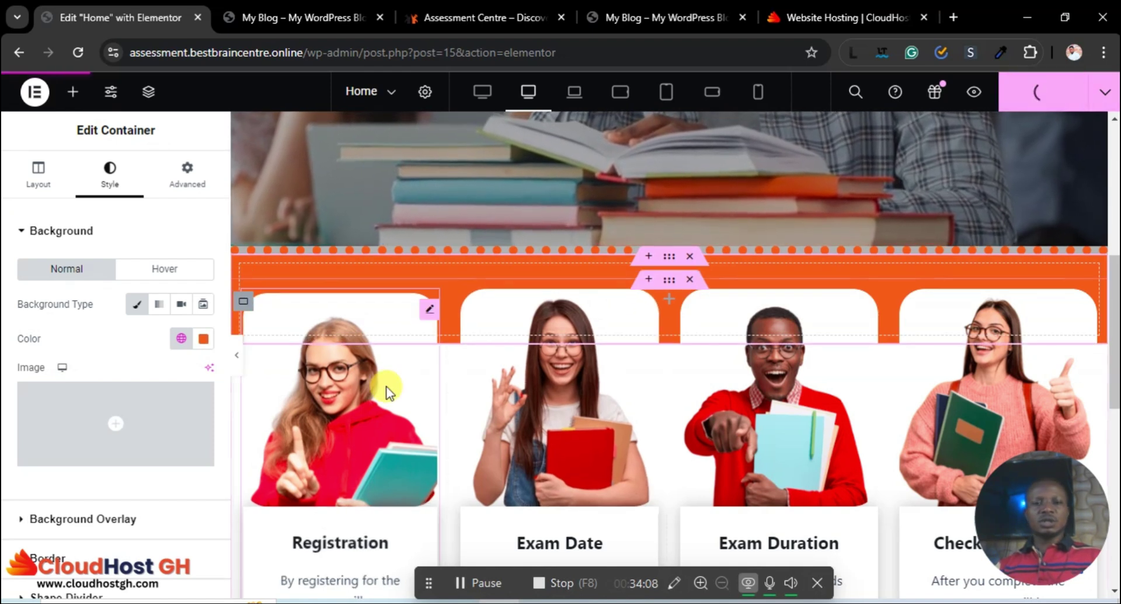
Check the media library for alternative pictures for the Registration card's image box, and close it without inserting one.
left_click(360, 402)
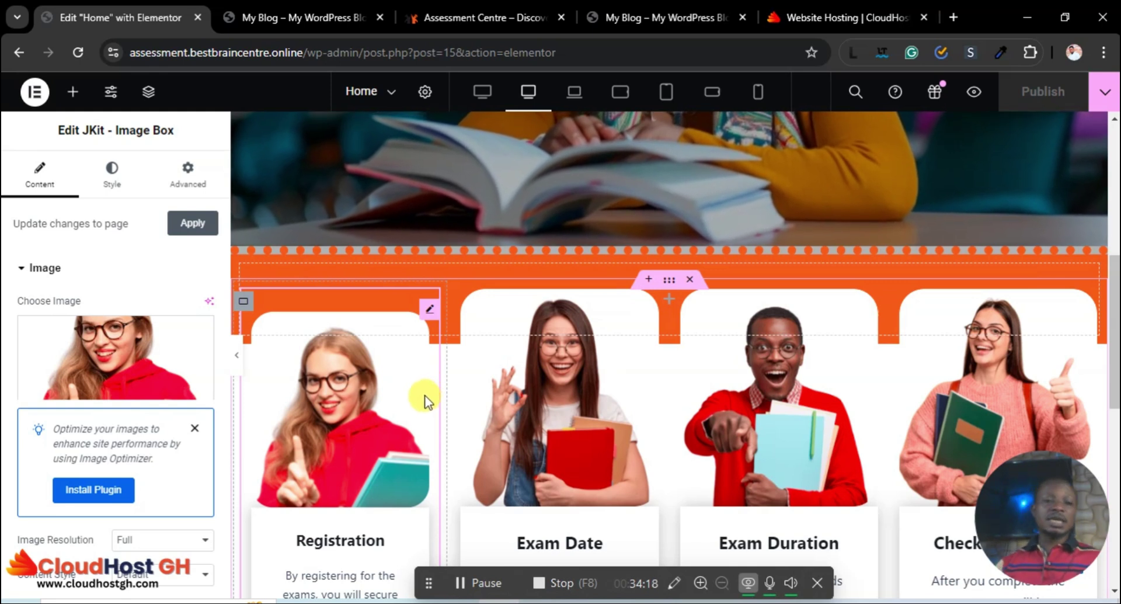
left_click(102, 348)
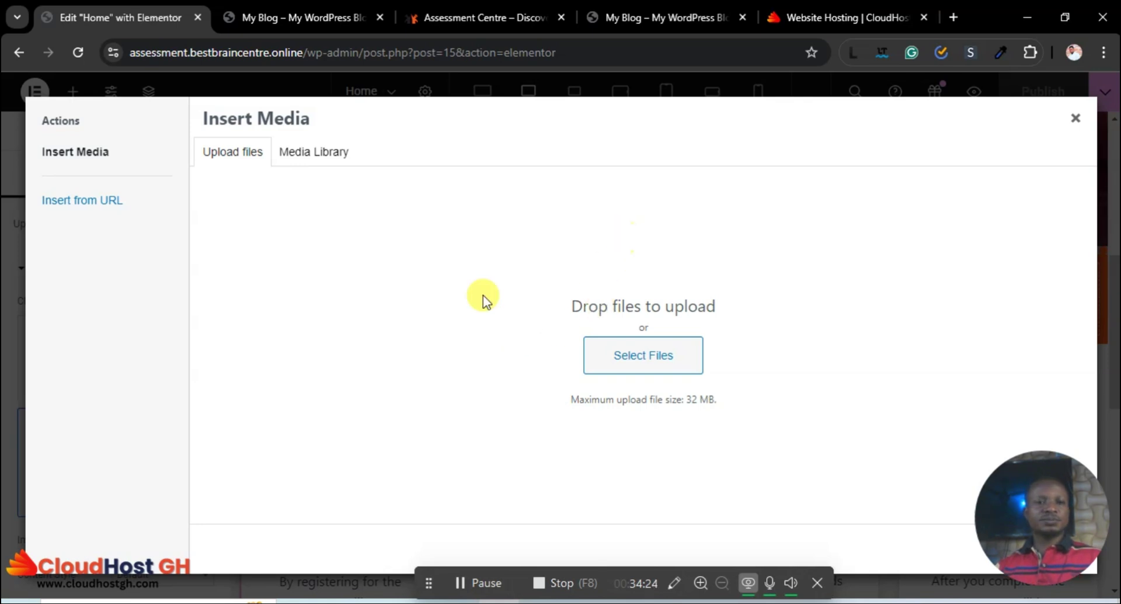
left_click(304, 153)
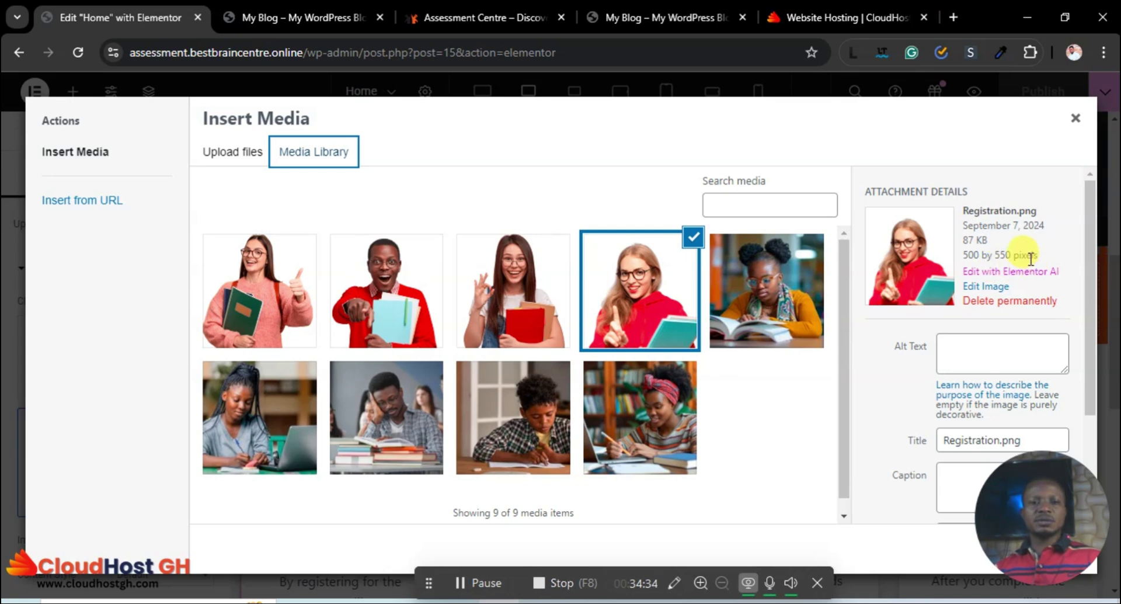
left_click(241, 297)
left_click(380, 295)
left_click(470, 287)
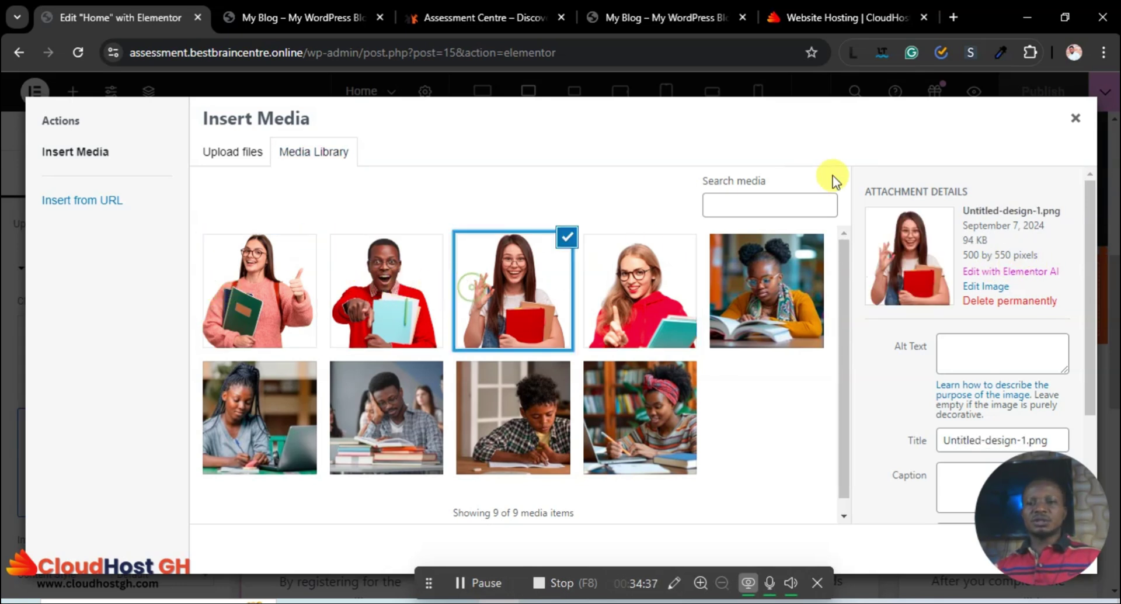
left_click(1076, 123)
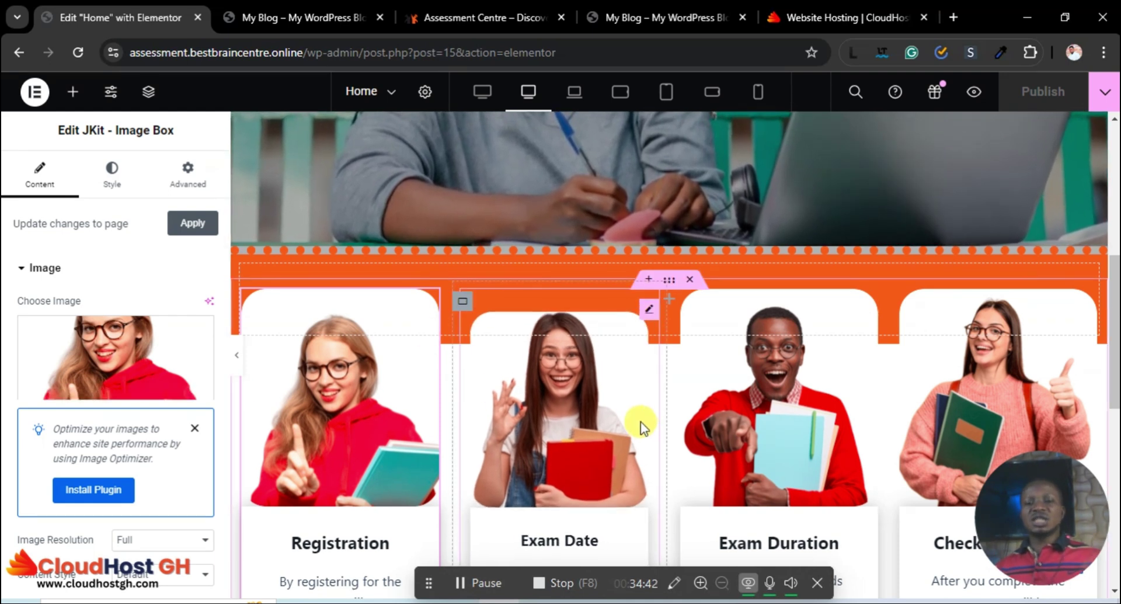
Look over the home page's hero, exam cards and empty widget area in the editor, and return to the site's front end.
scroll(674, 375, "down", 4)
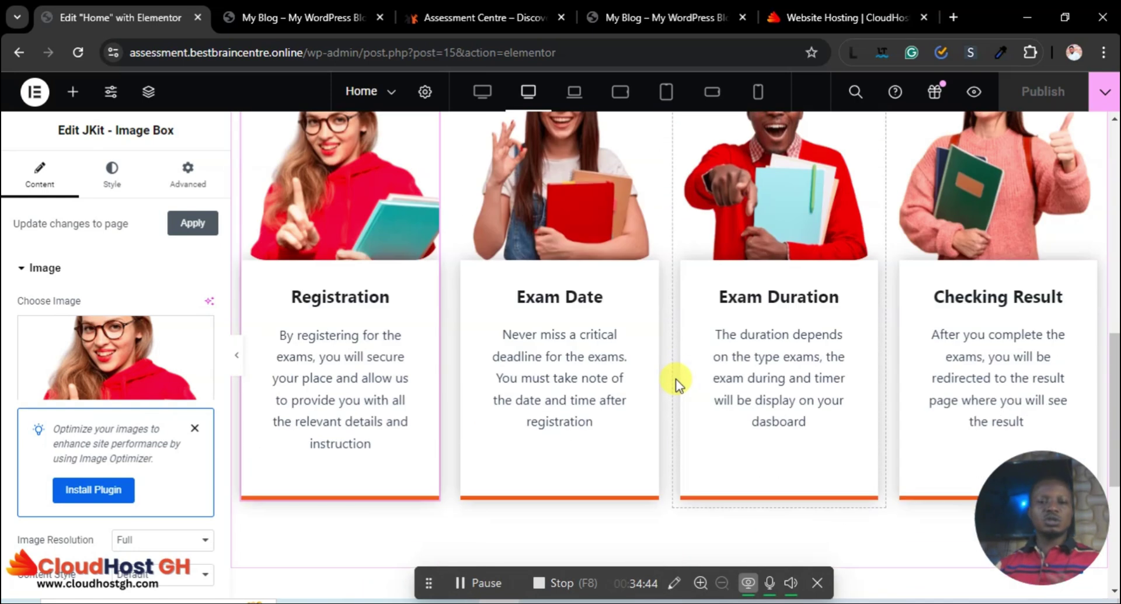
scroll(675, 379, "down", 5)
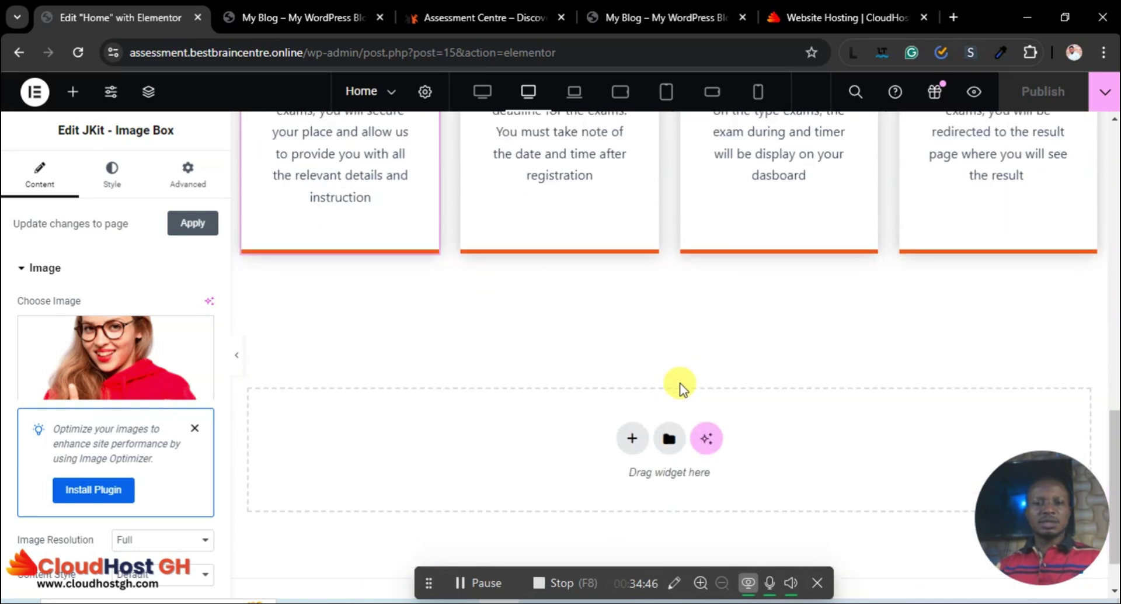
scroll(759, 502, "up", 10)
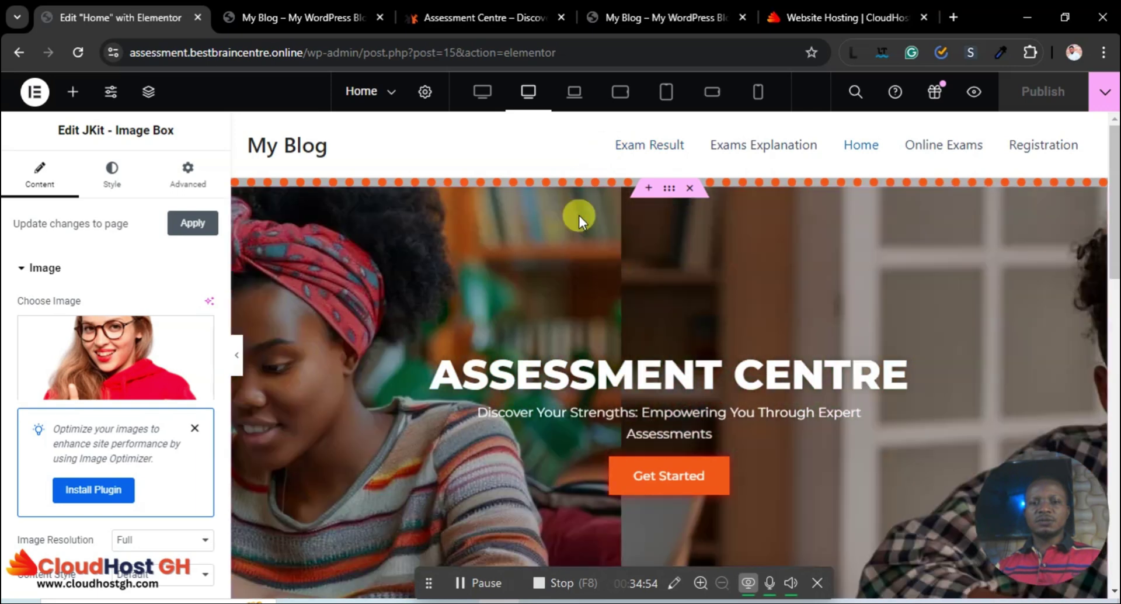
scroll(626, 405, "down", 5)
scroll(635, 398, "up", 2)
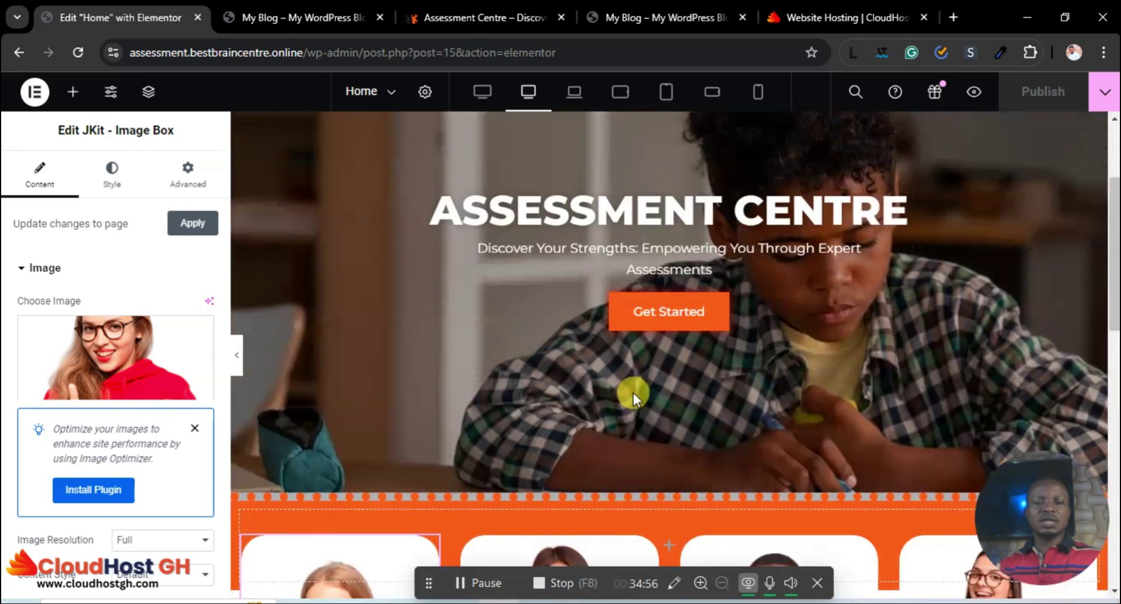
scroll(632, 391, "up", 3)
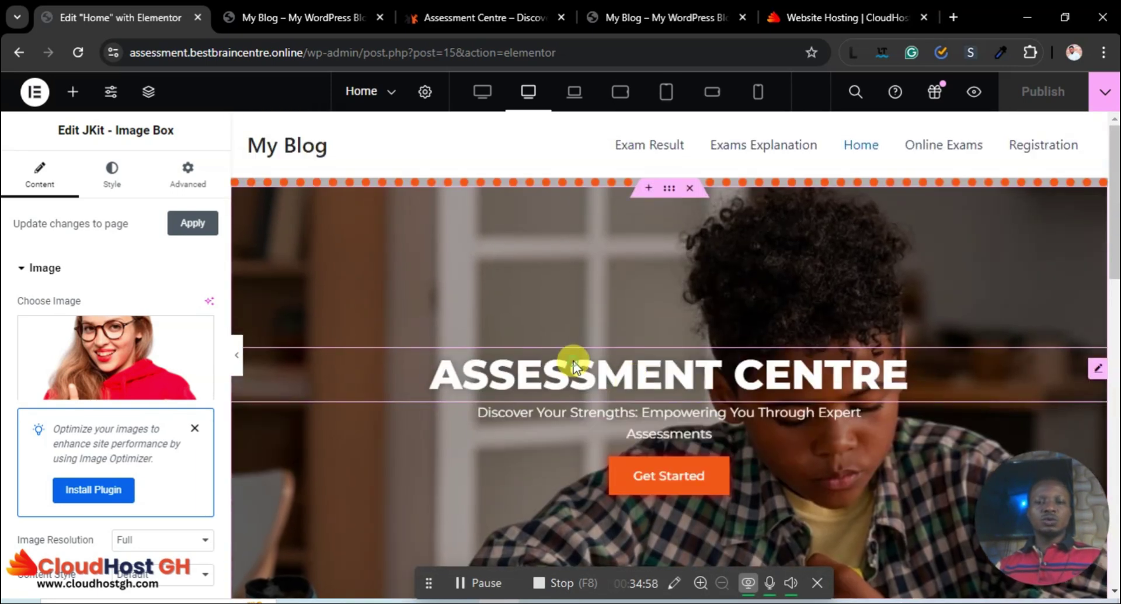
left_click(606, 372)
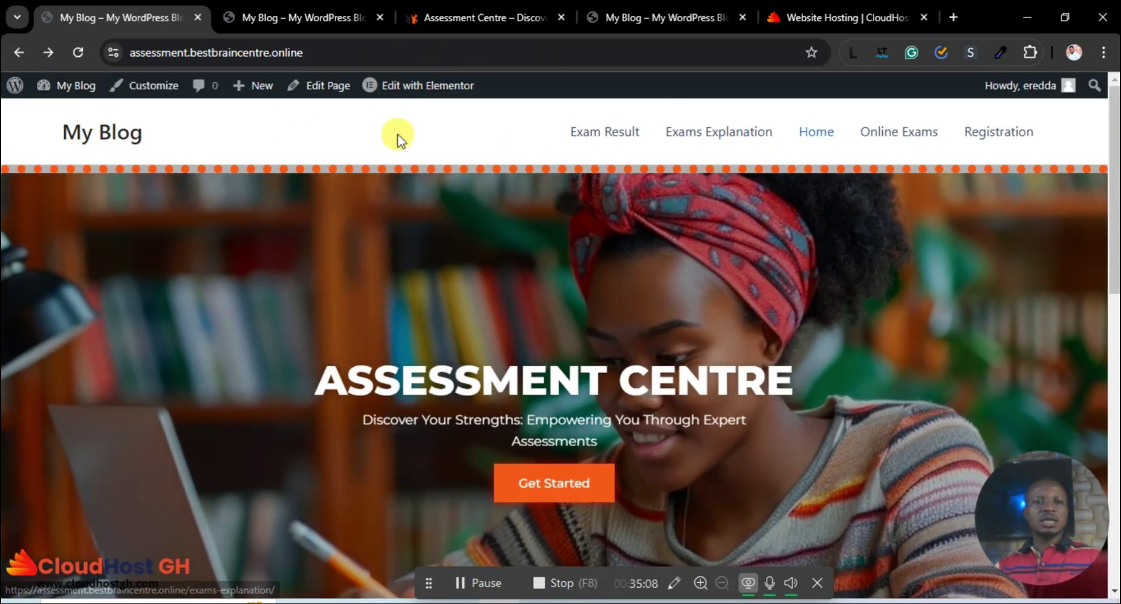
Open the site's Customizer and look through its Menus and Custom Post Types sections.
left_click(156, 93)
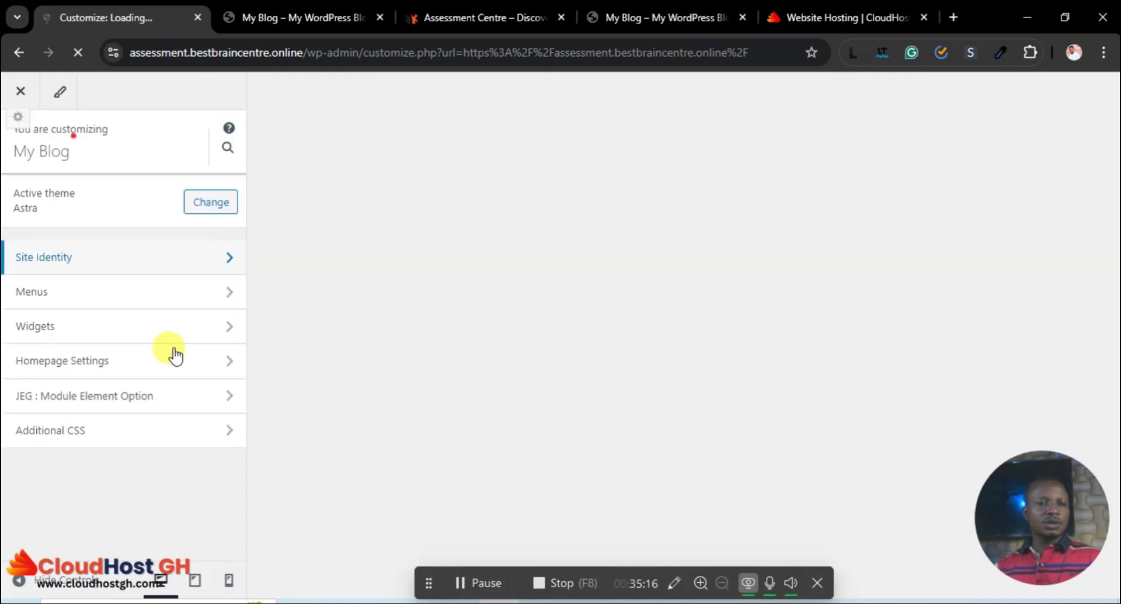
left_click(72, 293)
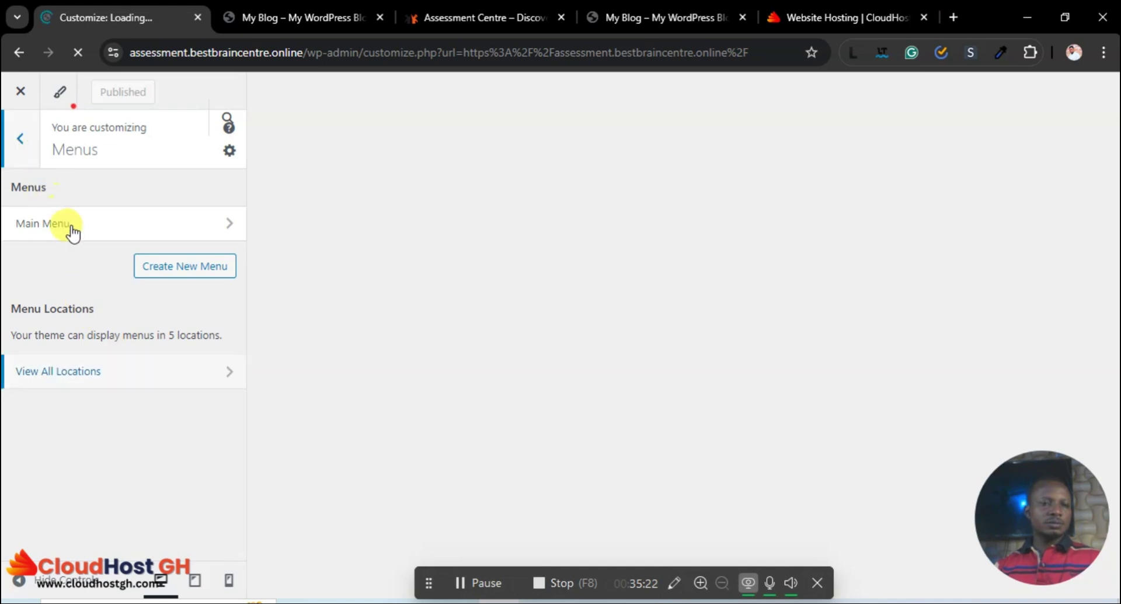
left_click(19, 139)
scroll(100, 348, "down", 4)
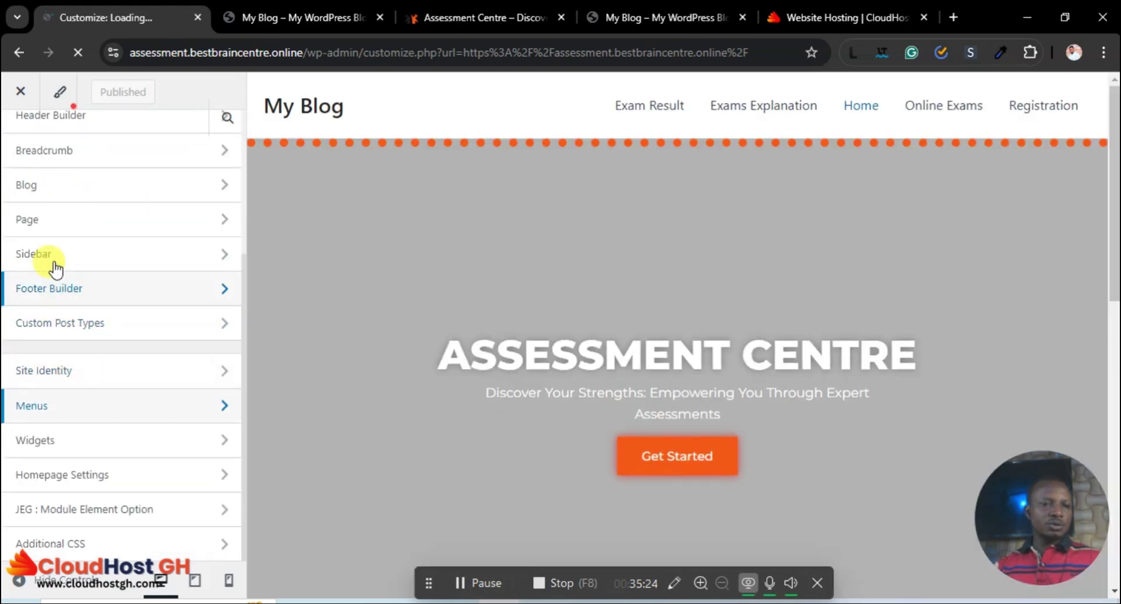
scroll(111, 321, "up", 4)
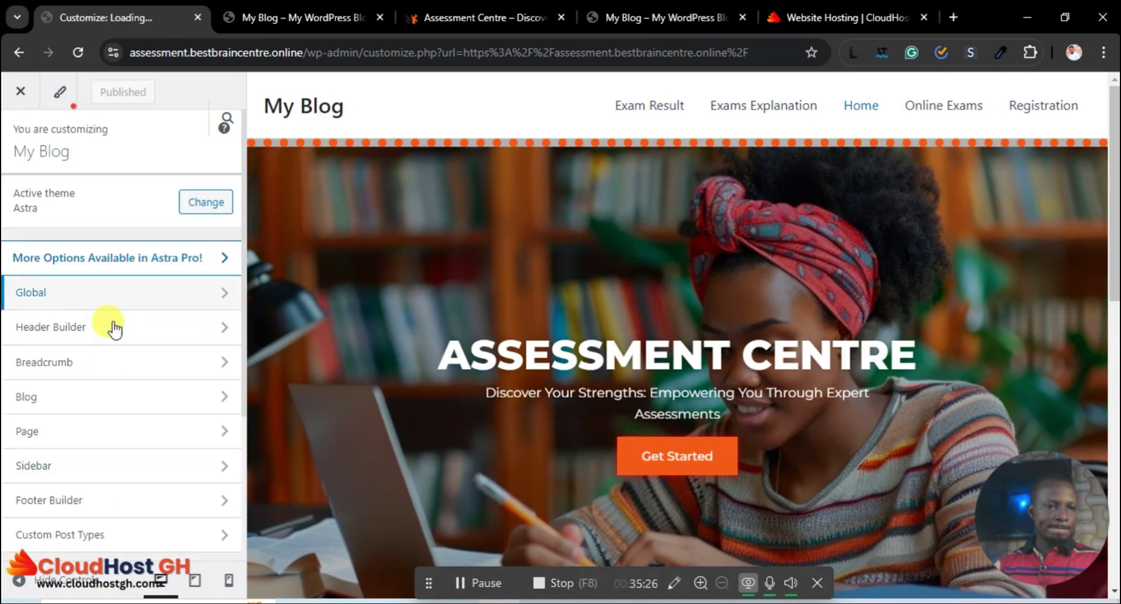
scroll(80, 316, "down", 3)
left_click(80, 325)
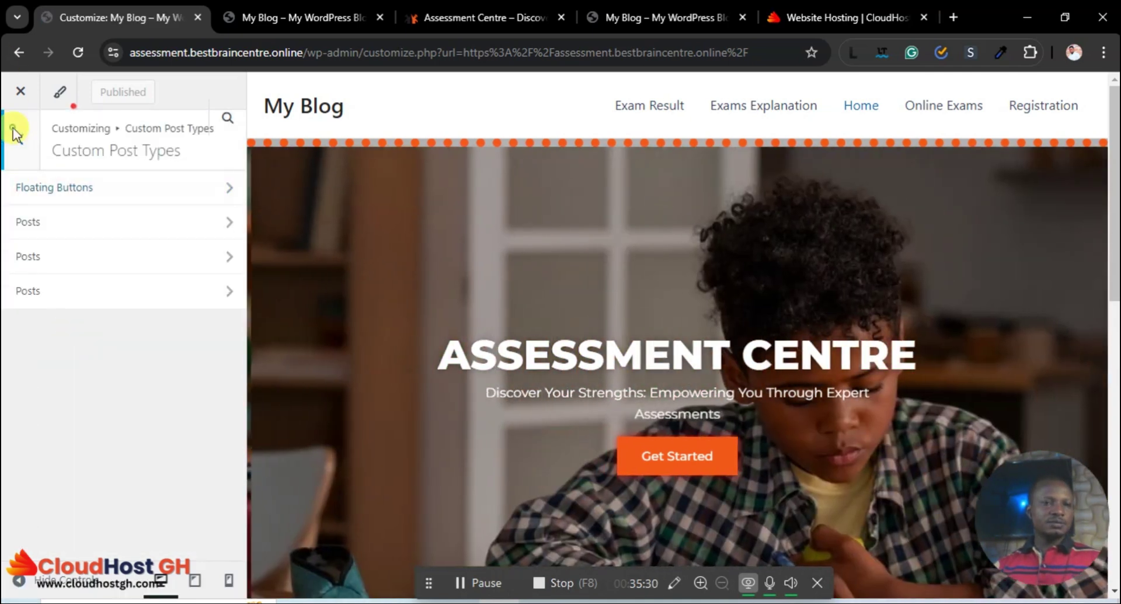
left_click(18, 151)
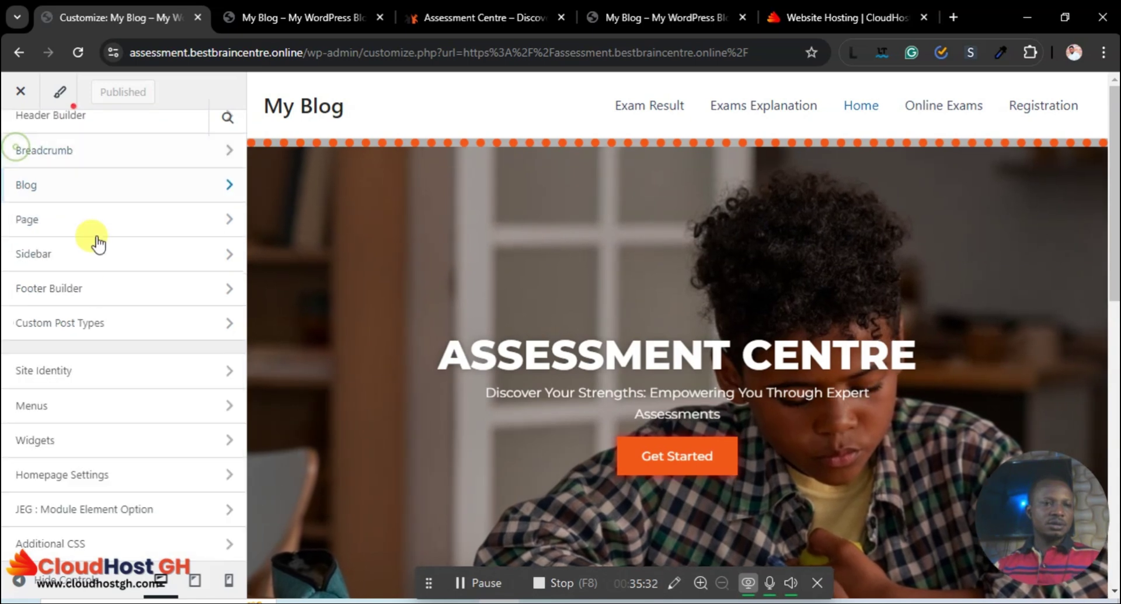
Open the design settings of the Primary Menu element in the Header Builder.
scroll(78, 286, "up", 4)
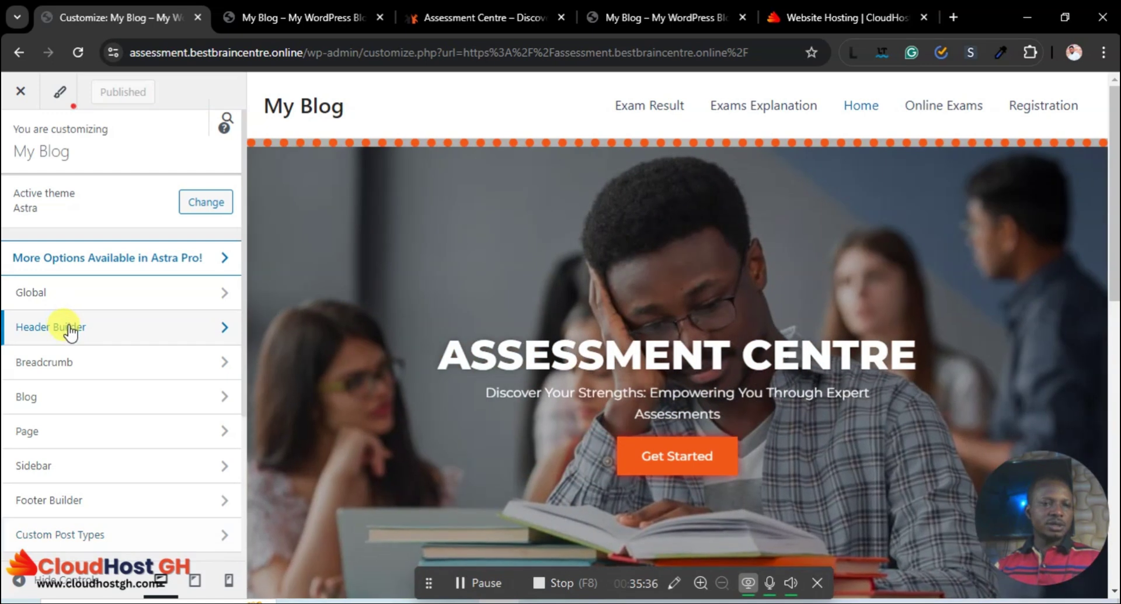
left_click(69, 327)
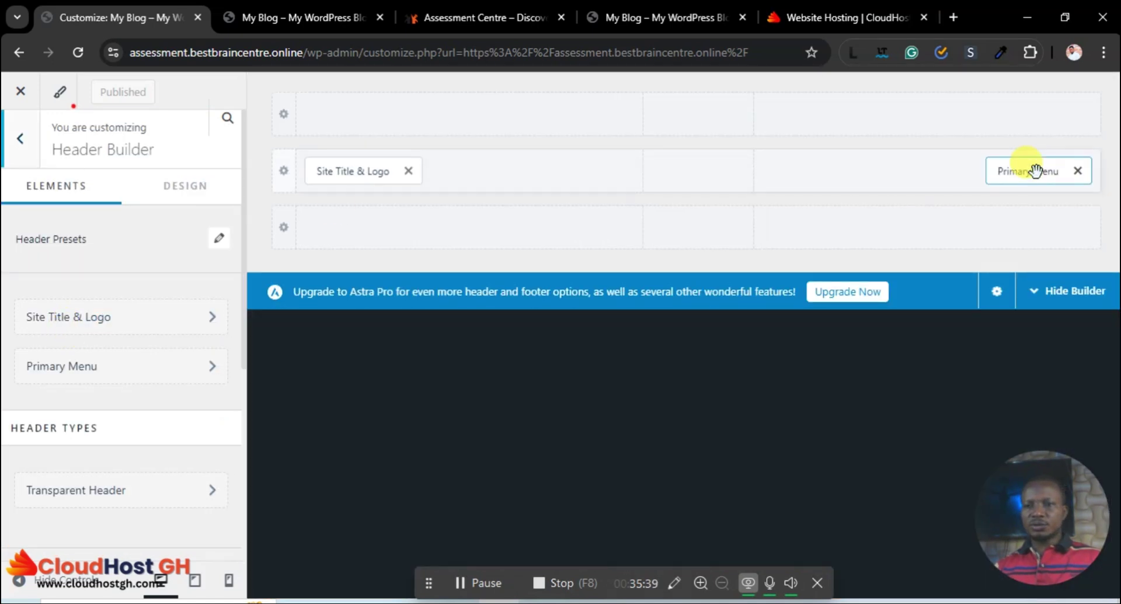
left_click(1035, 171)
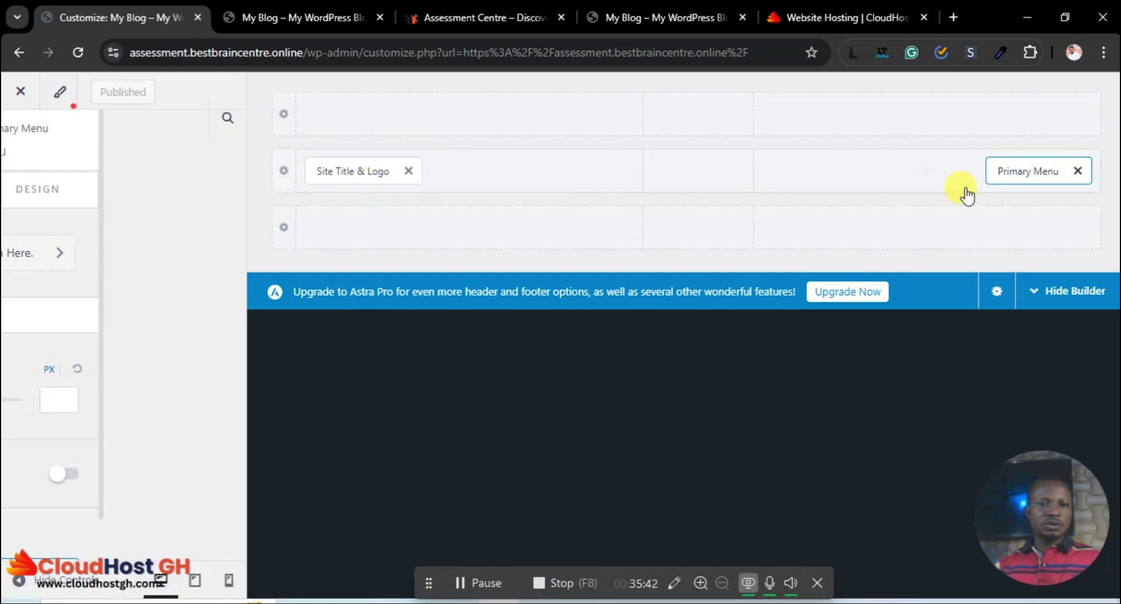
left_click(1019, 176)
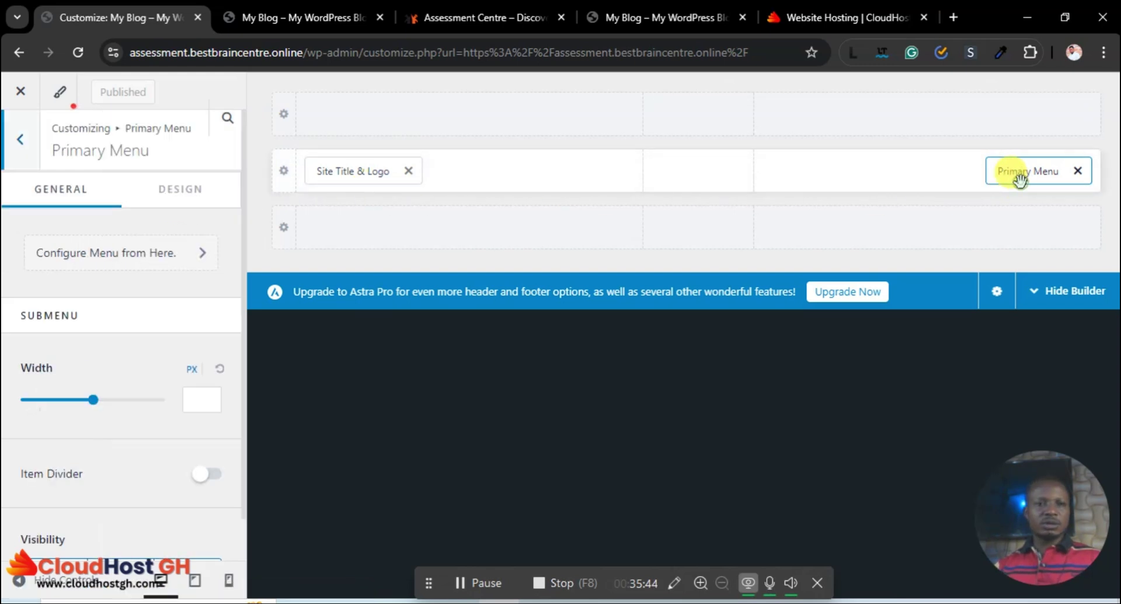
left_click(177, 201)
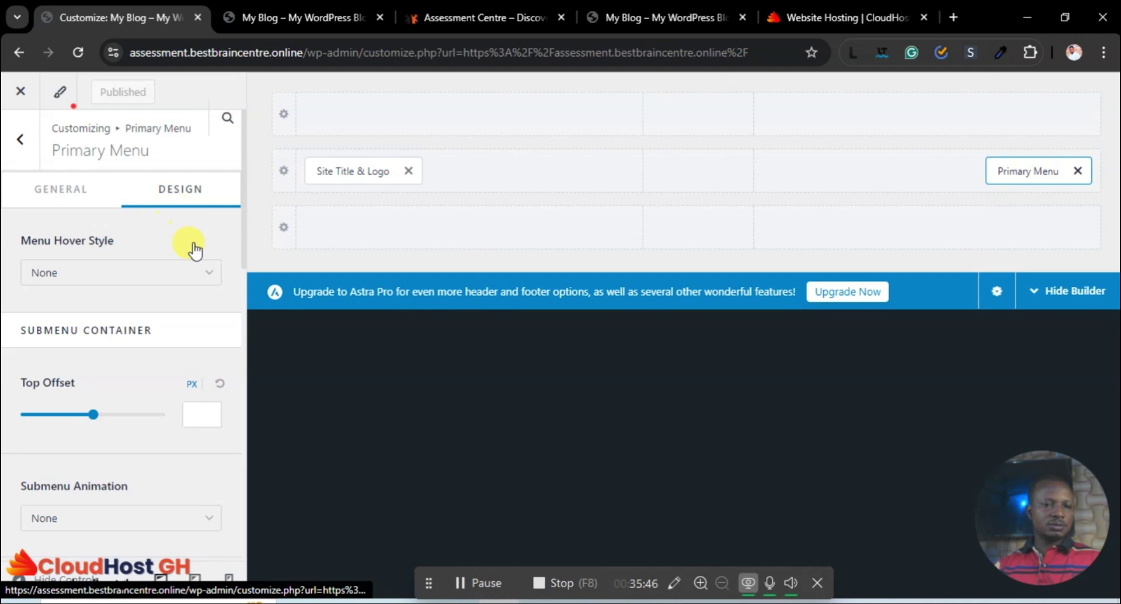
Look through the Primary Menu's hover style and colour settings, and check the home page's colour scheme on the front end.
scroll(184, 289, "down", 2)
scroll(184, 289, "up", 2)
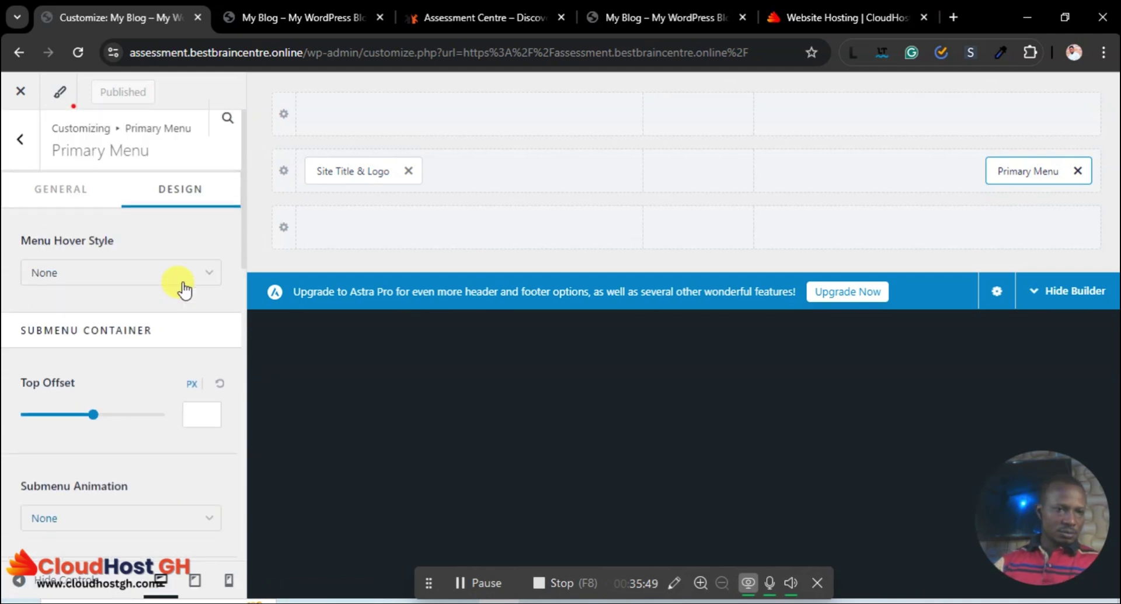
left_click(133, 280)
left_click(173, 239)
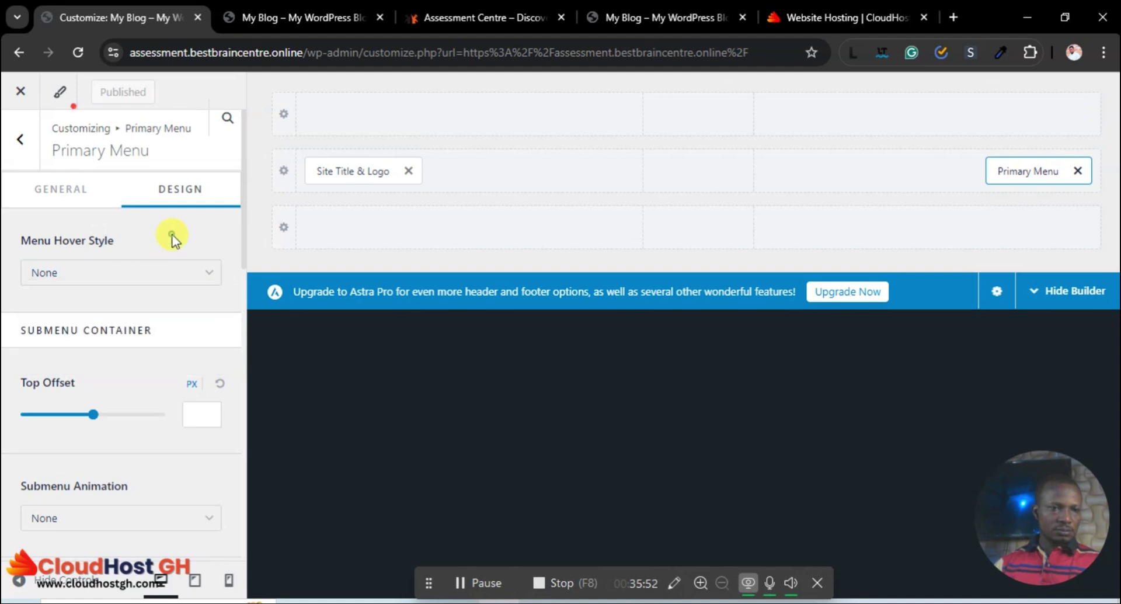
scroll(159, 342, "down", 10)
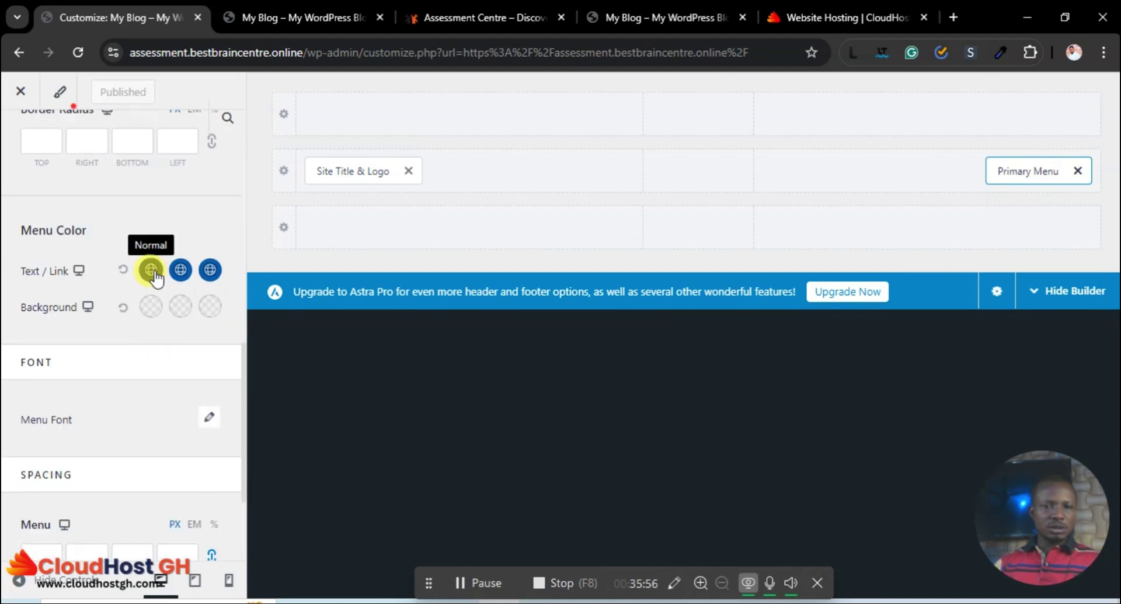
left_click(282, 8)
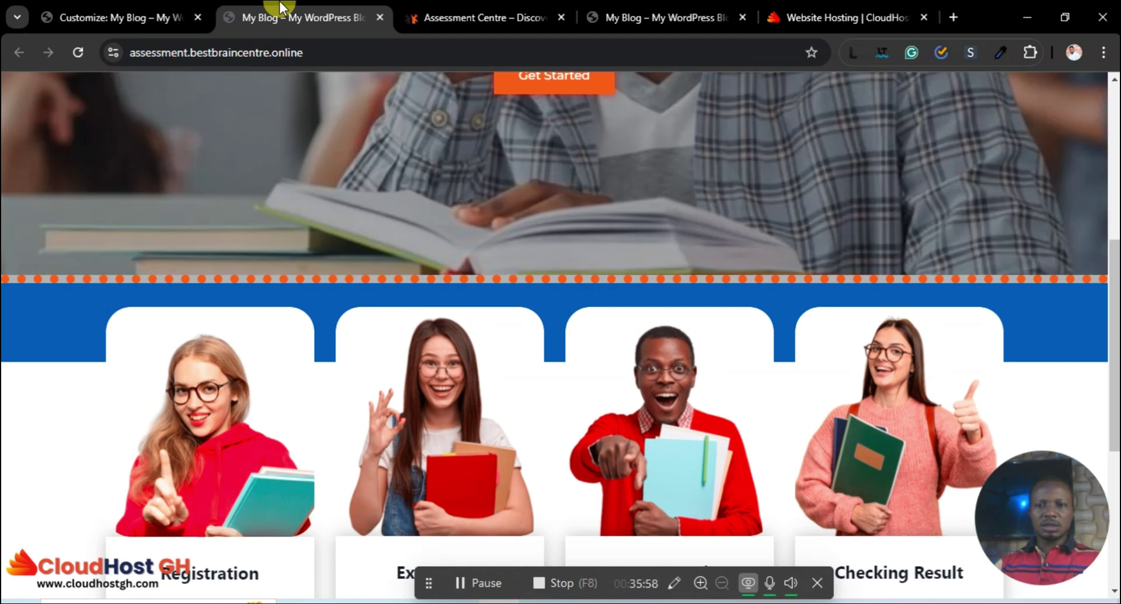
scroll(368, 201, "up", 5)
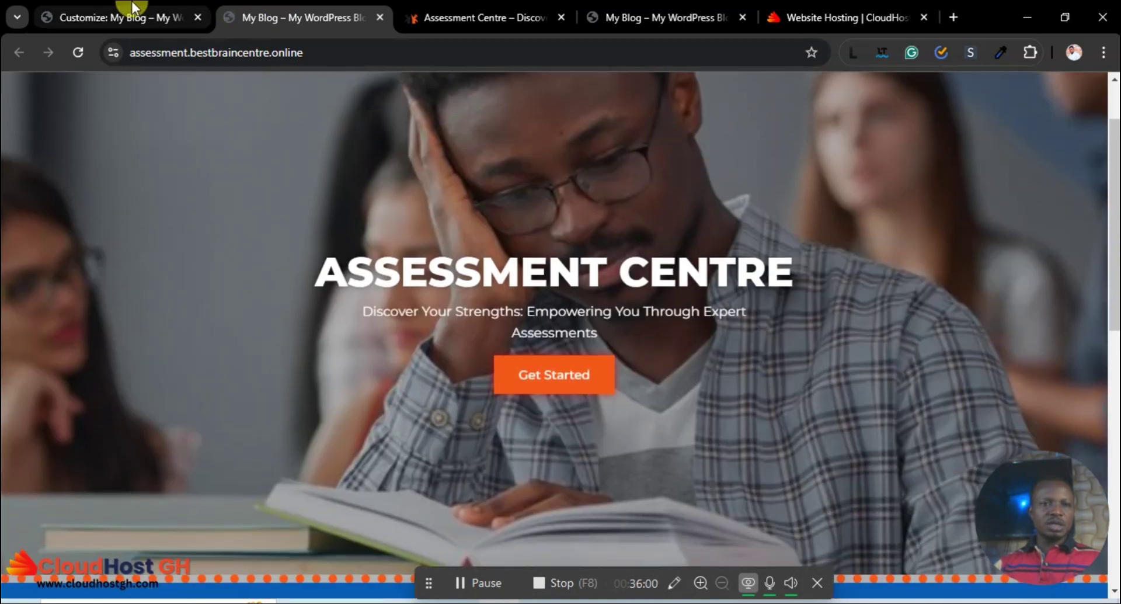
Set the Primary Menu's hover text/link colour to orange-red #DB3E00 and publish the change.
left_click(142, 8)
left_click(181, 269)
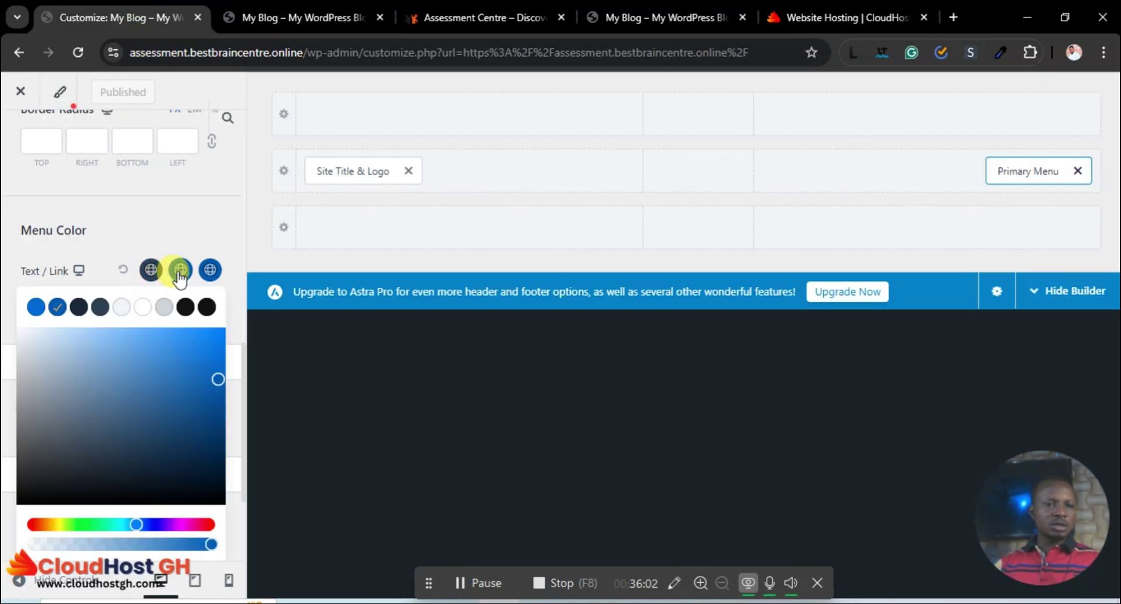
scroll(172, 471, "down", 3)
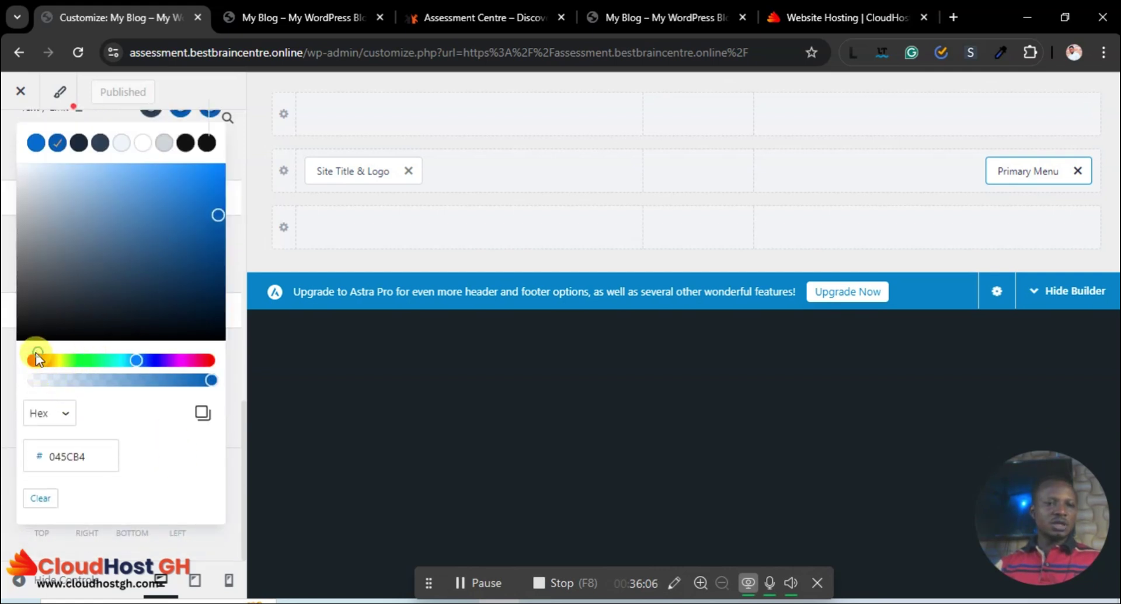
left_click(39, 359)
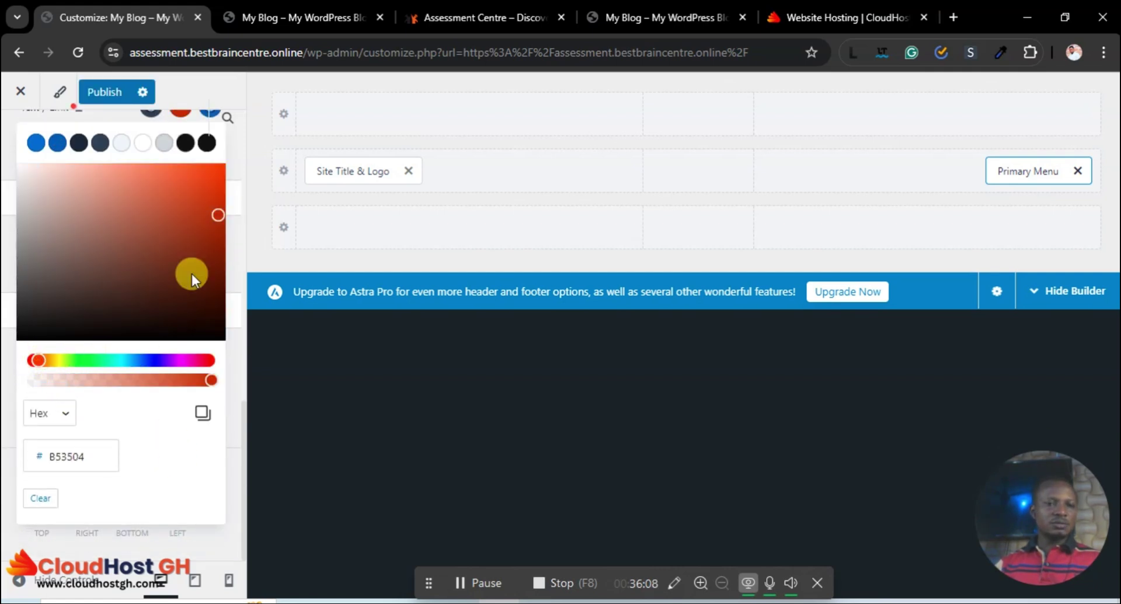
left_click_drag(211, 216, 214, 195)
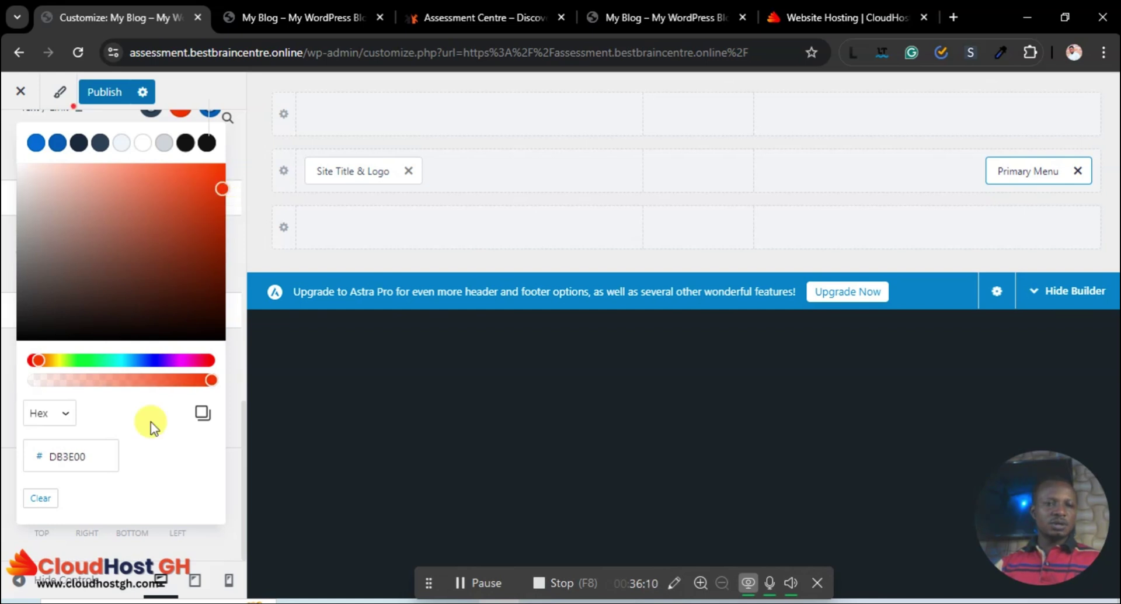
scroll(150, 466, "up", 5)
left_click(105, 92)
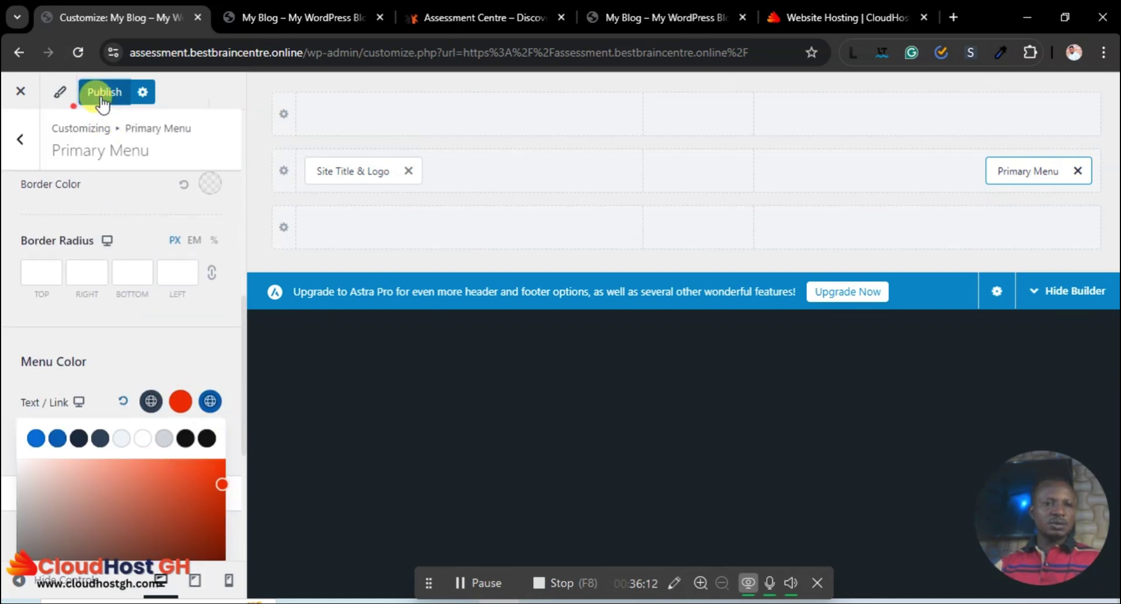
Open the Primary Menu's active text/link colour for editing.
left_click(212, 403)
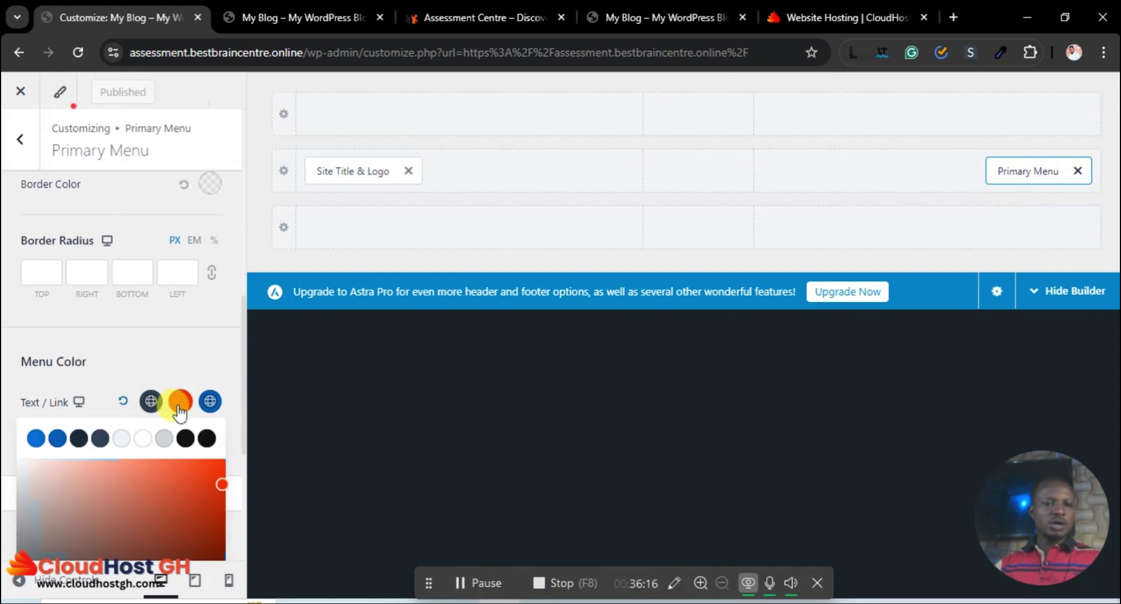
Copy the hex code DB3E00 from the hover colour of the Primary Menu's text/link setting.
scroll(199, 408, "down", 5)
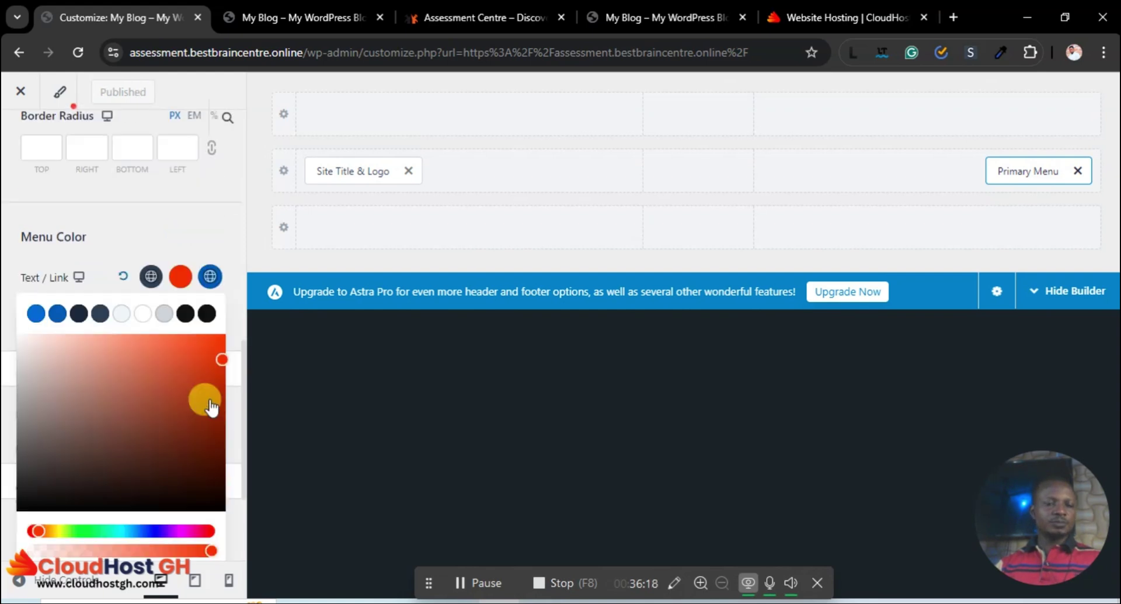
left_click_drag(95, 456, 30, 462)
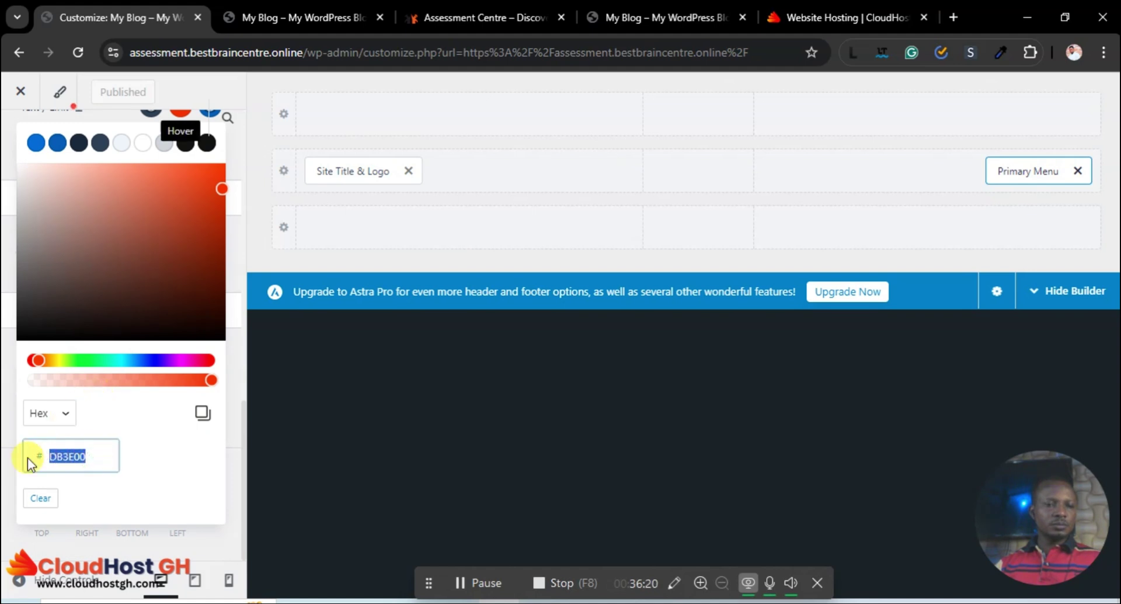
right_click(71, 460)
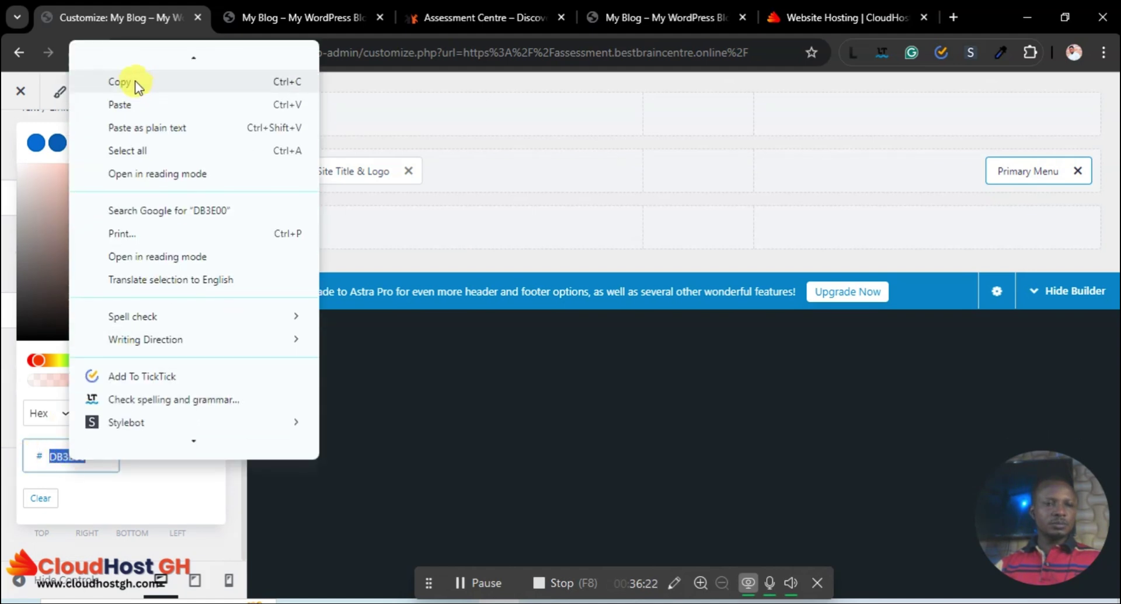
left_click(134, 80)
scroll(209, 368, "up", 6)
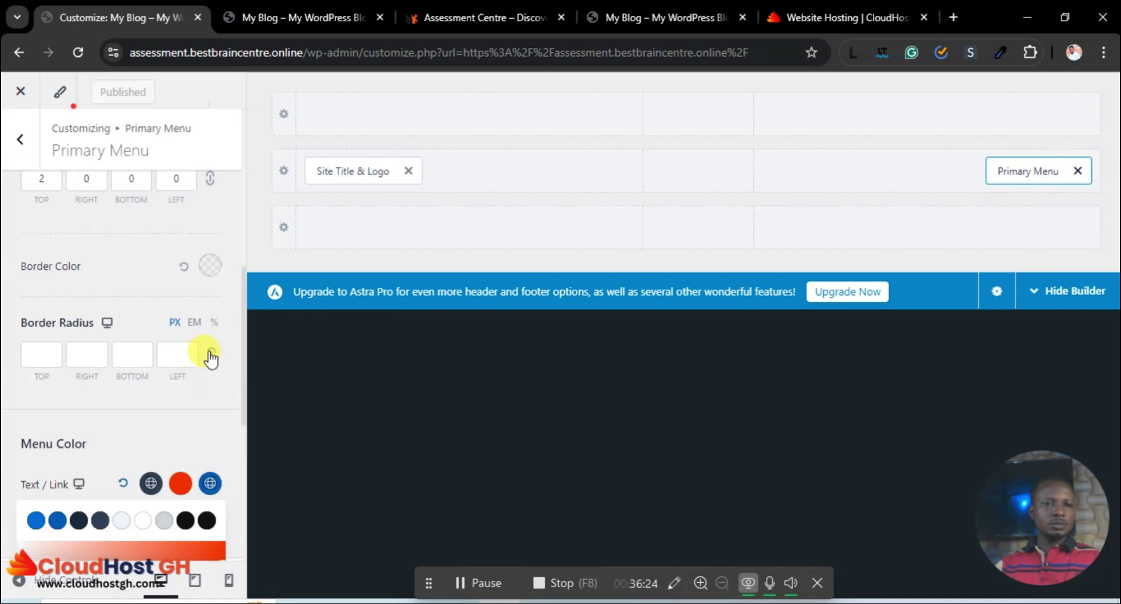
Set the Primary Menu's active text/link colour to DB3E00 and publish the change.
scroll(208, 484, "down", 5)
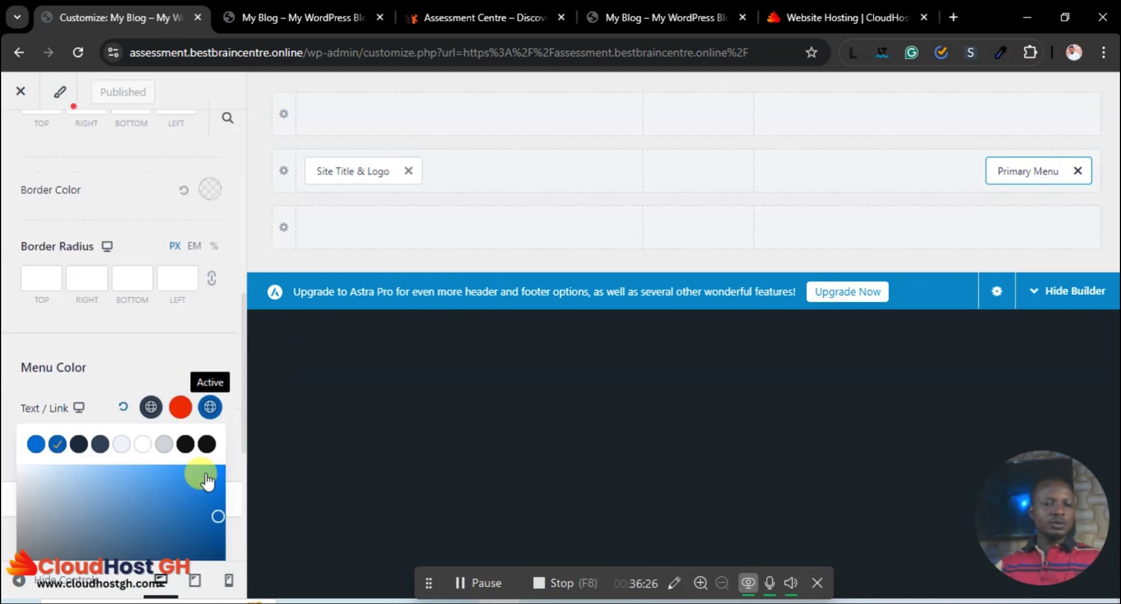
scroll(120, 557, "down", 2)
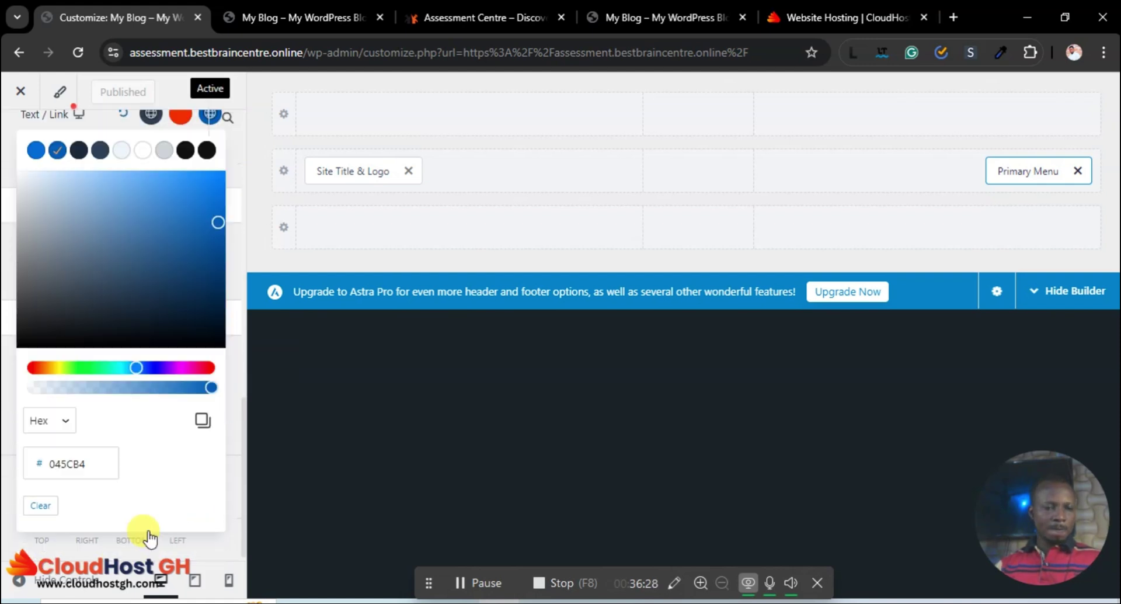
left_click_drag(87, 459, 41, 467)
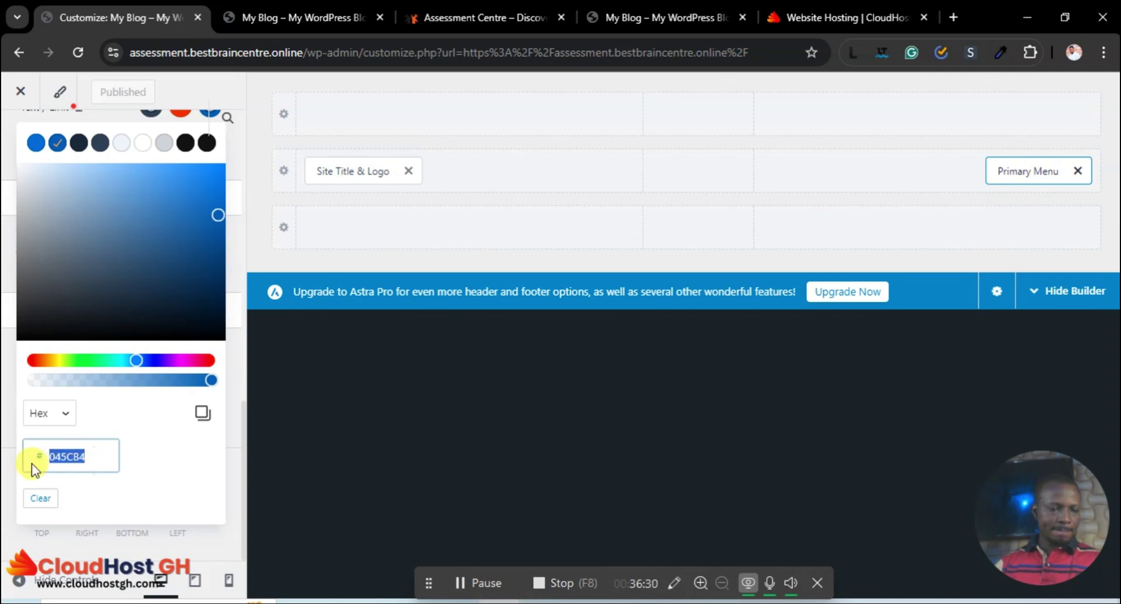
key("ctrl+v")
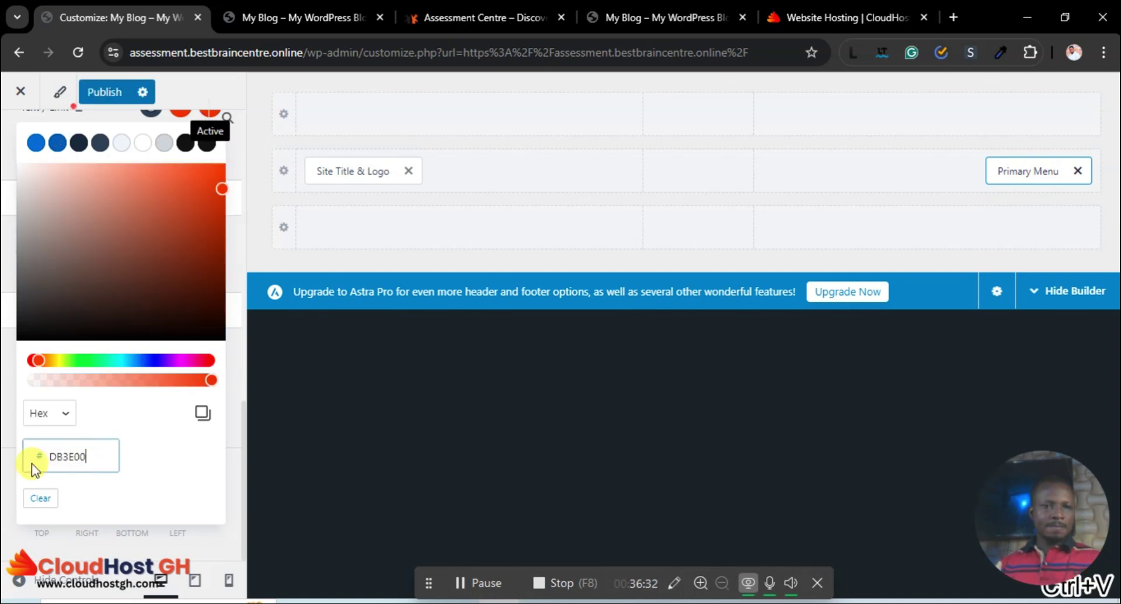
scroll(188, 355, "up", 7)
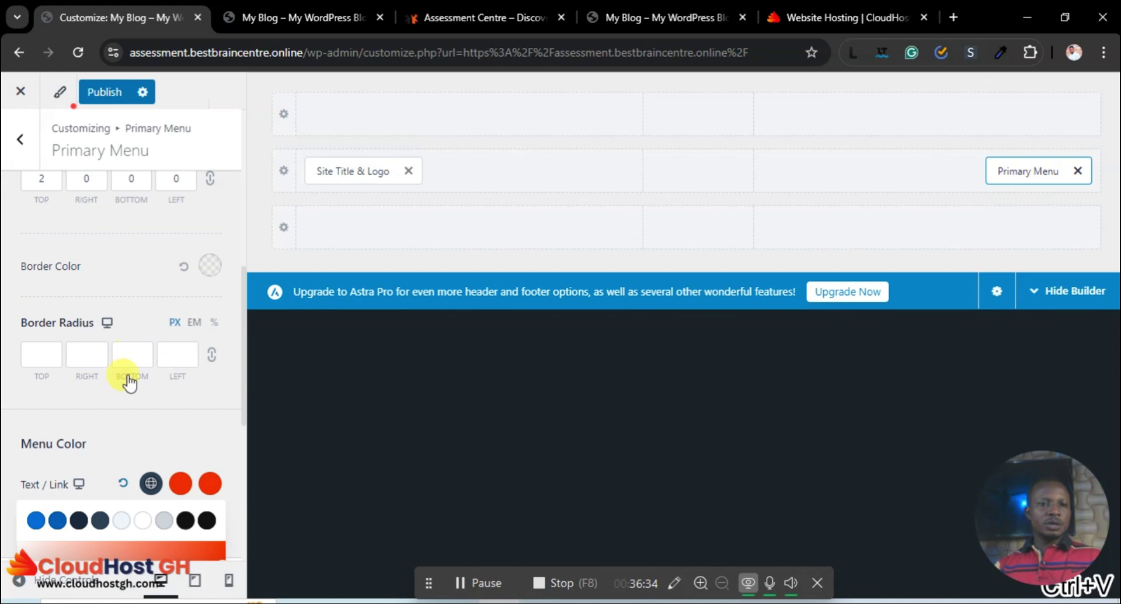
left_click(111, 93)
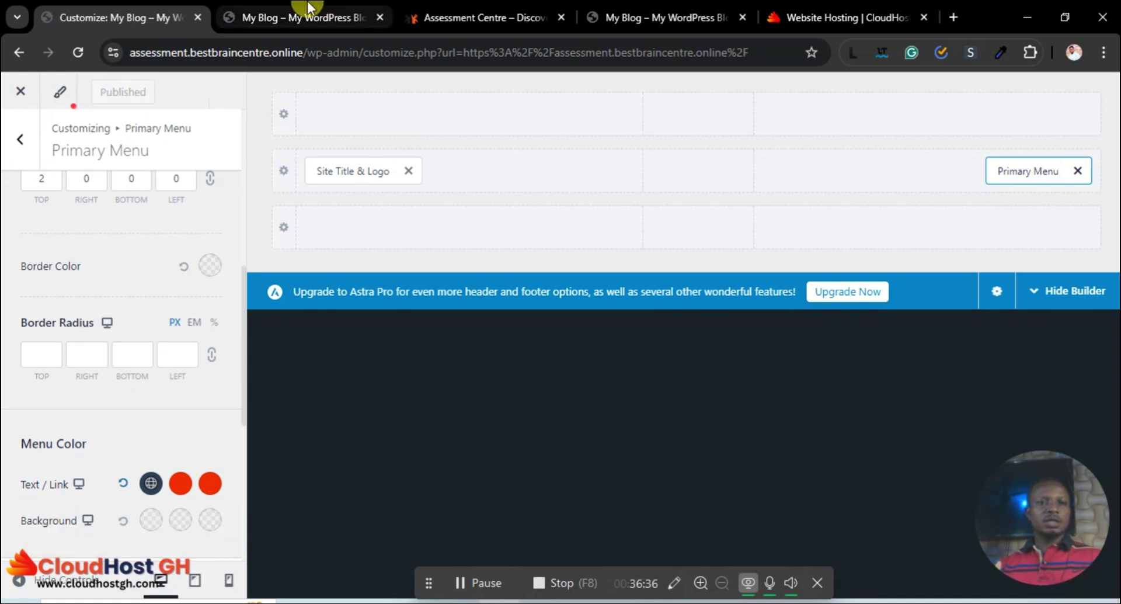
Reload the live site and open the Exam Result page to check the active menu item's colour.
left_click(308, 9)
left_click(77, 53)
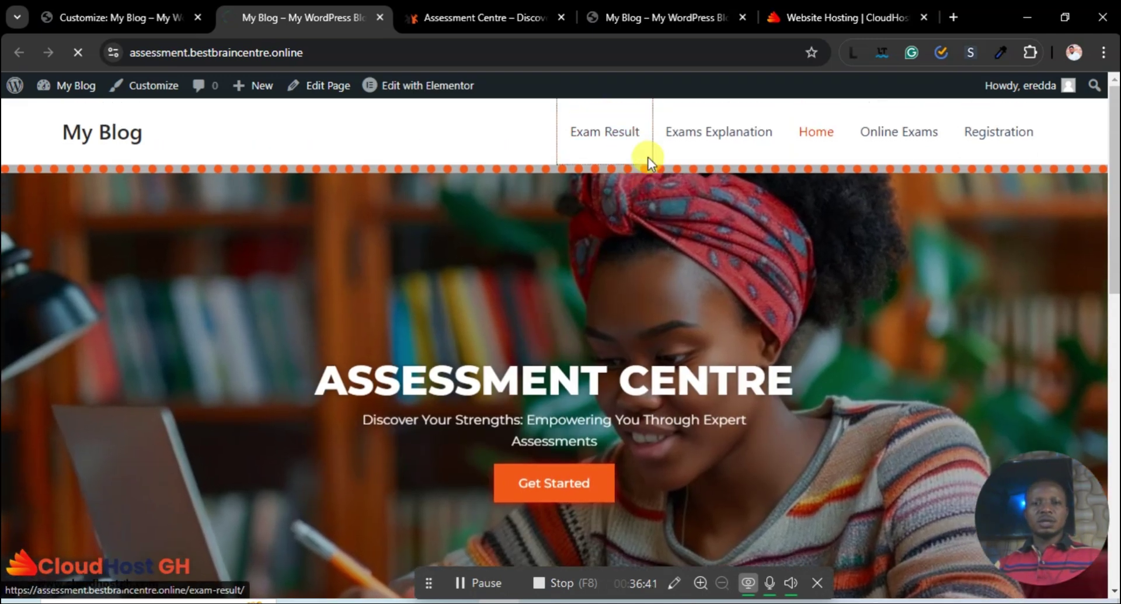
left_click(645, 157)
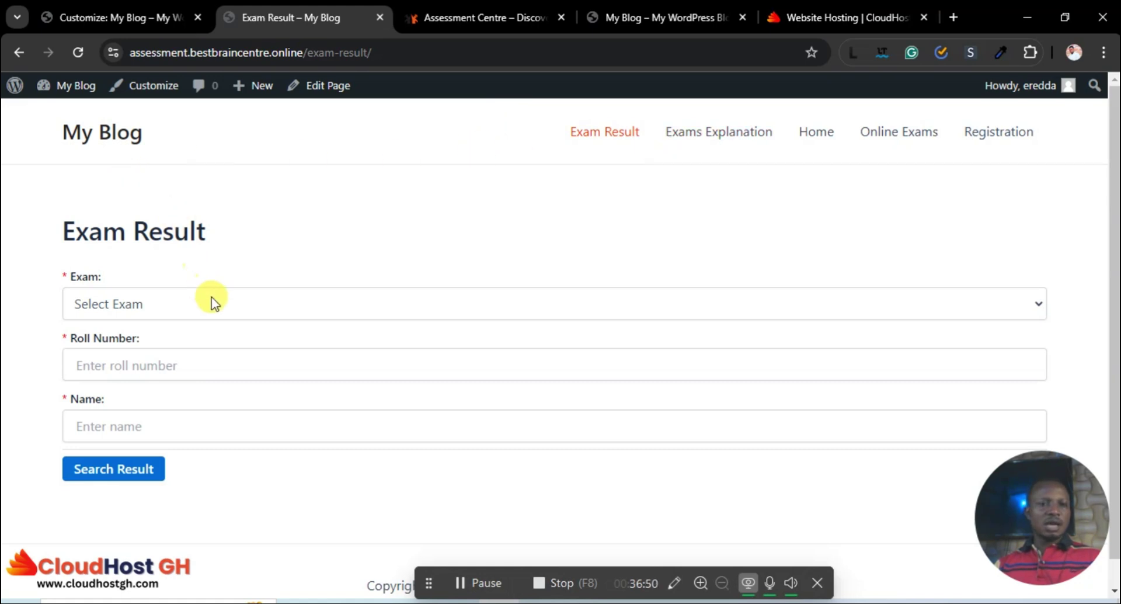
left_click(84, 56)
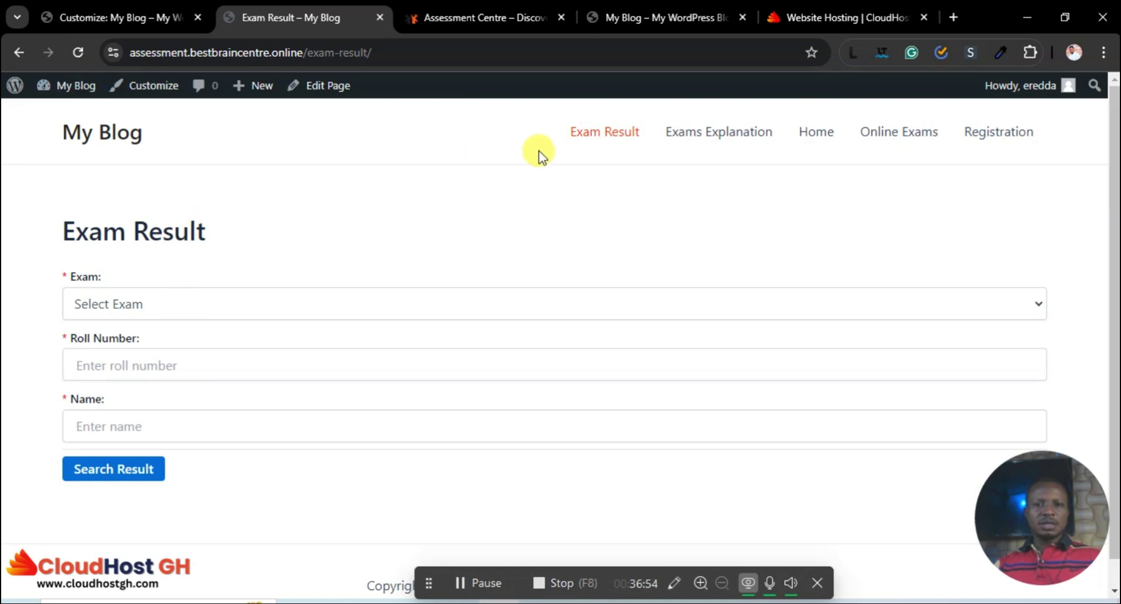
left_click(590, 145)
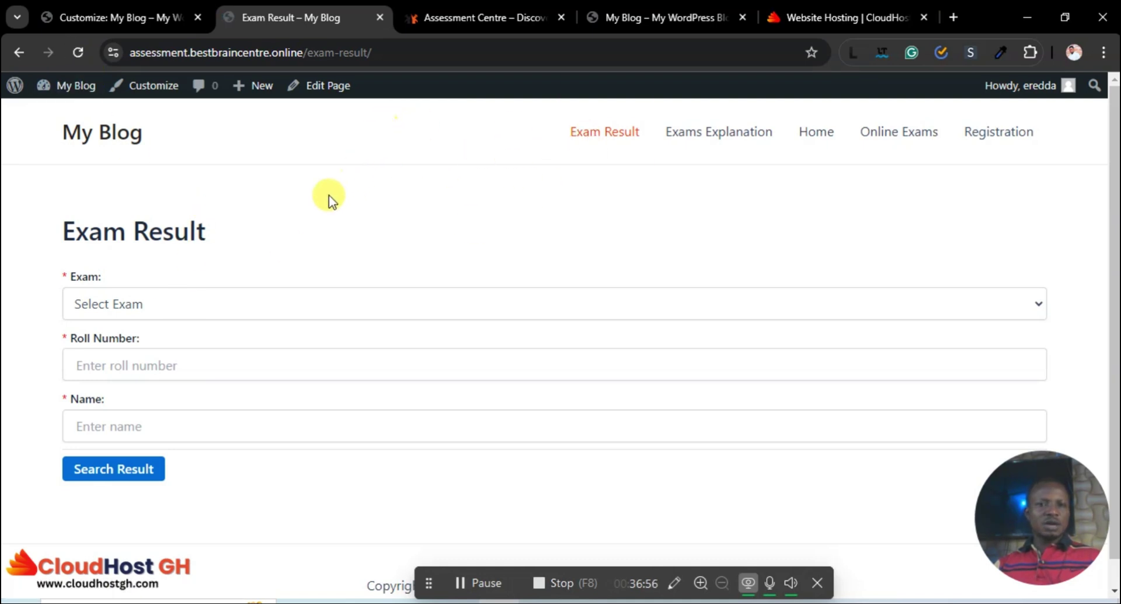
left_click(168, 8)
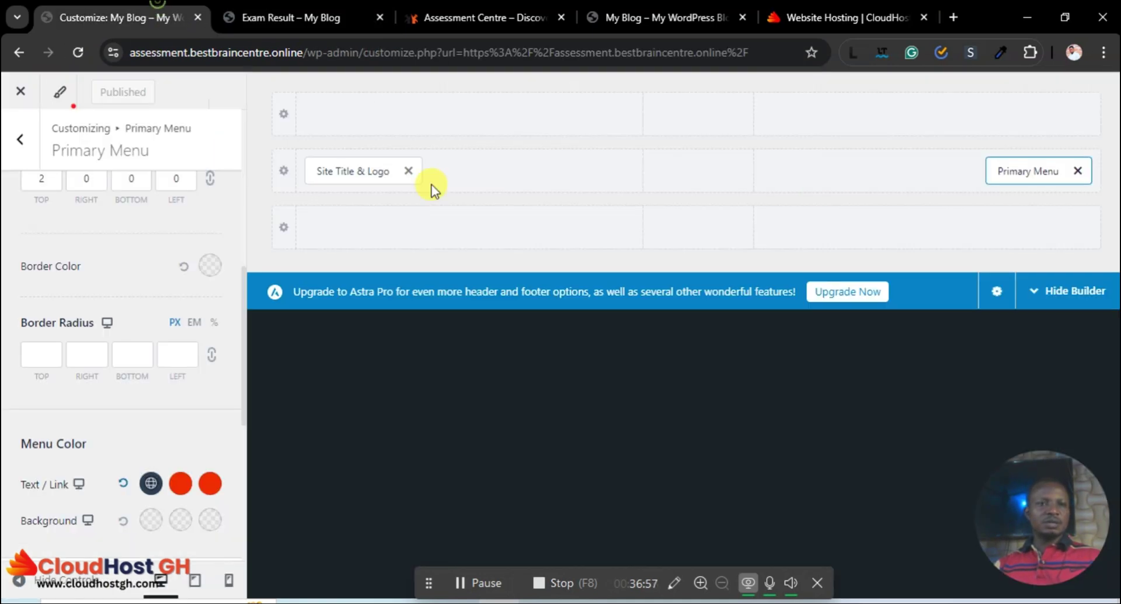
left_click(325, 9)
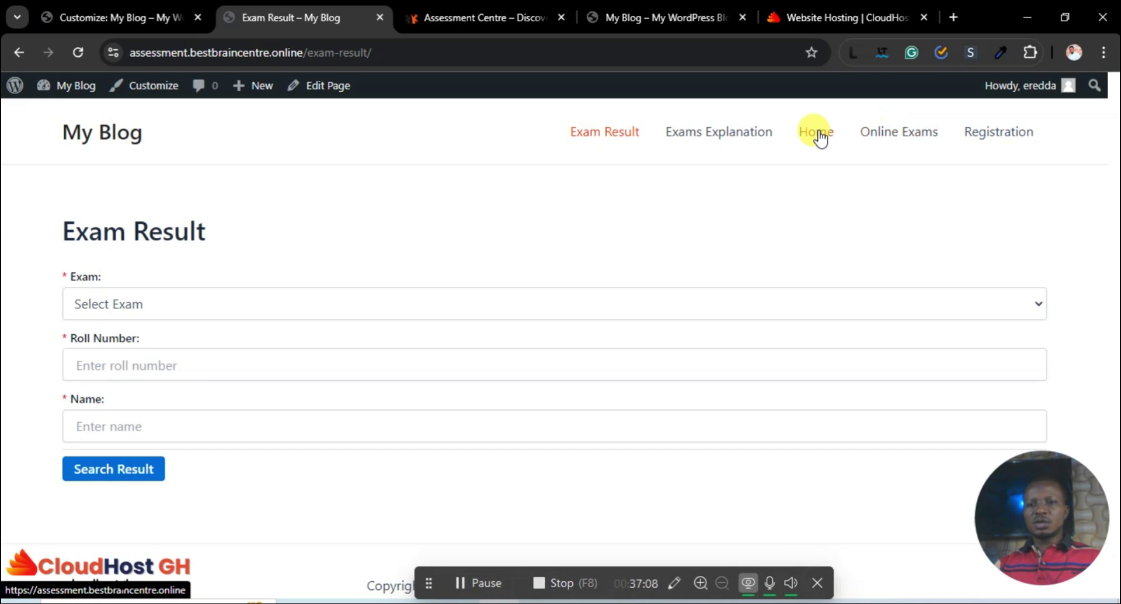
Leave the Customizer and open the Menus settings under Appearance in the WordPress dashboard.
left_click(88, 17)
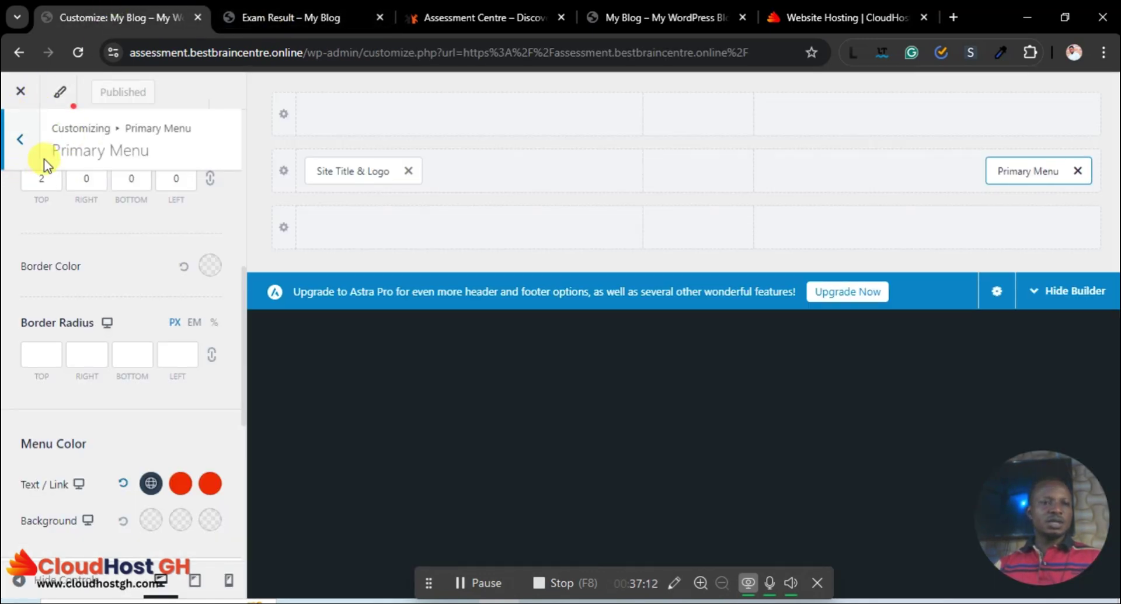
left_click(24, 149)
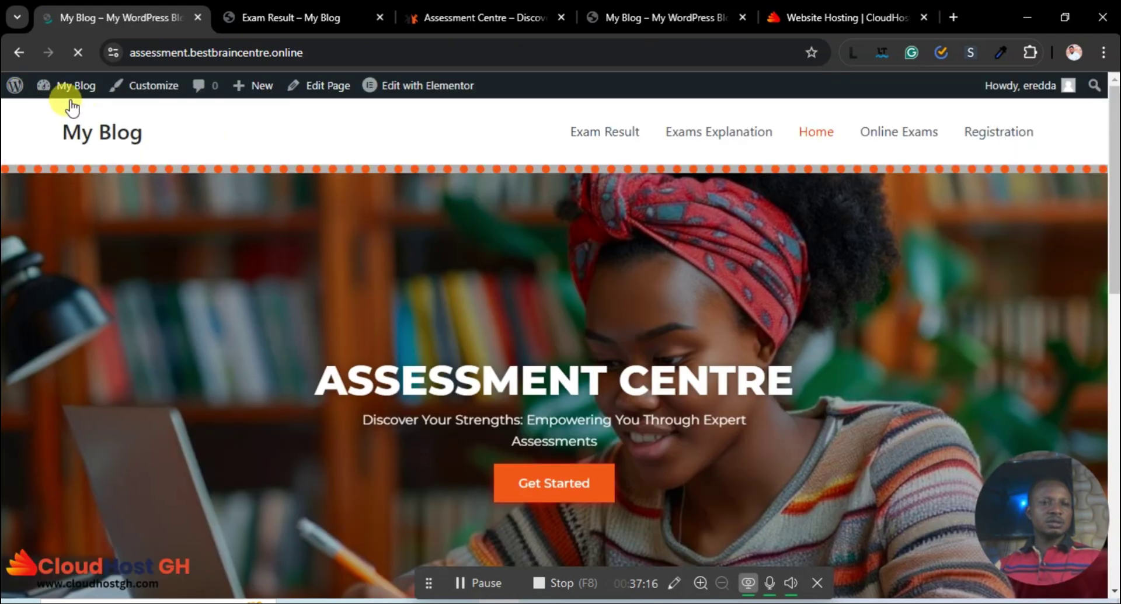
mouse_move(42, 91)
left_click(63, 115)
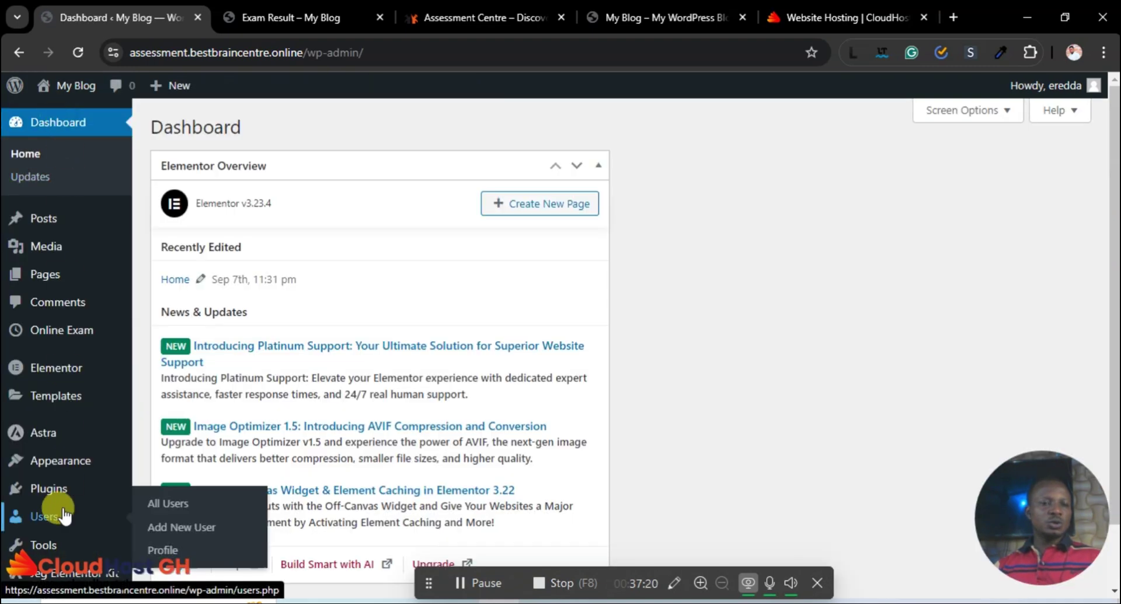
mouse_move(66, 465)
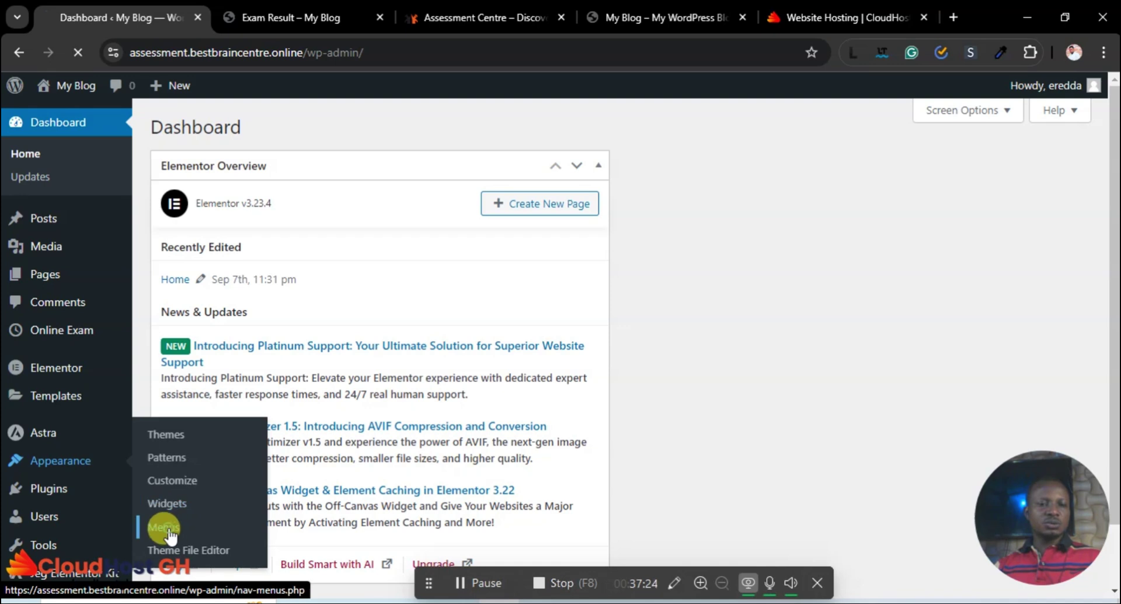
Assign the Main Menu to the Primary Menu display location and save the menu.
scroll(216, 533, "down", 5)
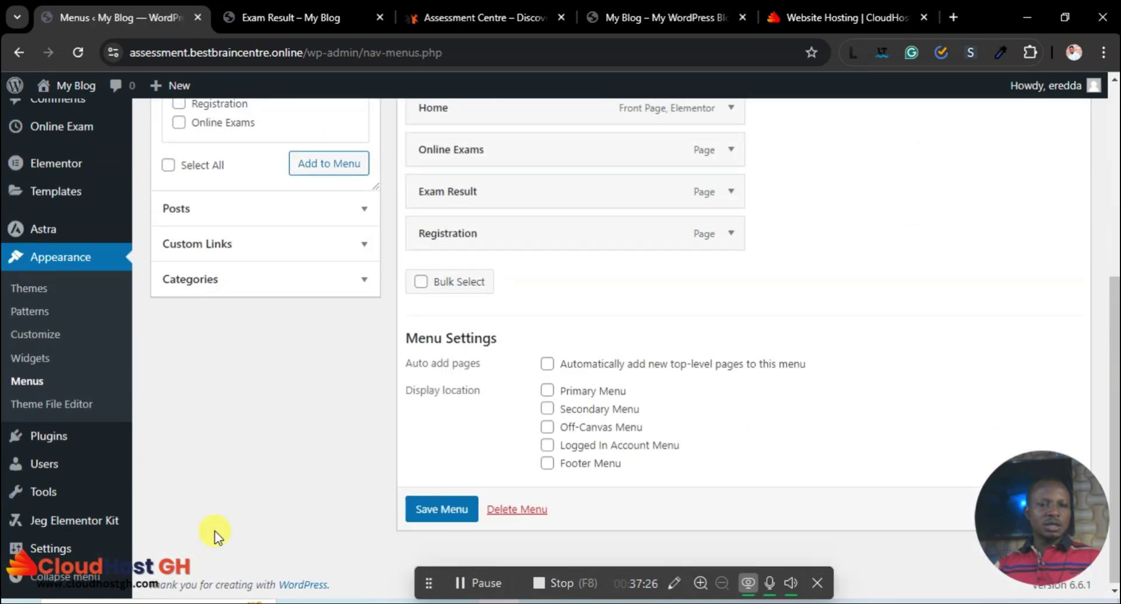
scroll(250, 507, "up", 2)
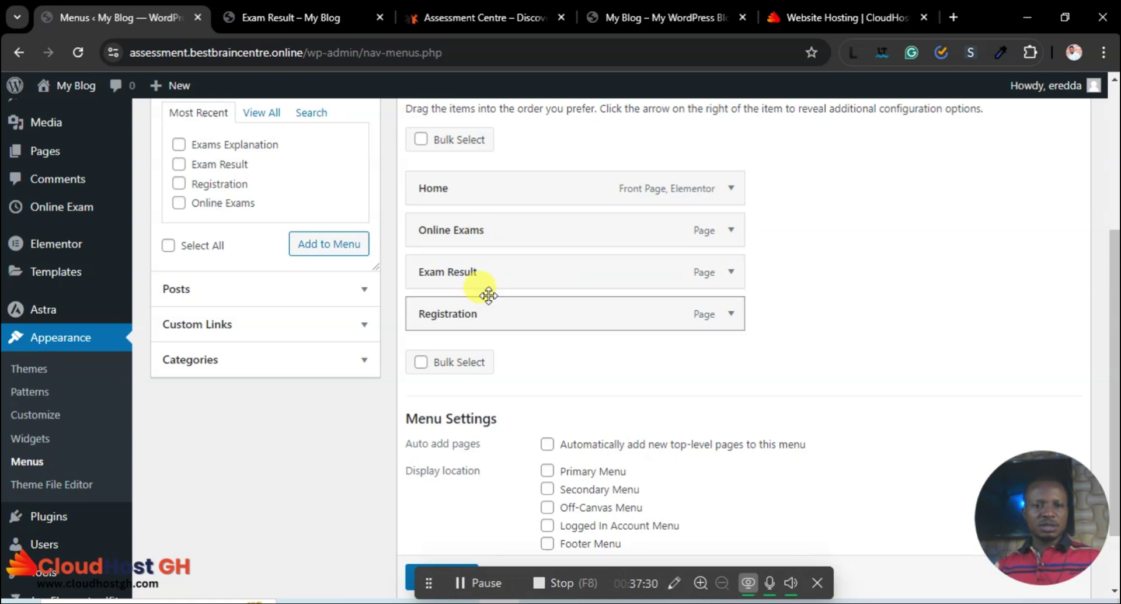
scroll(508, 263, "down", 2)
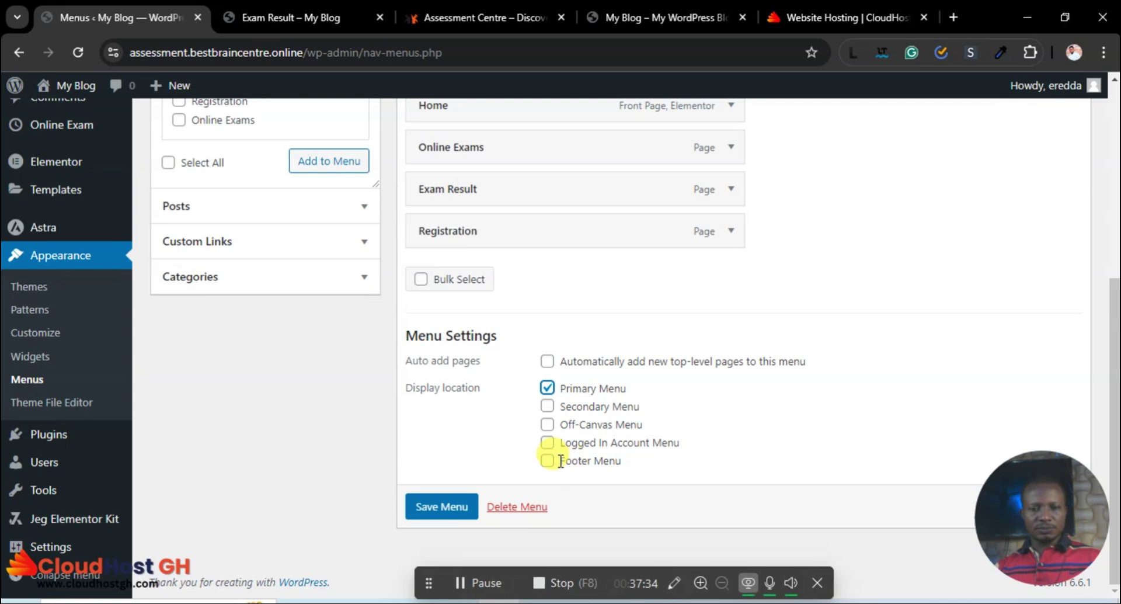
scroll(618, 396, "up", 5)
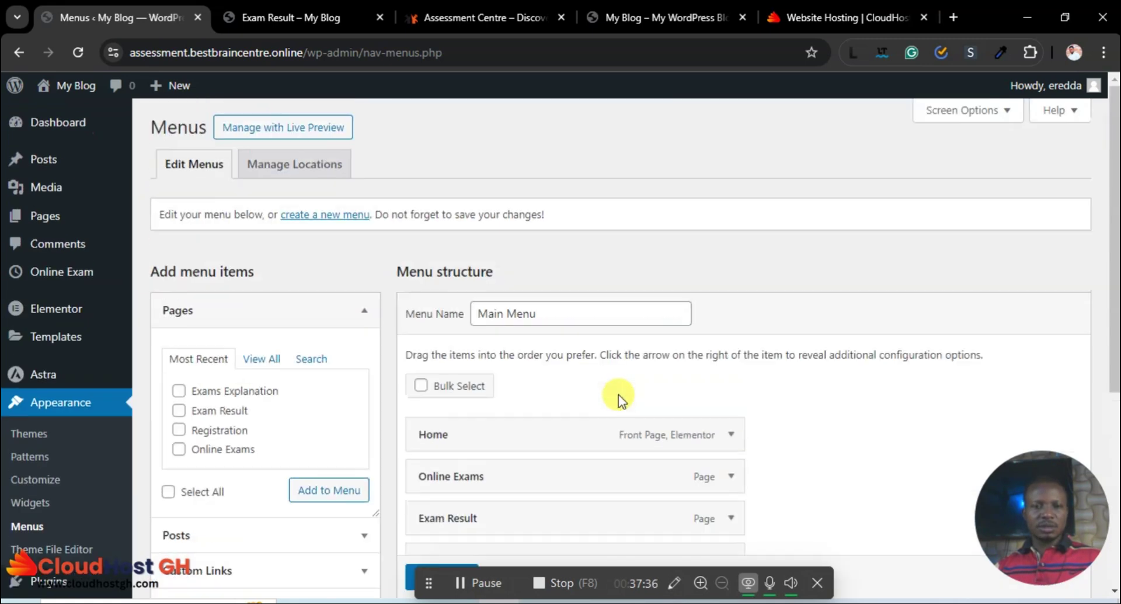
scroll(618, 393, "down", 5)
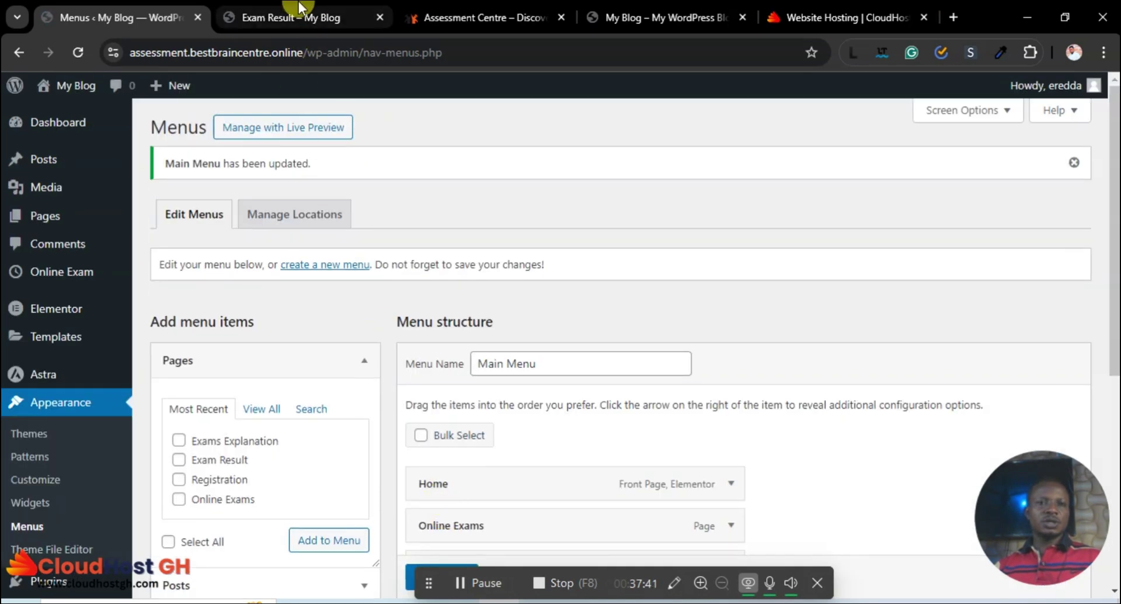
Open the live site's home page and examine the order of its header menu items and the page content.
left_click(297, 14)
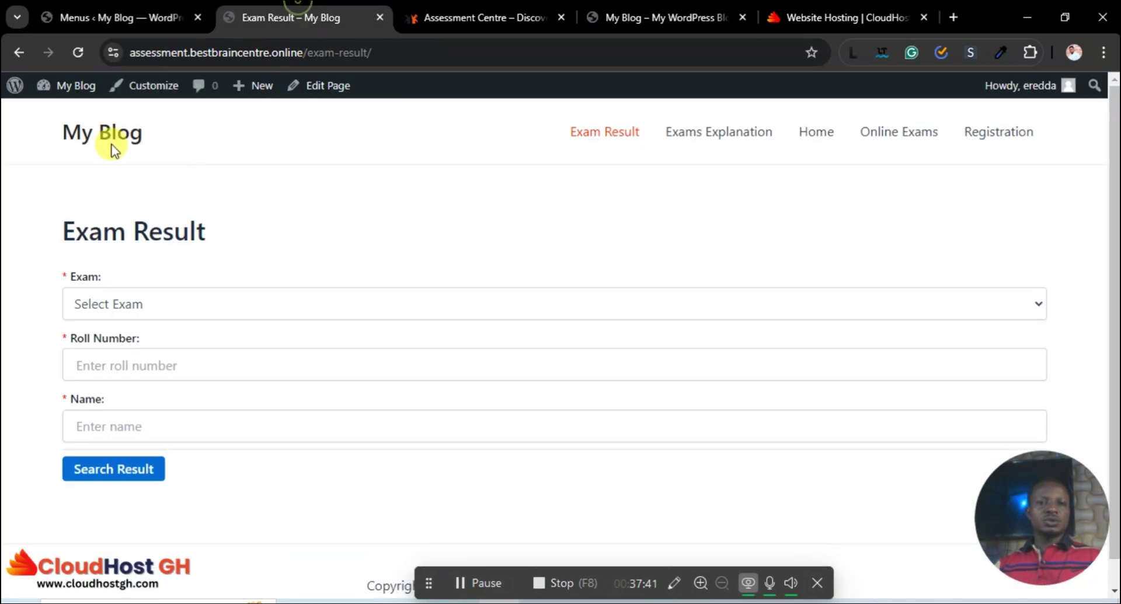
left_click(79, 137)
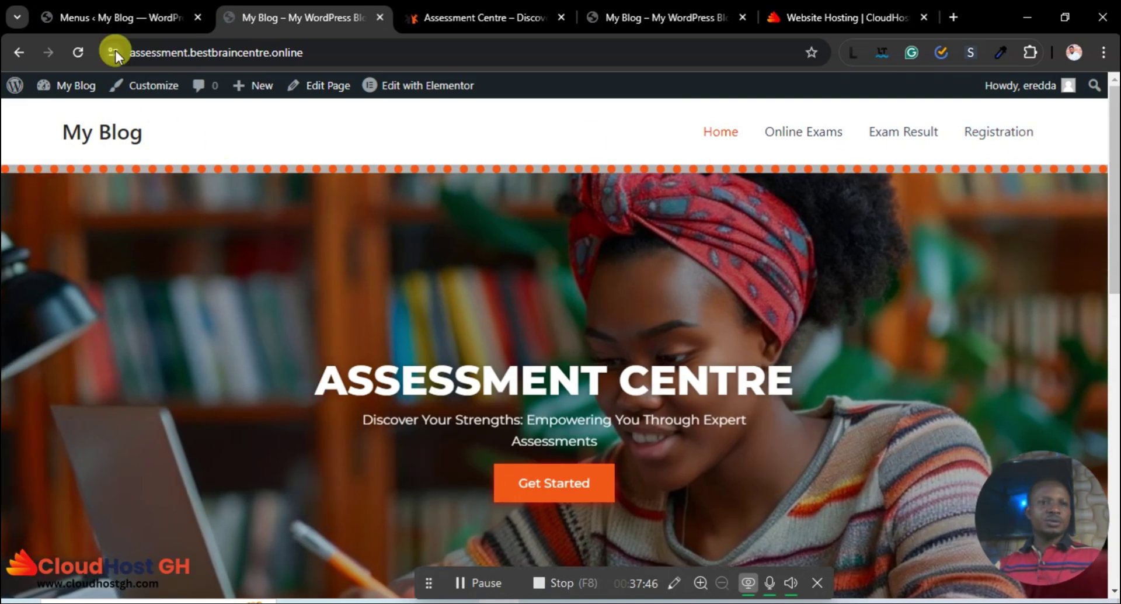
left_click(97, 5)
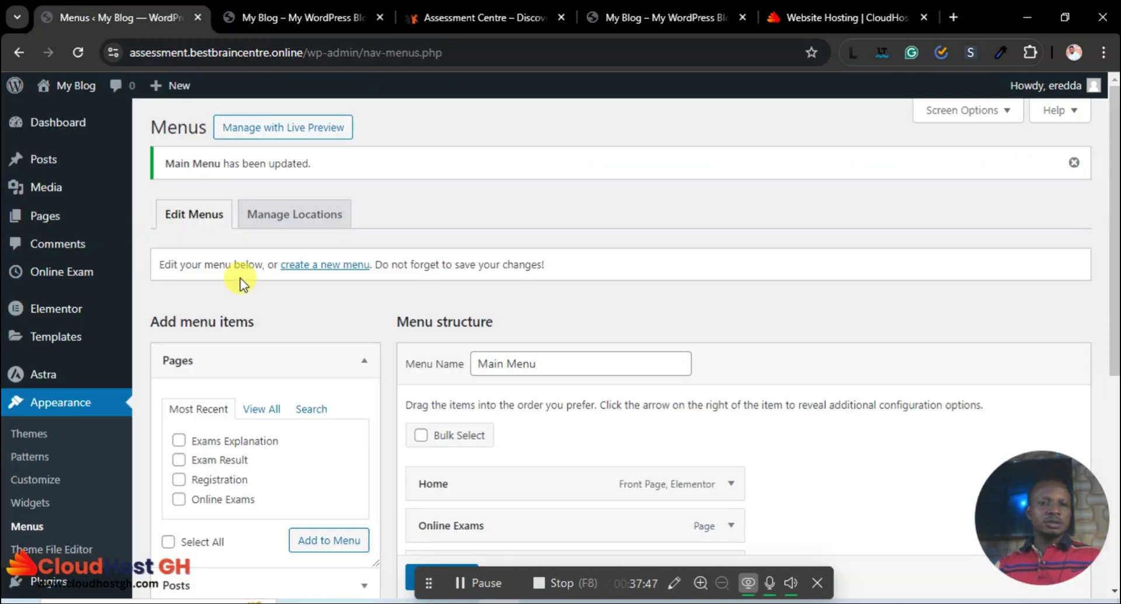
left_click(327, 18)
left_click(727, 139)
left_click(92, 139)
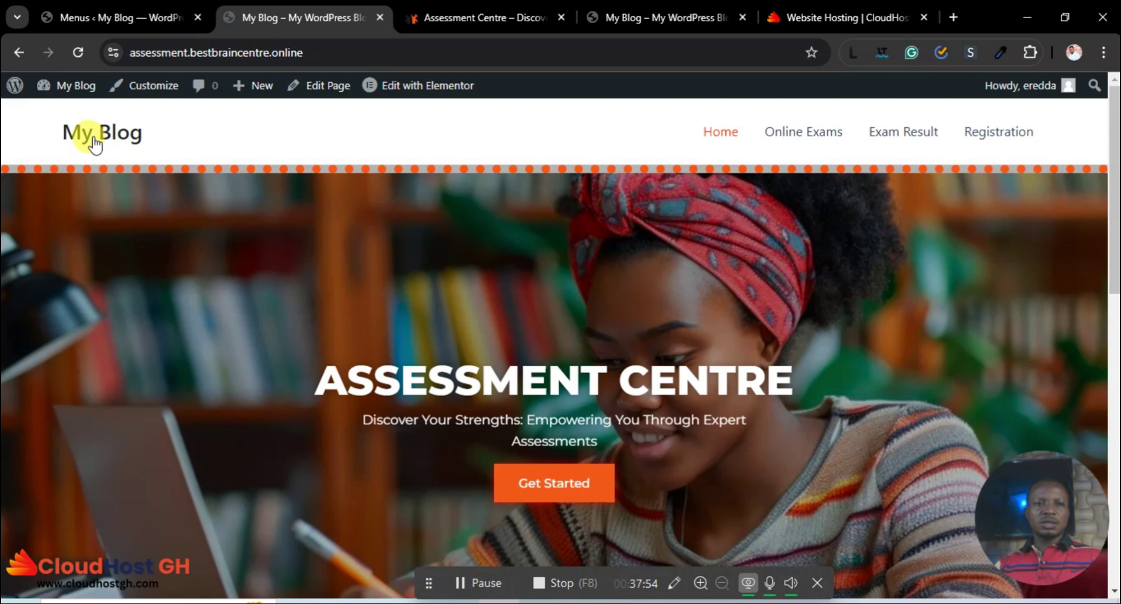
left_click(719, 145)
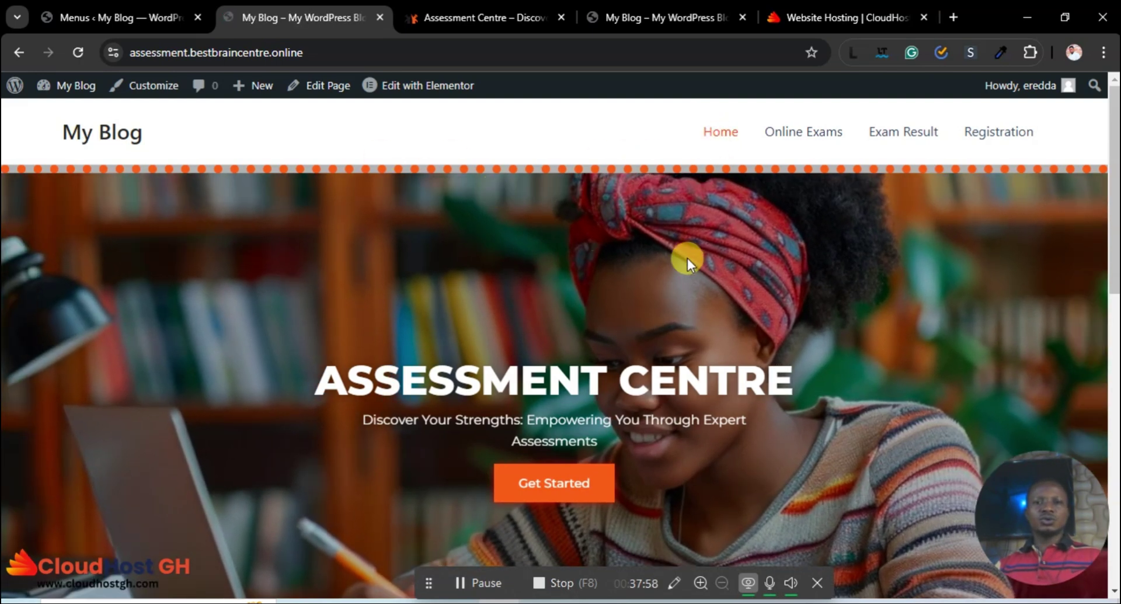
scroll(622, 289, "down", 10)
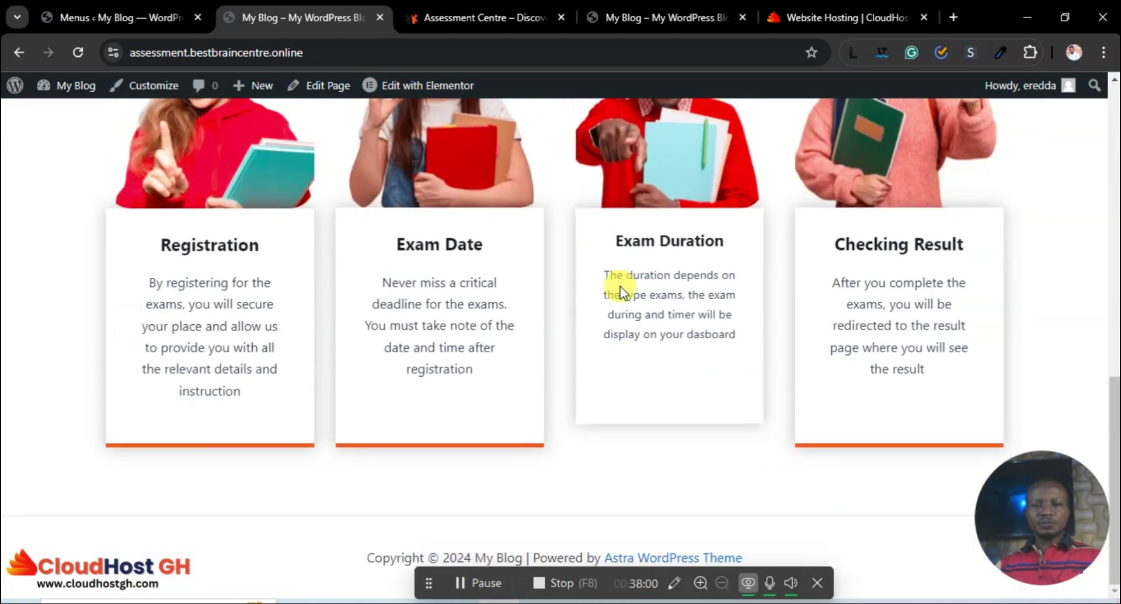
scroll(618, 284, "up", 10)
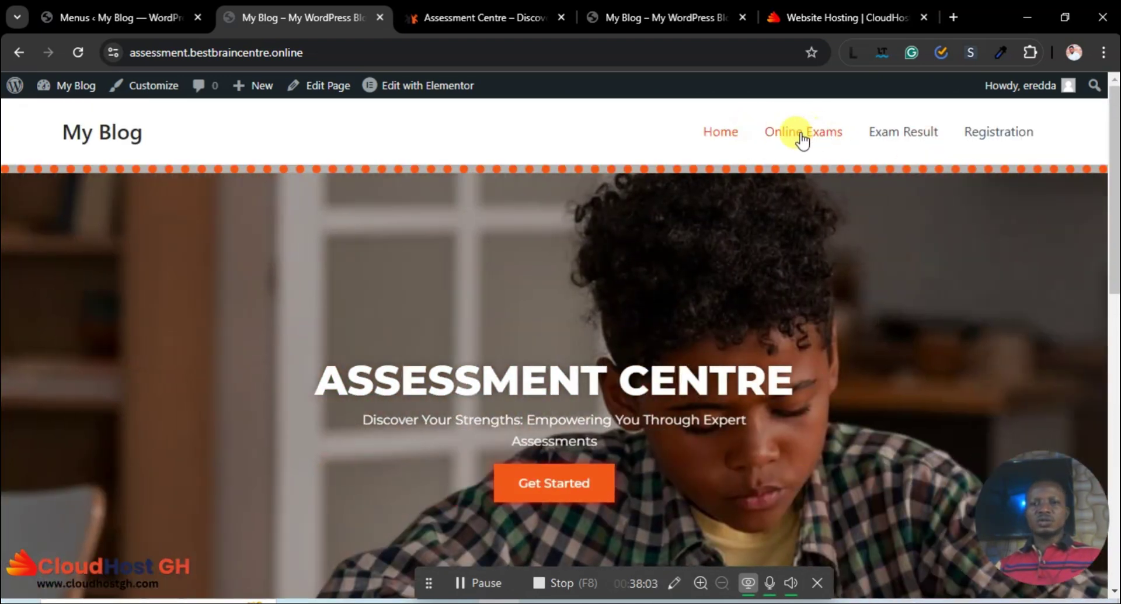
Visit the Online Exams and Exam Result pages from the site's header menu to check their links.
left_click(800, 138)
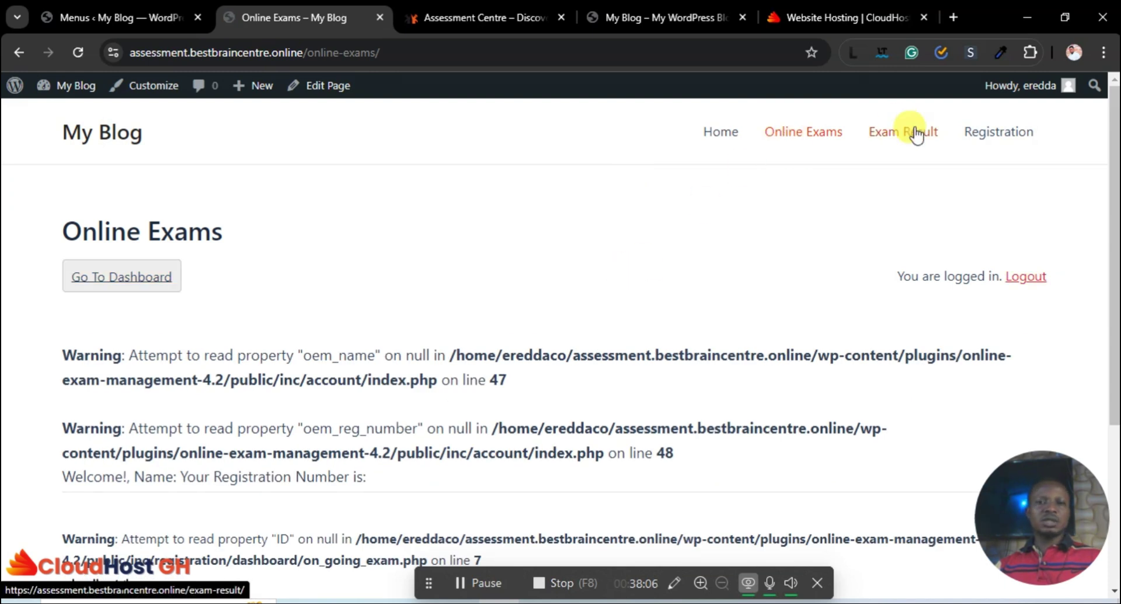
scroll(607, 306, "down", 4)
scroll(614, 279, "up", 4)
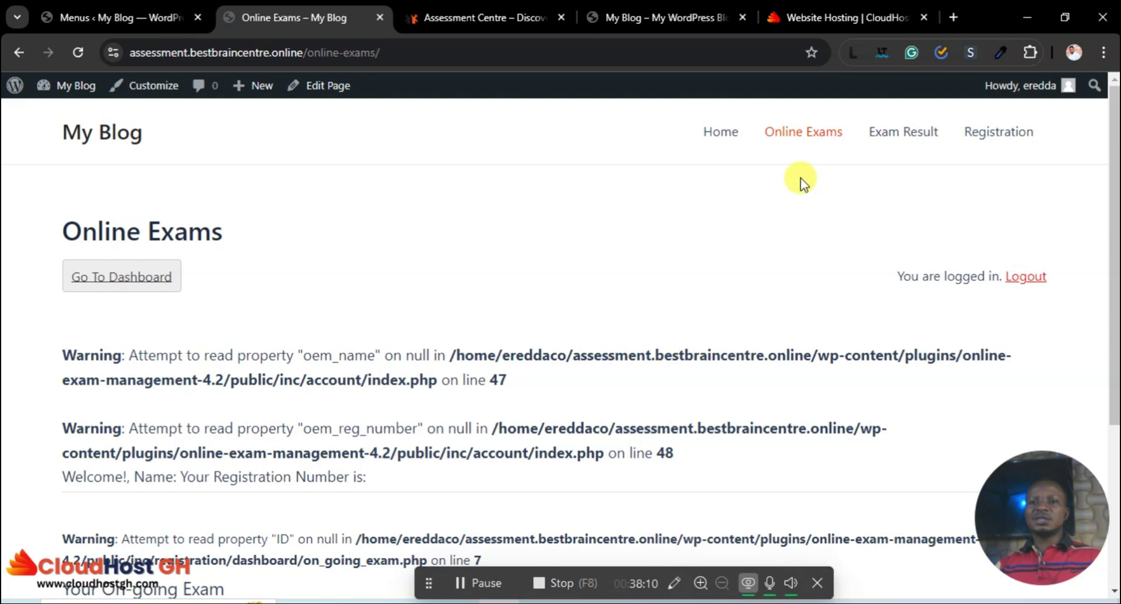
left_click(883, 132)
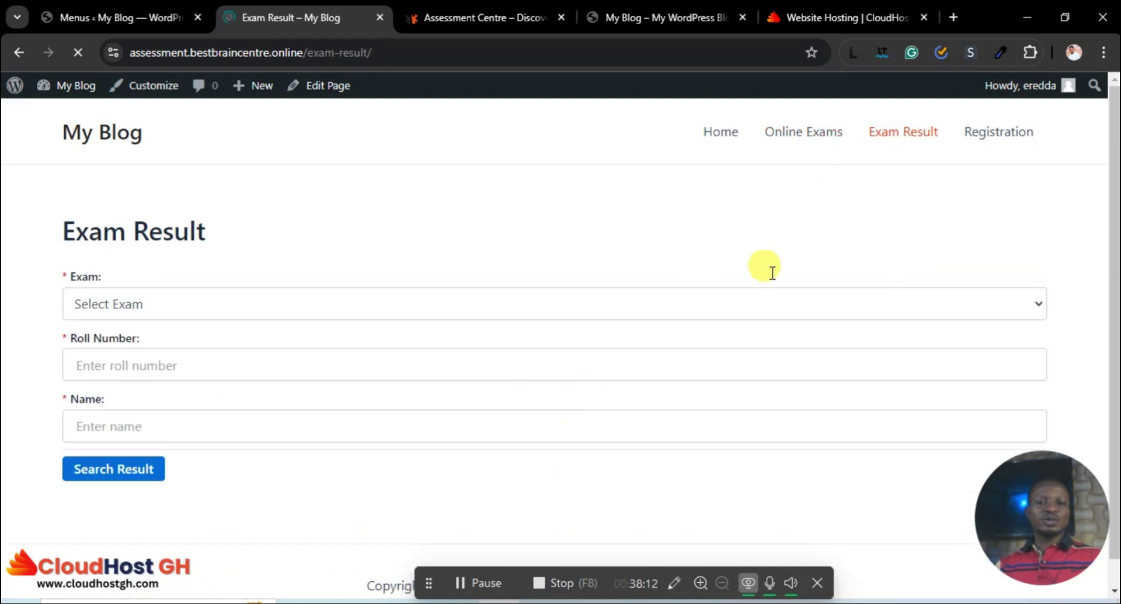
Return the live site to its home page and open the list of all pages in the WordPress dashboard.
left_click(713, 139)
left_click(126, 17)
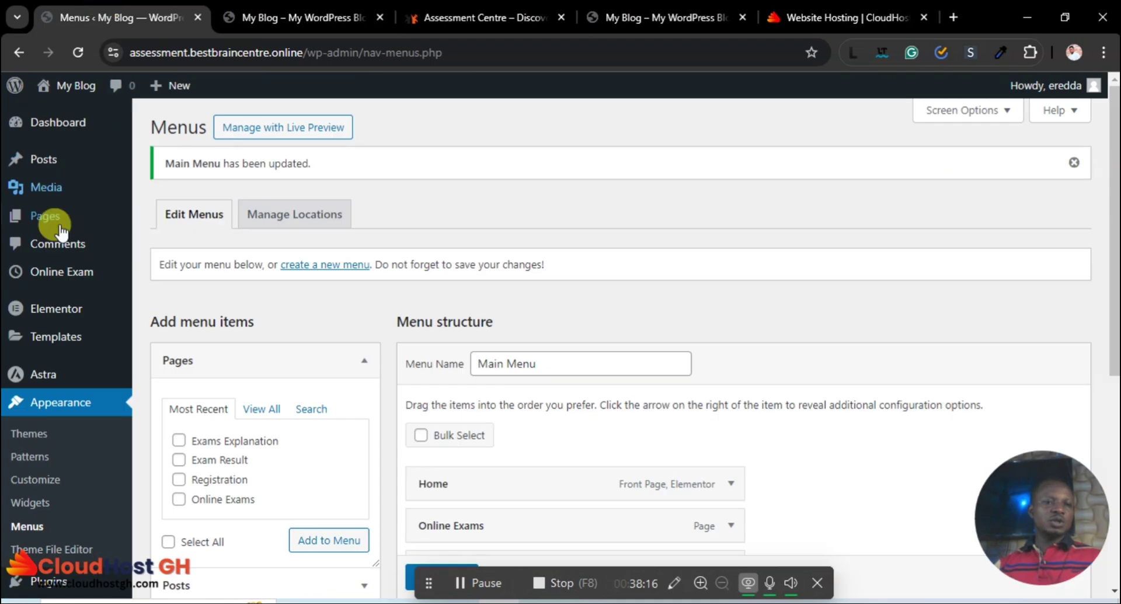
left_click(44, 217)
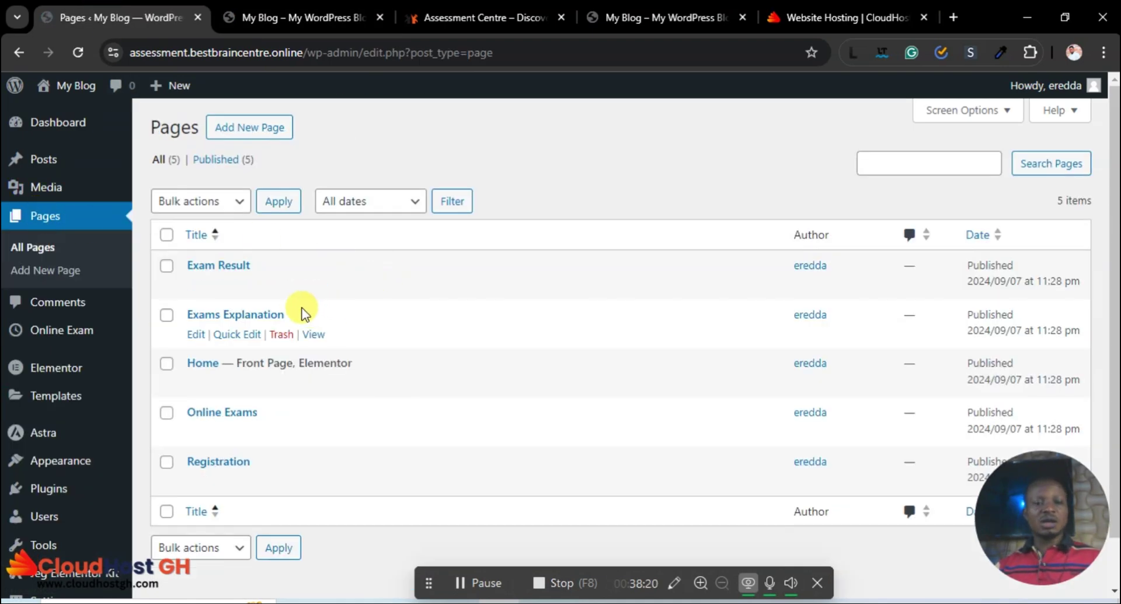
Open the Online Exam plugin's page and examine its license activation and support sections.
mouse_move(150, 274)
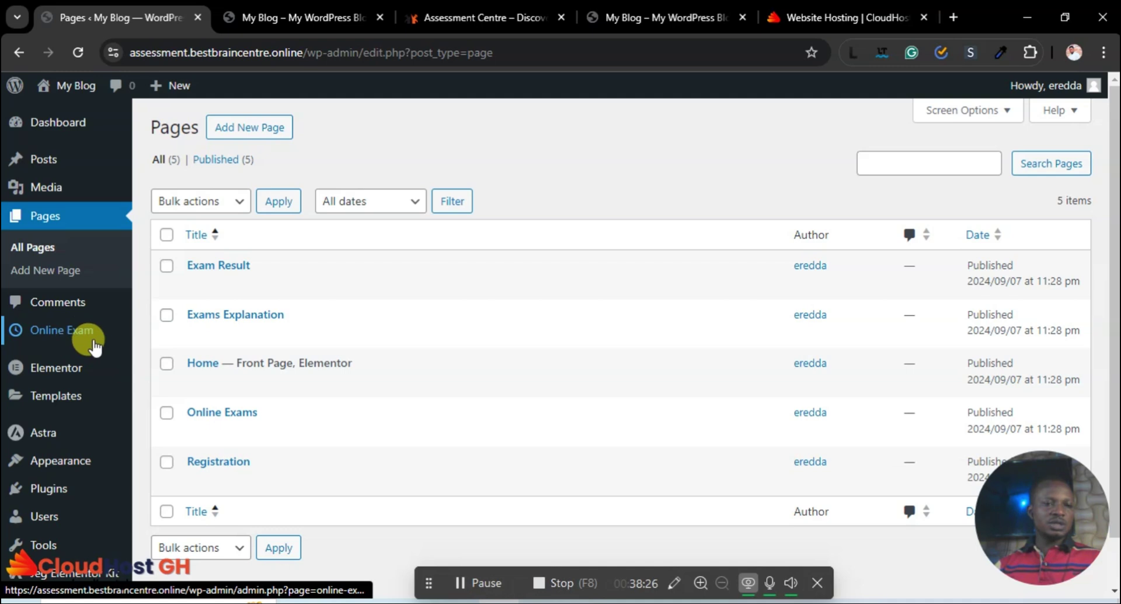
scroll(94, 347, "down", 1)
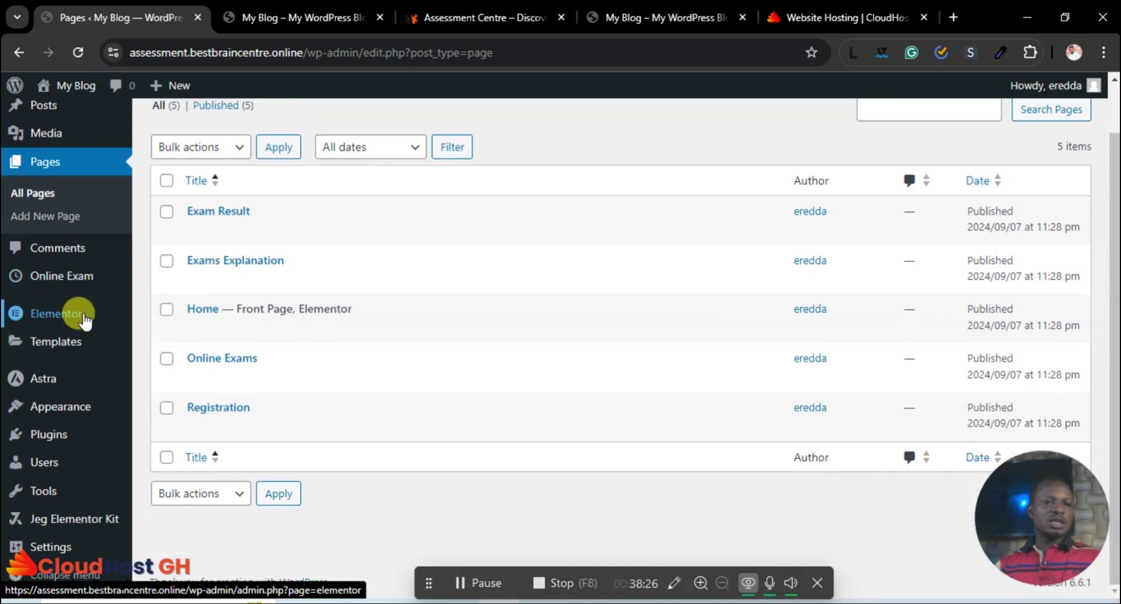
left_click(77, 278)
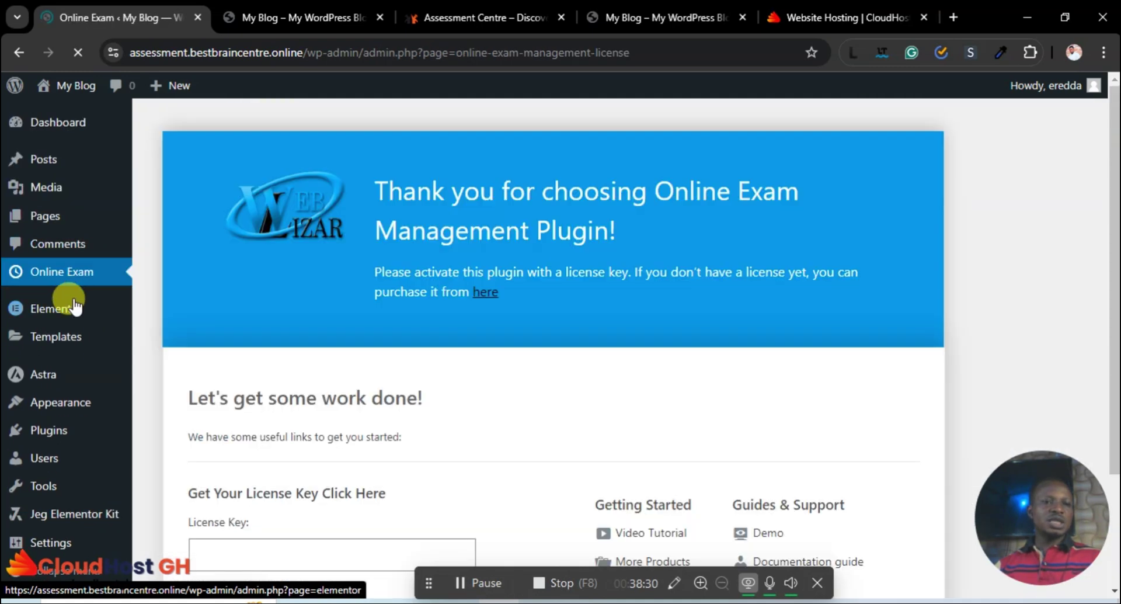
scroll(334, 299, "down", 3)
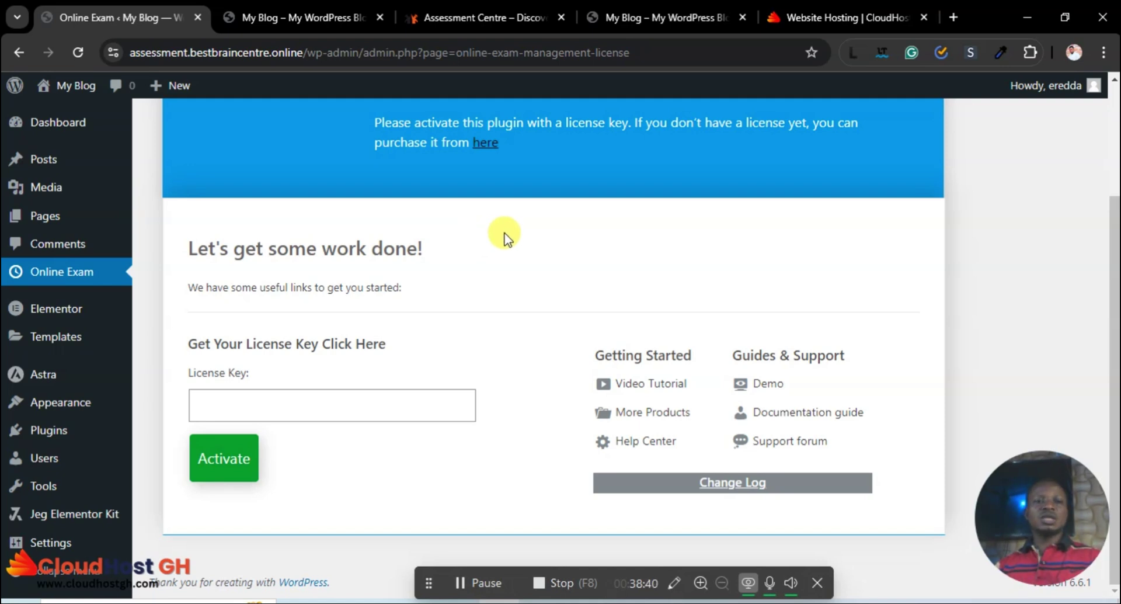
left_click(64, 273)
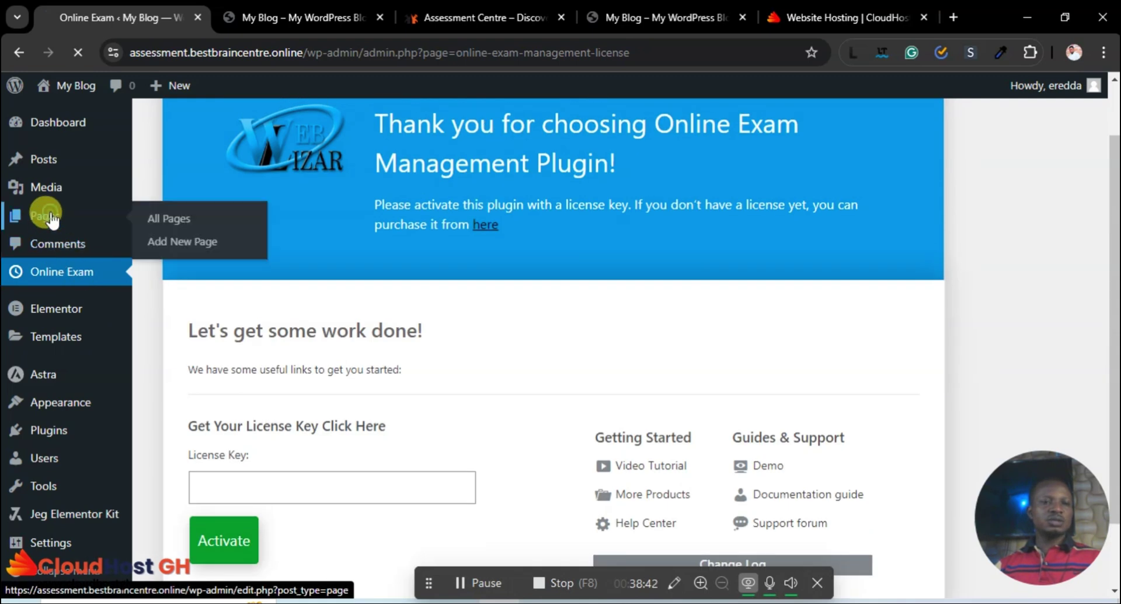
Open the Exam Result page for editing from the page list and select its Shortcode block.
left_click(51, 217)
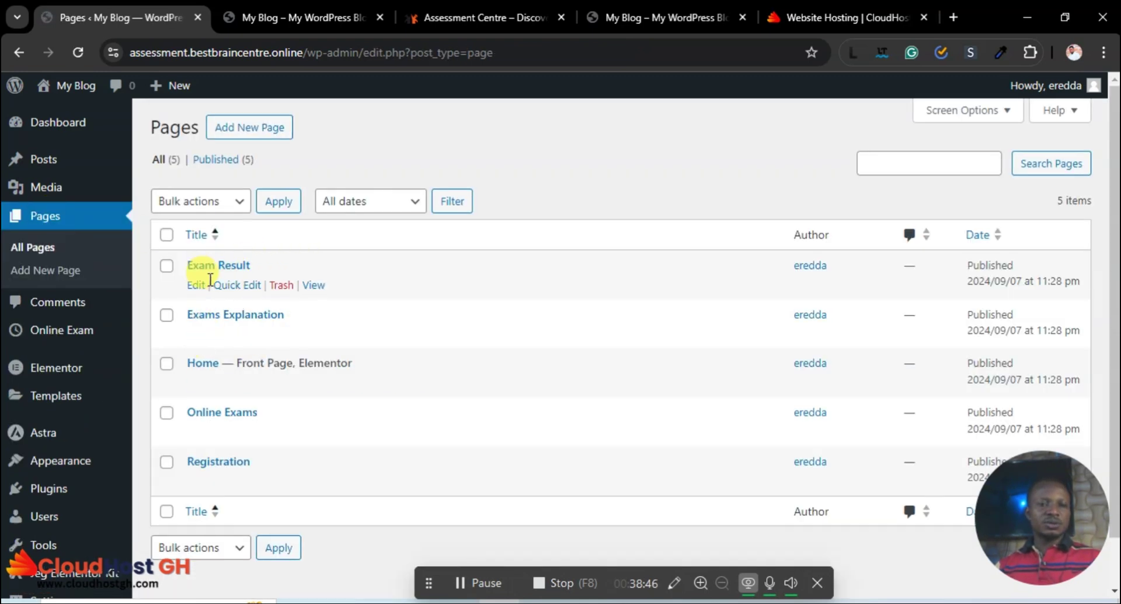
left_click(196, 286)
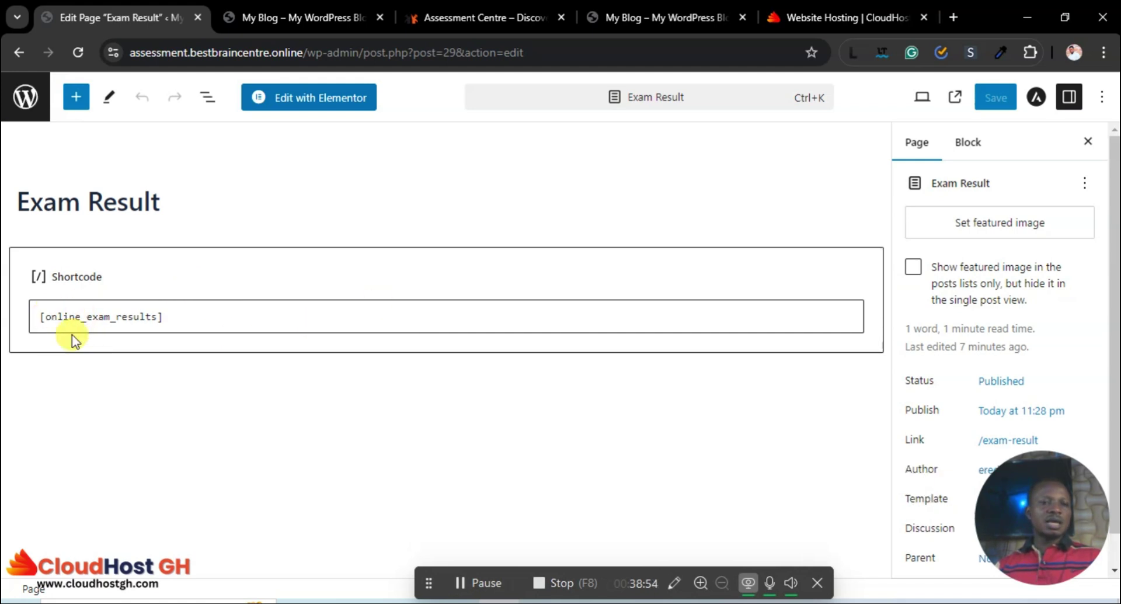
left_click(98, 318)
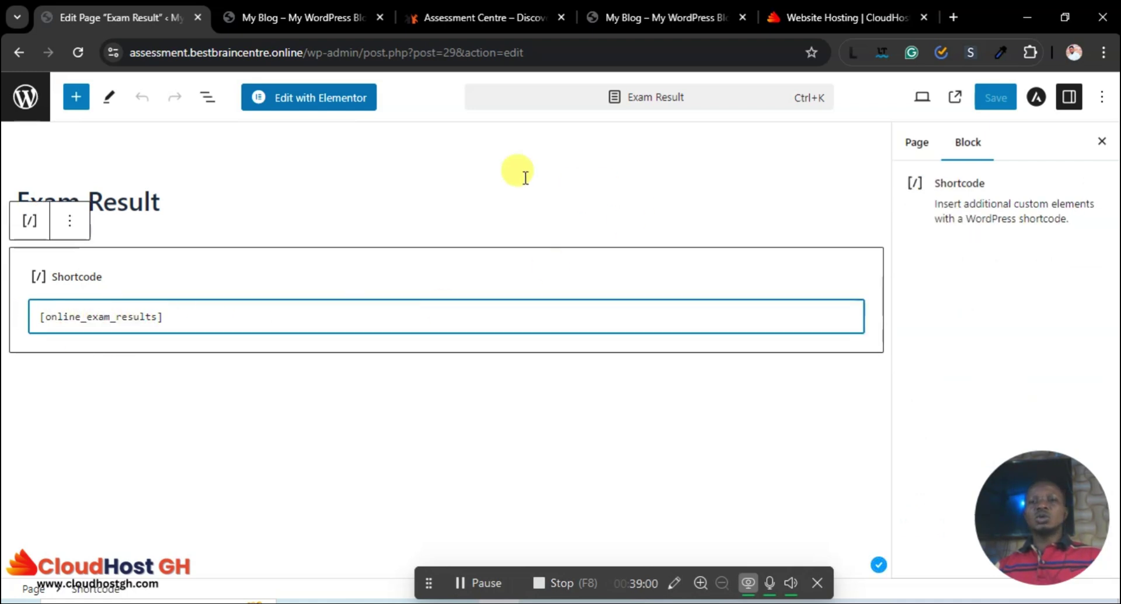
View the live Exam Result page from the header menu and compare it with the page's title and shortcode in the editor.
left_click(289, 16)
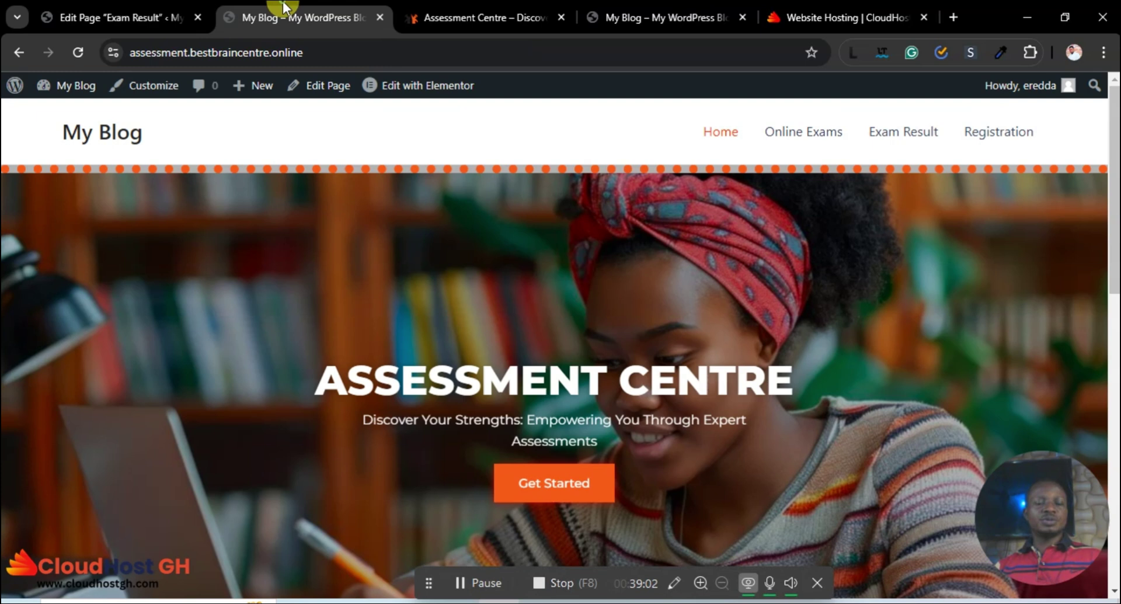
left_click(903, 133)
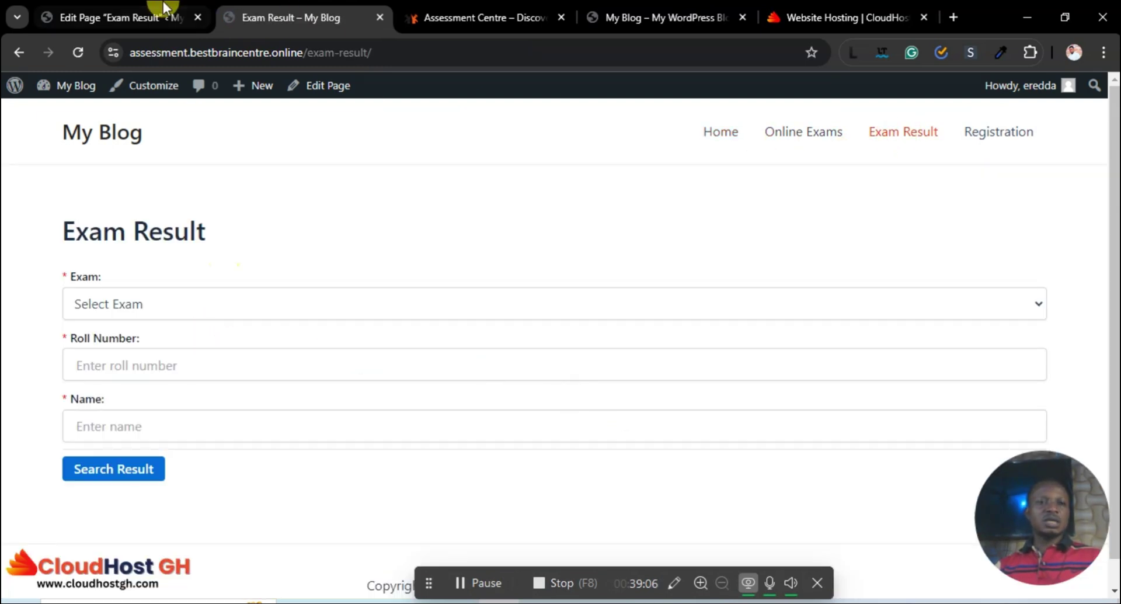
left_click(189, 8)
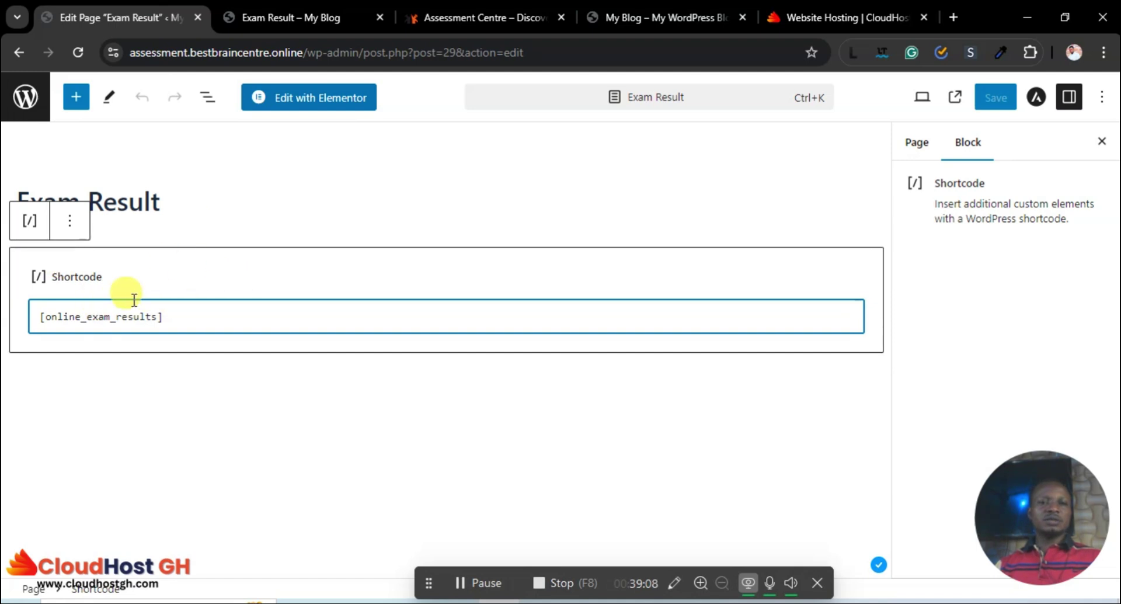
left_click(114, 197)
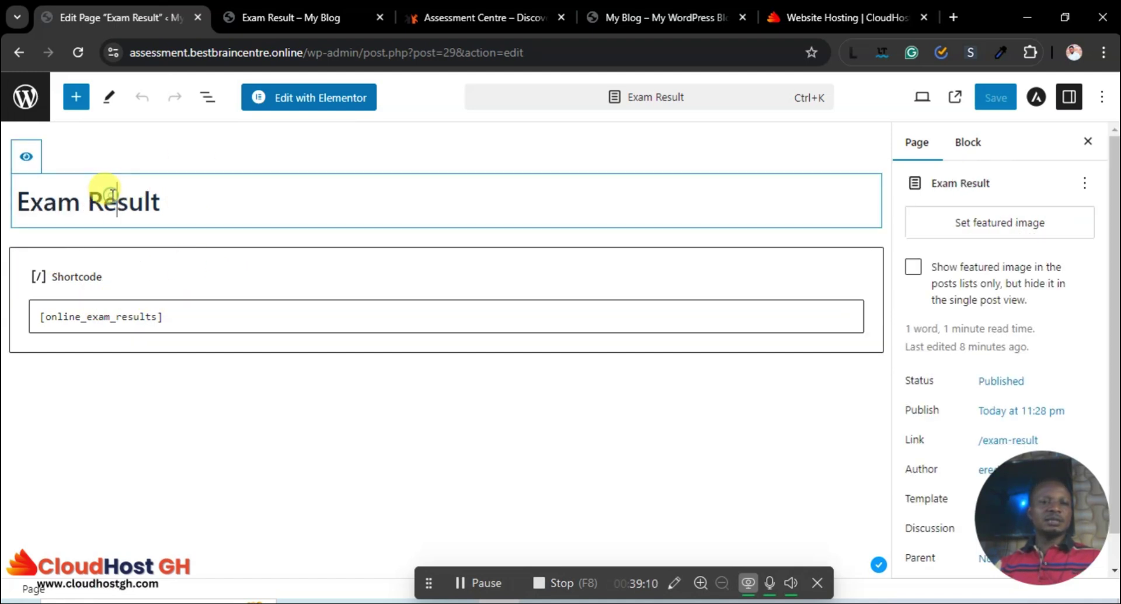
Recreate the Exam Result page's Shortcode block by cutting [online_exam_results], deleting the emptied block and pasting the shortcode back, and save the page.
left_click_drag(175, 323, 23, 329)
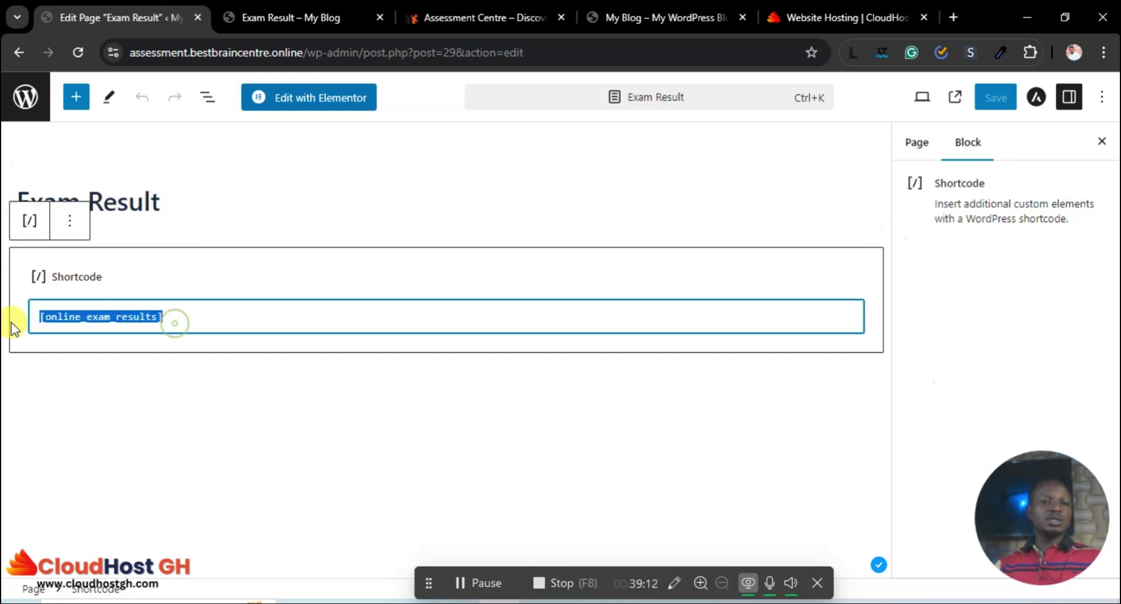
right_click(101, 329)
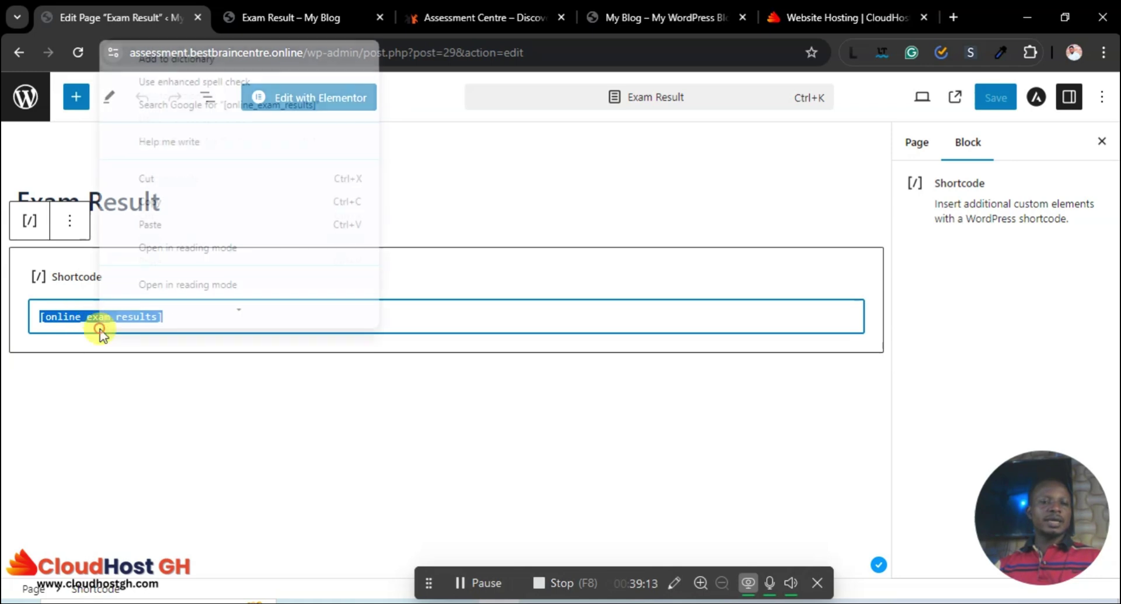
left_click(145, 182)
left_click(69, 221)
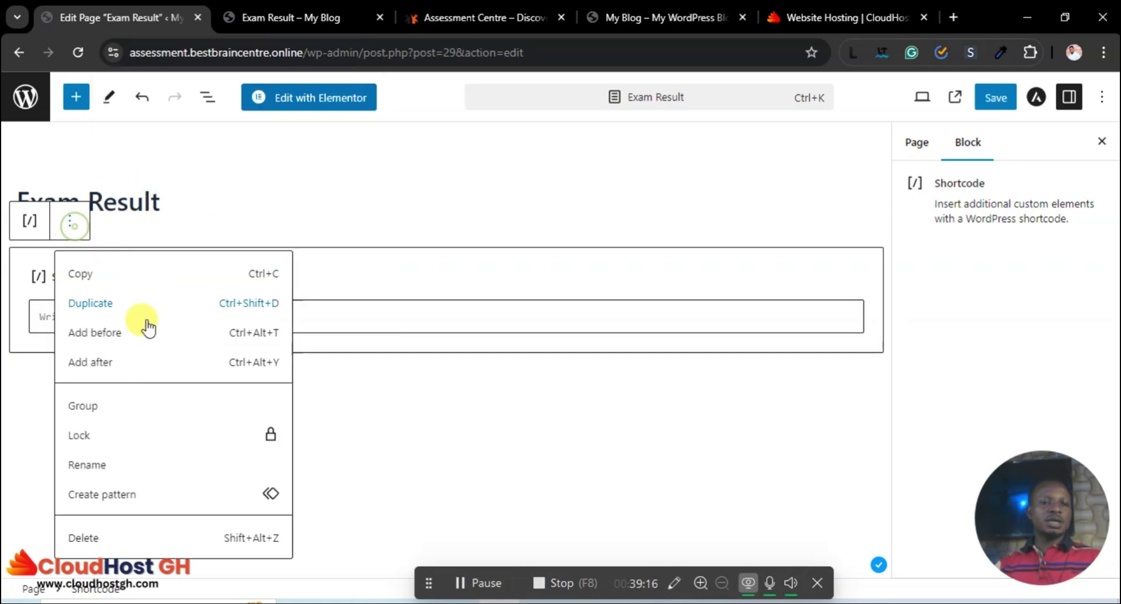
left_click(91, 541)
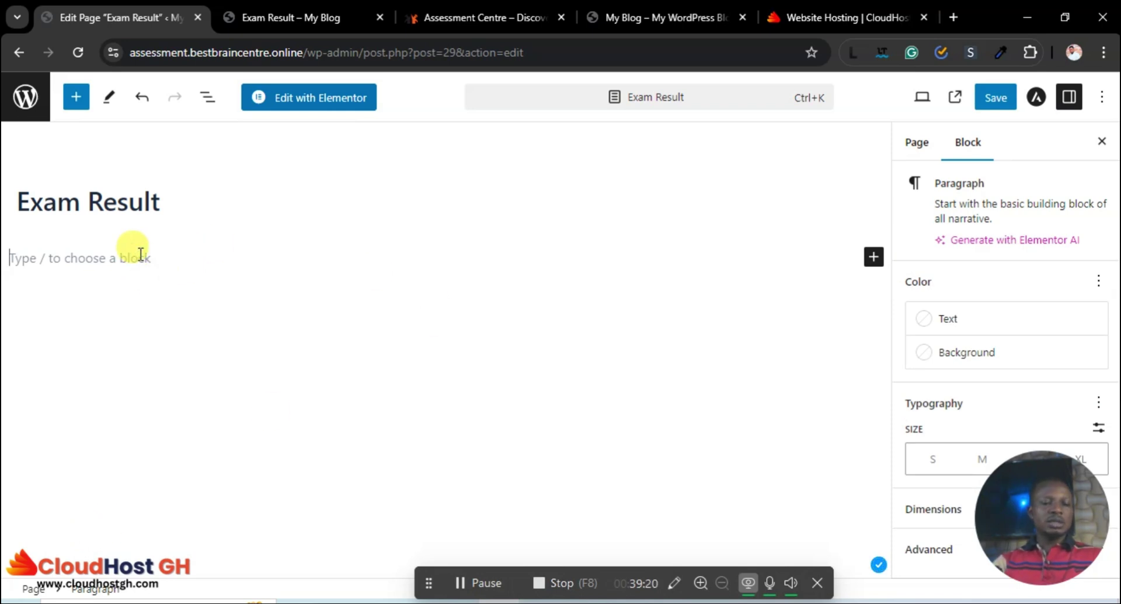
key("ctrl+v")
left_click(995, 98)
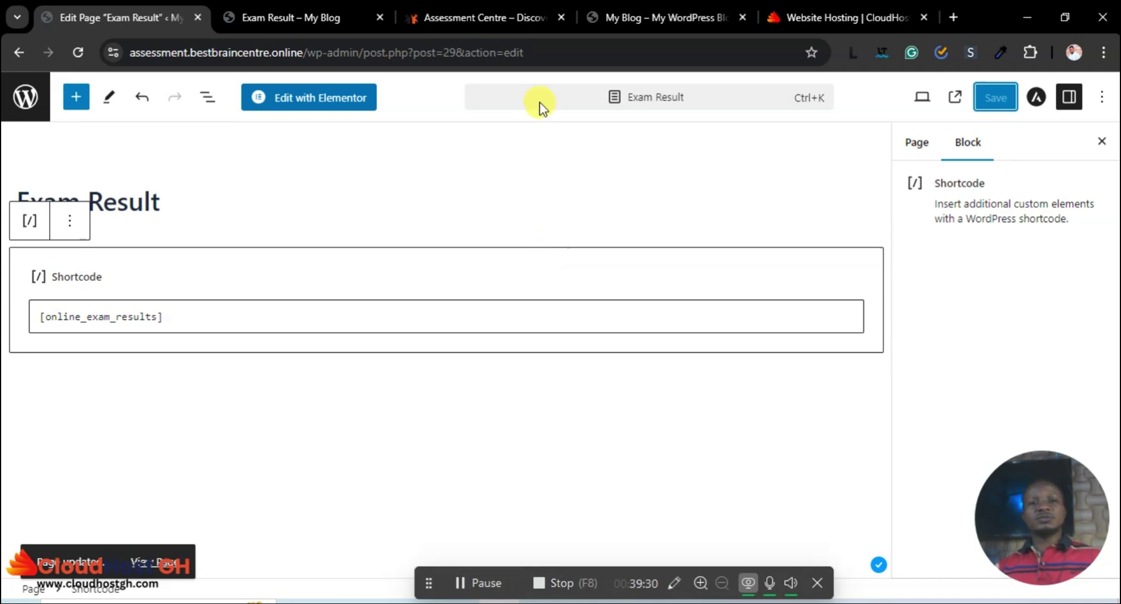
Check the finished Assessment Centre reference site, and leave the Exam Result editor to look over the page list.
left_click(522, 13)
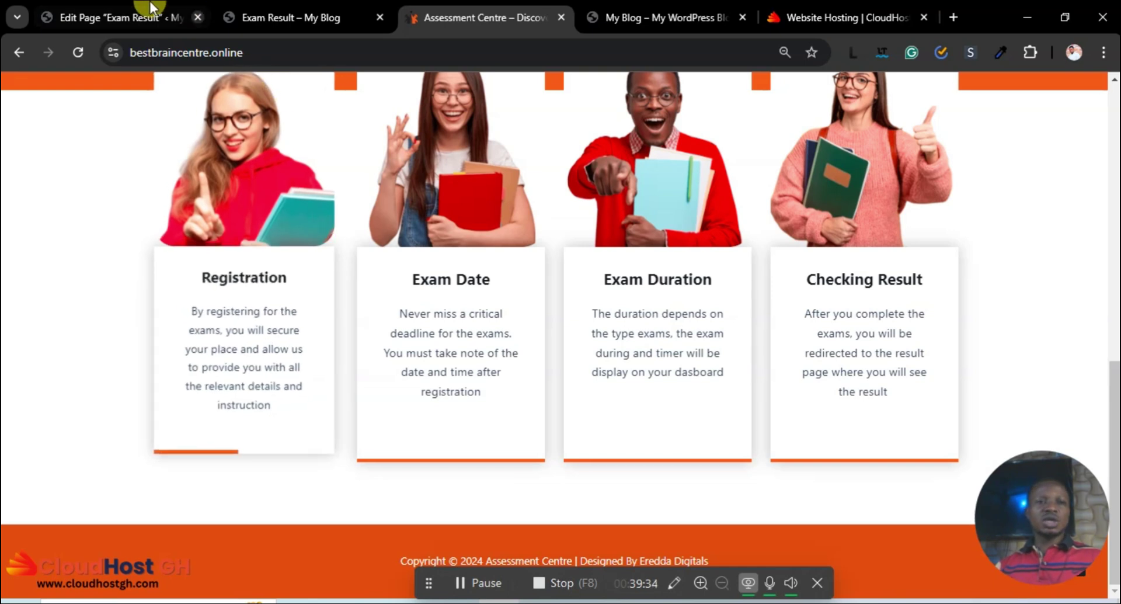
left_click(100, 8)
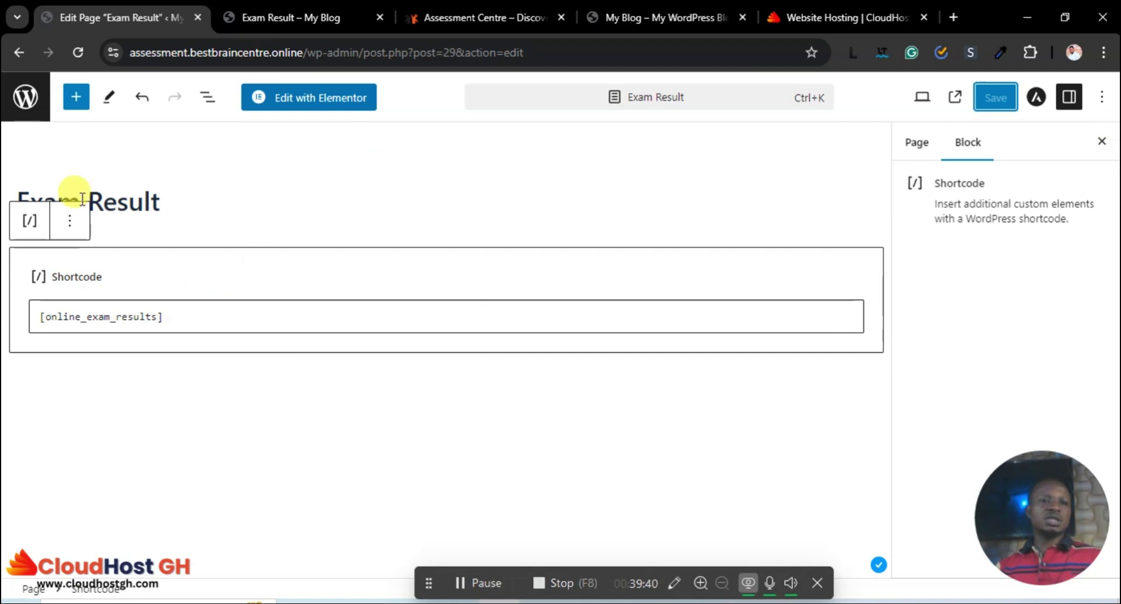
left_click(25, 96)
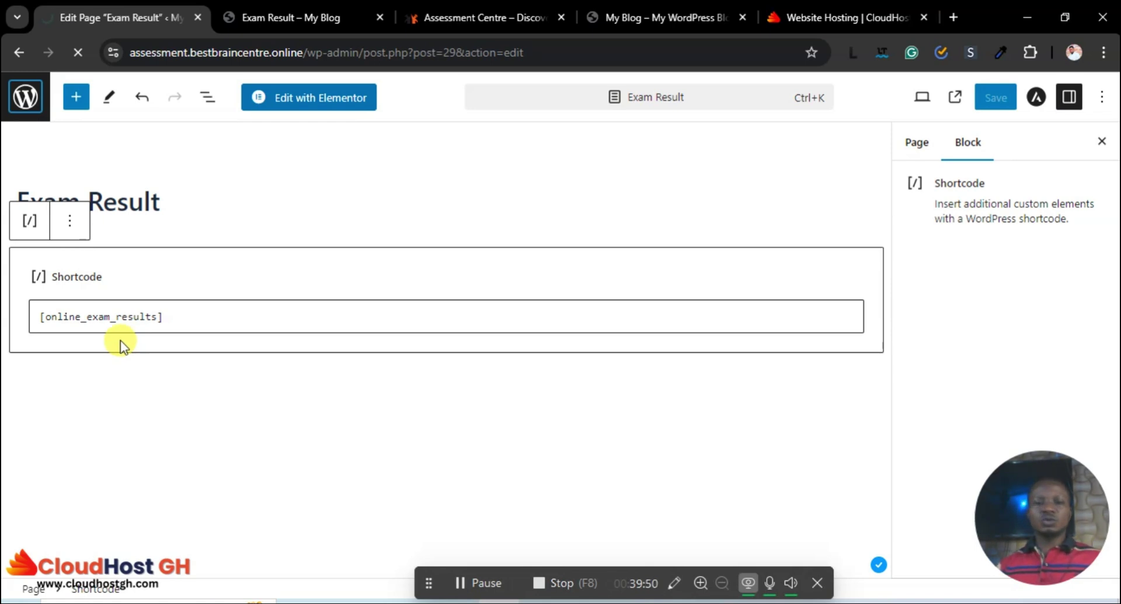
scroll(298, 335, "down", 2)
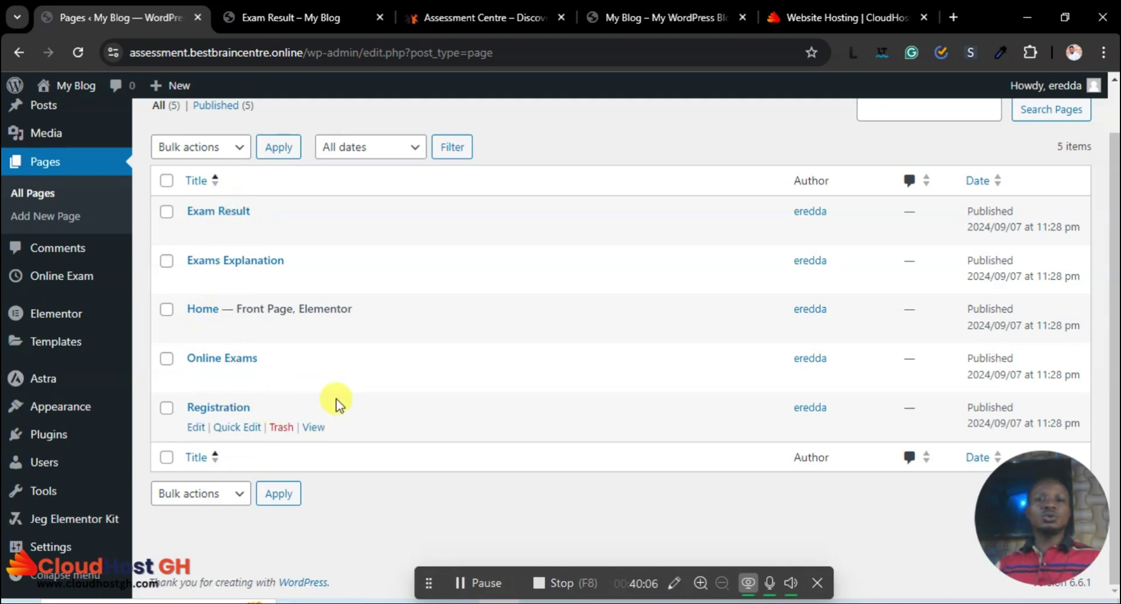
scroll(418, 408, "up", 2)
Open the Customizer from the live home page and bring up the Site Title & Logo settings in the Header Builder.
left_click(300, 14)
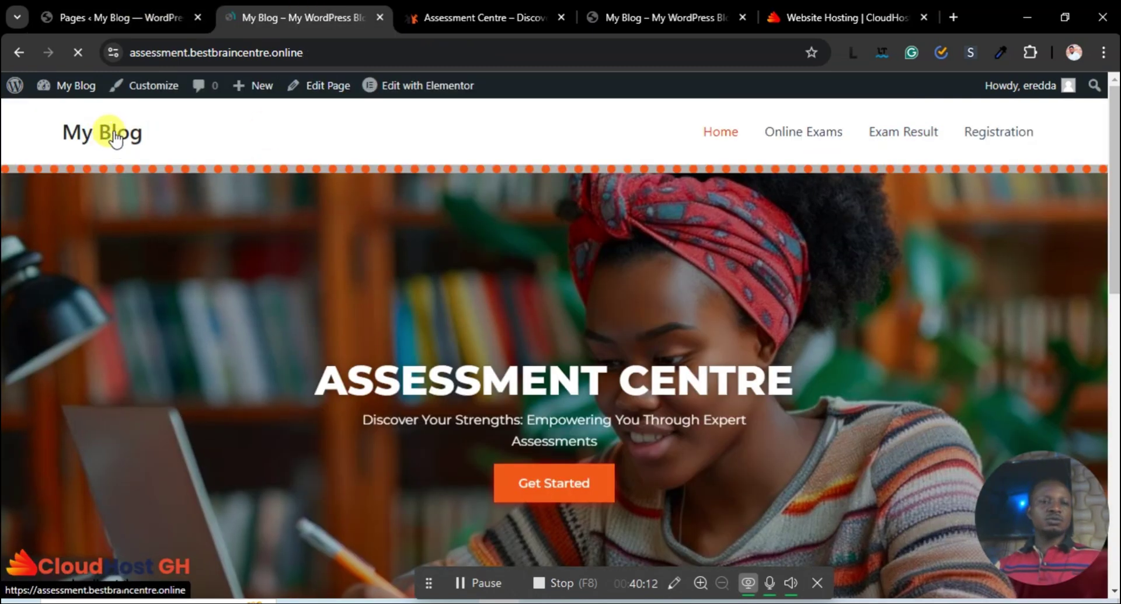
left_click(105, 13)
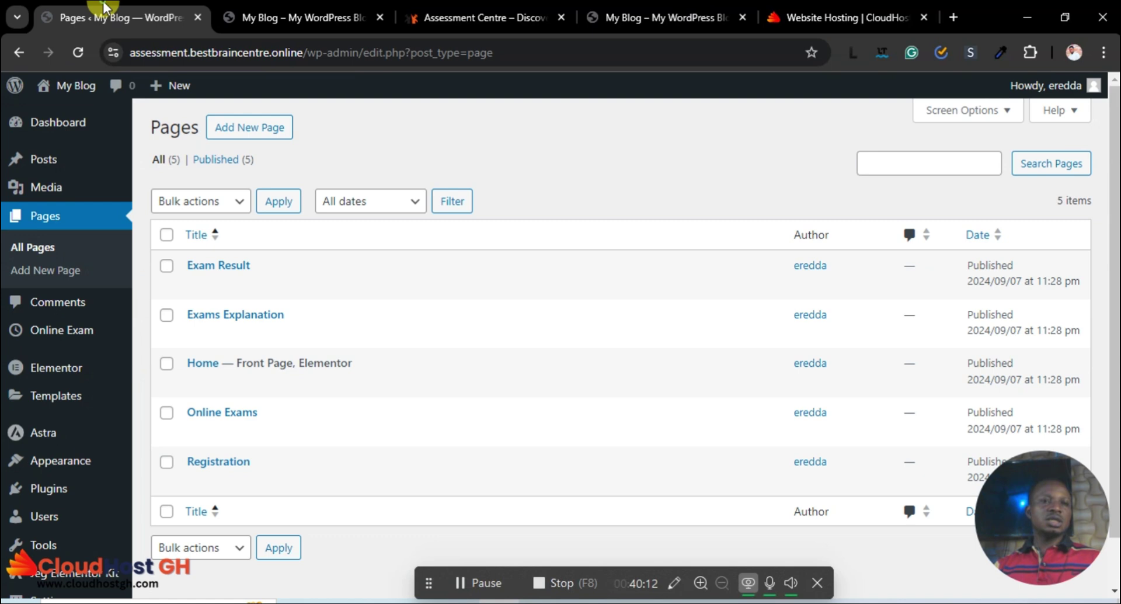
left_click(256, 29)
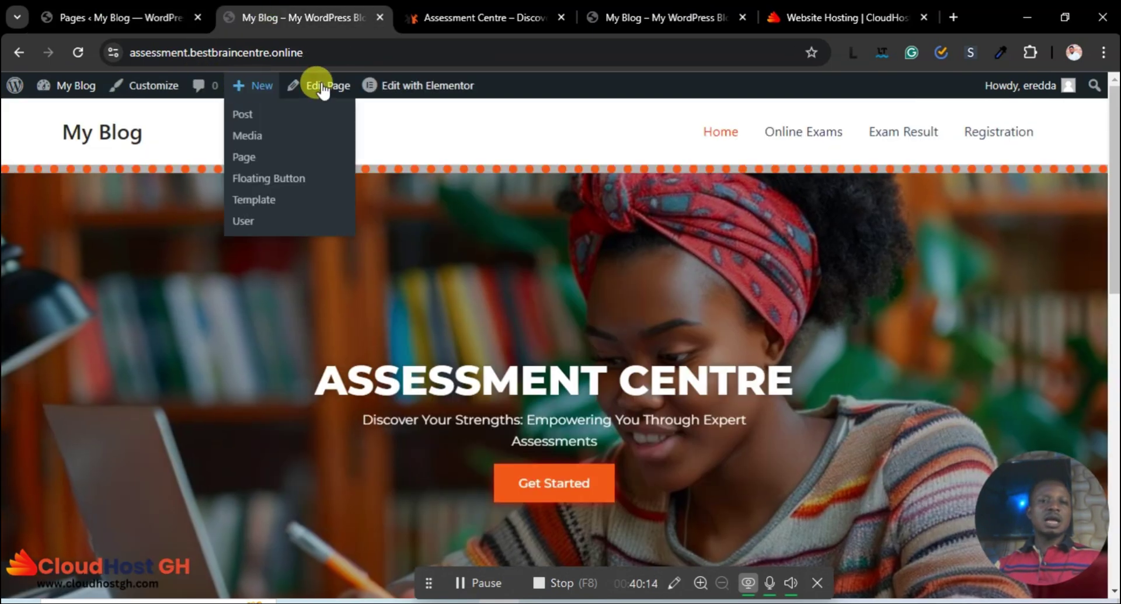
left_click(158, 87)
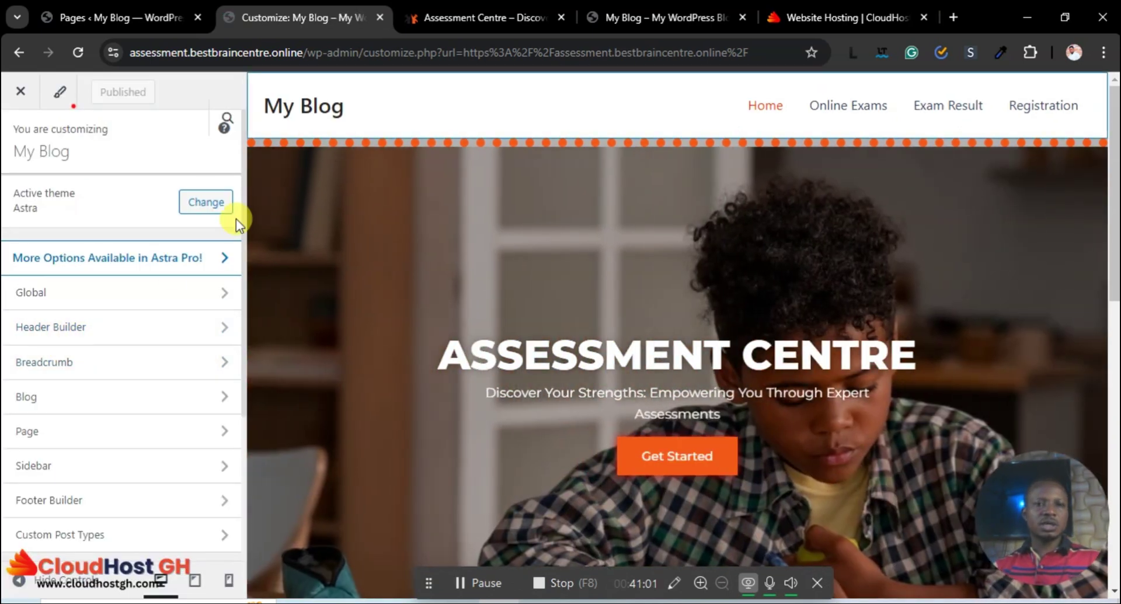
left_click(33, 330)
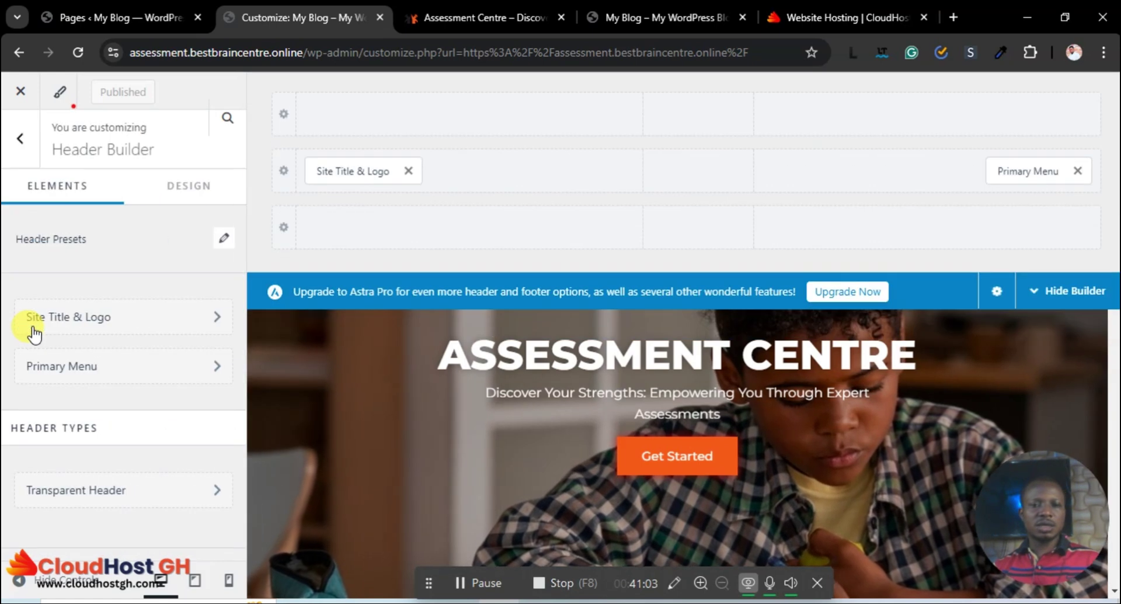
left_click(340, 171)
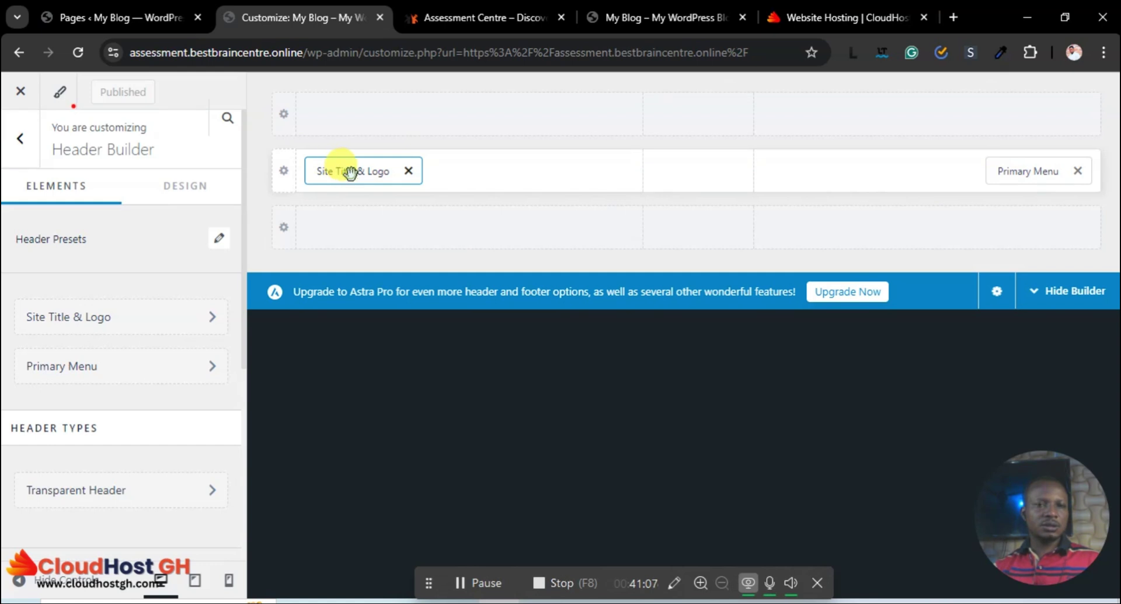
left_click(350, 173)
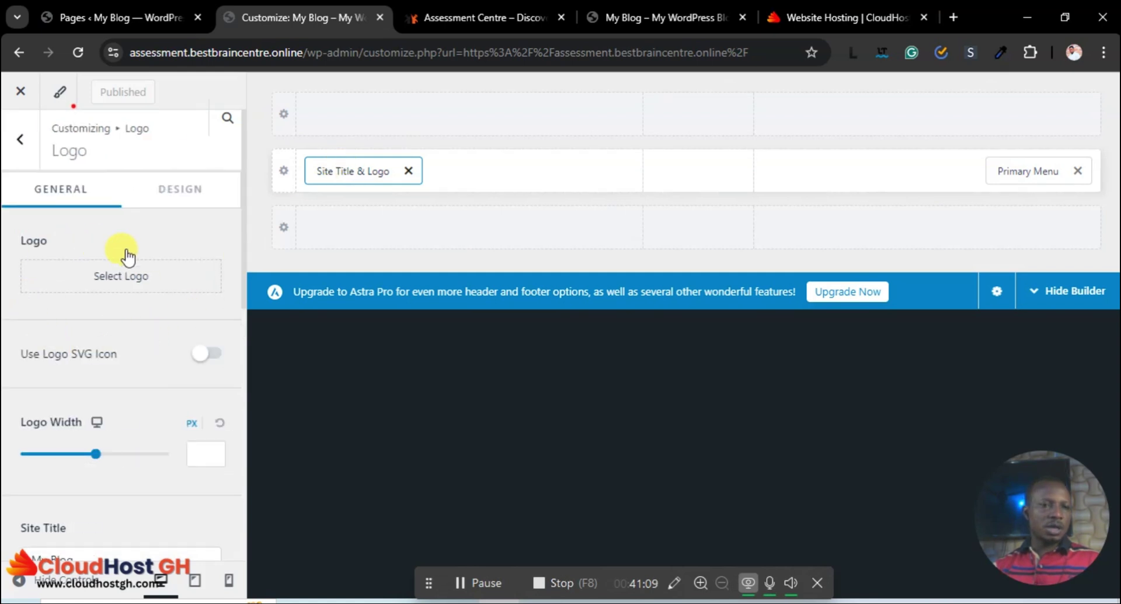
Upload the Logo image from the Exams Assesment folder into the header's logo selector.
left_click(114, 277)
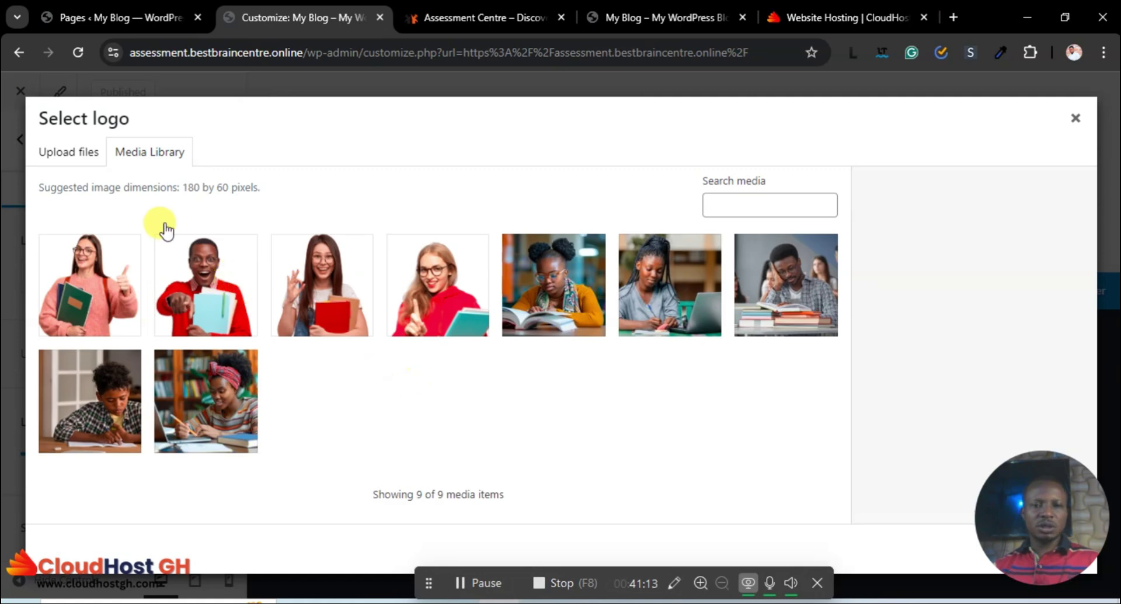
left_click(70, 153)
left_click(575, 353)
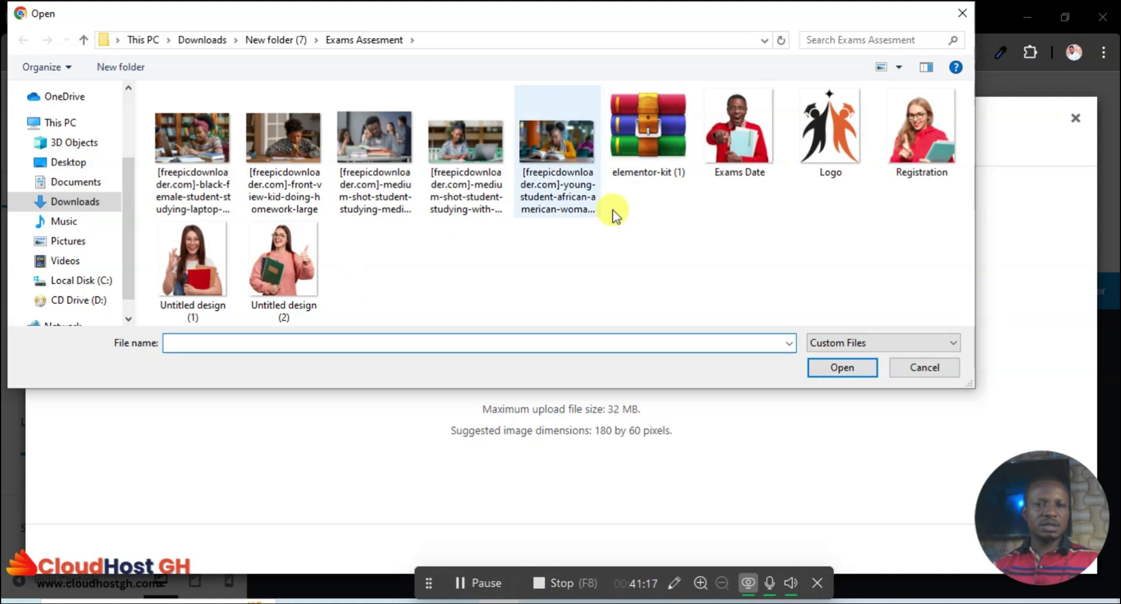
left_click(817, 139)
left_click(832, 374)
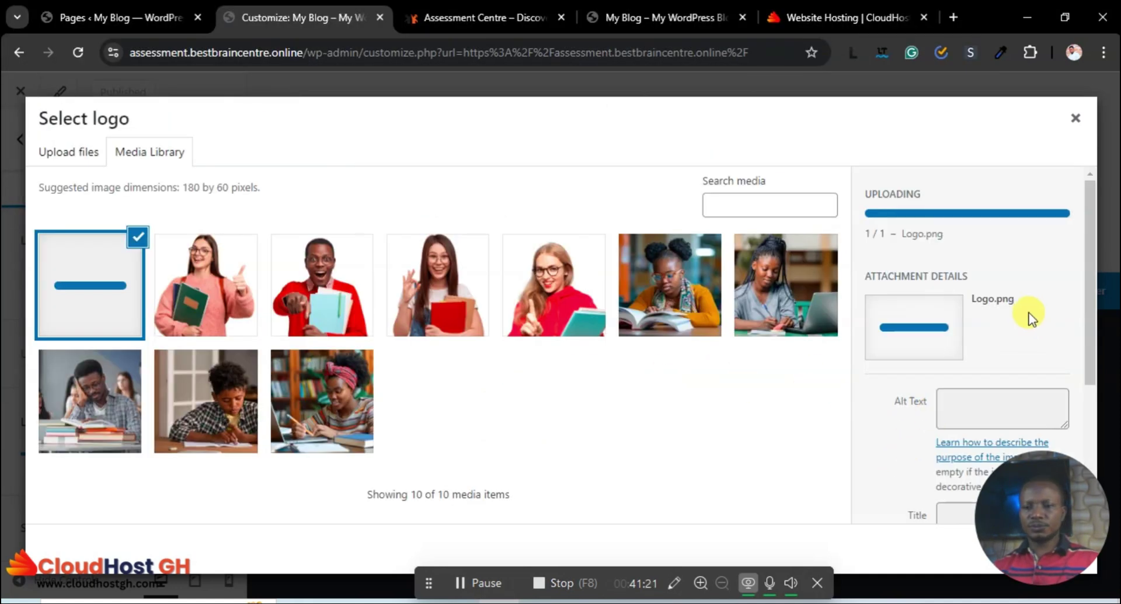
Select the uploaded Logo.png as the header logo, try enlarging the crop area, and skip cropping to use the full image.
left_click_drag(1094, 310, 1093, 440)
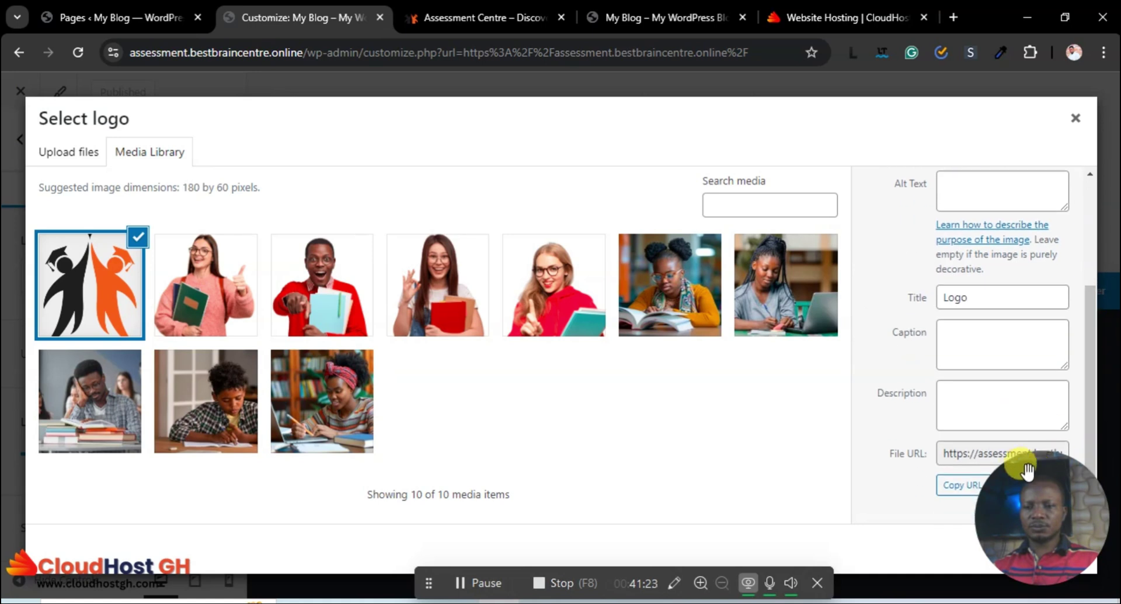
left_click(1060, 548)
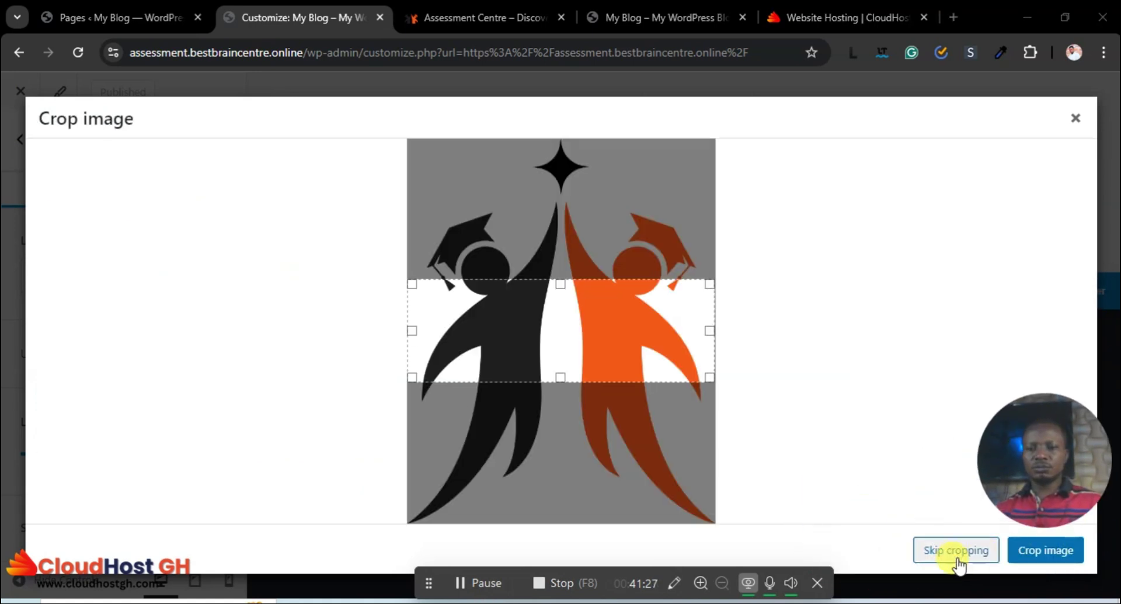
left_click_drag(557, 288, 573, 150)
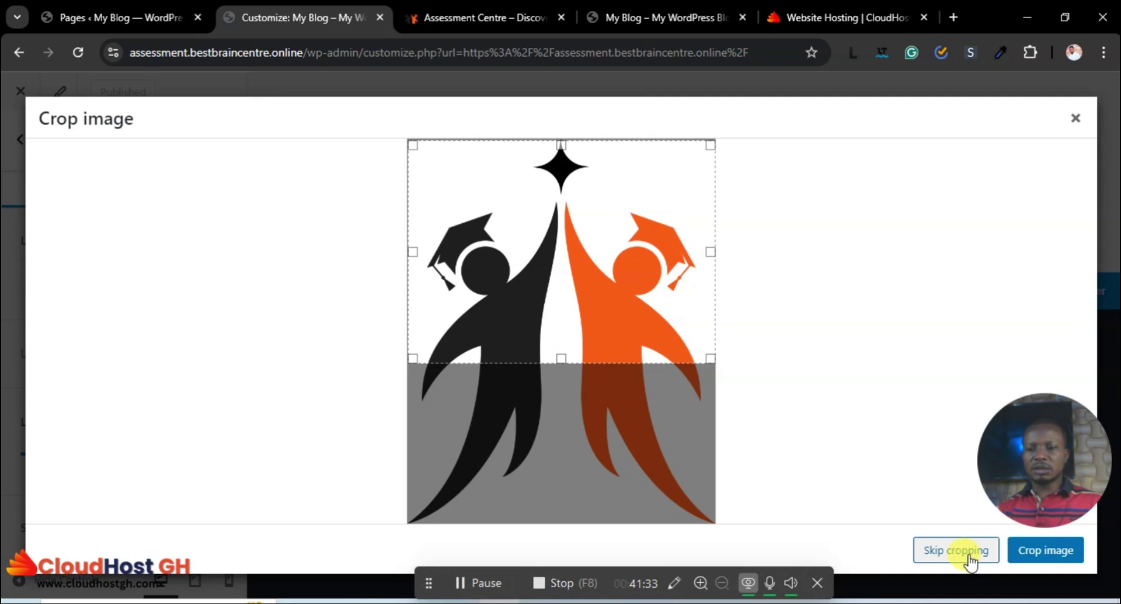
left_click(952, 552)
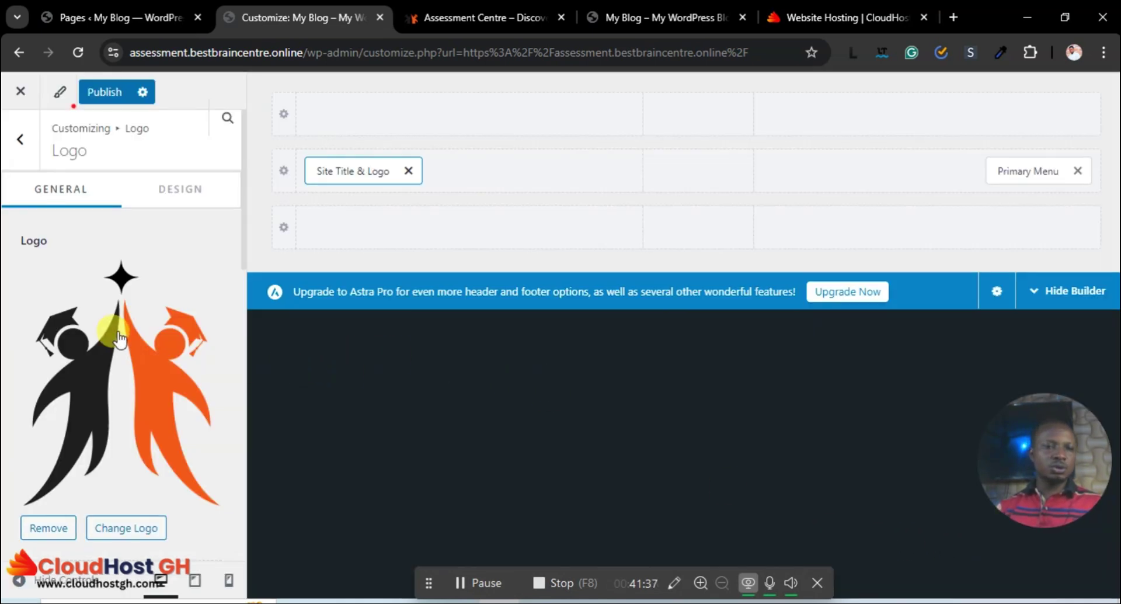
Reduce the header logo's width to 51 px and publish the change.
scroll(119, 337, "down", 4)
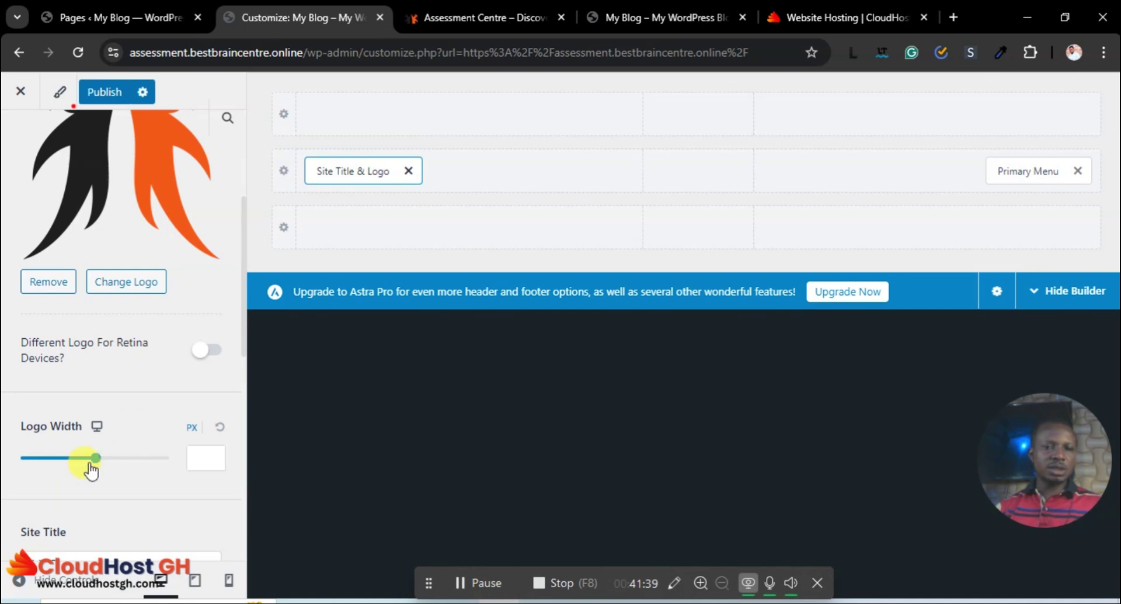
left_click_drag(93, 467, 65, 468)
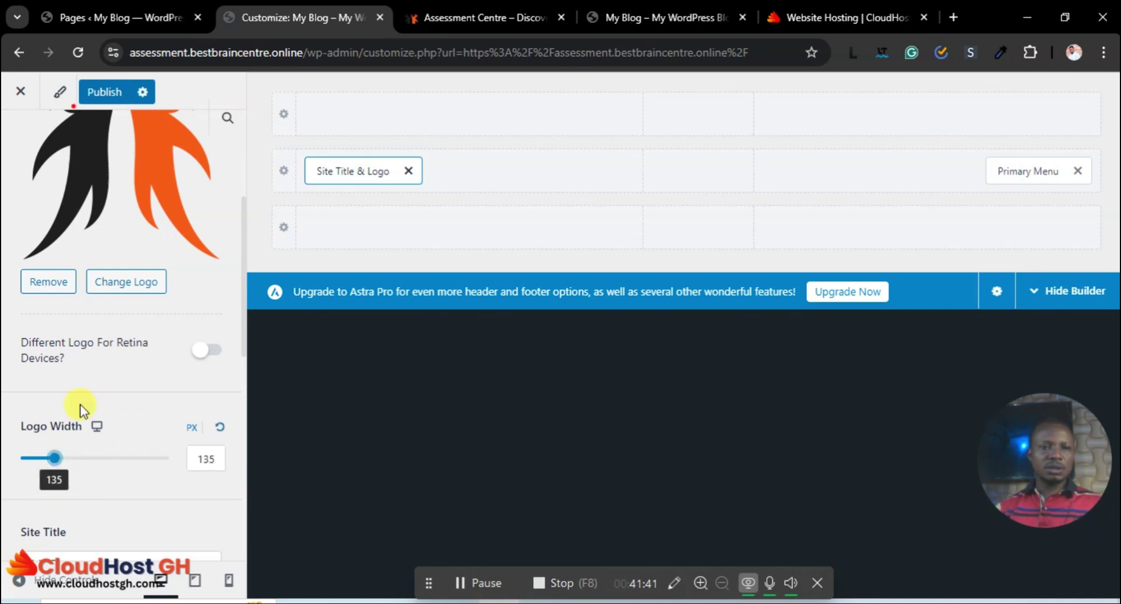
left_click(103, 93)
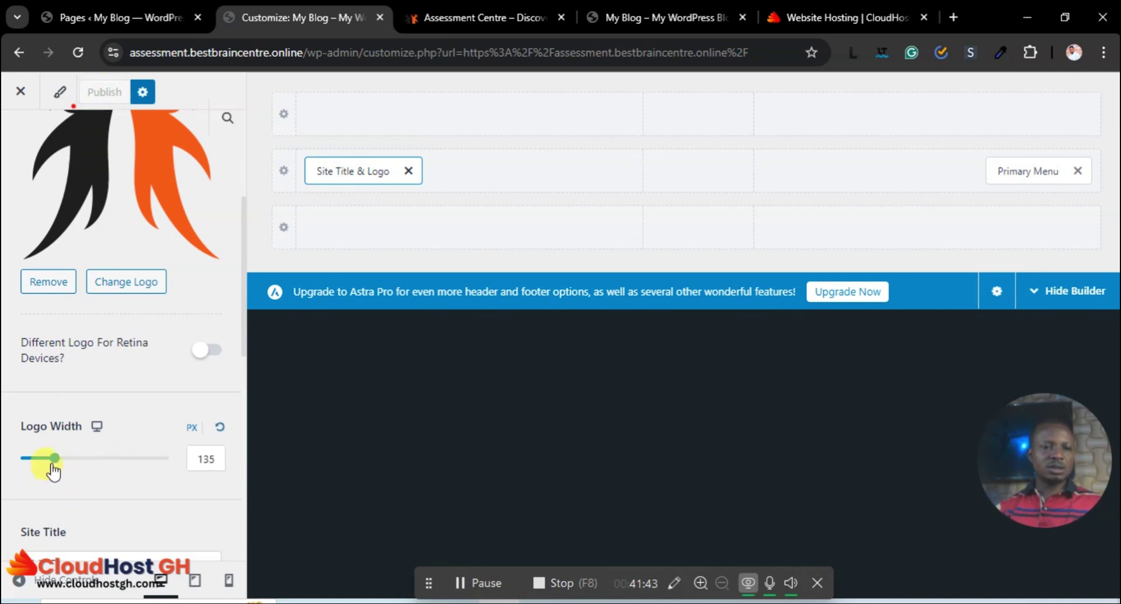
left_click_drag(54, 465, 46, 467)
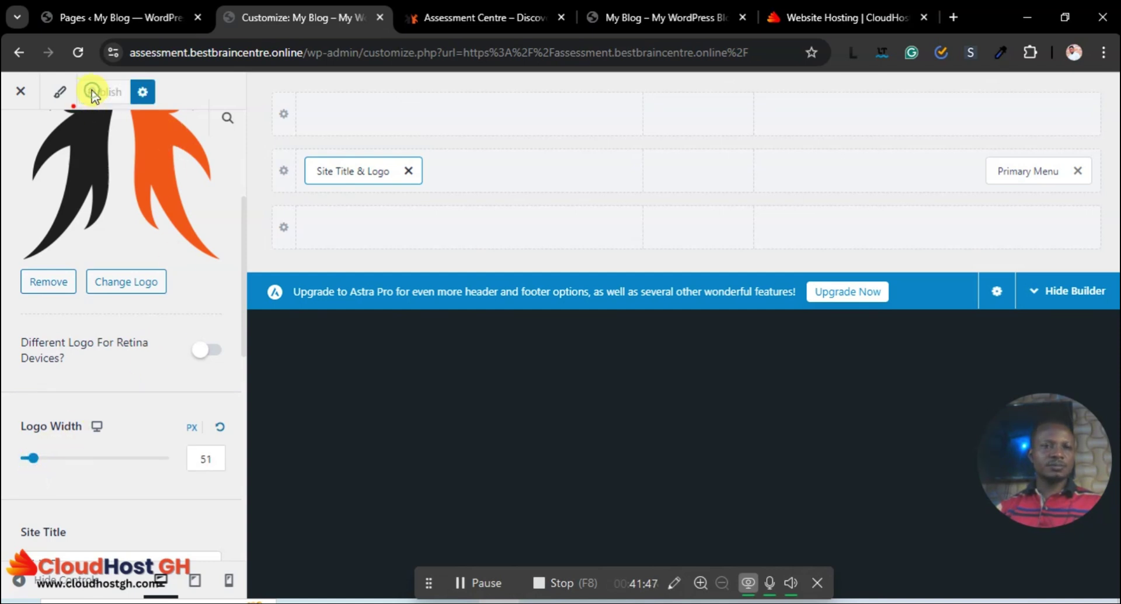
Visit the live site from the Pages admin screen to check the logo in the header.
left_click(417, 8)
left_click(294, 8)
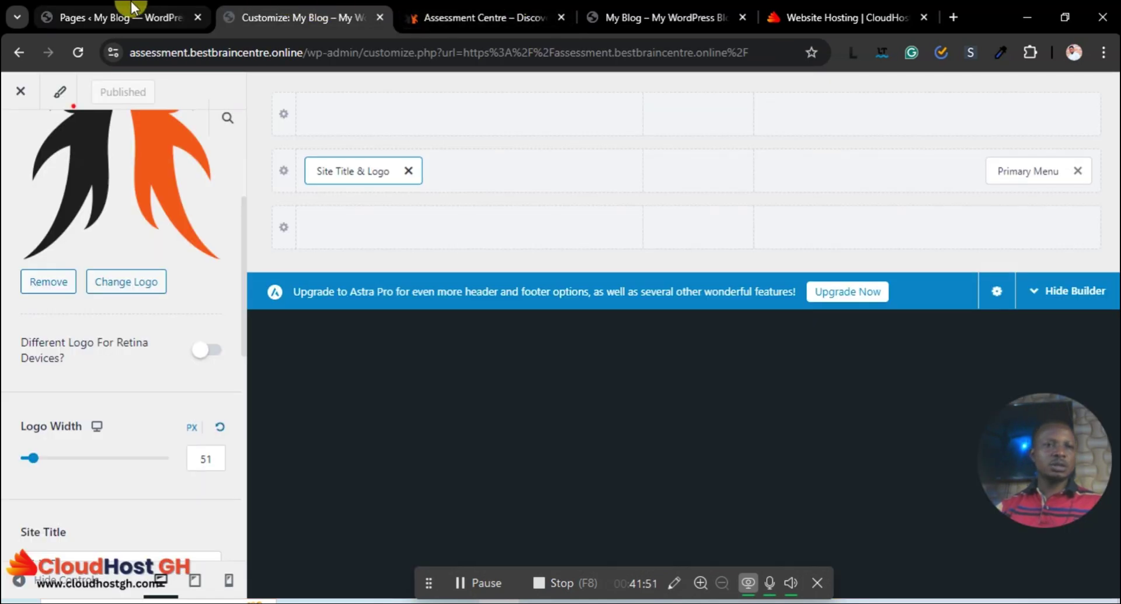
left_click_drag(209, 11, 268, 12)
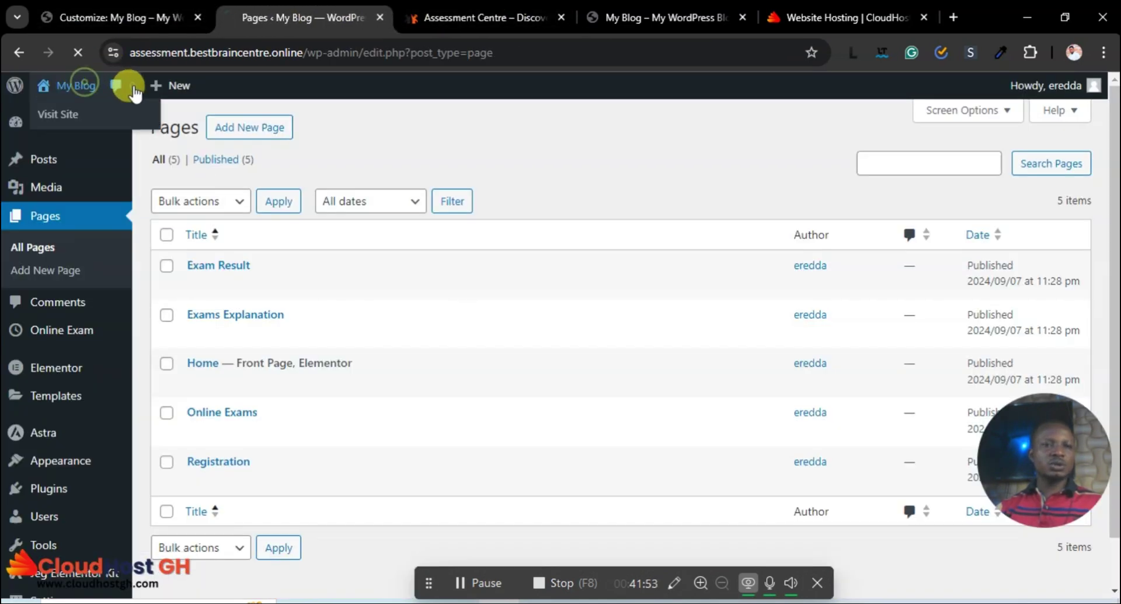
left_click(59, 82)
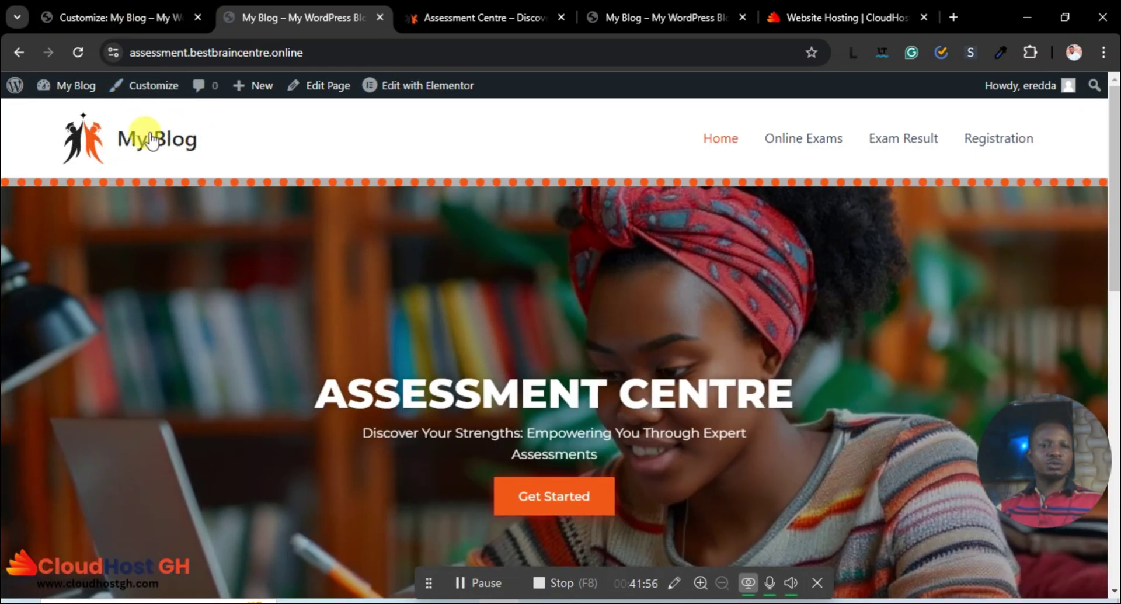
Turn off Inline Logo & Site Title, publish, and reload the live home page to check the header.
left_click(117, 16)
scroll(158, 440, "down", 5)
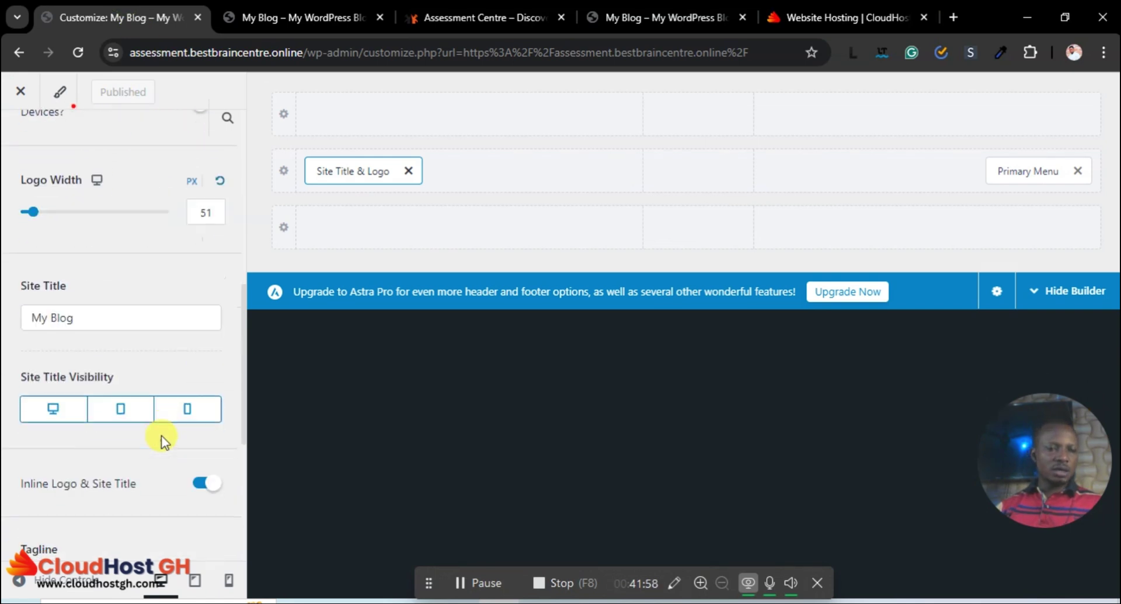
left_click(205, 404)
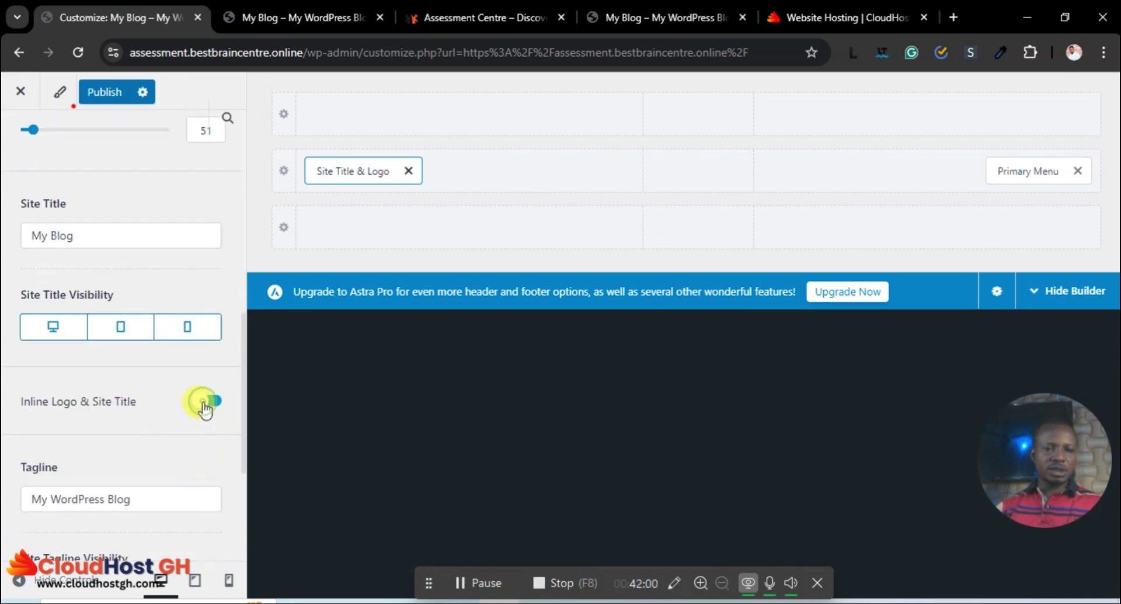
left_click(263, 8)
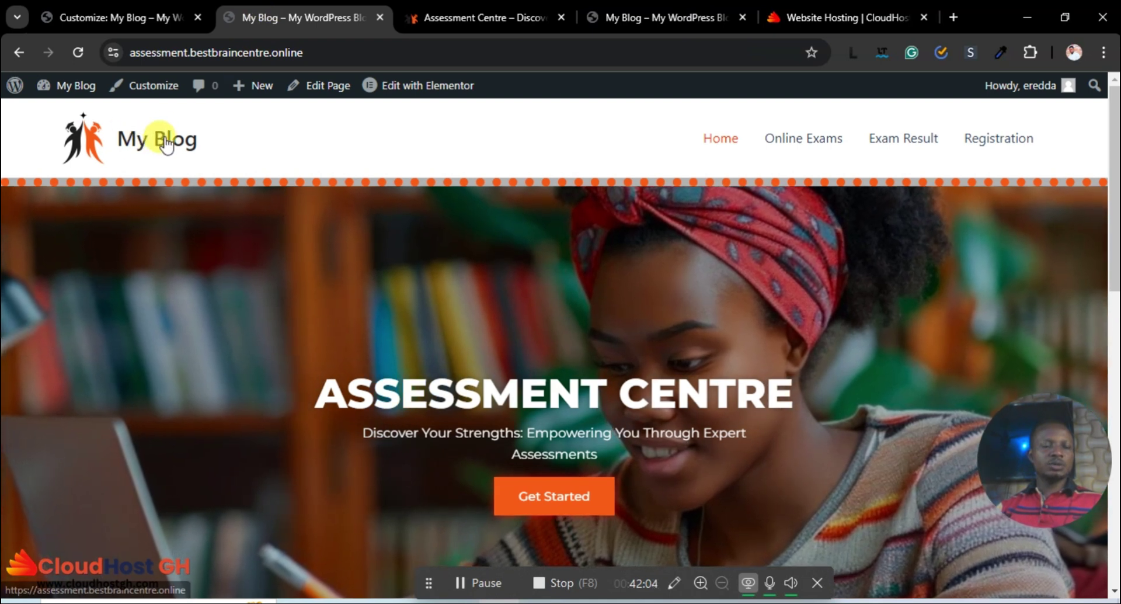
left_click(78, 52)
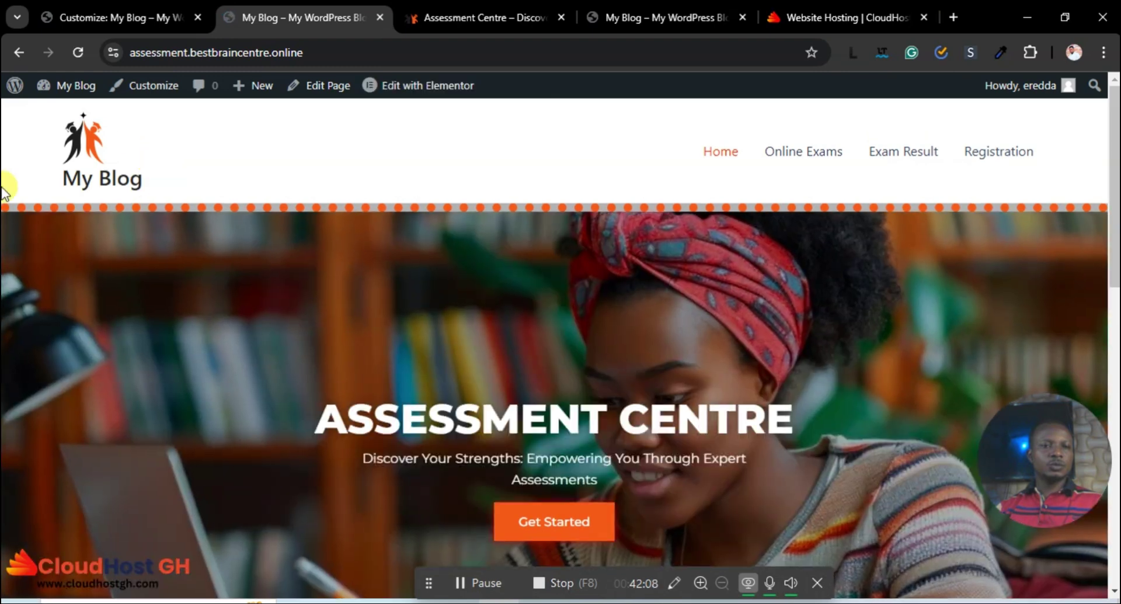
Turn Inline Logo & Site Title back on in the Customizer's logo settings.
left_click(126, 16)
scroll(169, 486, "down", 4)
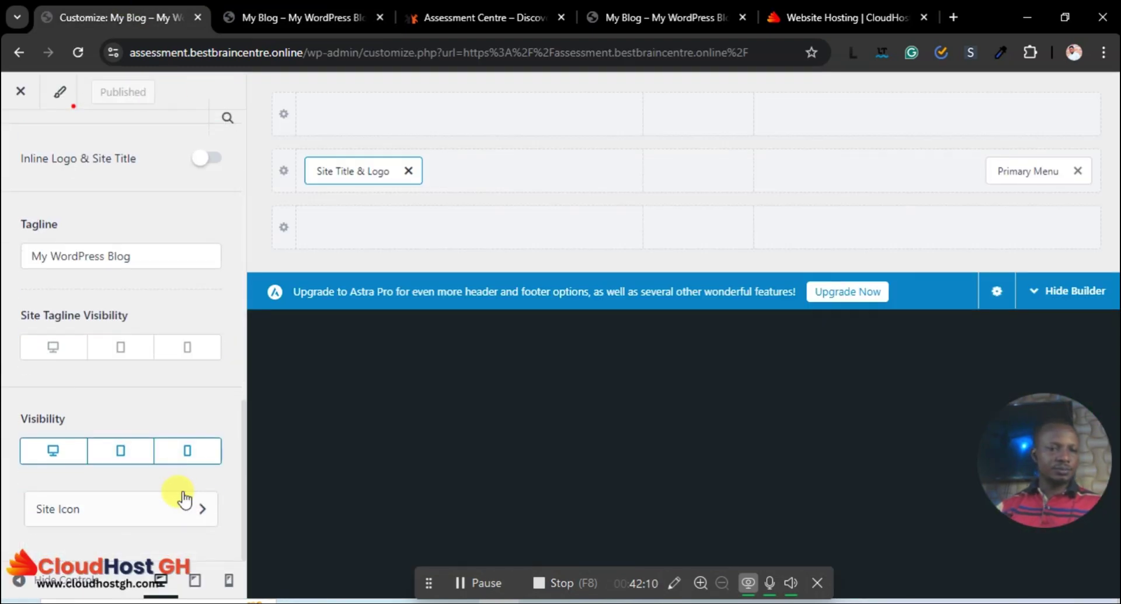
scroll(191, 432, "up", 3)
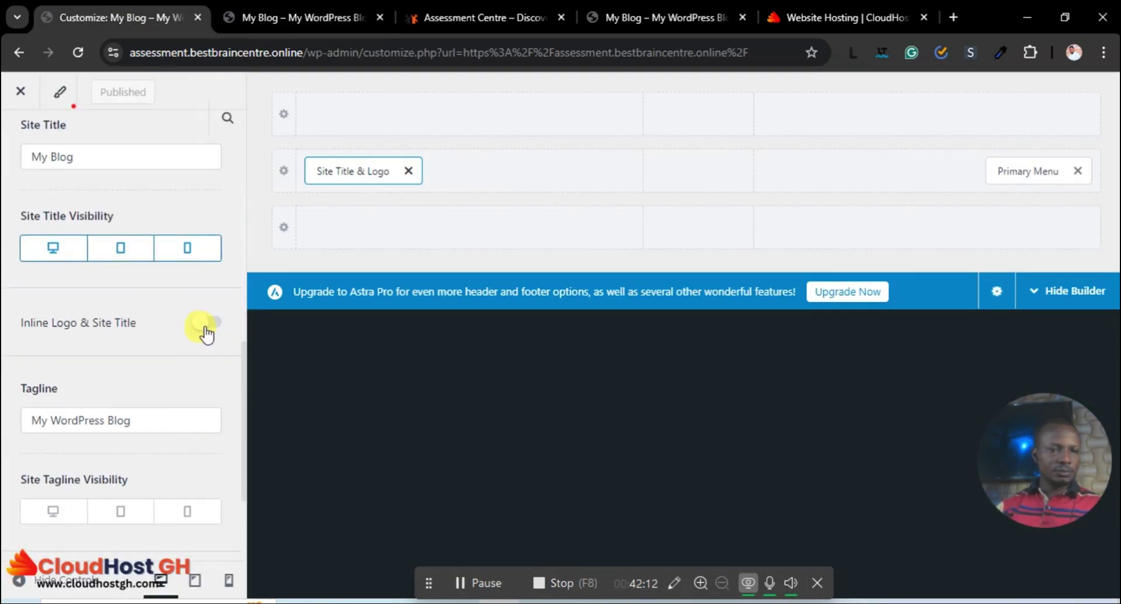
left_click(205, 324)
Hide the site title on desktop, tablet and mobile in the Site Title Visibility setting and publish the changes.
scroll(191, 454, "down", 3)
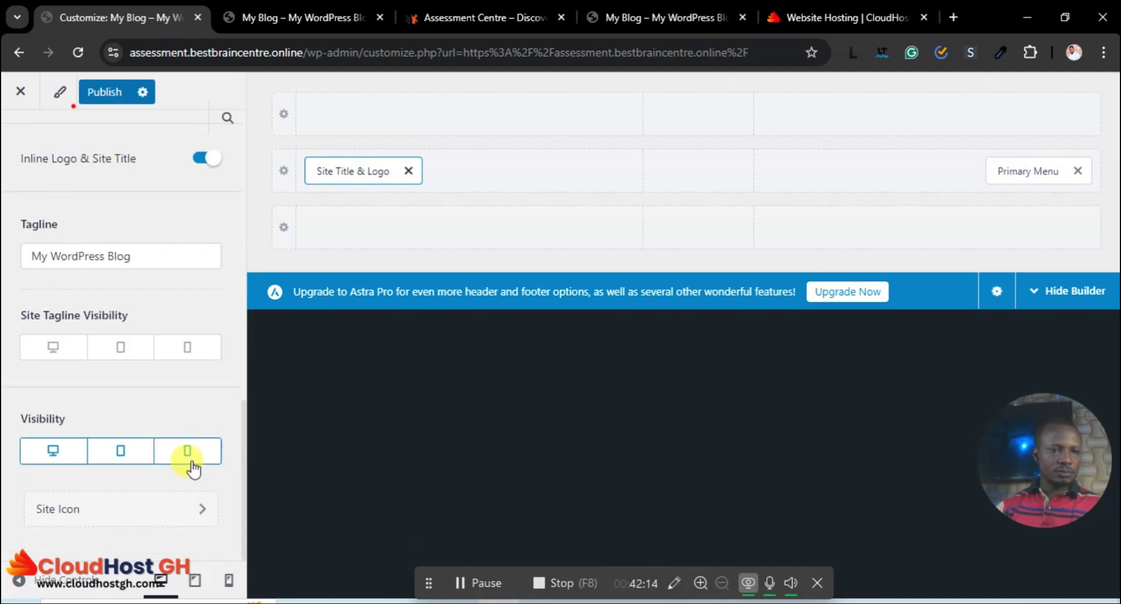
scroll(192, 502, "up", 8)
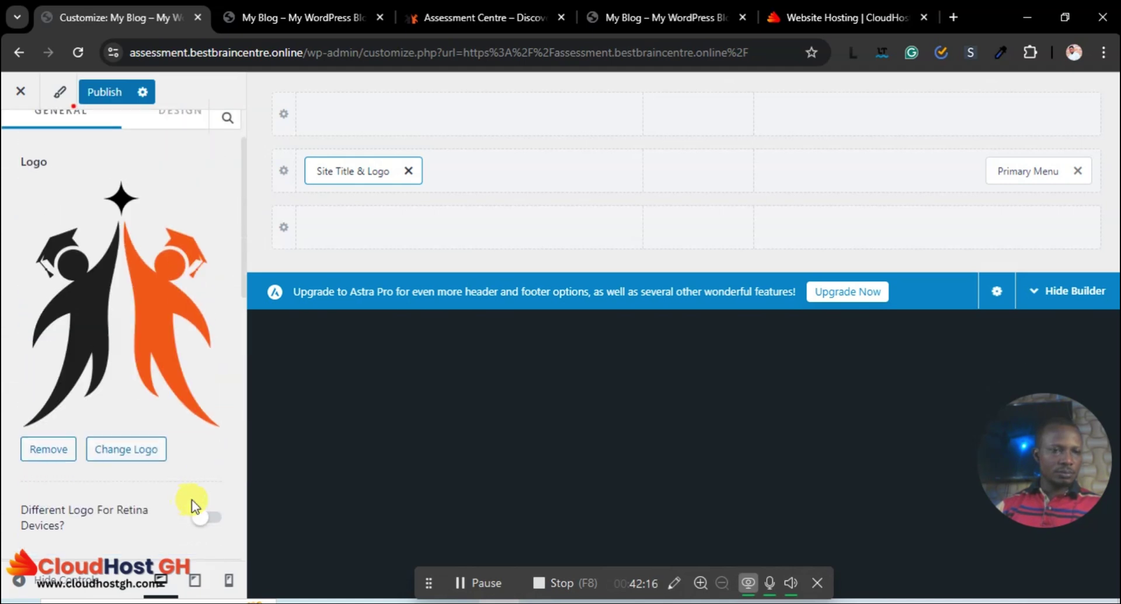
scroll(170, 437, "up", 3)
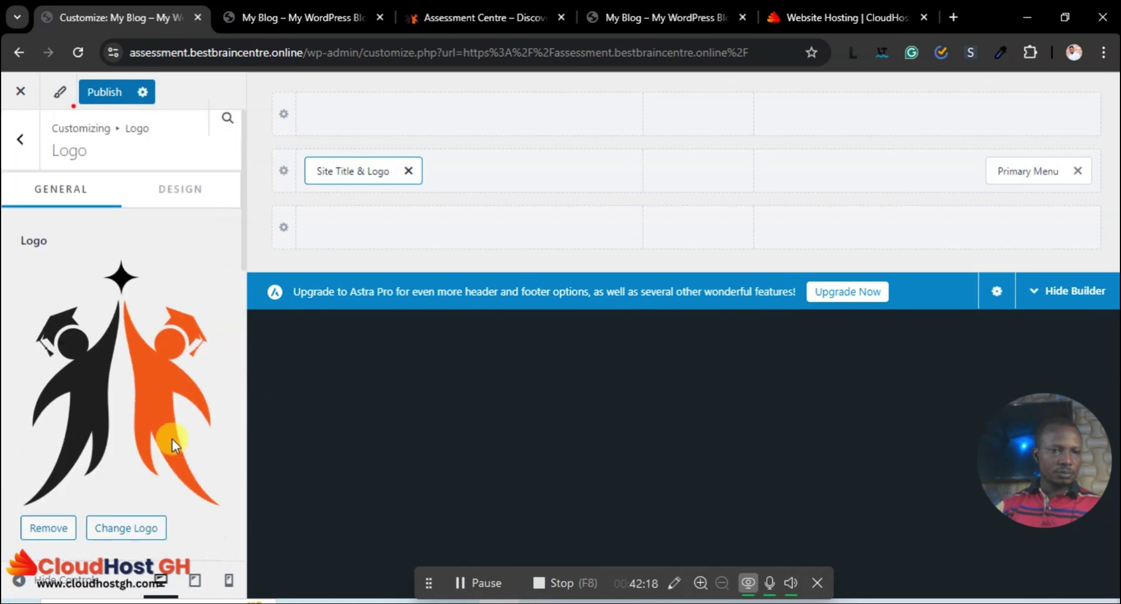
scroll(171, 439, "down", 5)
scroll(174, 442, "down", 4)
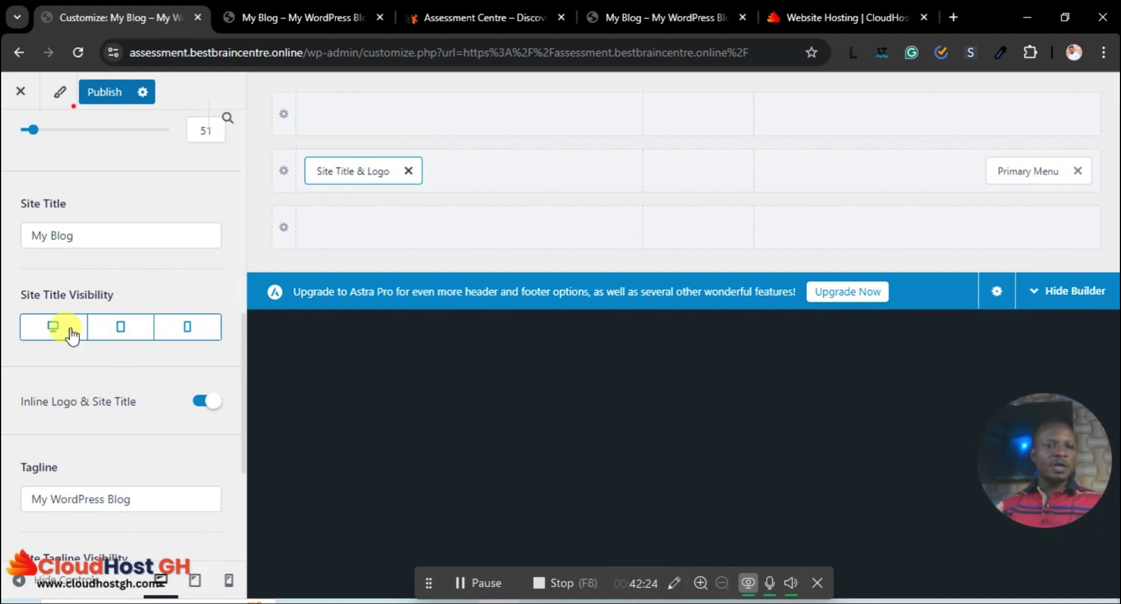
left_click(286, 18)
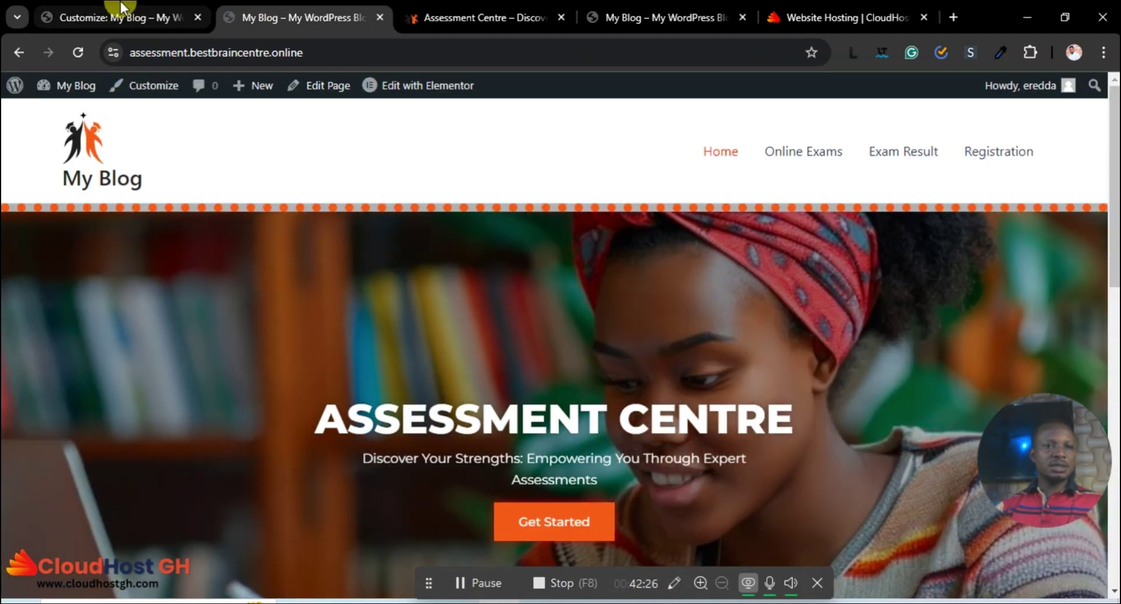
key("ctrl+shift+Tab")
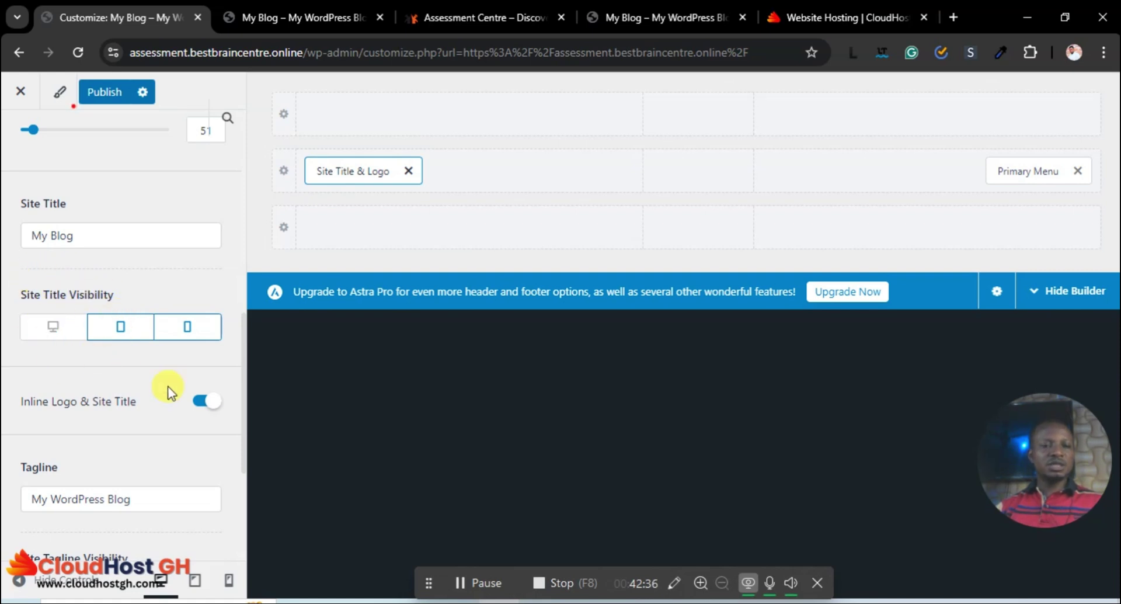
left_click(274, 17)
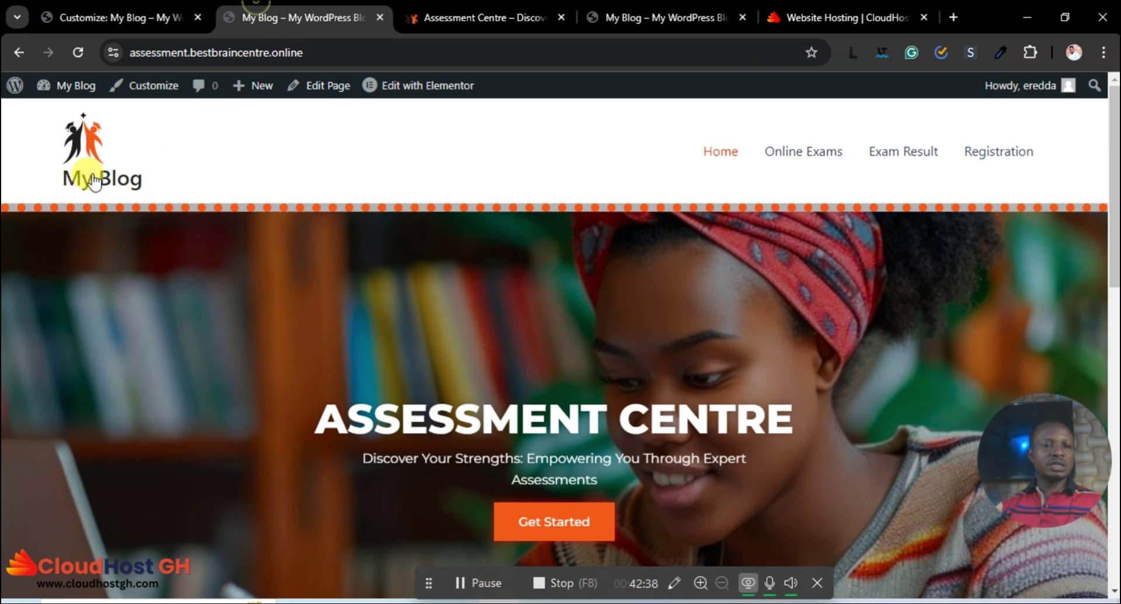
left_click(97, 8)
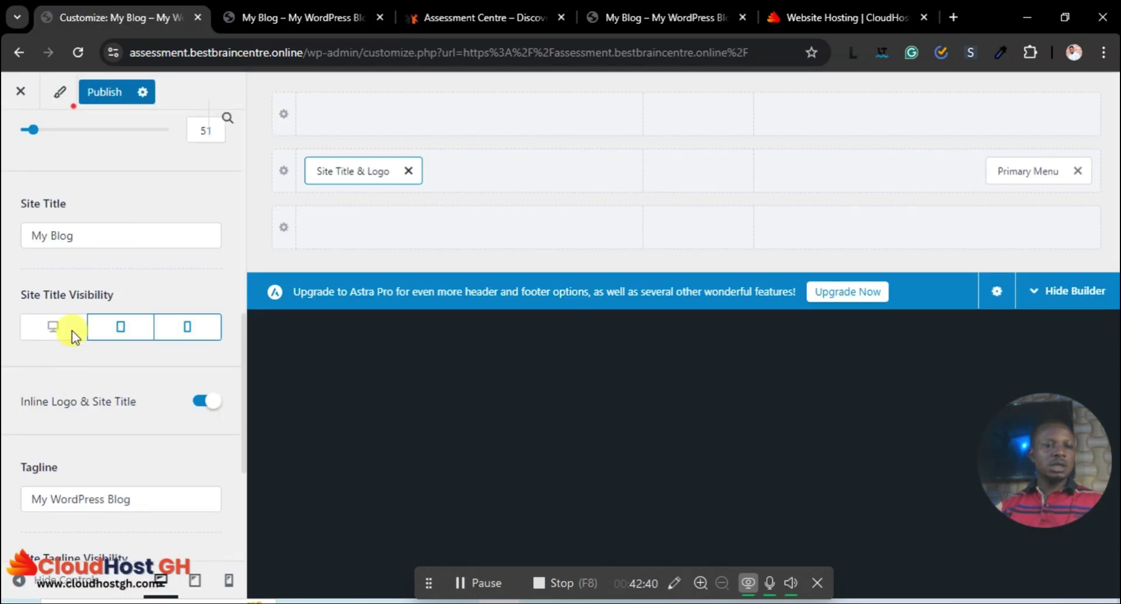
left_click(106, 330)
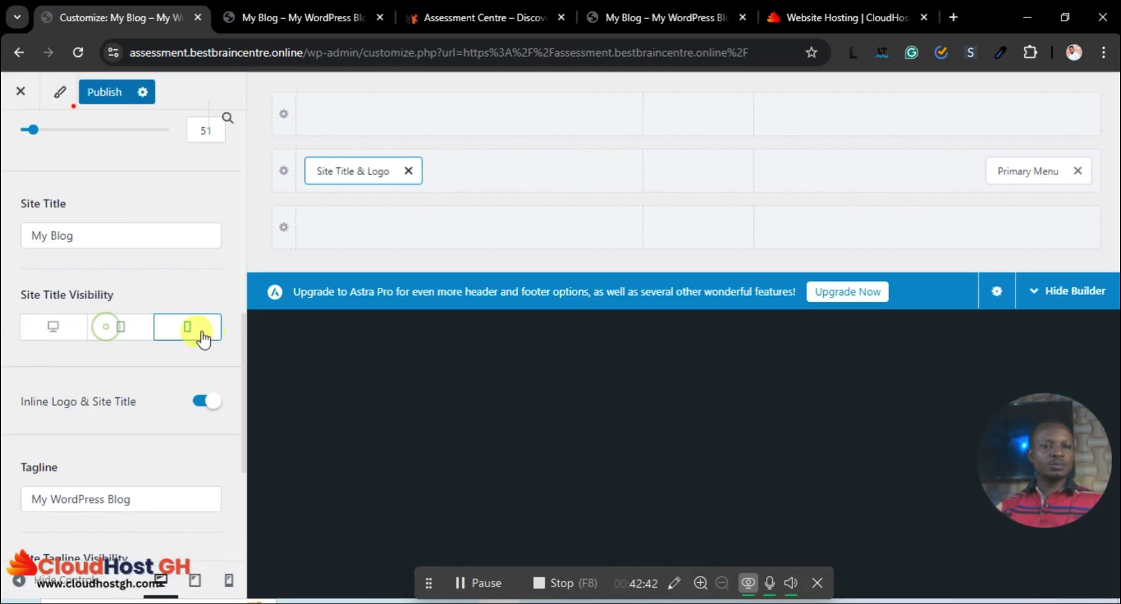
left_click(128, 97)
Reload the live home page to check the header without the site title, and review the published logo settings.
left_click(273, 17)
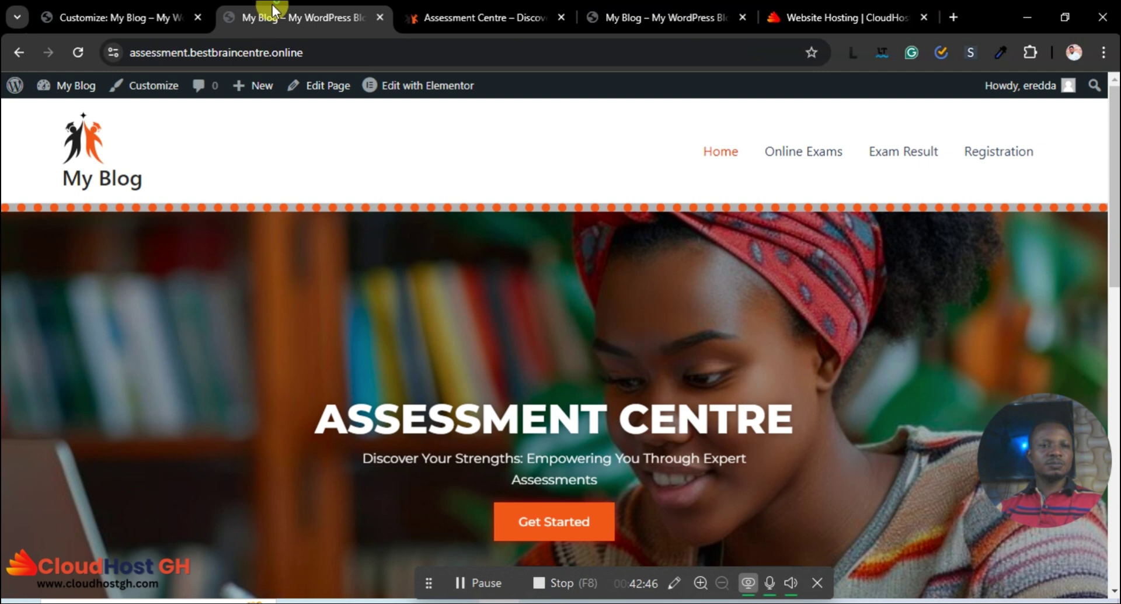
left_click(78, 54)
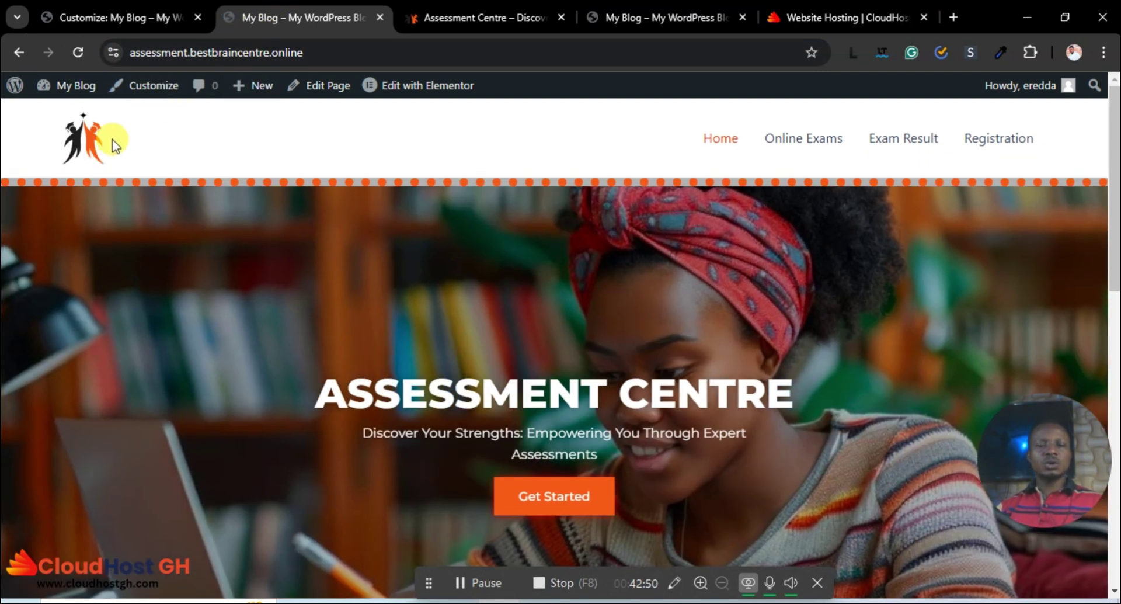
left_click(126, 13)
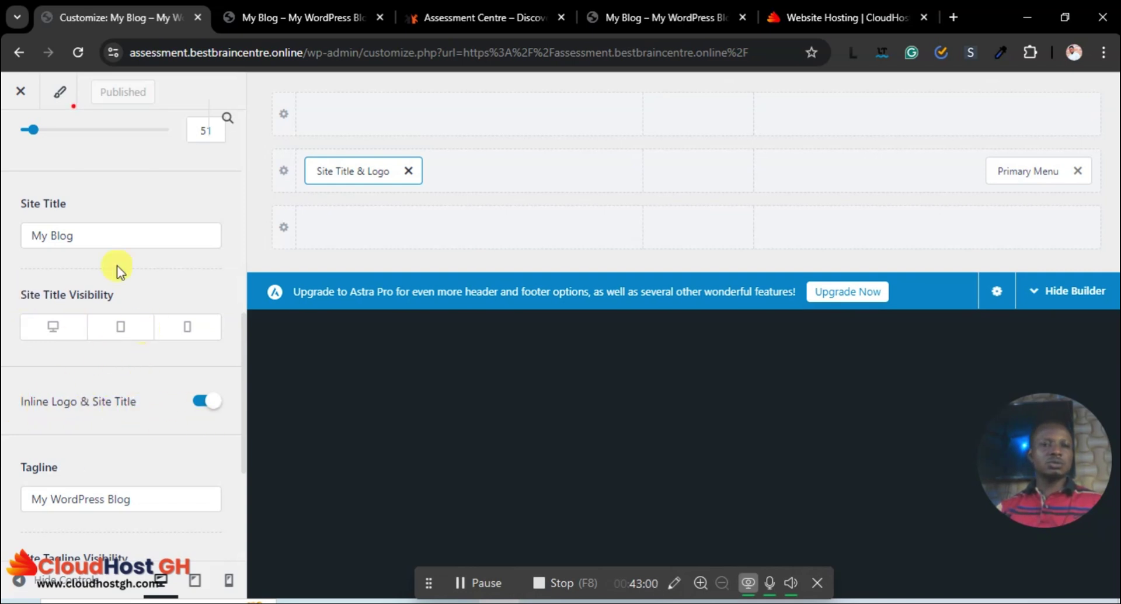
scroll(134, 292, "up", 10)
scroll(114, 269, "down", 10)
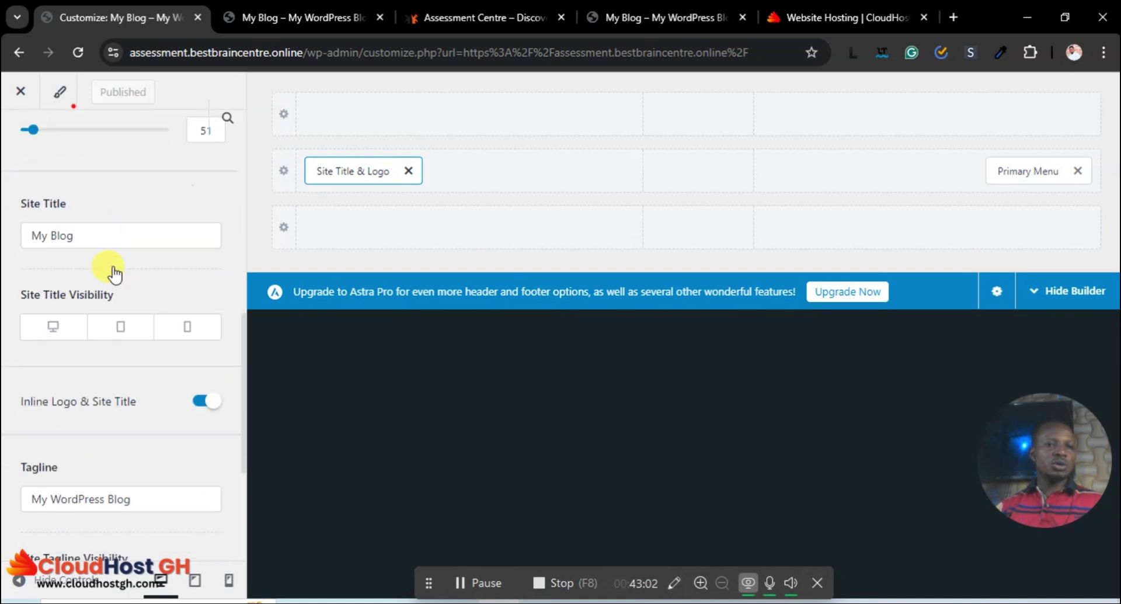
left_click(302, 16)
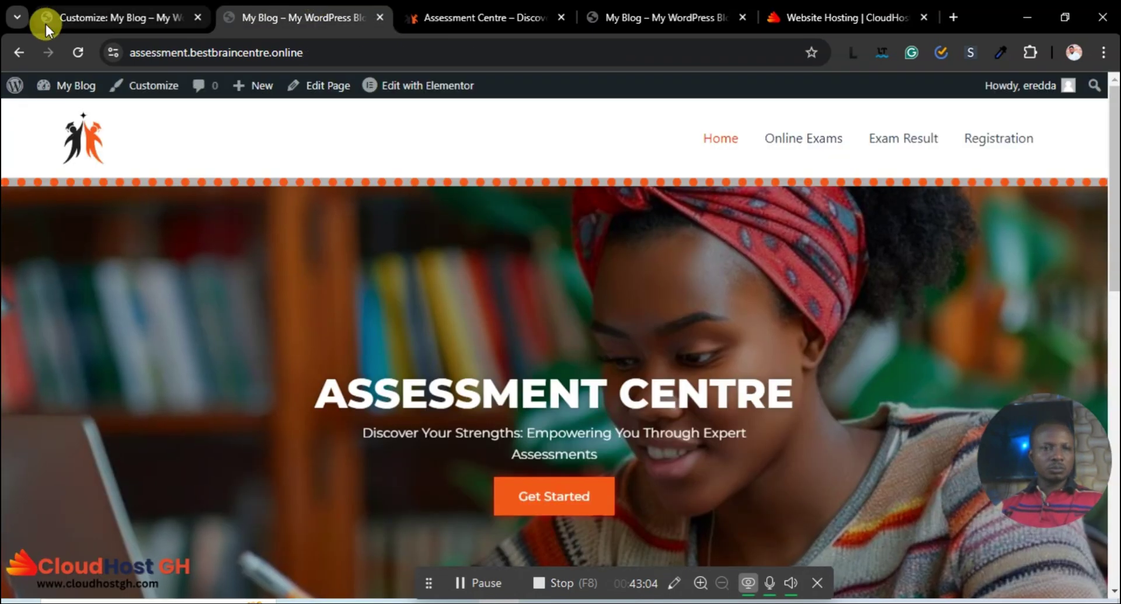
left_click(79, 52)
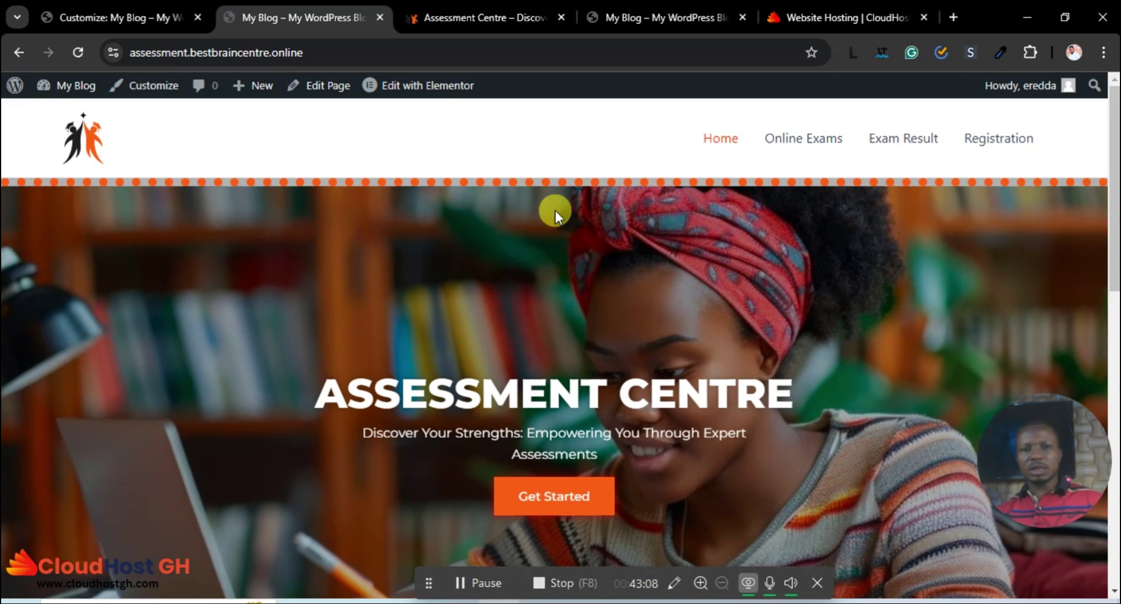
Leave the Customizer and look through the live home page from the header down to the footer.
left_click(175, 18)
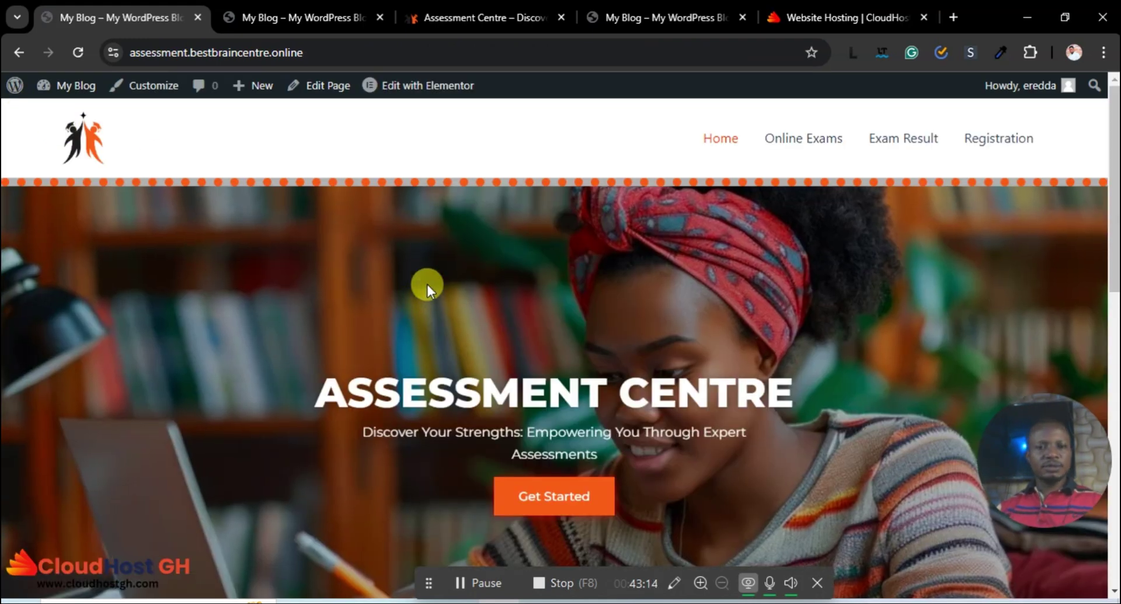
scroll(419, 291, "down", 8)
scroll(470, 307, "down", 3)
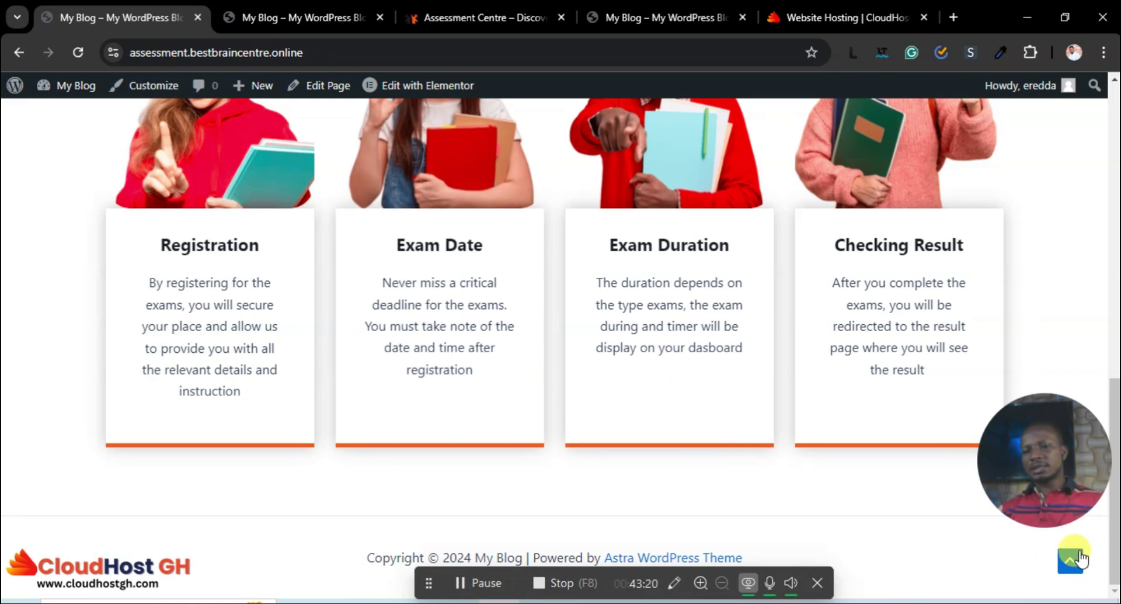
left_click(1061, 561)
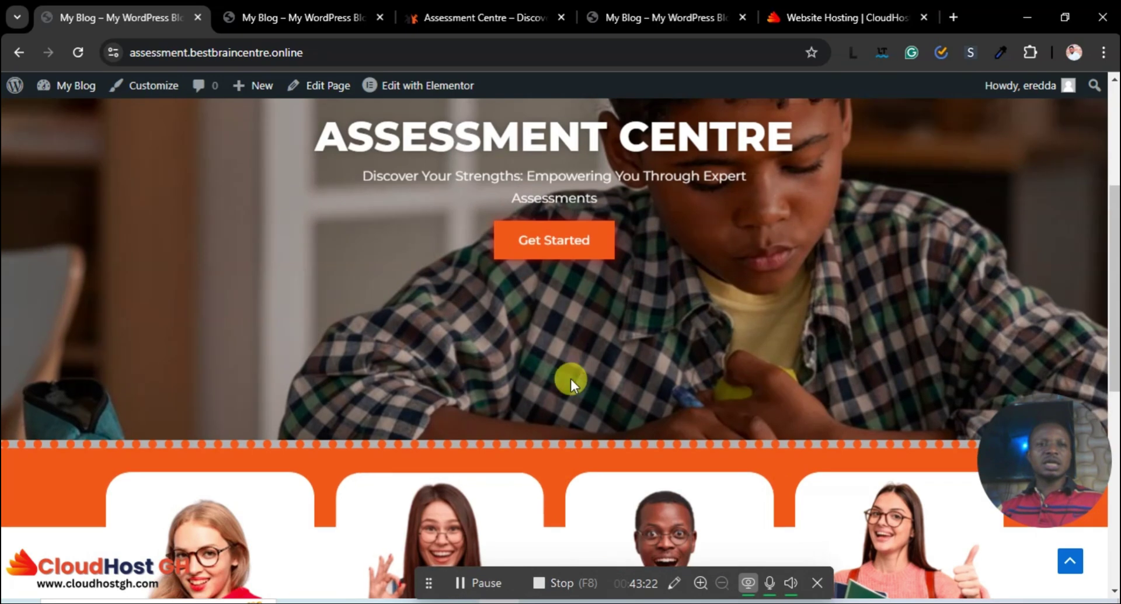
scroll(584, 348, "down", 5)
scroll(597, 327, "up", 5)
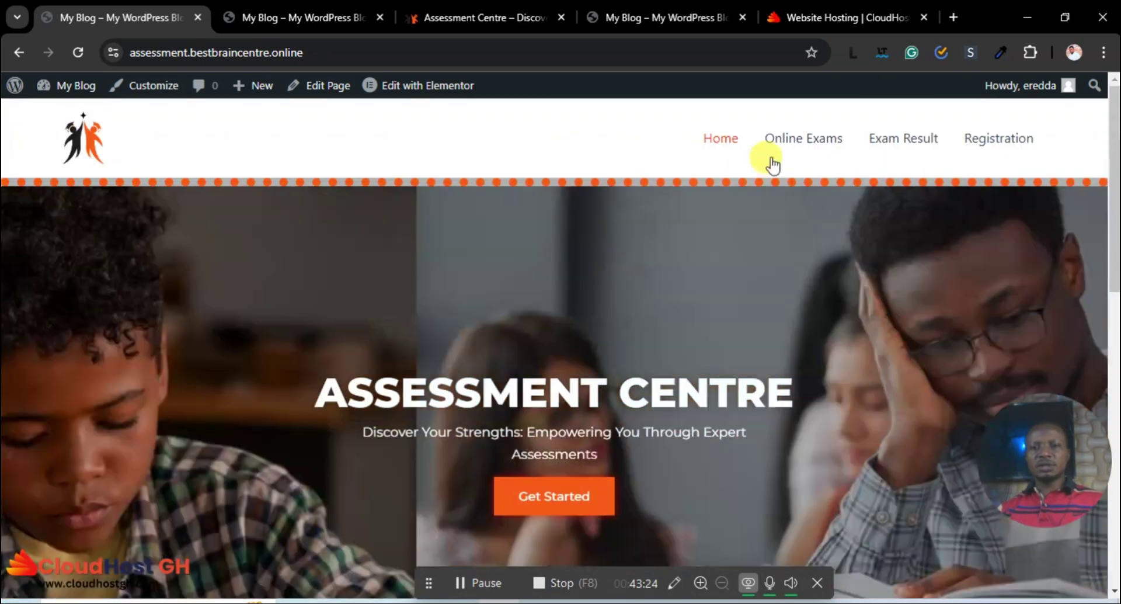
Check how the live Online Exams and Exam Result pages look.
left_click(794, 157)
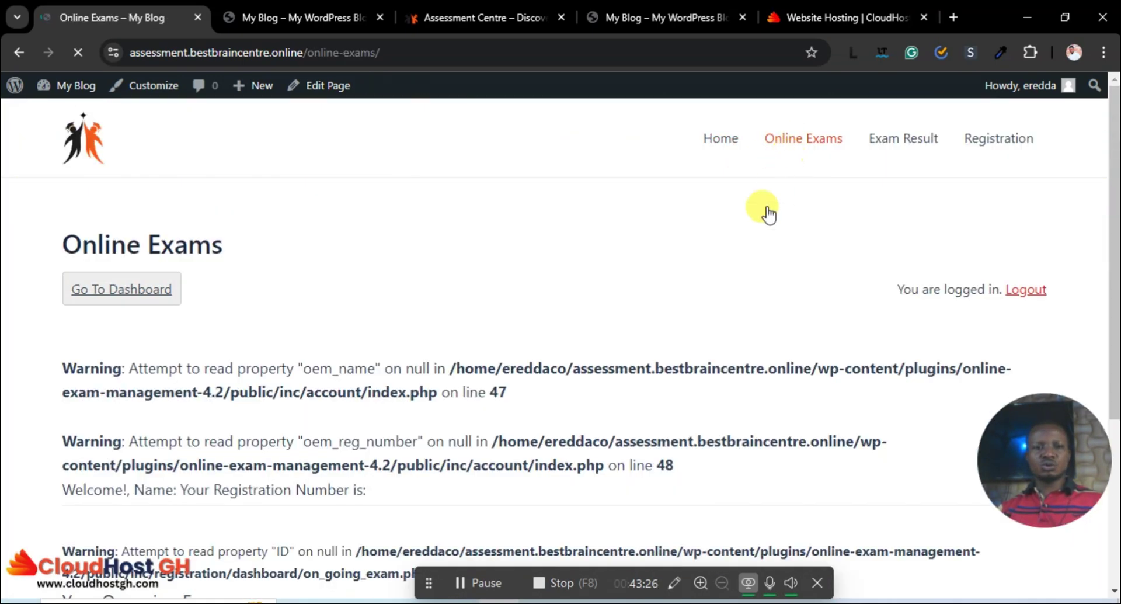
scroll(720, 297, "down", 5)
scroll(796, 251, "up", 5)
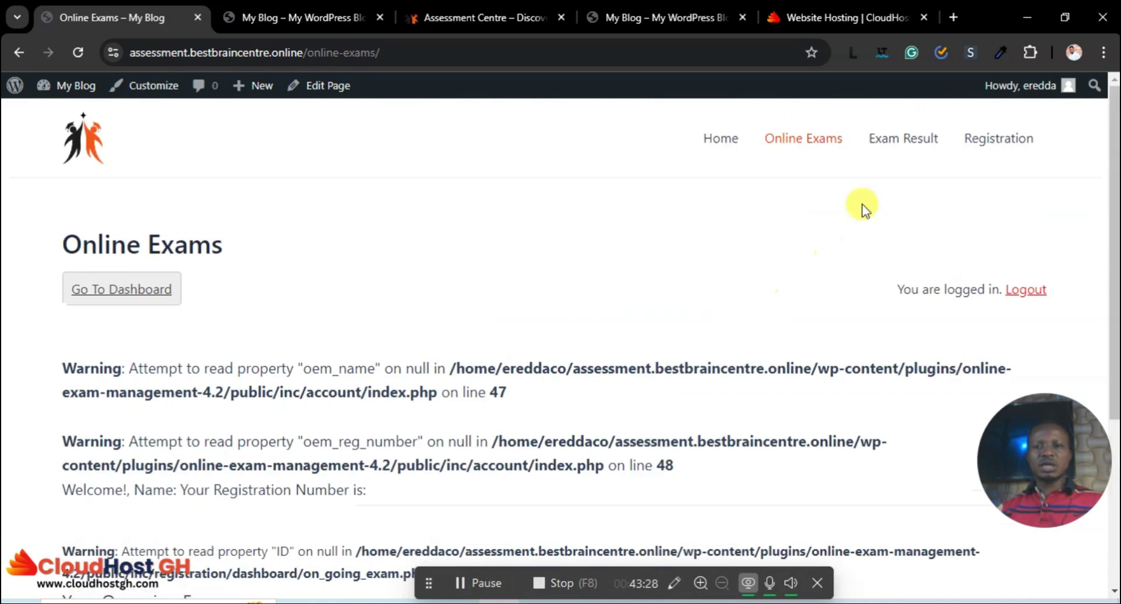
left_click(881, 140)
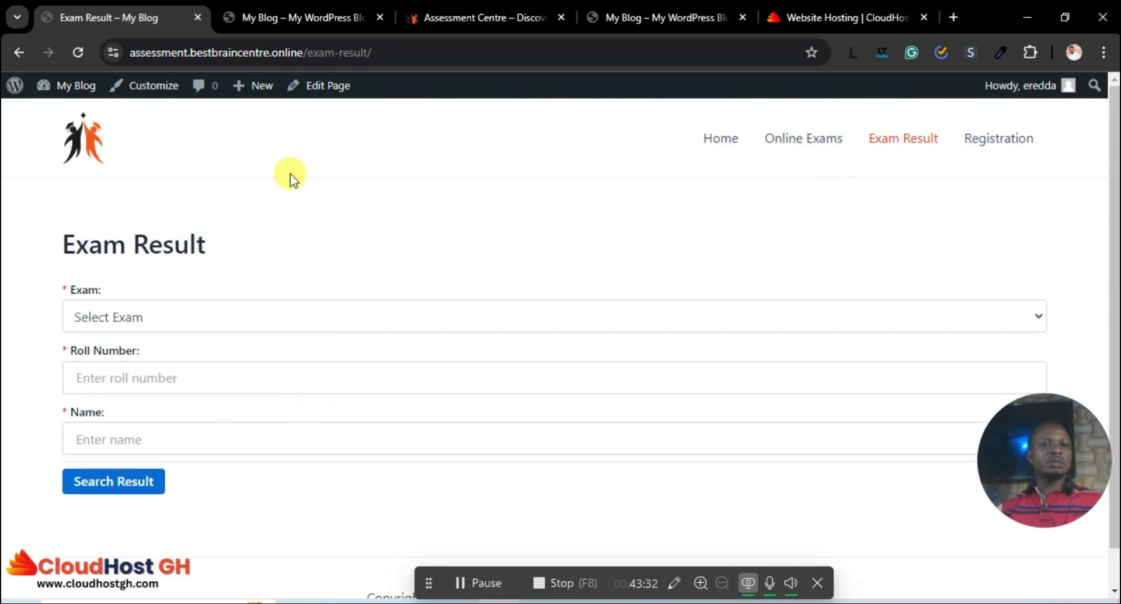
Open the Customizer from the Exam Result page and go to the global color settings.
left_click(152, 87)
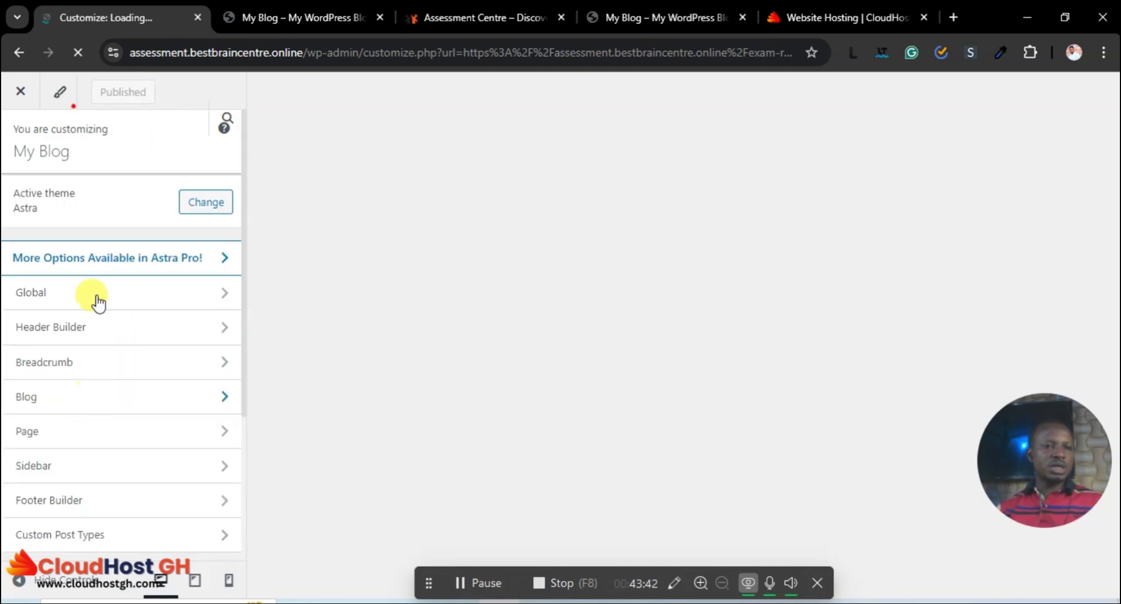
scroll(119, 403, "down", 2)
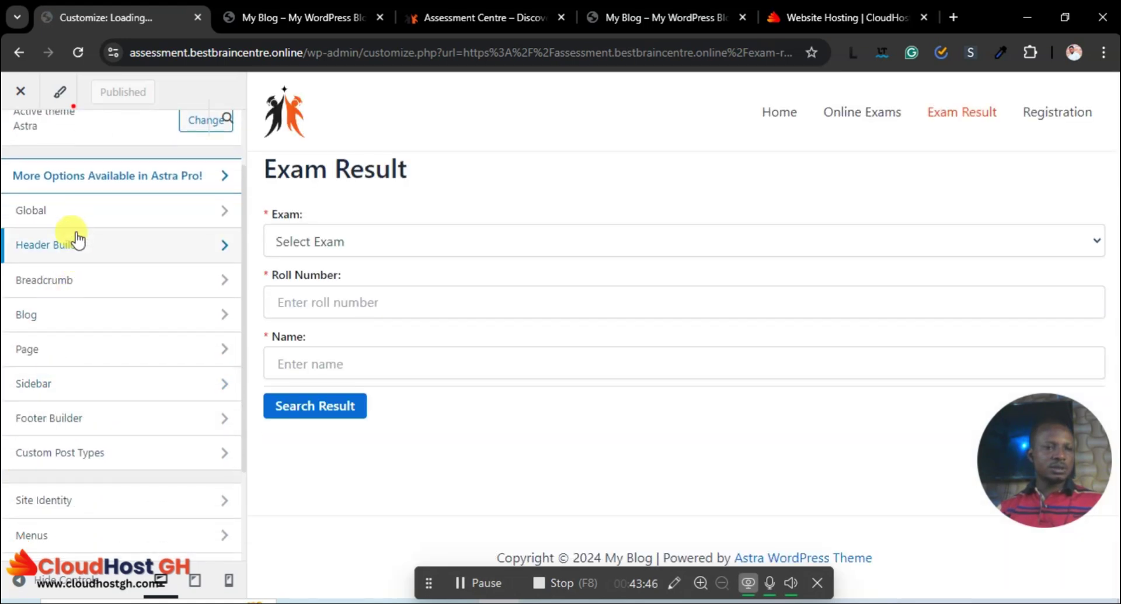
scroll(75, 425, "down", 2)
scroll(81, 435, "down", 1)
scroll(81, 409, "up", 4)
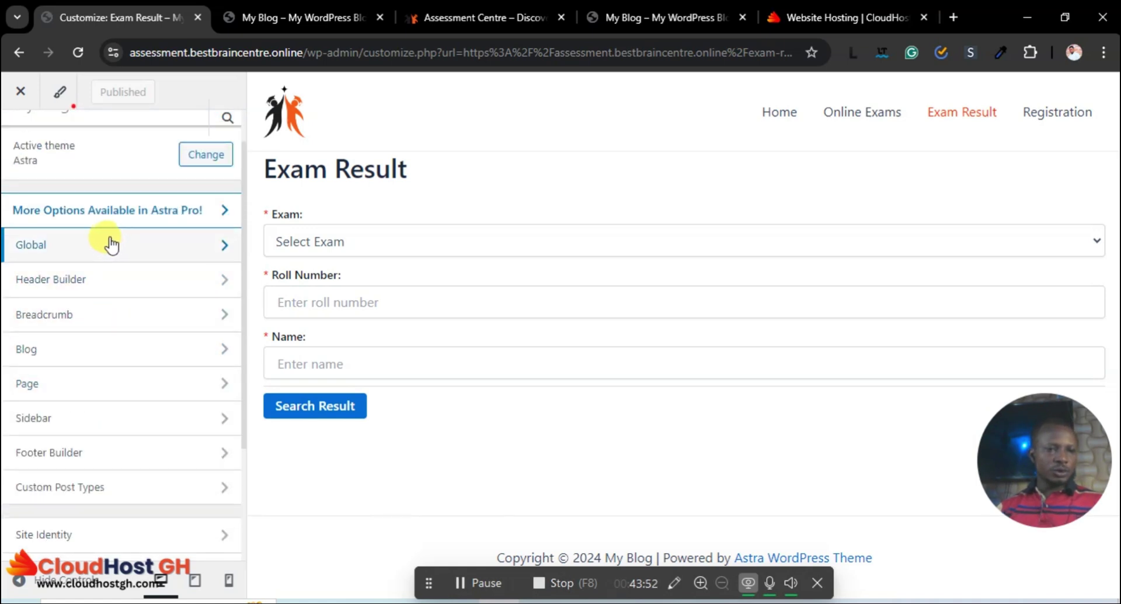
left_click(81, 254)
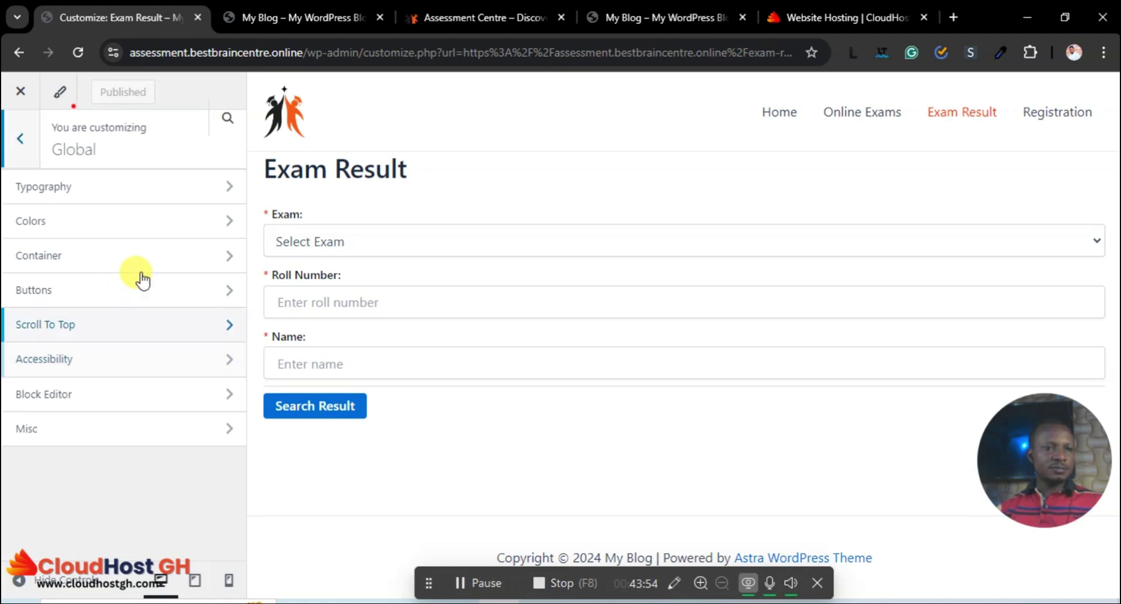
left_click(110, 223)
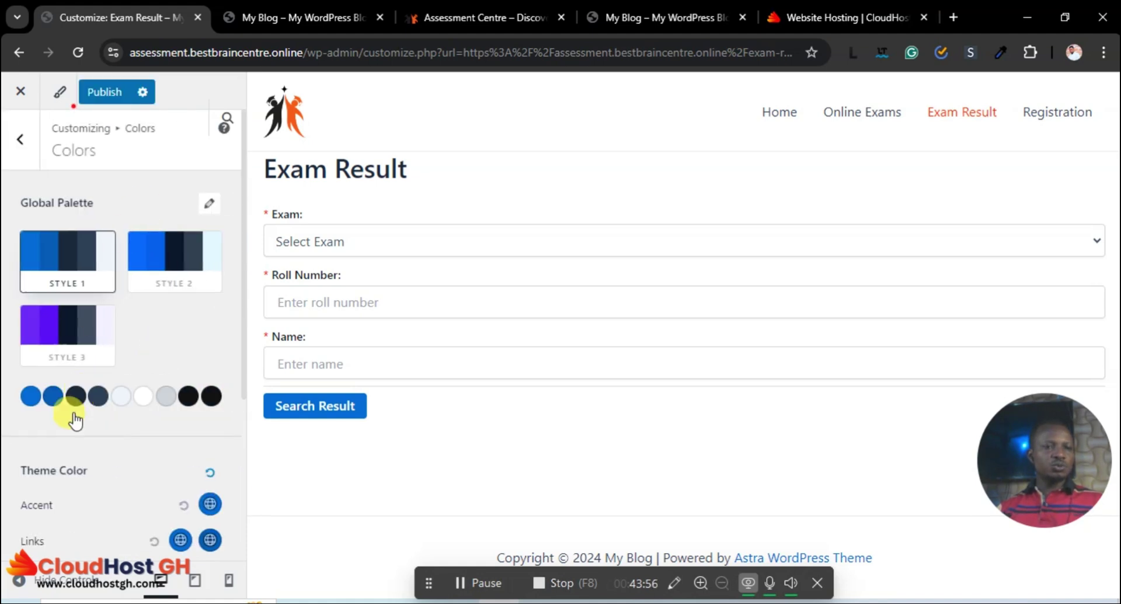
Try to replace the hex code of Color 1 in the global palette with a copied value.
left_click(29, 395)
scroll(99, 408, "down", 4)
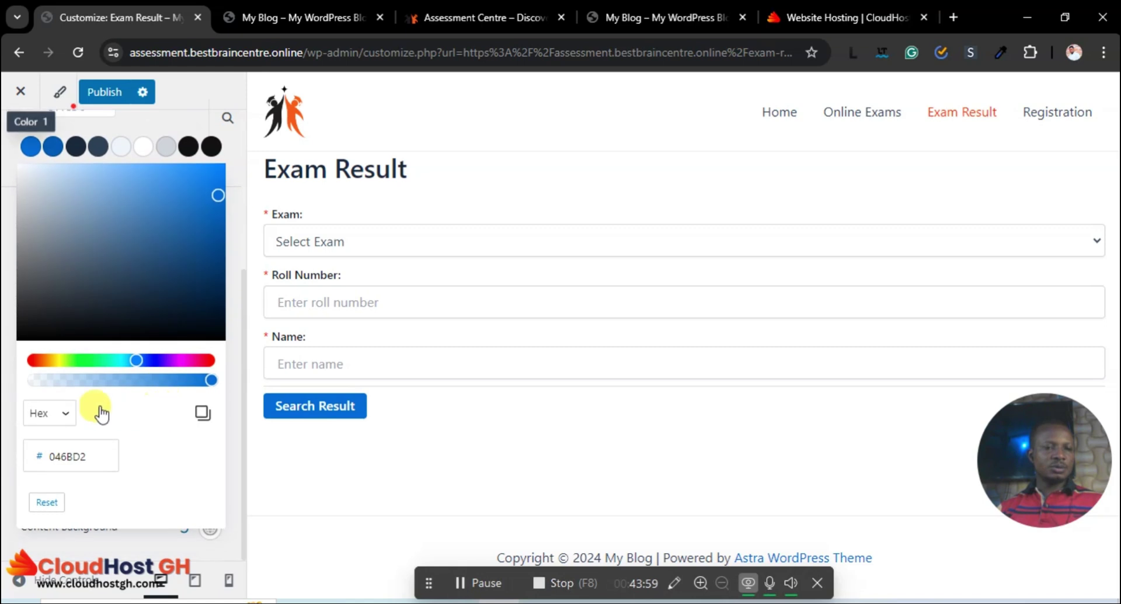
double_click(100, 454)
left_click(6, 457)
key("ctrl+v")
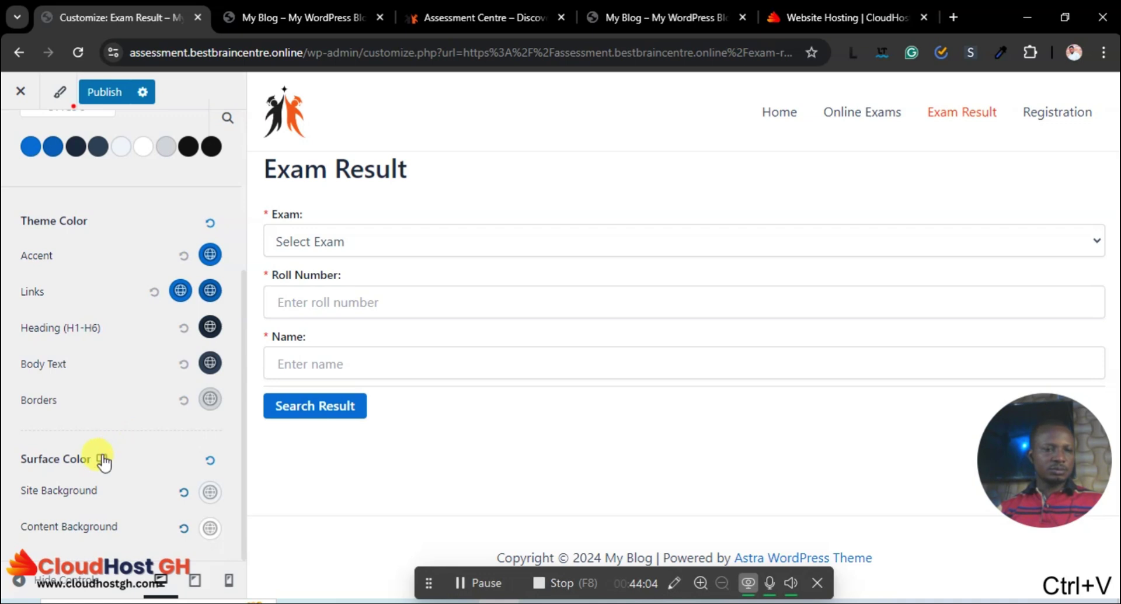
scroll(82, 406, "up", 4)
scroll(81, 406, "down", 1)
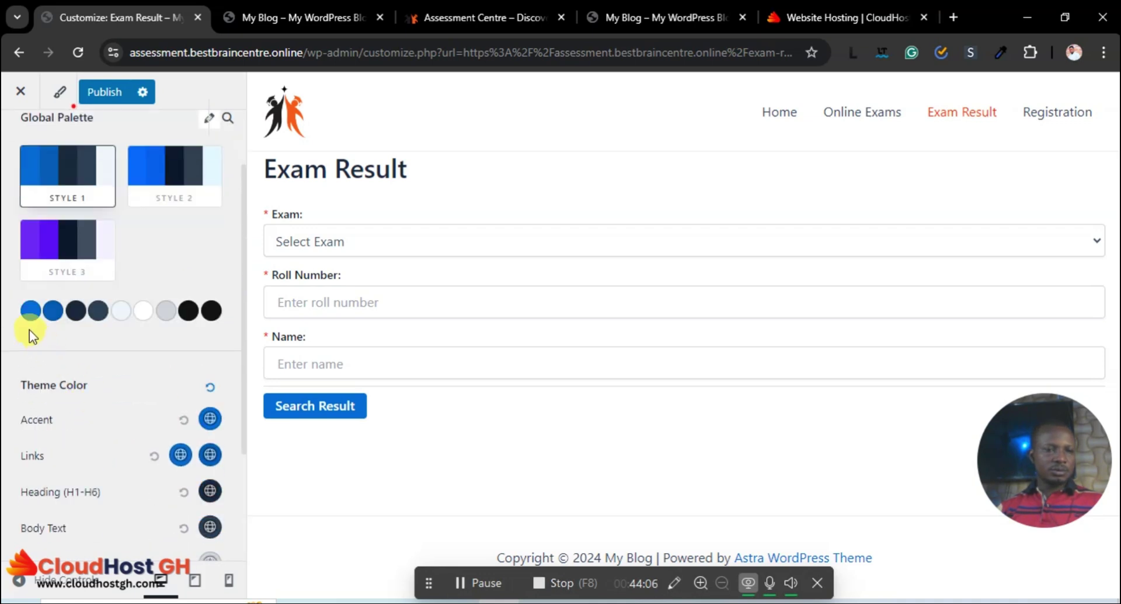
left_click(30, 310)
left_click(10, 337)
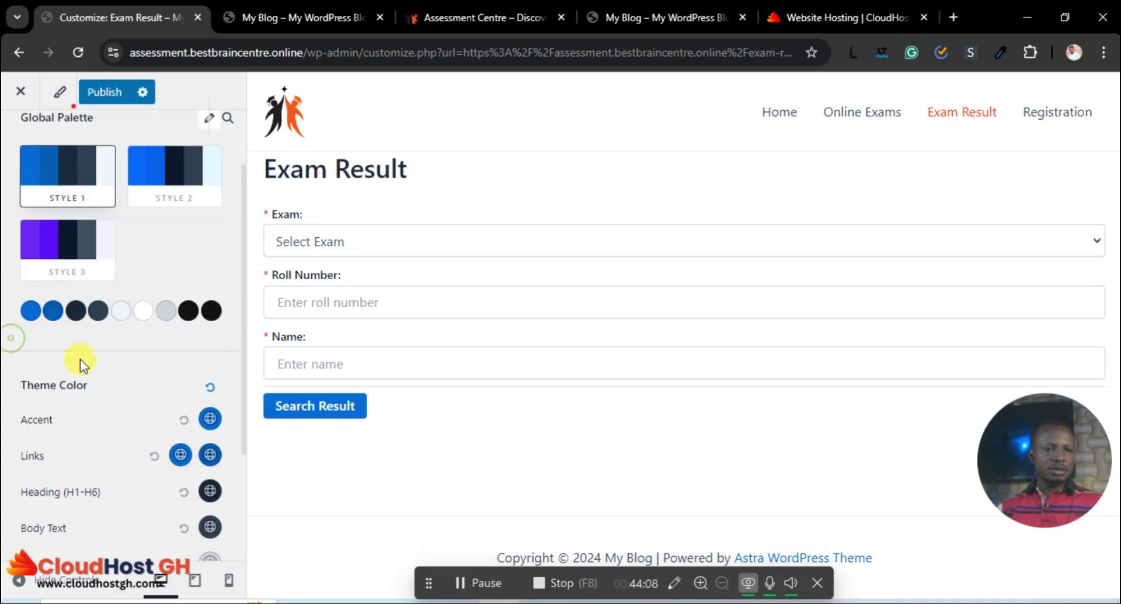
Change Color 1 of the global palette to the orange DD5404.
left_click(31, 309)
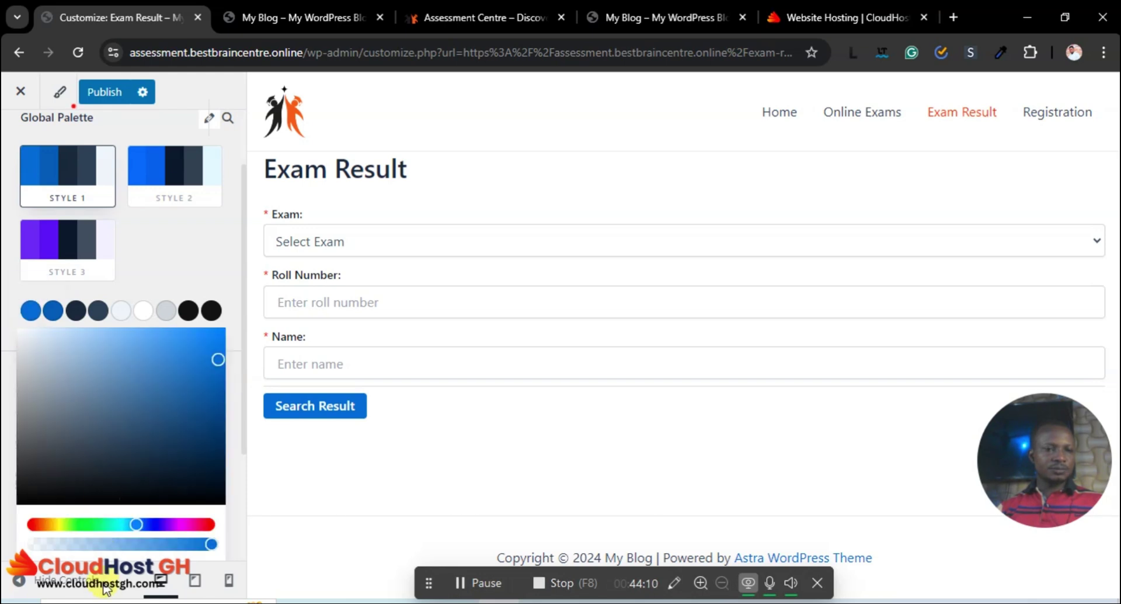
scroll(99, 554, "down", 3)
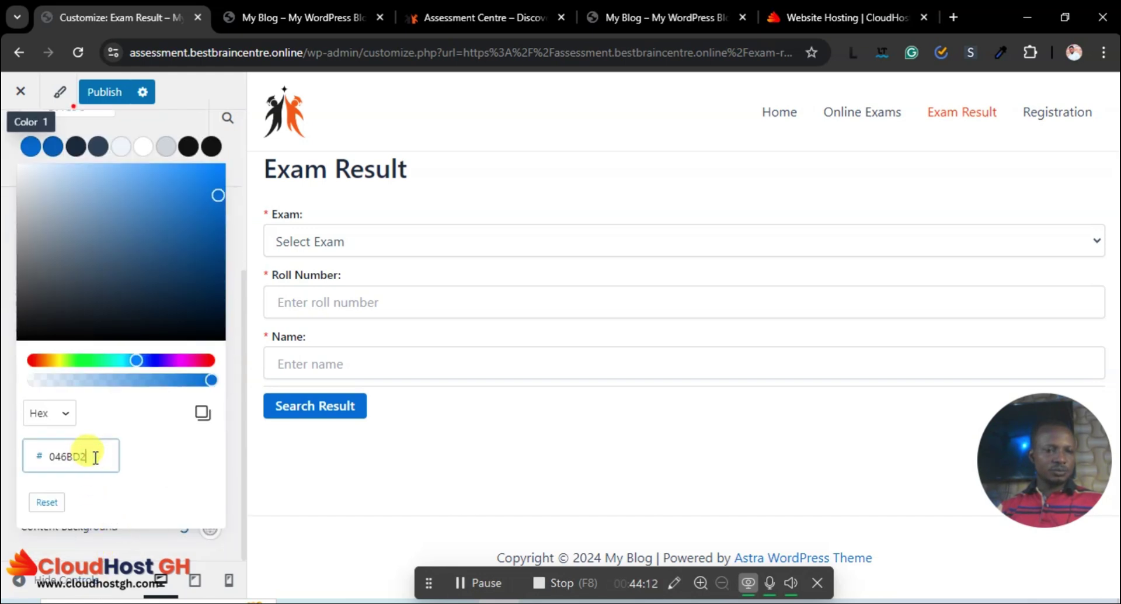
left_click(41, 359)
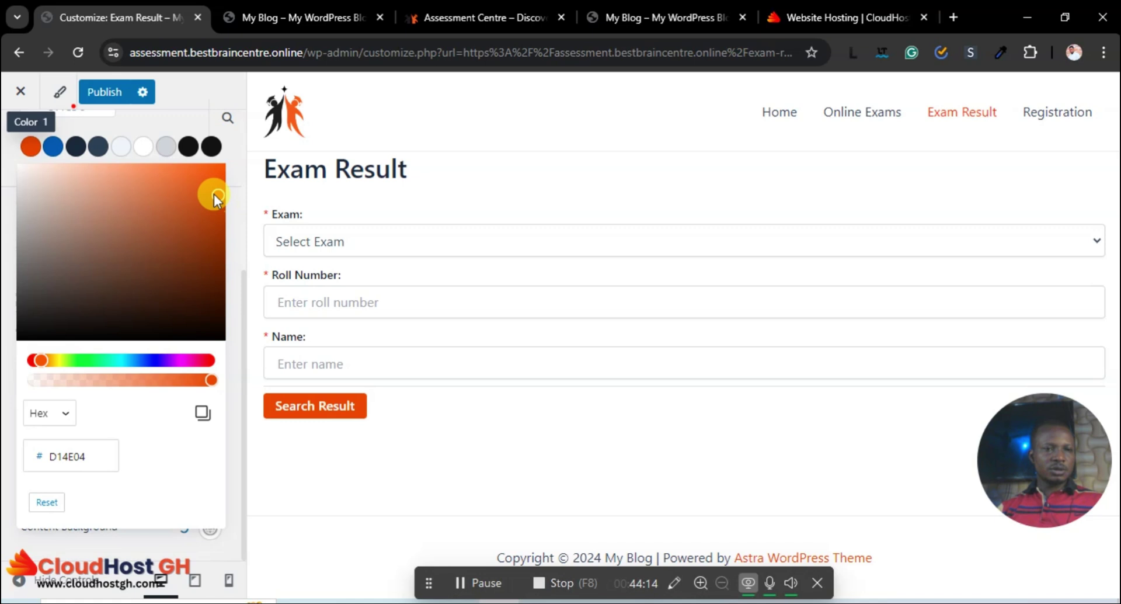
left_click_drag(218, 188, 218, 187)
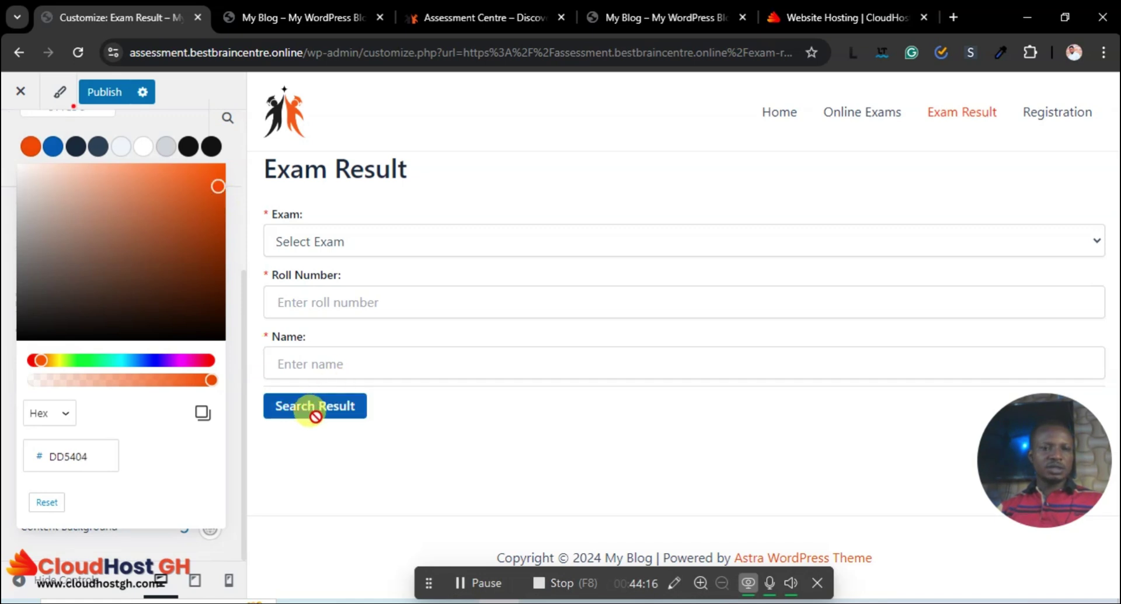
left_click(113, 118)
Change Color 2 of the global palette to the dark yellow B58704.
left_click(52, 150)
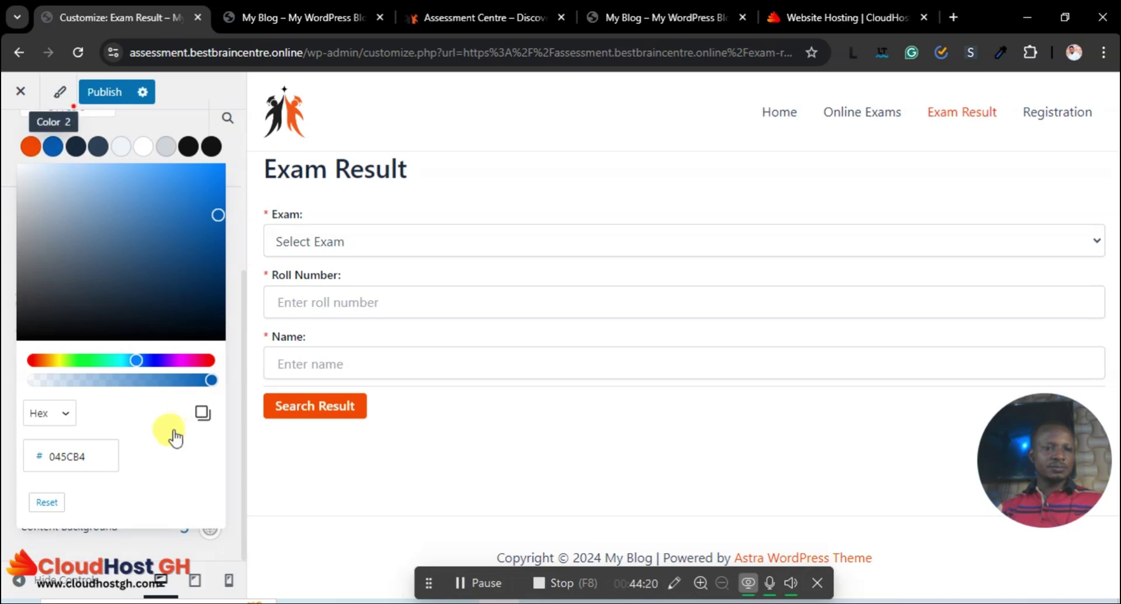
left_click(37, 359)
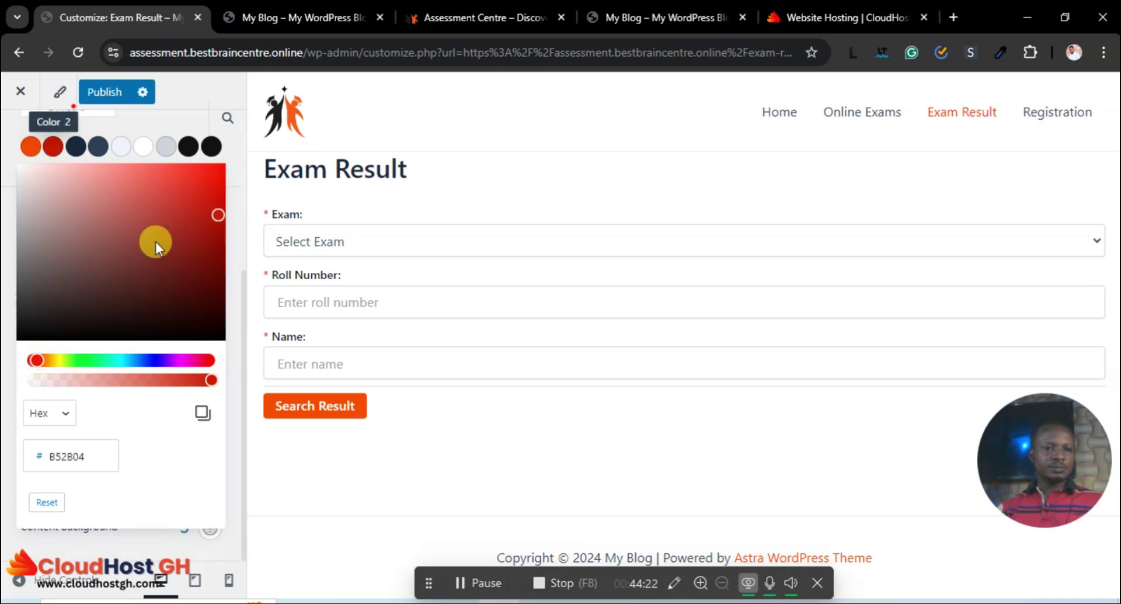
left_click(52, 359)
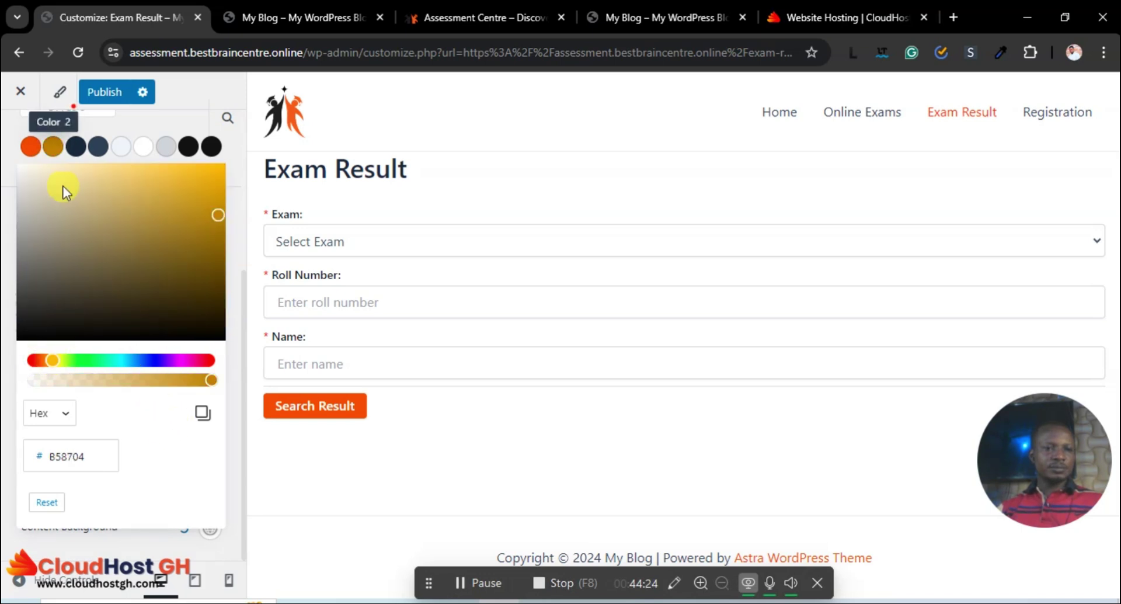
Copy the orange hex code DD5404 from the theme's Accent color.
left_click(31, 147)
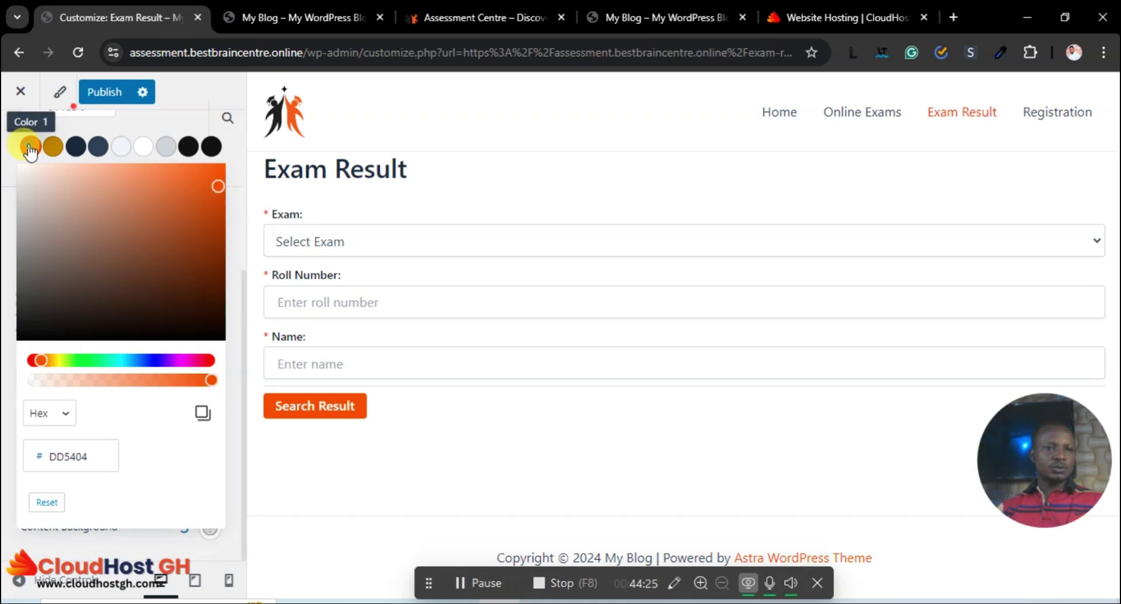
left_click(95, 456)
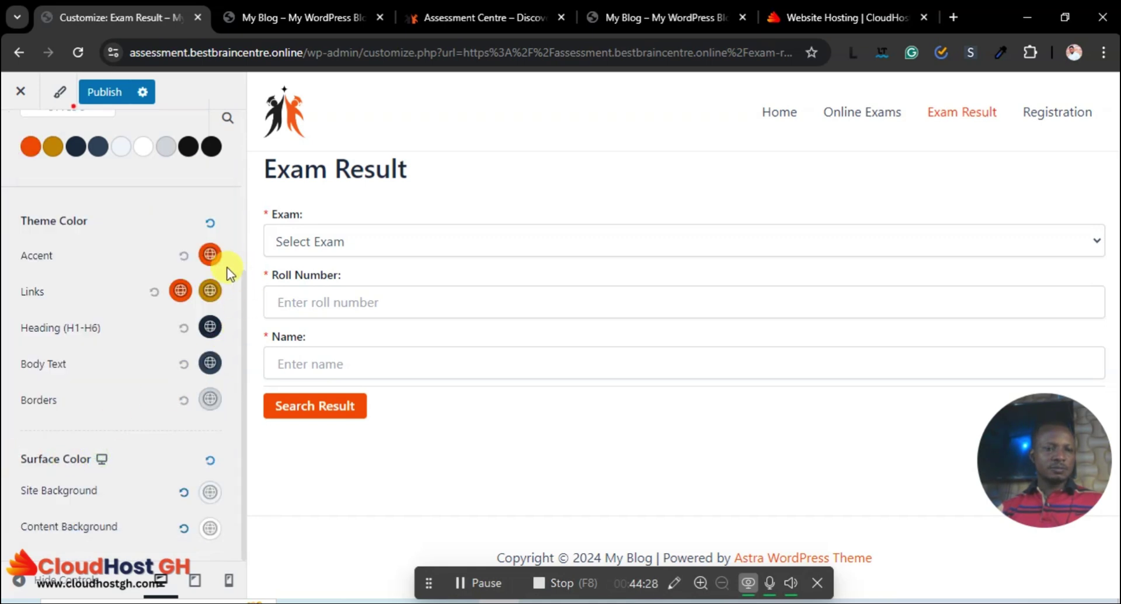
left_click(209, 263)
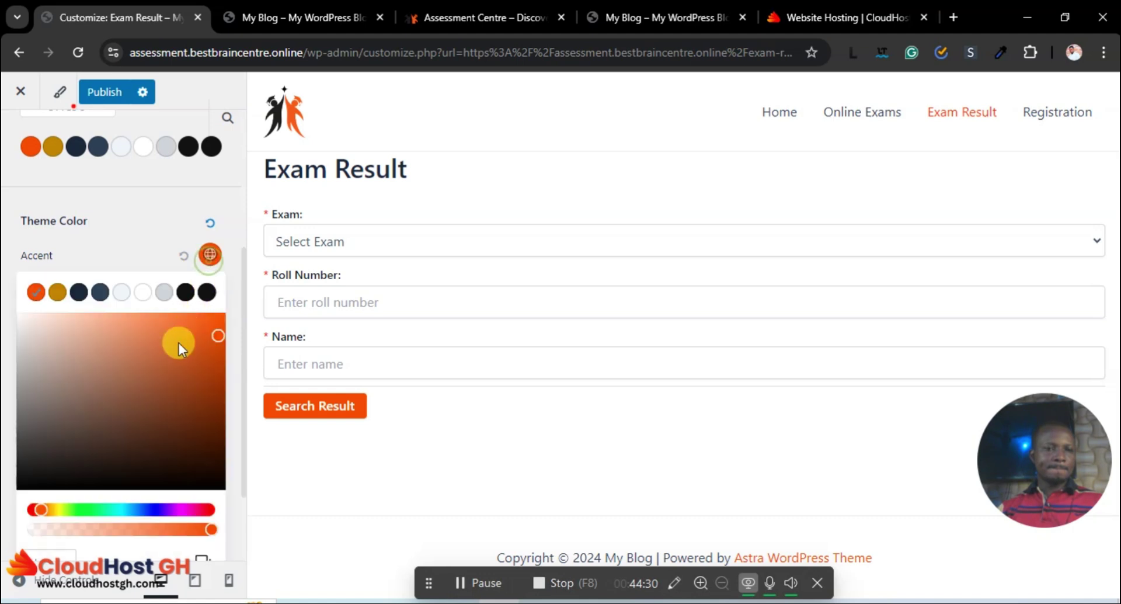
scroll(105, 486, "down", 2)
left_click_drag(87, 492, 34, 491)
key("ctrl+c")
right_click(71, 484)
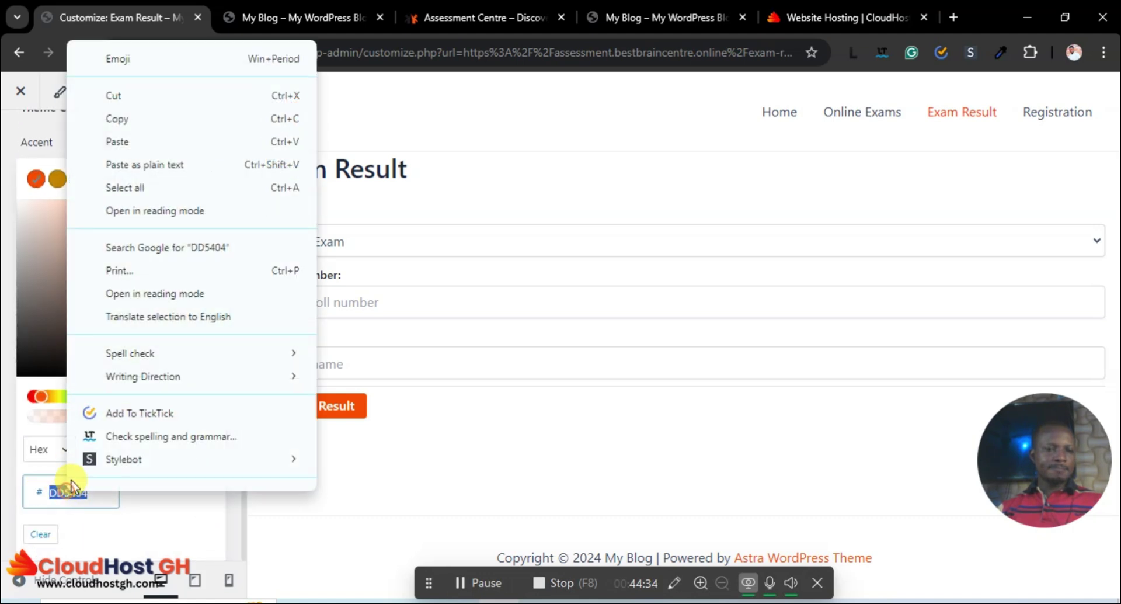
left_click(153, 119)
Set the theme's Accent color to the copied hex code DD5404 and publish the changes.
left_click(64, 181)
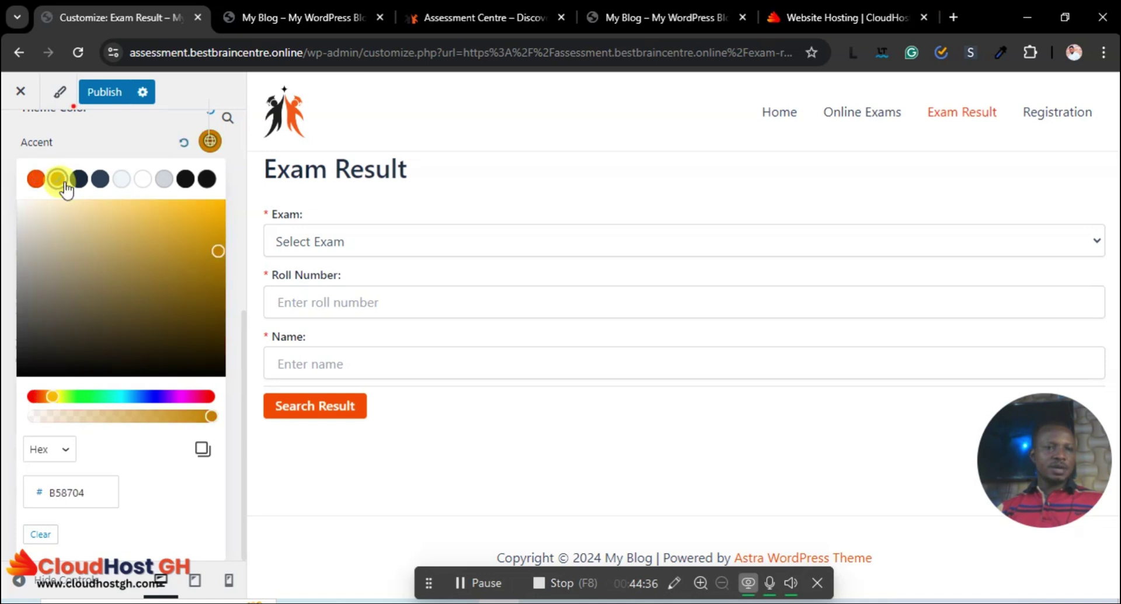
left_click(87, 490)
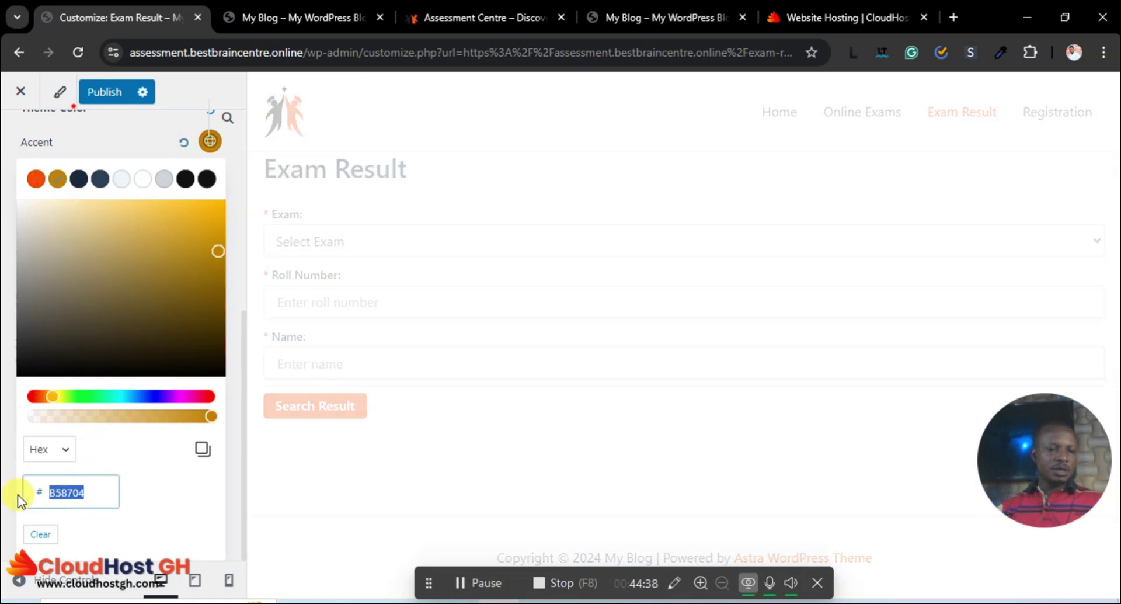
key("ctrl+v")
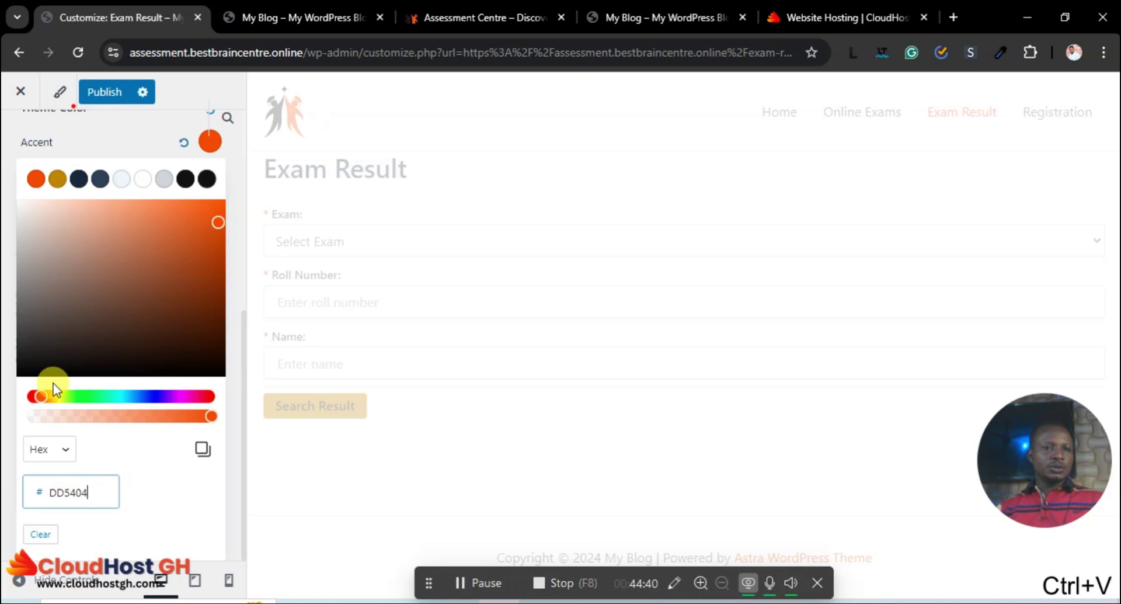
left_click(115, 135)
left_click(102, 92)
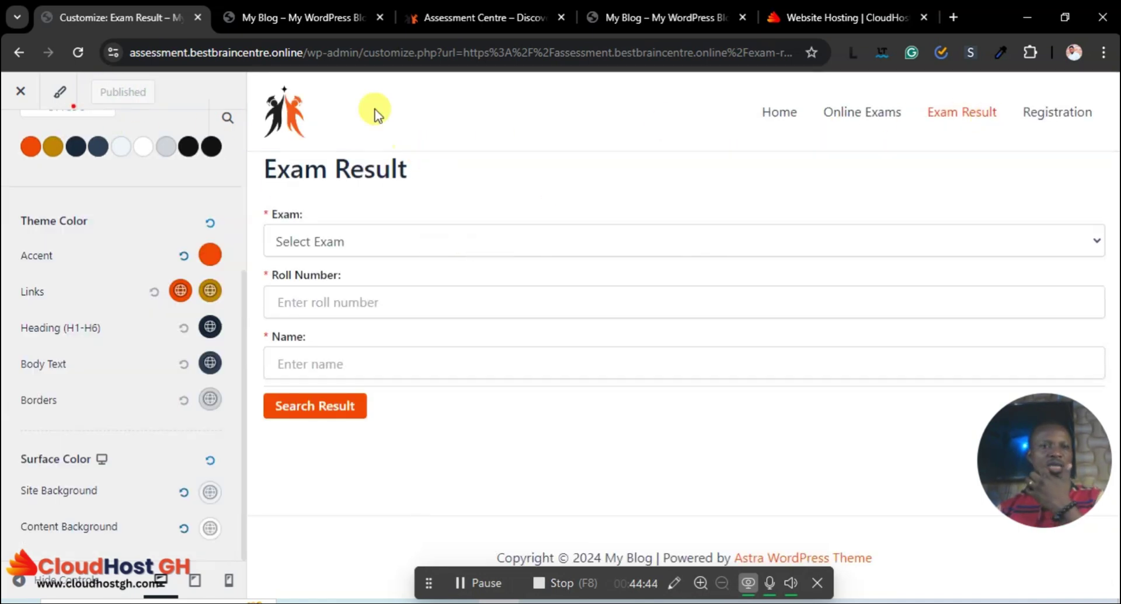
Reload the live home page and check the new colors on the Registration and Exam Result pages.
left_click(296, 16)
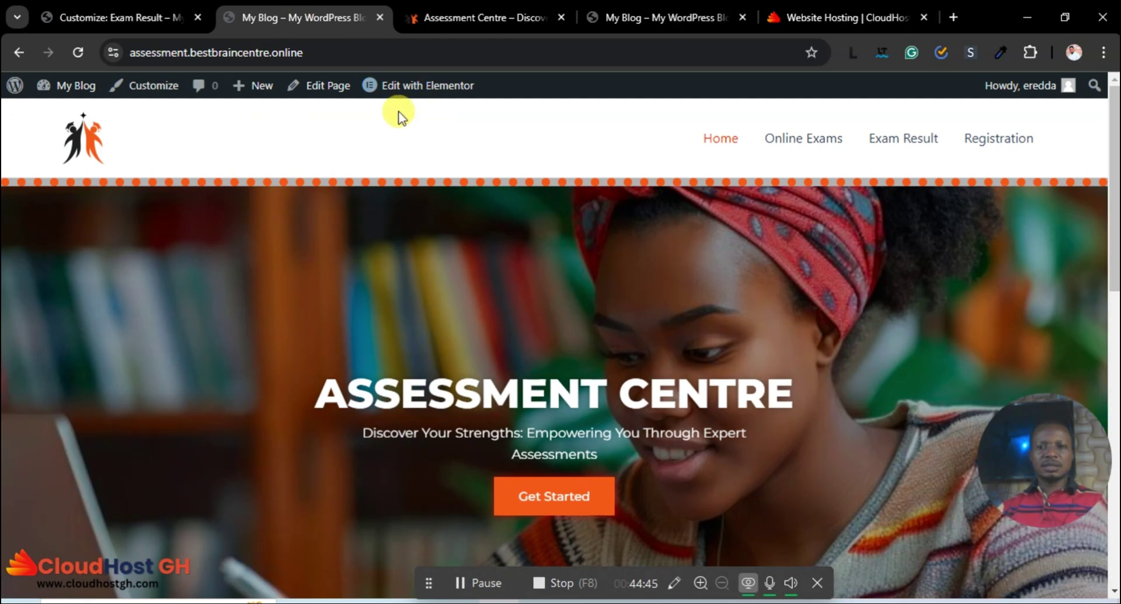
left_click(77, 54)
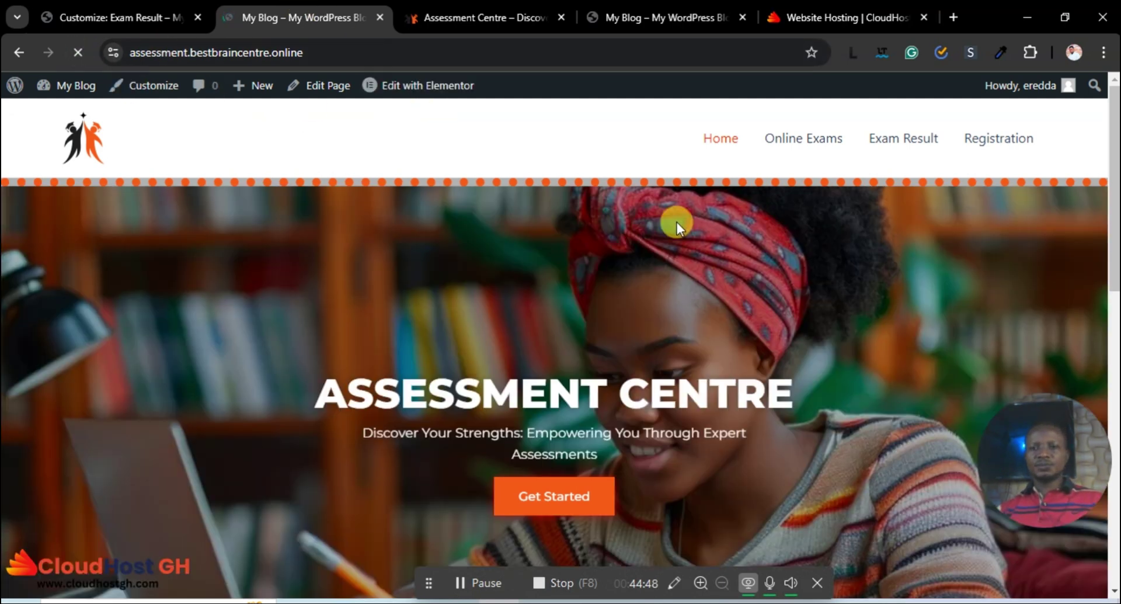
left_click(996, 138)
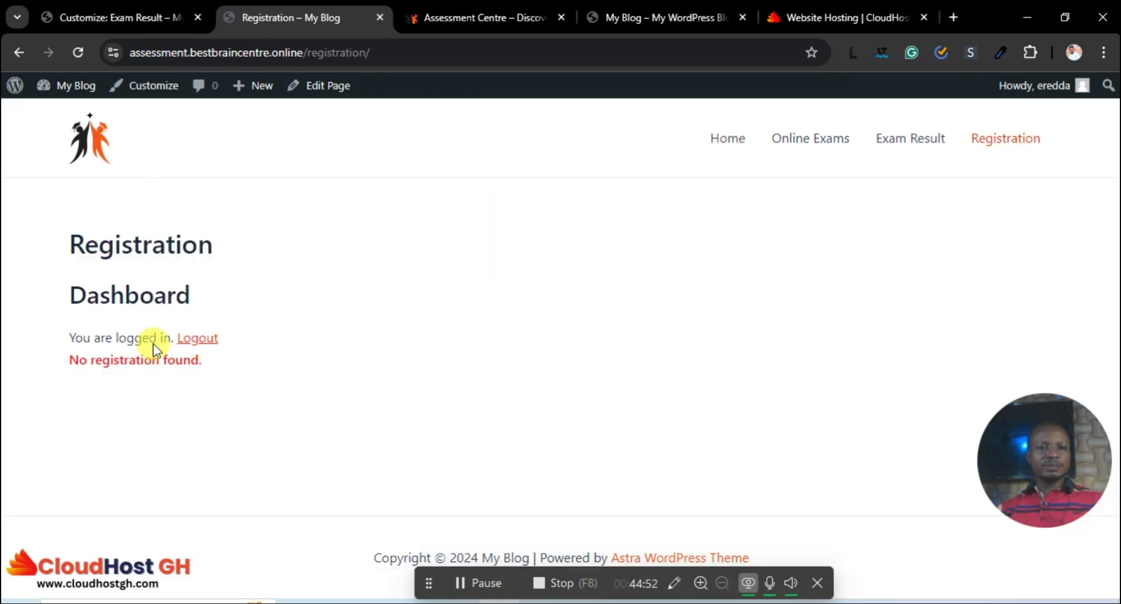
left_click(909, 140)
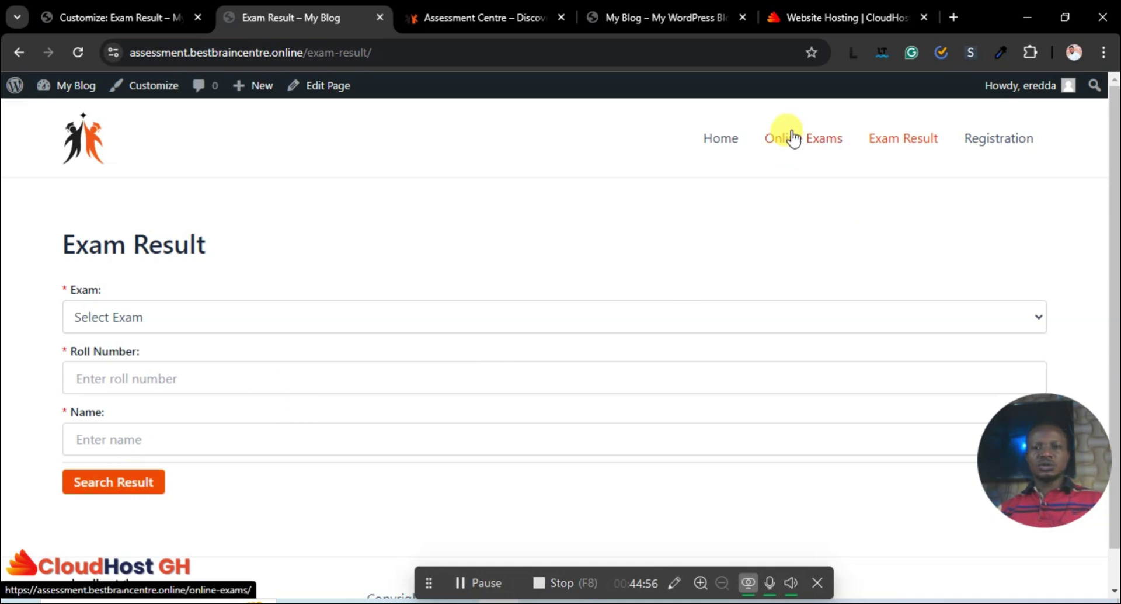
Open the live home page and examine the copyright line in its footer.
left_click(83, 138)
scroll(584, 444, "down", 10)
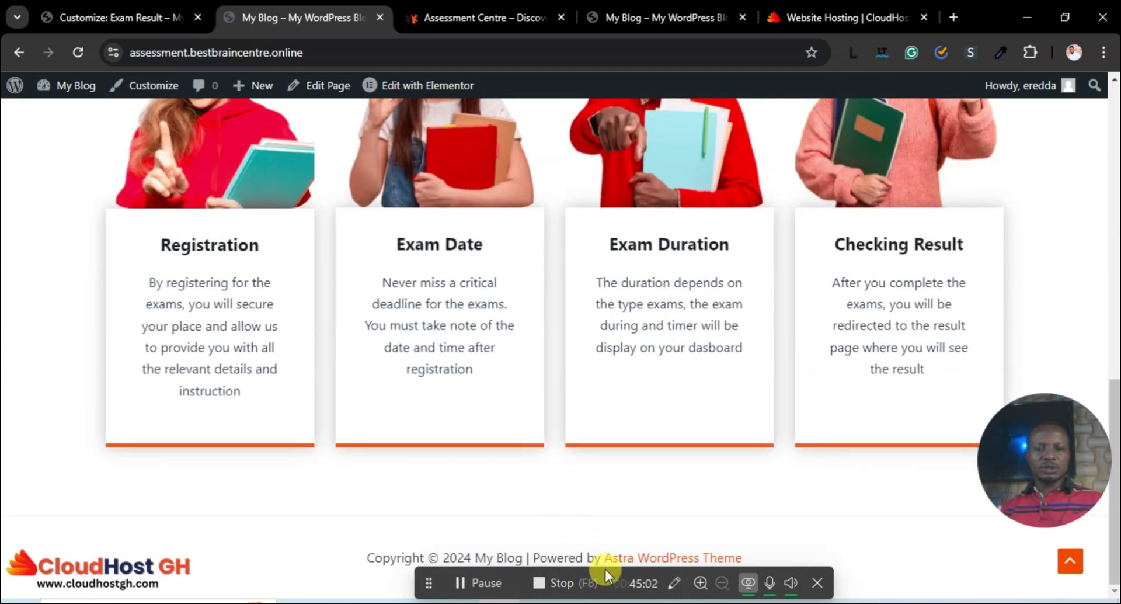
left_click_drag(605, 568, 166, 562)
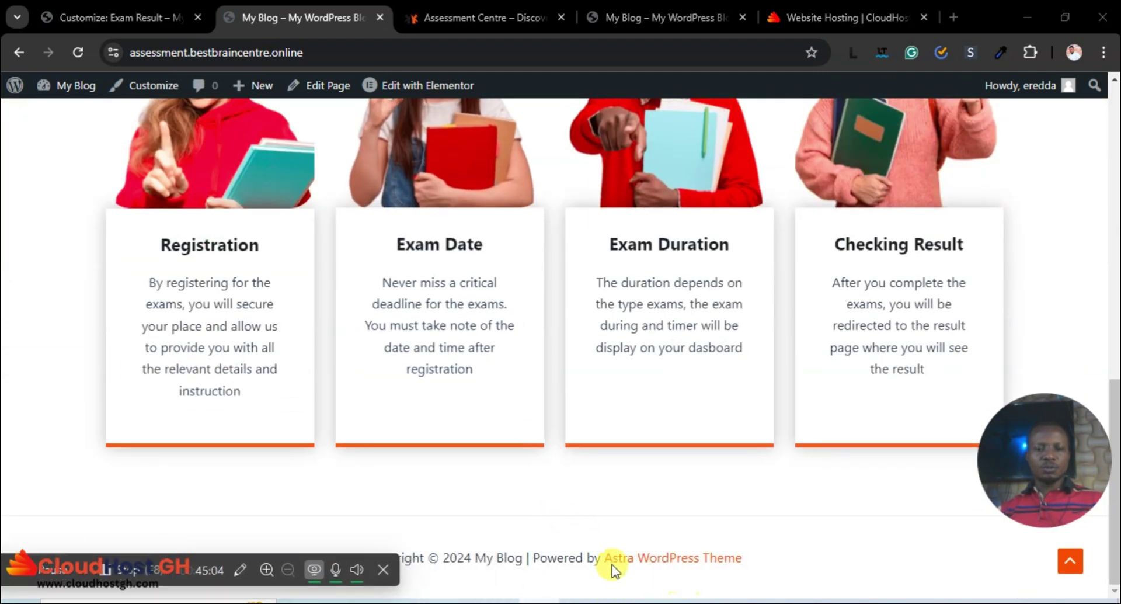
Return to the theme Customizer, leave the global color settings and open the Footer Builder.
left_click(112, 16)
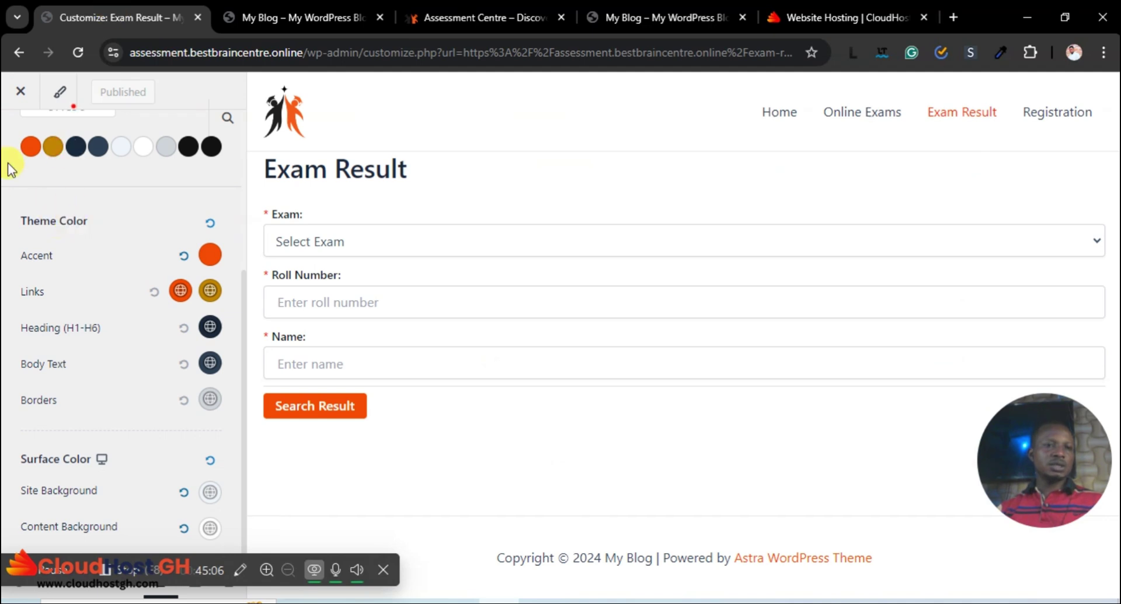
scroll(28, 189, "up", 5)
left_click(21, 142)
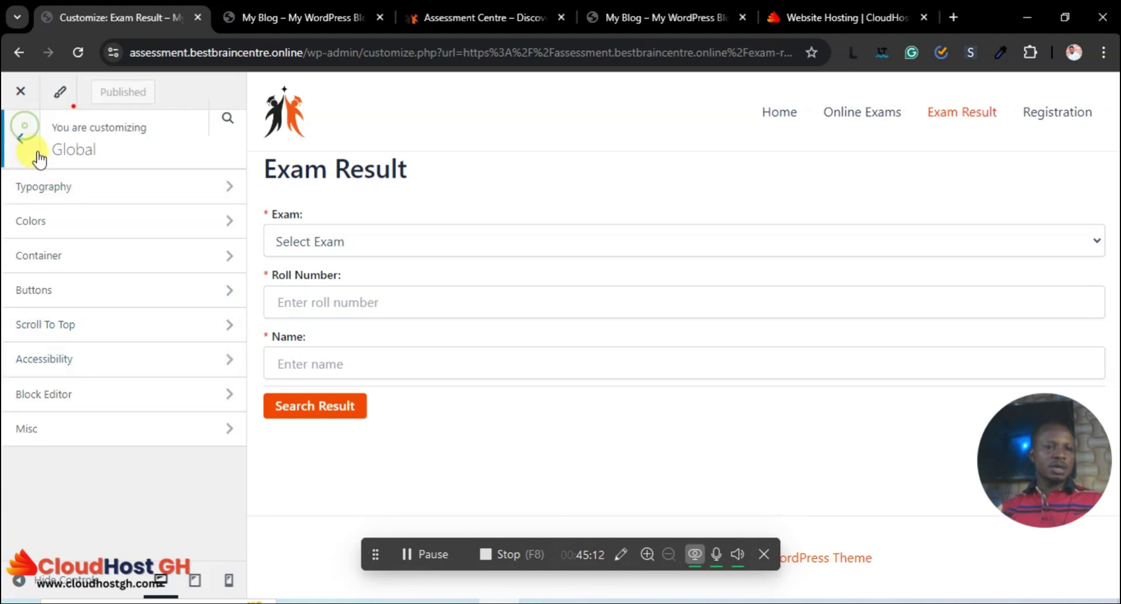
left_click(24, 141)
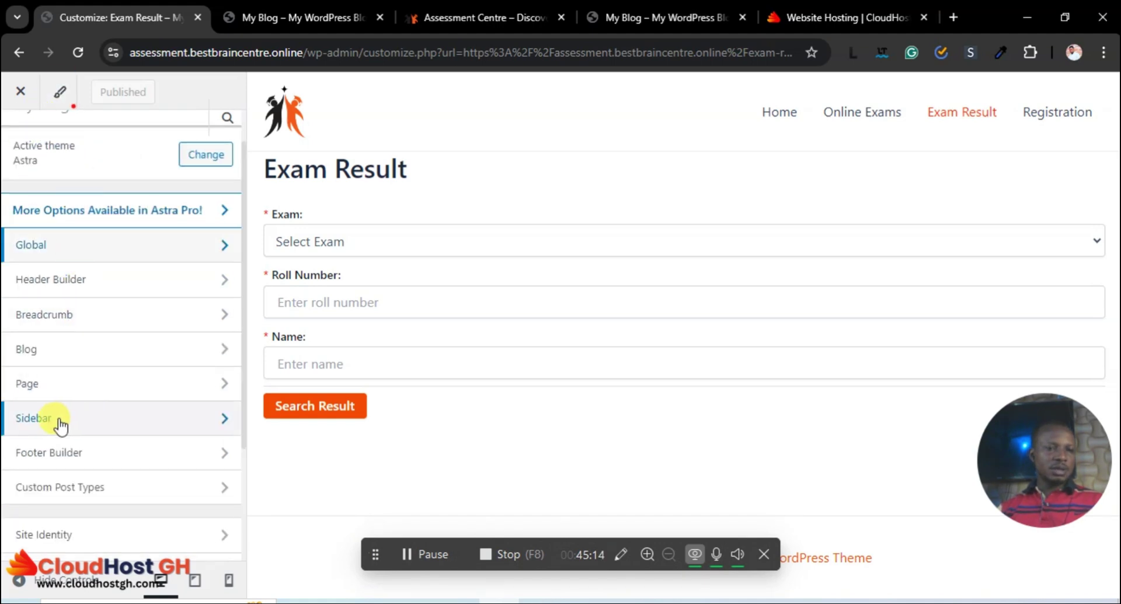
scroll(77, 374, "down", 3)
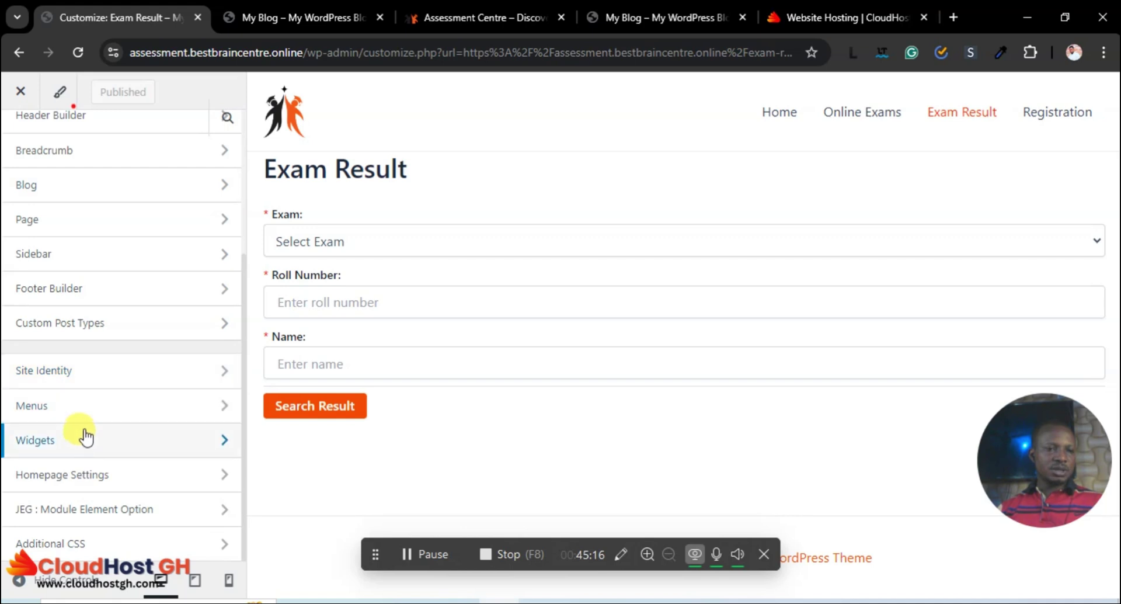
scroll(91, 390, "up", 4)
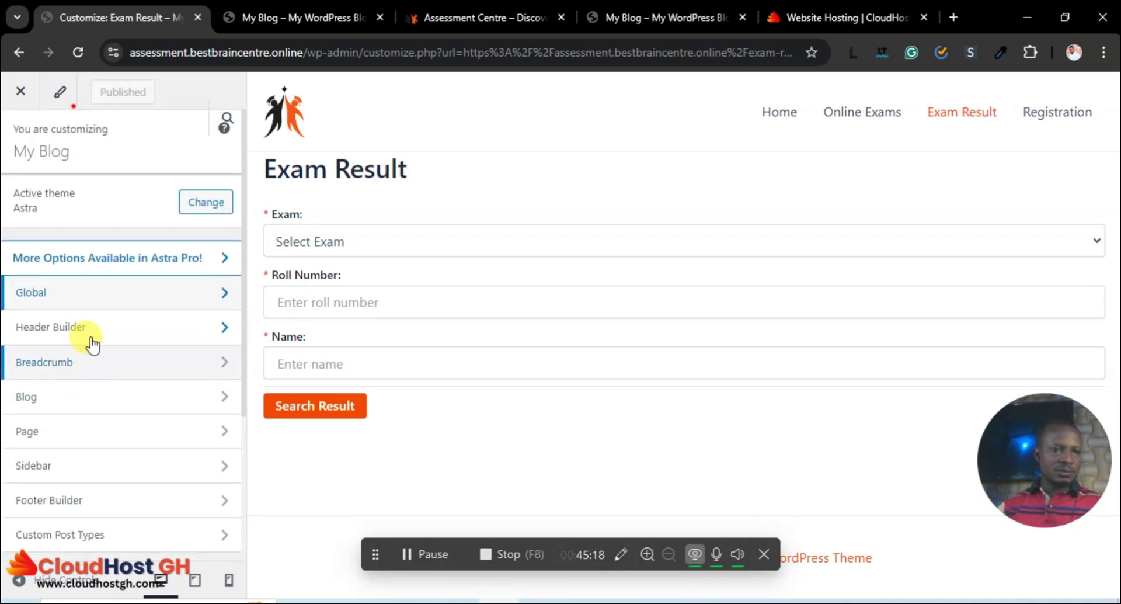
left_click(58, 501)
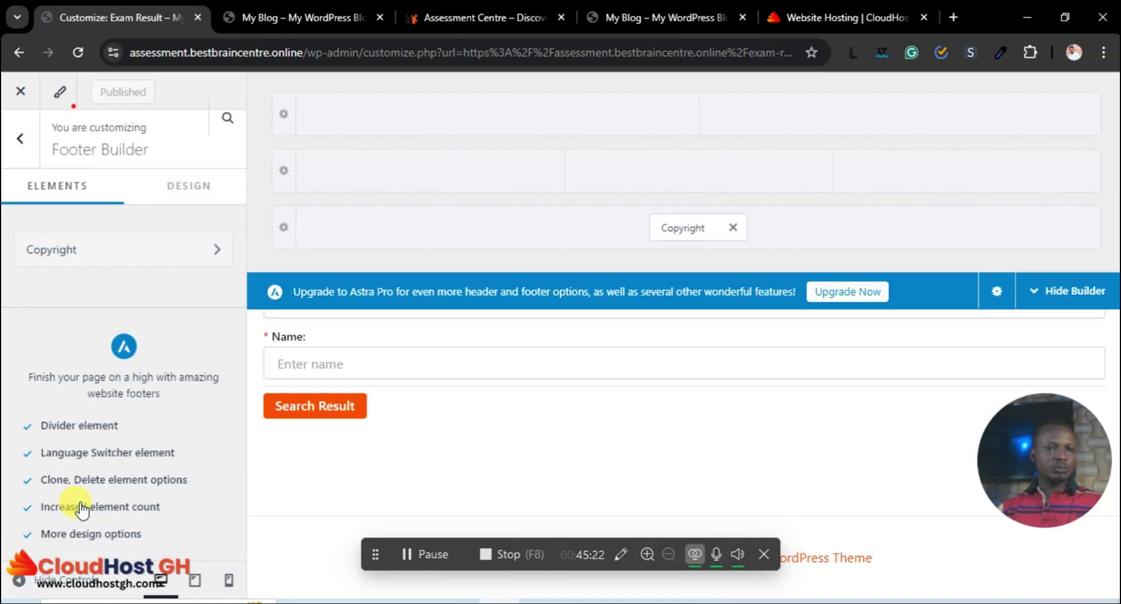
Replace "Powered by [theme_author]" in the footer's Copyright element with "Designed By Eredda Digitals" and publish the change.
scroll(134, 392, "down", 3)
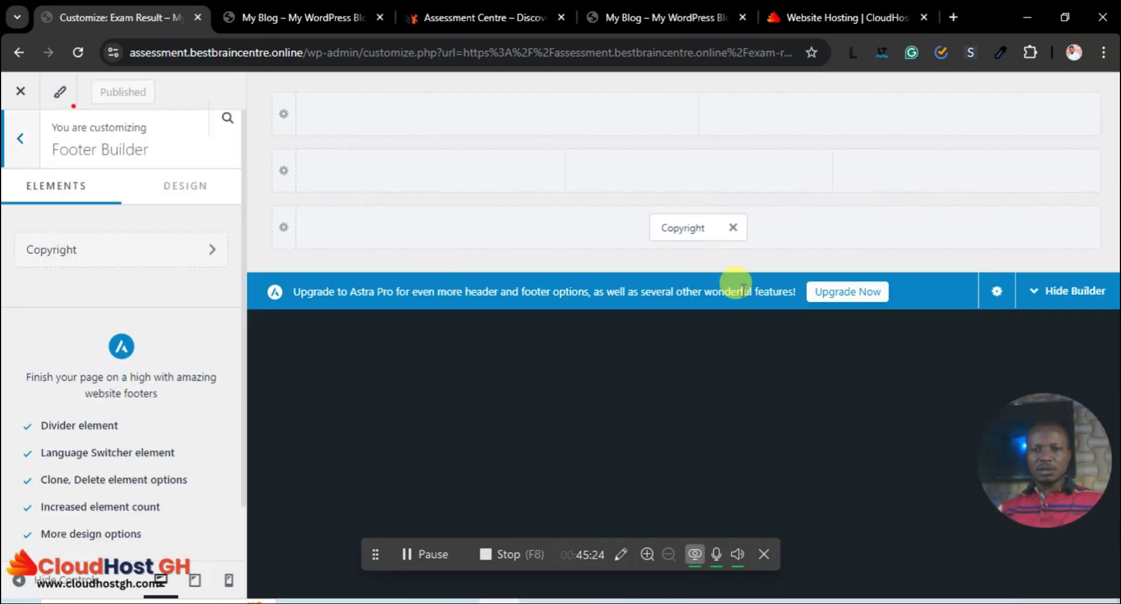
left_click(698, 231)
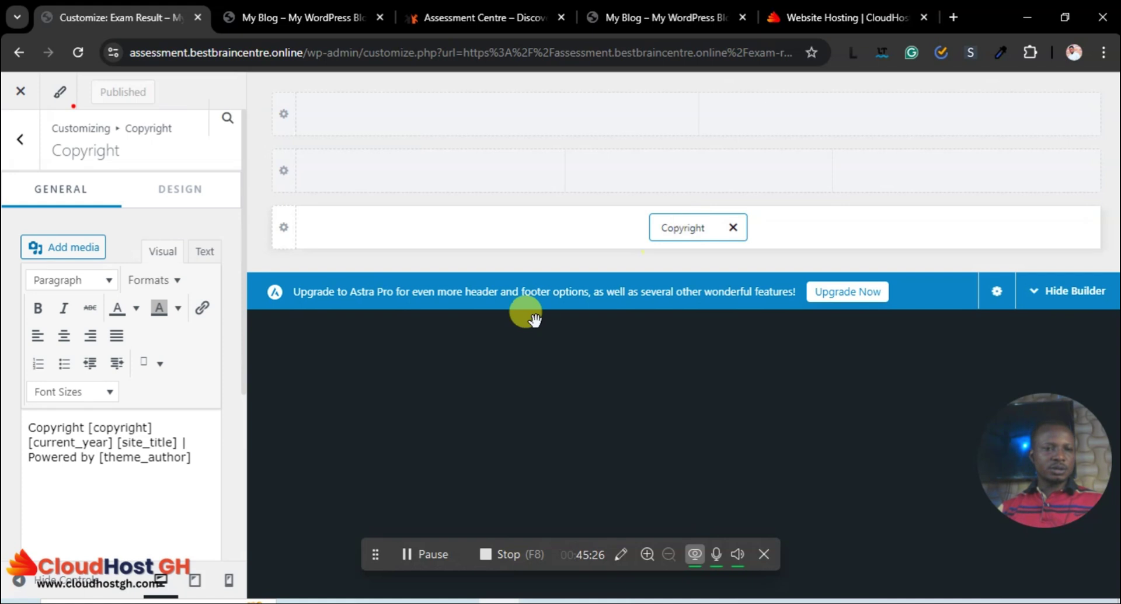
left_click(207, 471)
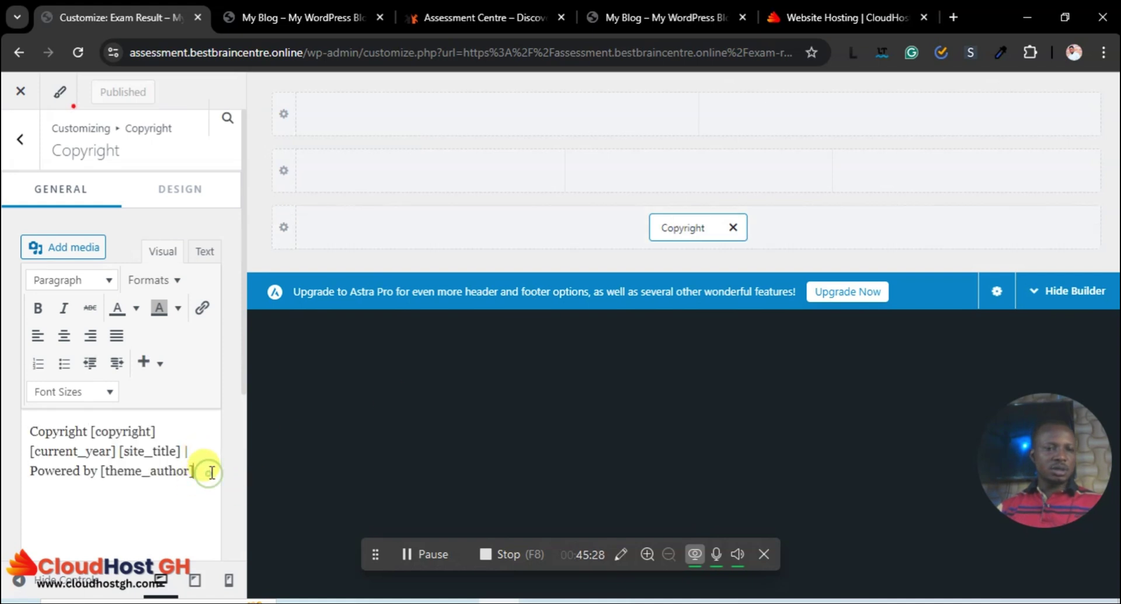
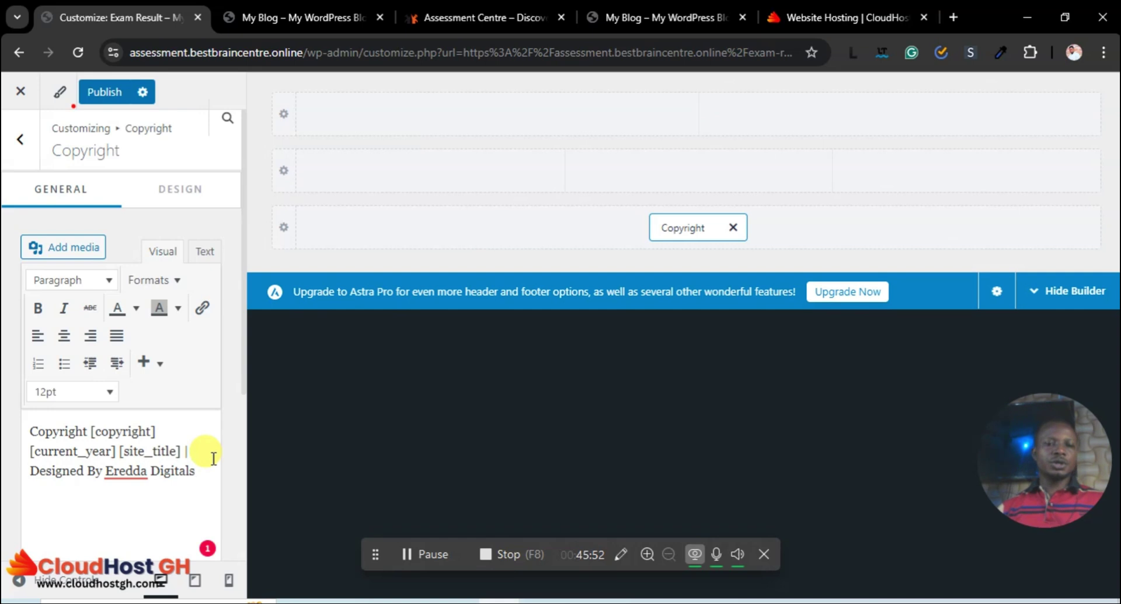
left_click(105, 92)
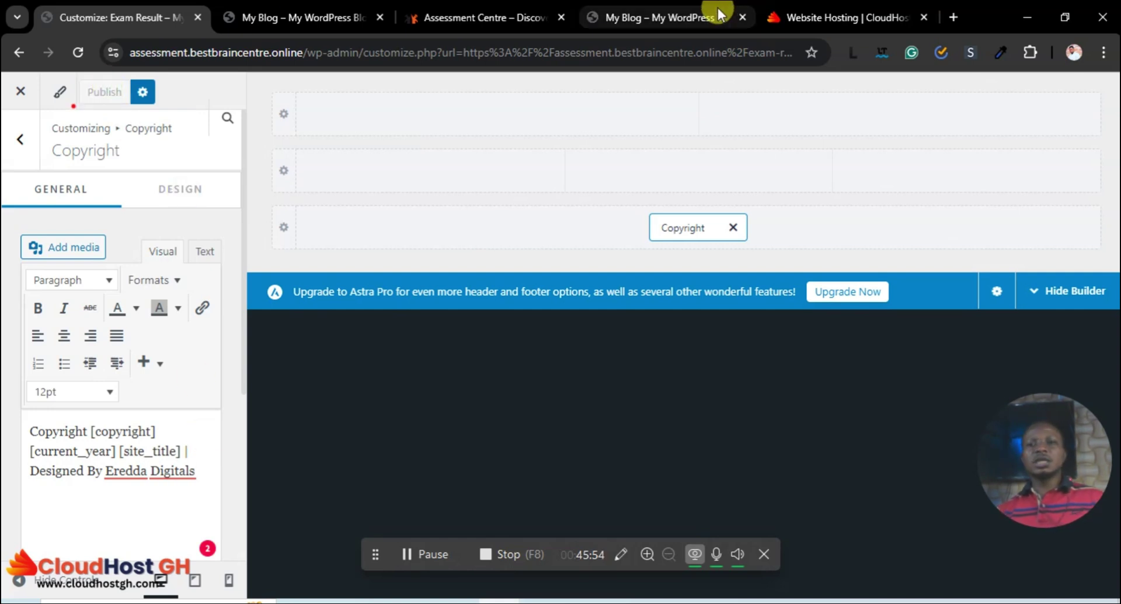
Visit eredda.com in a new browser tab, look through its home page and close it.
left_click(953, 17)
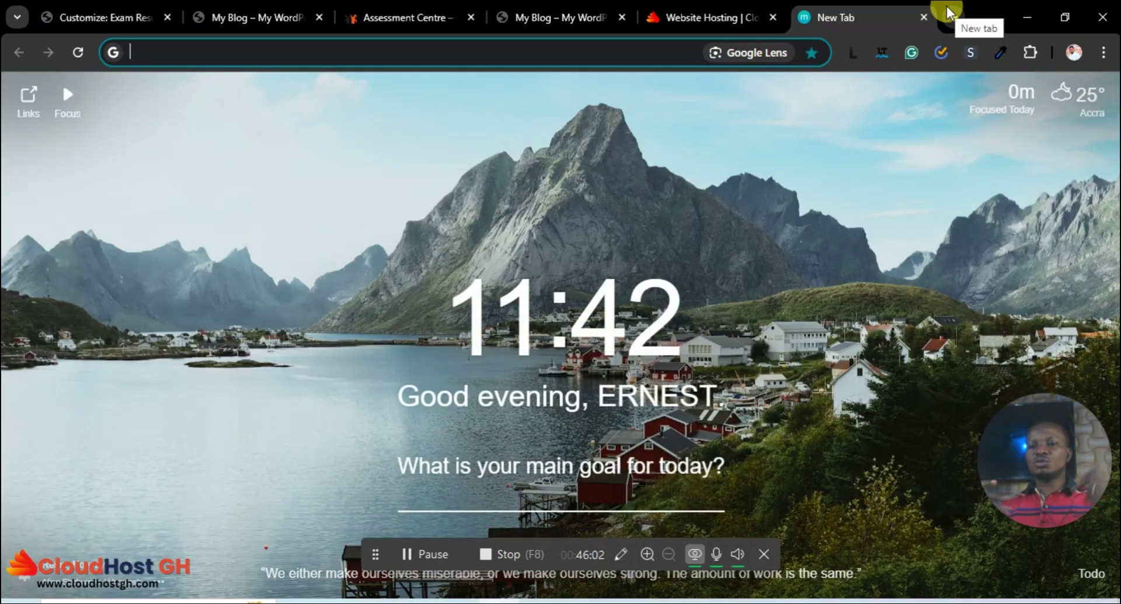
type("ere")
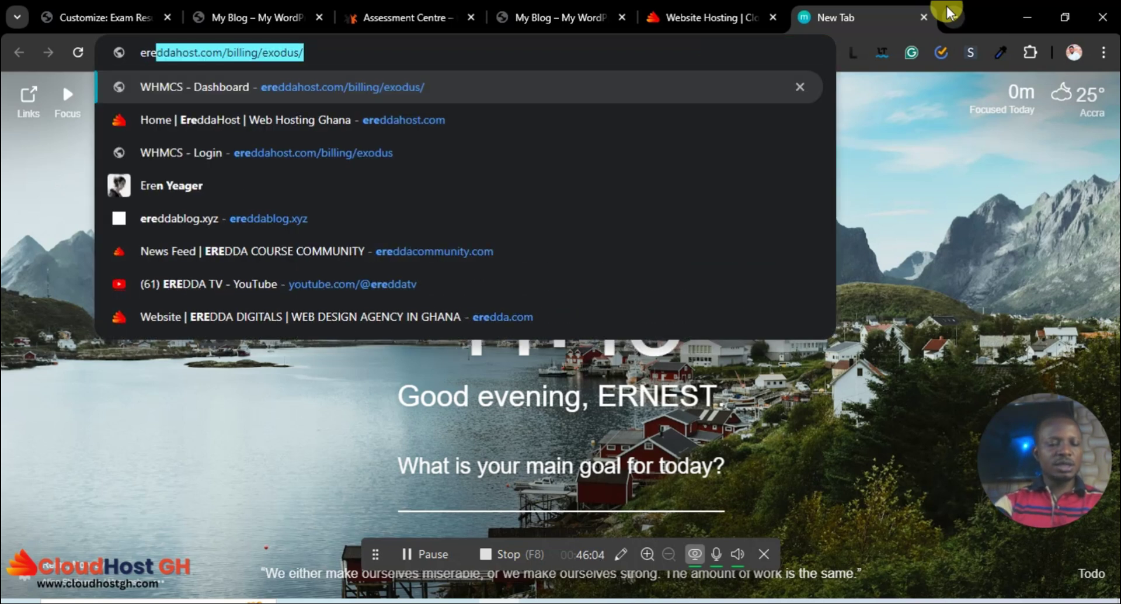
type("dda.com")
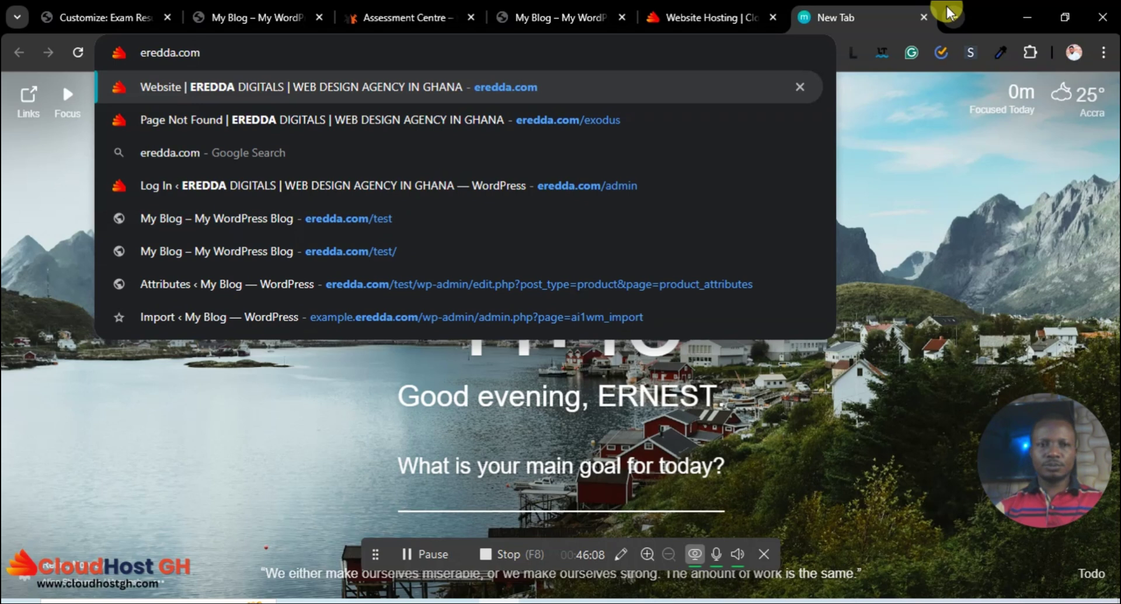
key("Return")
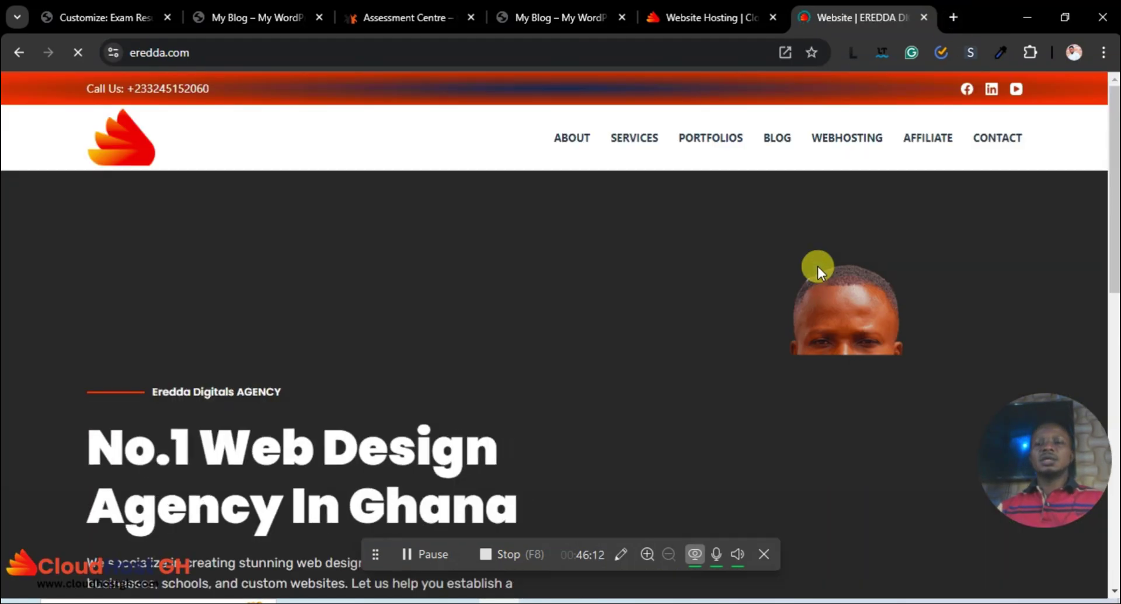
scroll(665, 254, "down", 15)
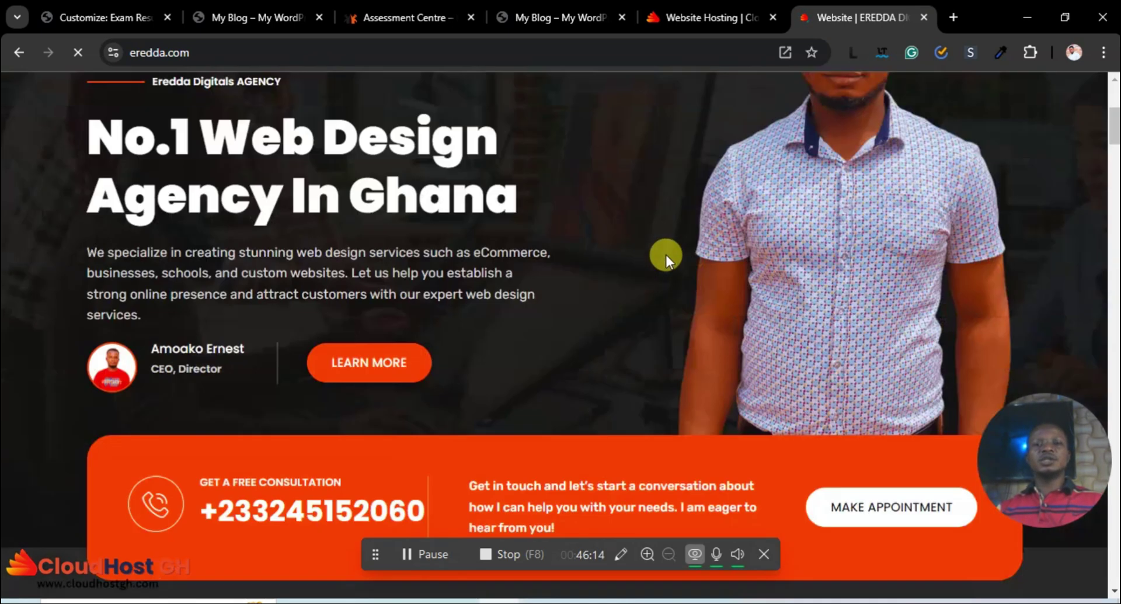
scroll(677, 256, "down", 7)
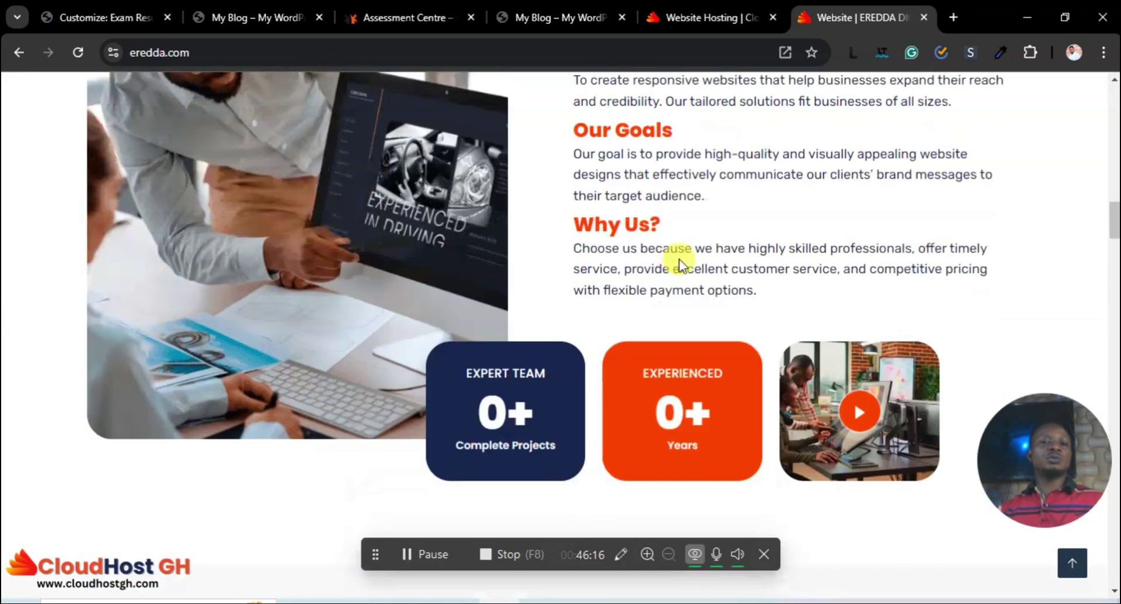
scroll(677, 256, "up", 7)
left_click(932, 20)
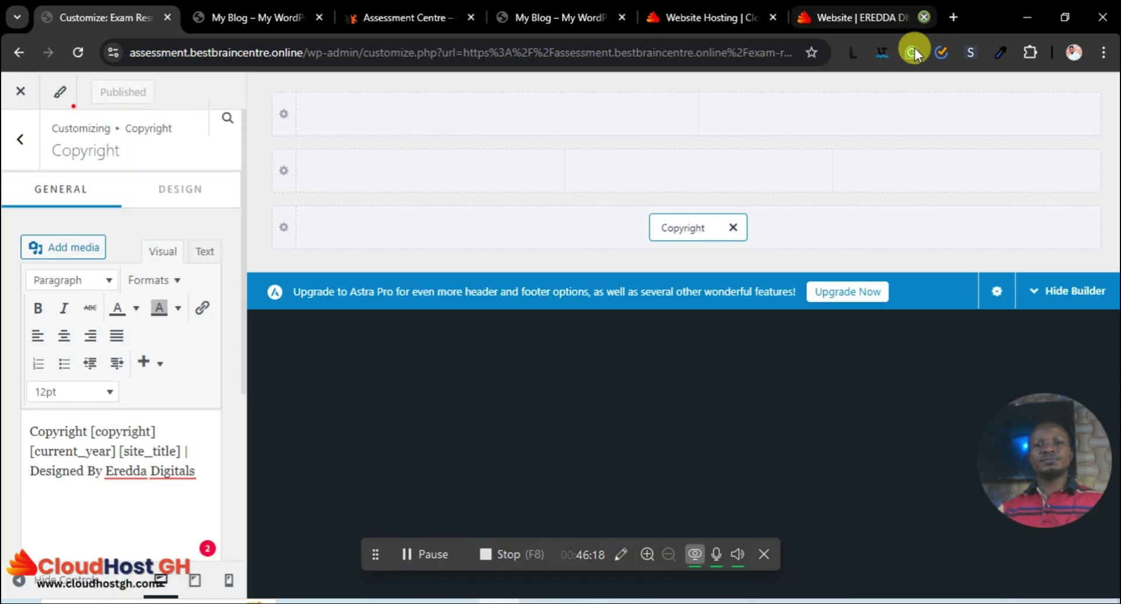
Close the Customizer, check the footer on the Exam Result page and open the site's WordPress dashboard.
left_click(21, 91)
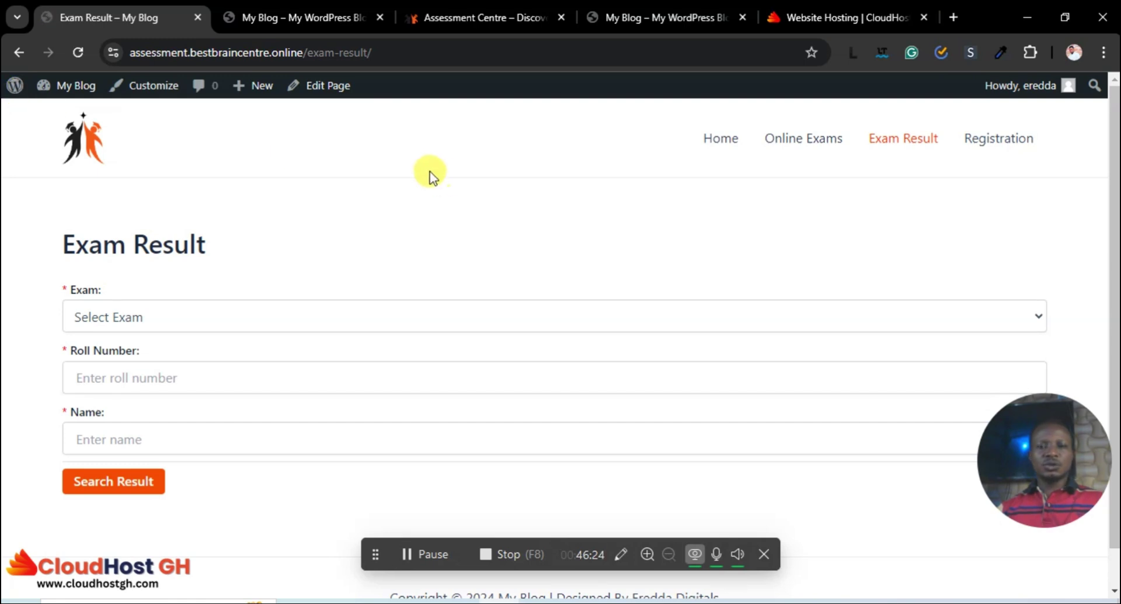
scroll(432, 193, "down", 1)
scroll(432, 201, "up", 1)
mouse_move(58, 86)
left_click(129, 137)
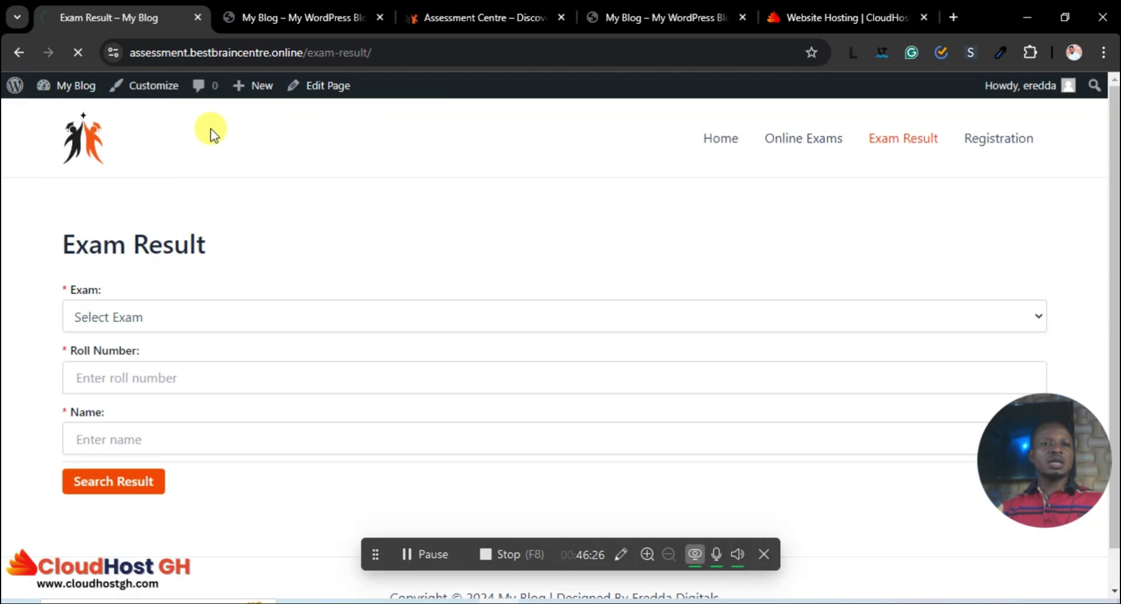
Reload the live home page and return to the WordPress dashboard.
left_click(244, 19)
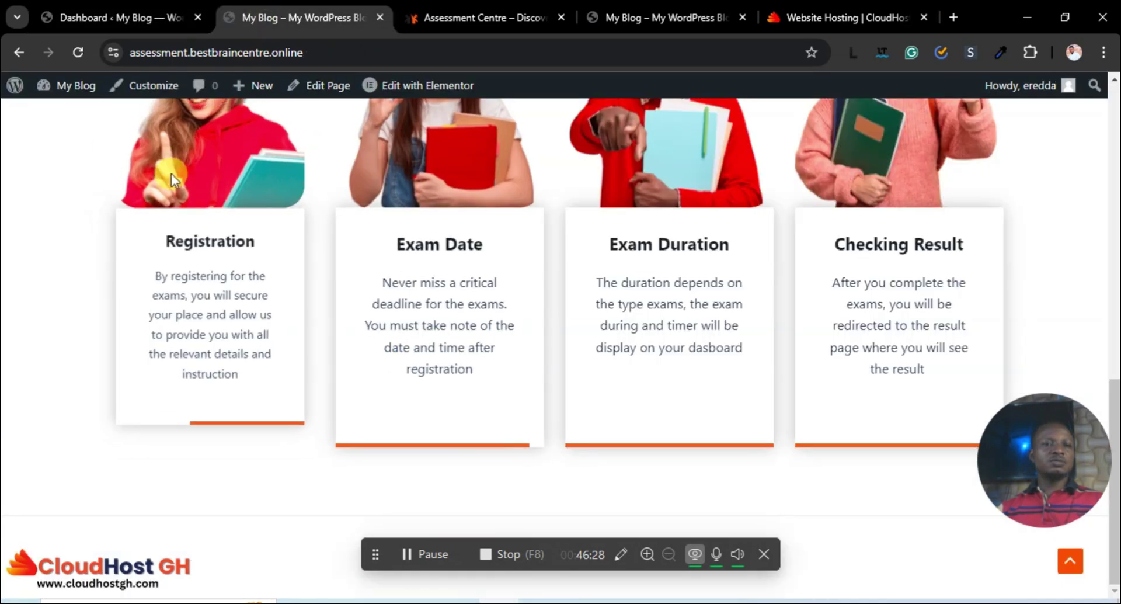
key("F5")
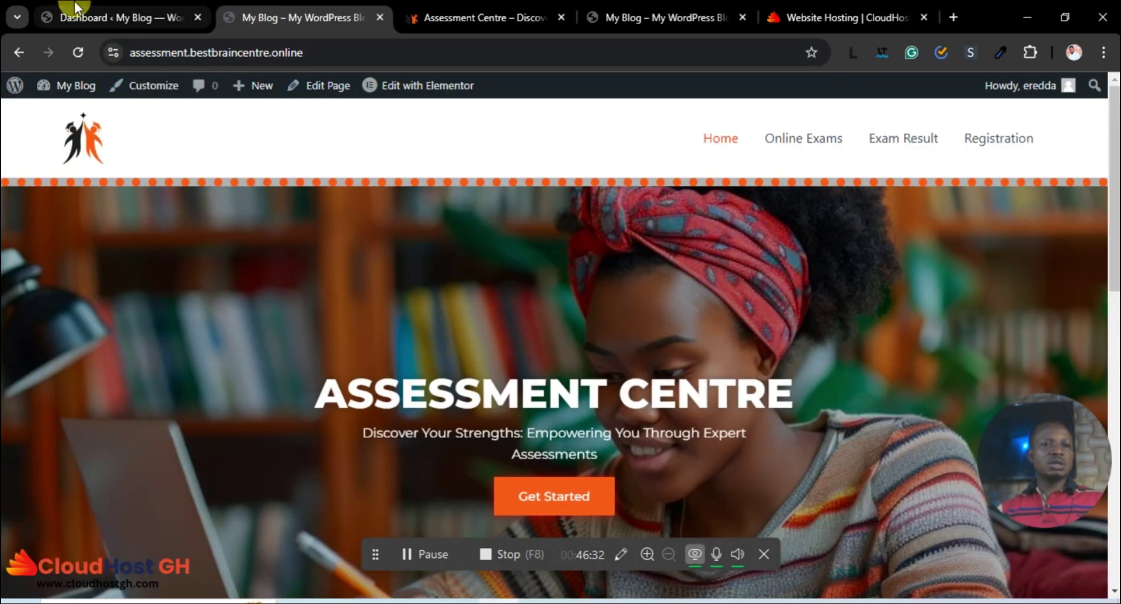
left_click(75, 8)
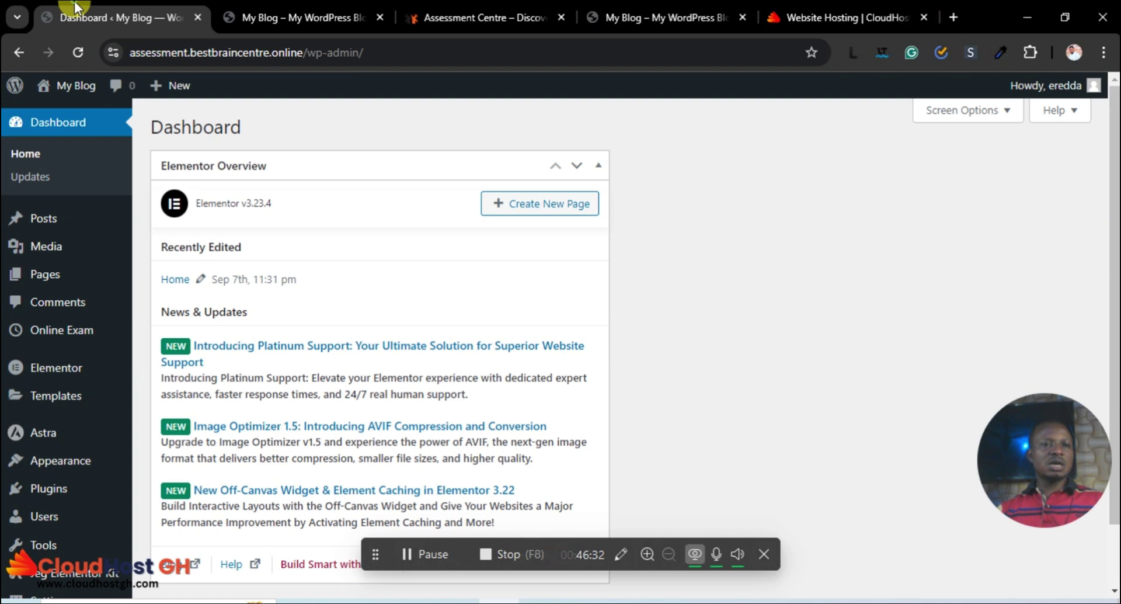
Open the site's General Settings page from the dashboard.
scroll(108, 455, "down", 2)
mouse_move(113, 452)
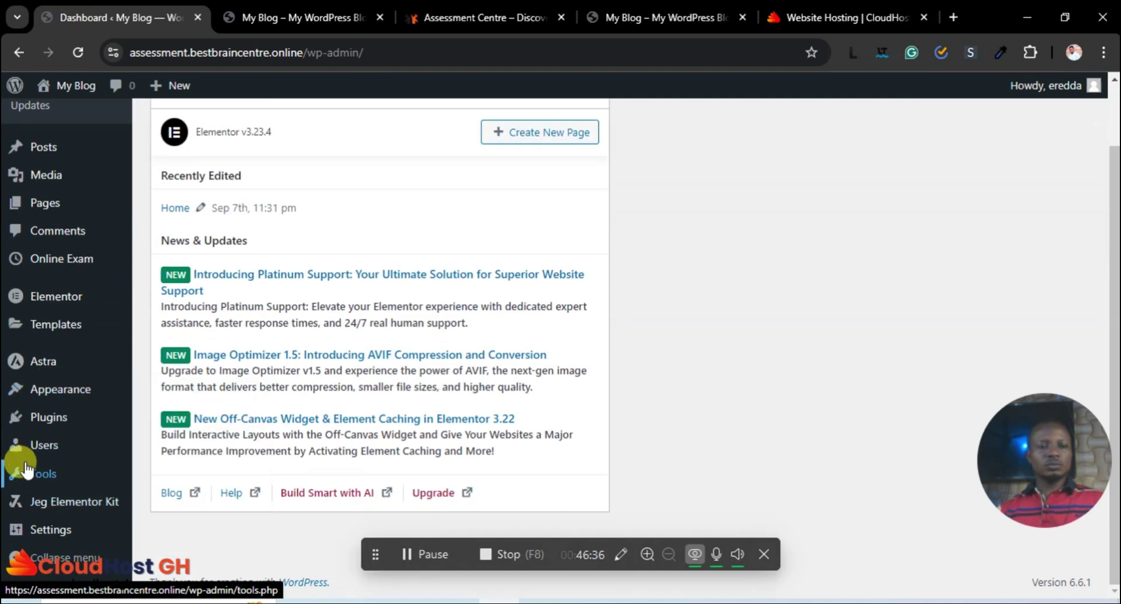
mouse_move(54, 532)
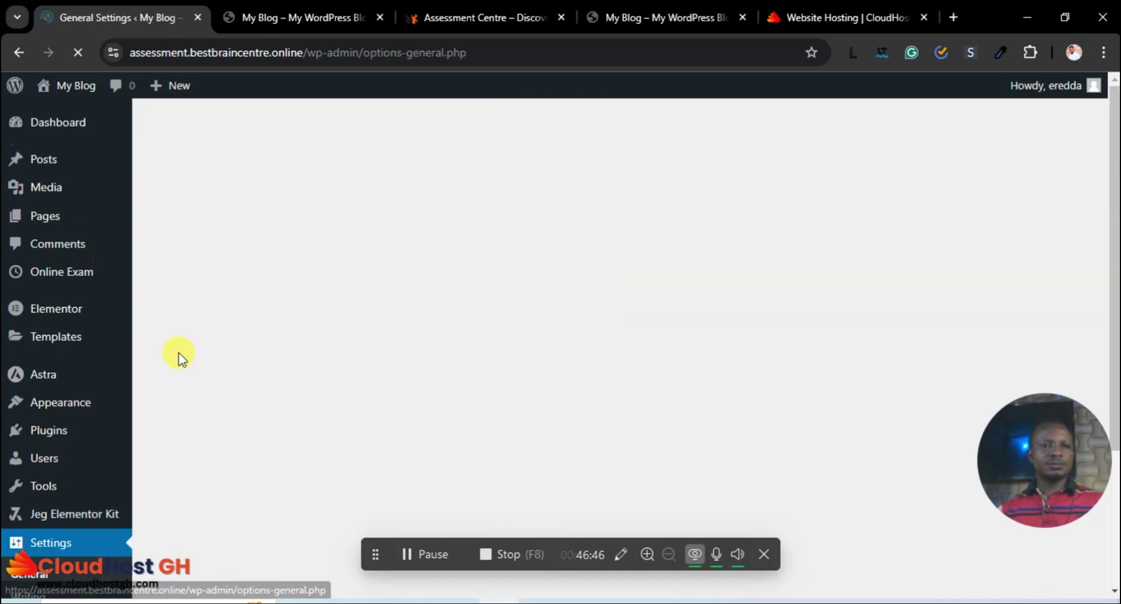
Change the Site Title to "Assessment Centre".
left_click_drag(429, 176, 279, 189)
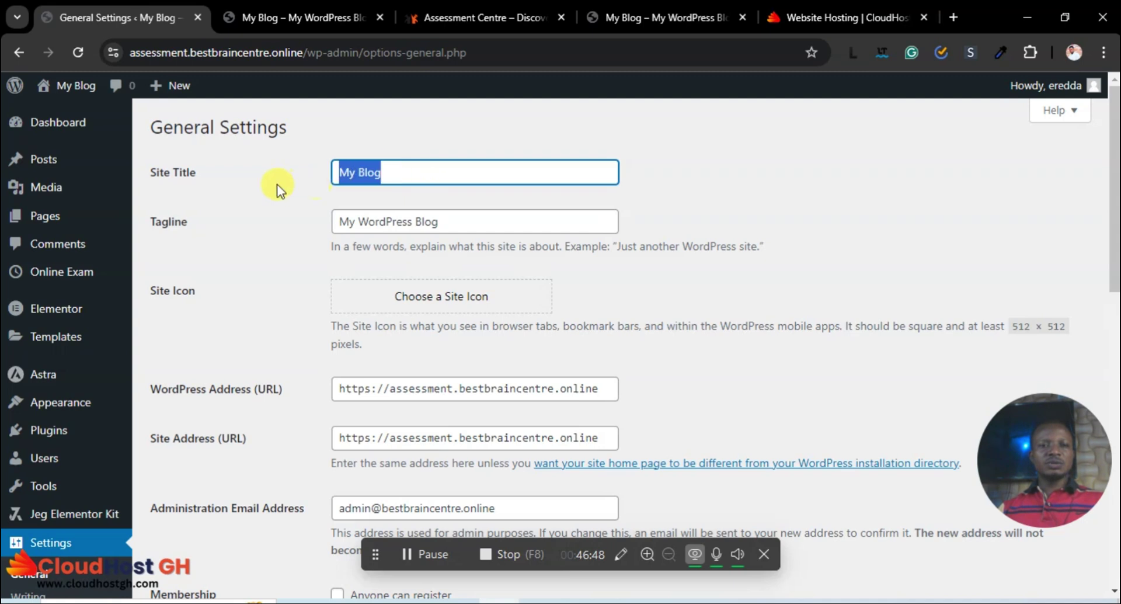
type("A")
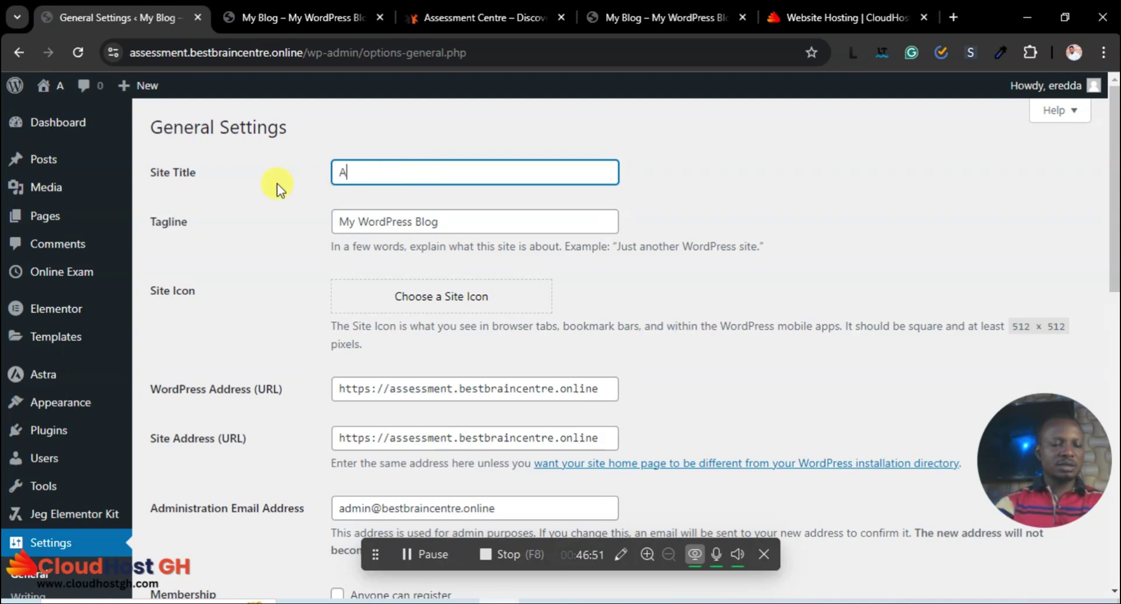
type("ssess")
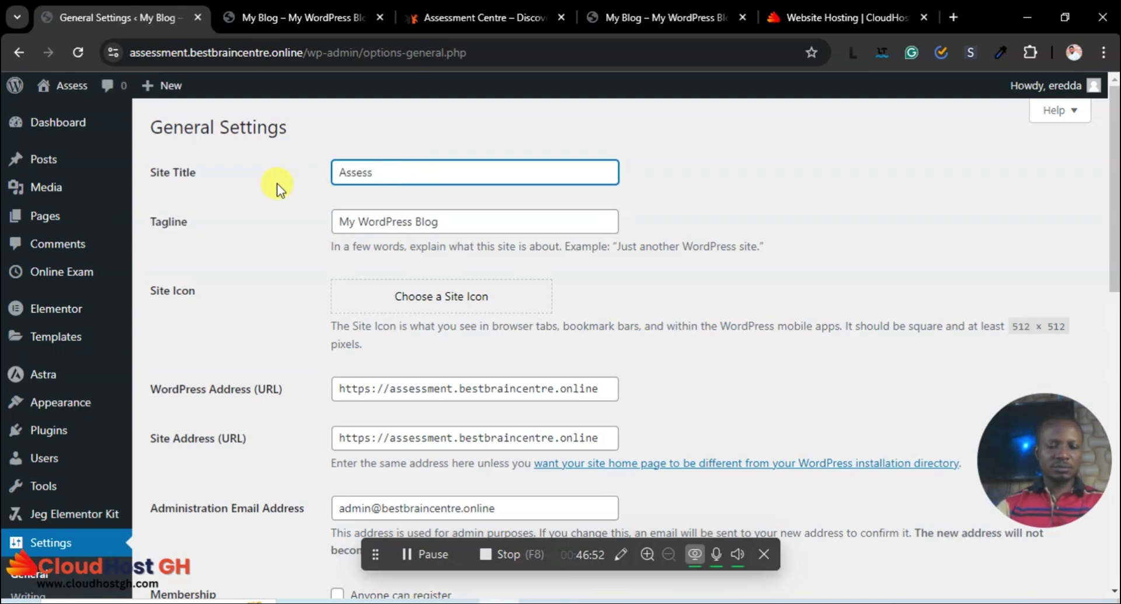
type("ment ")
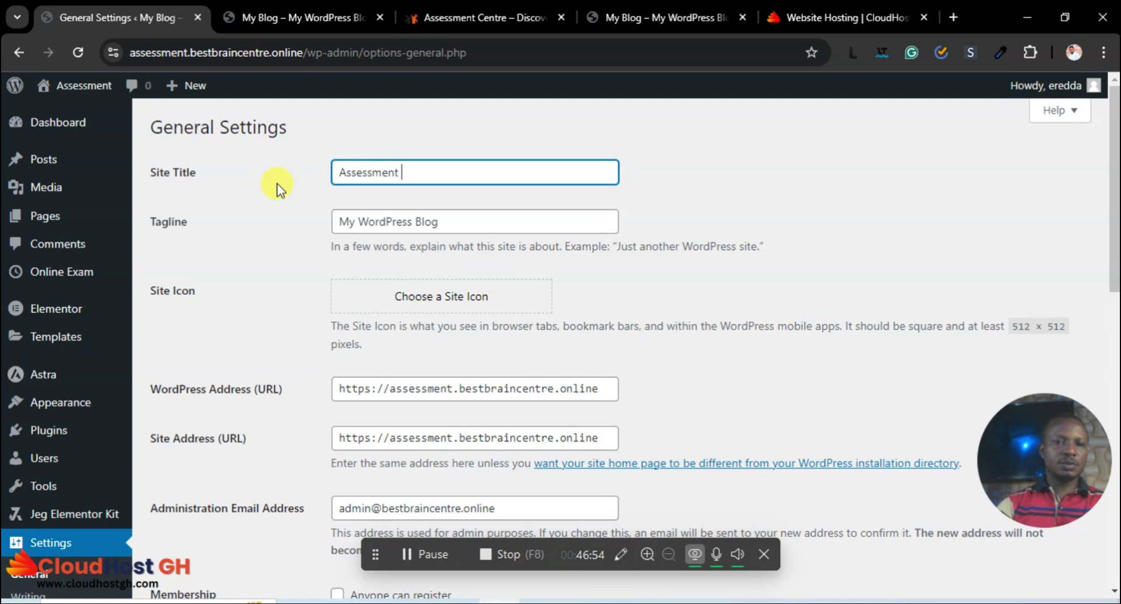
type("Centre")
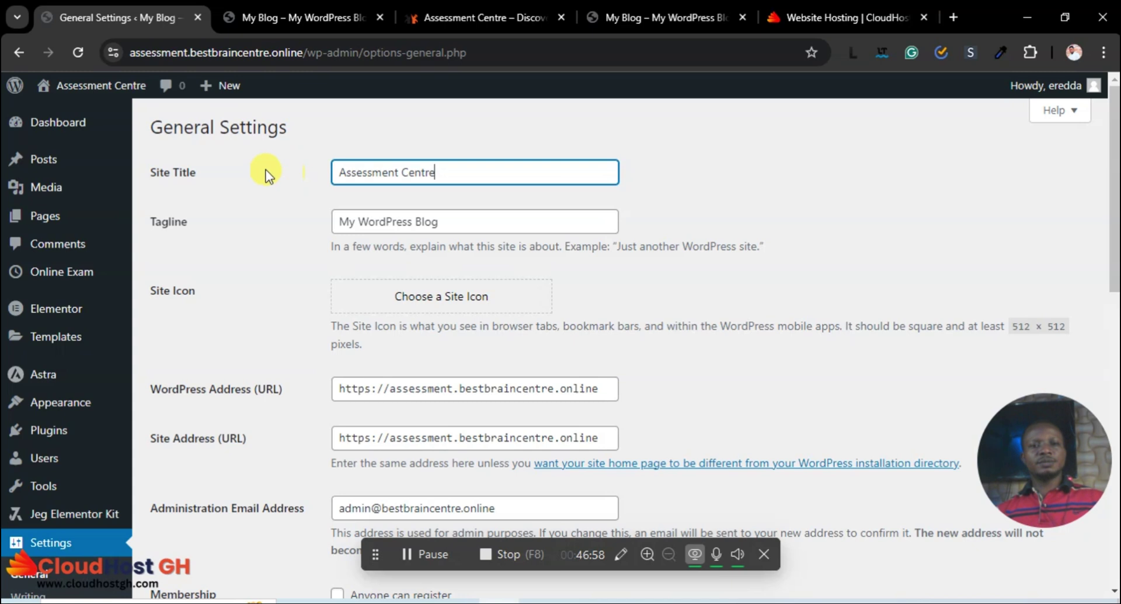
Clear the site's Tagline so it is left empty and save the General Settings.
key("Tab")
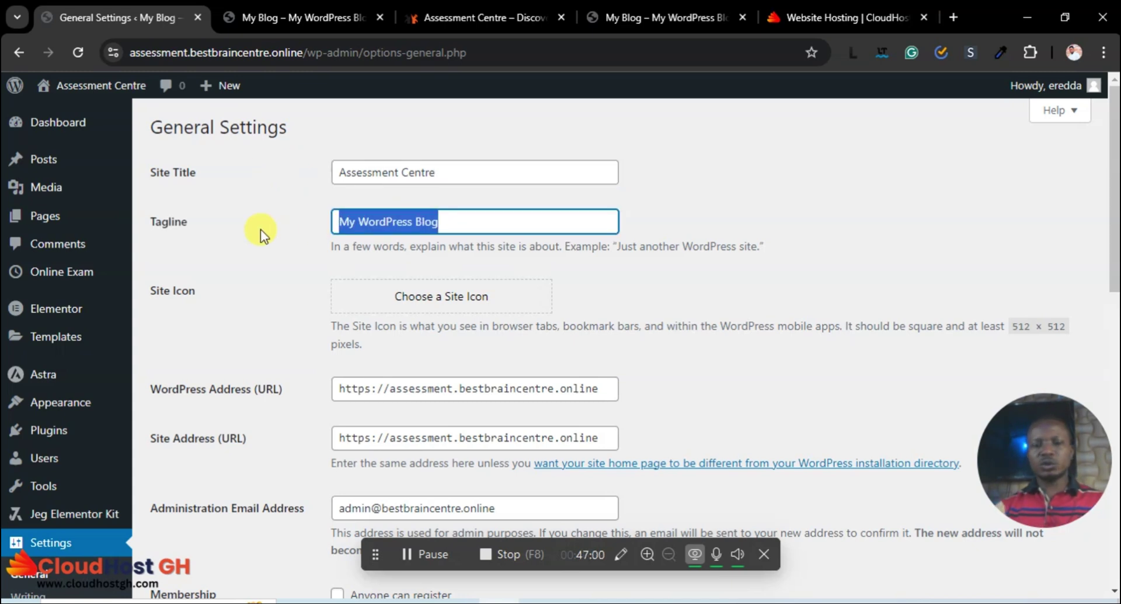
key("BackSpace")
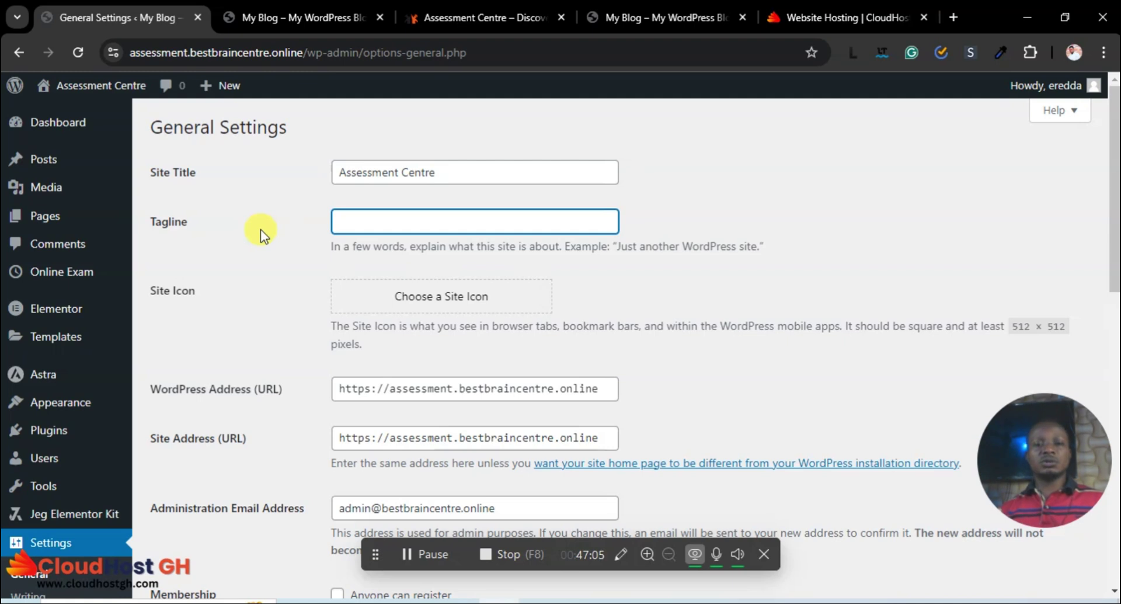
left_click(355, 220)
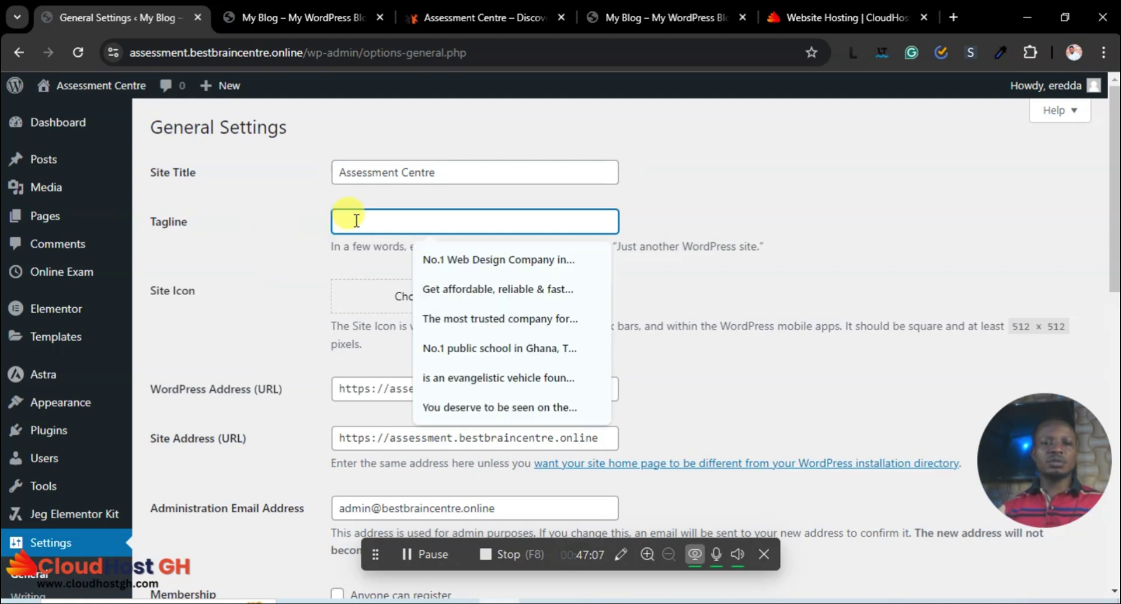
left_click(782, 197)
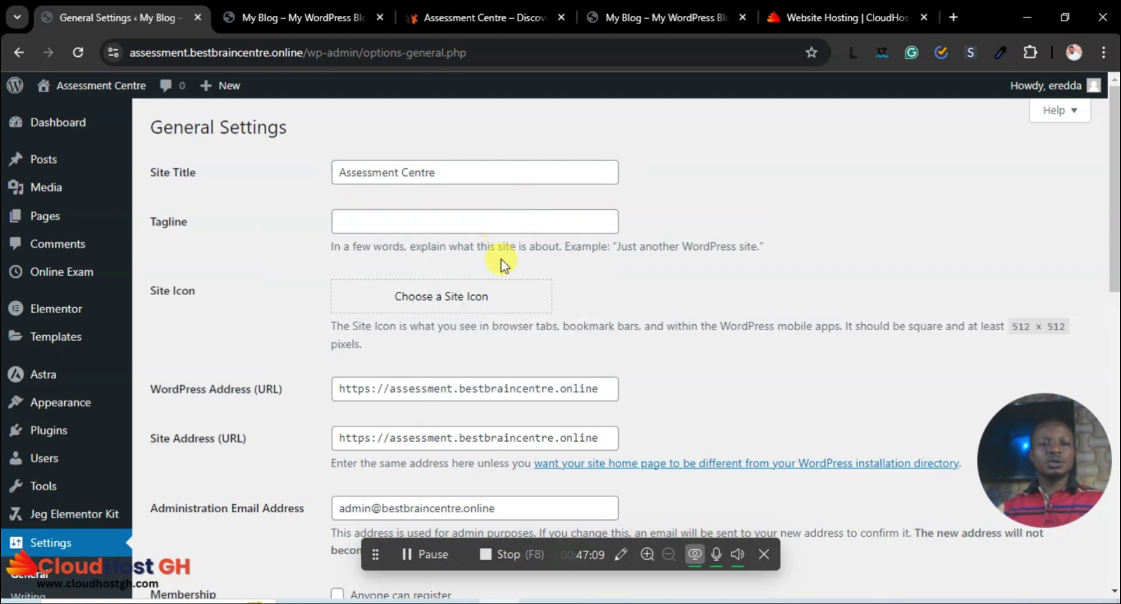
scroll(355, 443, "down", 12)
left_click(196, 512)
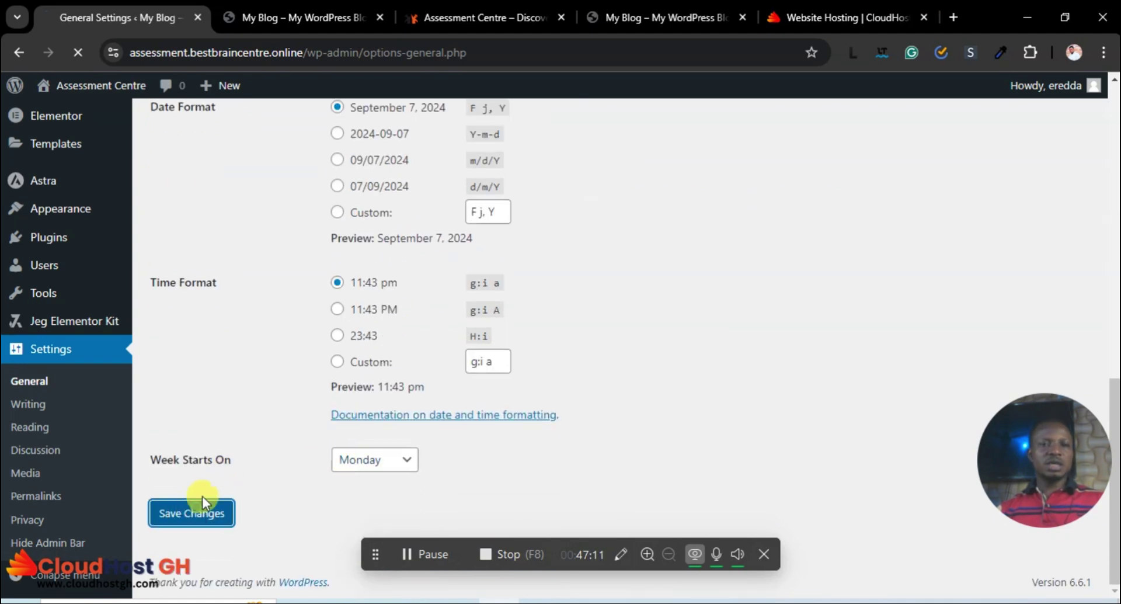
Reload the live assessment home page and review it from the header down to the footer.
left_click(304, 17)
left_click(80, 52)
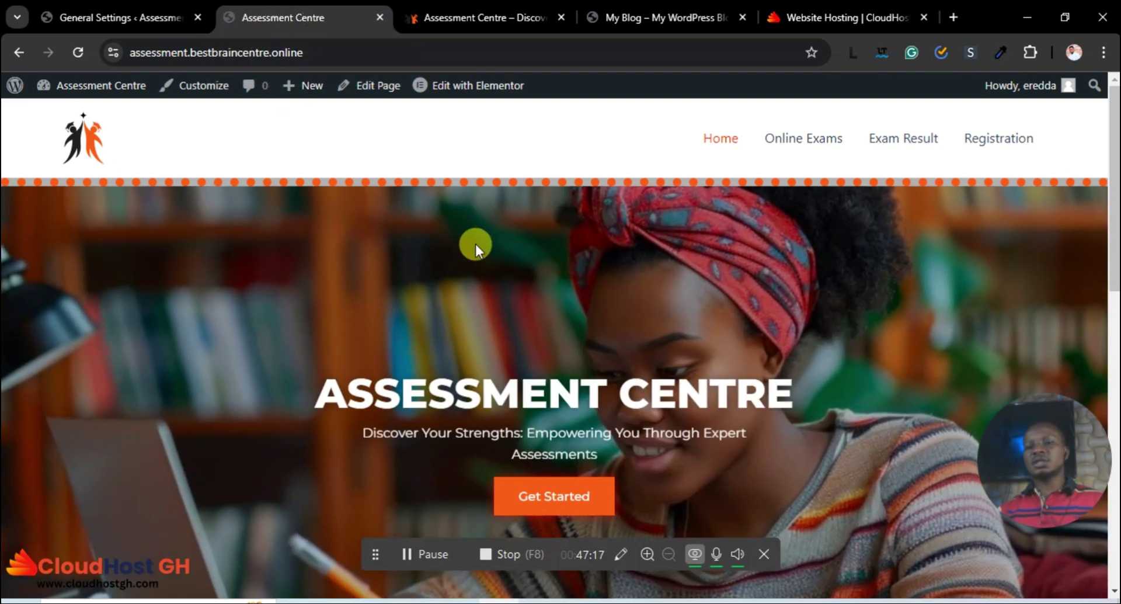
scroll(476, 245, "down", 9)
scroll(477, 247, "down", 3)
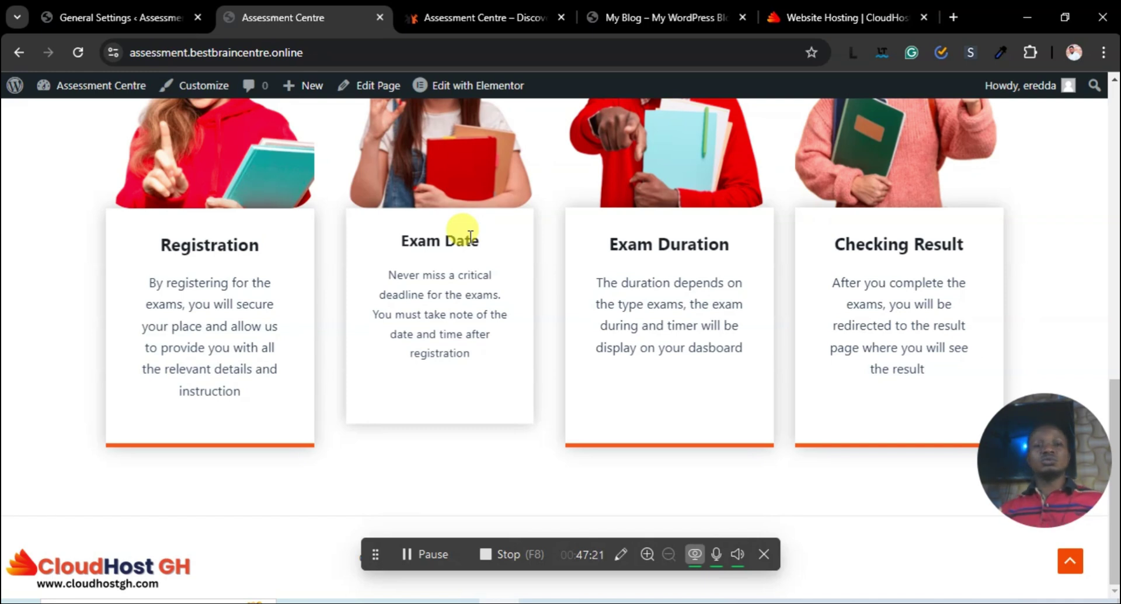
Compare the new assessment home page with the finished bestbraincentre.online home page, including hero section and exam information cards.
left_click(467, 16)
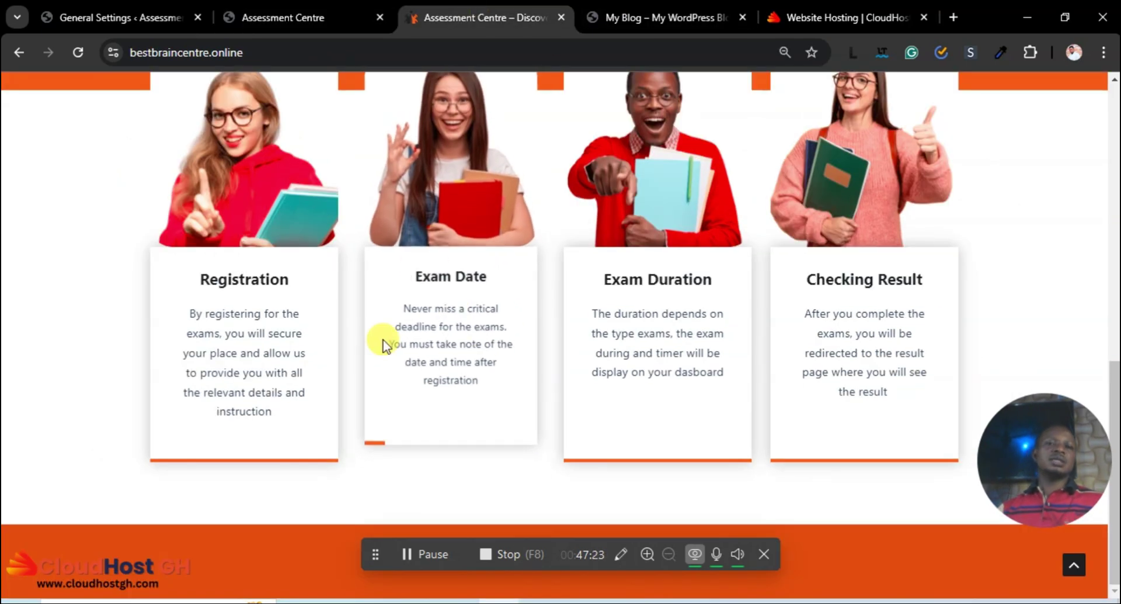
scroll(551, 367, "up", 10)
left_click(299, 13)
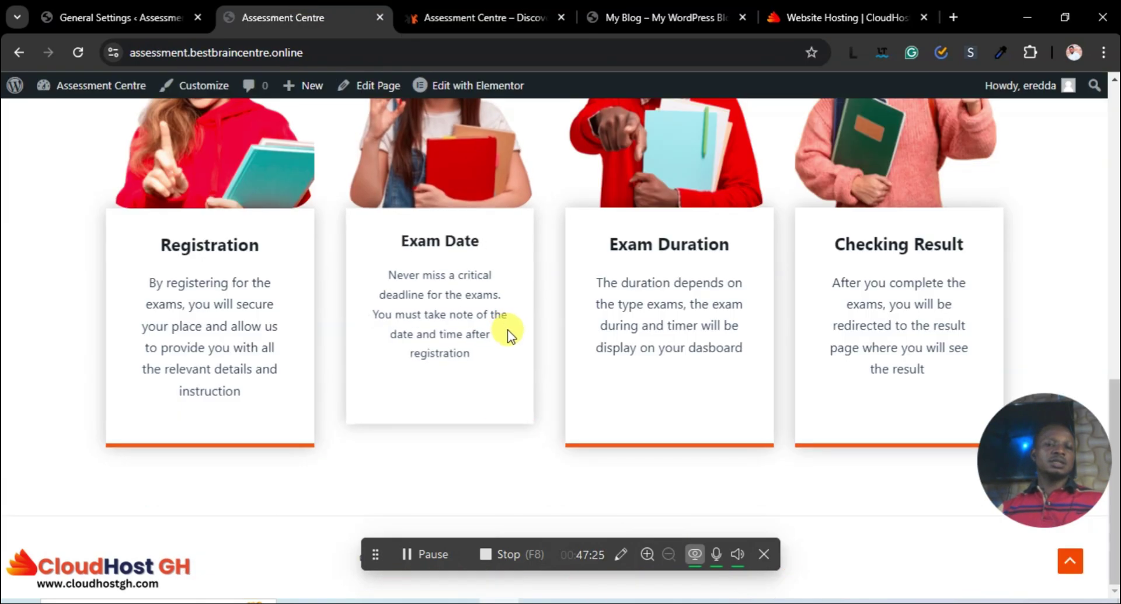
scroll(499, 329, "up", 12)
scroll(492, 330, "down", 4)
scroll(491, 329, "up", 4)
left_click(441, 11)
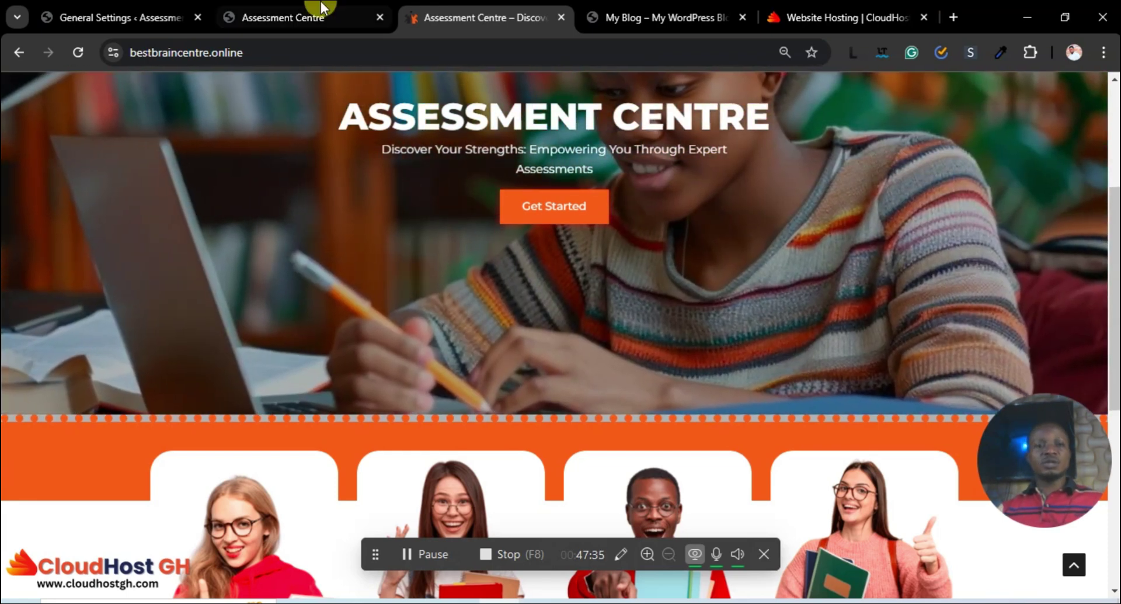
scroll(303, 170, "up", 4)
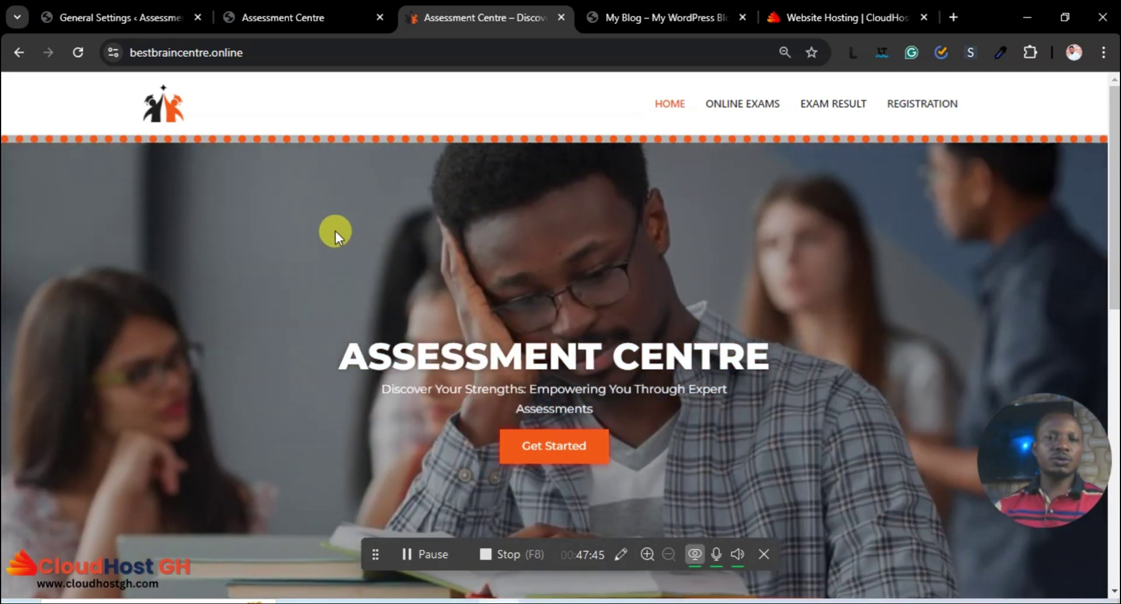
Close the new assessment home page, My Blog and General Settings tabs, and move the CloudHost tab to the first place.
left_click(348, 9)
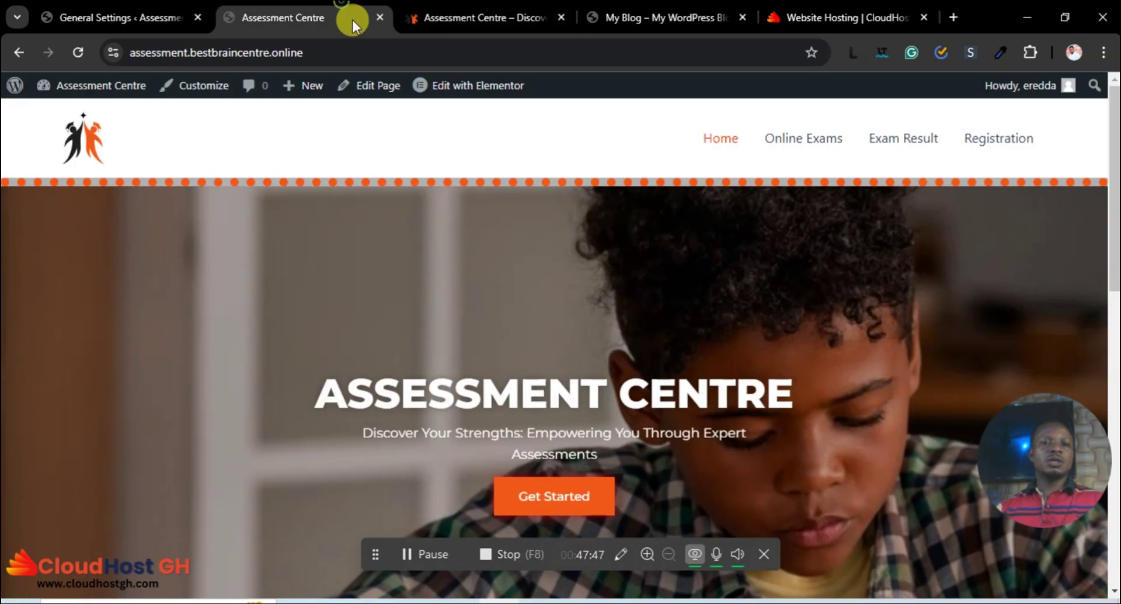
left_click(379, 18)
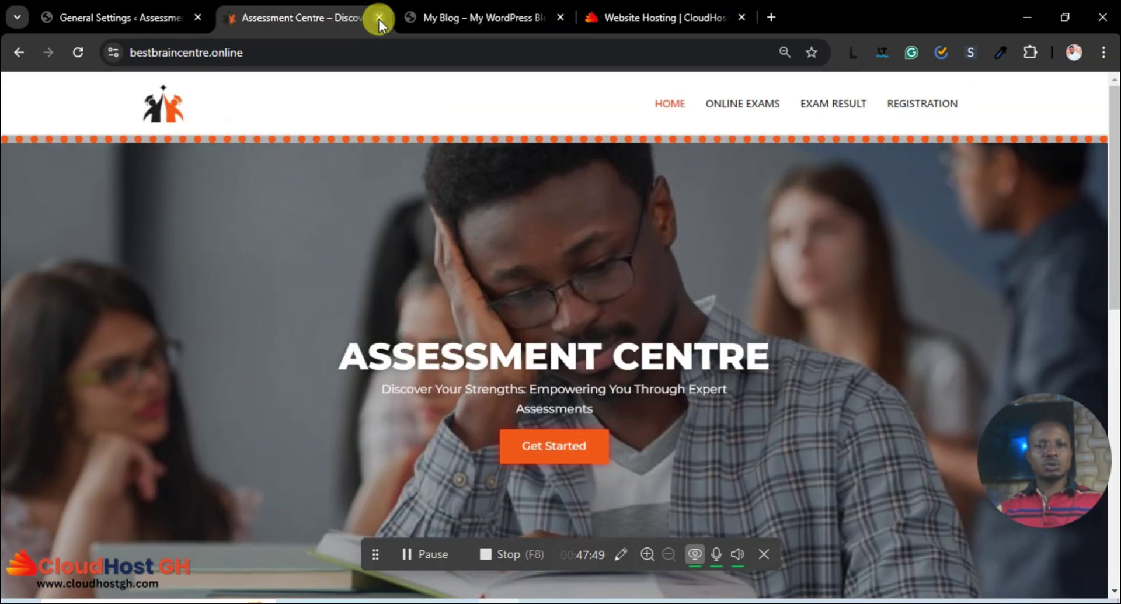
left_click(559, 20)
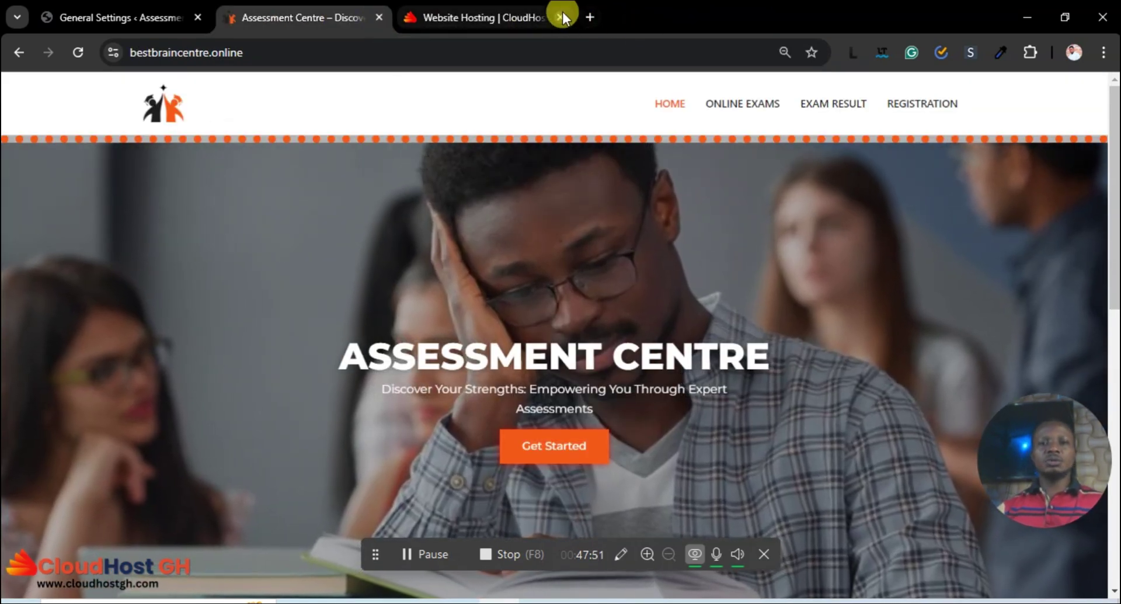
left_click(561, 11)
left_click_drag(476, 13, 160, 20)
left_click(293, 15)
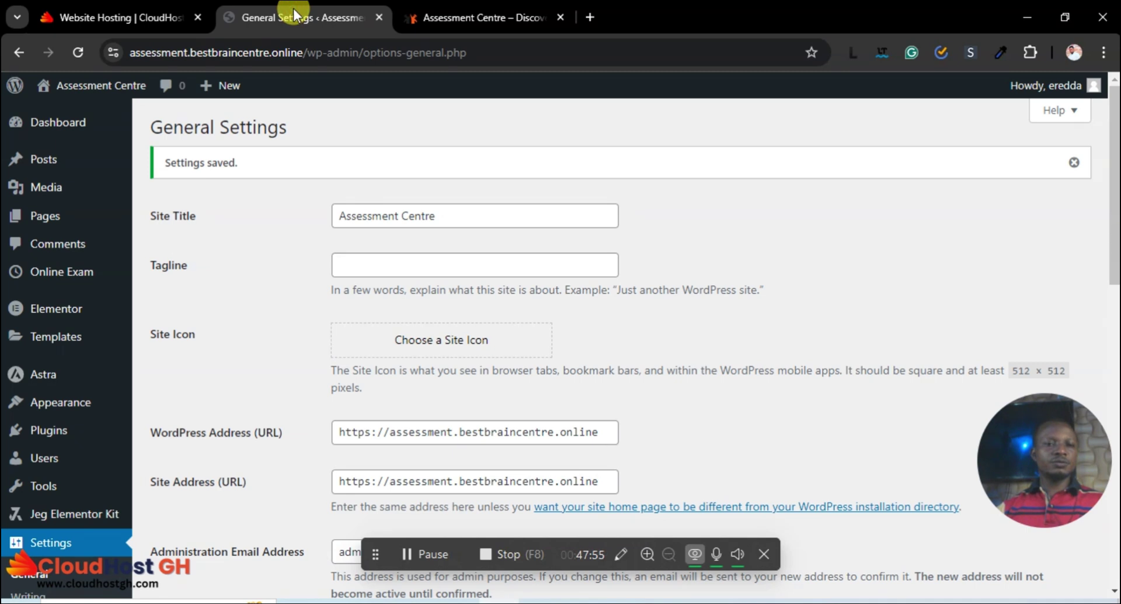
left_click(379, 18)
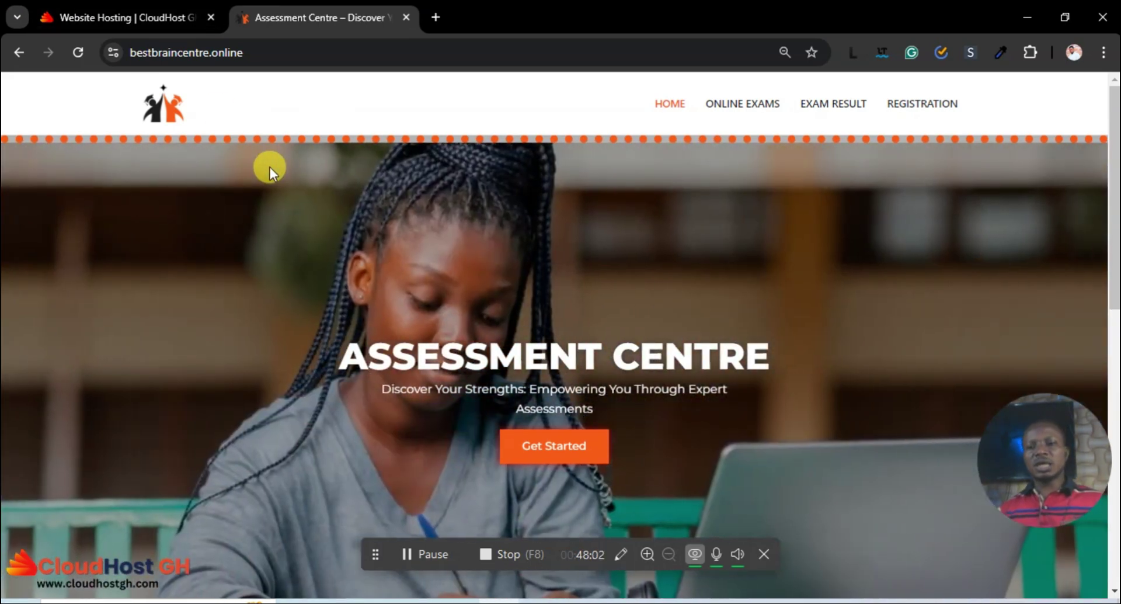
Go to the CloudHost website, enter its client area and open the WordPress Hosting - Turbo WP service for eredda.com.
left_click(164, 17)
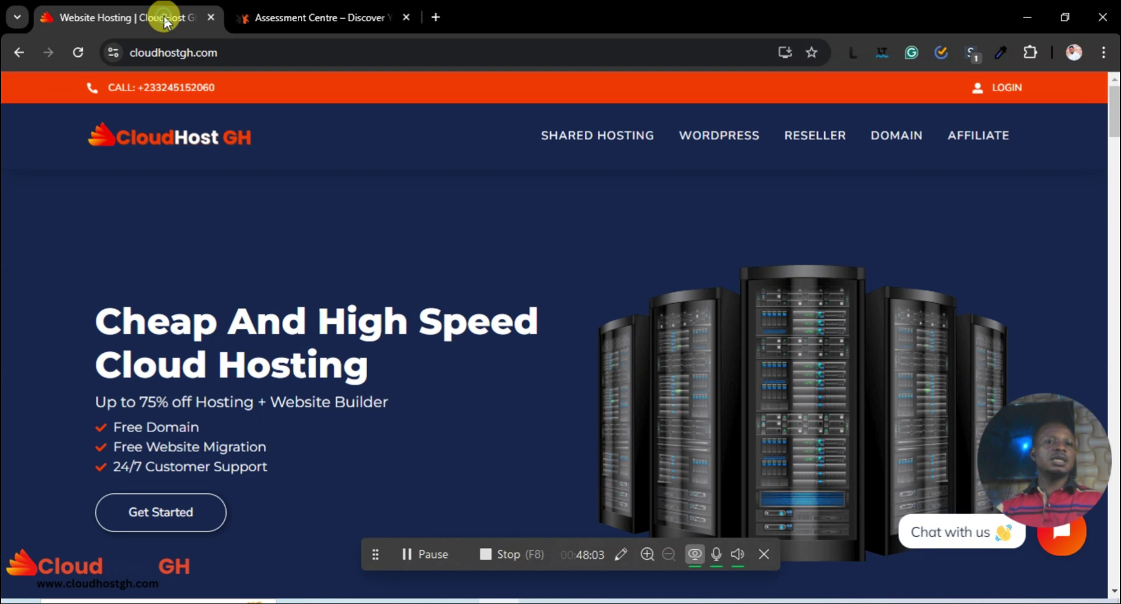
left_click(1002, 86)
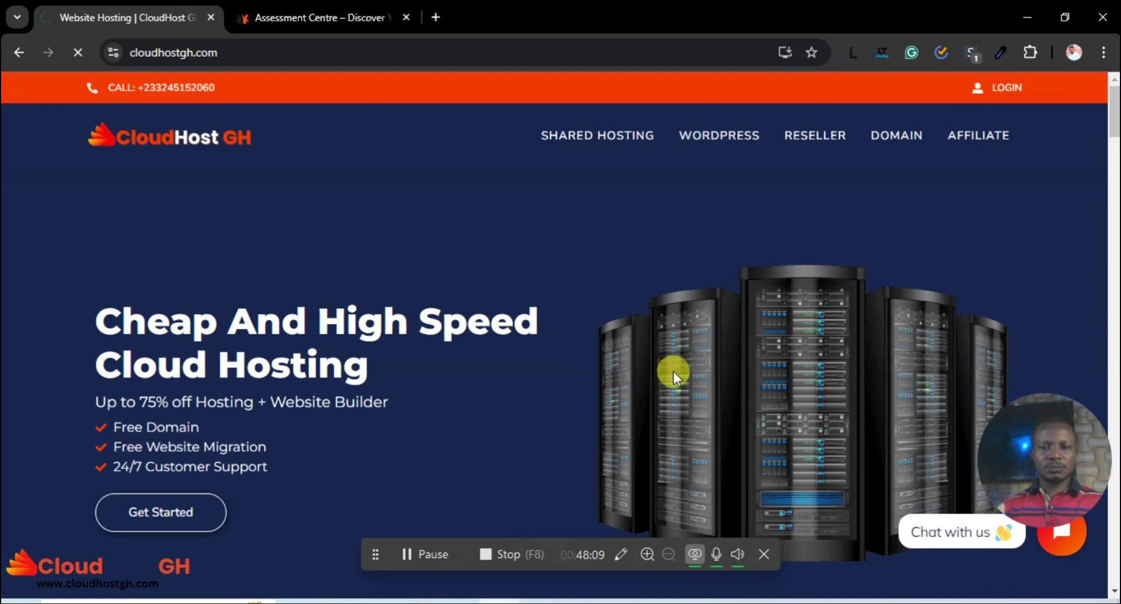
left_click_drag(551, 542, 216, 558)
scroll(853, 301, "down", 3)
scroll(701, 401, "down", 1)
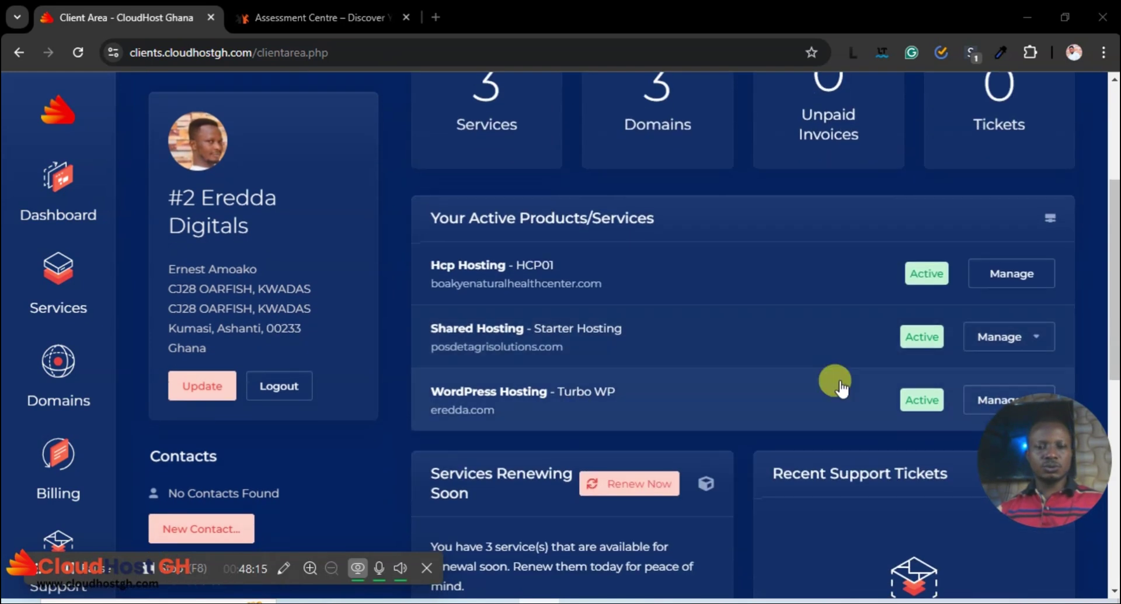
left_click(569, 390)
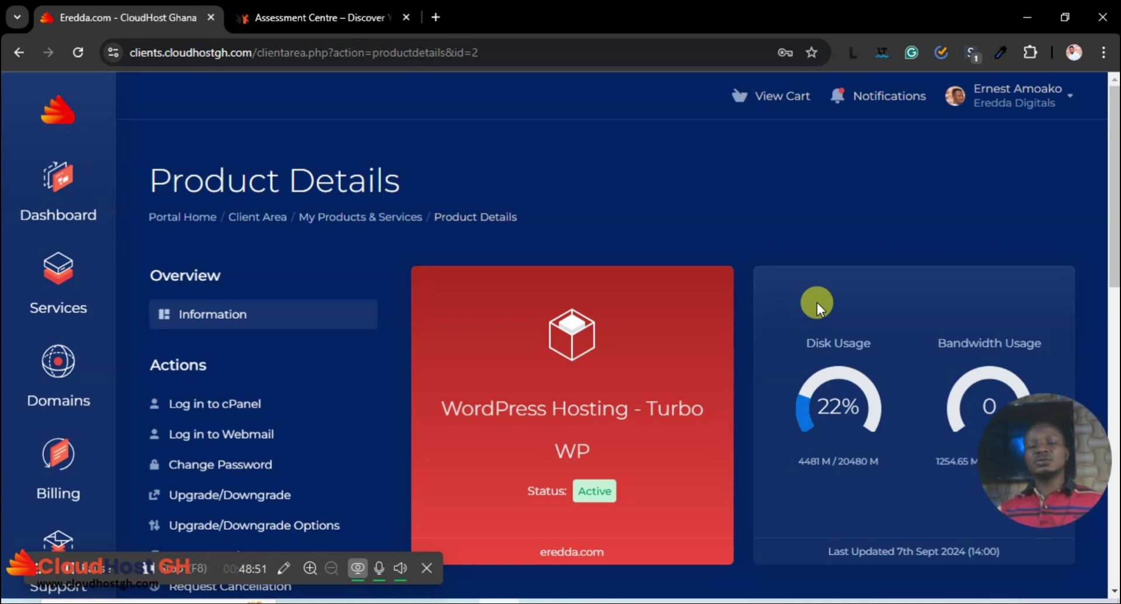
Log in to cPanel from the hosting service and open WordPress Manager by Softaculous.
scroll(806, 309, "down", 1)
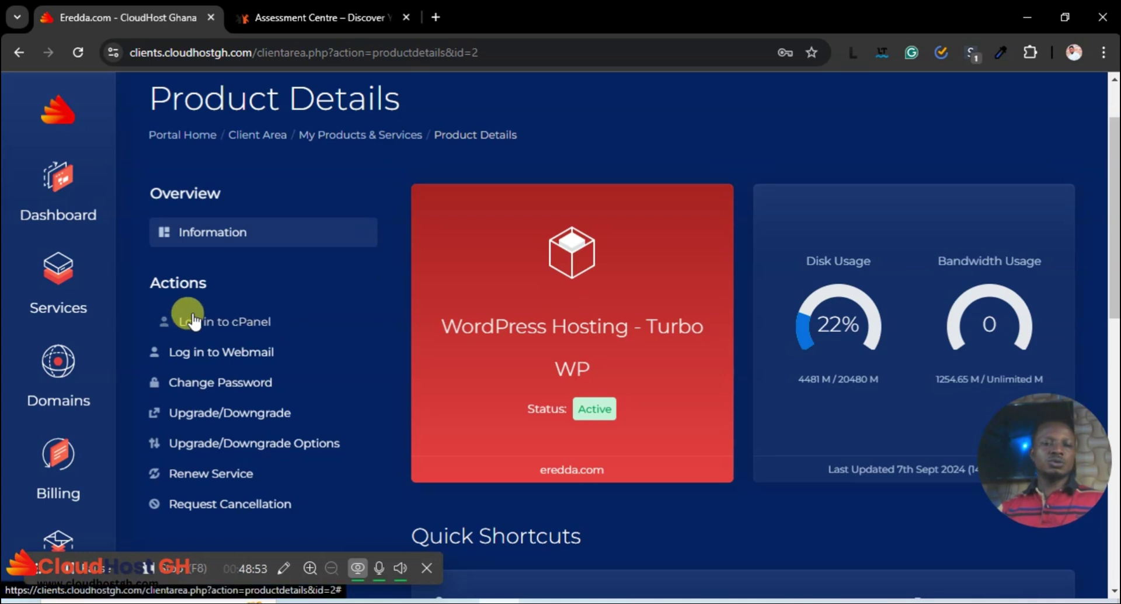
left_click(193, 321)
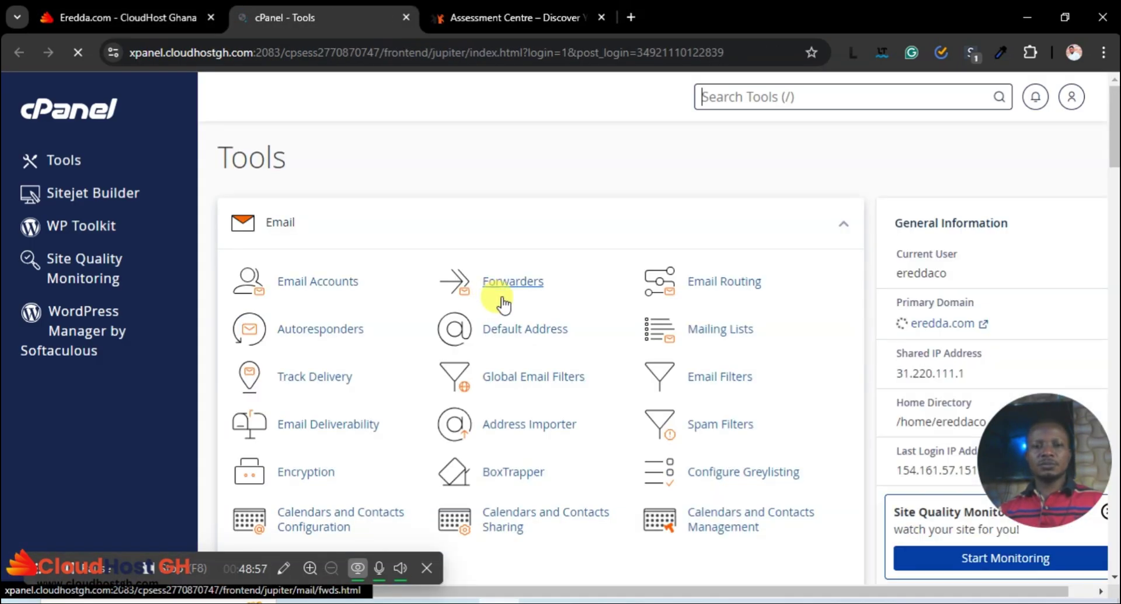
scroll(629, 321, "down", 10)
scroll(631, 321, "down", 20)
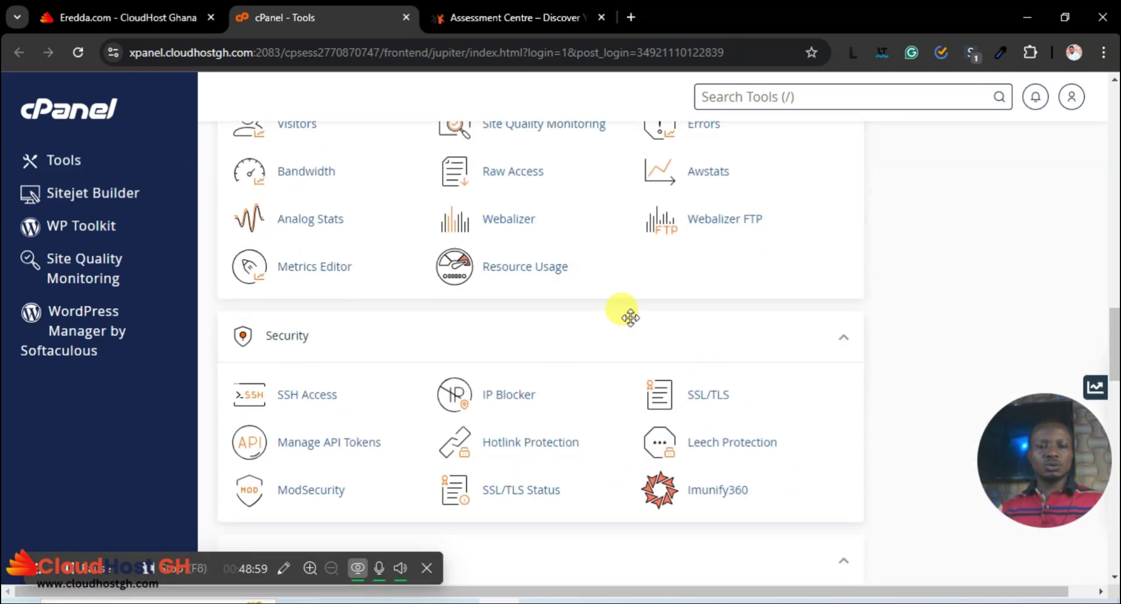
left_click(542, 384)
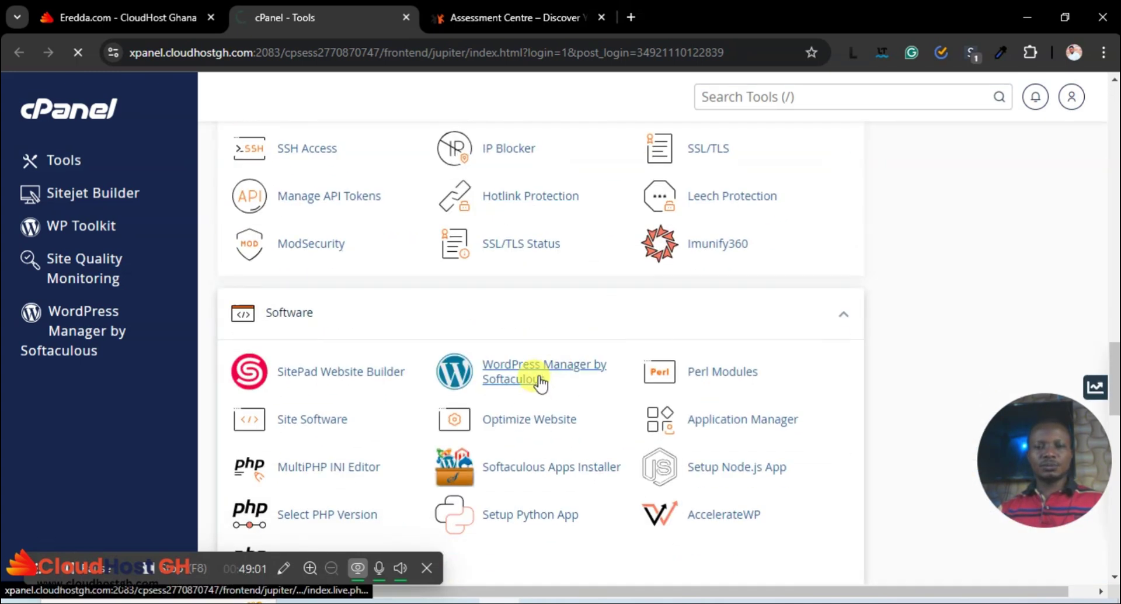
Find bestbraincentre.online among the WordPress installations and log in to its dashboard.
scroll(718, 367, "down", 14)
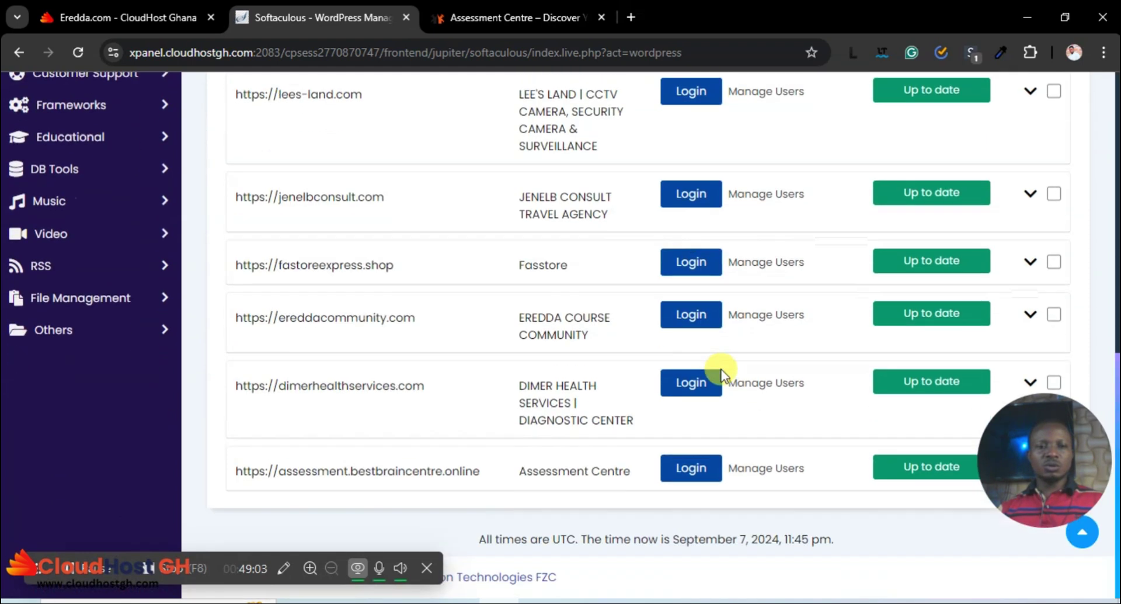
scroll(643, 387, "up", 5)
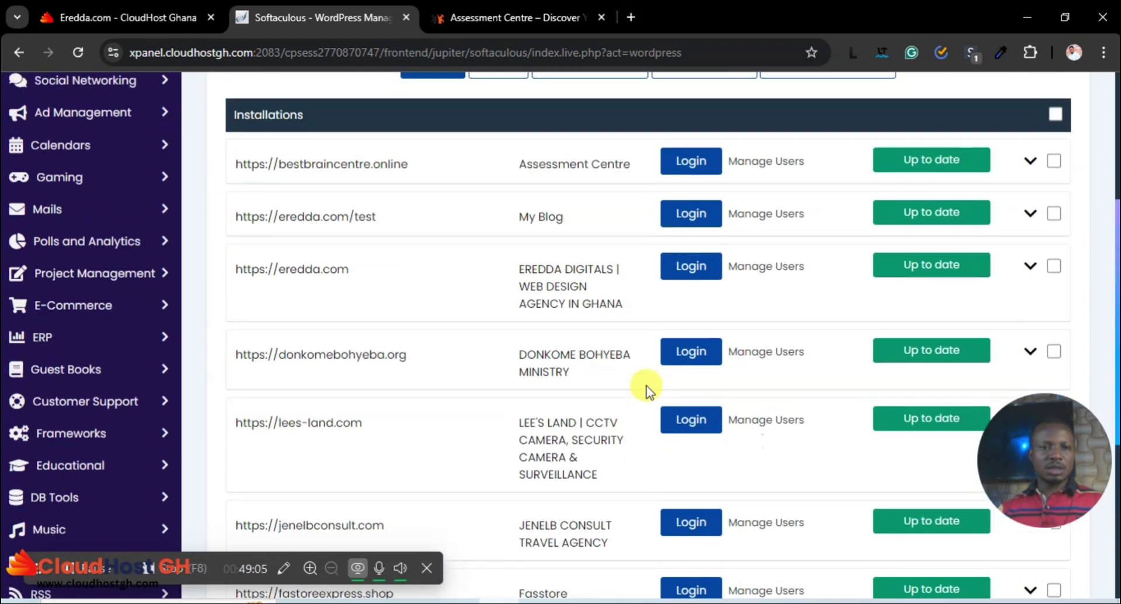
left_click(689, 162)
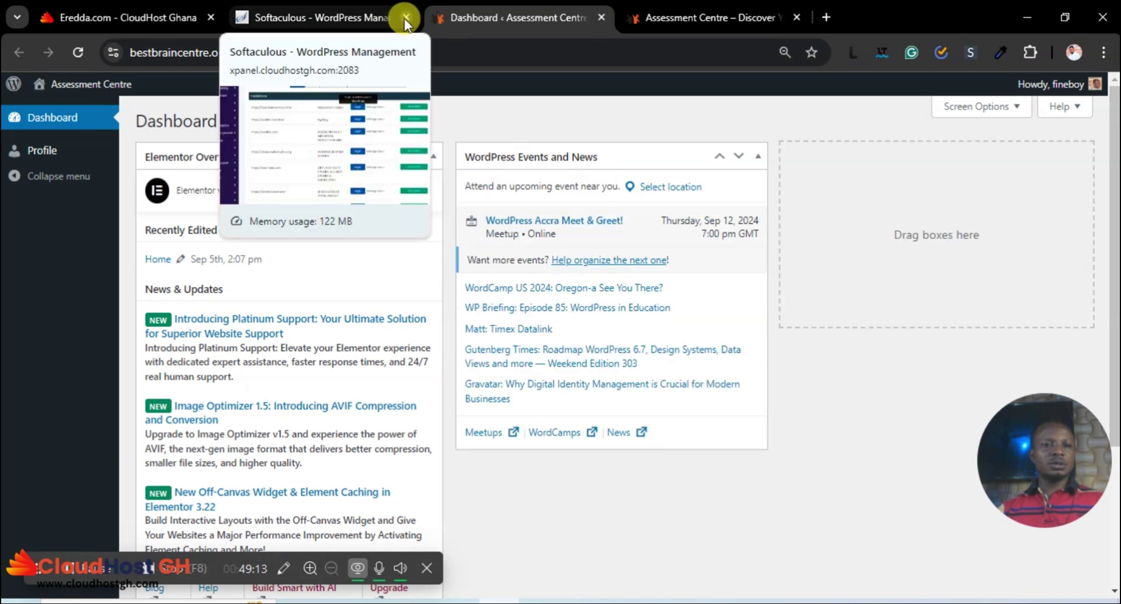
Log out of the current bestbraincentre.online account and log in to that site again from the Softaculous installations list.
left_click(1068, 84)
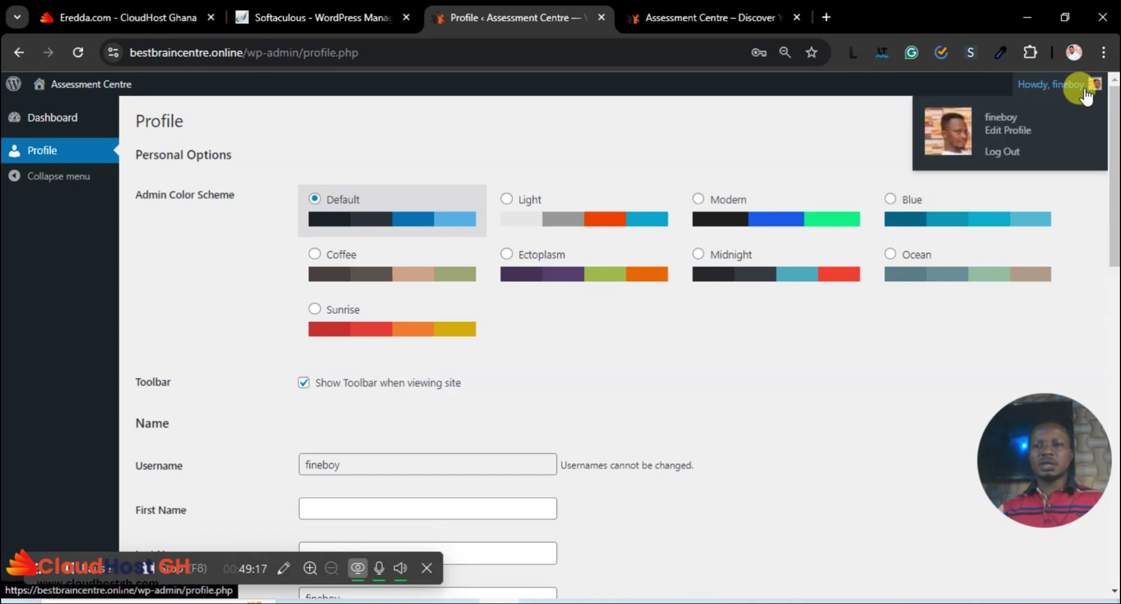
left_click(1001, 151)
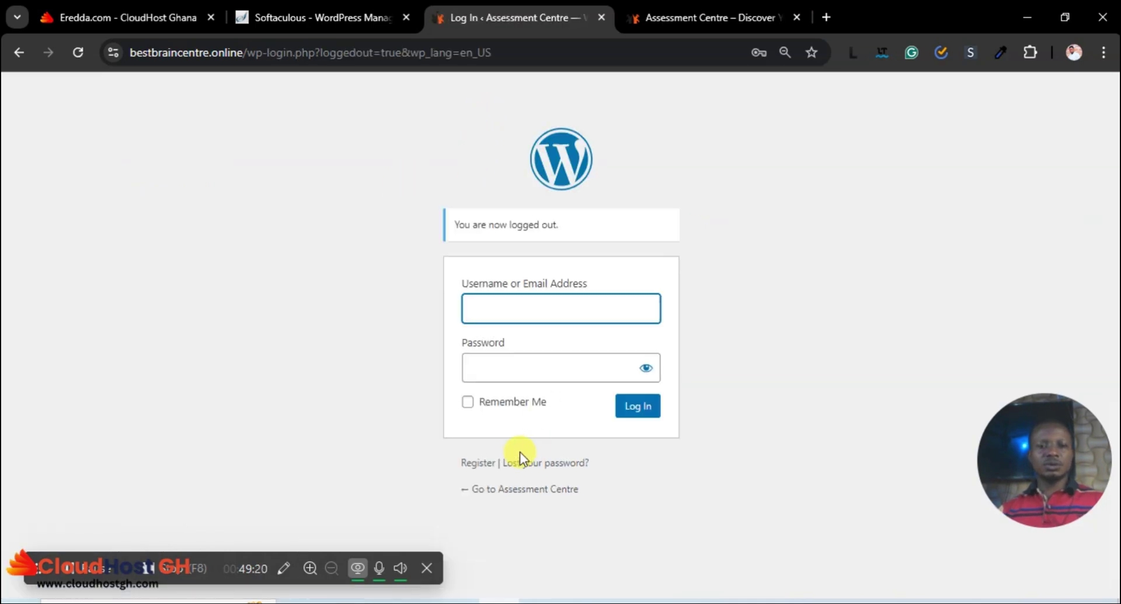
left_click(520, 489)
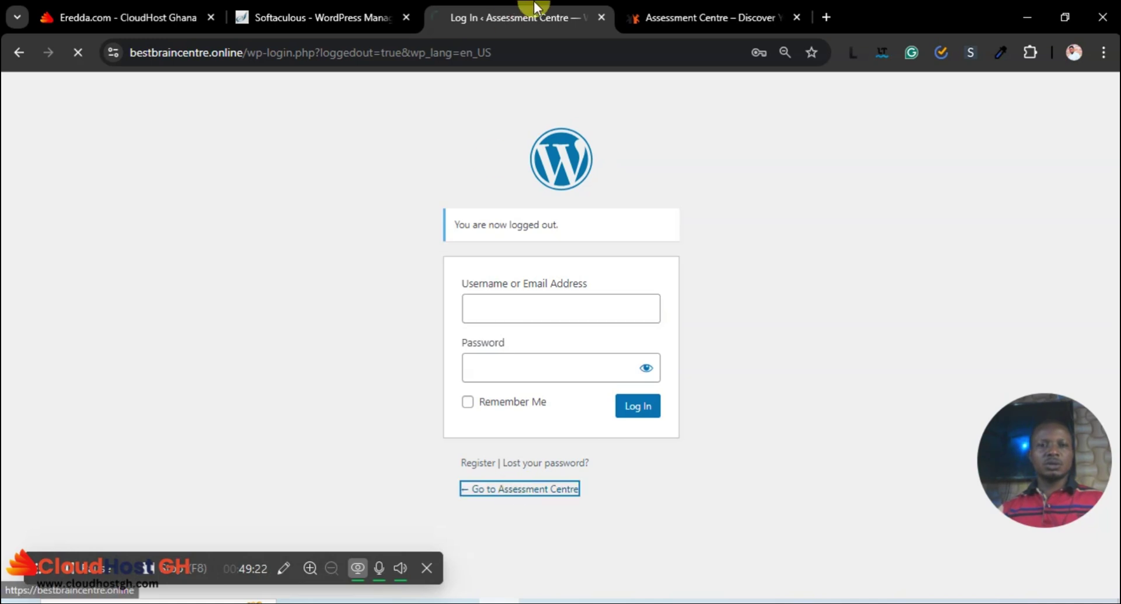
left_click(291, 8)
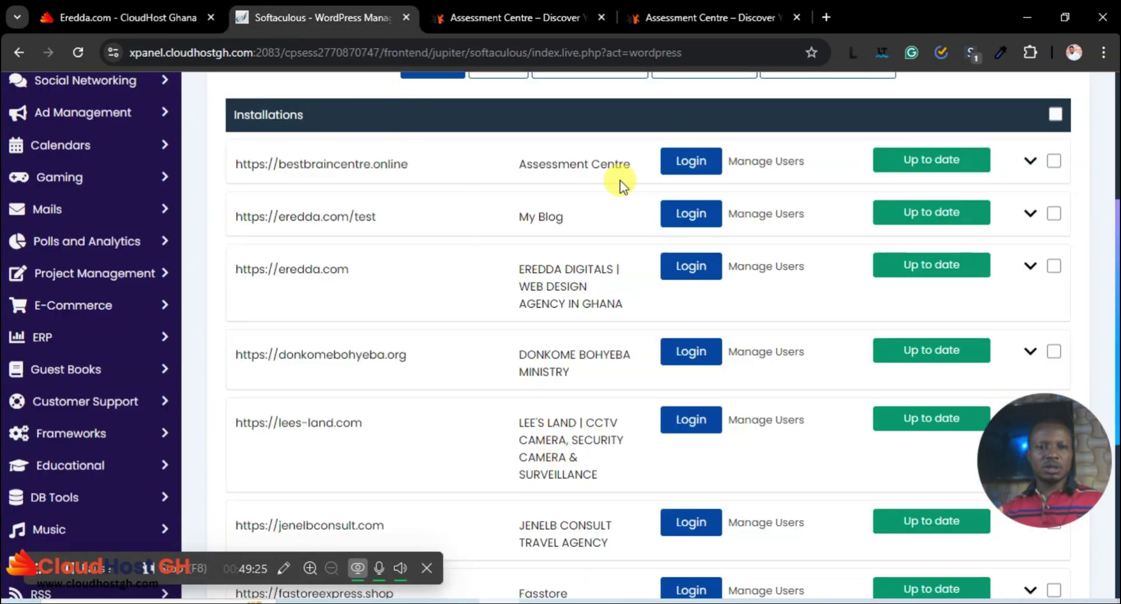
left_click(679, 167)
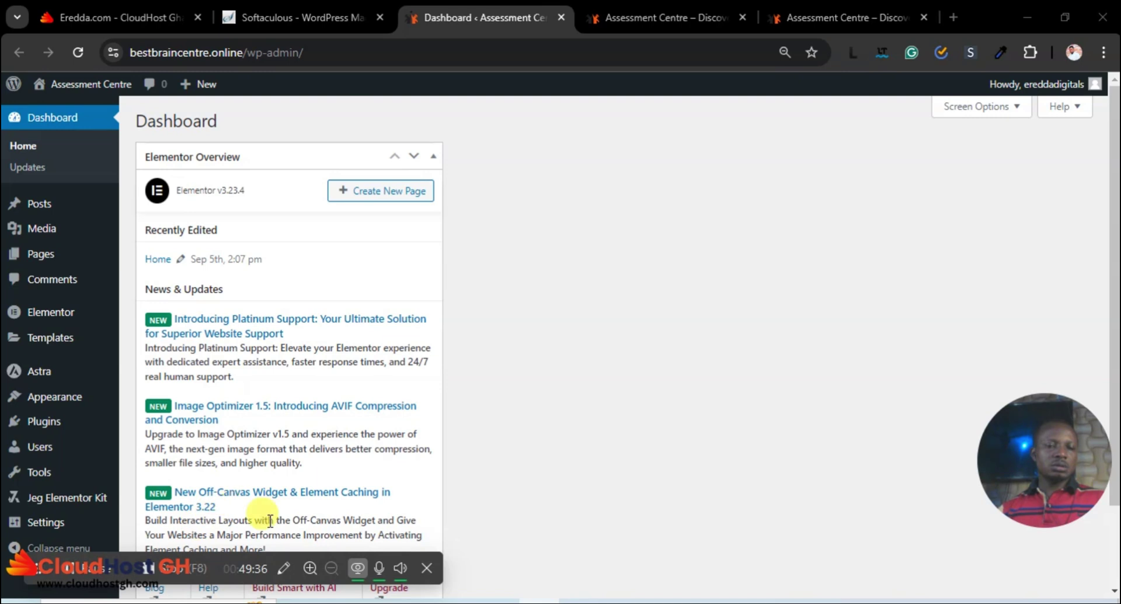
Open the site's installed plugins and activate the Online Exam Management plugin.
left_click_drag(217, 553, 888, 569)
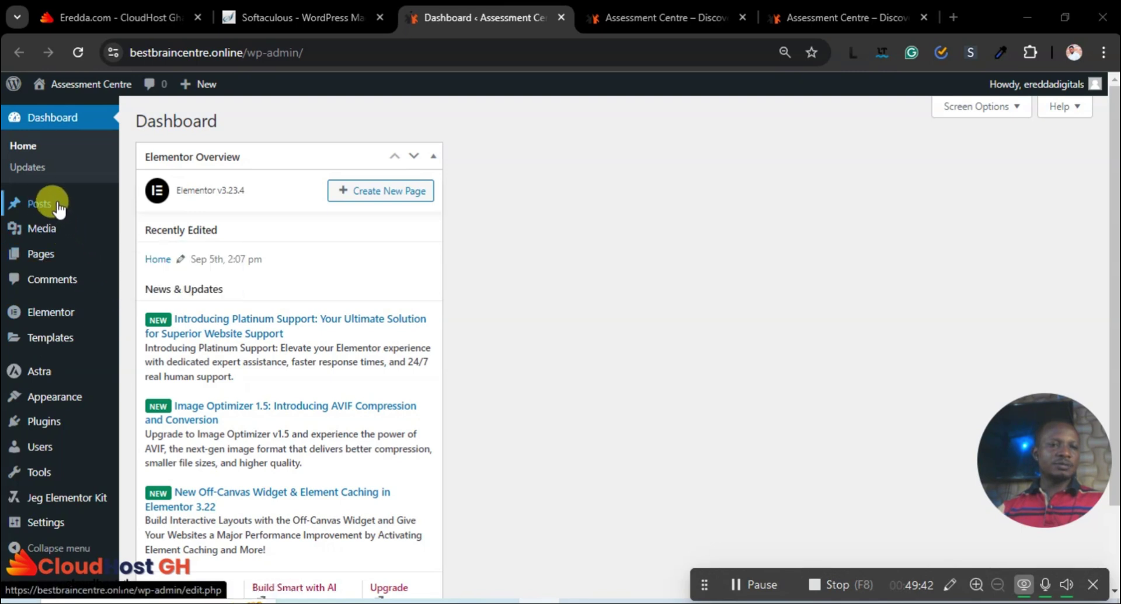
scroll(70, 345, "down", 3)
scroll(55, 295, "up", 3)
left_click(41, 120)
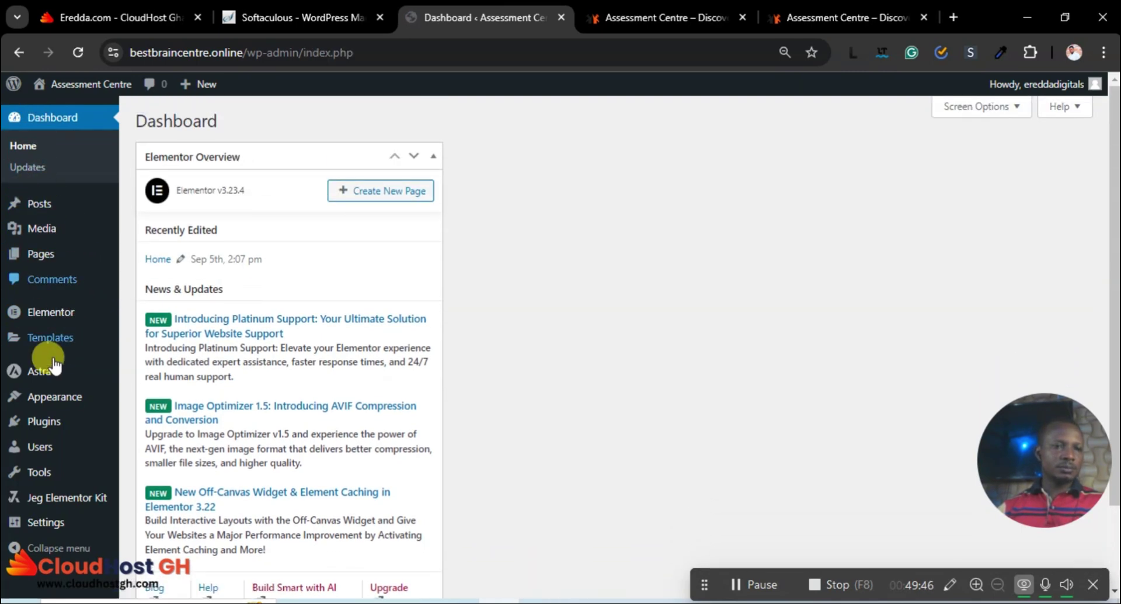
scroll(58, 374, "down", 2)
mouse_move(84, 415)
scroll(35, 429, "up", 2)
scroll(70, 446, "down", 2)
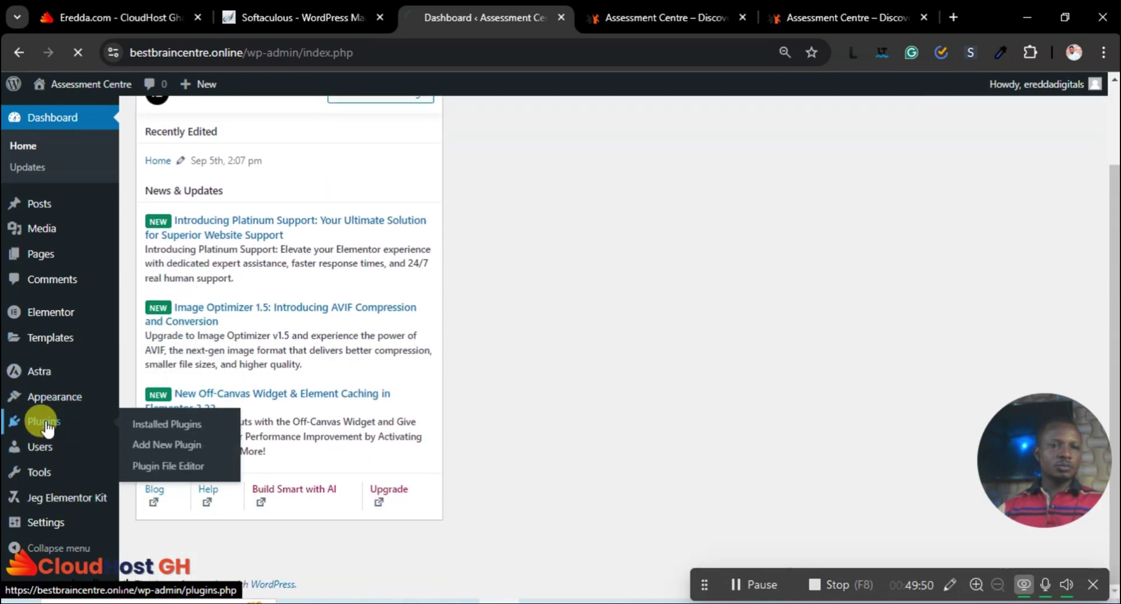
scroll(187, 454, "down", 3)
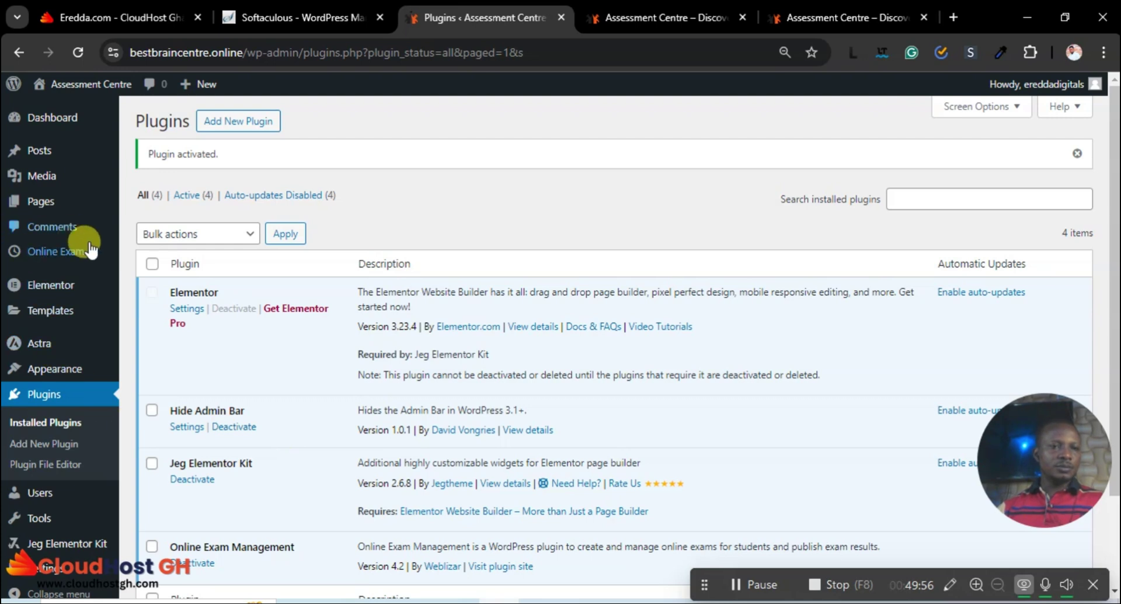
Open the Online Exam plugin's license page and activate the plugin with its license key.
left_click(61, 257)
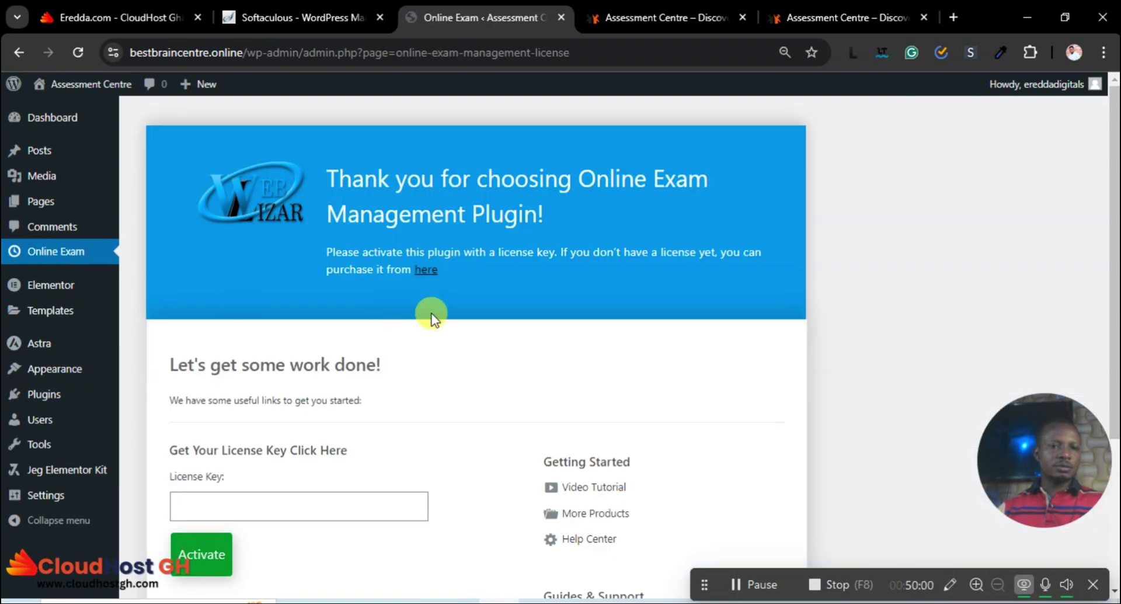
scroll(430, 318, "down", 4)
scroll(318, 295, "up", 3)
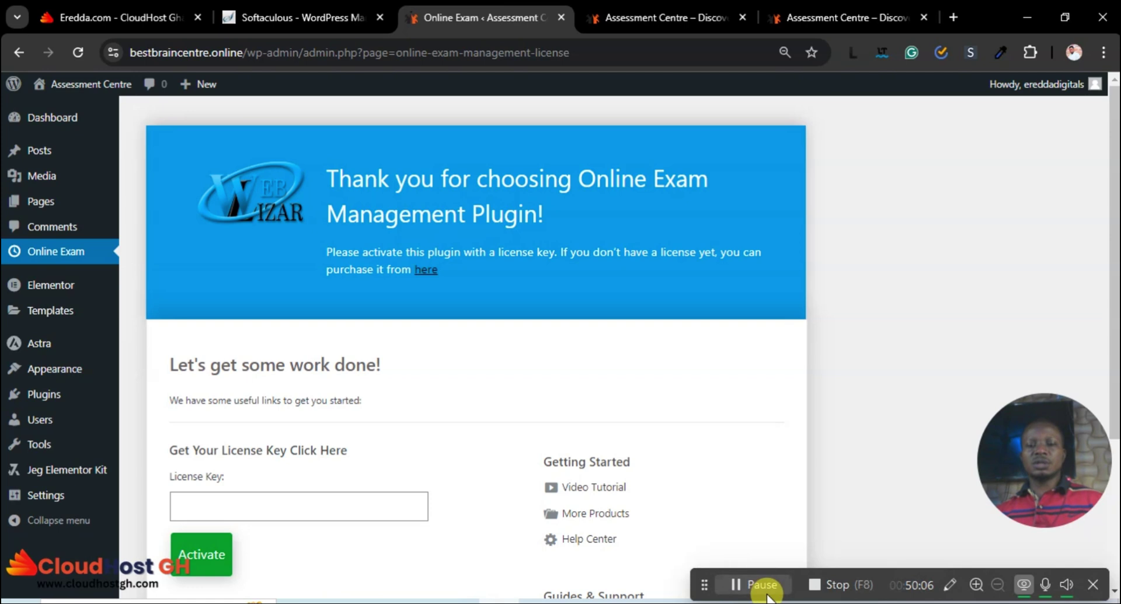
left_click(734, 583)
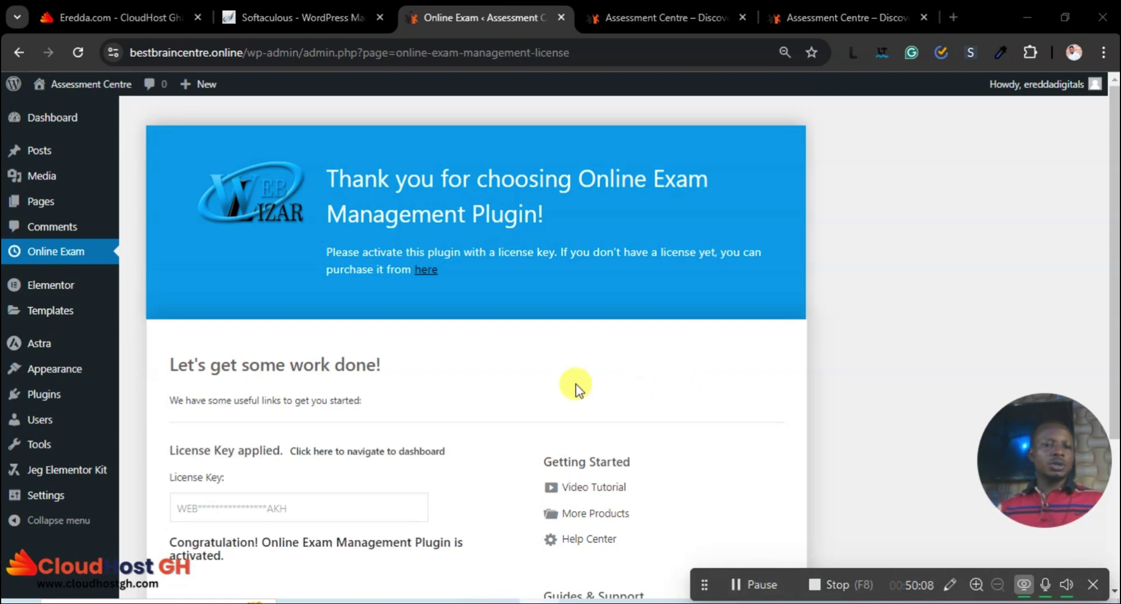
scroll(576, 386, "down", 4)
scroll(574, 392, "up", 4)
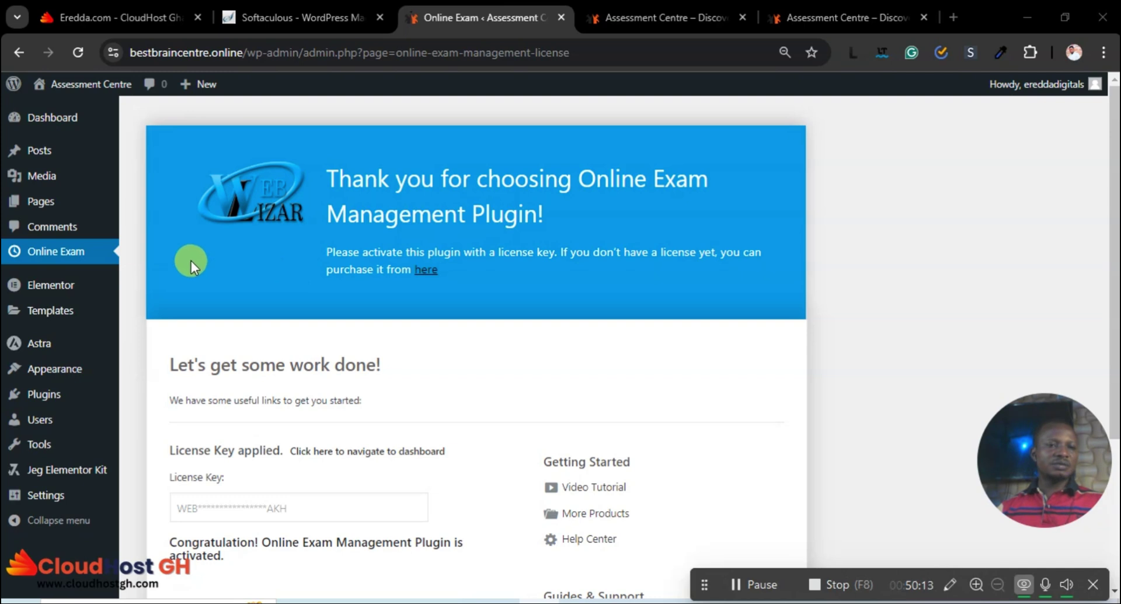
Open the Online Exam settings and review the general settings, including the available currencies and page URLs.
left_click(73, 254)
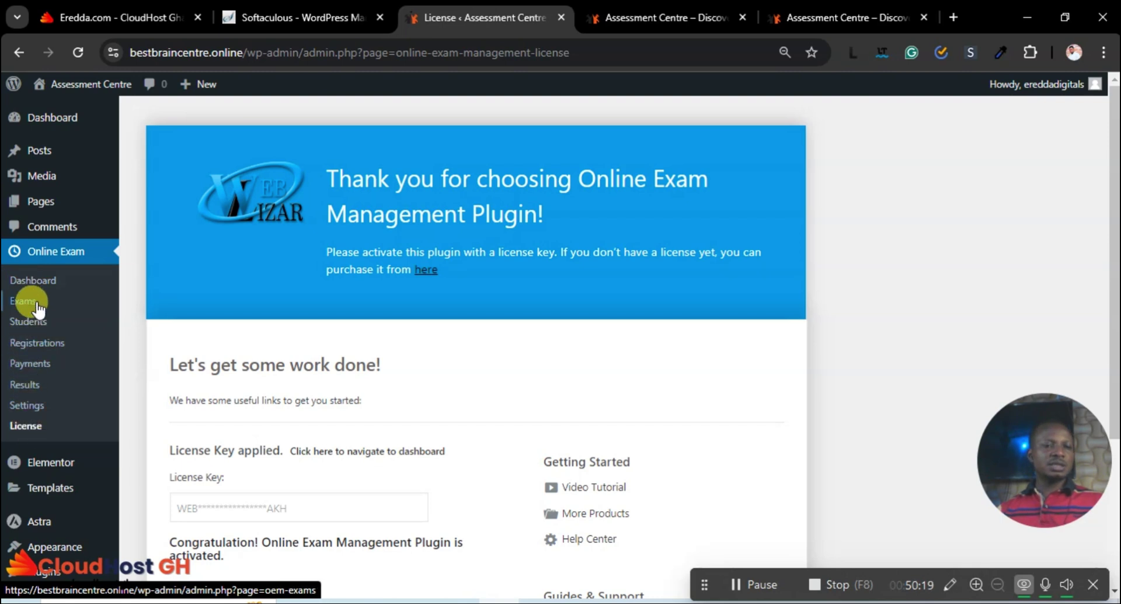
left_click(30, 407)
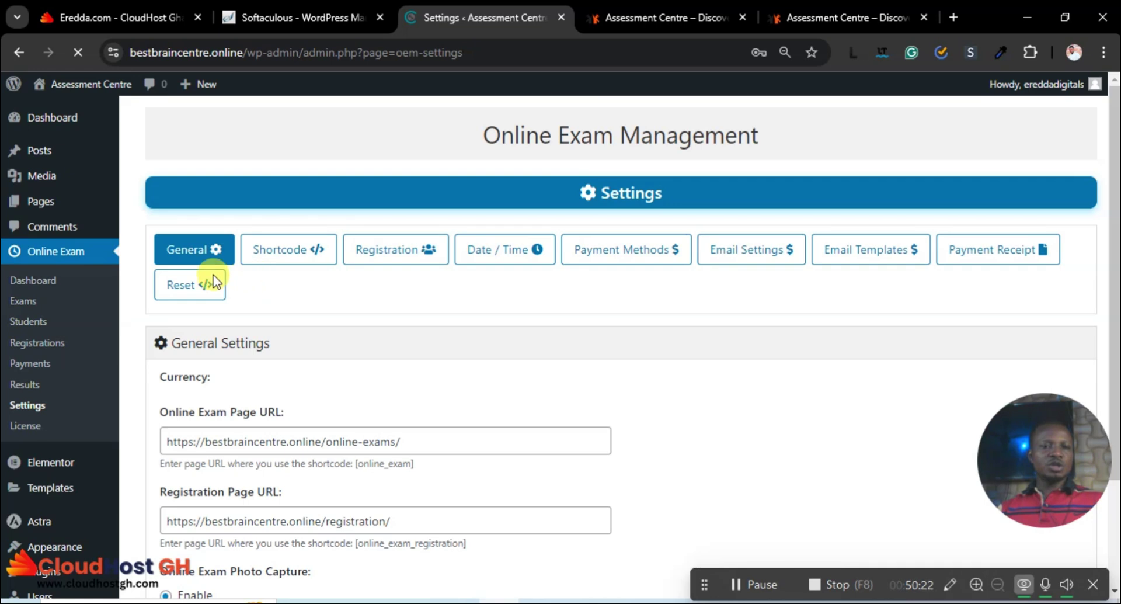
scroll(373, 323, "down", 3)
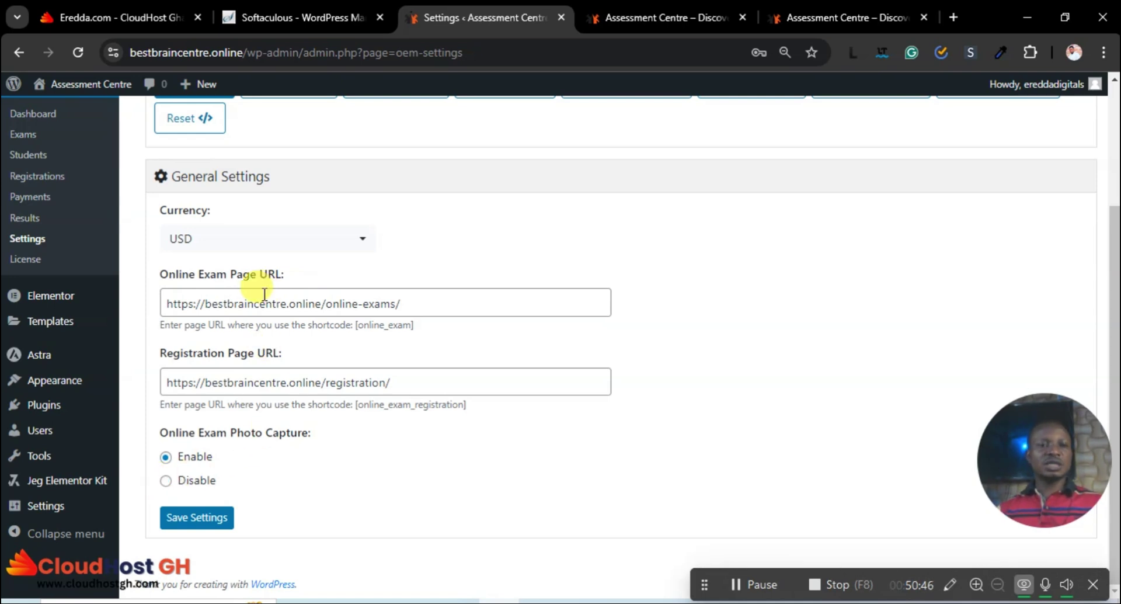
left_click(264, 239)
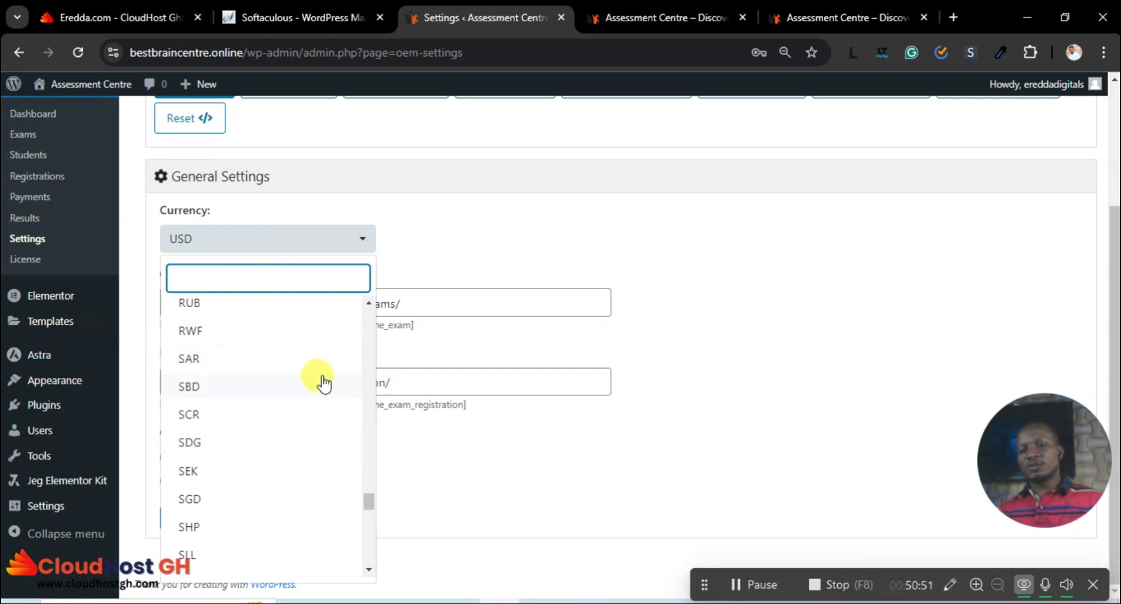
left_click(491, 226)
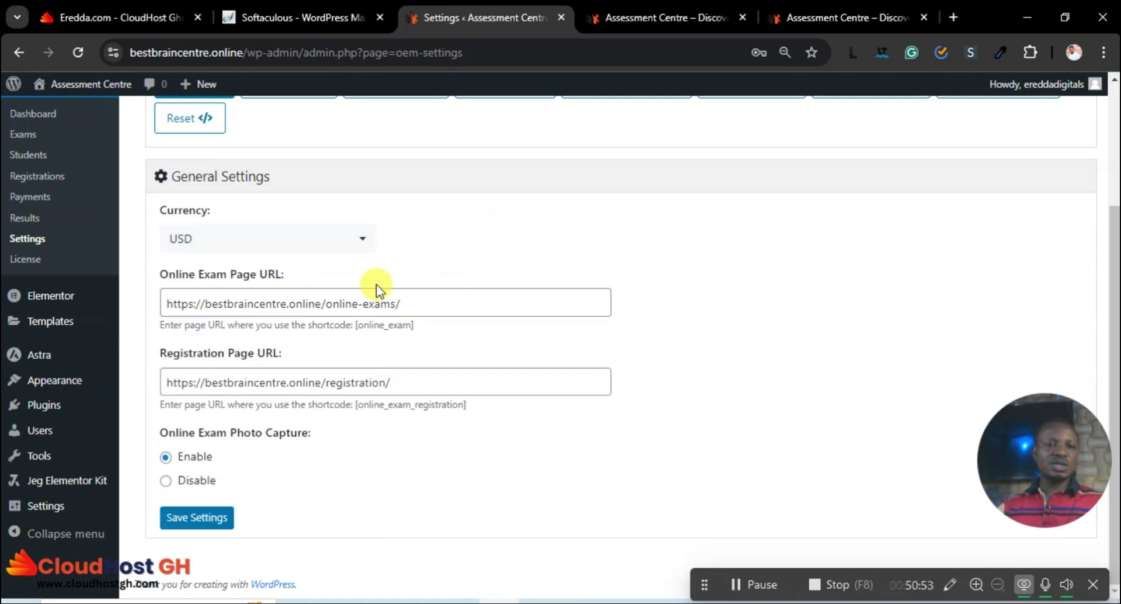
scroll(377, 289, "up", 3)
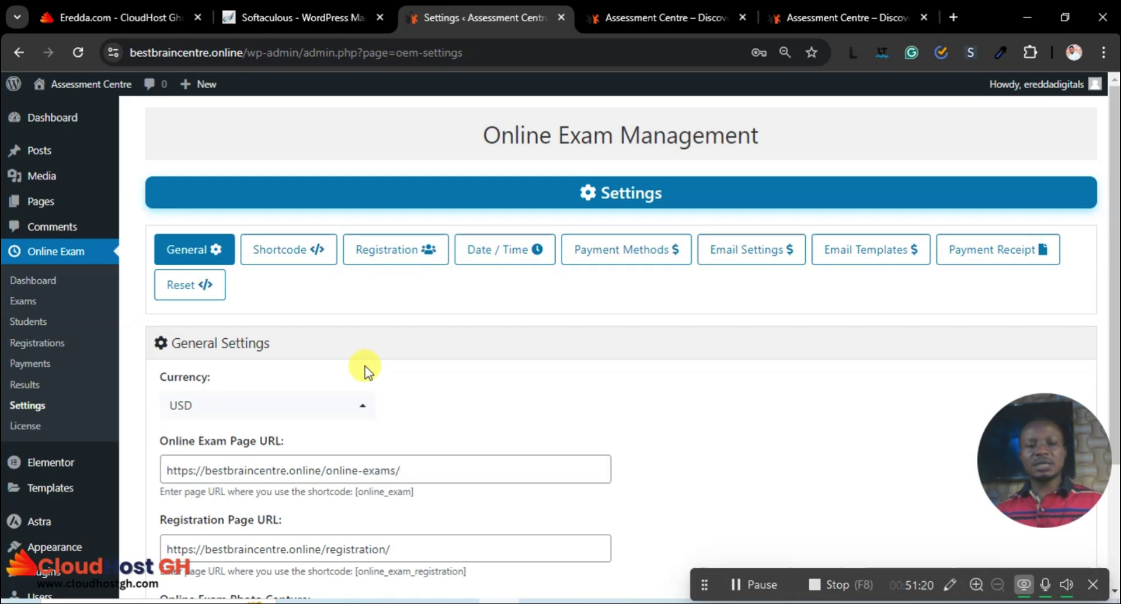
Review the Payment Receipt settings and the Payment Methods settings of the exam plugin.
left_click(993, 252)
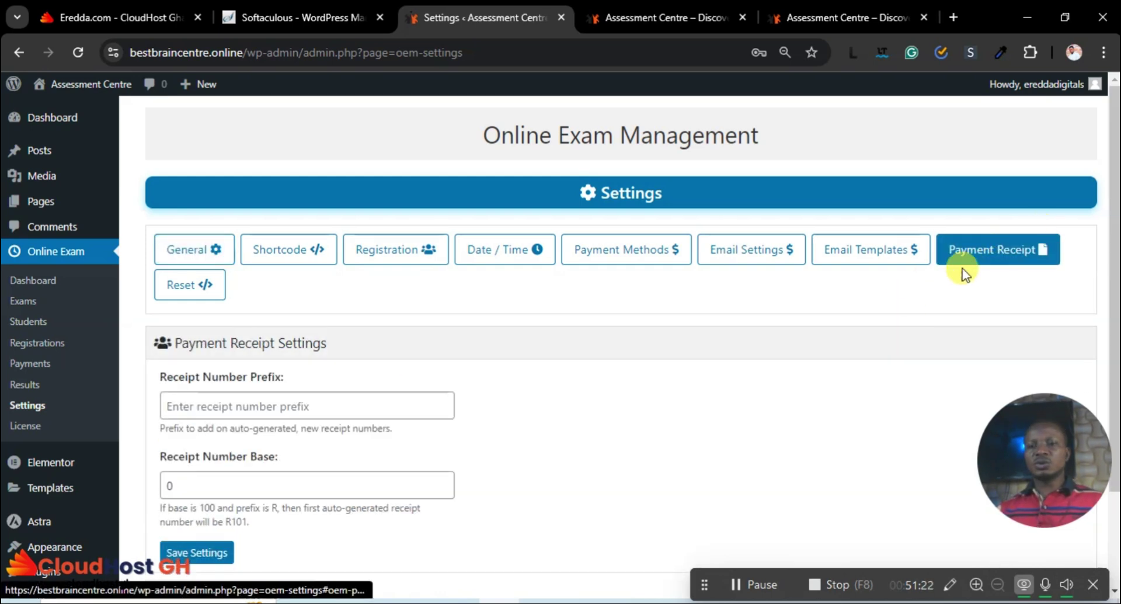
scroll(509, 379, "down", 2)
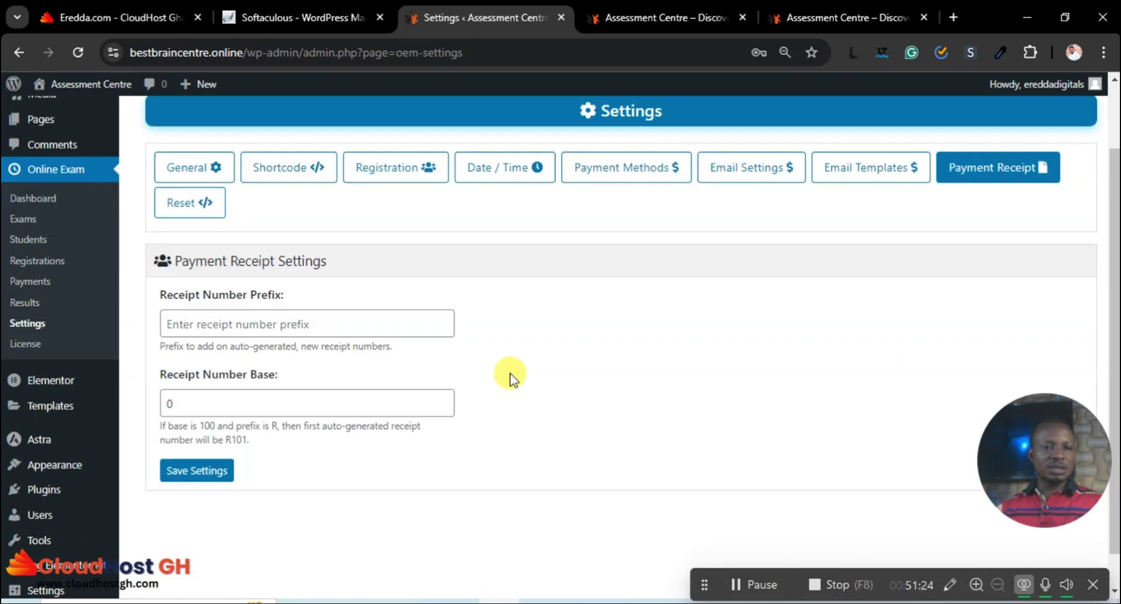
scroll(509, 378, "up", 2)
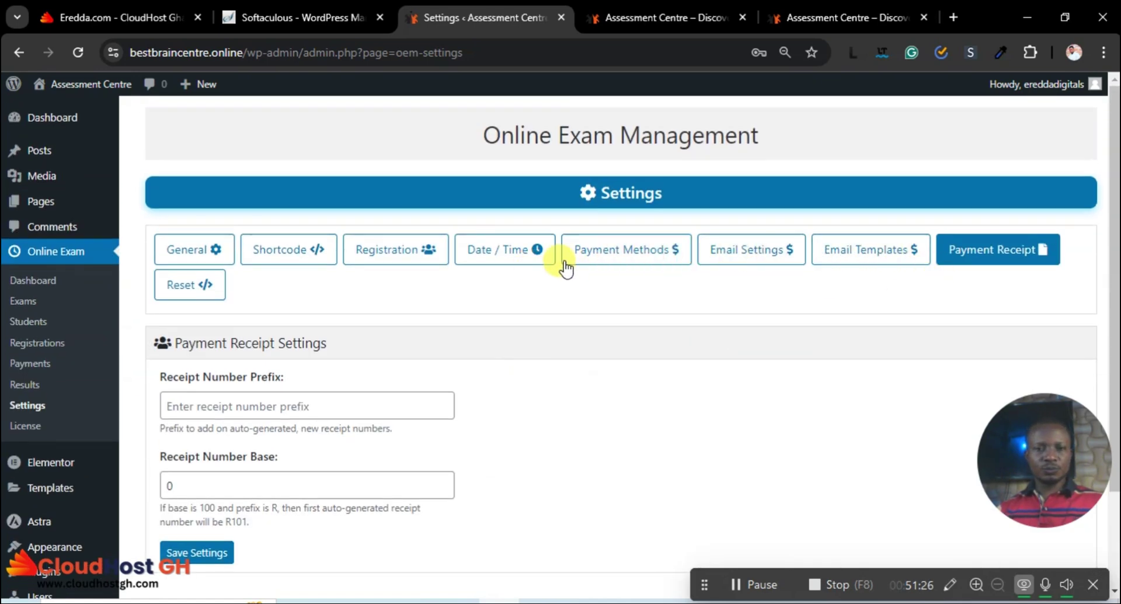
left_click(620, 253)
scroll(758, 358, "down", 2)
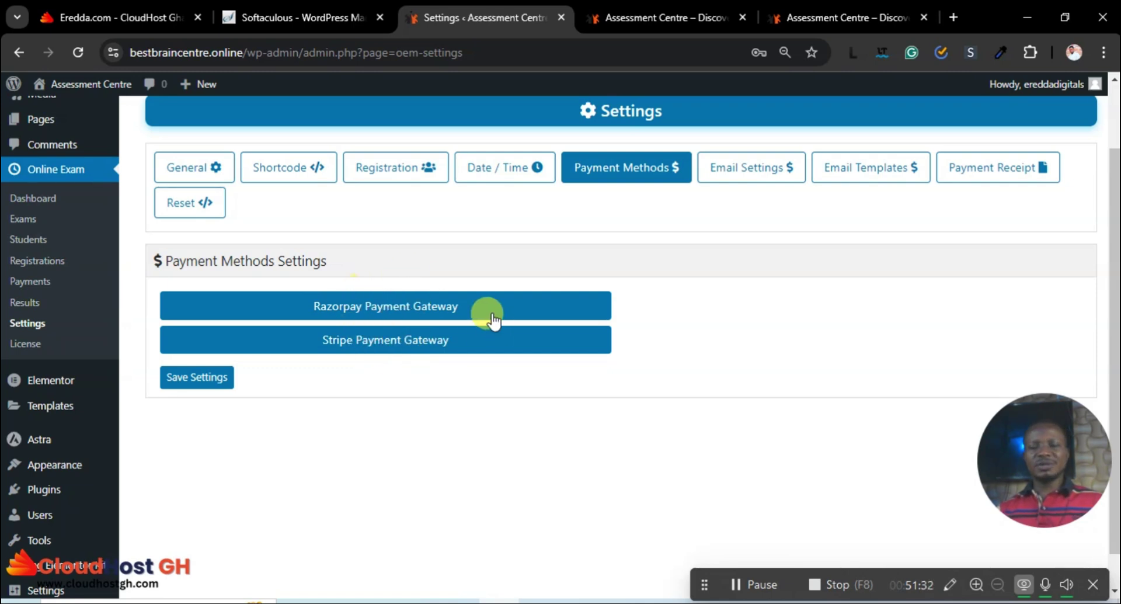
scroll(490, 319, "up", 2)
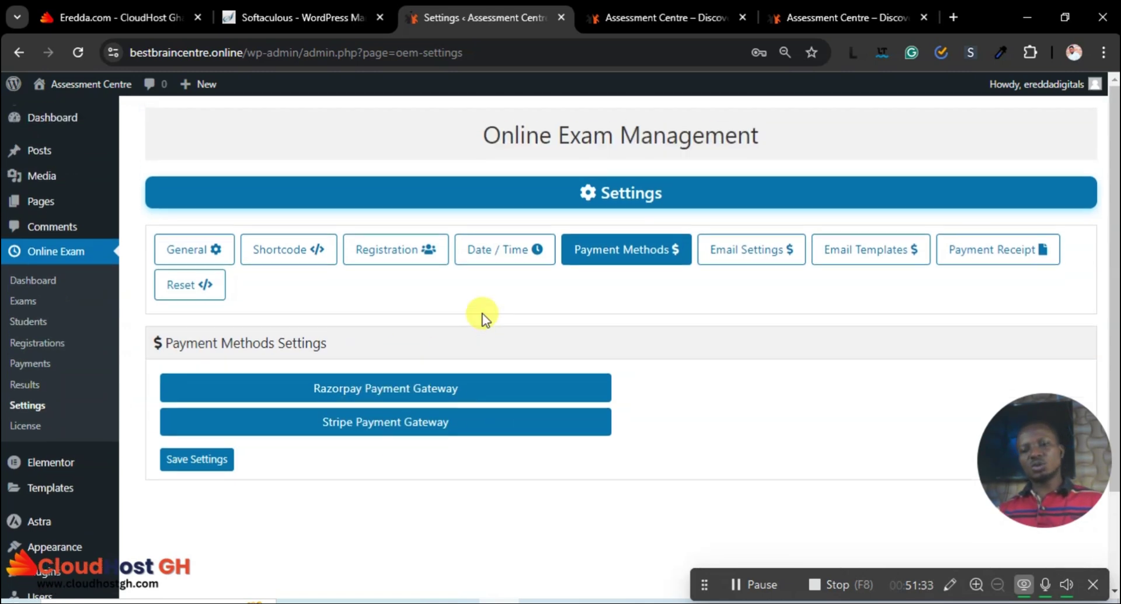
Recheck the exam plugin's general settings and show its list of shortcodes.
left_click(178, 250)
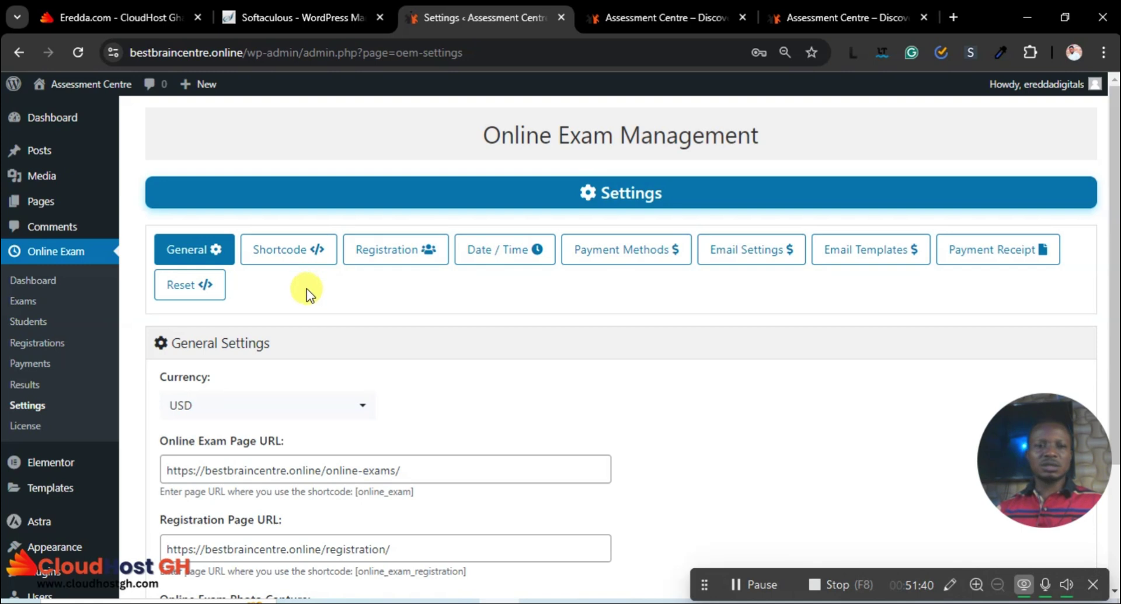
scroll(341, 325, "down", 3)
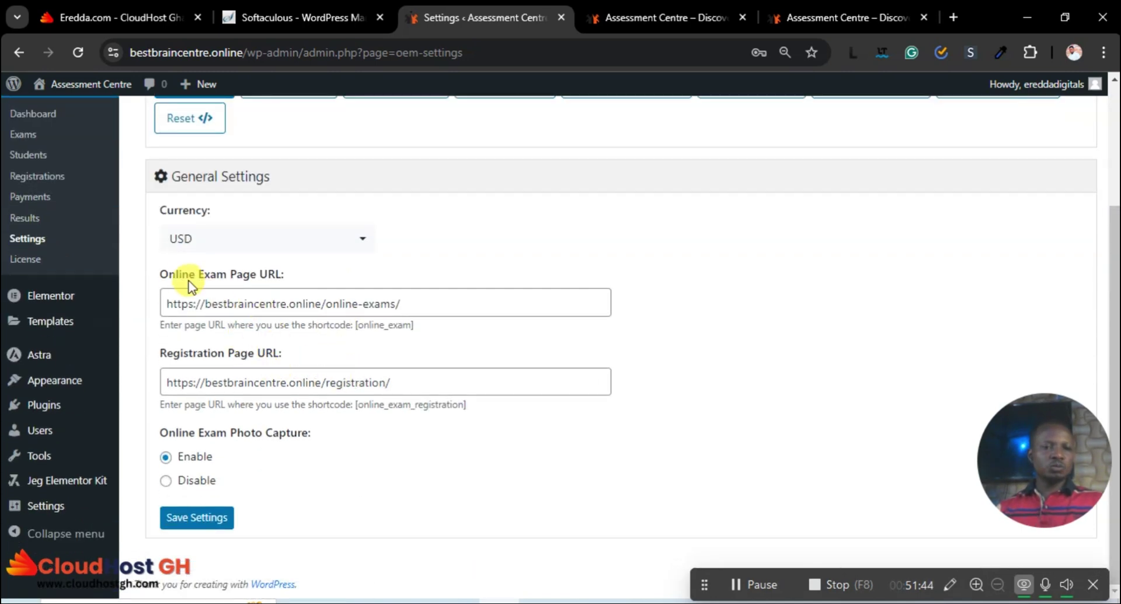
scroll(298, 250, "up", 3)
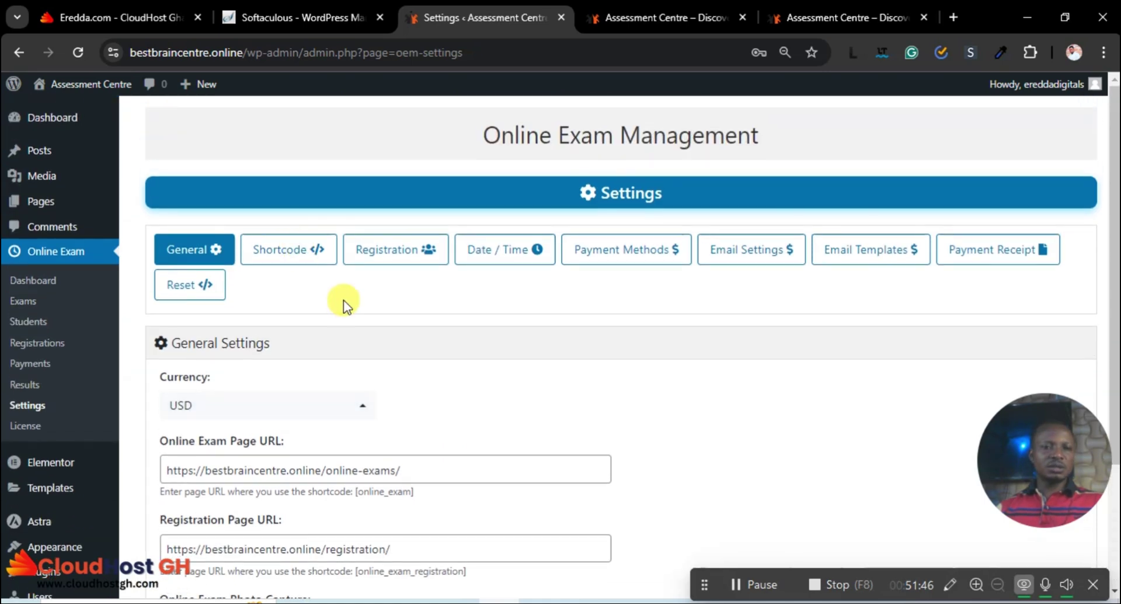
left_click(290, 251)
scroll(422, 350, "down", 2)
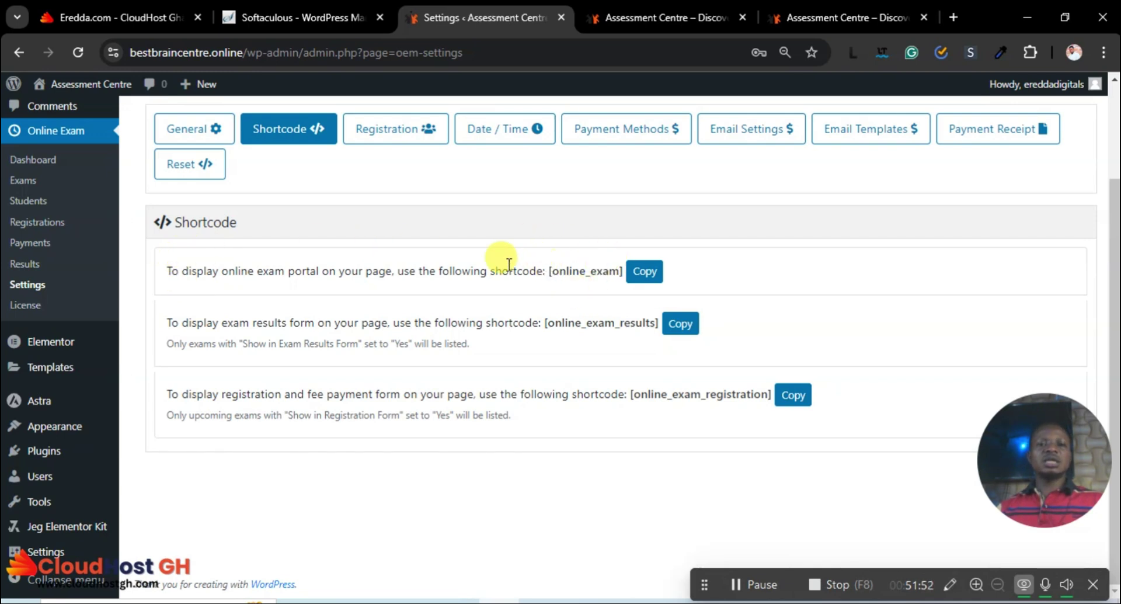
Check the live site's navigation, then copy the [online_exam] and [online_exam_registration] shortcodes from the exam plugin's settings.
left_click(655, 13)
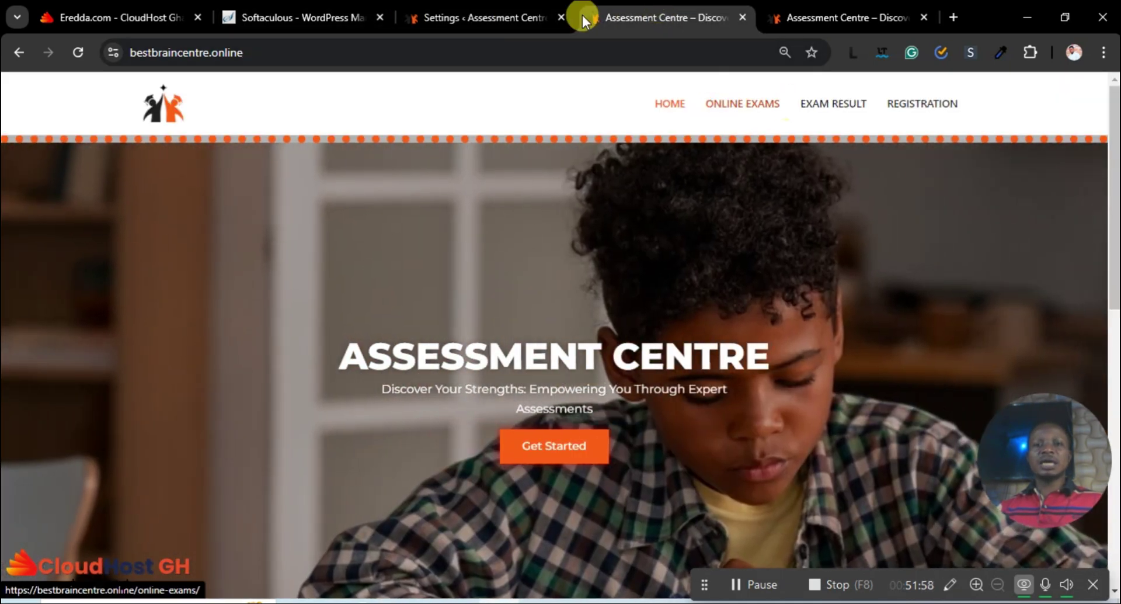
left_click(489, 13)
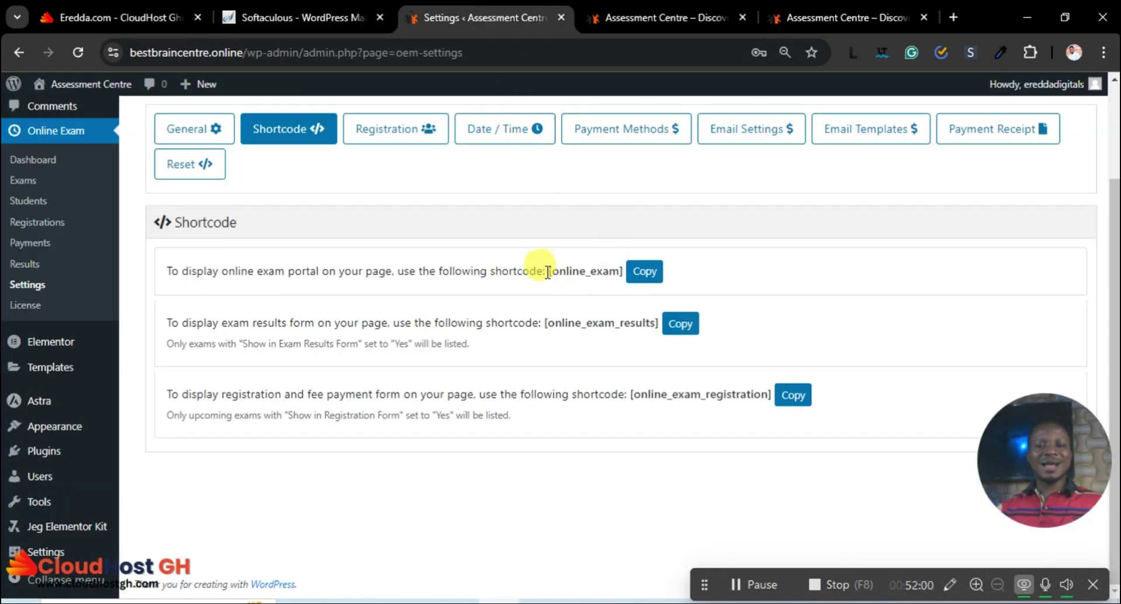
left_click_drag(548, 272, 620, 270)
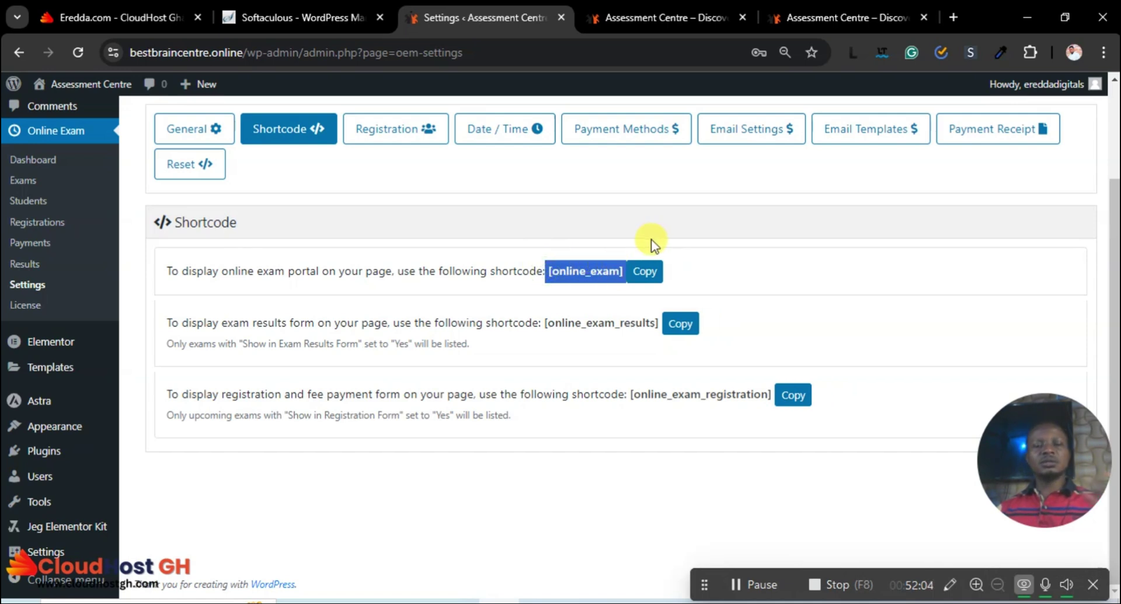
left_click(647, 272)
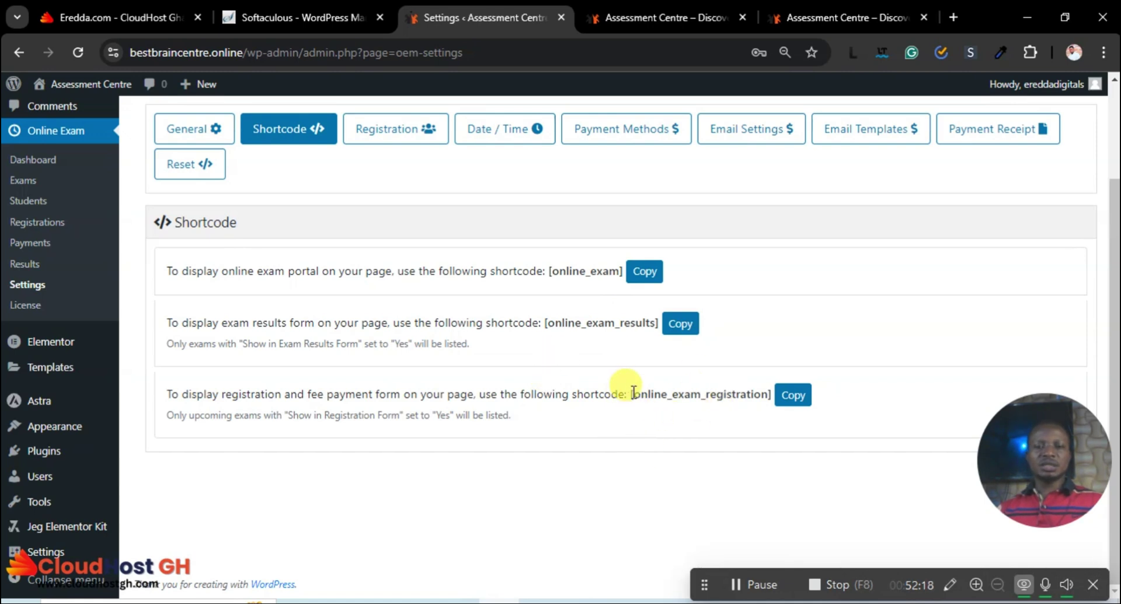
left_click_drag(630, 394, 773, 395)
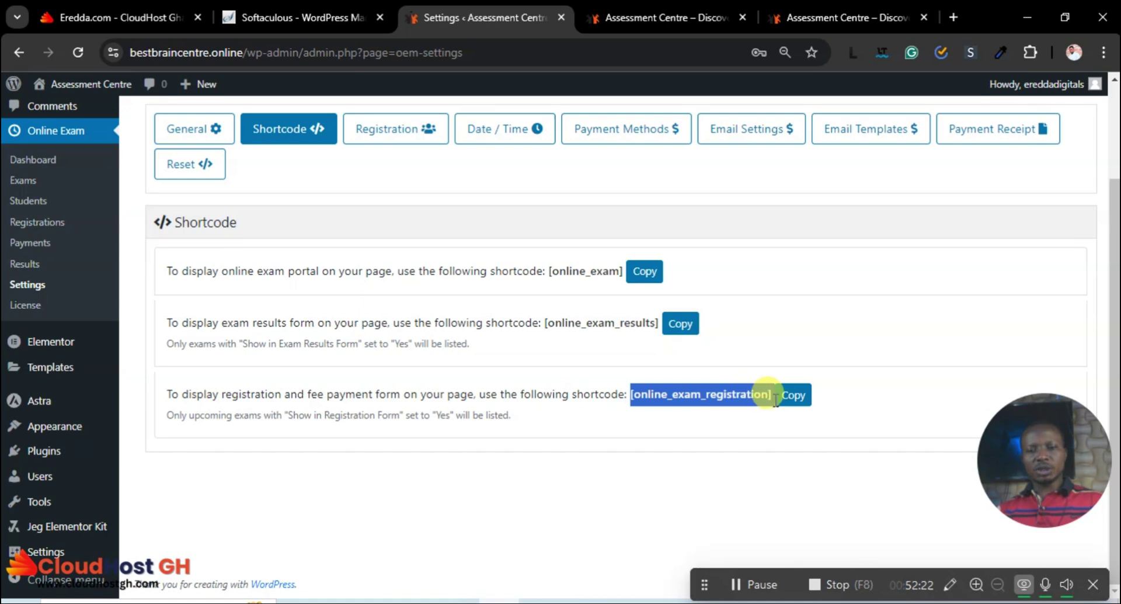
left_click(788, 402)
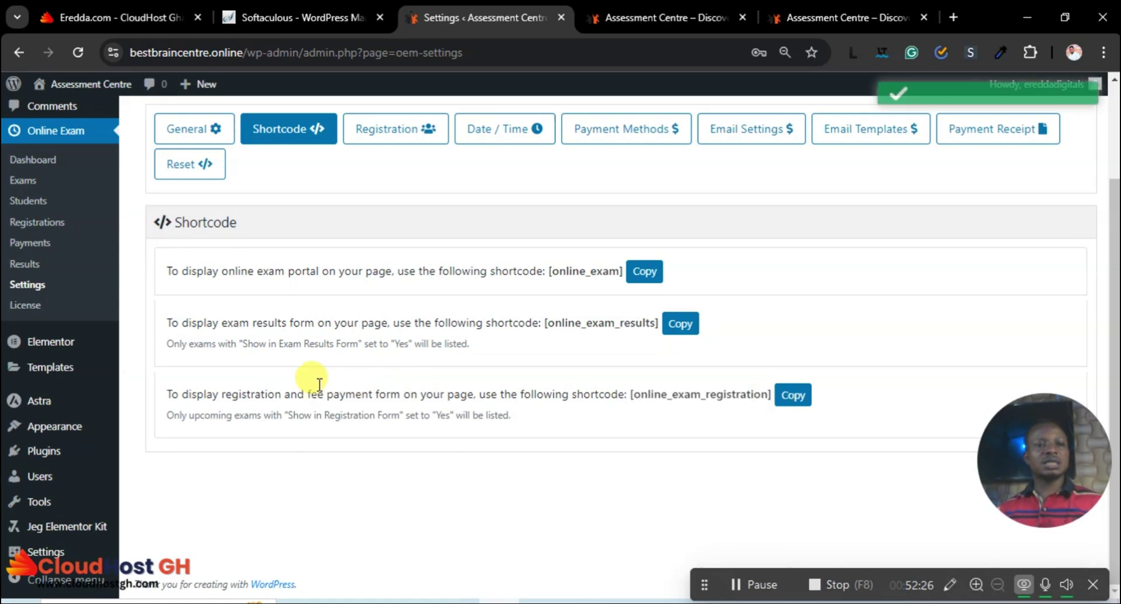
View the list of the site's pages, then open the Online Exam dashboard.
mouse_move(56, 432)
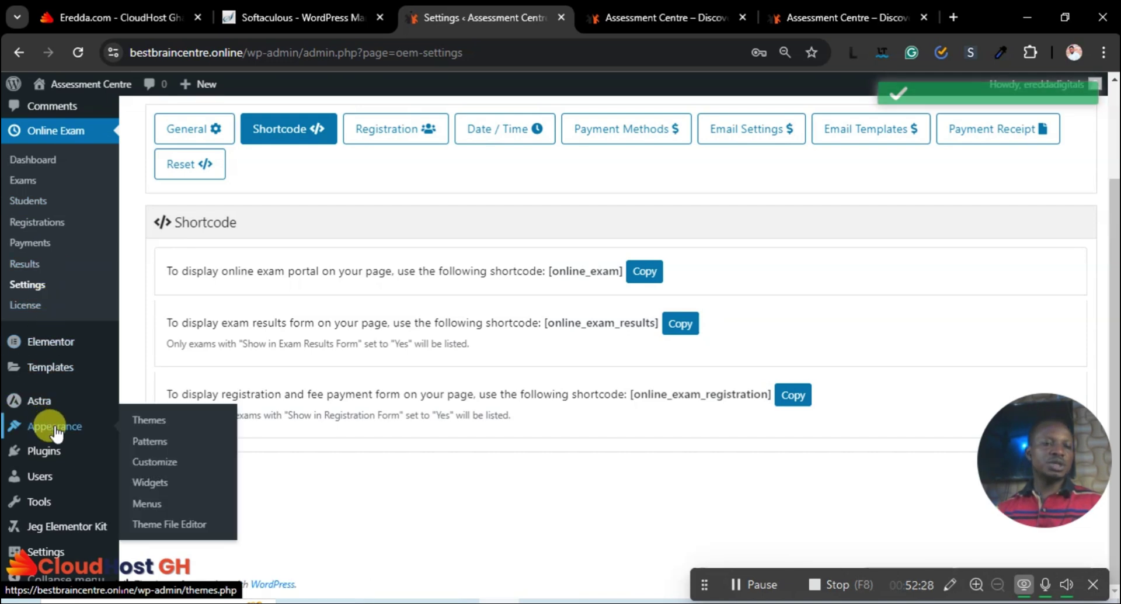
scroll(47, 380, "up", 3)
left_click(52, 213)
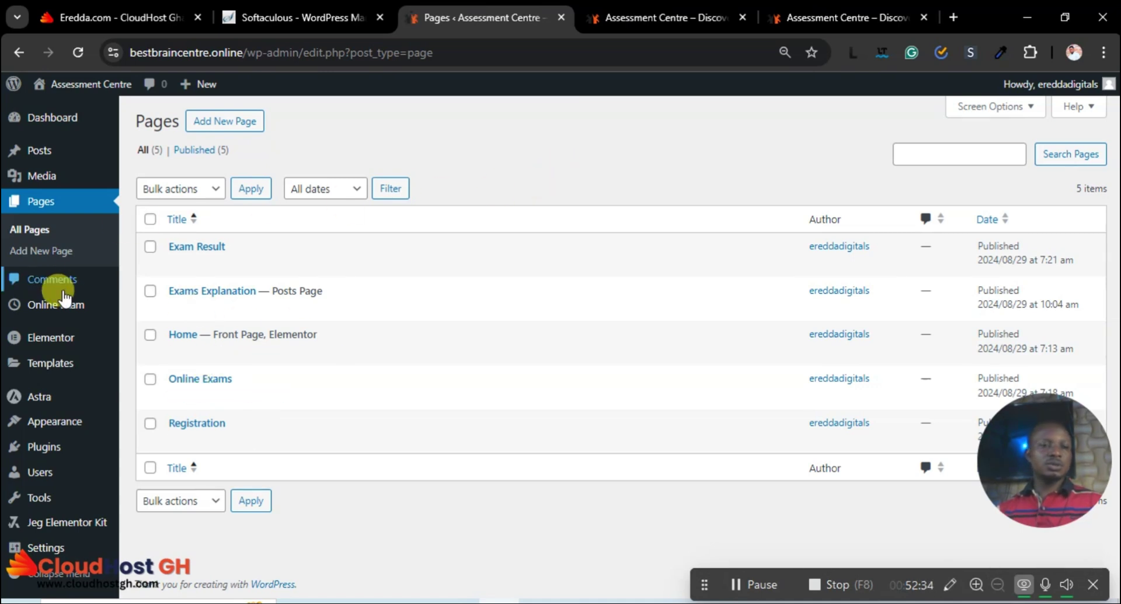
mouse_move(55, 304)
left_click(148, 315)
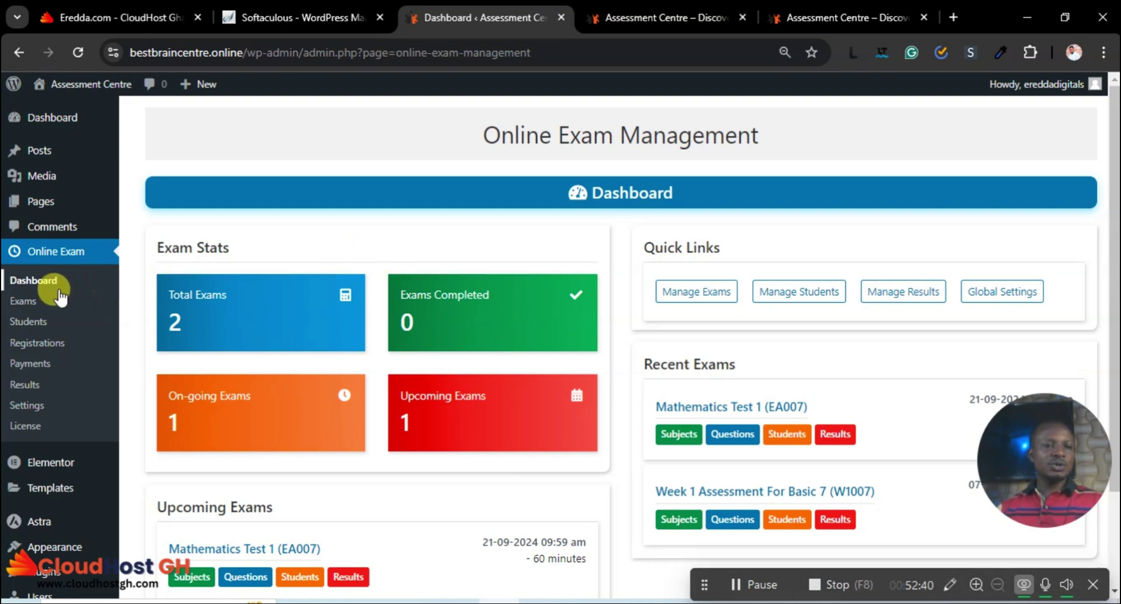
Delete the exam "Week 1 Assessment For Basic 7" from the Online Exam plugin's exams list.
left_click(32, 302)
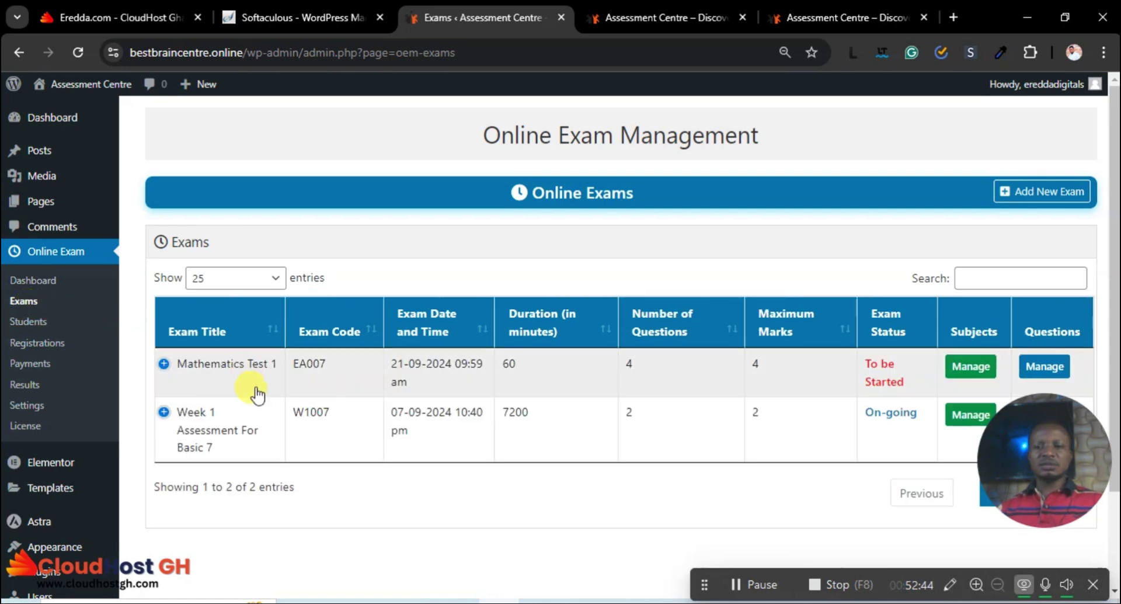
left_click(164, 413)
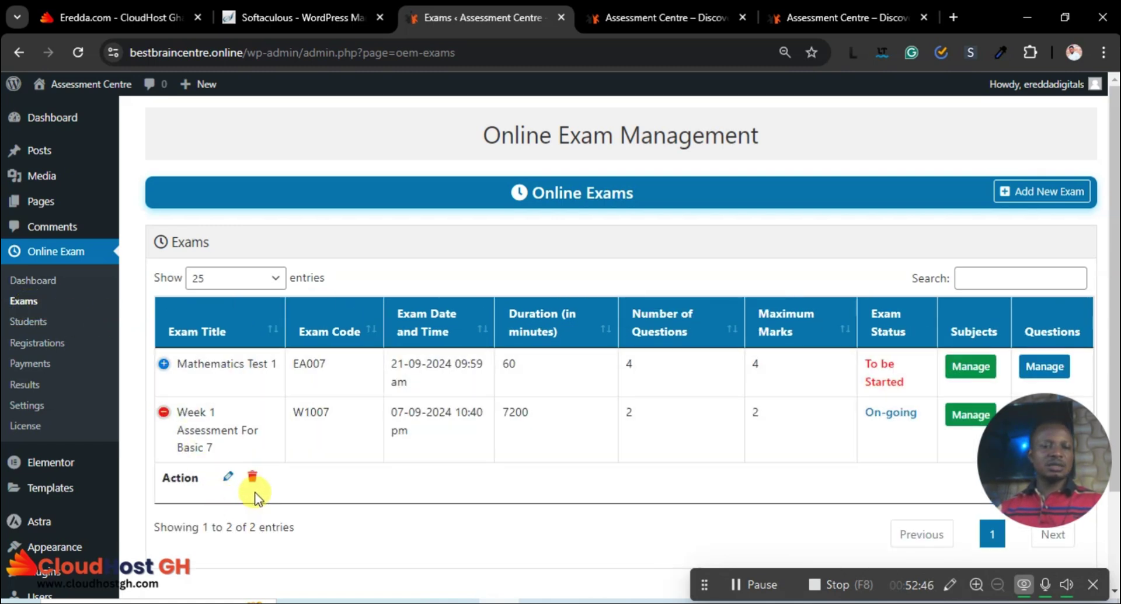
left_click(252, 477)
left_click(695, 371)
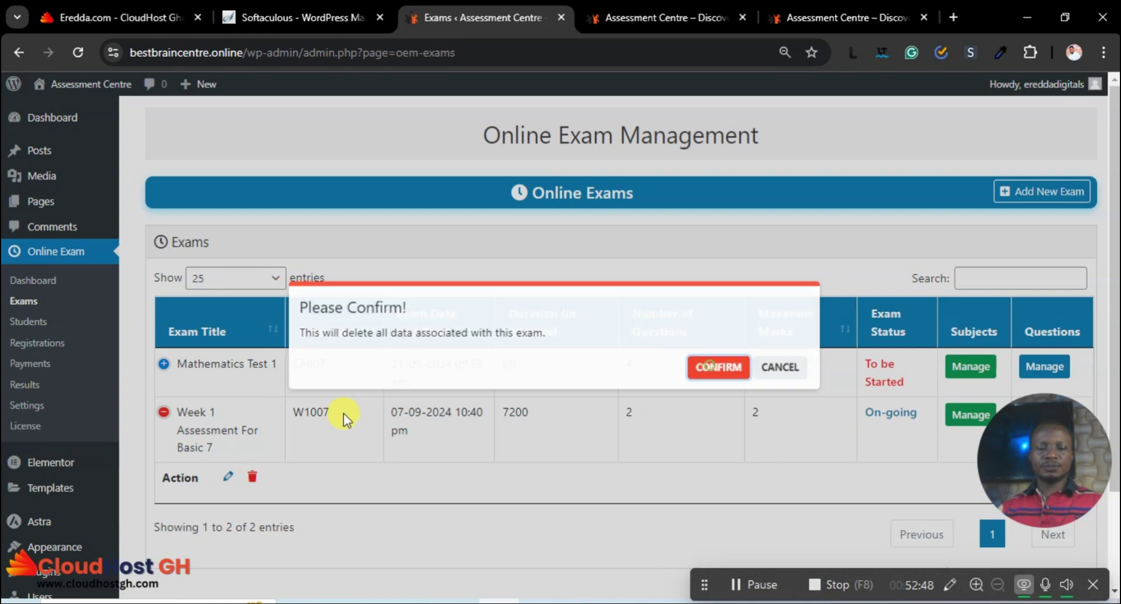
Delete the exam "Mathematics Test 1" from the exams list and confirm removing its associated data.
left_click(164, 364)
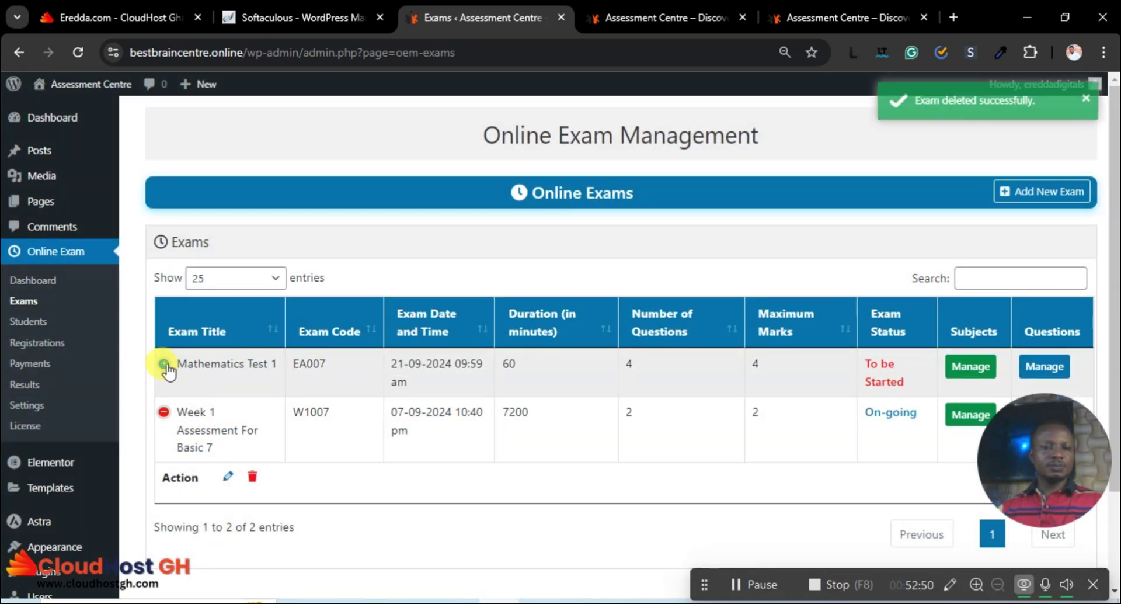
left_click(253, 411)
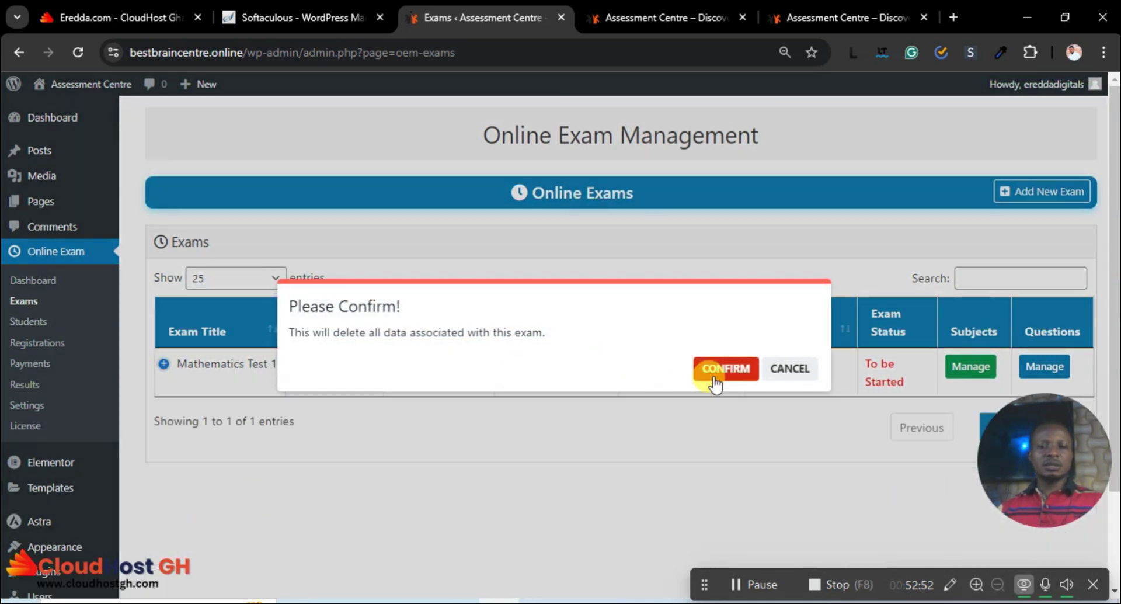
left_click(707, 376)
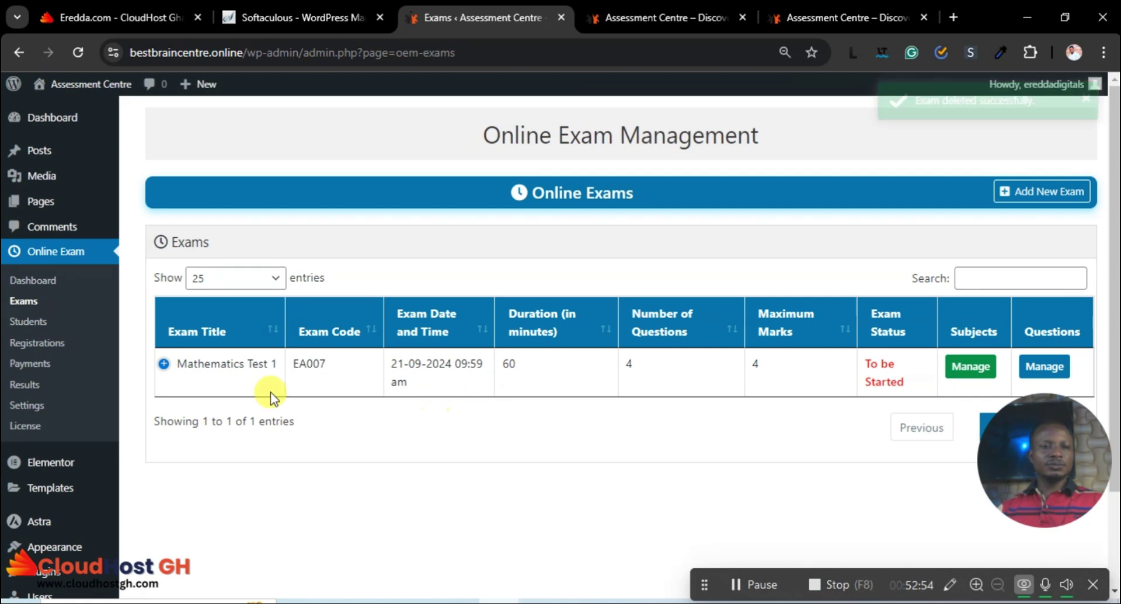
Check the student records and the exam dashboard statistics, then return to the exams list.
left_click(39, 323)
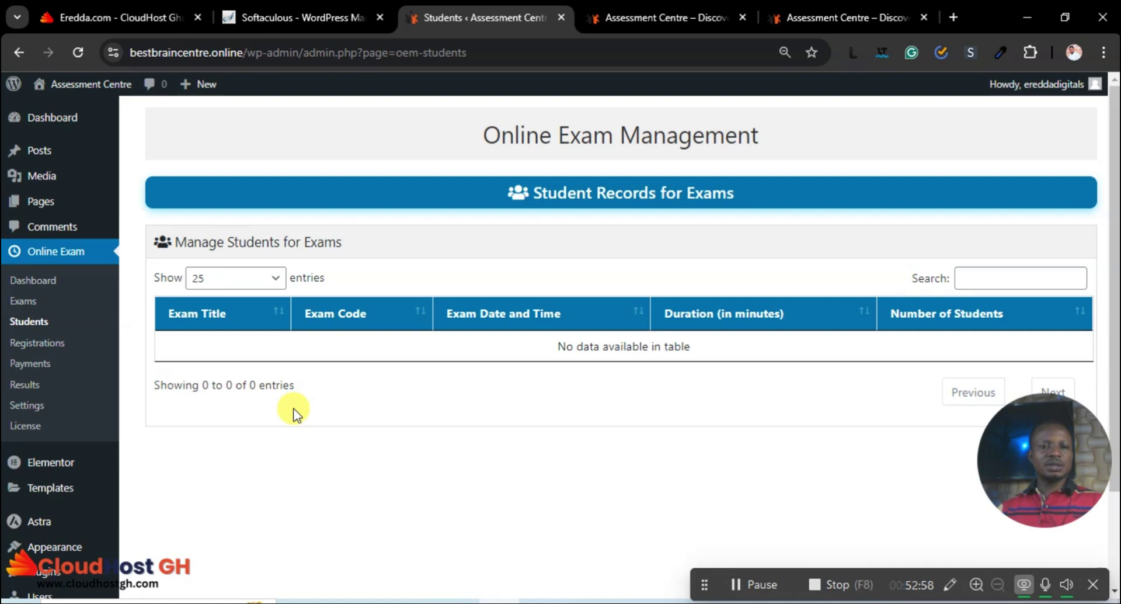
left_click(23, 281)
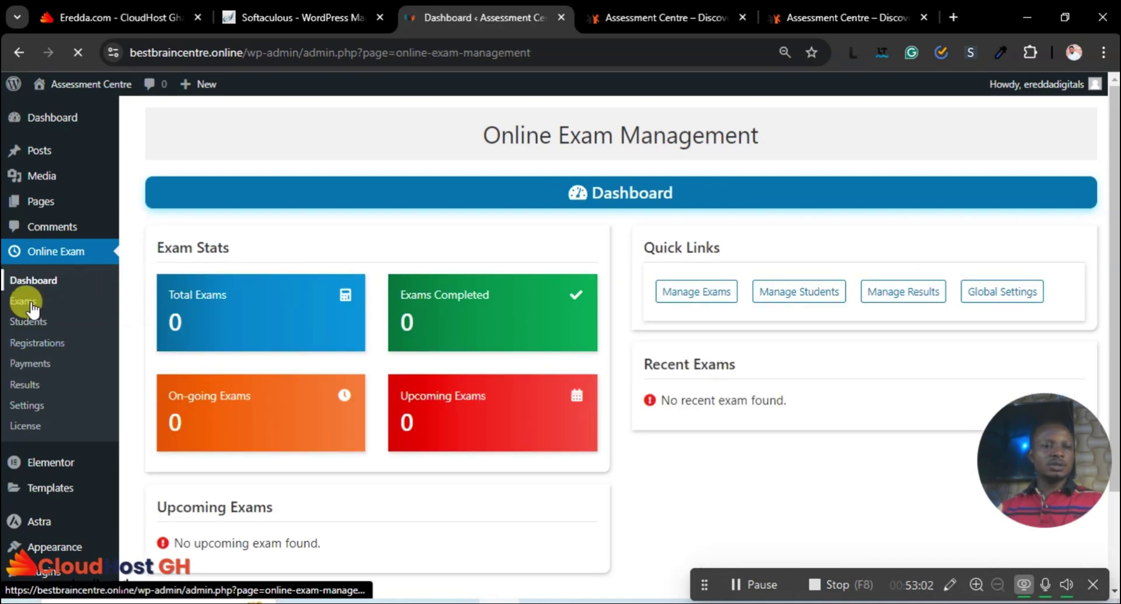
left_click(58, 303)
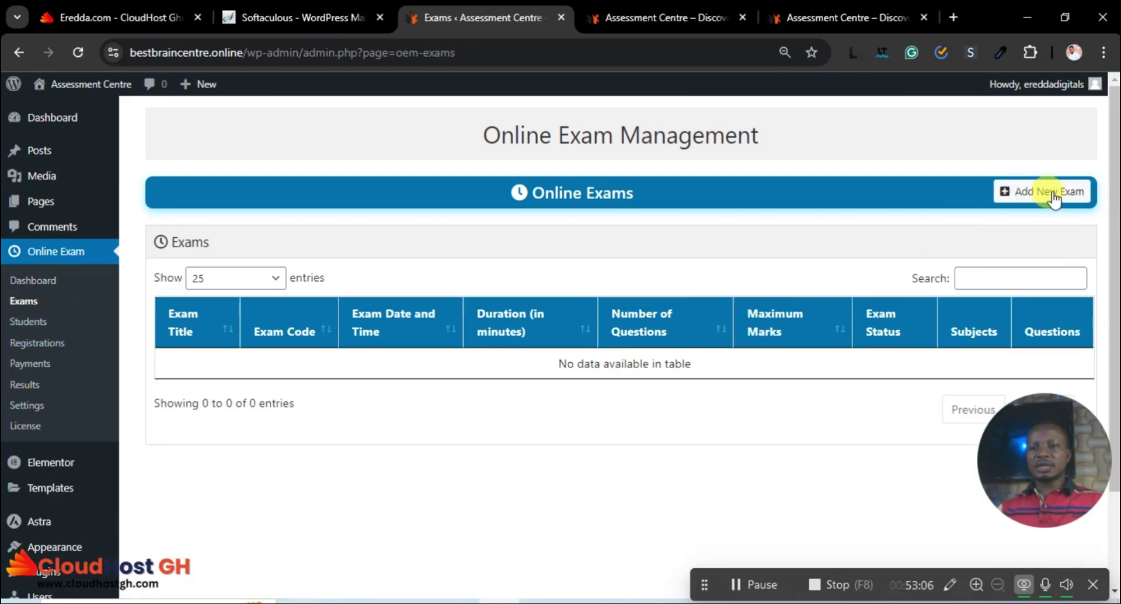
Start a new exam titled "Entrance Examination" with the exam code EE100.
left_click(1032, 193)
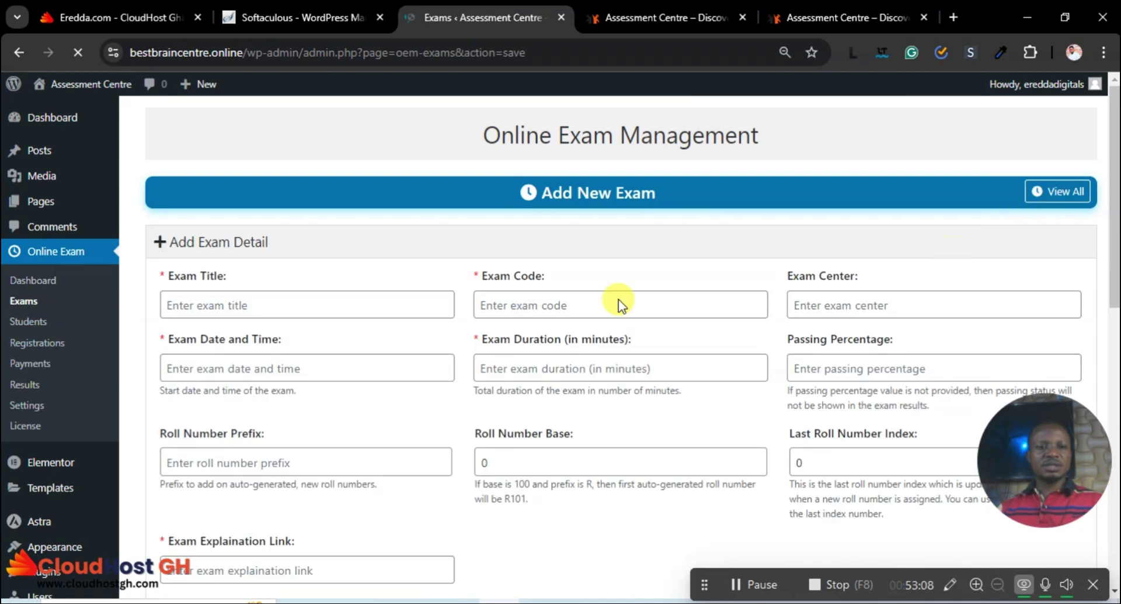
left_click(218, 296)
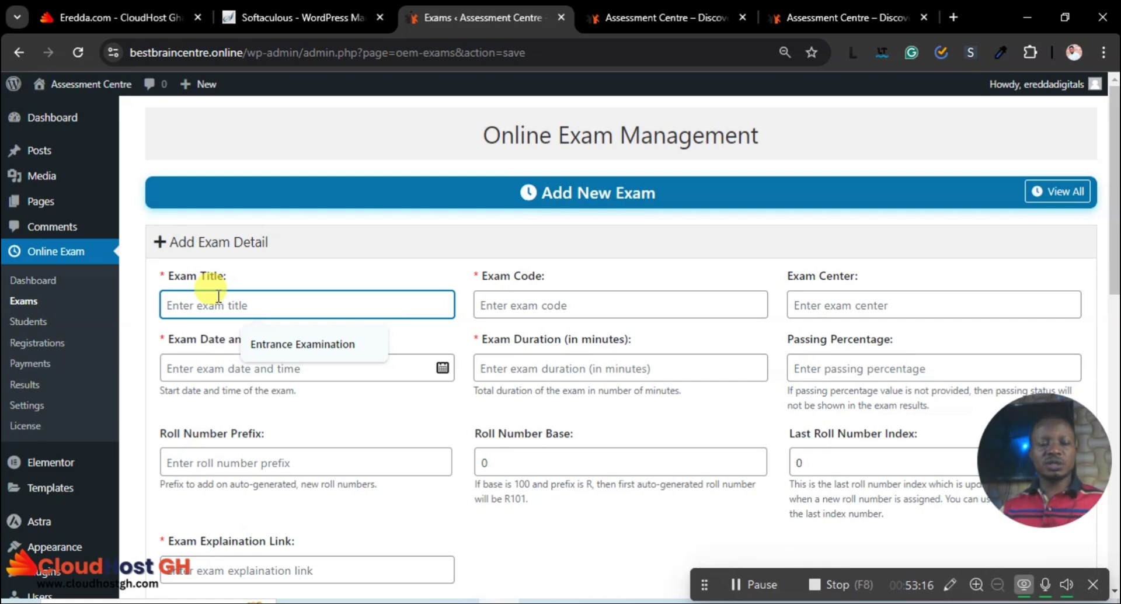
left_click(288, 341)
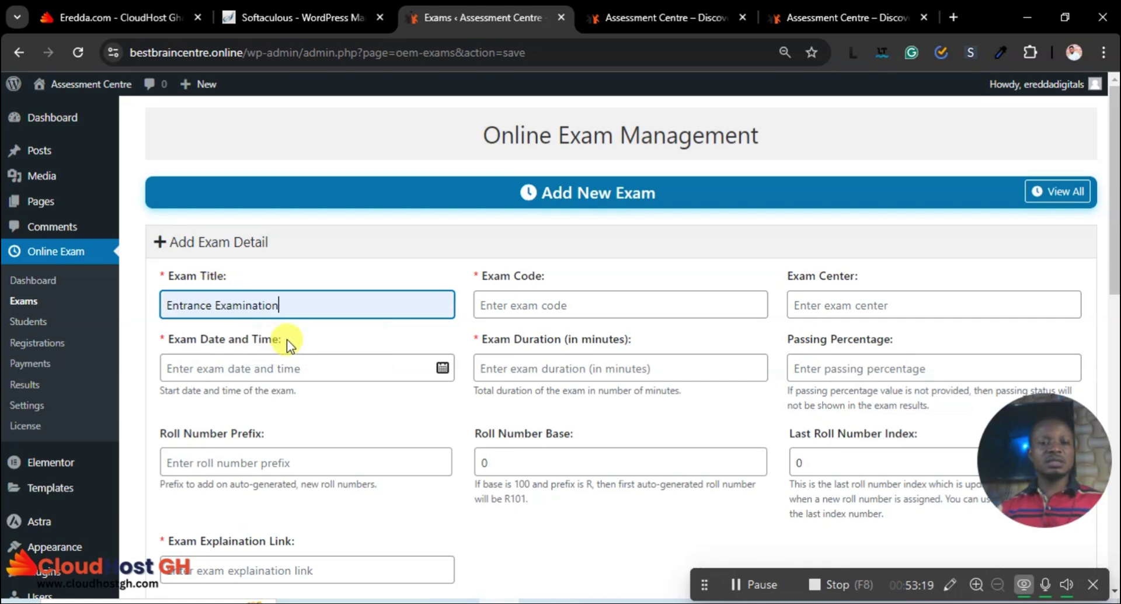
left_click(506, 299)
left_click(580, 341)
Set the new exam's center to "Aburaso Methodist JHS".
left_click(808, 305)
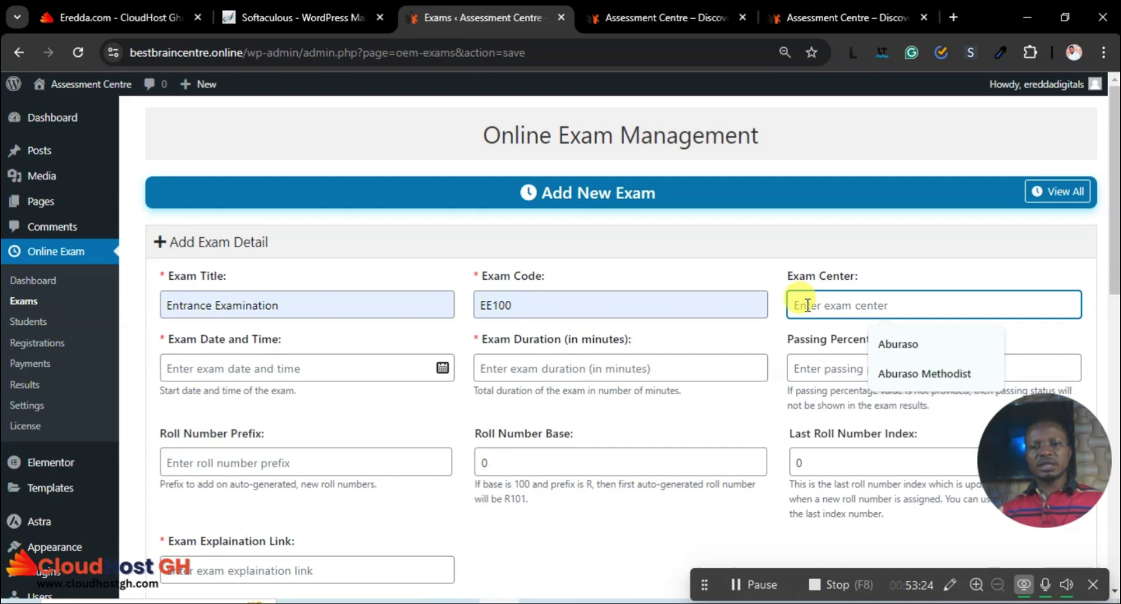
left_click(926, 373)
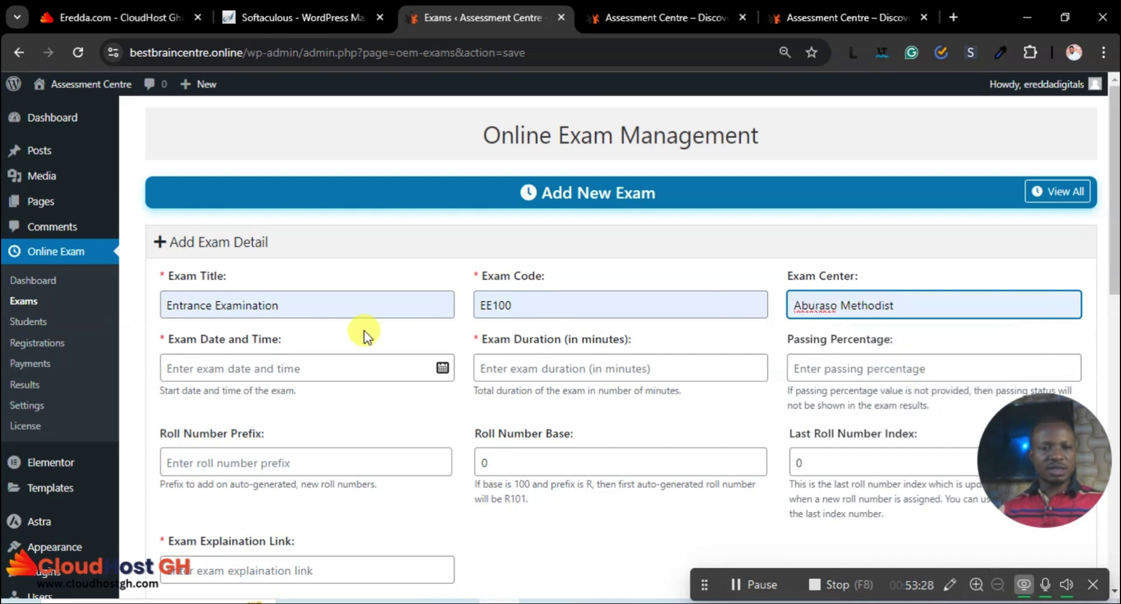
type("JHS")
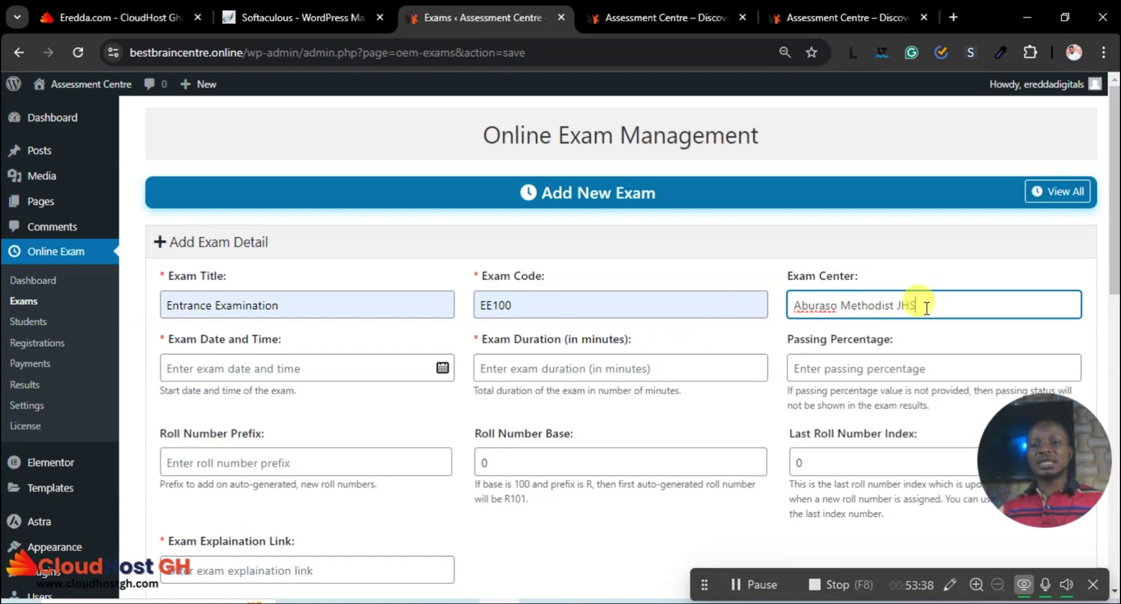
Replace the new exam's center with "Online".
left_click_drag(925, 306, 783, 319)
type("O")
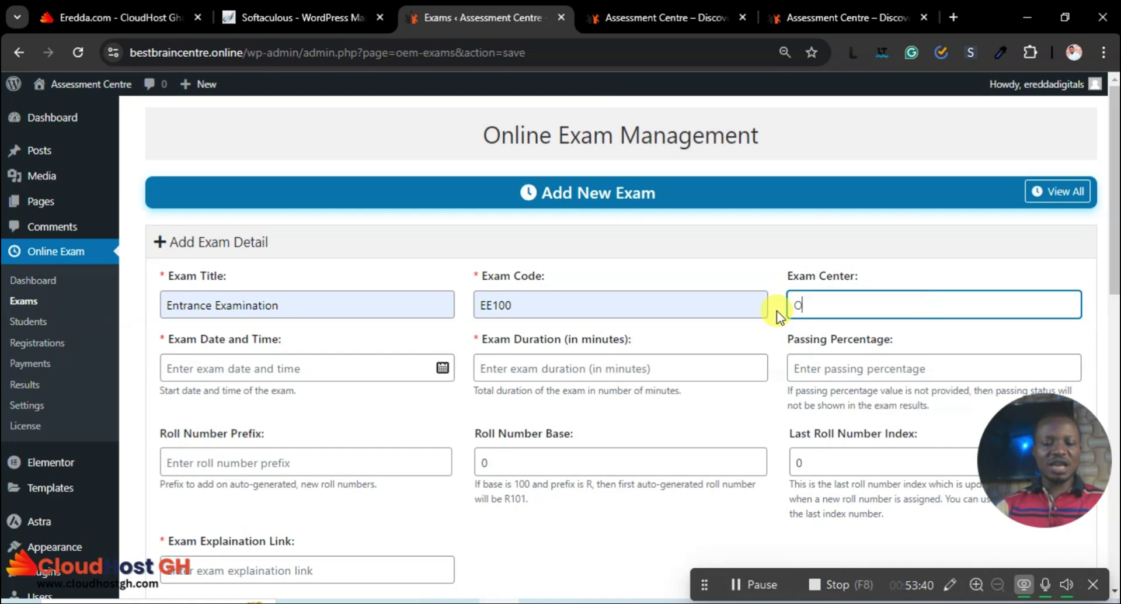
type("nline")
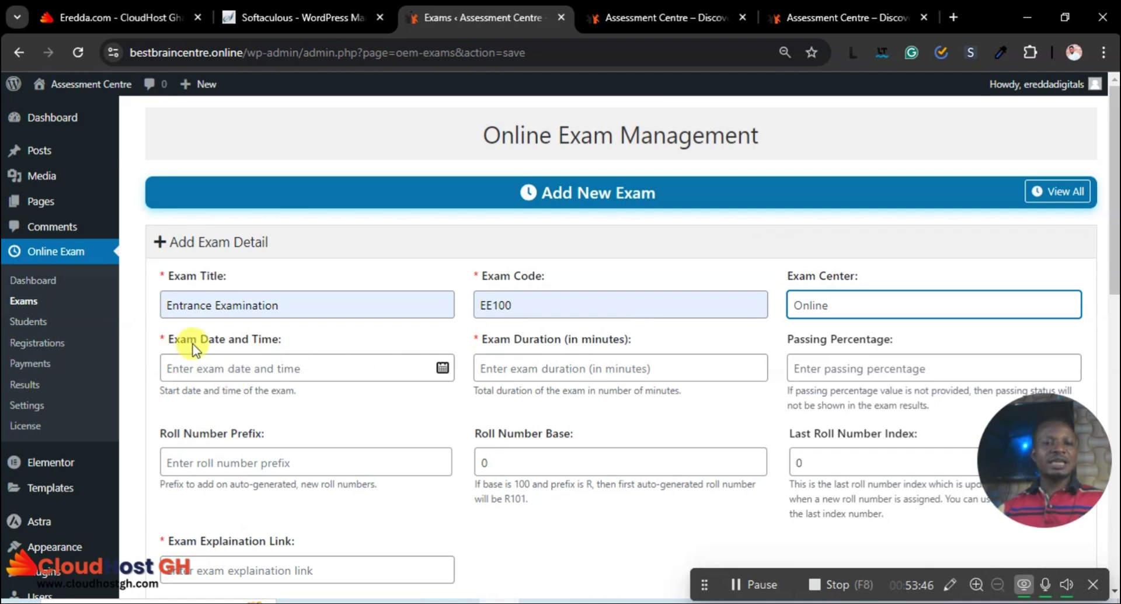
left_click(350, 367)
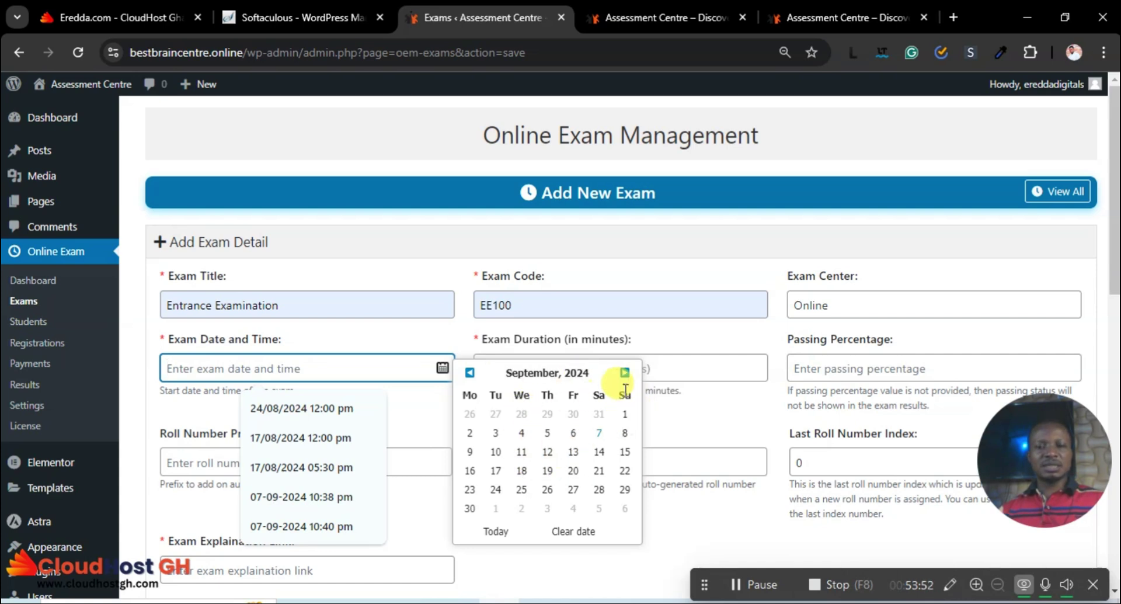
left_click(572, 471)
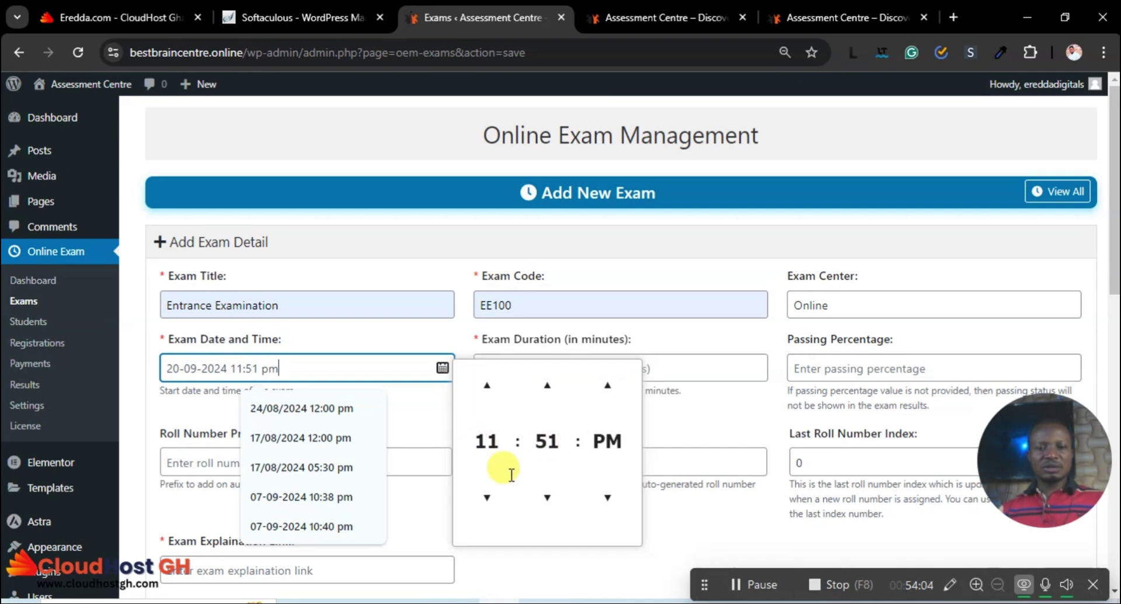
left_click(487, 387)
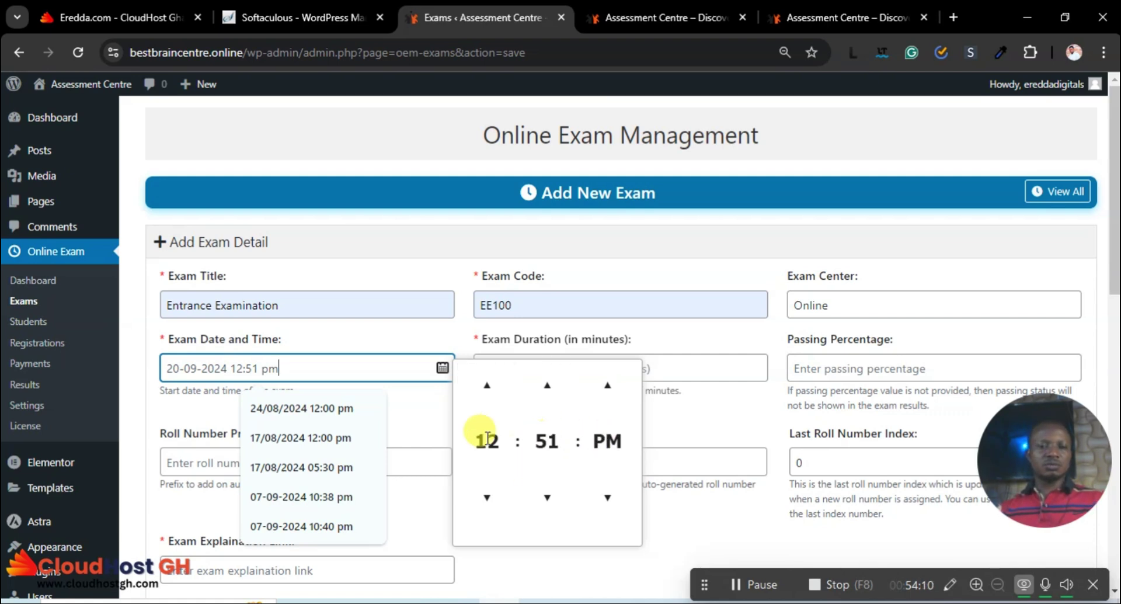
left_click(399, 418)
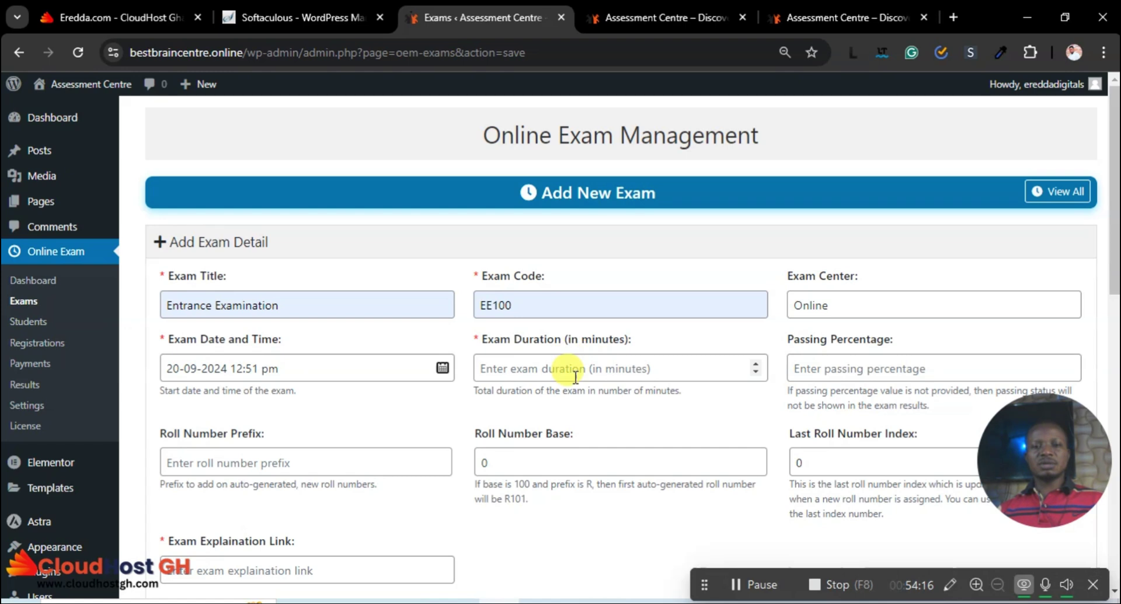
Set the exam duration to 30 minutes and change it to 60 minutes.
left_click(562, 365)
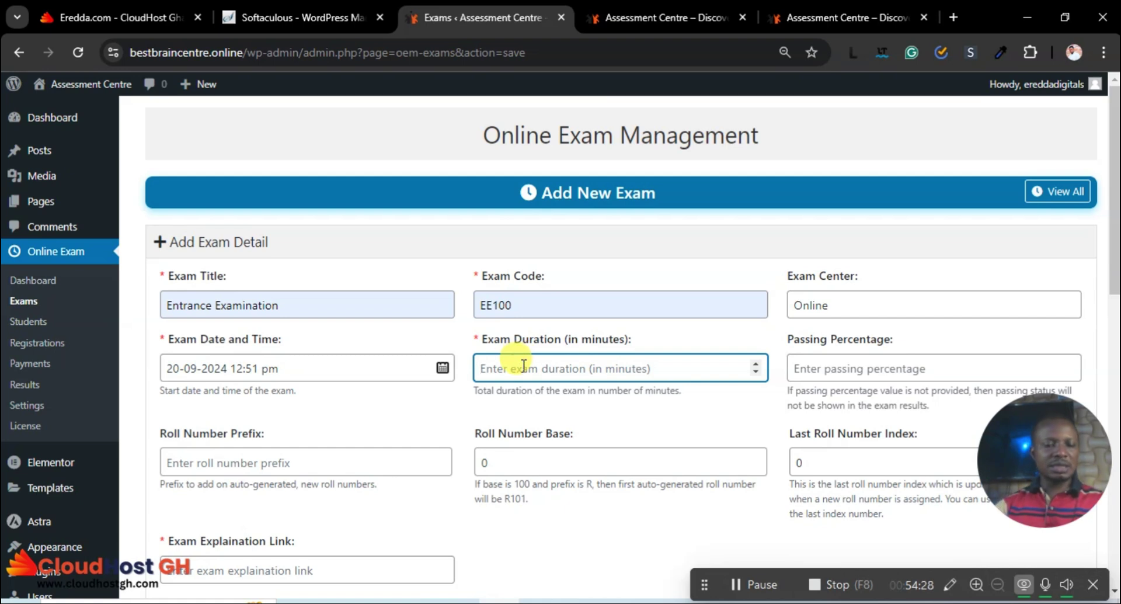
type("30")
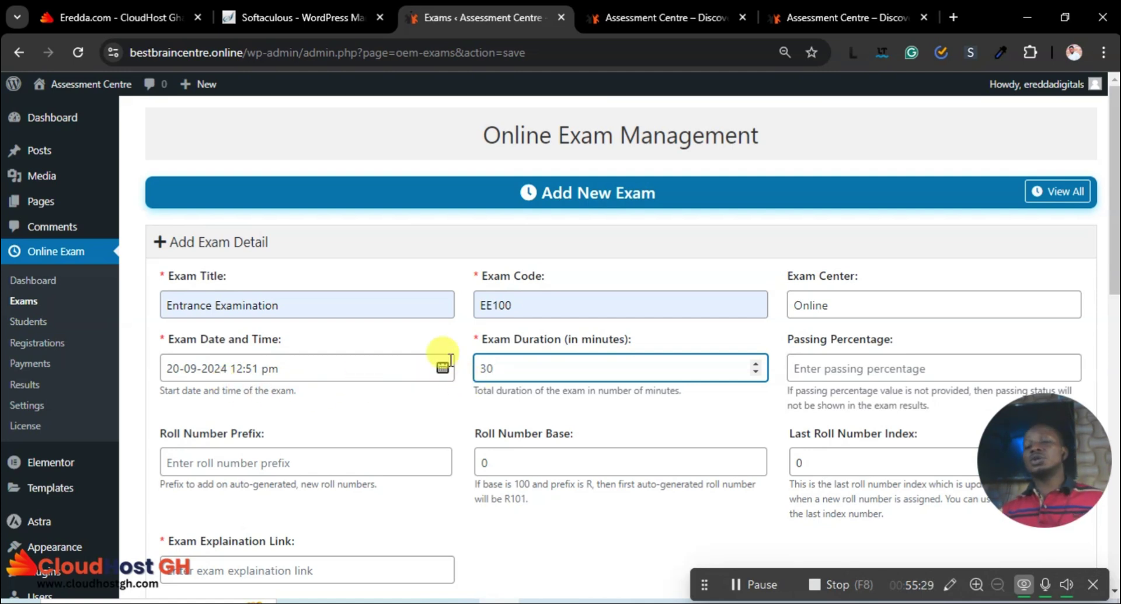
double_click(483, 367)
type("60")
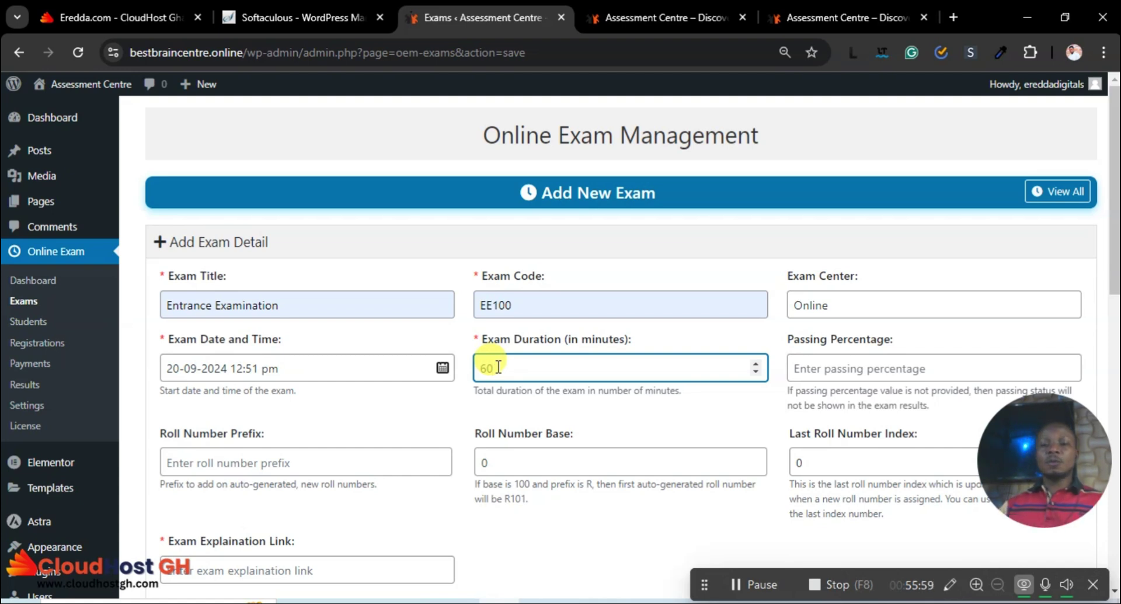
Search Google for "days to minutes" in a new browser tab and convert 3 days to minutes.
left_click_drag(498, 367, 444, 372)
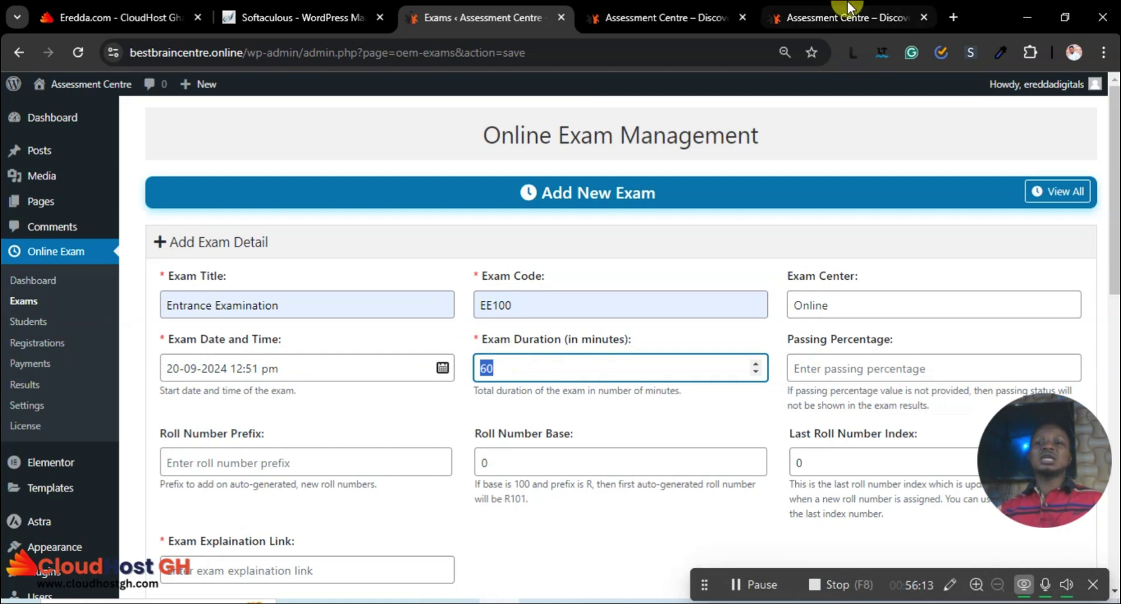
left_click(952, 16)
type("d")
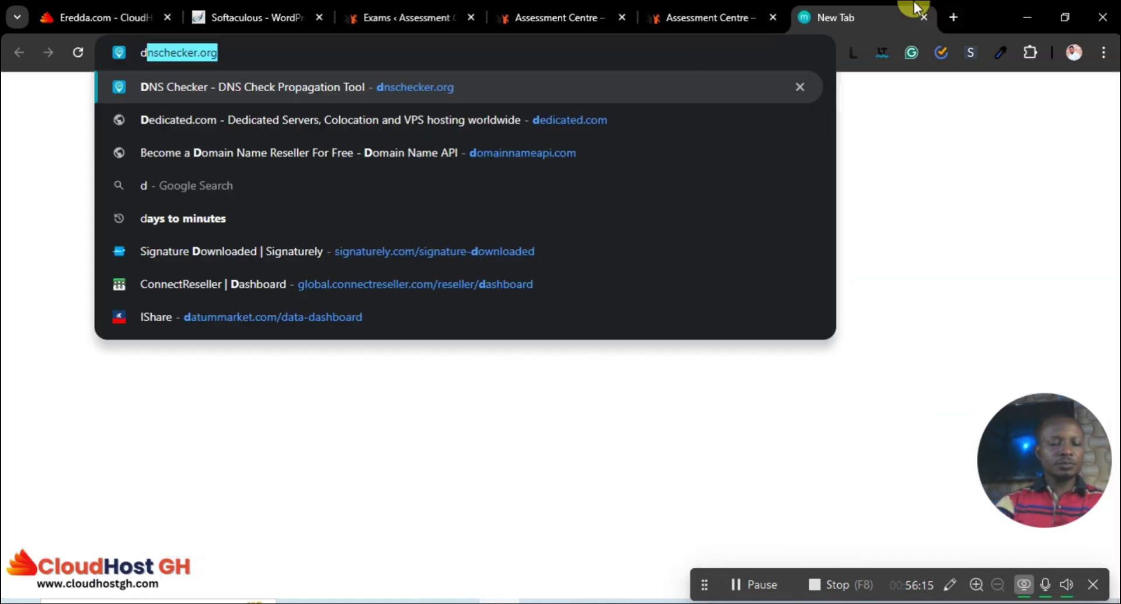
type("ays")
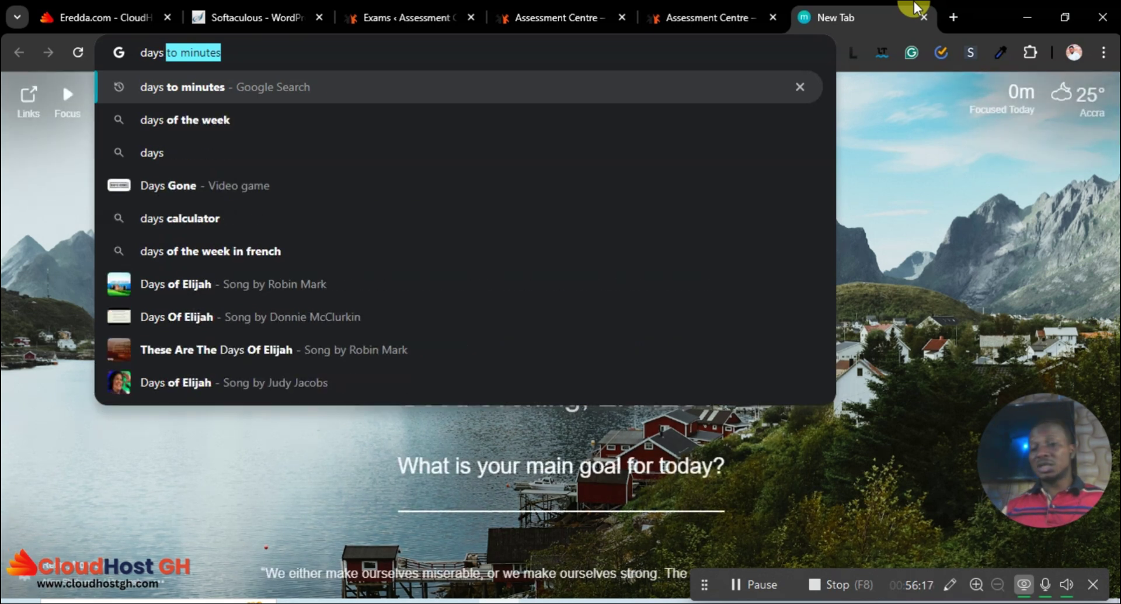
key("Return")
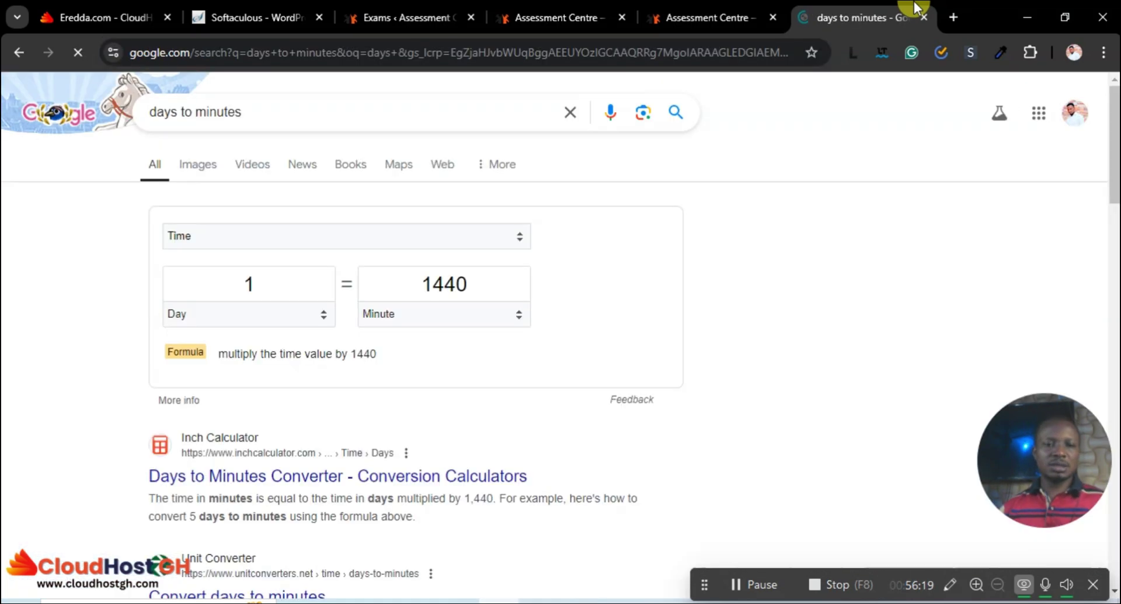
left_click_drag(267, 288, 163, 282)
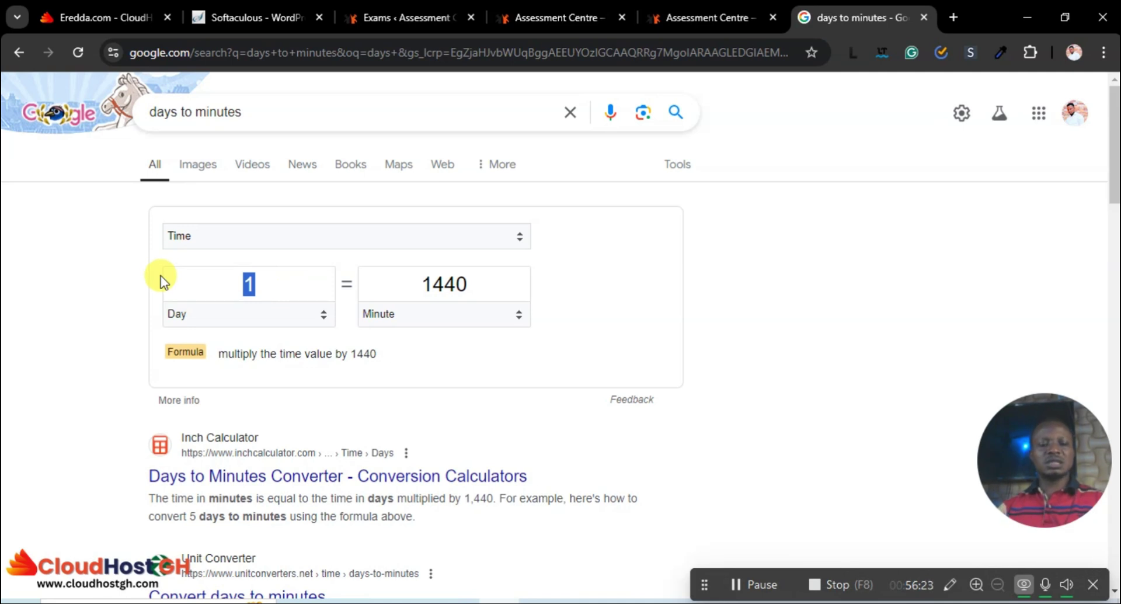
type("3")
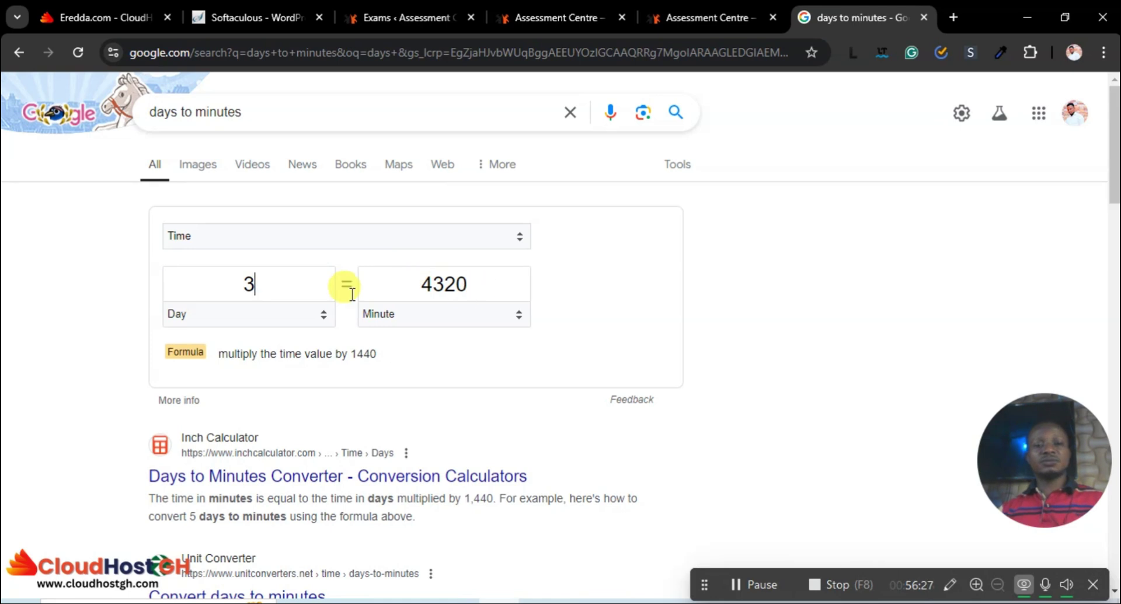
Copy the converted minutes and replace the exam duration in the new exam form with 4320.
double_click(475, 286)
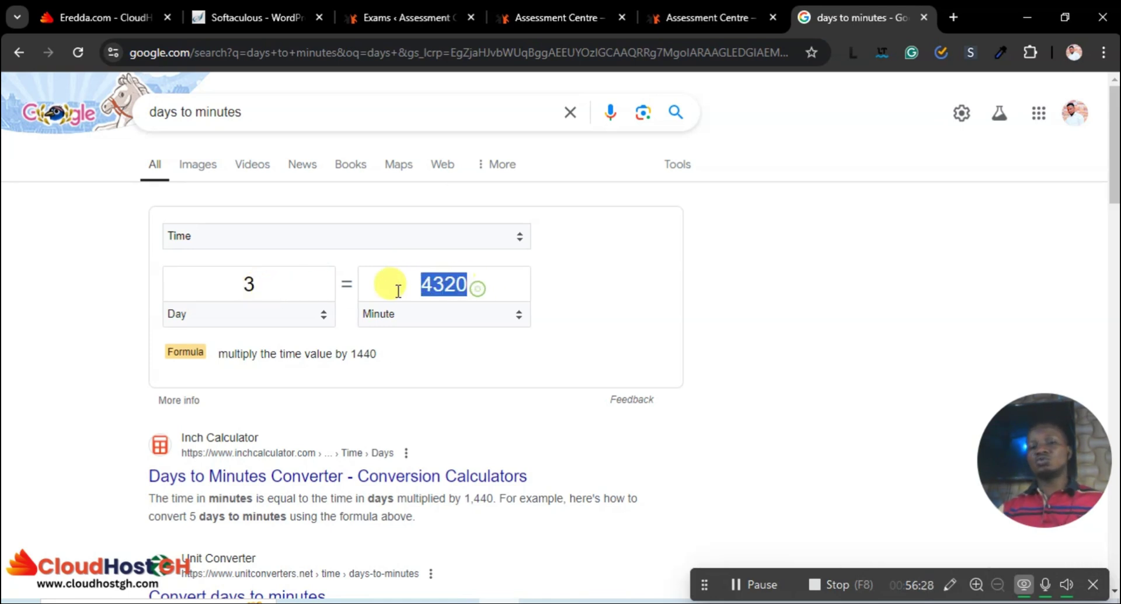
right_click(430, 287)
left_click(474, 367)
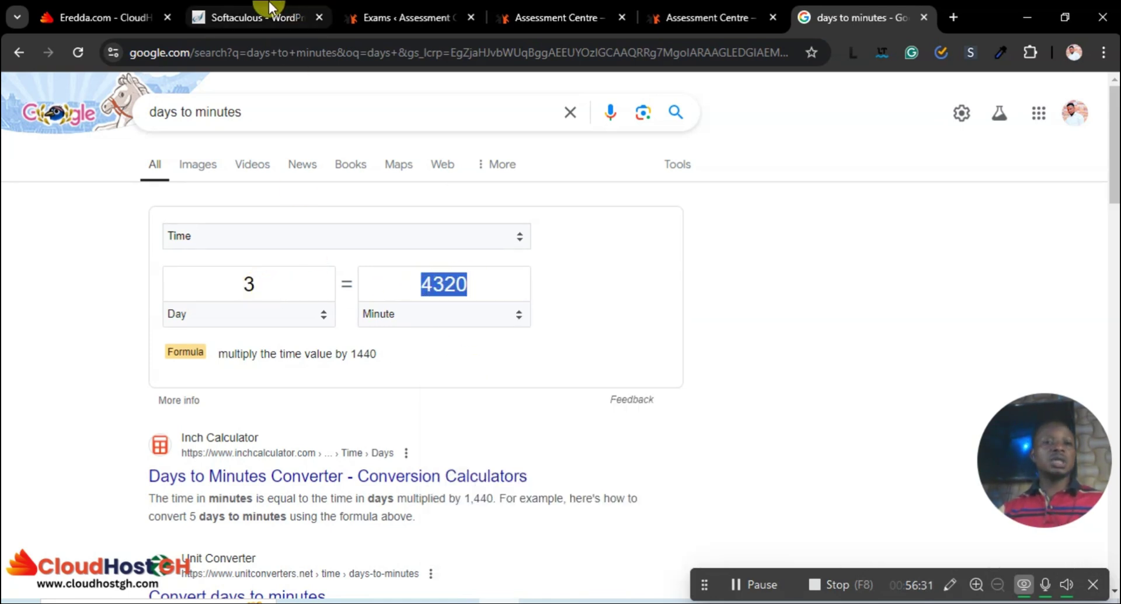
left_click(416, 7)
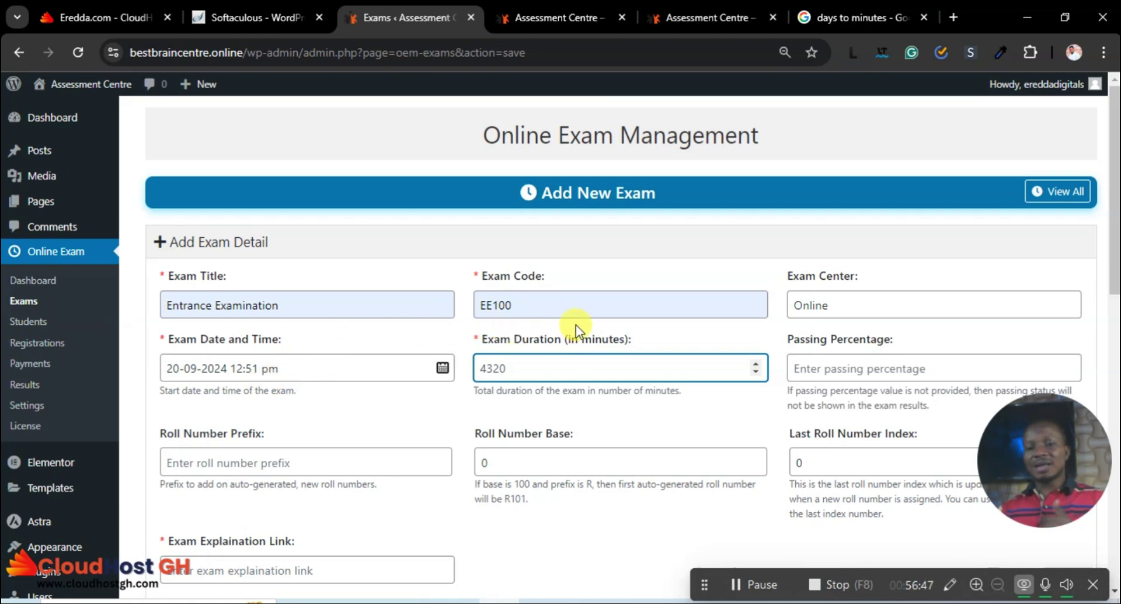
Set the exam's passing percentage to 80 and its roll number prefix to R.
scroll(578, 327, "down", 1)
left_click(845, 284)
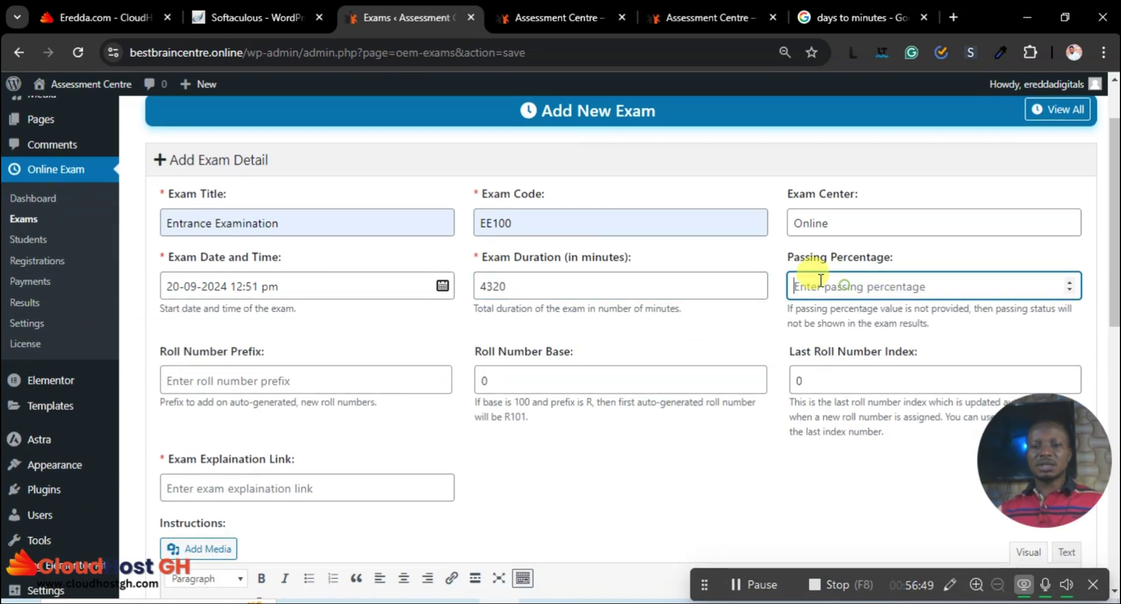
type("80")
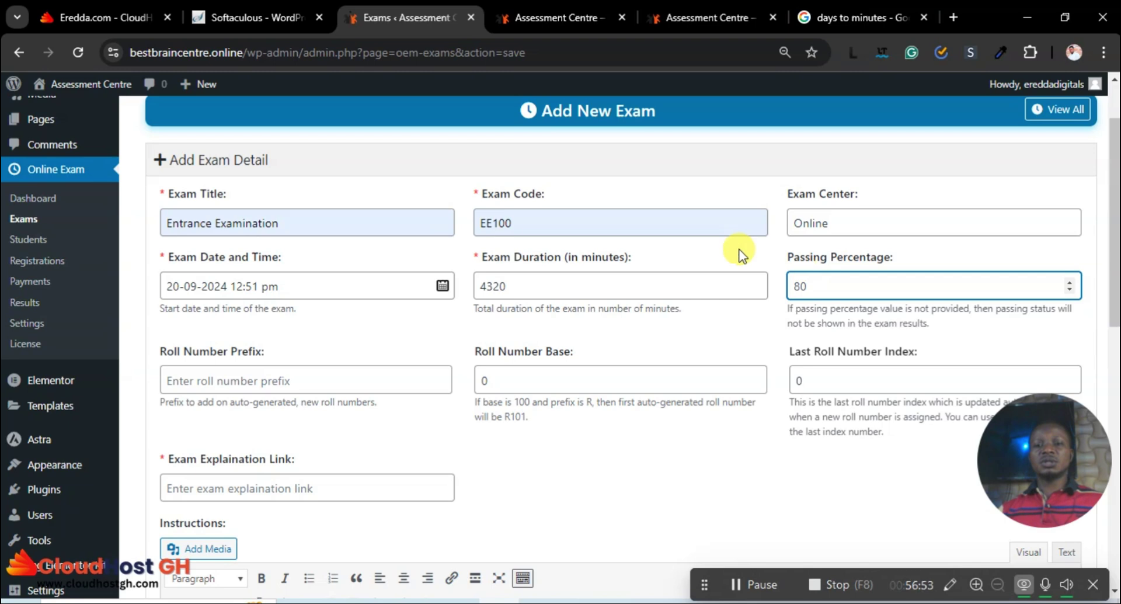
left_click(197, 380)
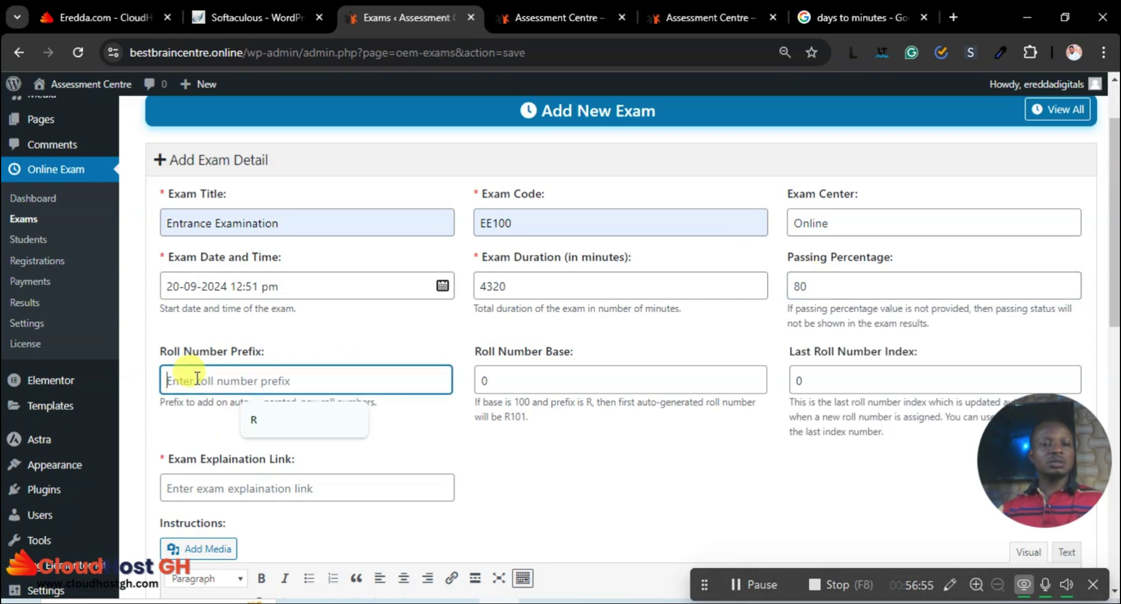
left_click(252, 419)
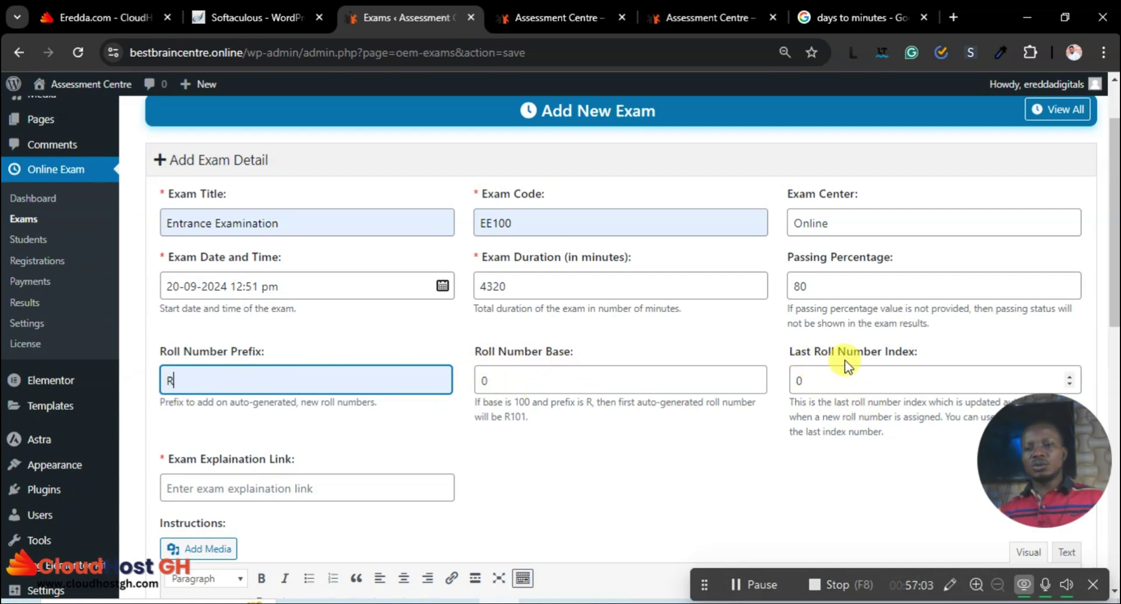
scroll(564, 400, "down", 3)
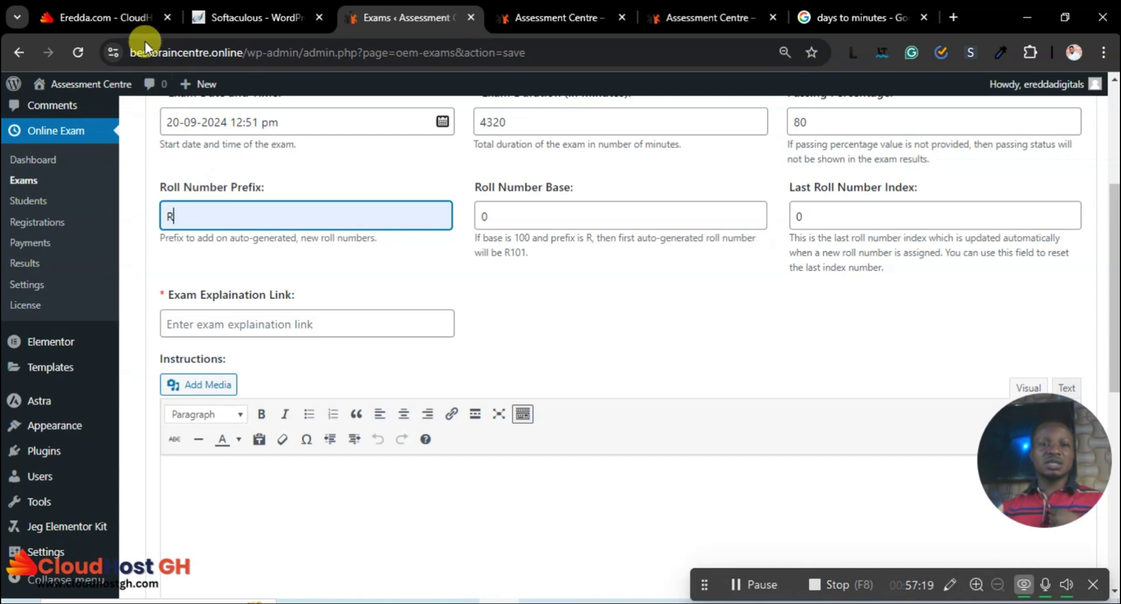
Switch to the tab showing the site's home page, open its admin dashboard and start a new page.
left_click(547, 12)
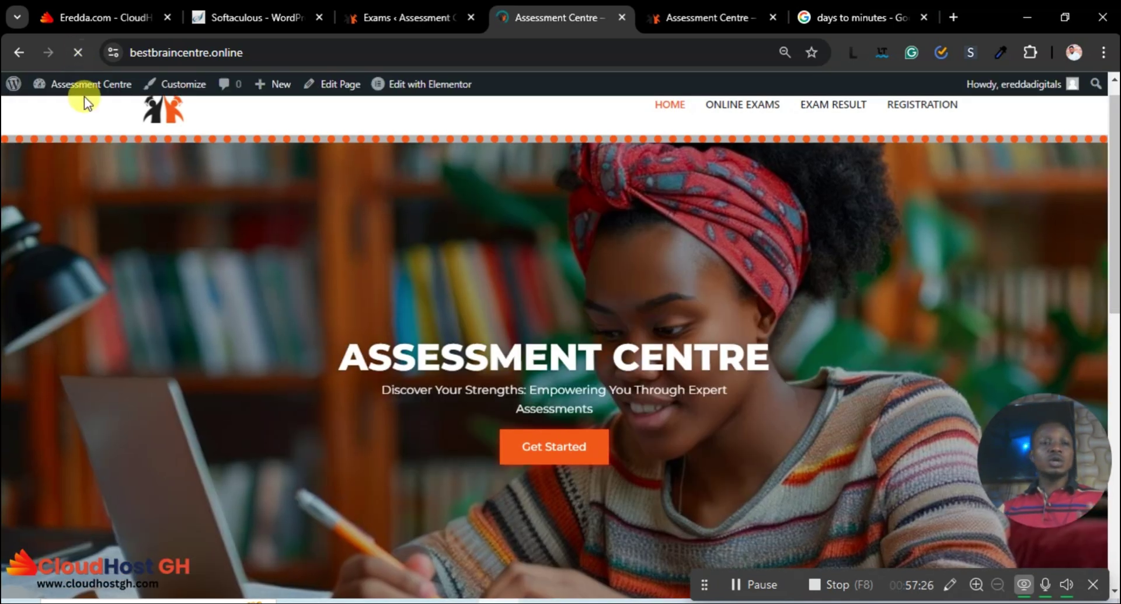
mouse_move(79, 89)
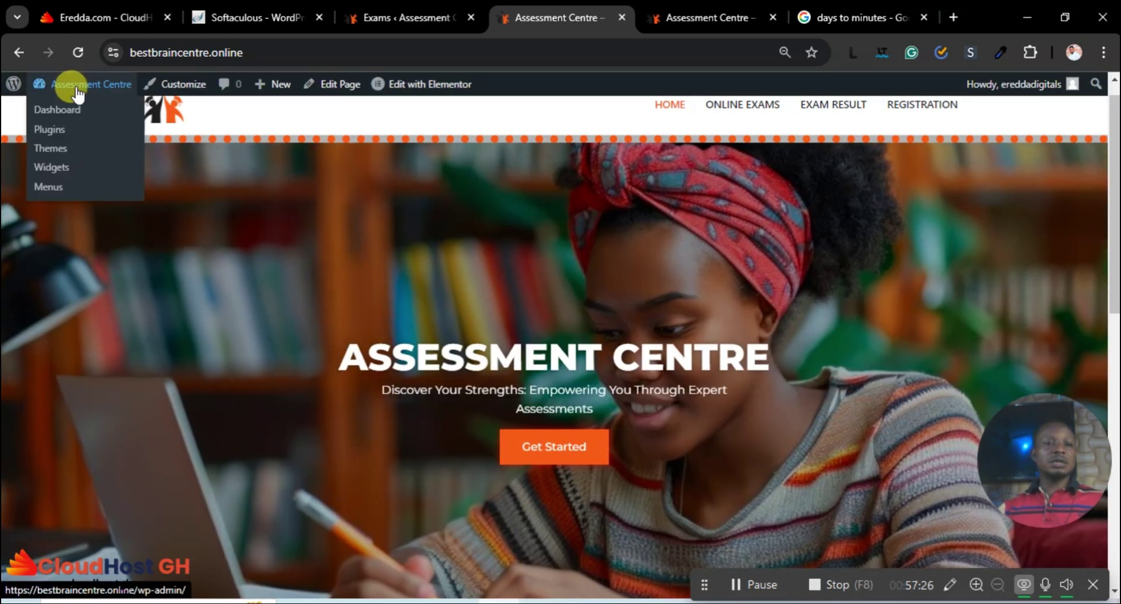
left_click(58, 113)
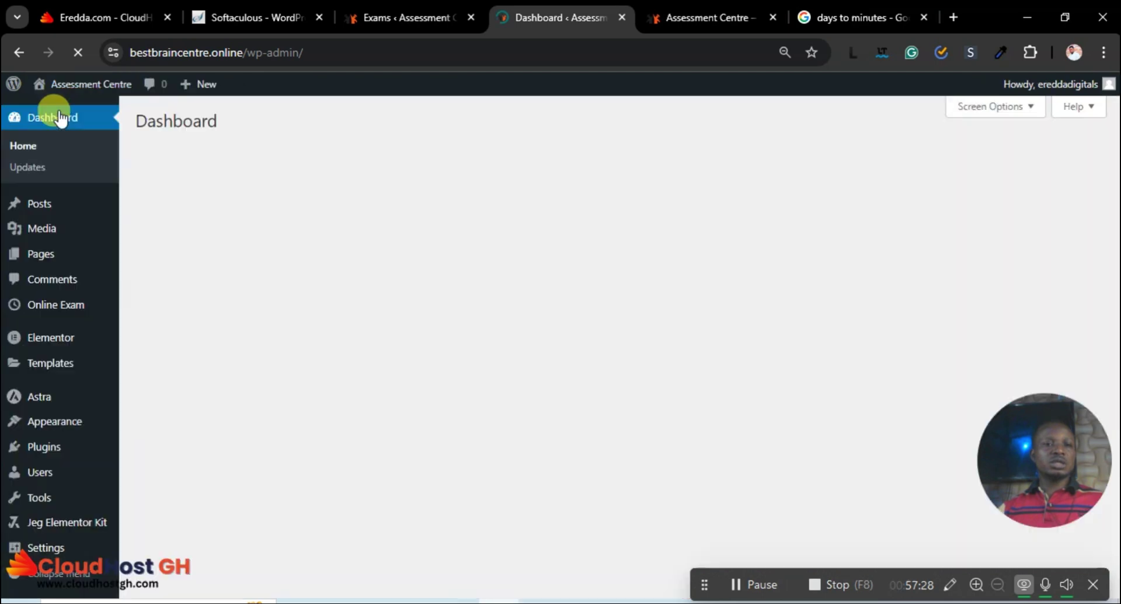
mouse_move(44, 256)
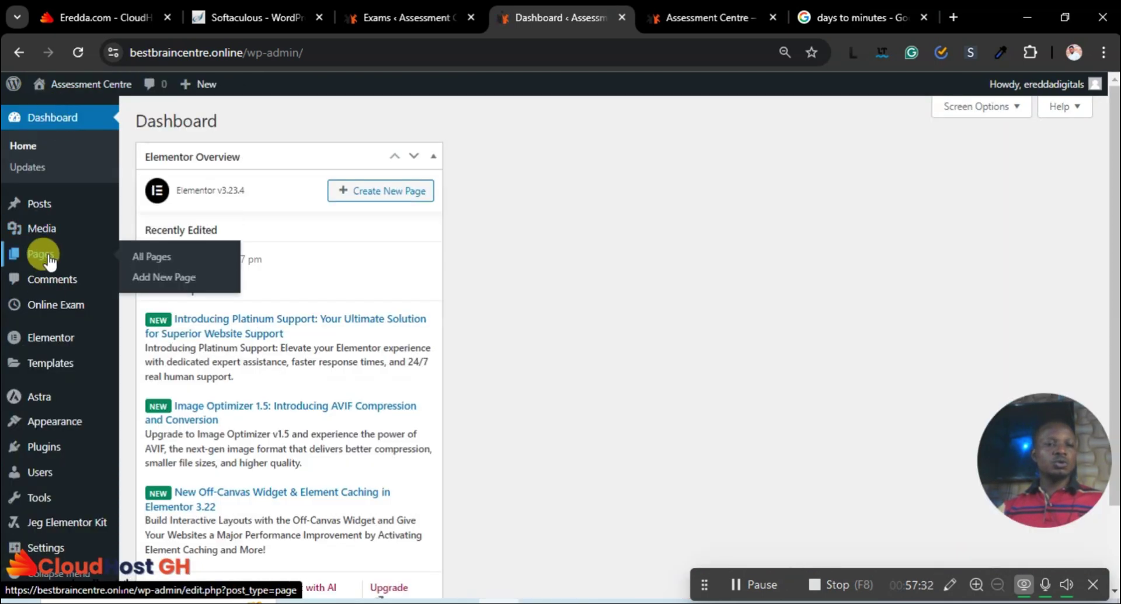
left_click(166, 280)
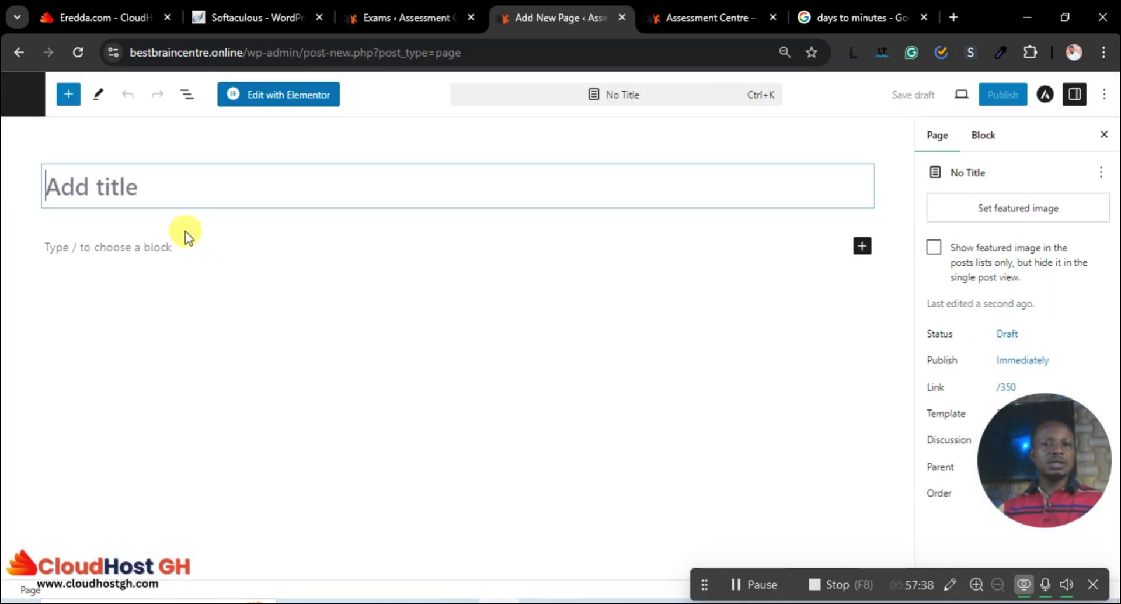
Title the new page Examination Info, publish it and return to the list of pages.
left_click(145, 193)
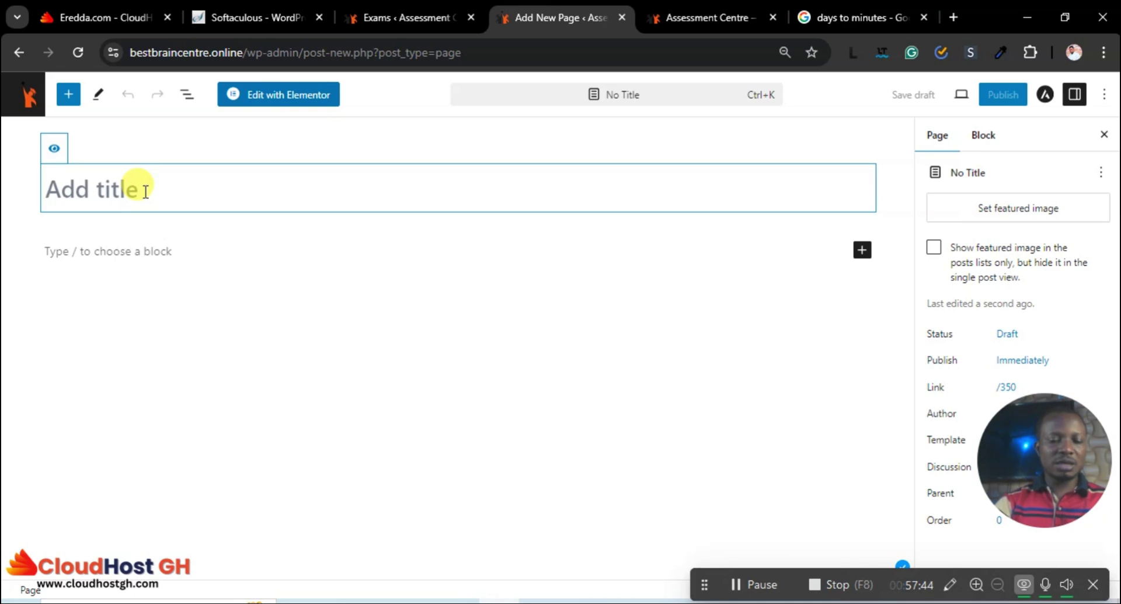
type("Examin")
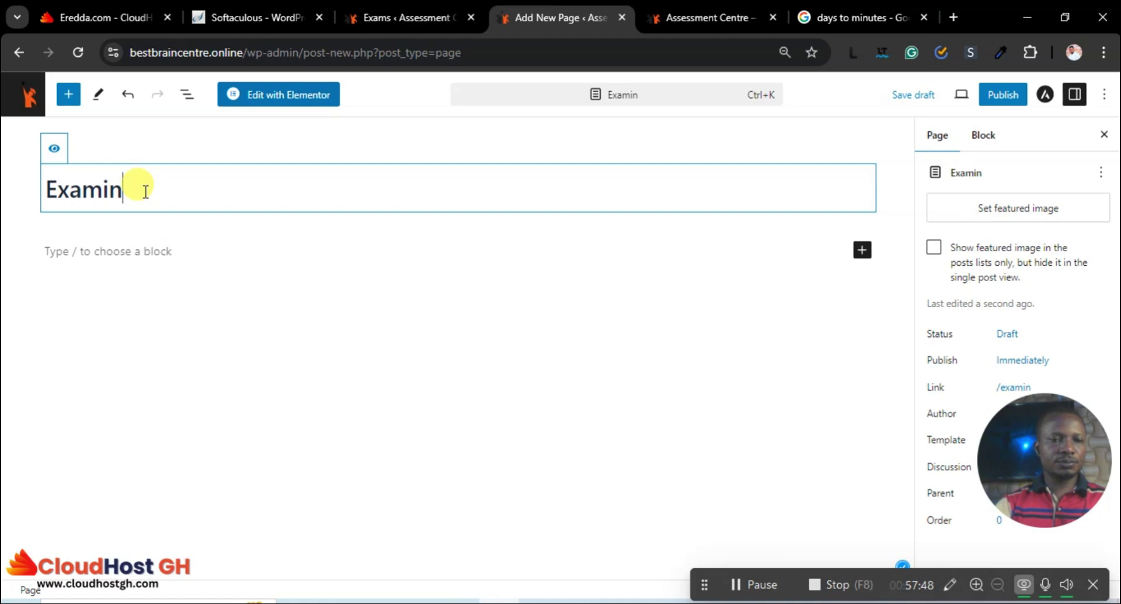
type("ation ")
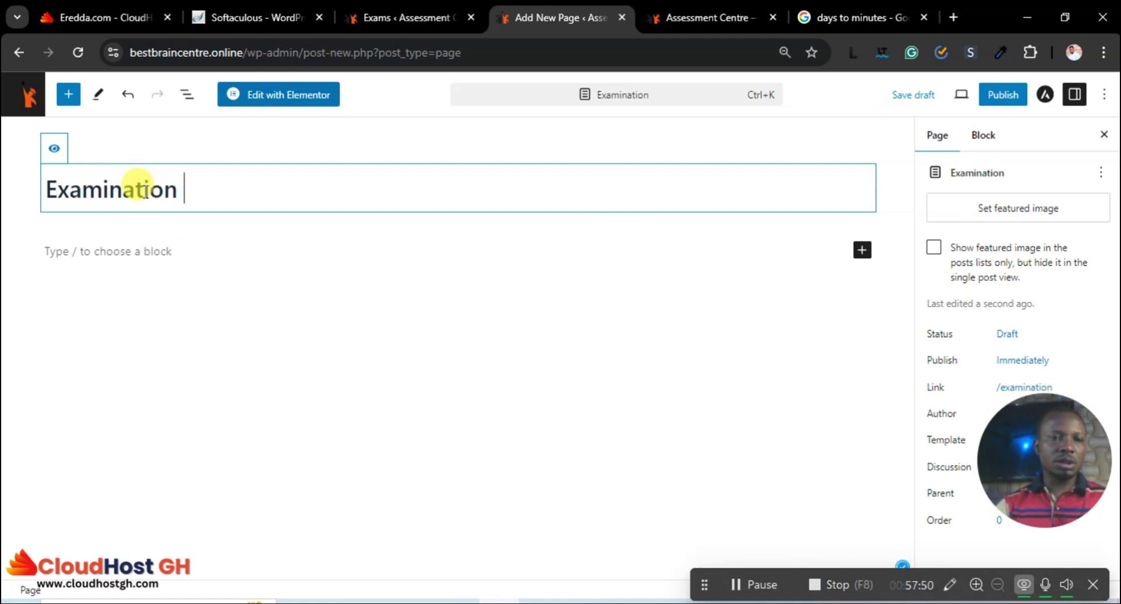
type("Info")
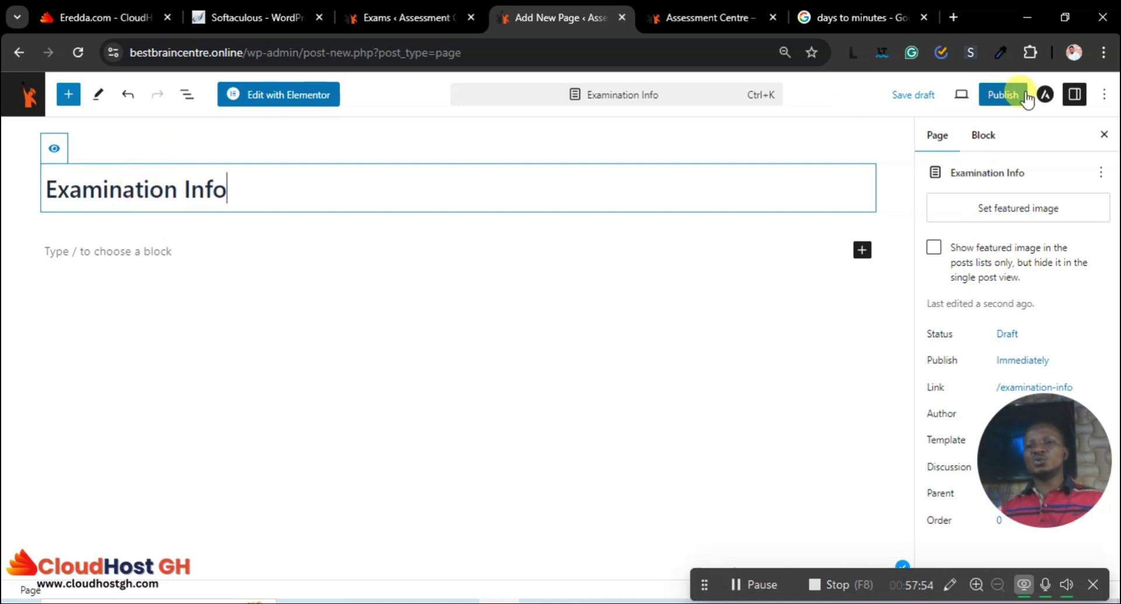
left_click(1007, 95)
left_click(983, 100)
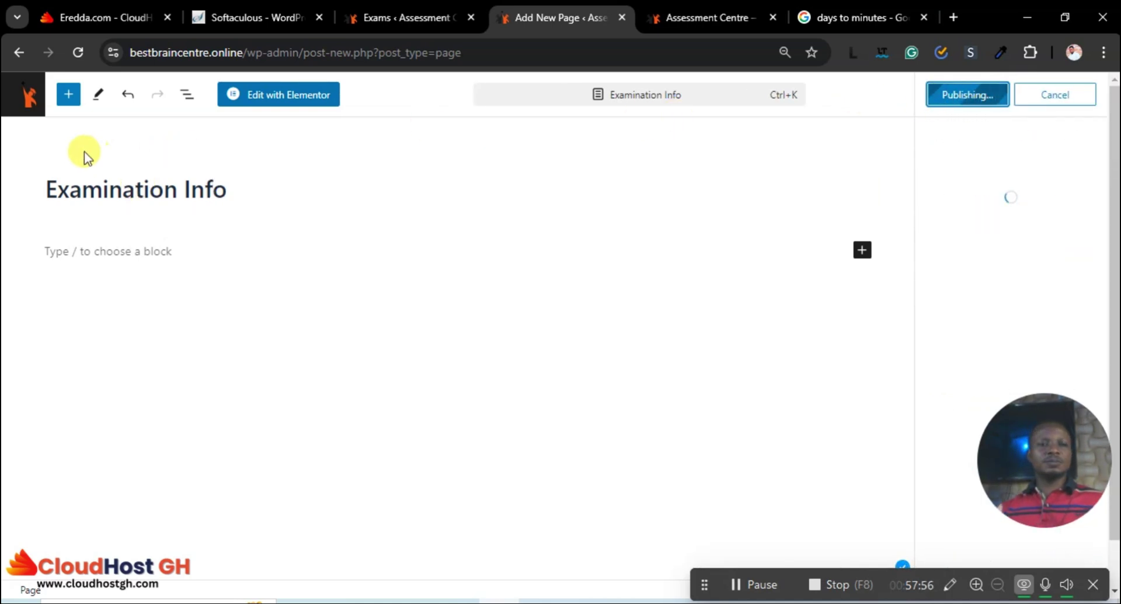
left_click(25, 111)
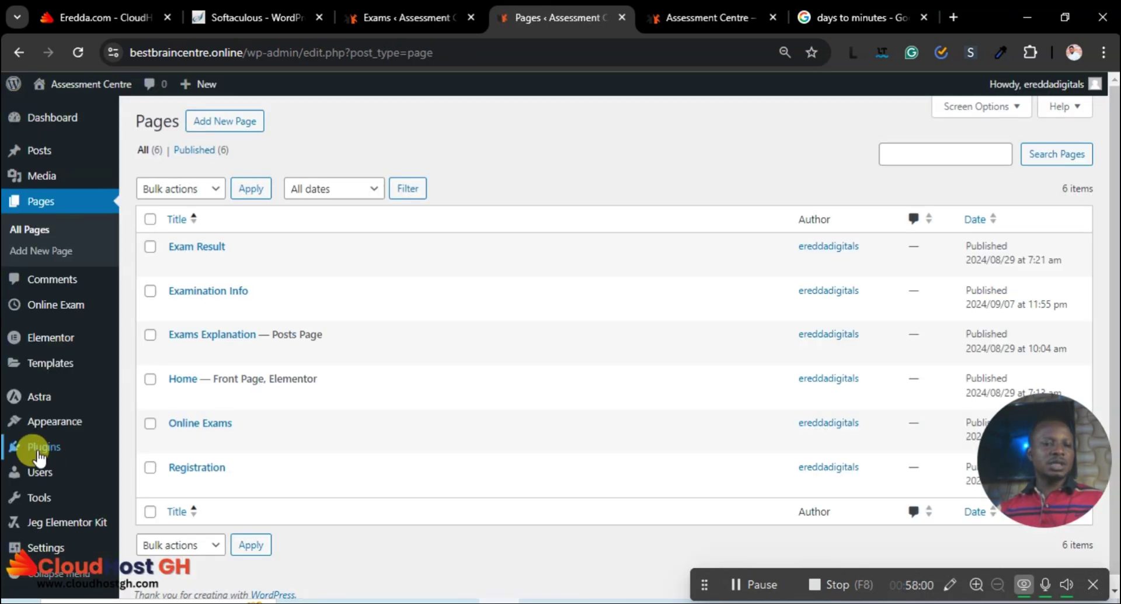
In the Reading settings, set the posts page to Examination Info and save the changes.
mouse_move(47, 450)
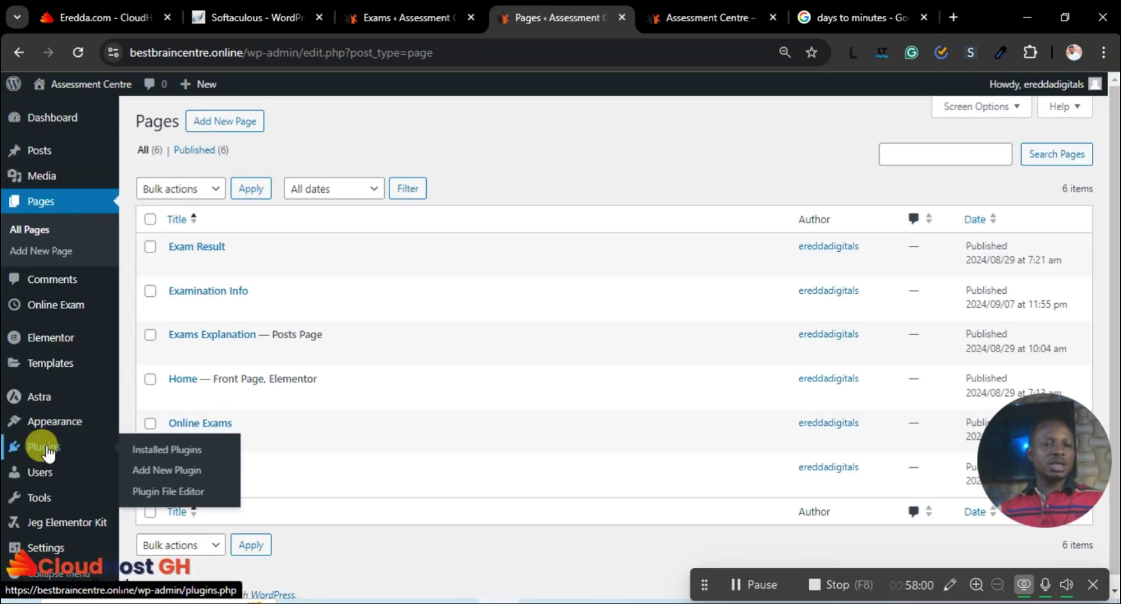
mouse_move(56, 549)
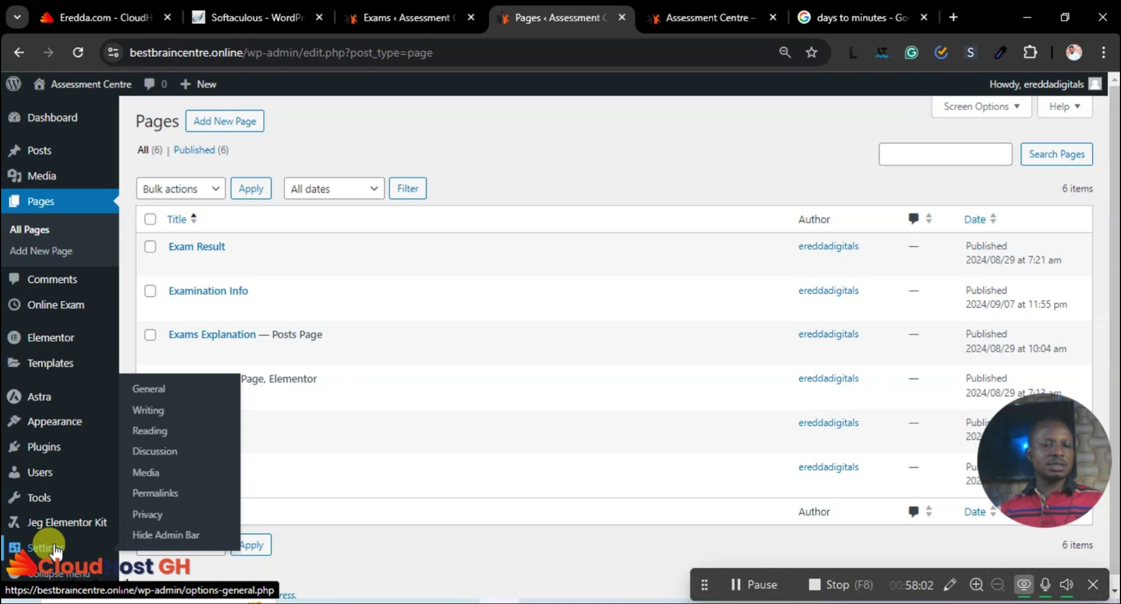
left_click(158, 435)
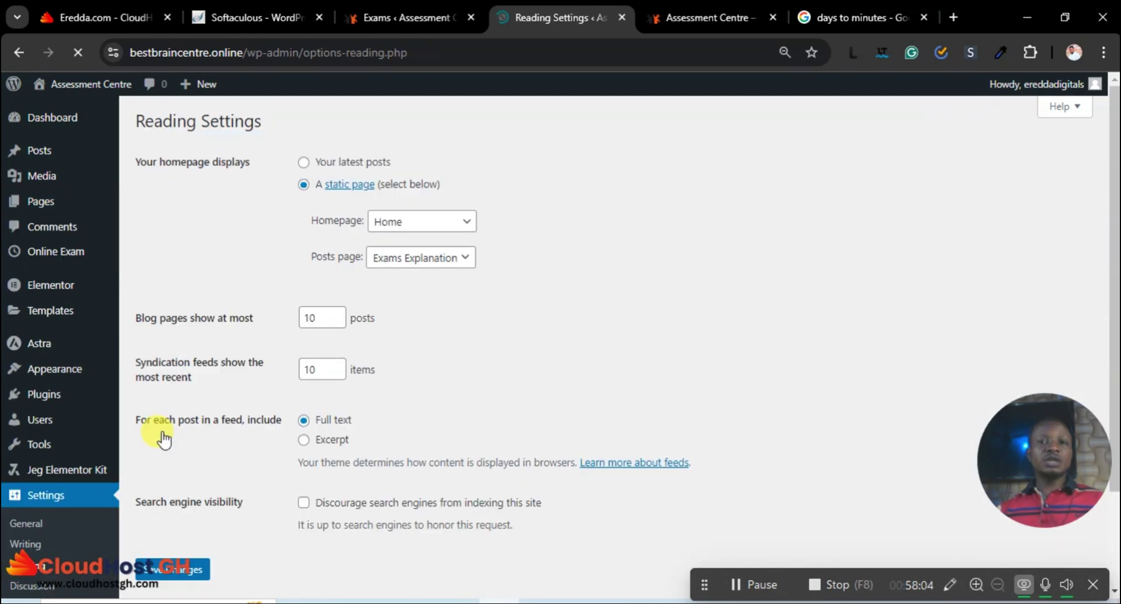
left_click(416, 260)
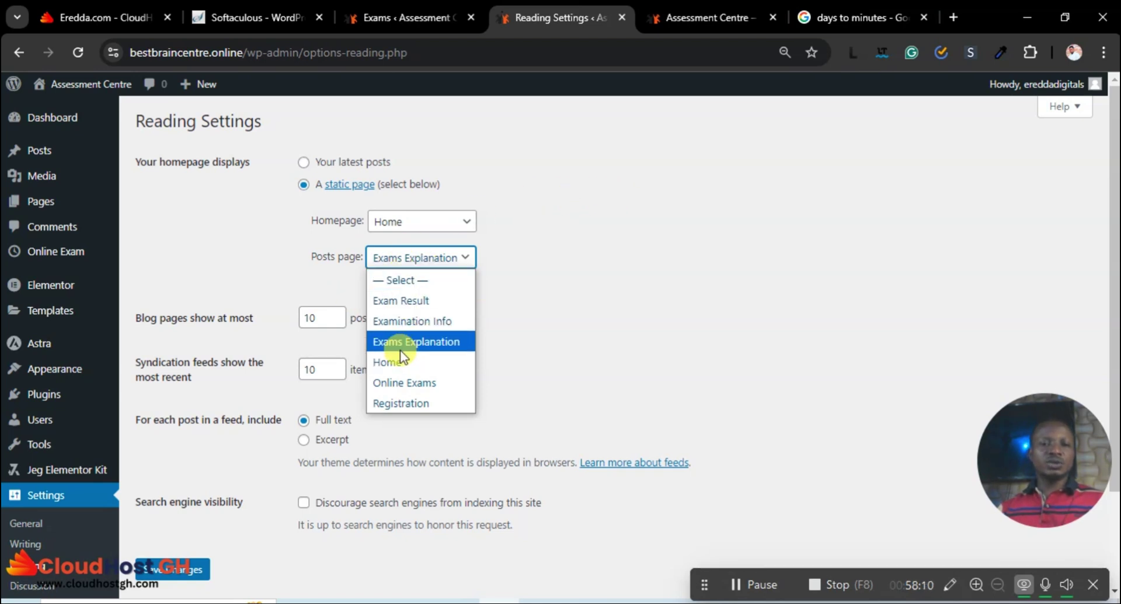
left_click(425, 322)
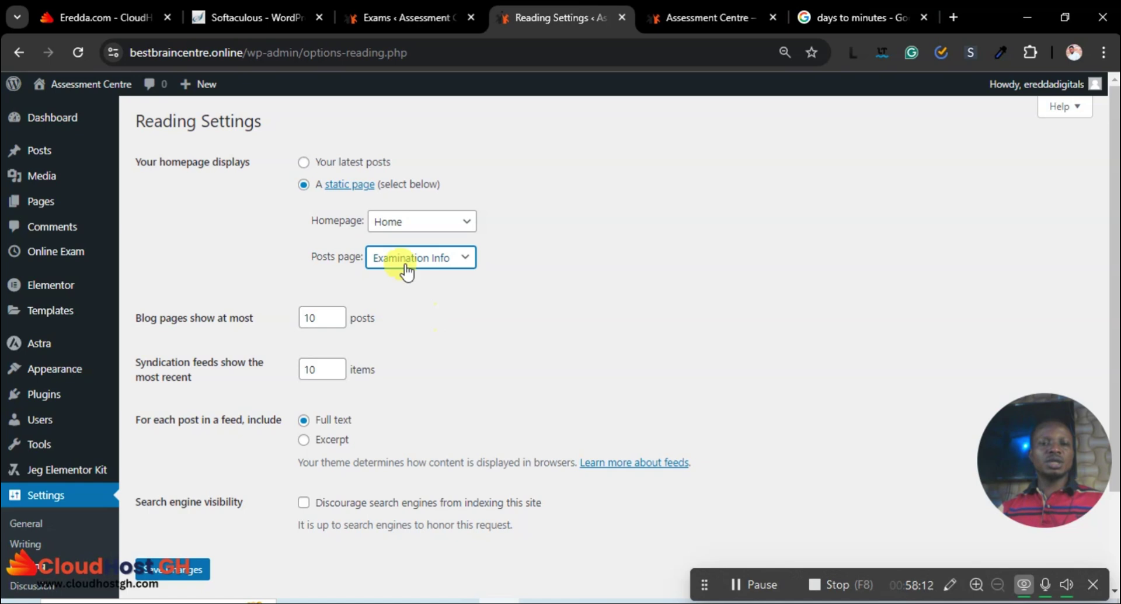
left_click(140, 578)
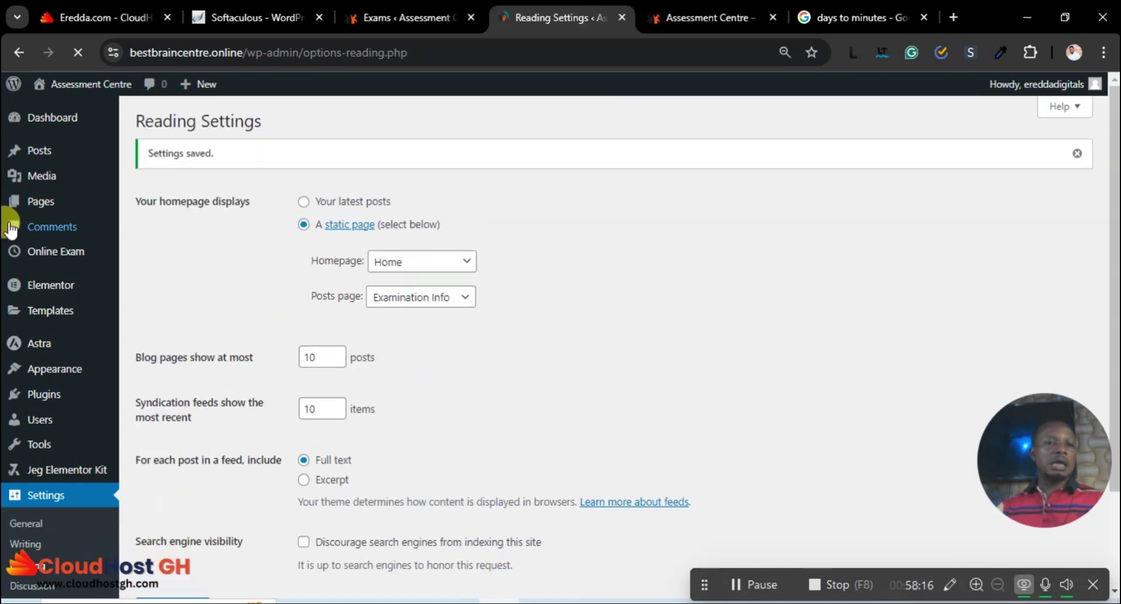
Start another new page and title it Entrance Exams Info, accepting the spelling correction for its first word.
mouse_move(48, 198)
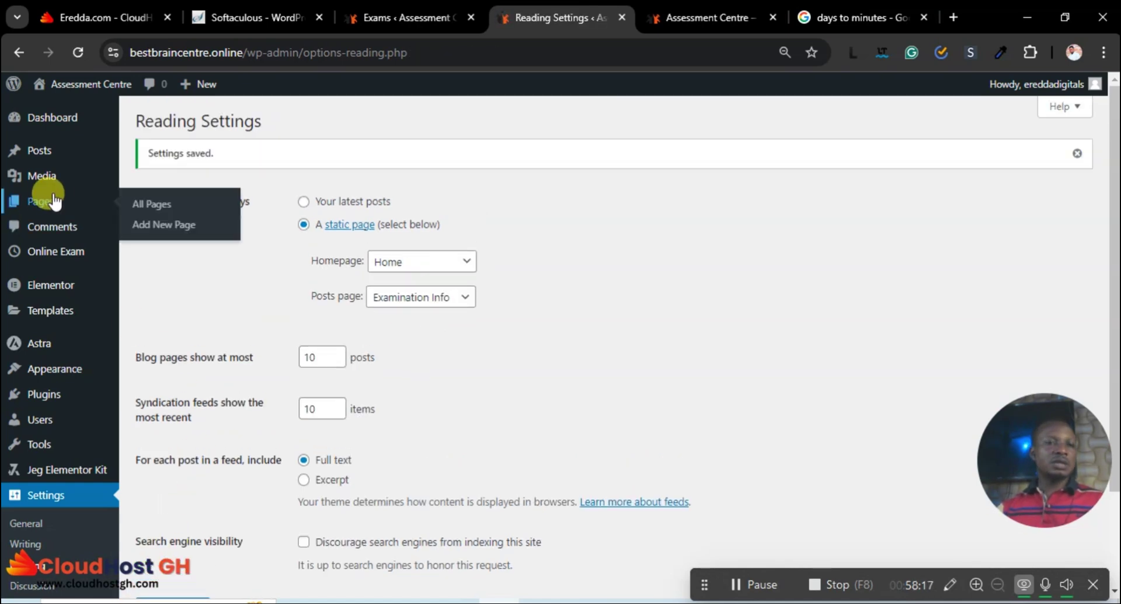
left_click(154, 227)
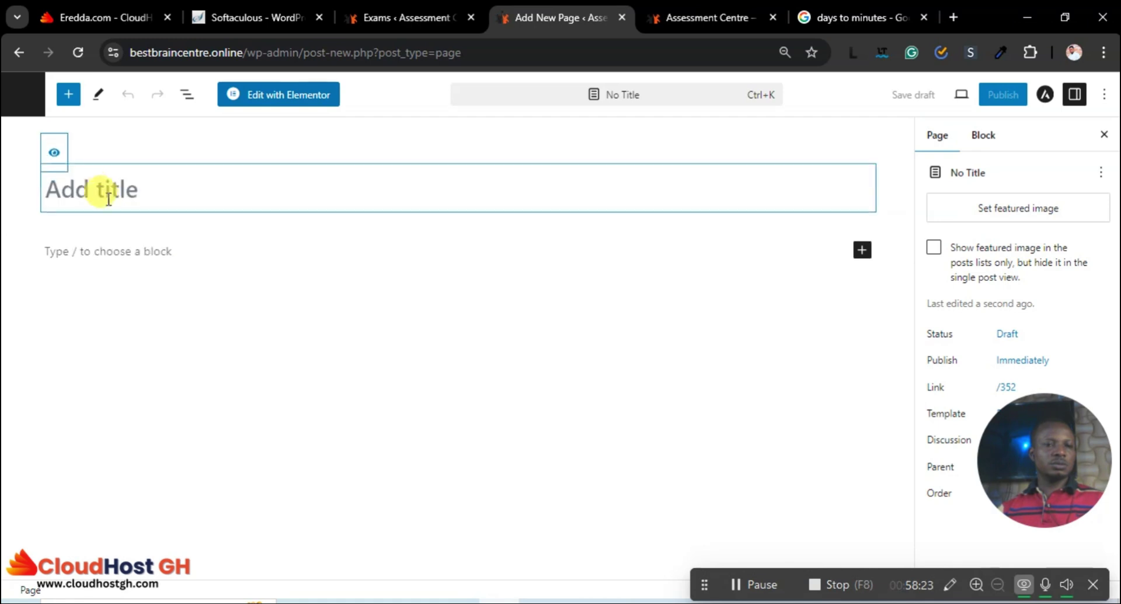
left_click(101, 193)
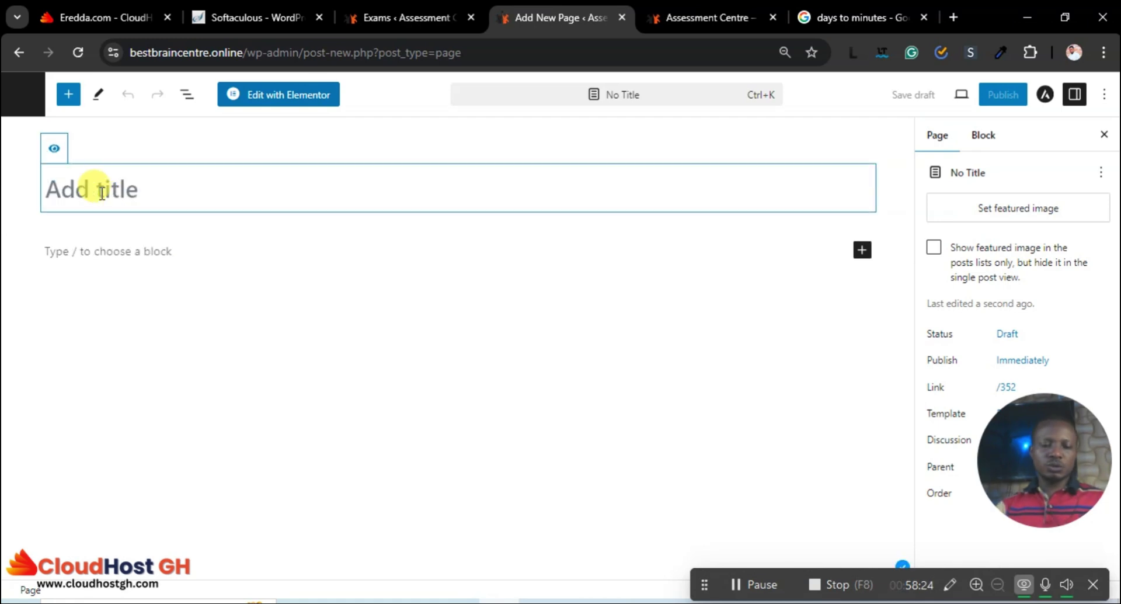
type("E")
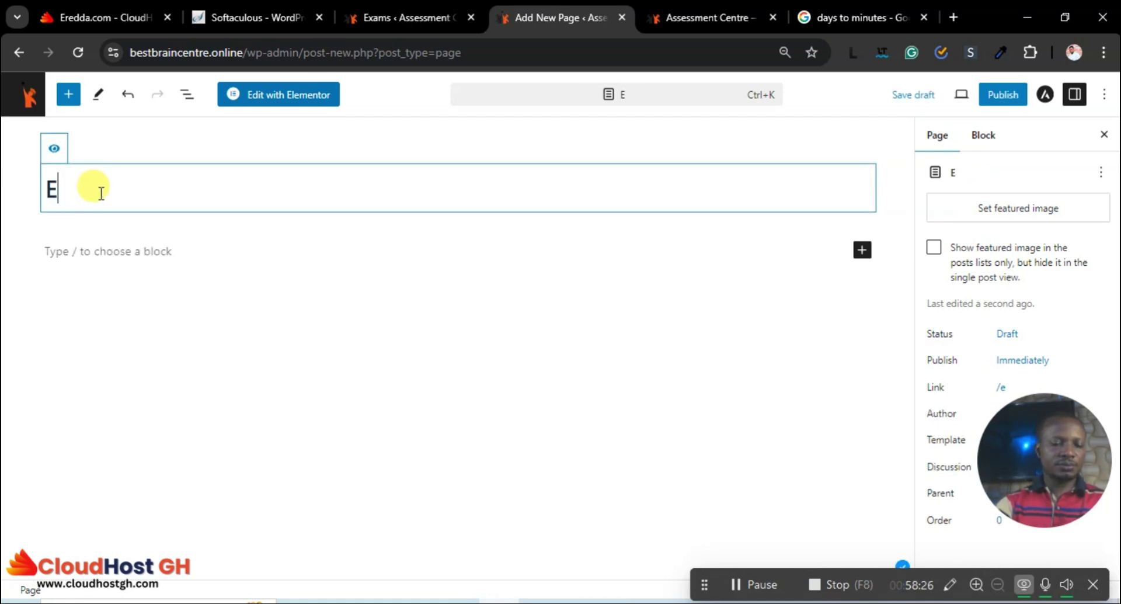
type("xtran")
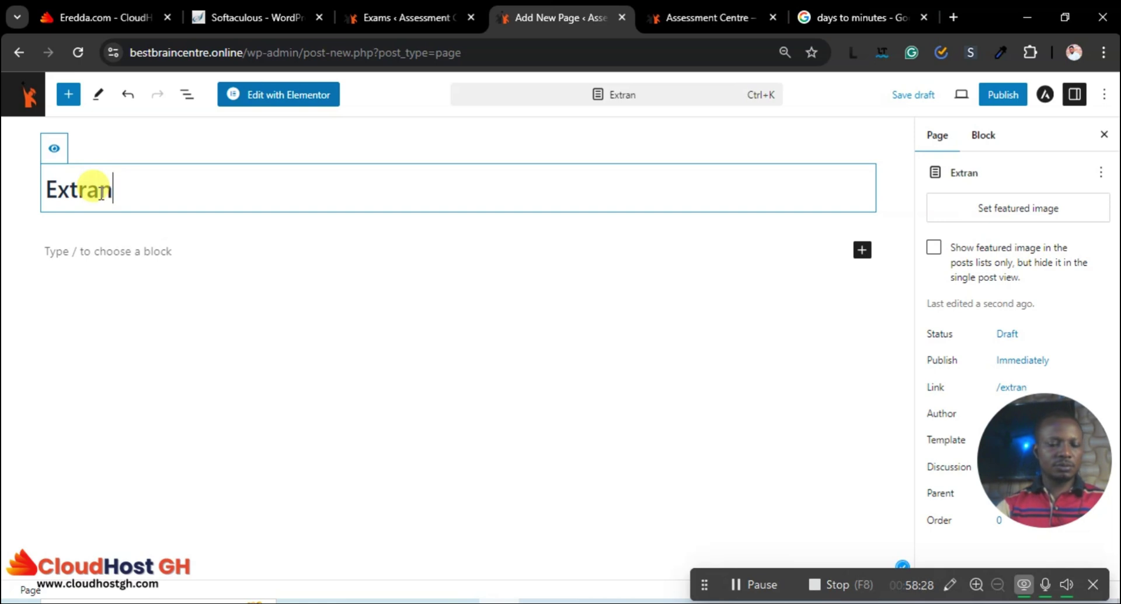
type("ce Ex")
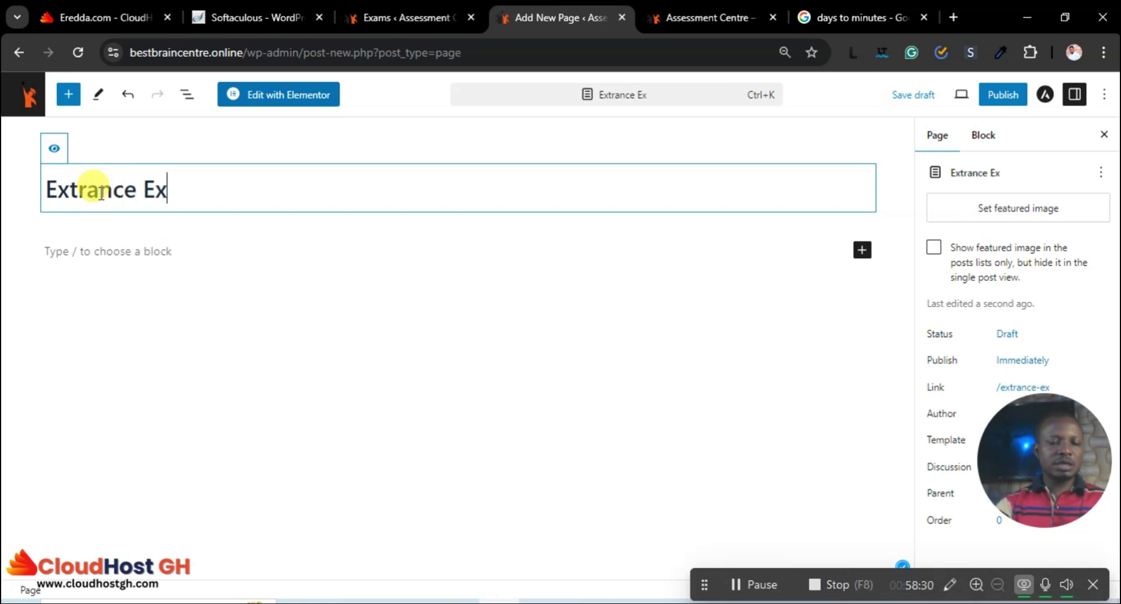
type("ams Info")
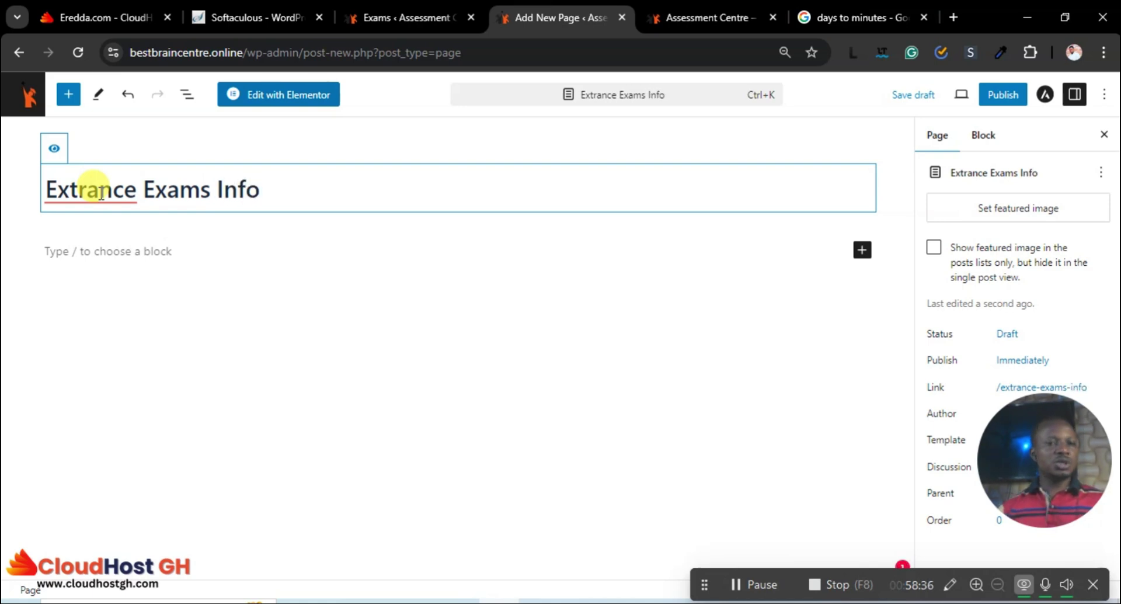
left_click(86, 199)
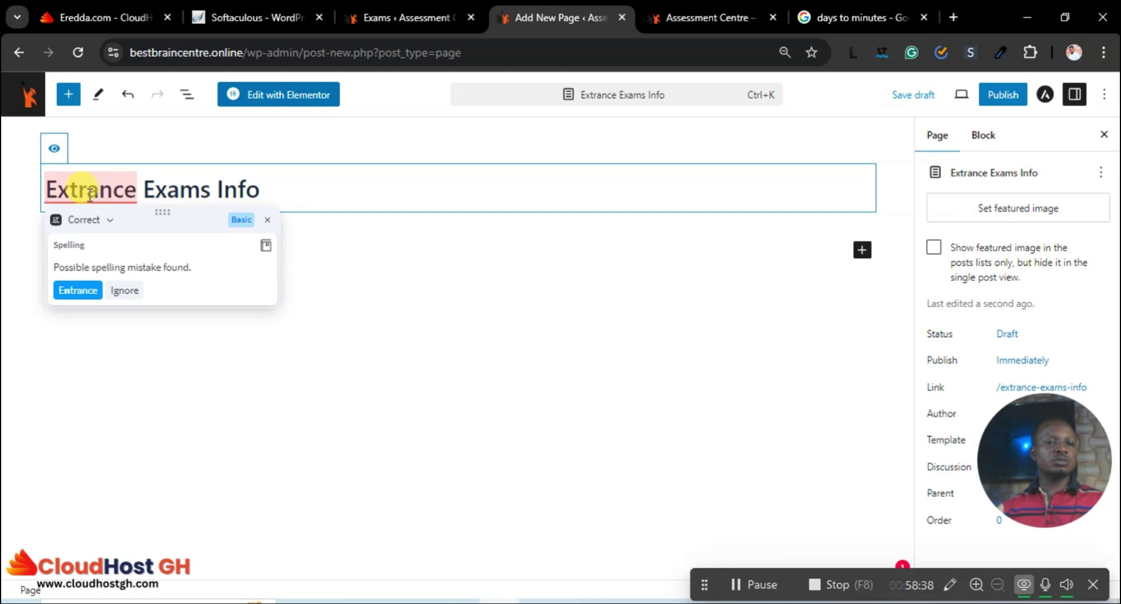
left_click(80, 291)
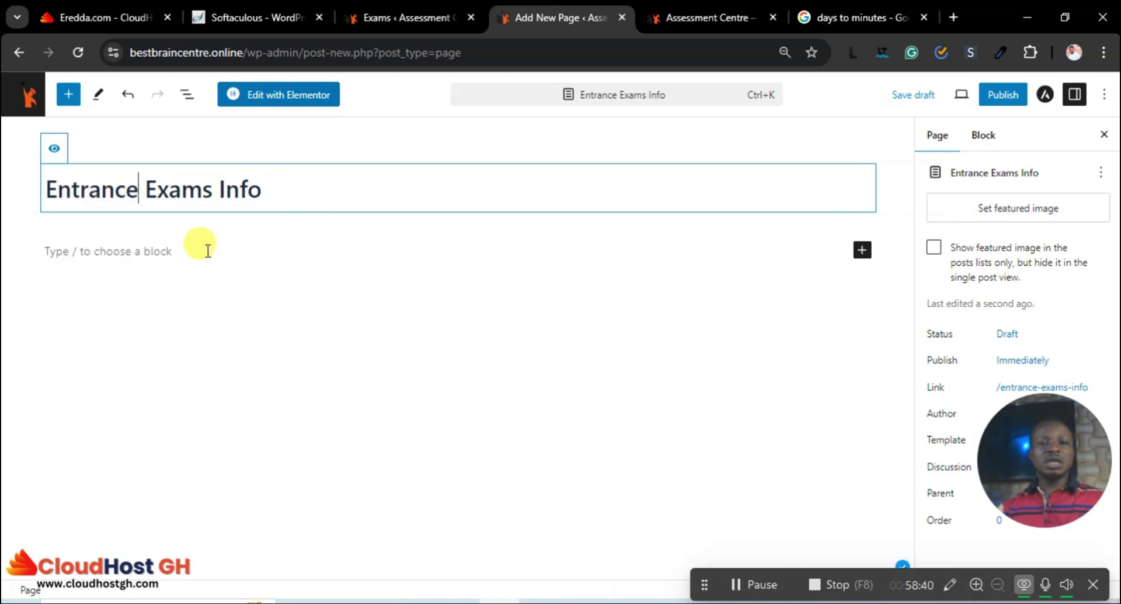
left_click(853, 52)
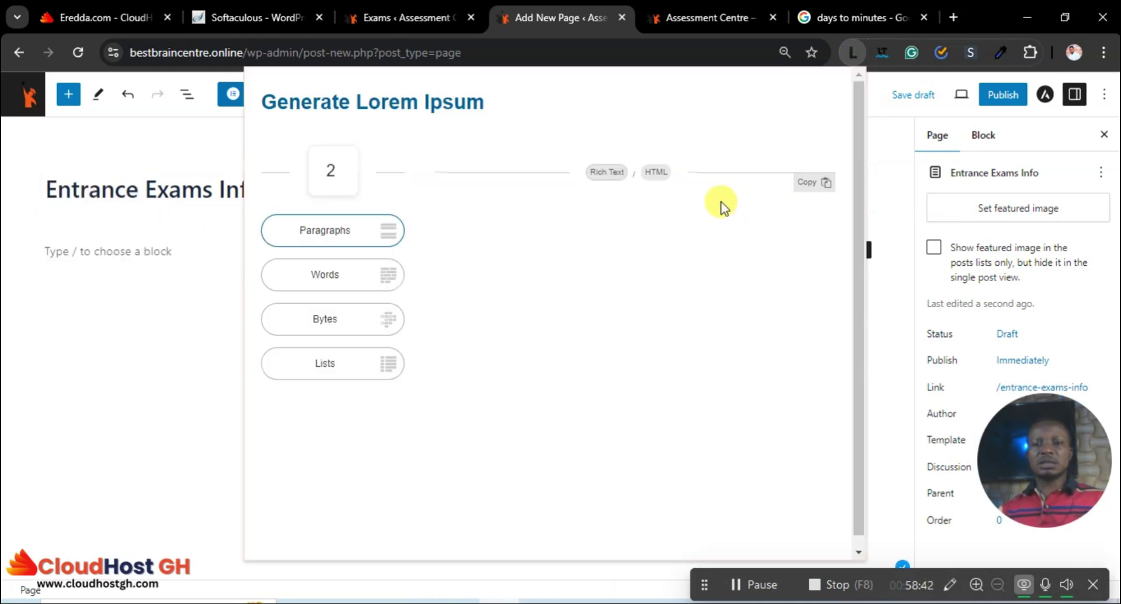
left_click(339, 231)
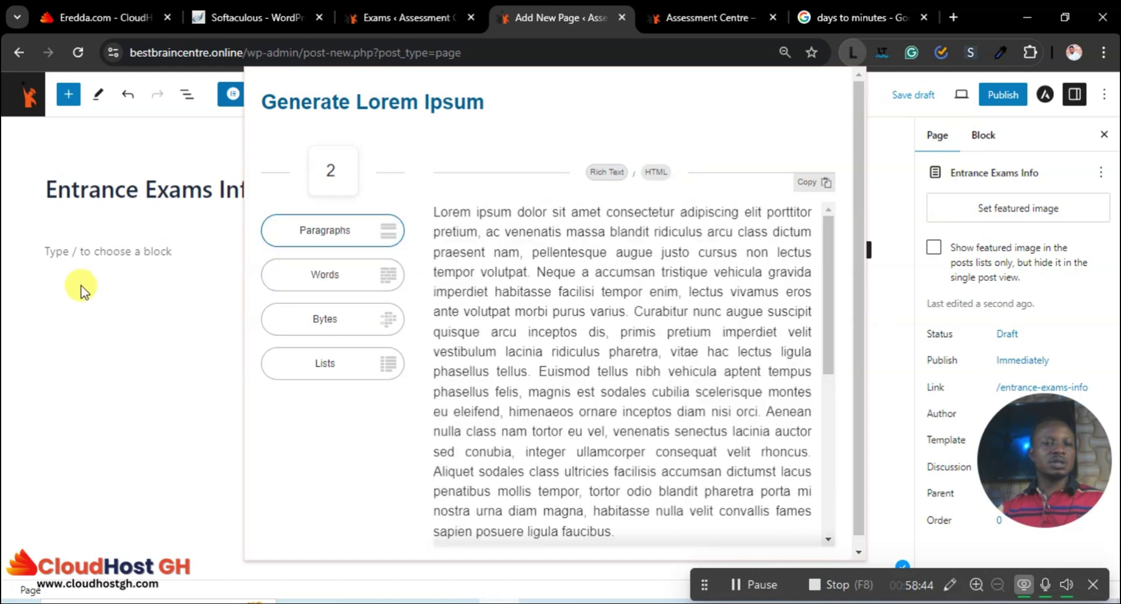
left_click(75, 251)
left_click(86, 260)
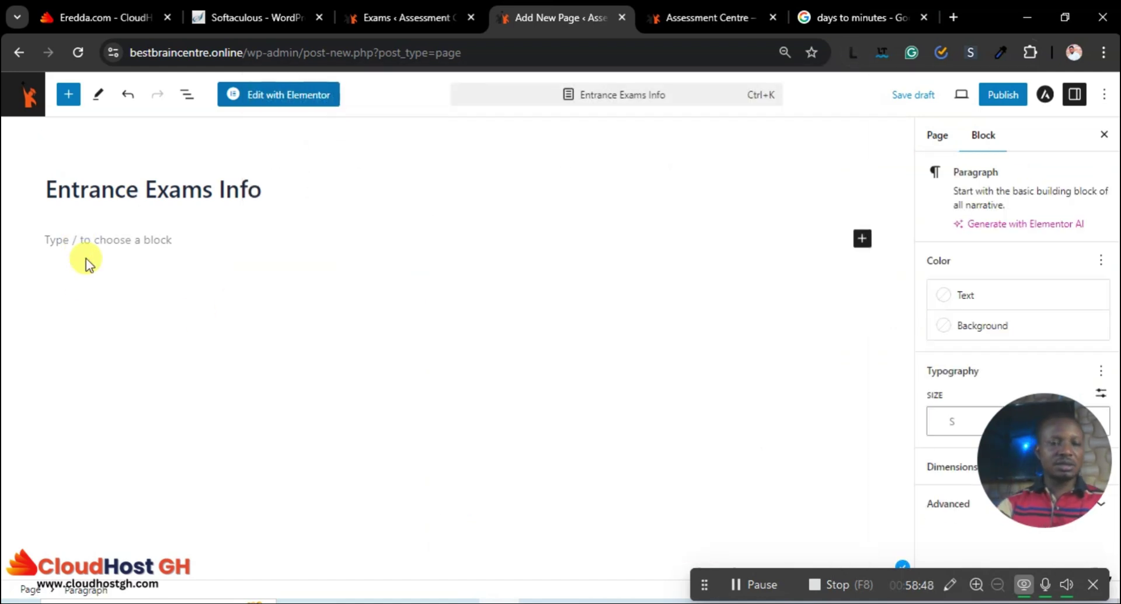
type("4320")
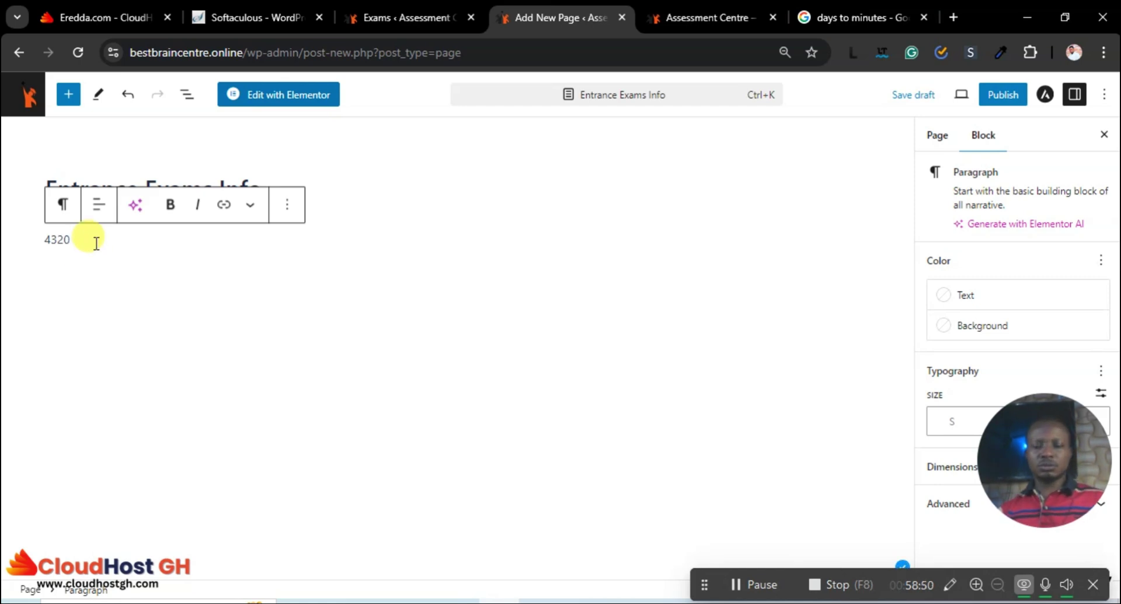
key("BackSpace")
key("BackSpace")
key("BackSpace")
key("BackSpace")
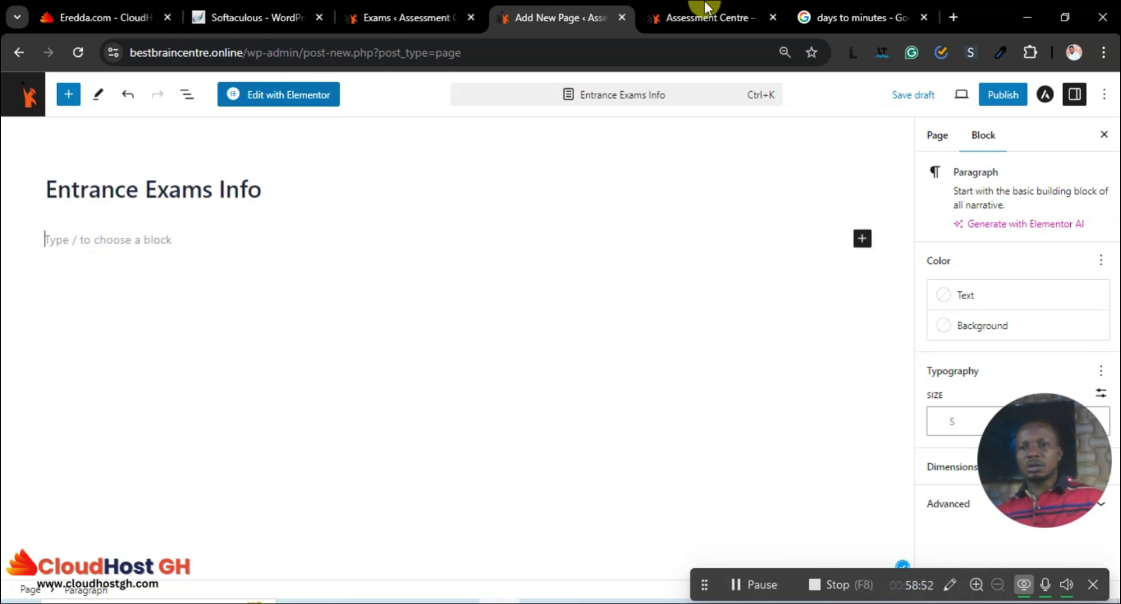
Copy two paragraphs from the Lorem Ipsum generator extension and paste them into the body of the Entrance Exams Info page.
left_click(853, 53)
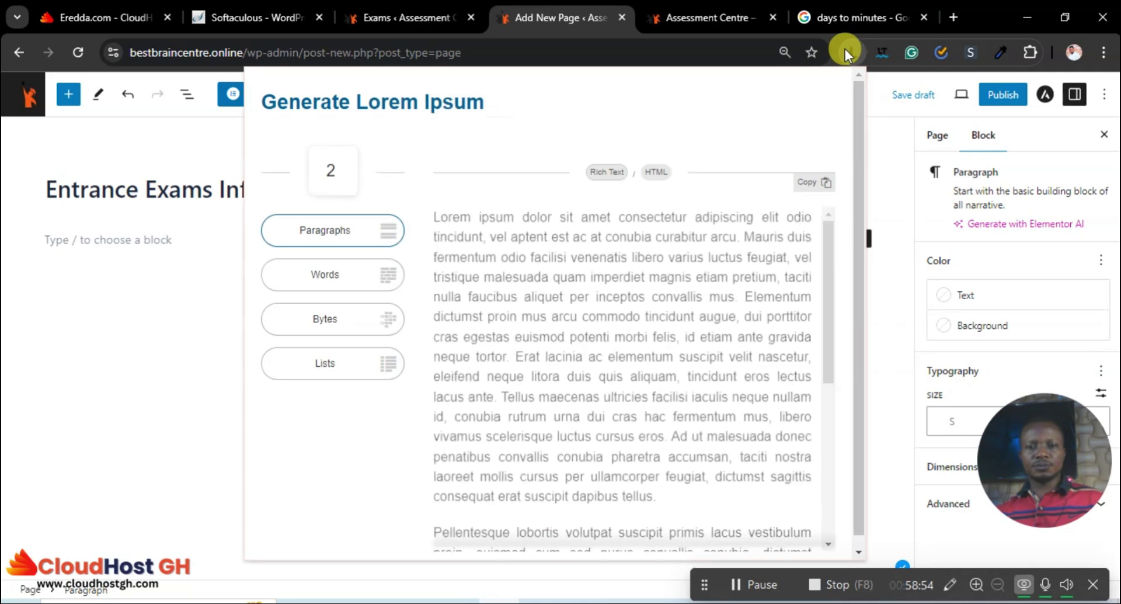
left_click(807, 186)
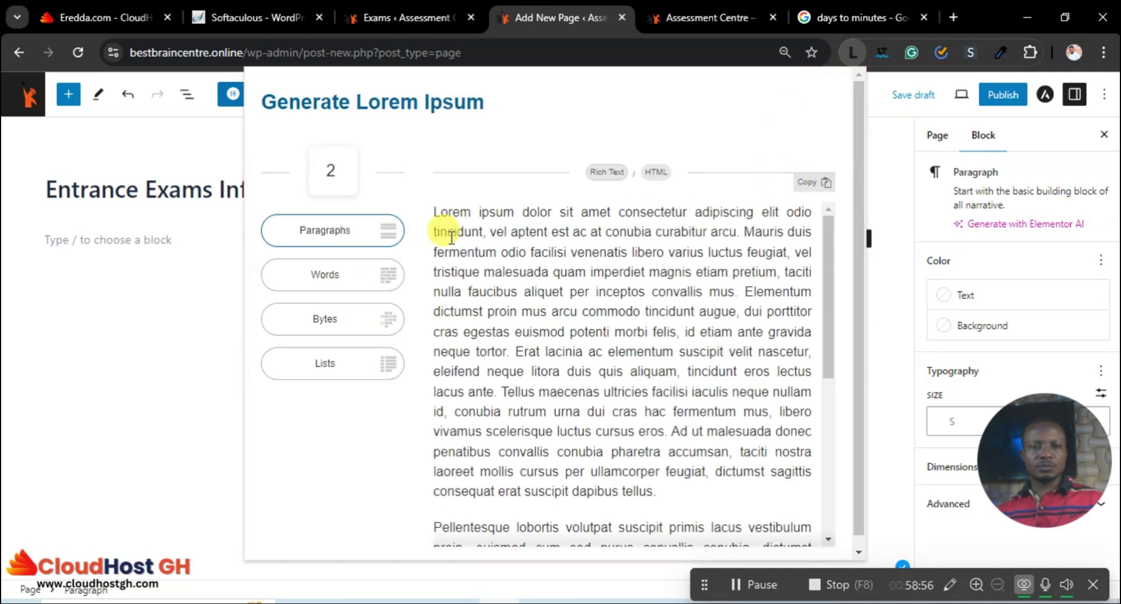
left_click(120, 242)
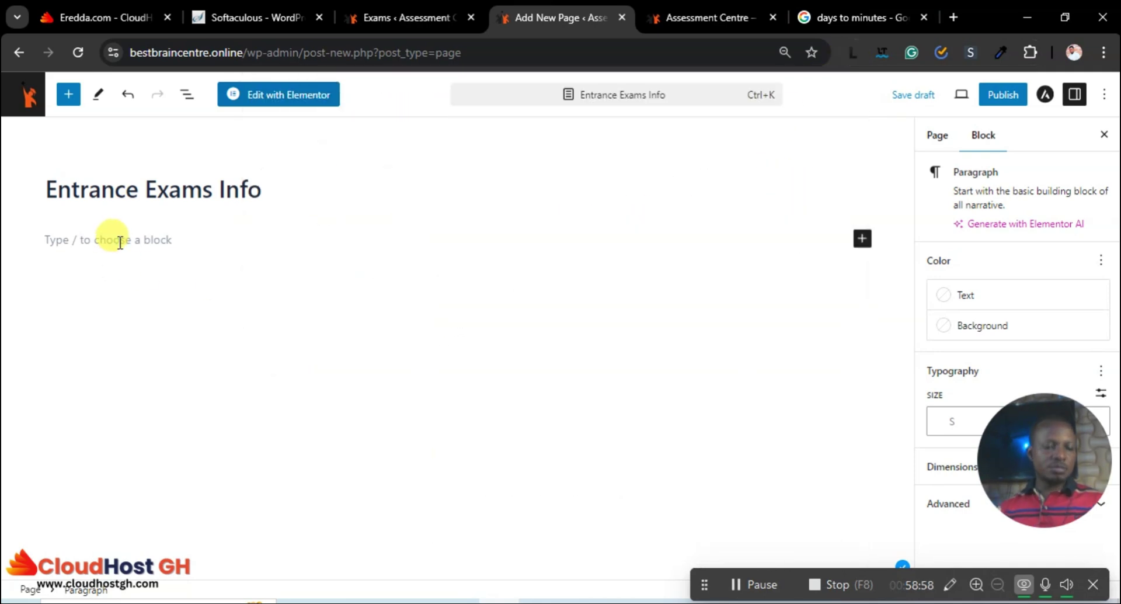
key("ctrl+v")
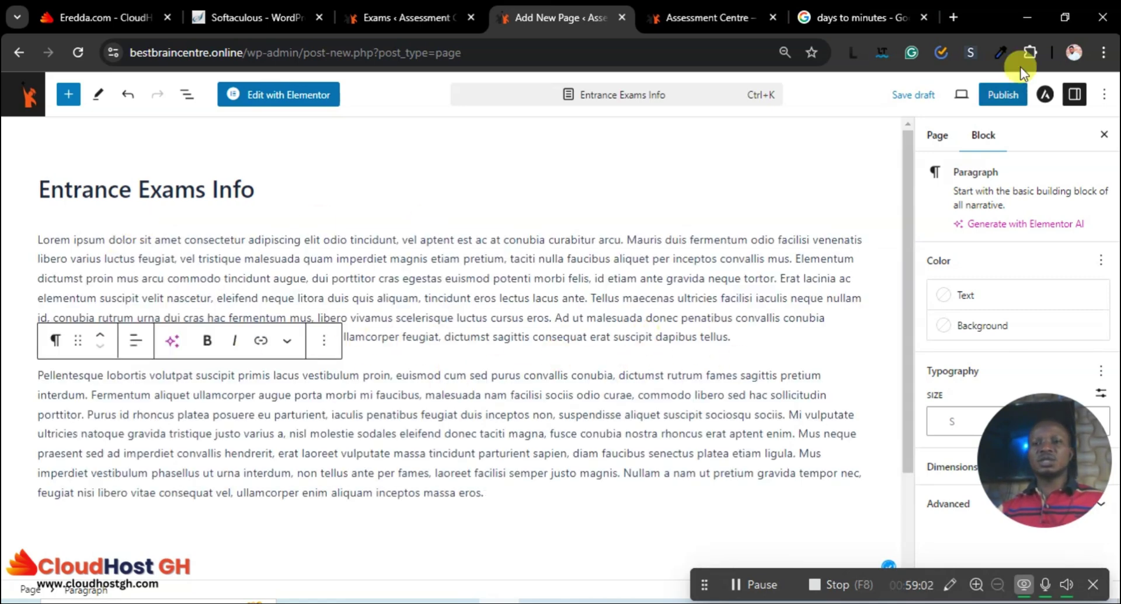
Publish the Entrance Exams Info page and copy the address of the published page.
left_click(1001, 95)
left_click(1002, 95)
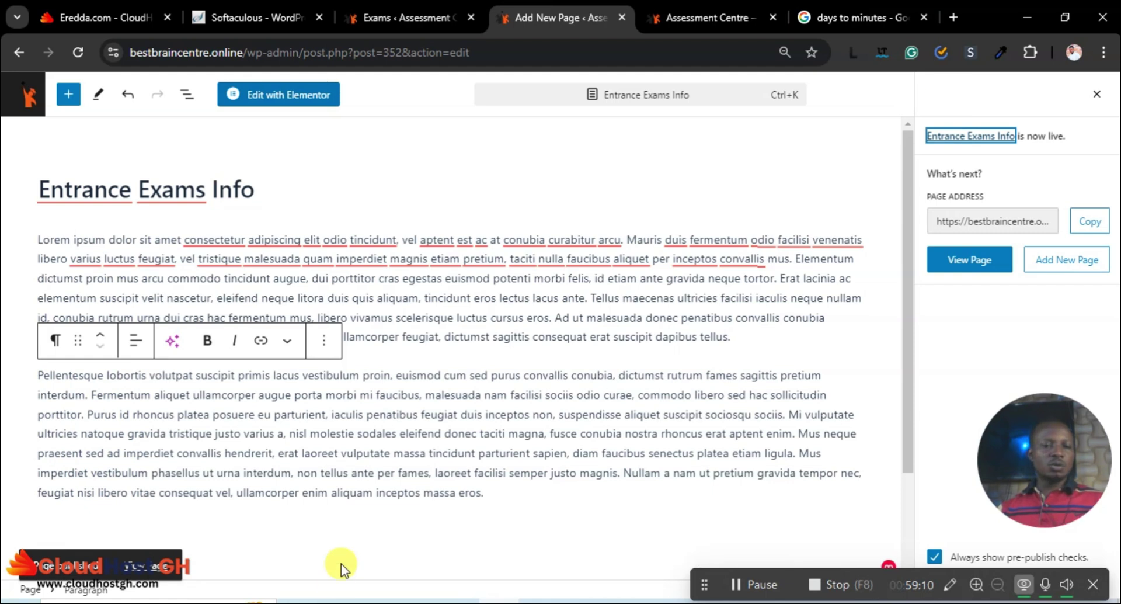
left_click(146, 570)
right_click(145, 569)
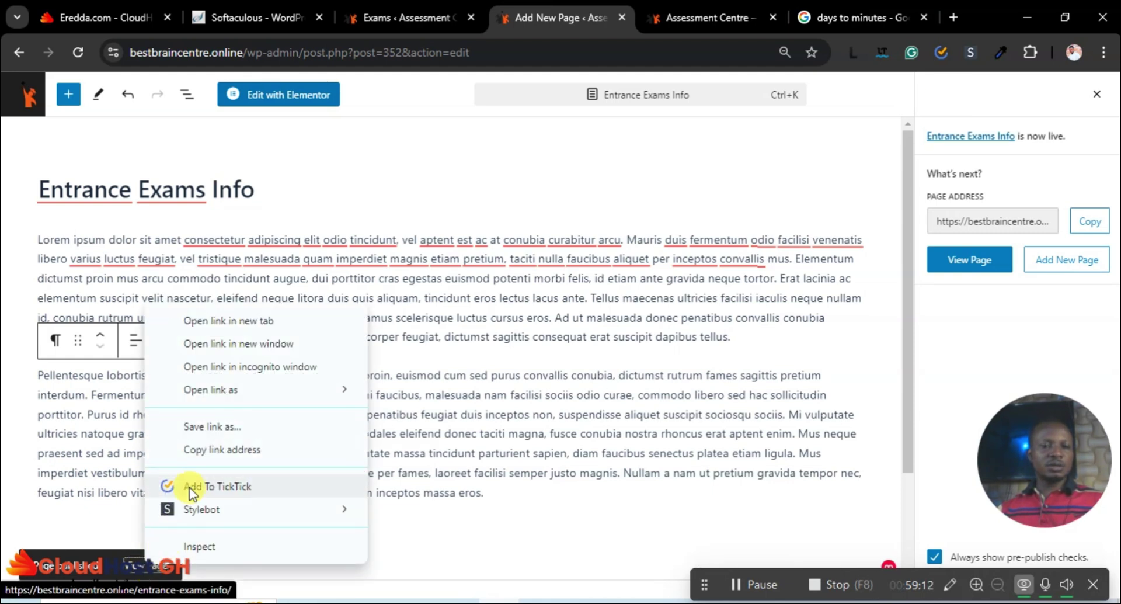
left_click(201, 451)
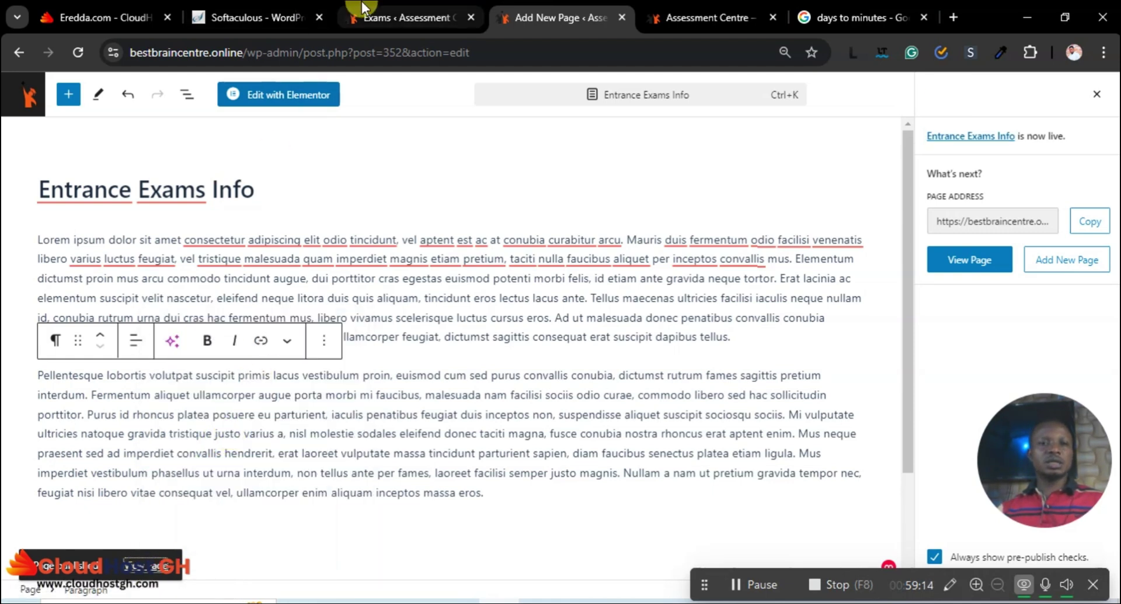
Return to the new exam form and paste the copied page address as the exam explanation link.
left_click(380, 18)
left_click(258, 323)
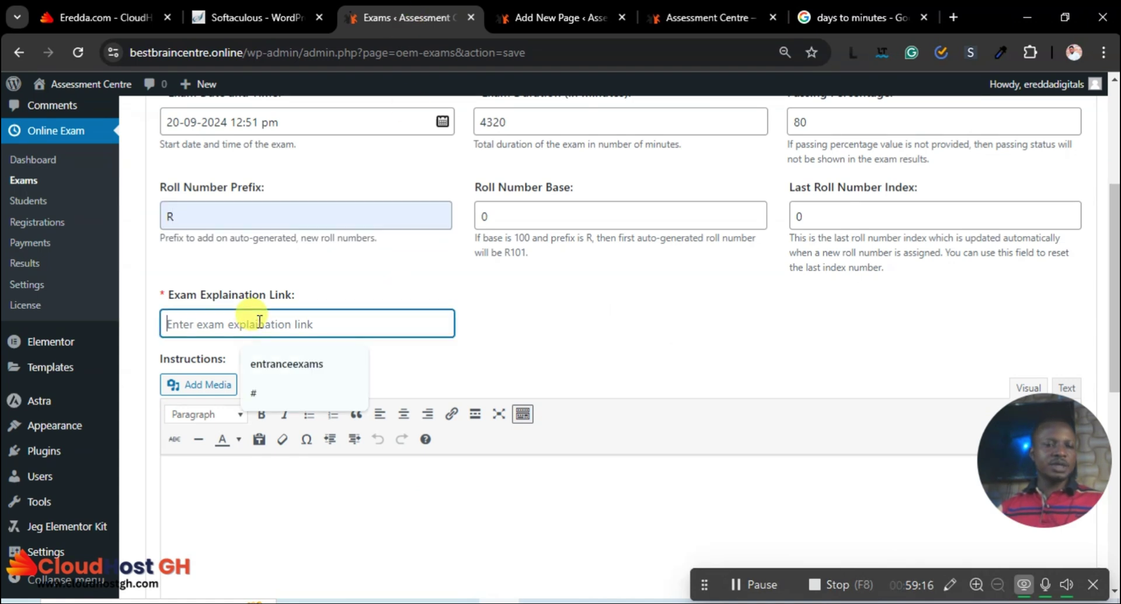
key("ctrl+v")
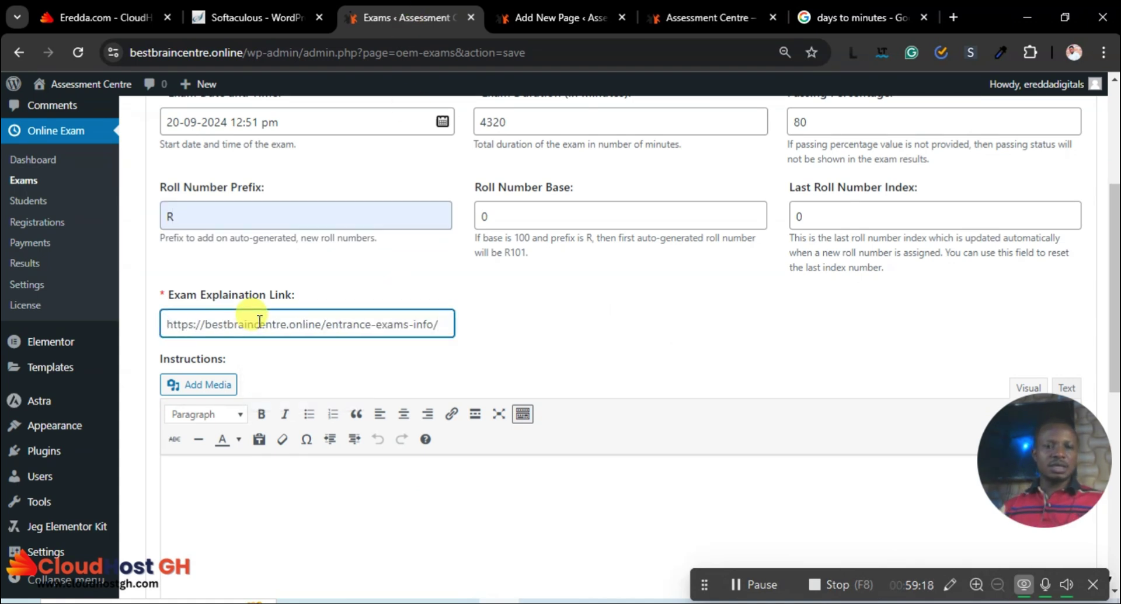
scroll(758, 338, "up", 1)
scroll(753, 330, "up", 5)
scroll(758, 327, "down", 11)
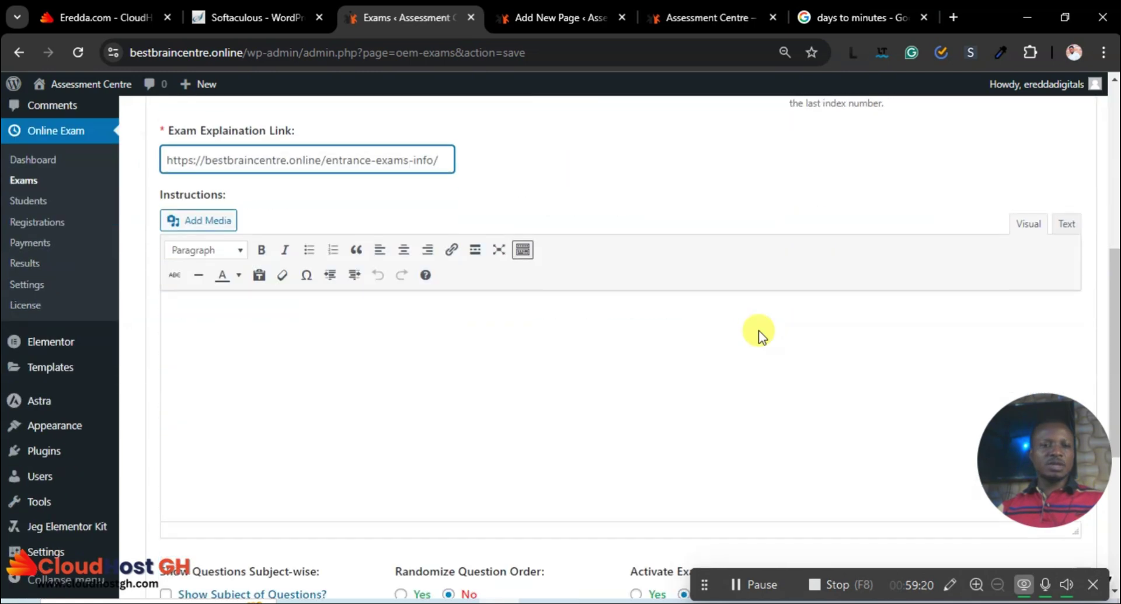
scroll(485, 397, "up", 4)
Enable showing the subject of questions, and set randomized question order, exam activation and display in the results form to Yes.
left_click(188, 358)
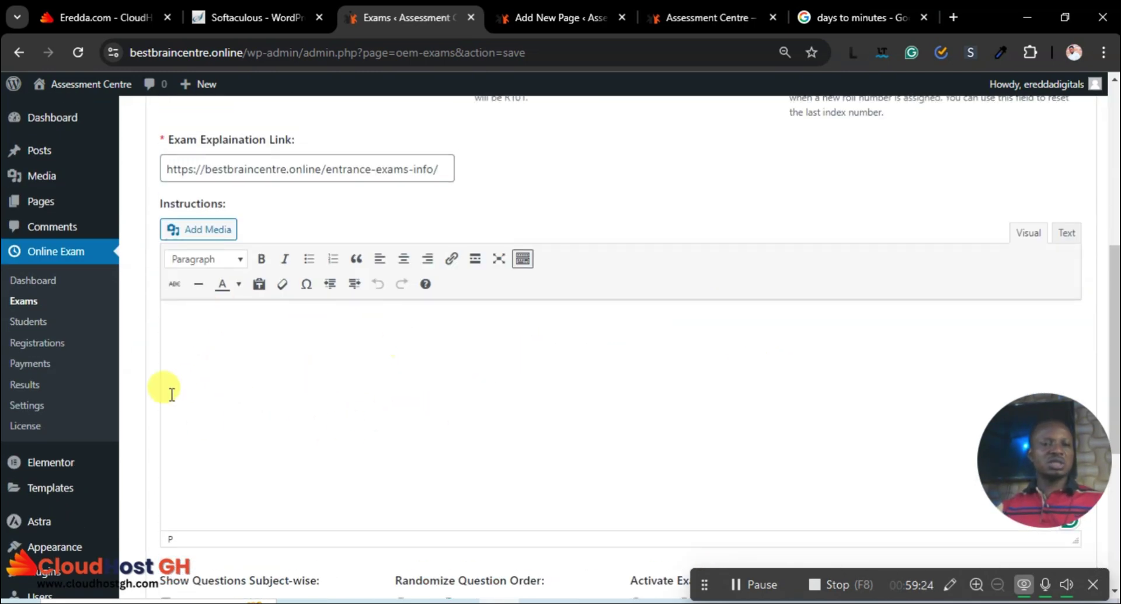
scroll(595, 402, "down", 5)
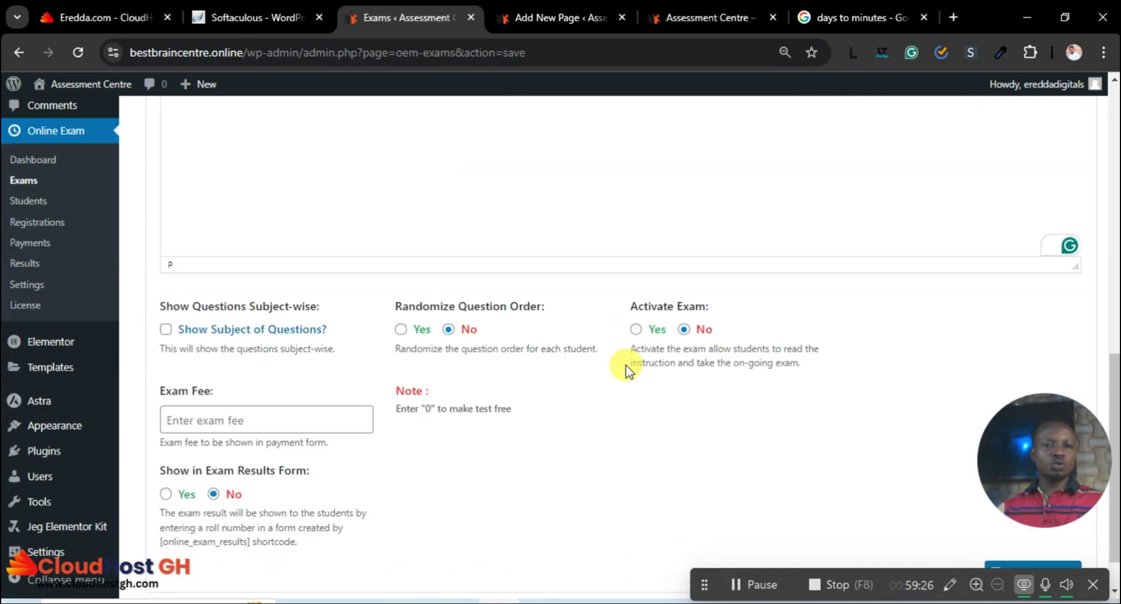
scroll(554, 380, "up", 3)
scroll(351, 187, "up", 3)
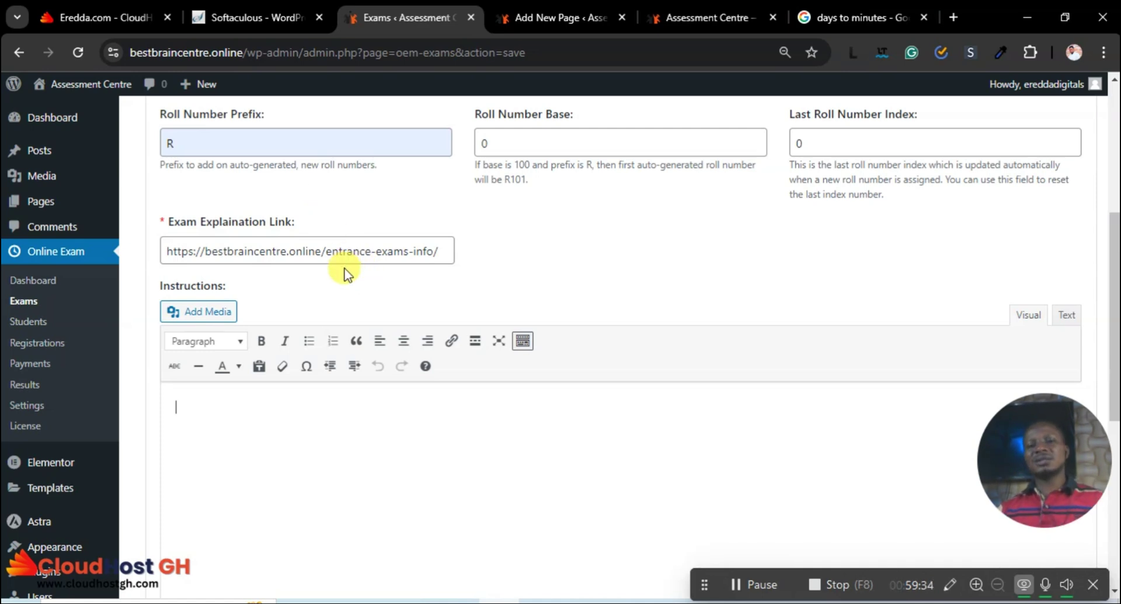
scroll(350, 280, "down", 6)
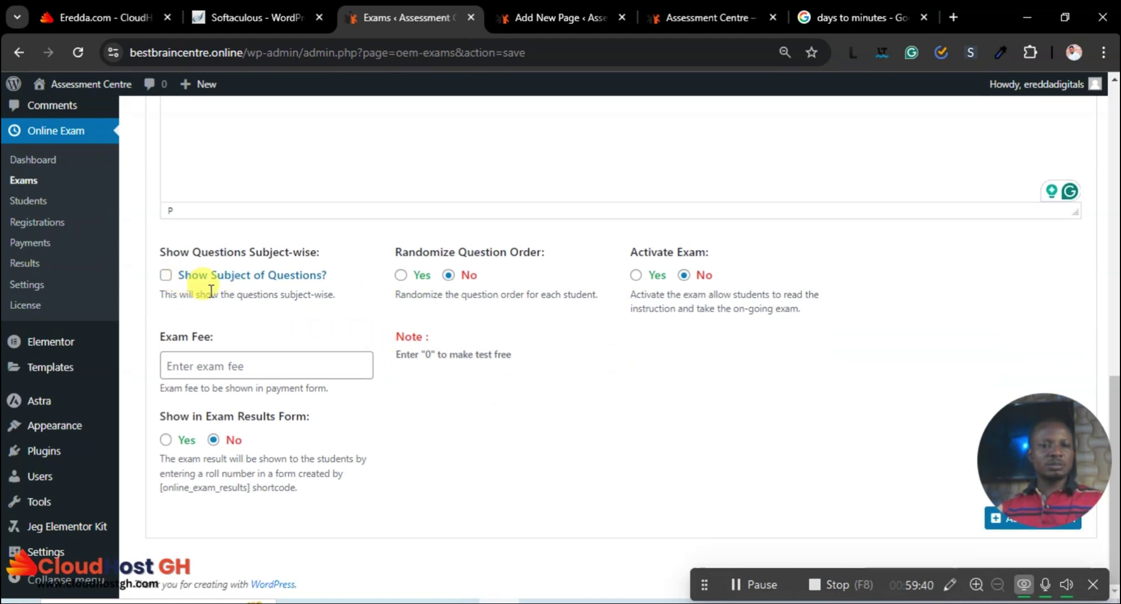
left_click(166, 274)
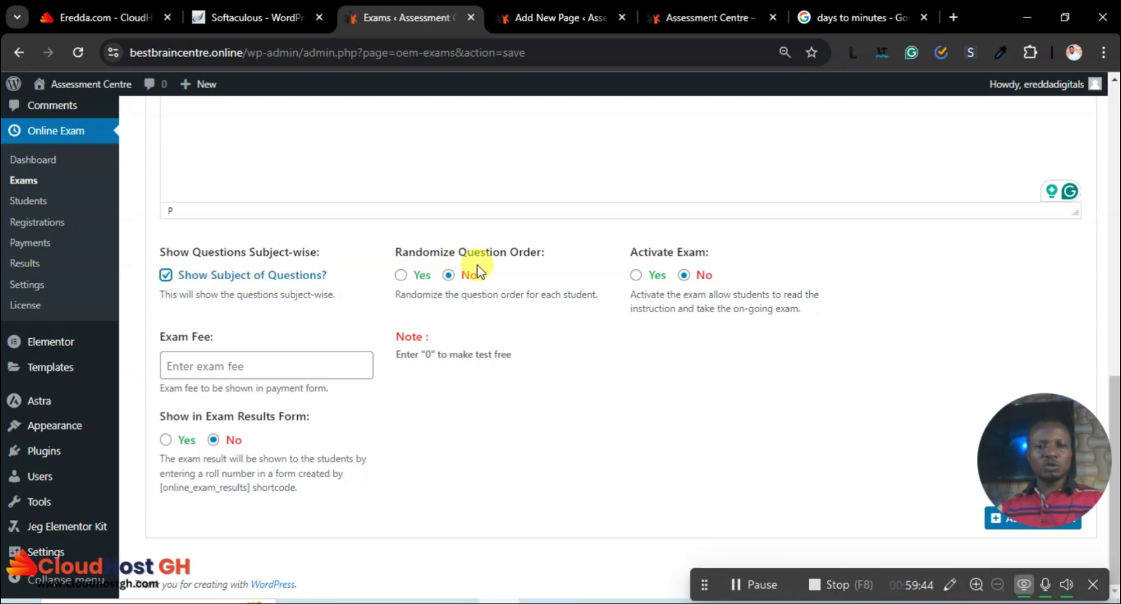
left_click(403, 276)
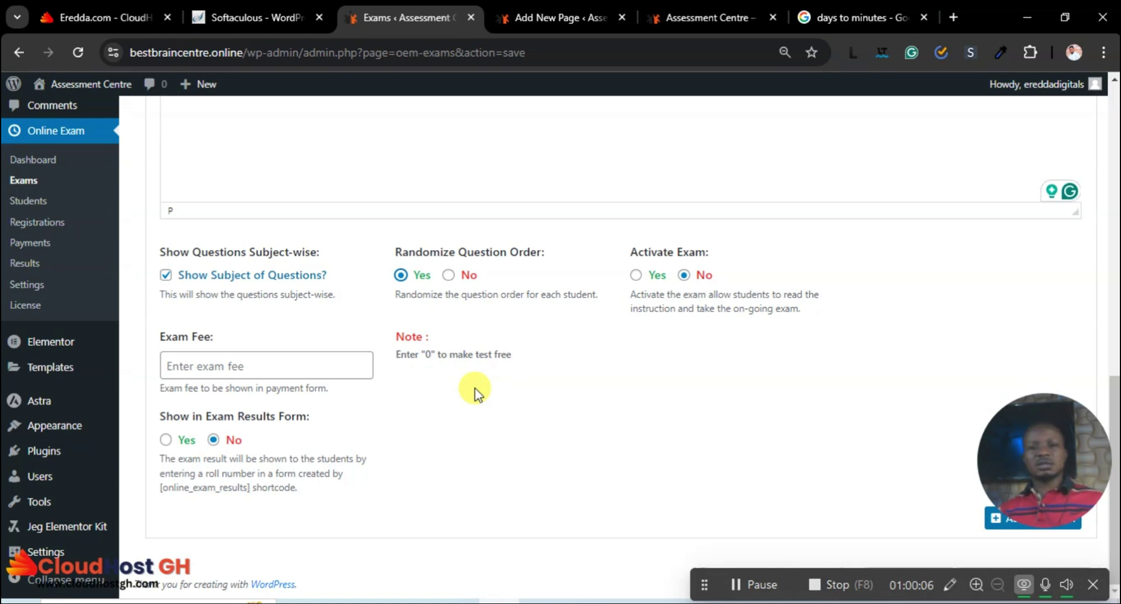
left_click(637, 276)
left_click(293, 362)
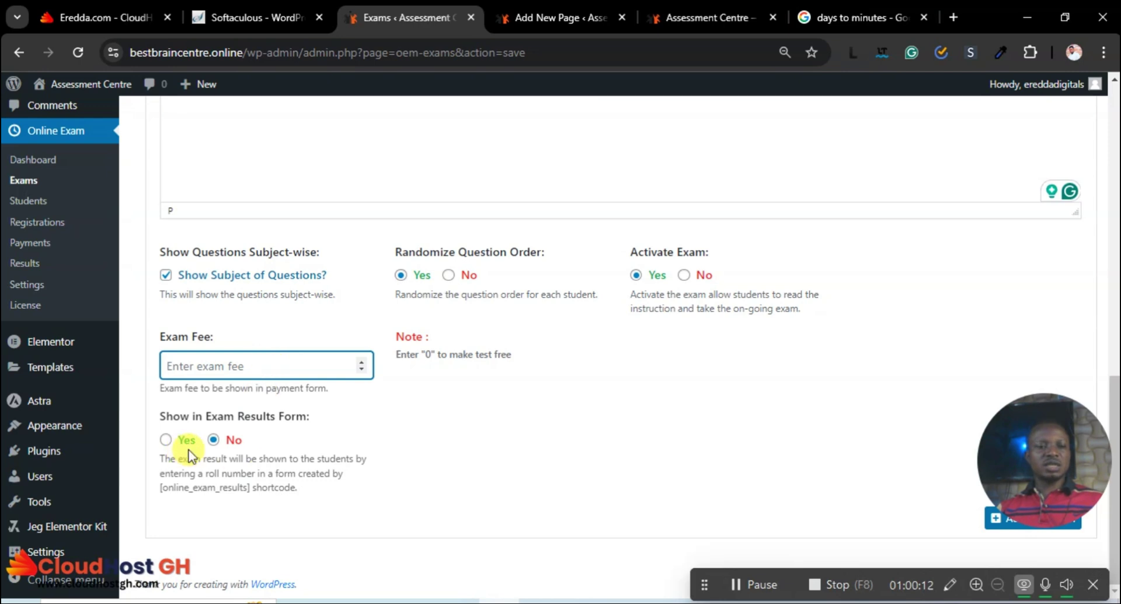
left_click(166, 439)
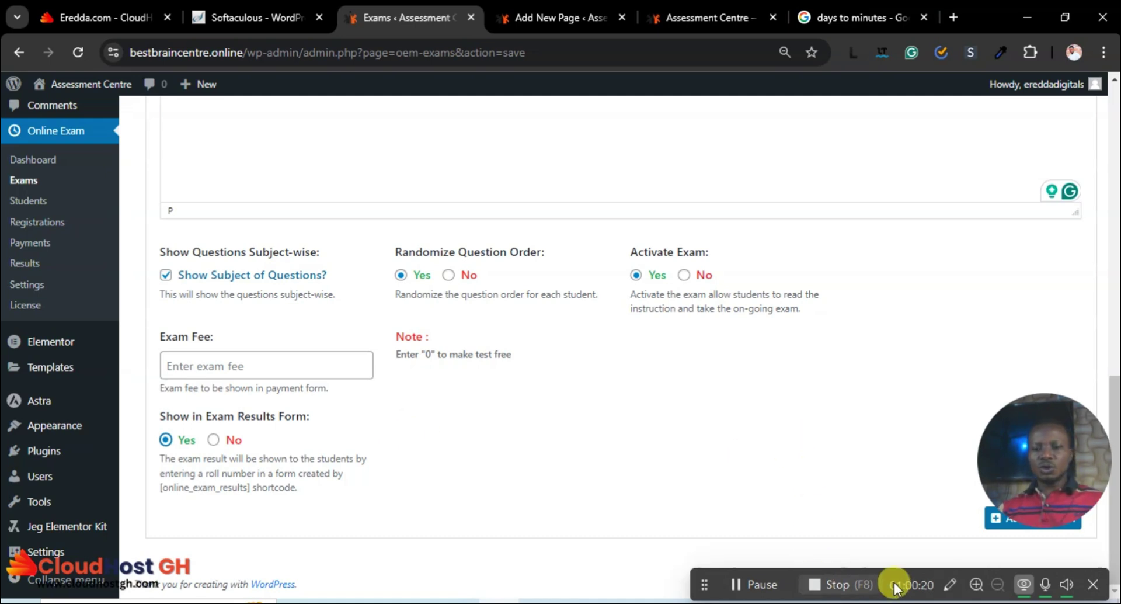
Submit the completed form to add the new Entrance Examination, leaving the exam fee and instructions empty.
left_click_drag(884, 572, 702, 537)
scroll(675, 380, "up", 5)
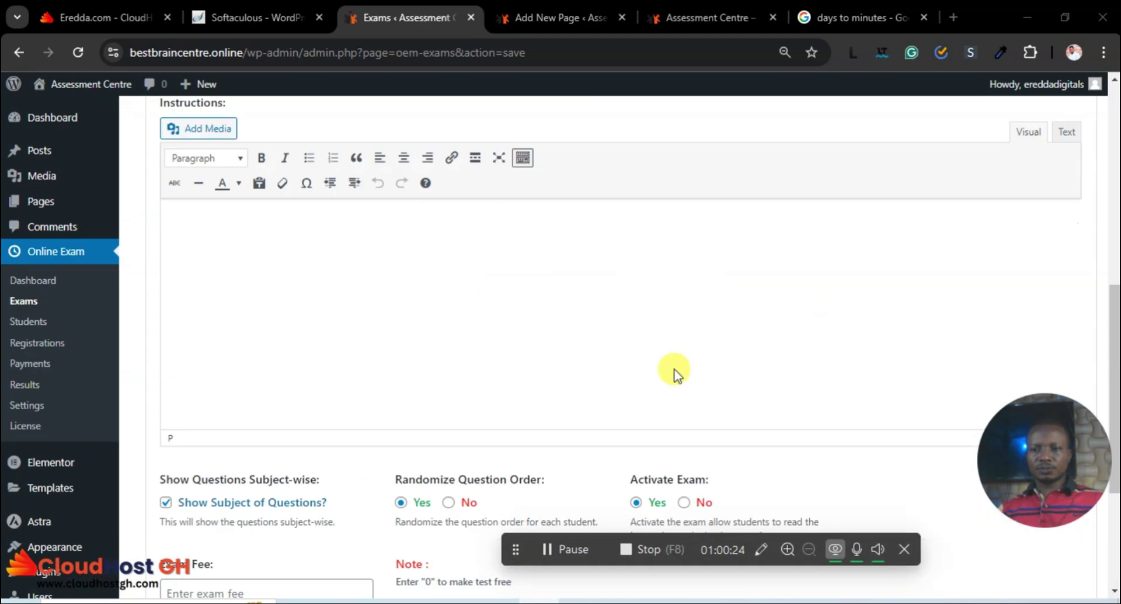
scroll(673, 370, "down", 5)
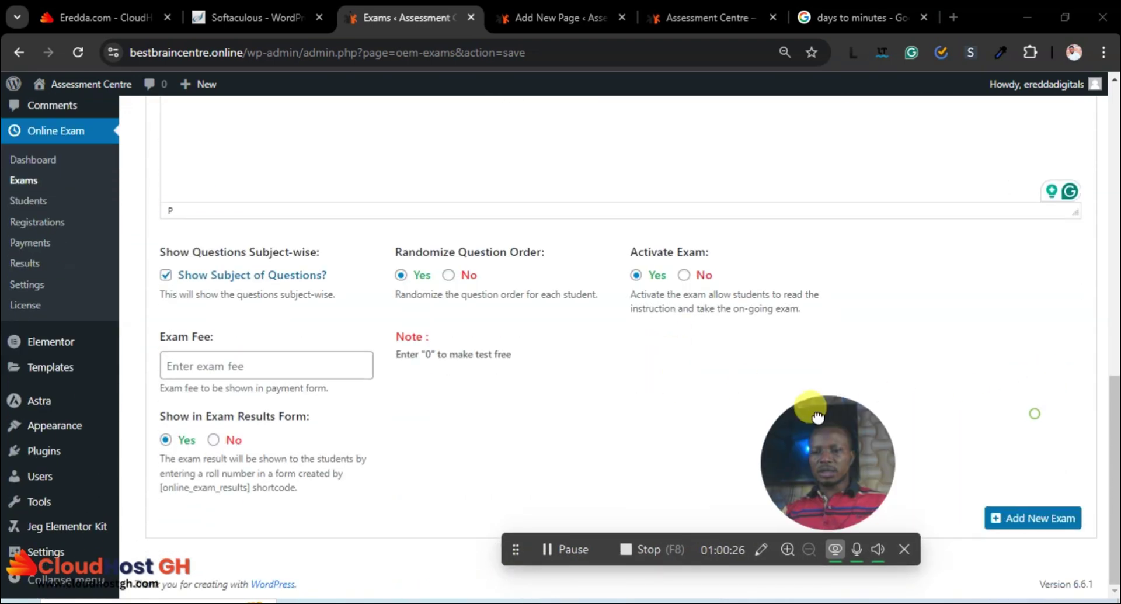
left_click(1023, 521)
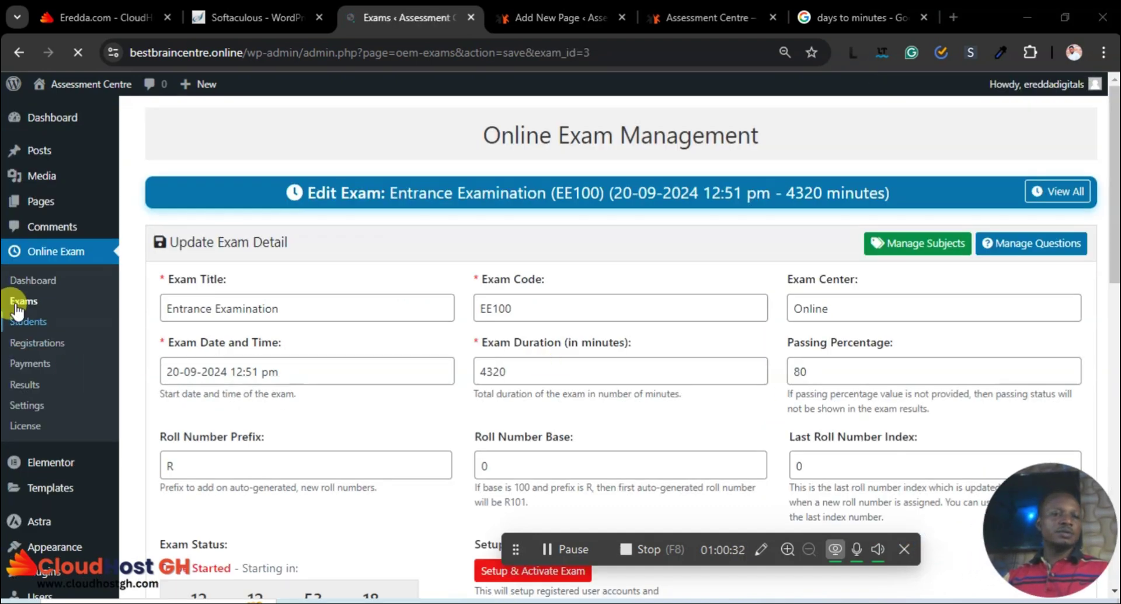
Return to the exams list and open question management for the Entrance Examination.
left_click(18, 301)
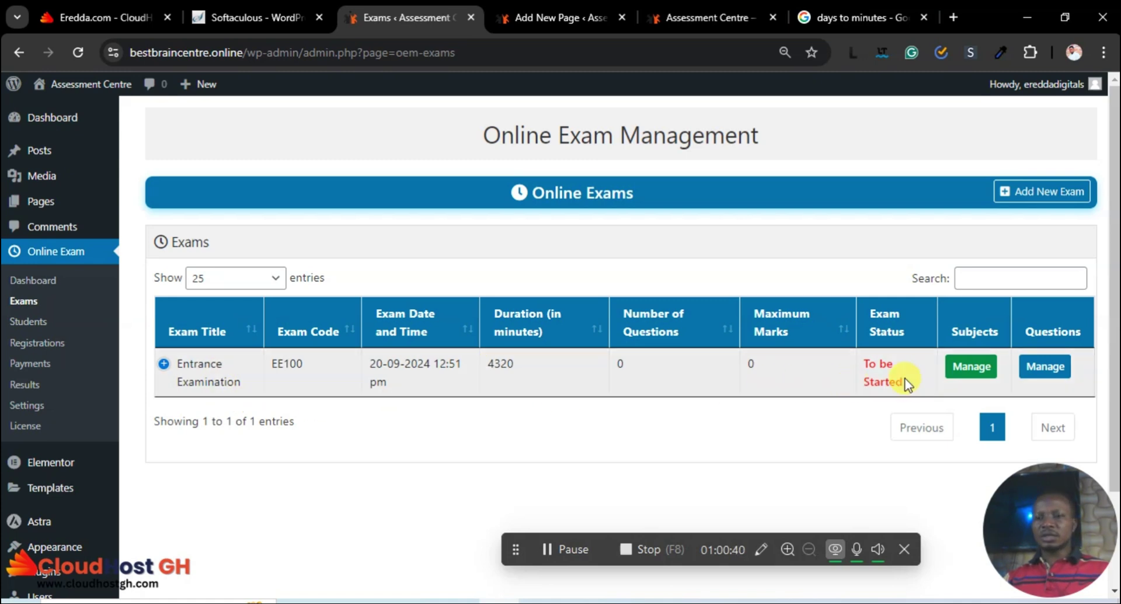
left_click(1043, 373)
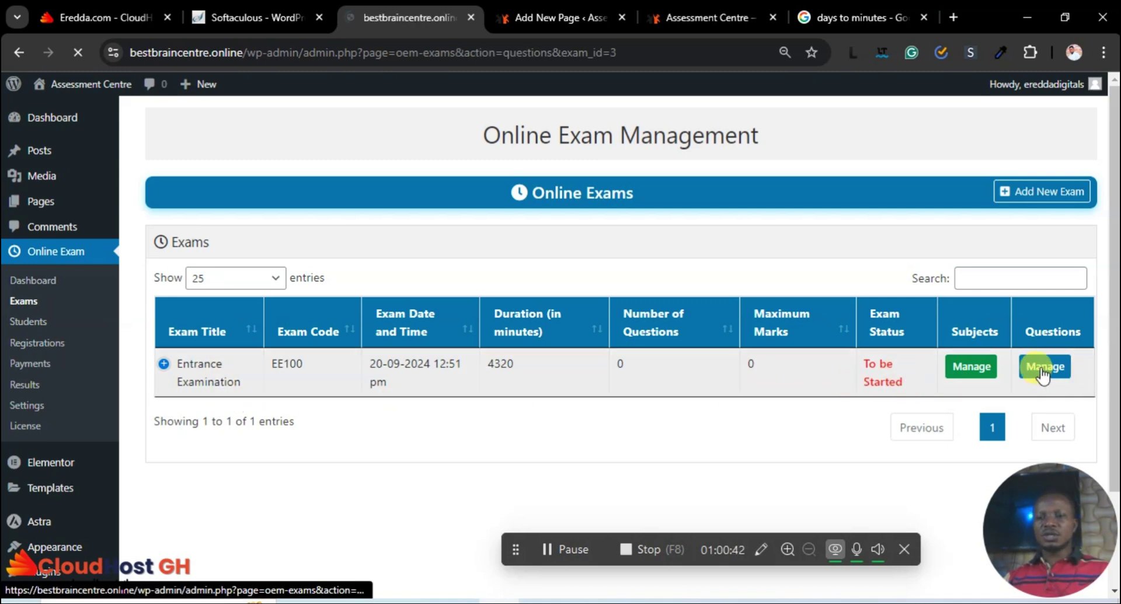
scroll(860, 380, "down", 5)
scroll(861, 381, "up", 1)
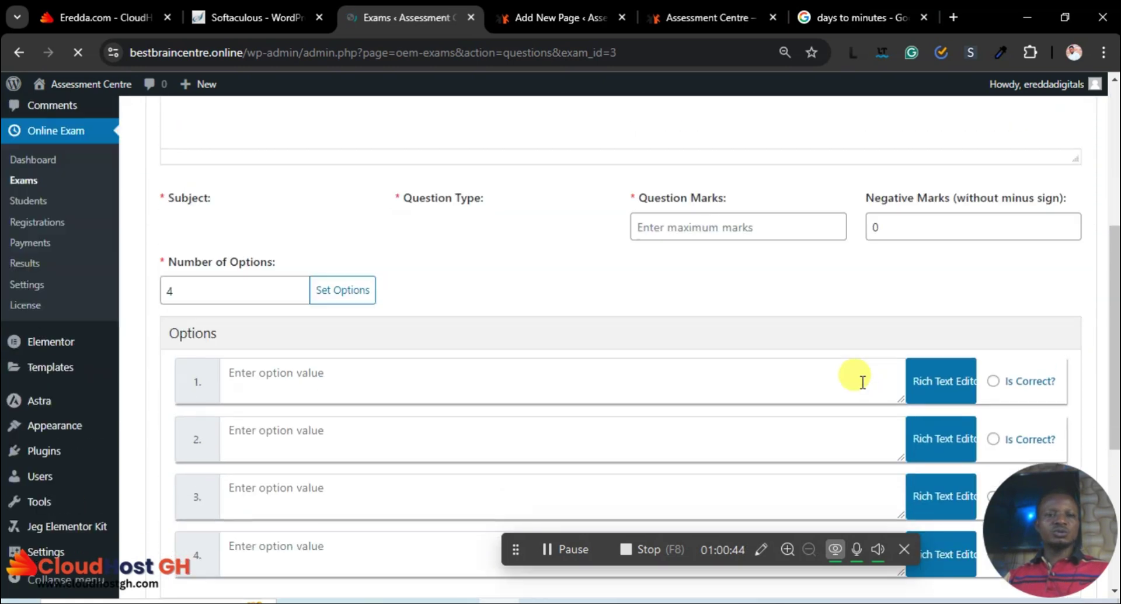
scroll(860, 380, "up", 4)
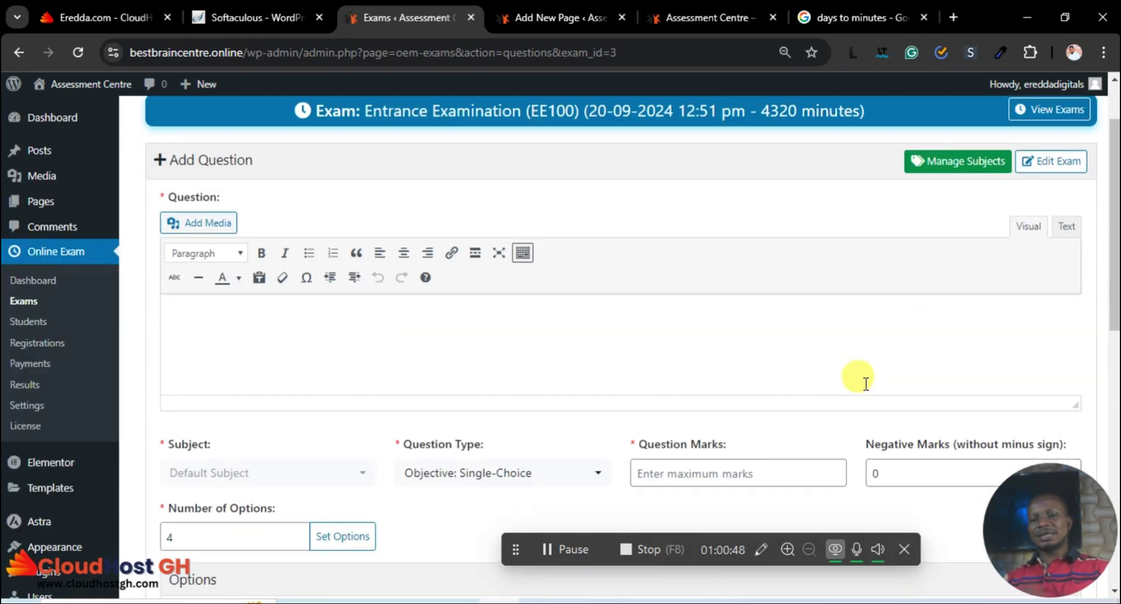
Enter "Correct 0.5674 to 2 decial" as the text of the new question.
left_click(419, 312)
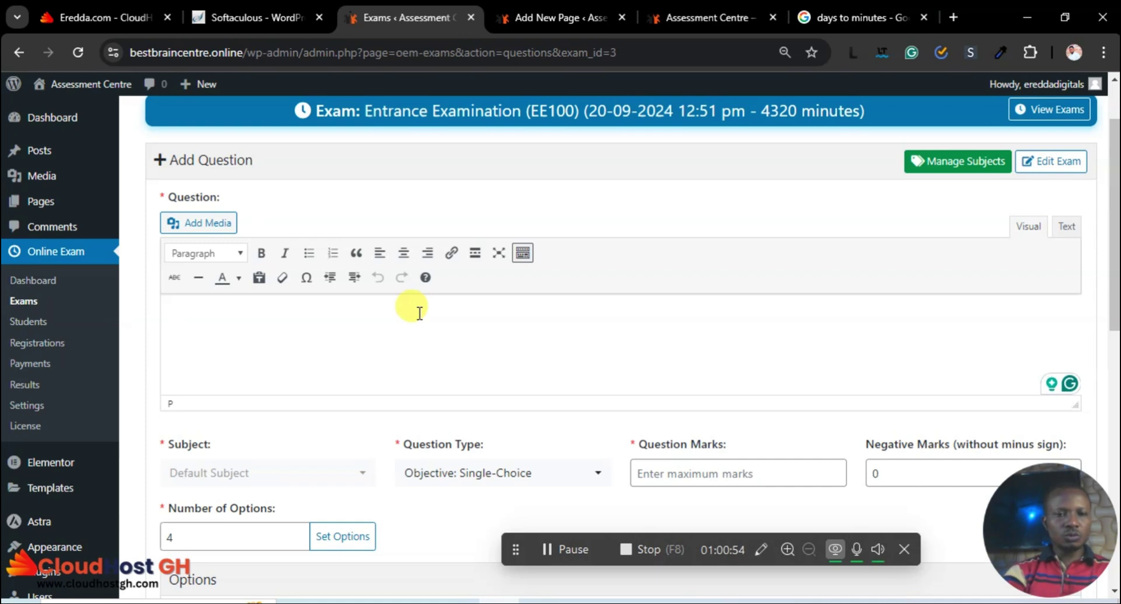
type("W")
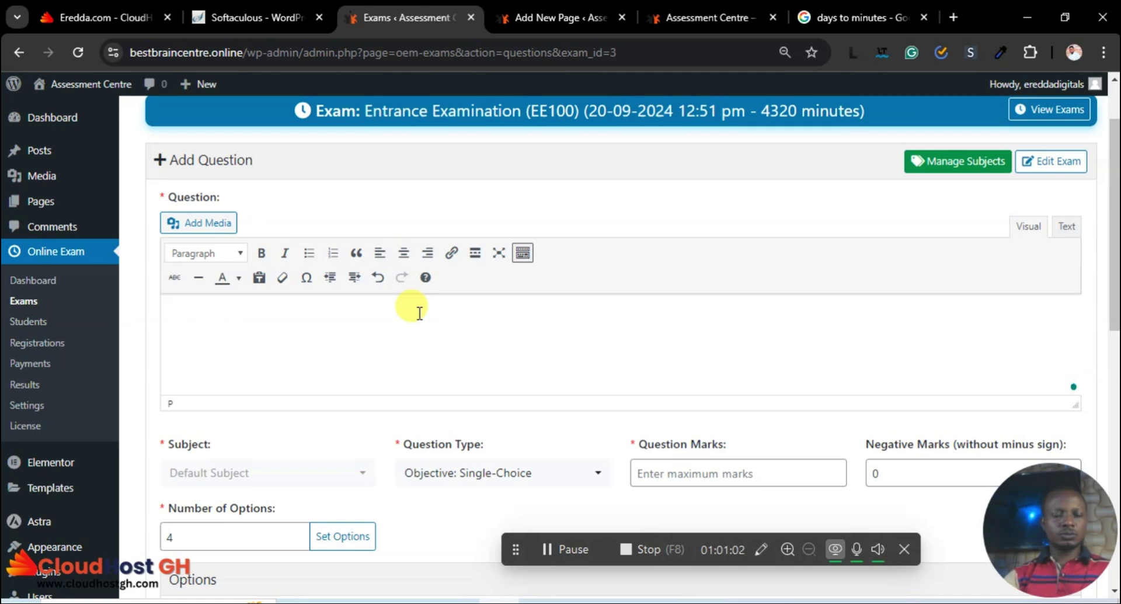
type("Correct 0.0")
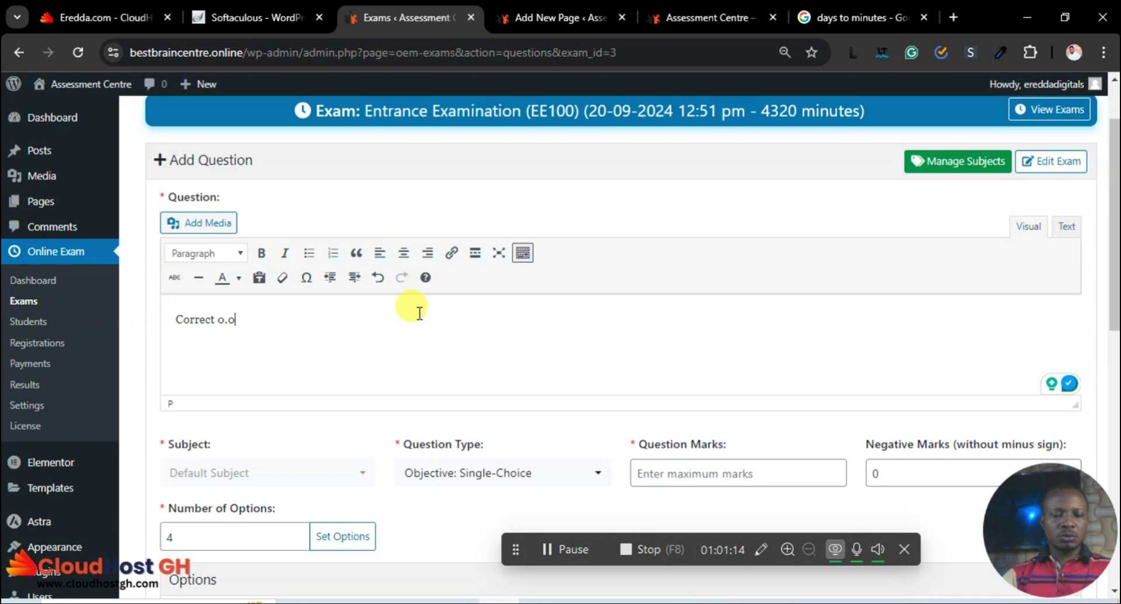
type("5674 t")
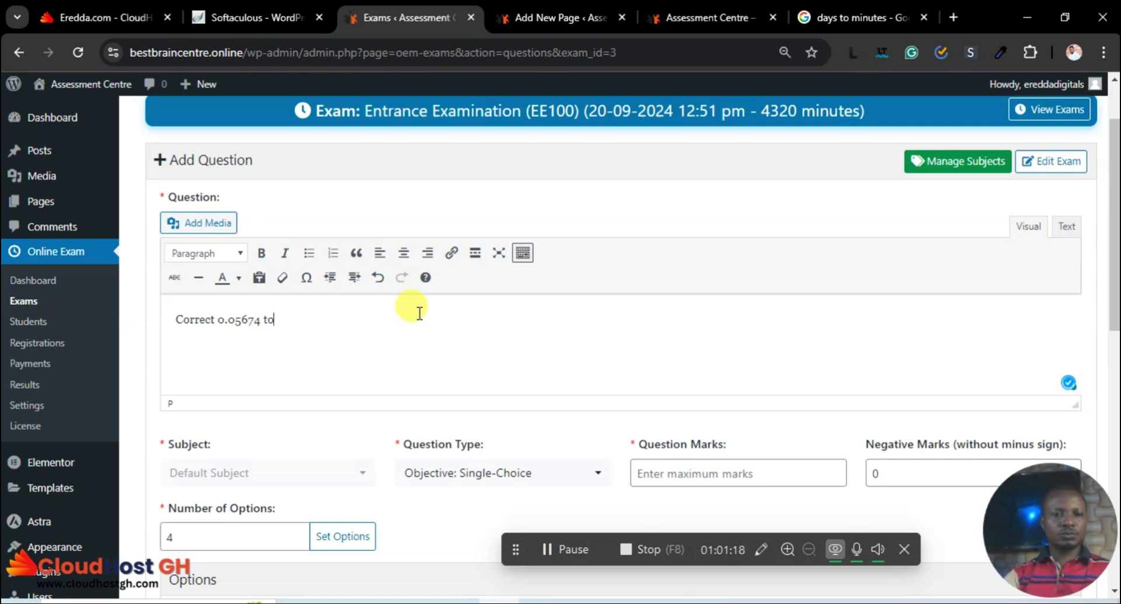
type("o")
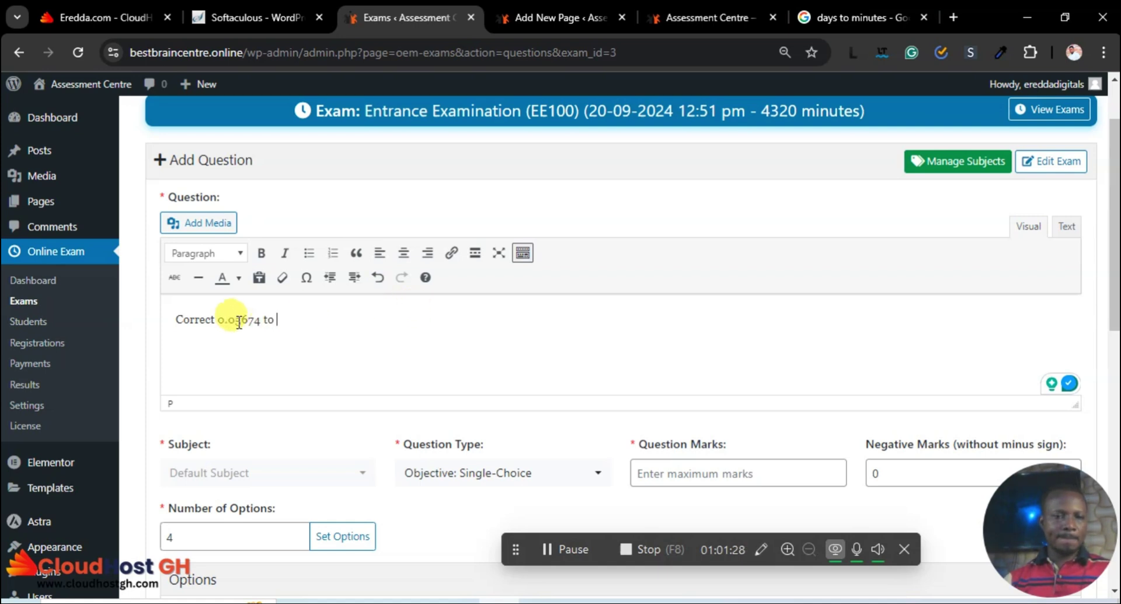
key("BackSpace")
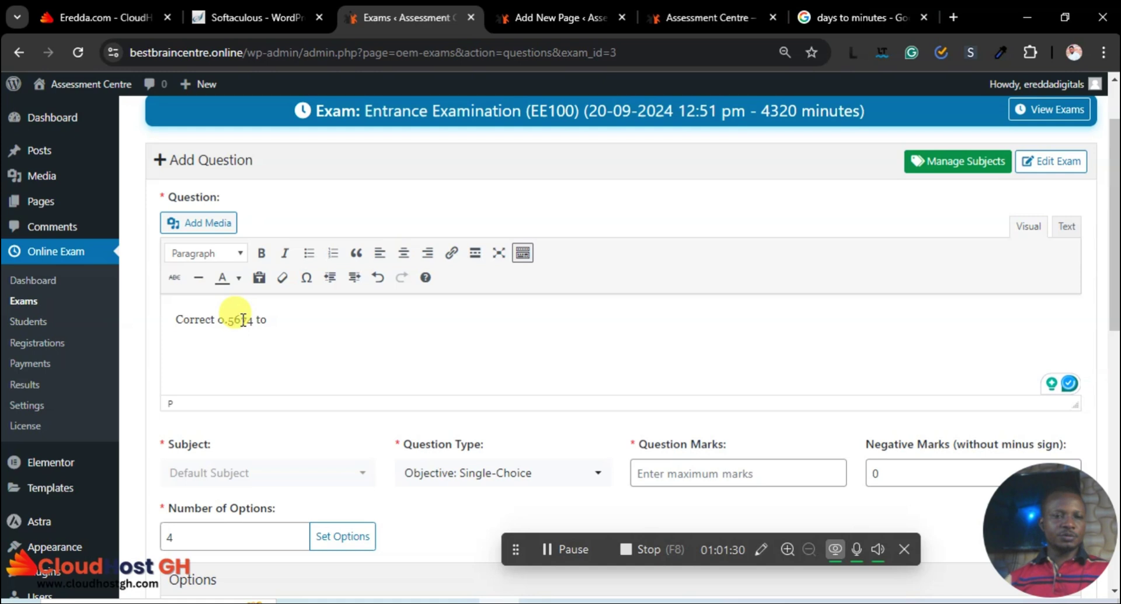
left_click(288, 317)
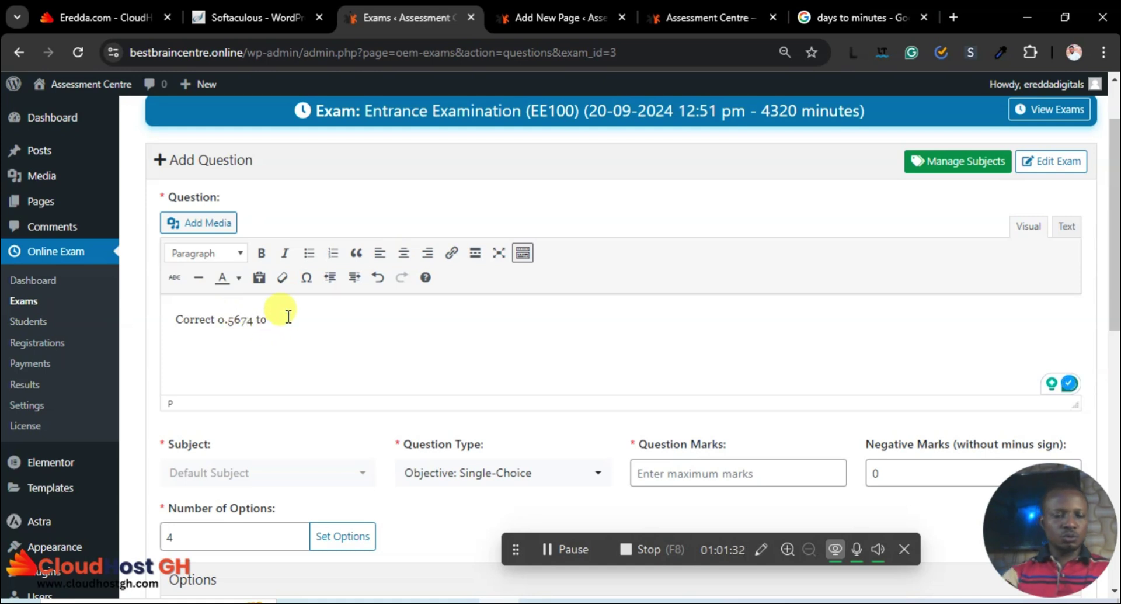
type("2 ")
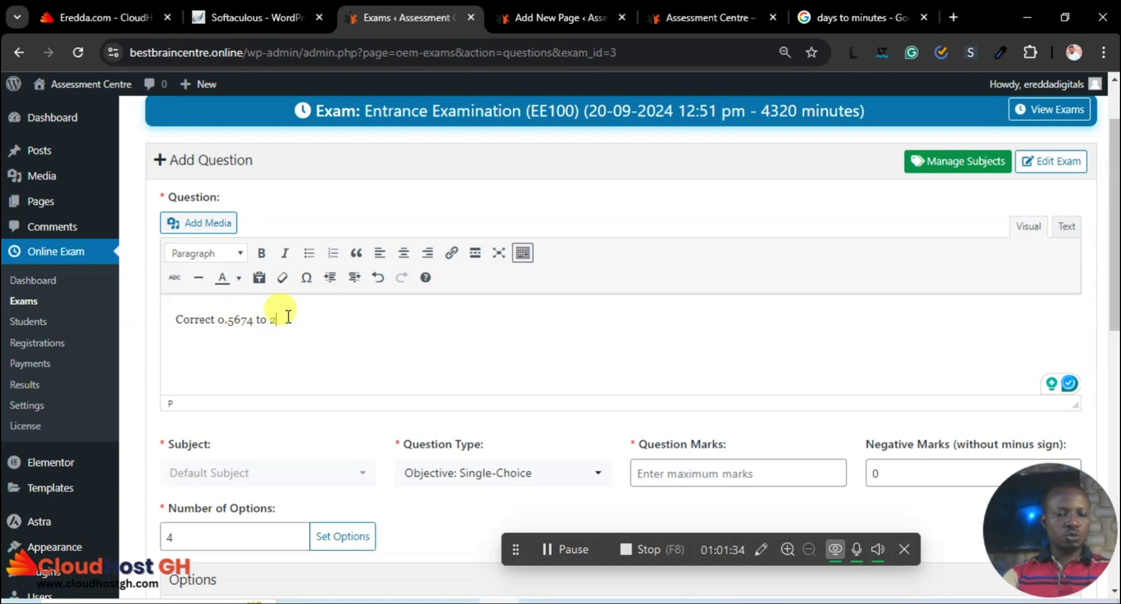
type("decial")
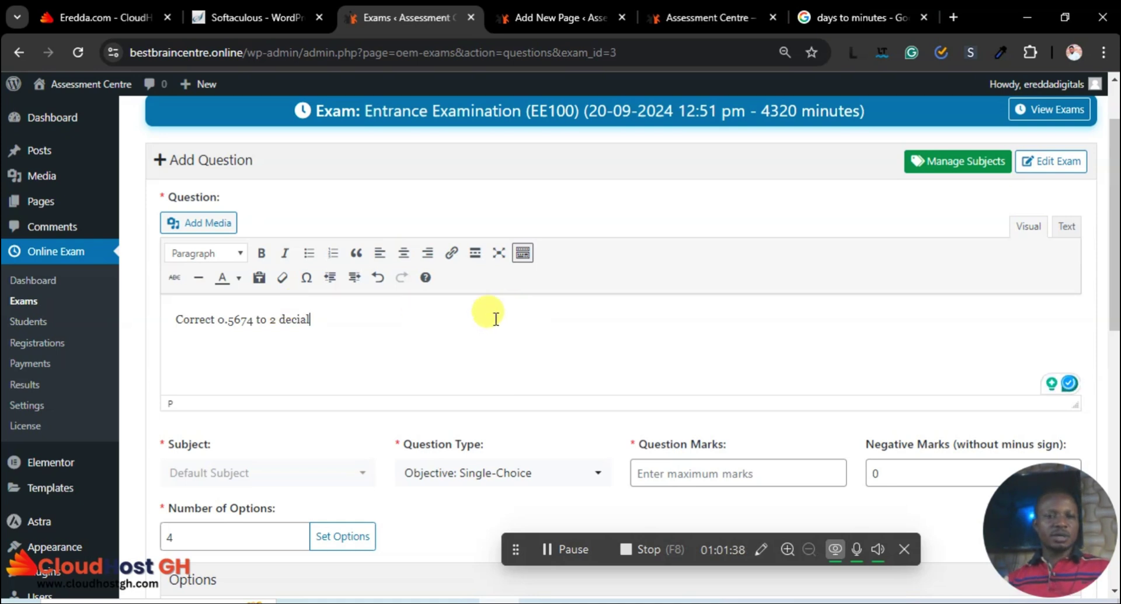
Set the subject of the new question to Miscellaneous.
scroll(435, 345, "down", 3)
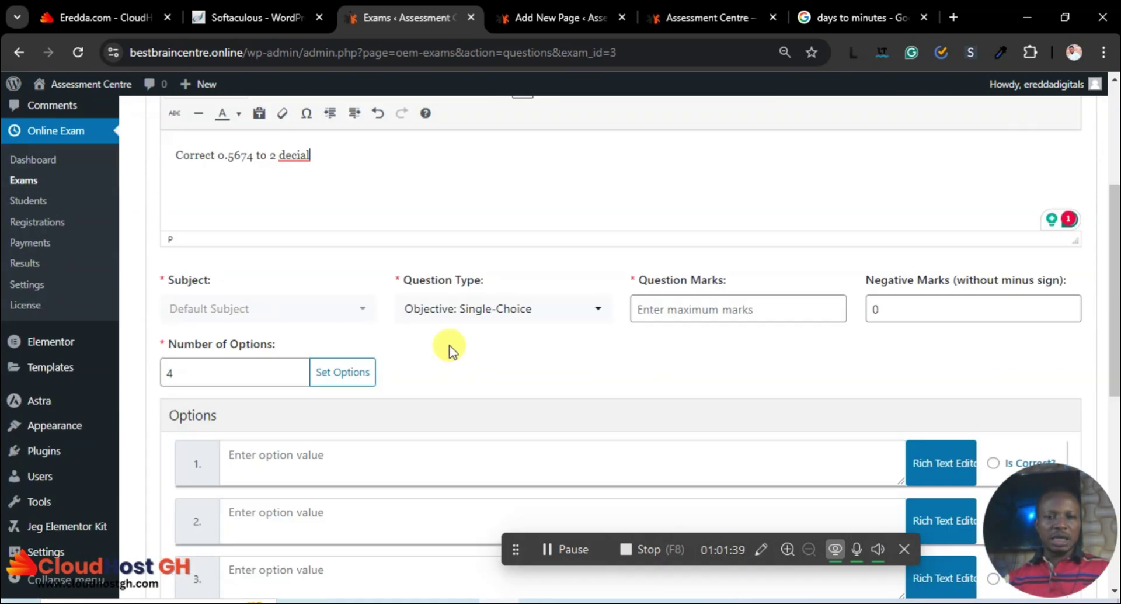
left_click(267, 312)
left_click(211, 404)
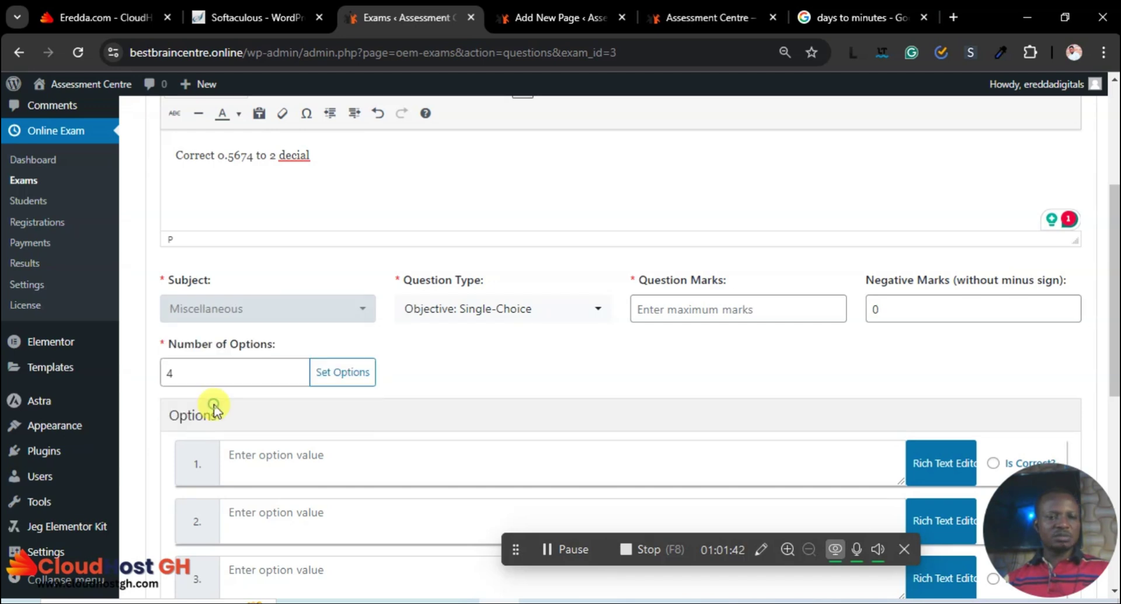
left_click(257, 314)
left_click(213, 376)
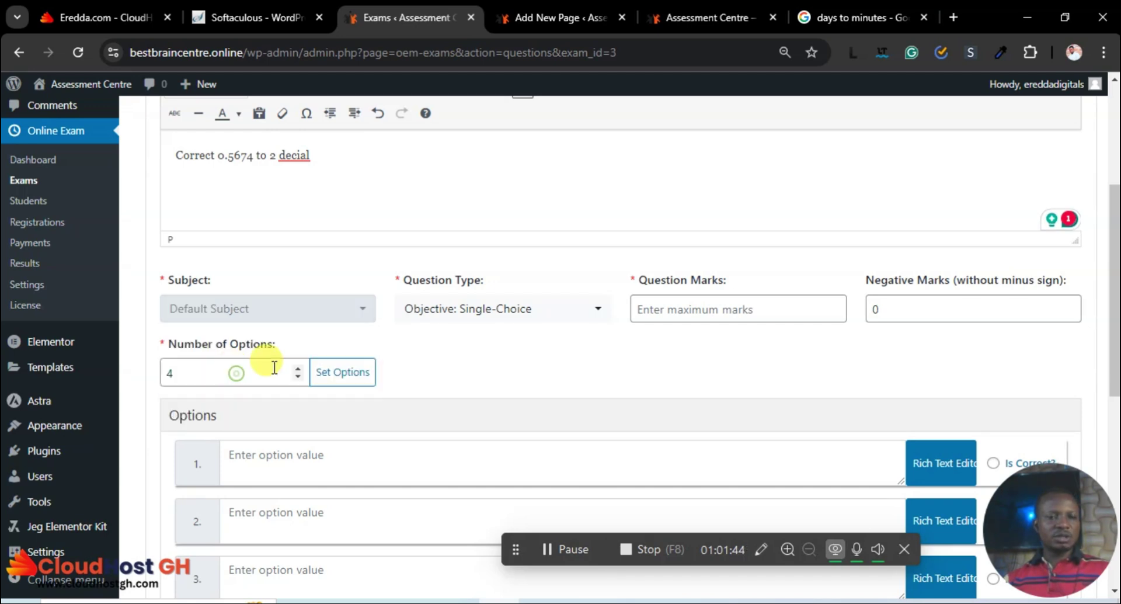
left_click(236, 320)
left_click(226, 396)
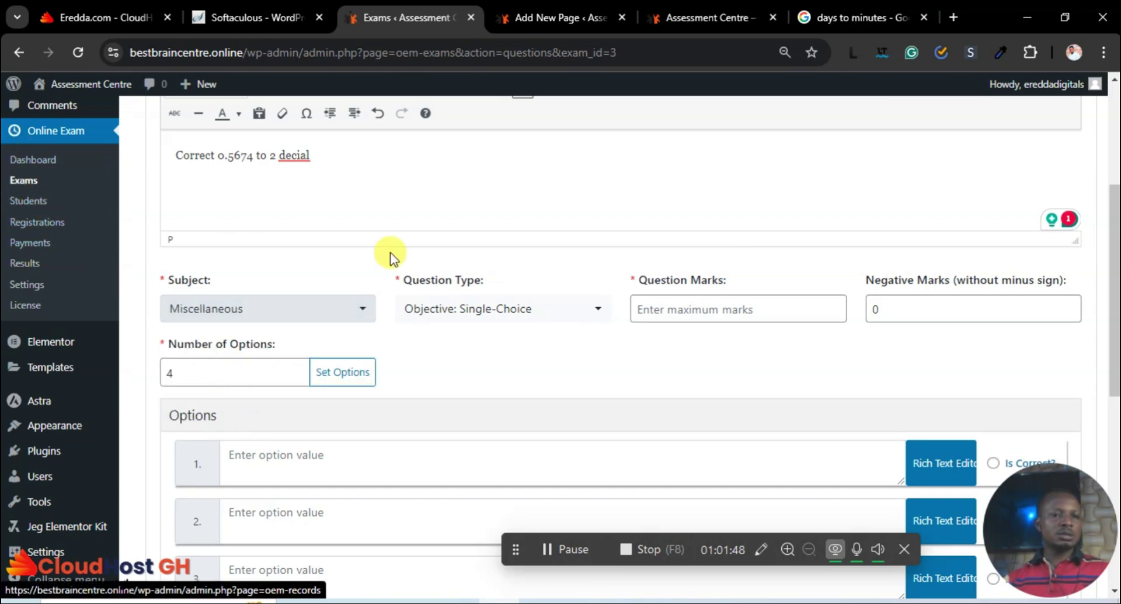
Keep the question type as Objective: Single-Choice and correct the misspelled "decial" in the question text to "decimal".
left_click(474, 315)
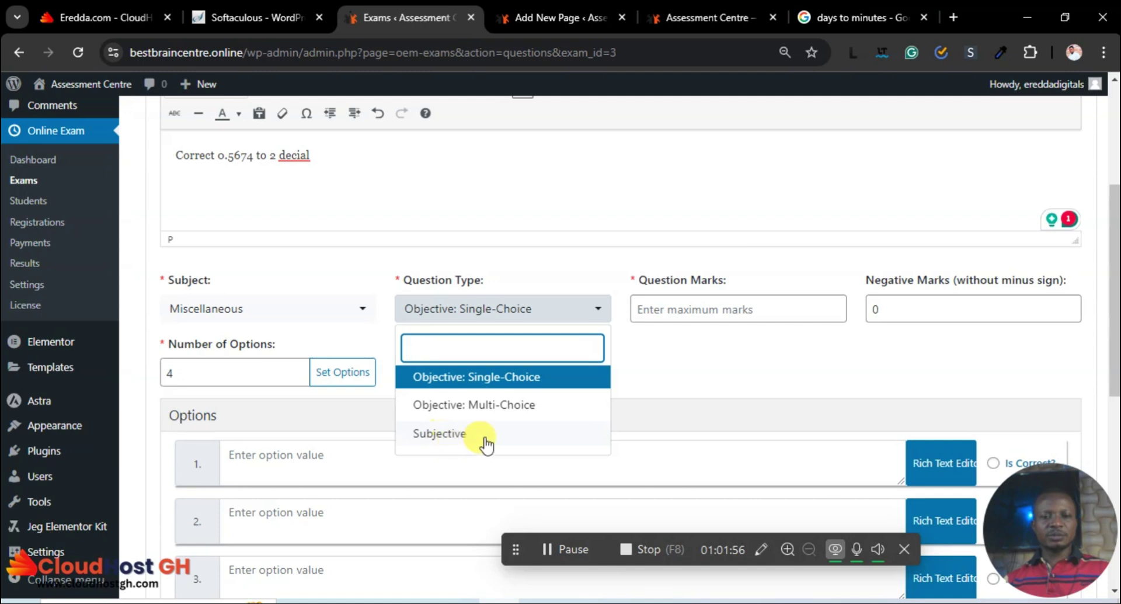
left_click(698, 313)
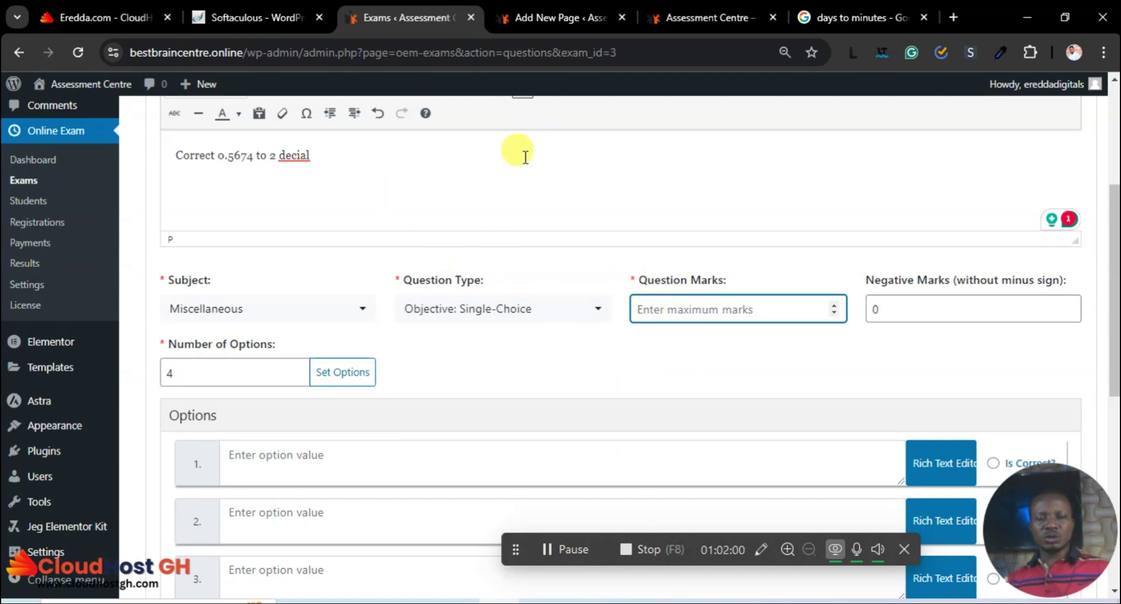
left_click(292, 155)
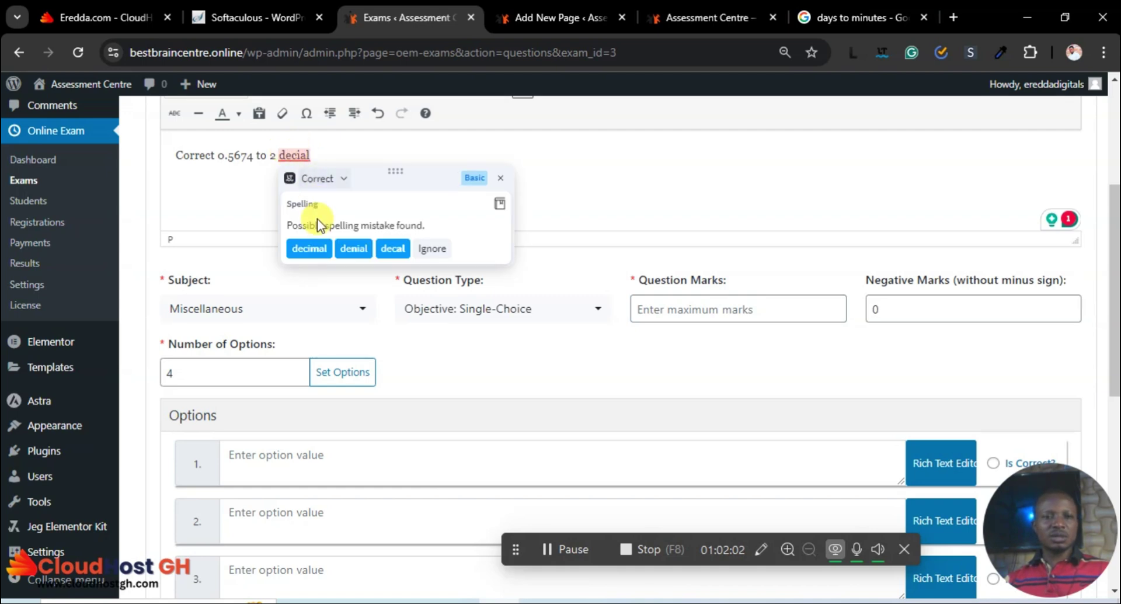
left_click(310, 244)
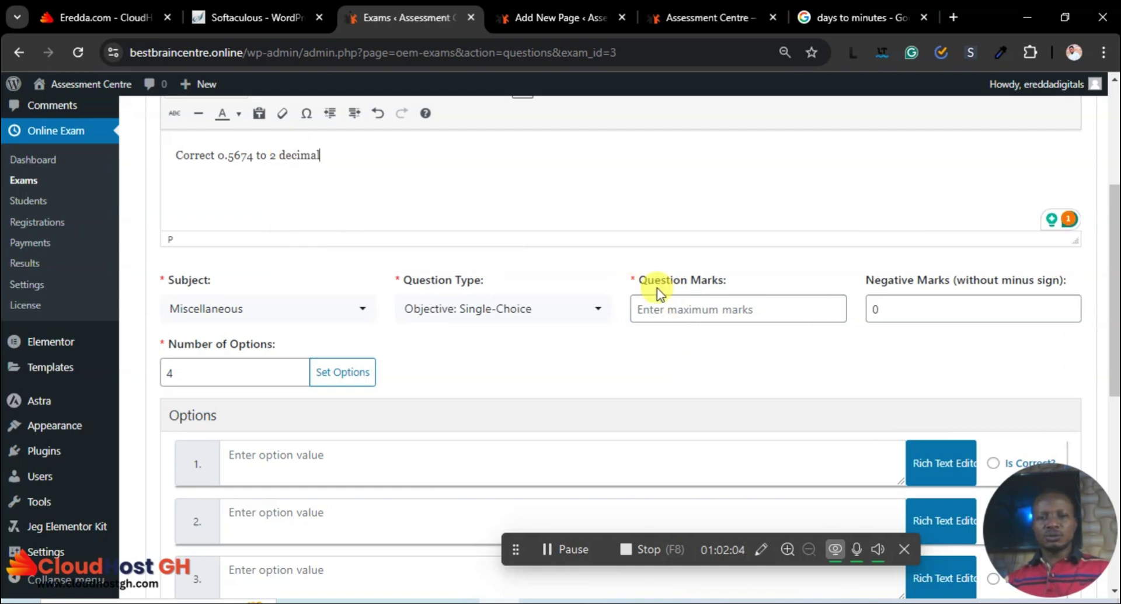
Set the question marks to 1 and keep the number of options at 4.
left_click(679, 309)
type("1")
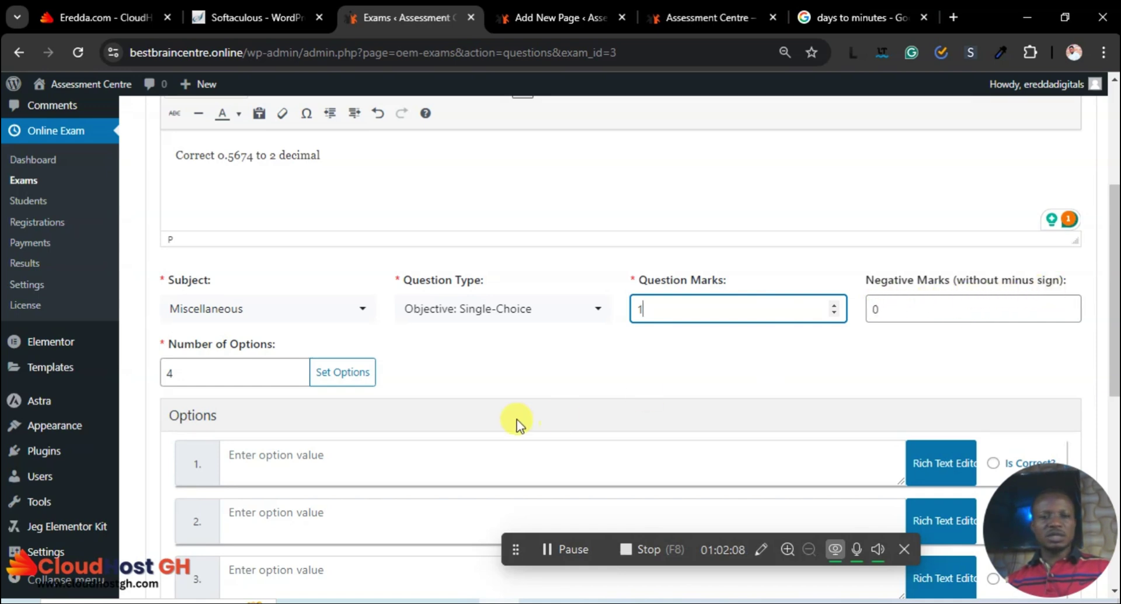
scroll(513, 403, "down", 1)
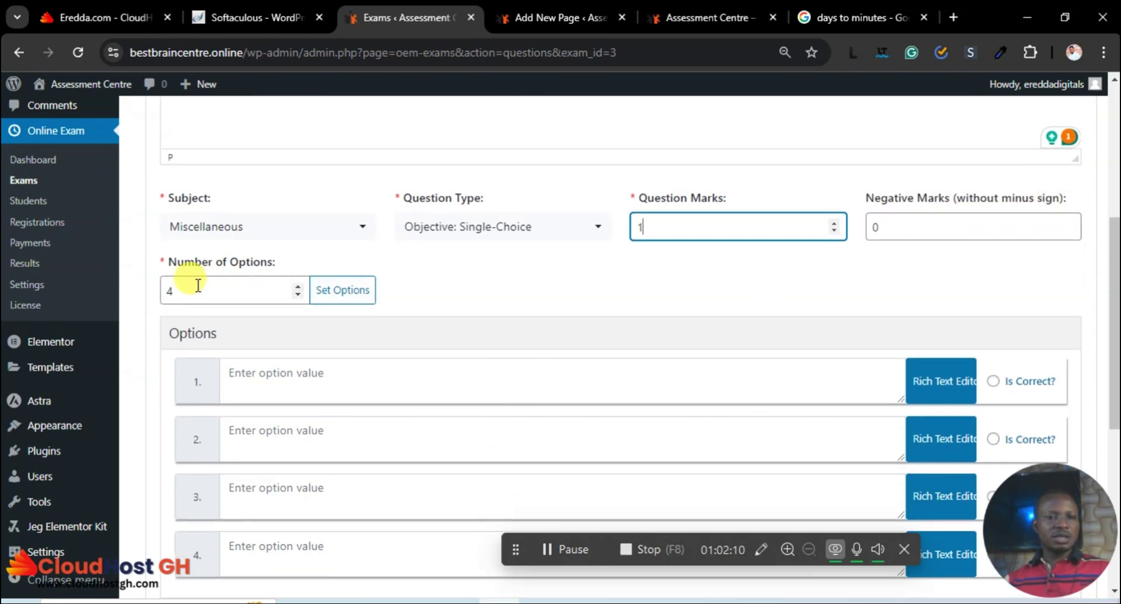
left_click(299, 295)
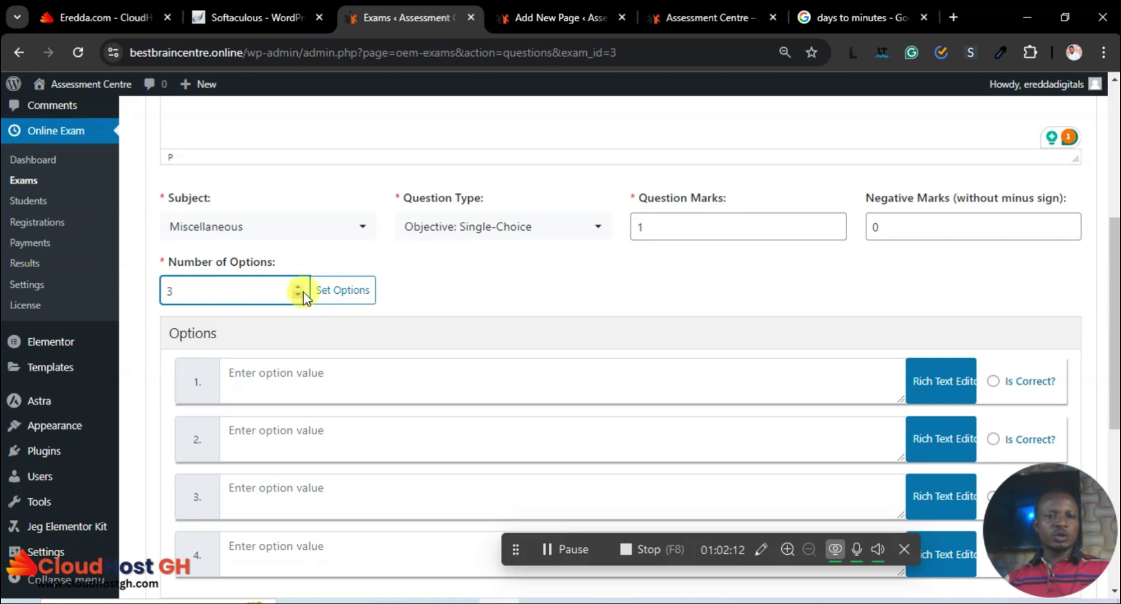
left_click(299, 286)
scroll(364, 364, "down", 1)
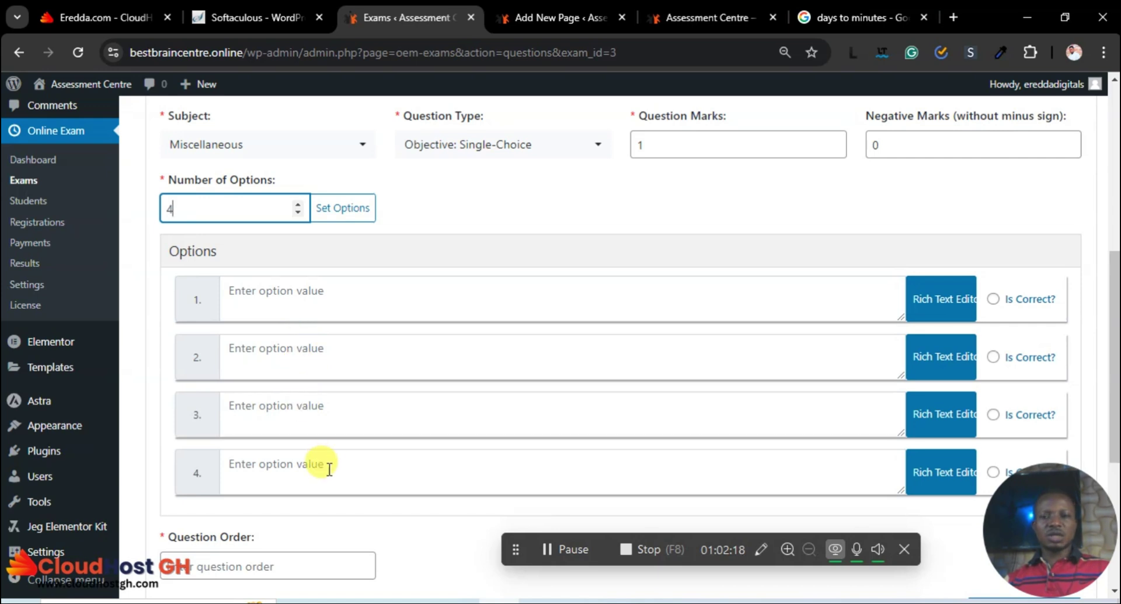
scroll(363, 348, "up", 2)
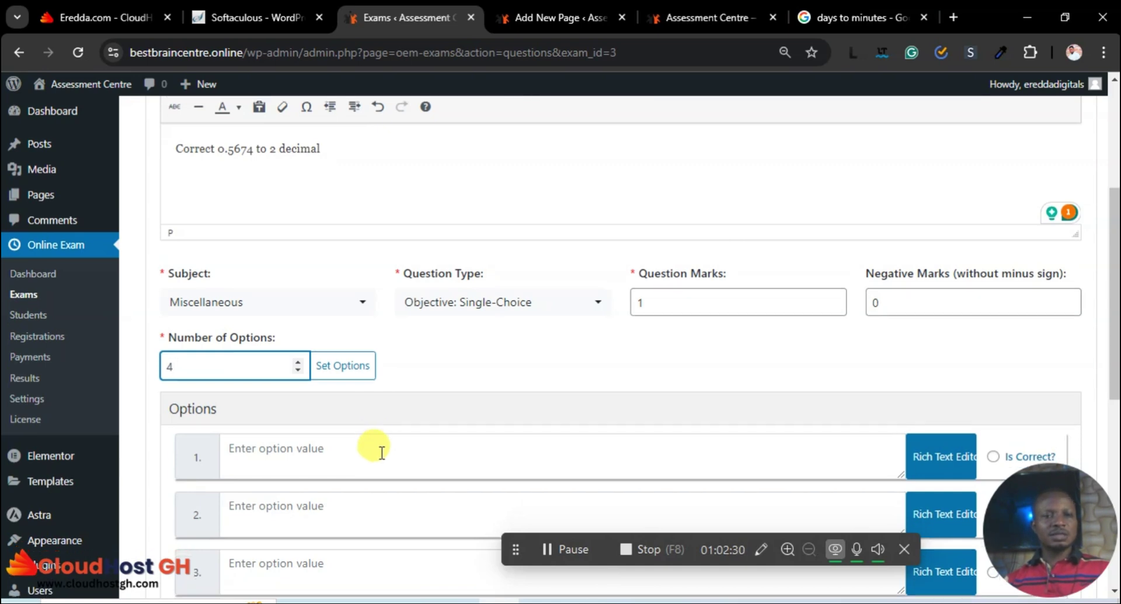
Enter 0.57 as the value of the question's first option.
scroll(374, 444, "down", 5)
scroll(295, 200, "up", 3)
left_click(279, 349)
left_click(278, 290)
type("0.576")
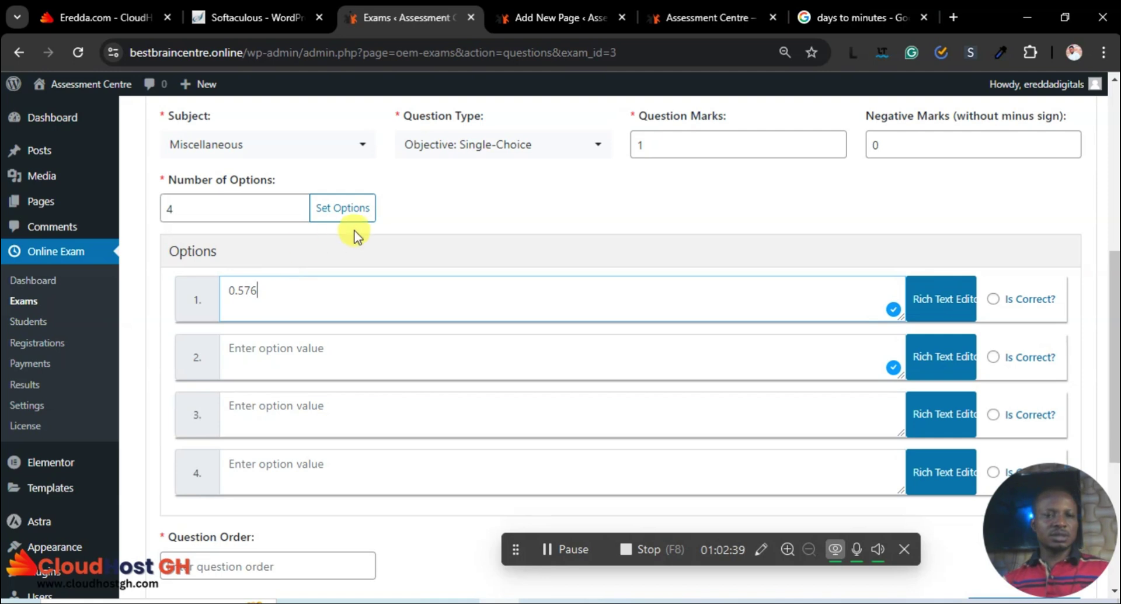
scroll(356, 269, "up", 3)
scroll(366, 321, "down", 2)
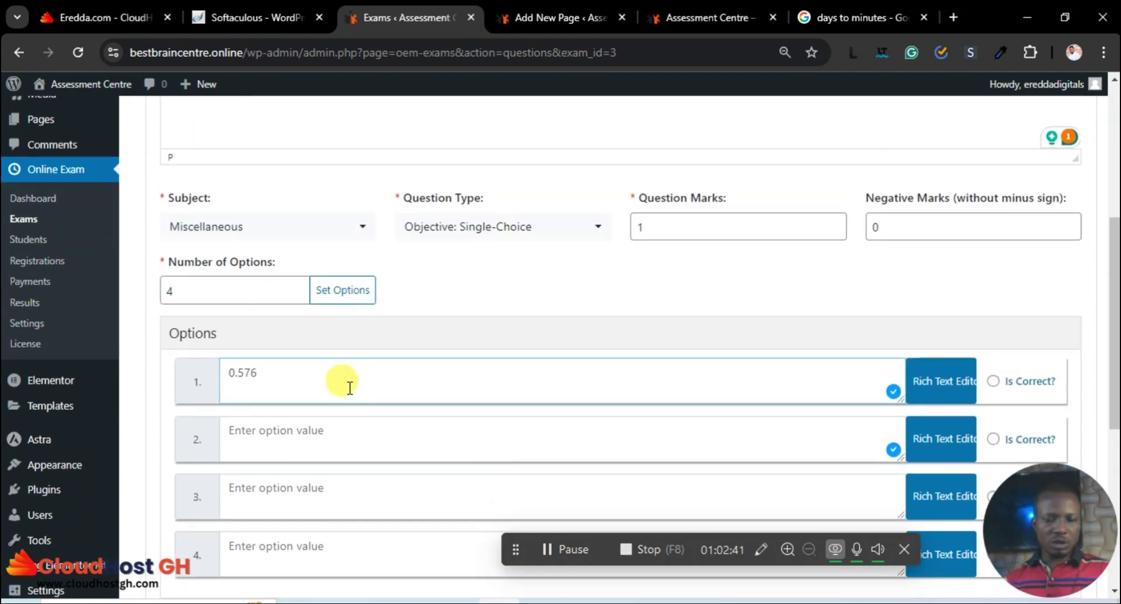
scroll(357, 368, "up", 2)
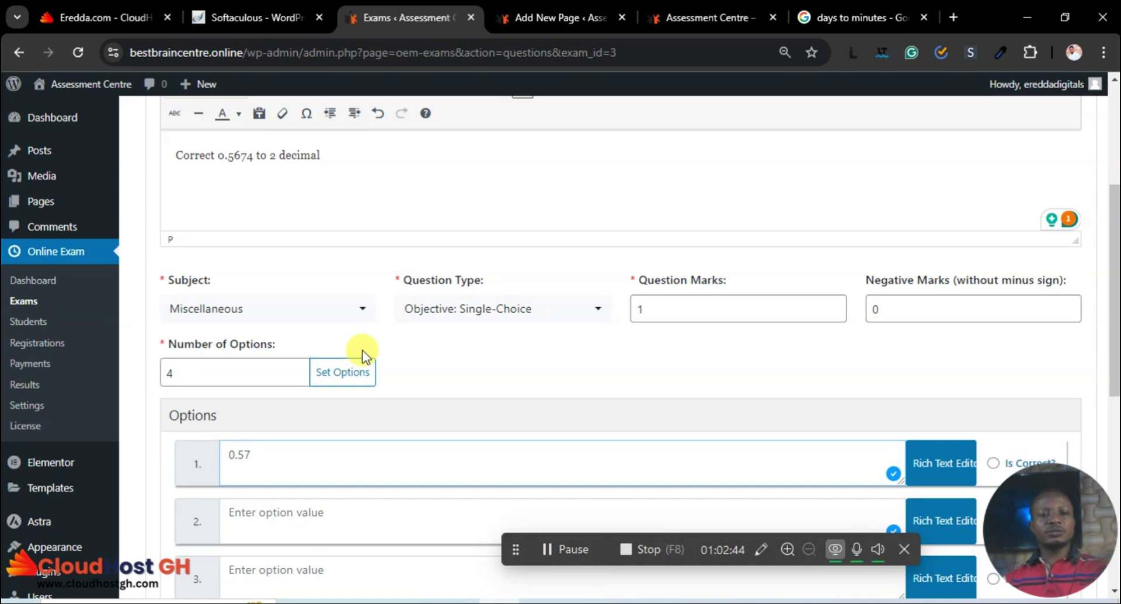
scroll(360, 349, "up", 1)
scroll(373, 342, "down", 2)
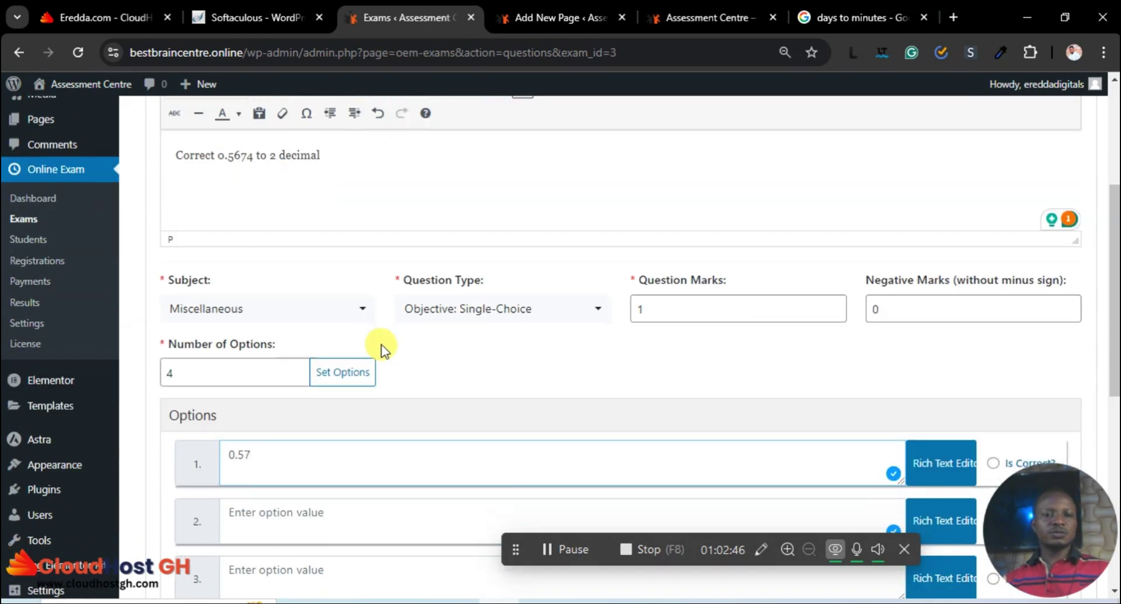
scroll(380, 345, "down", 1)
Fill in the second, third and fourth options with 0.5, 0.567 and 0.6.
left_click(294, 348)
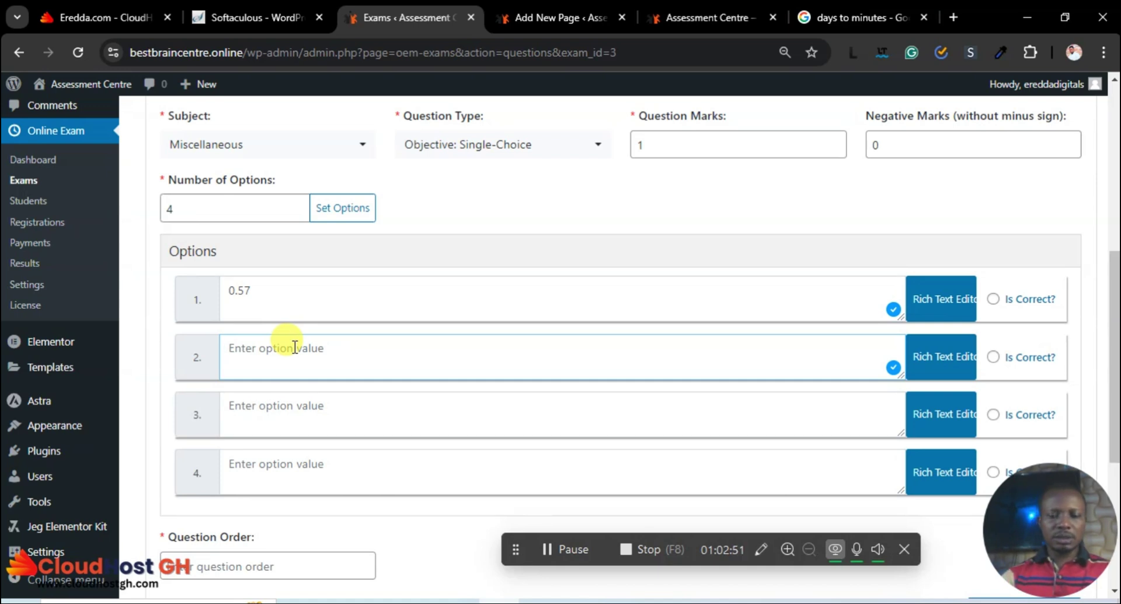
type("0.5")
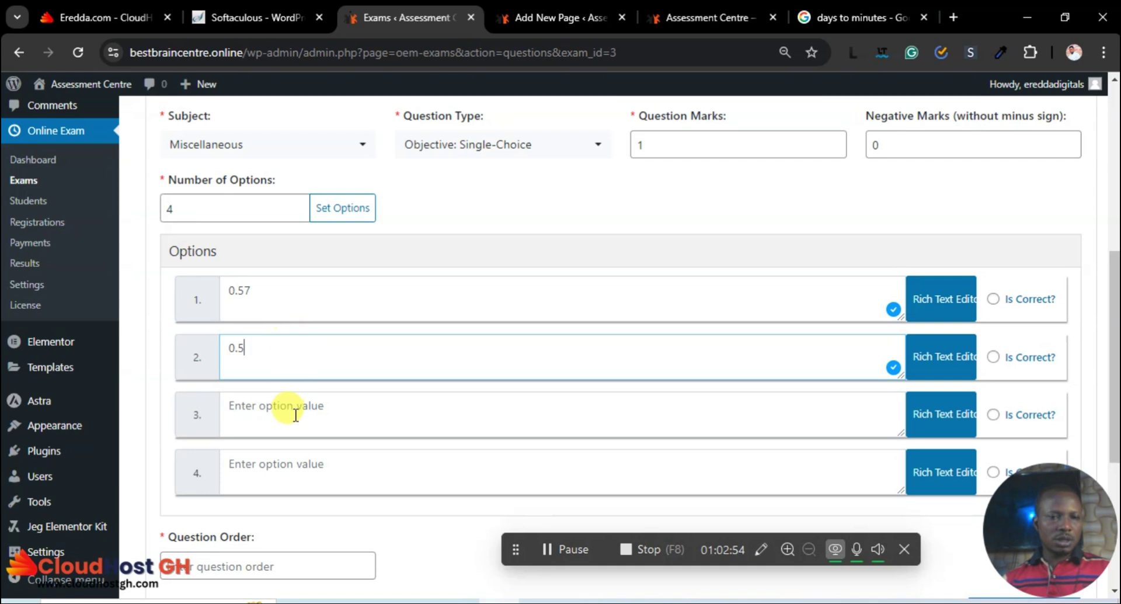
left_click(289, 407)
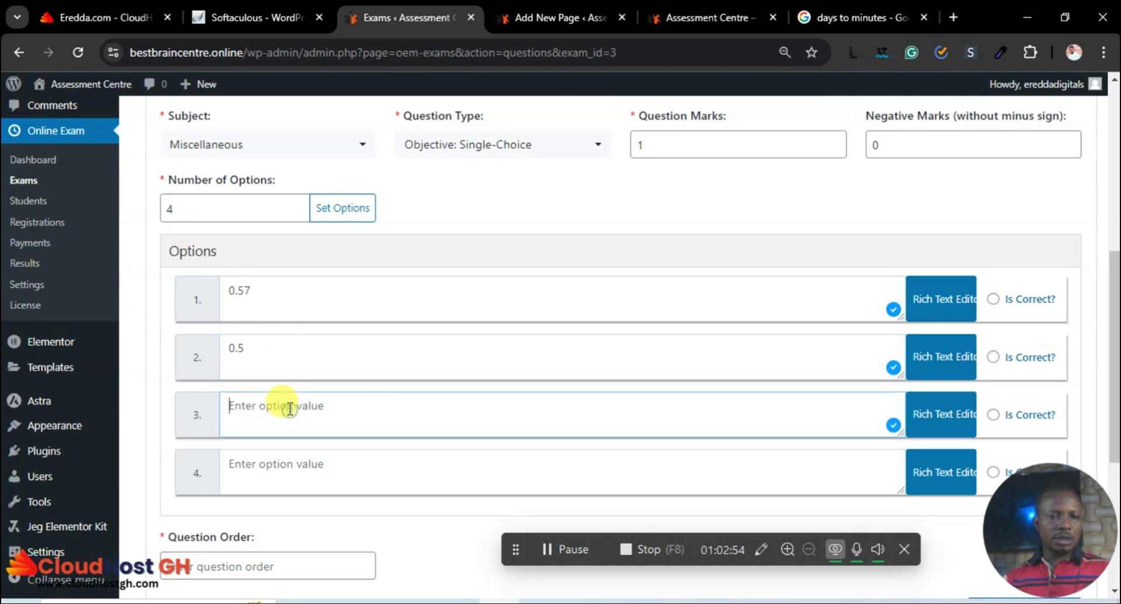
type("0.567")
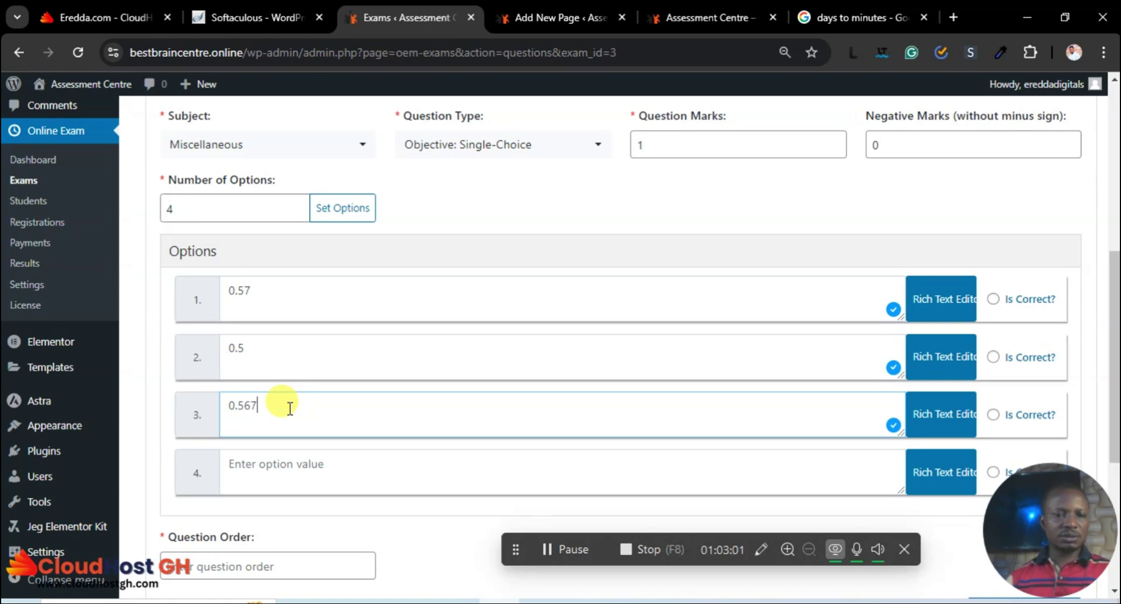
left_click(261, 469)
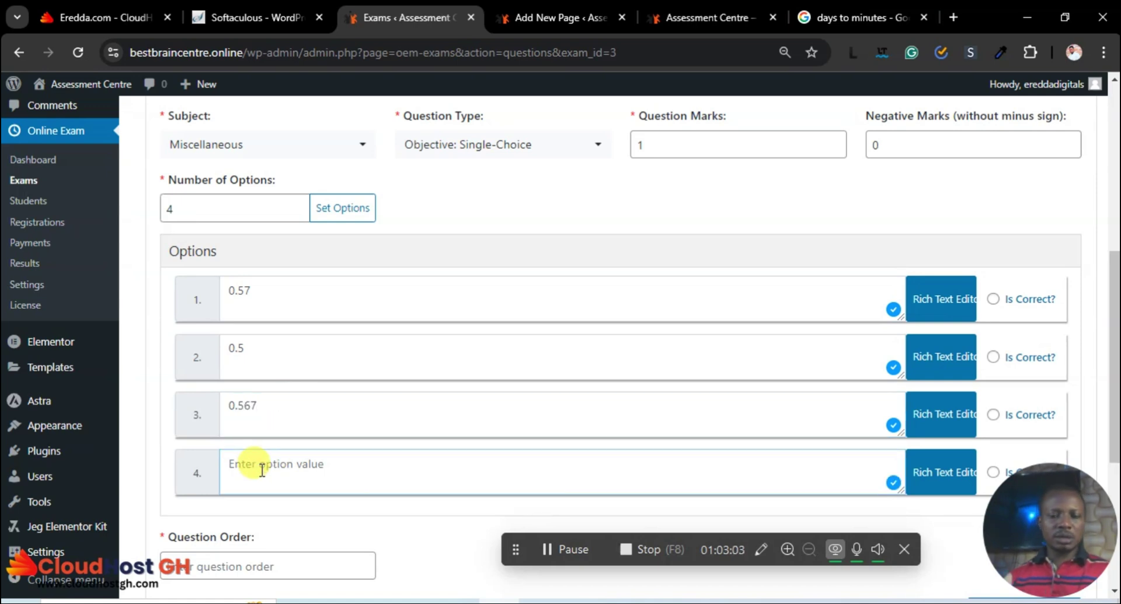
type("0.6")
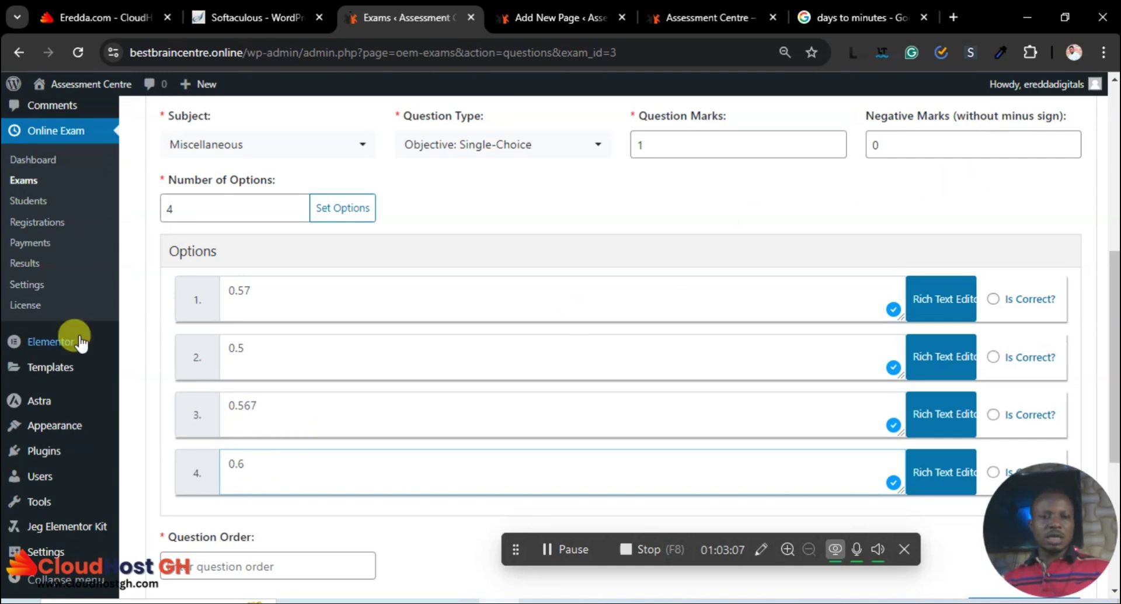
Mark the 0.57 option as the correct answer and set the question order to 1.
left_click(992, 297)
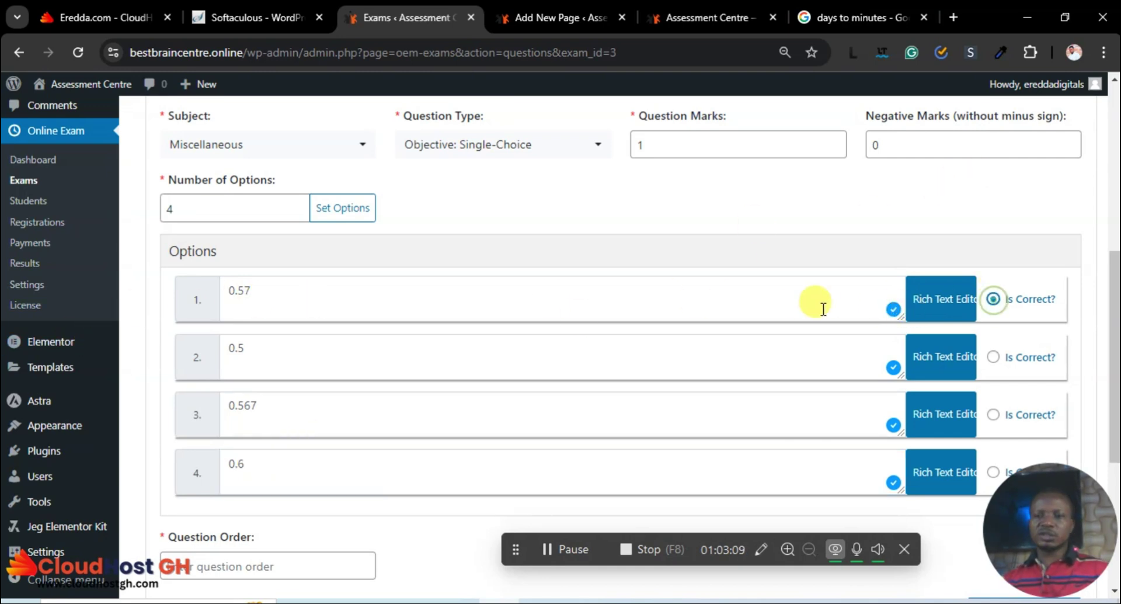
scroll(797, 303, "down", 5)
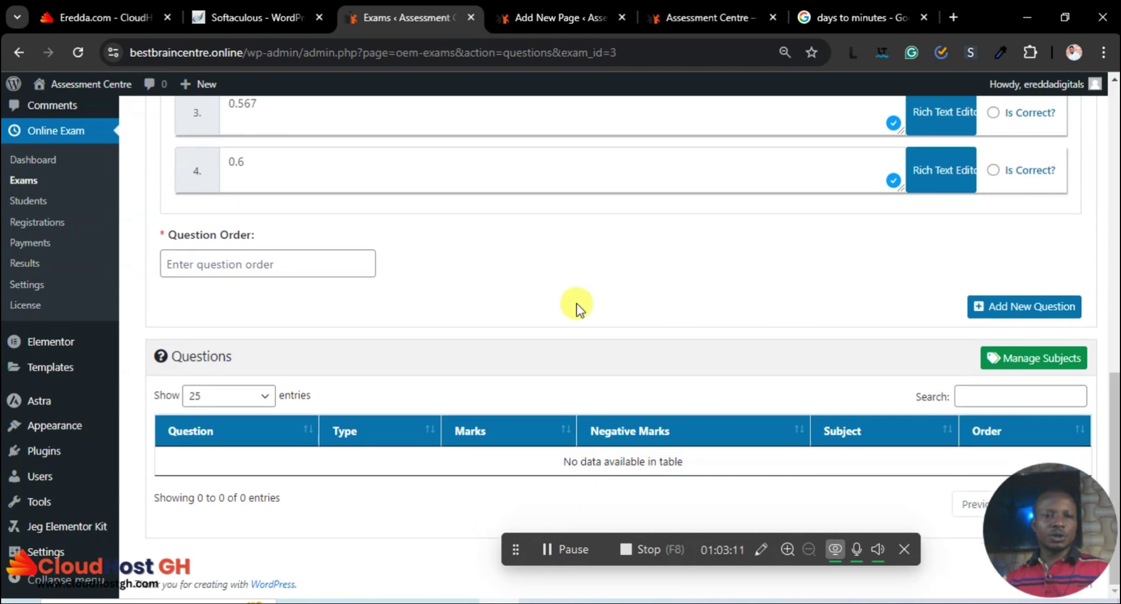
left_click(222, 261)
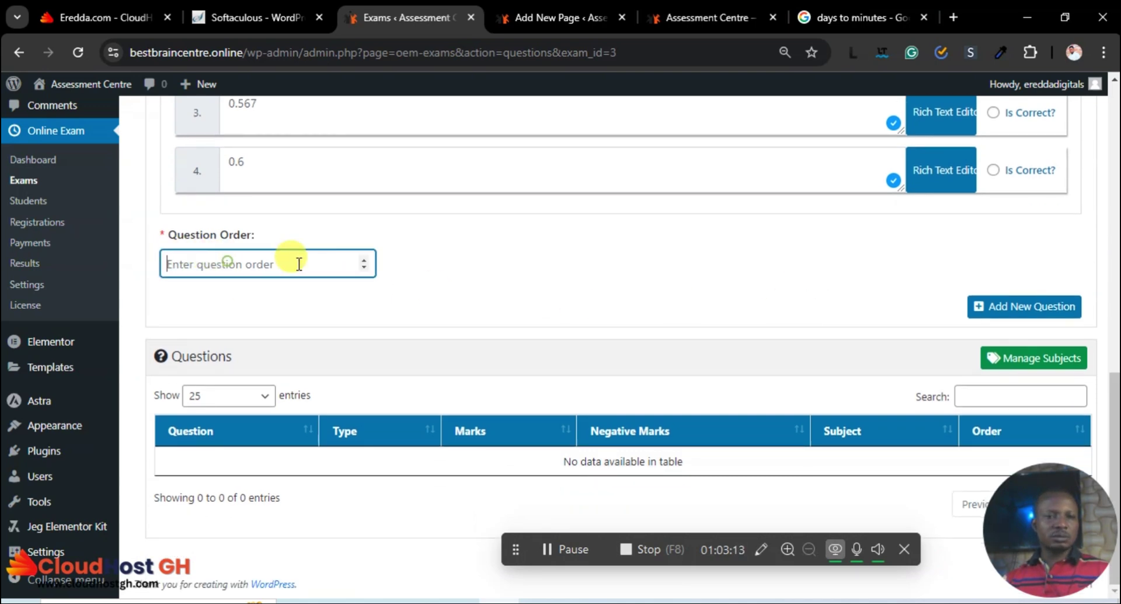
left_click(362, 258)
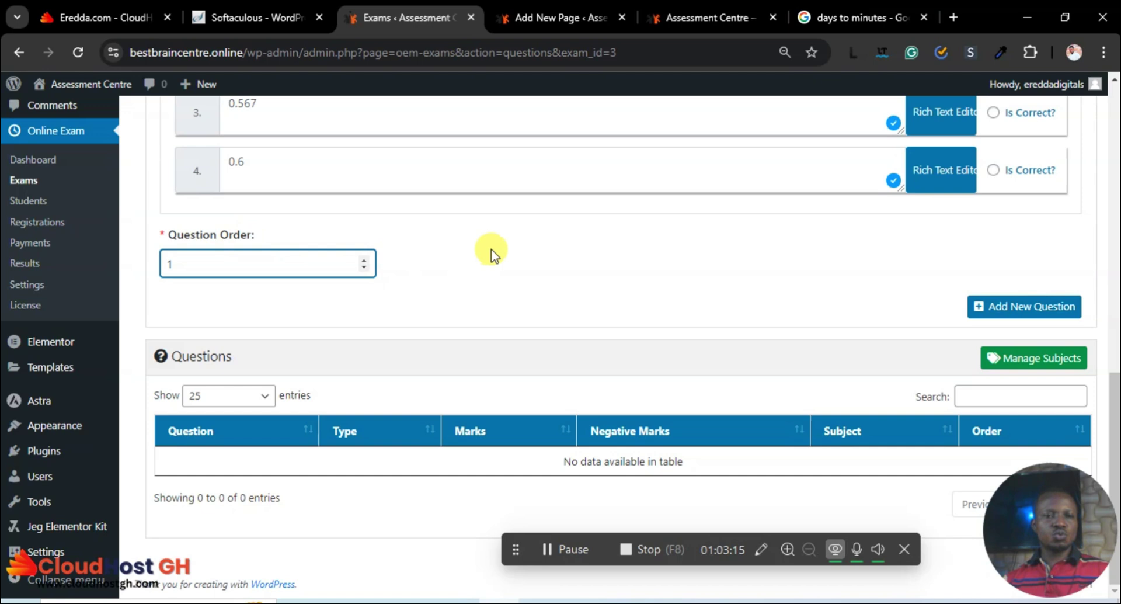
Review the completed question form, add the question to the exam and check the questions list.
scroll(492, 246, "up", 5)
scroll(492, 248, "down", 5)
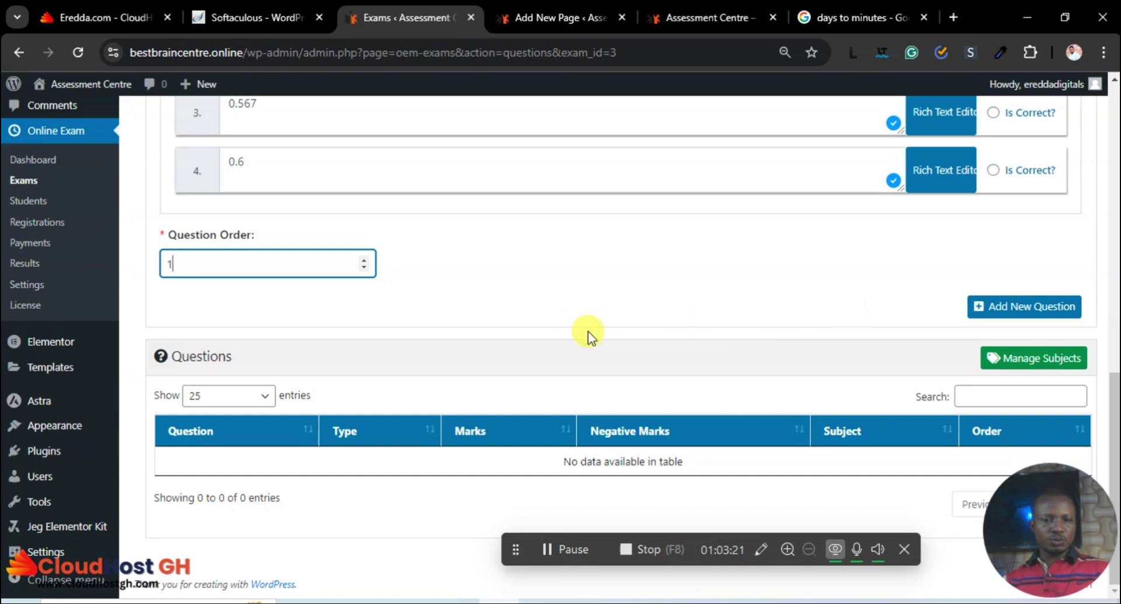
left_click(991, 306)
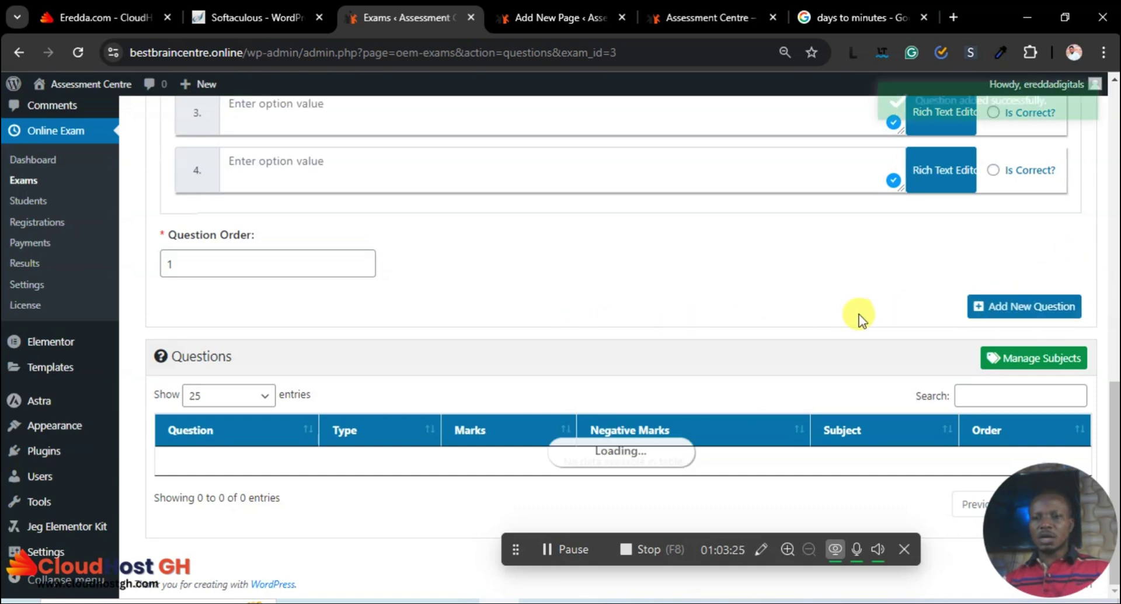
scroll(811, 289, "up", 6)
scroll(806, 285, "down", 6)
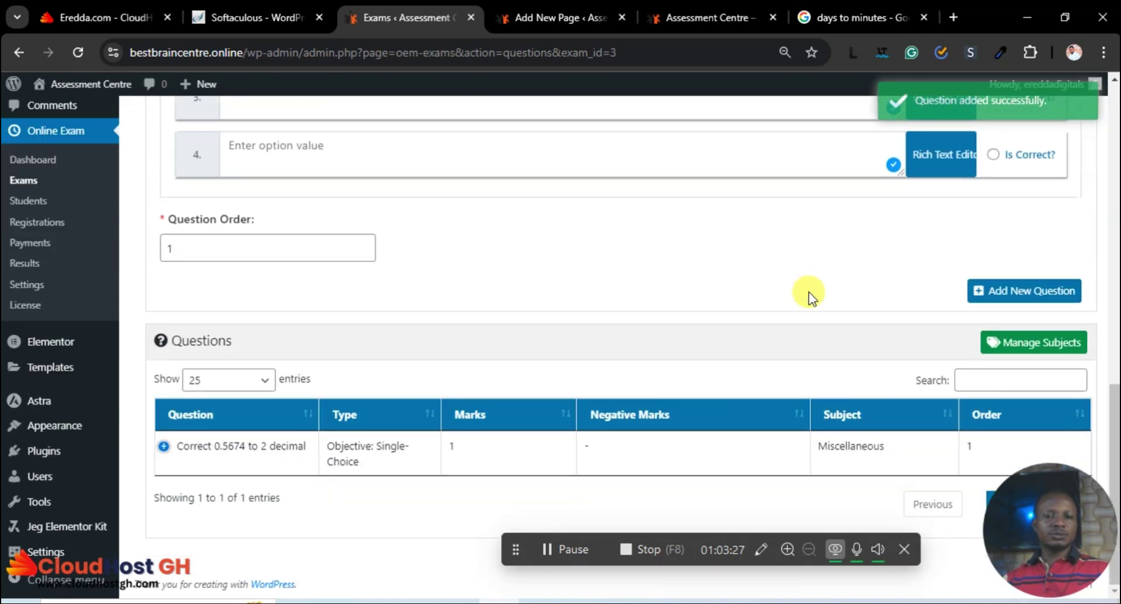
Go to the Online Exam dashboard and open subject management for the upcoming Entrance Examination.
scroll(639, 436, "up", 10)
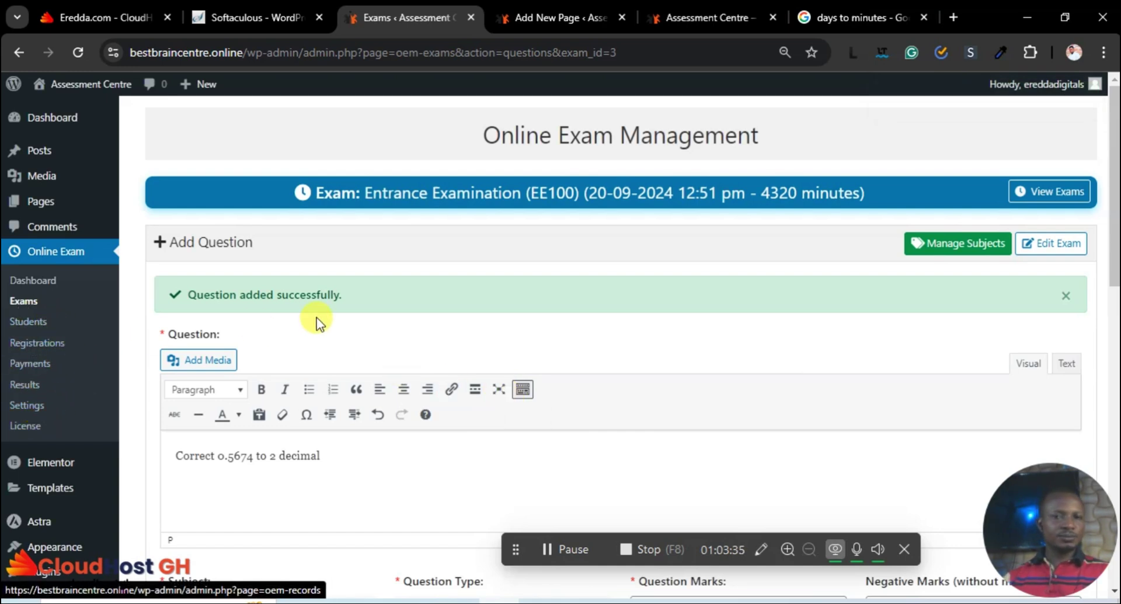
left_click(33, 280)
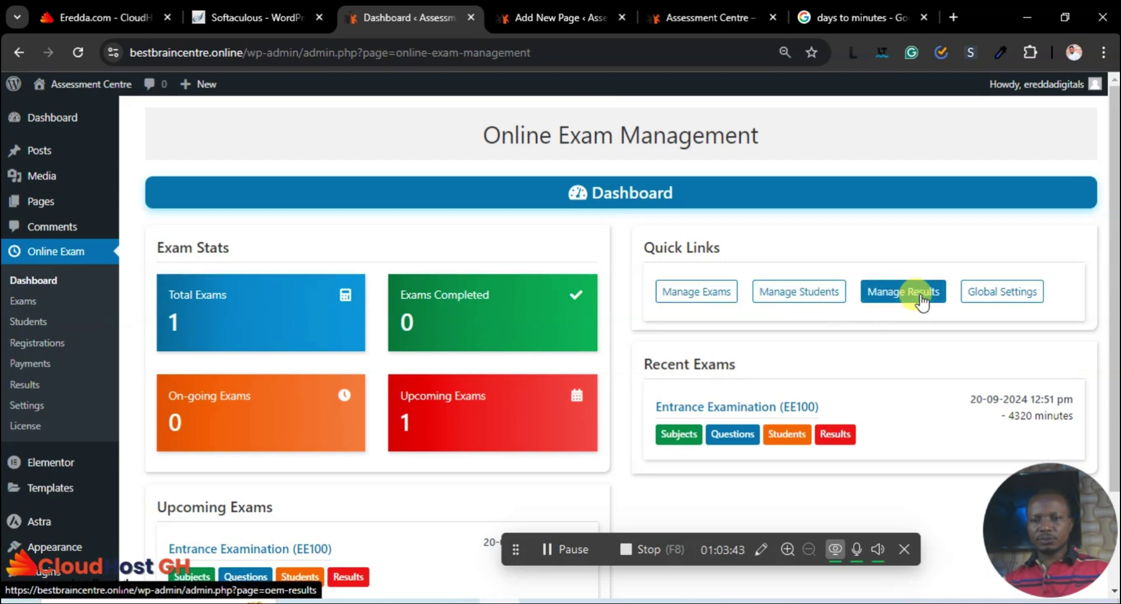
scroll(928, 304, "down", 2)
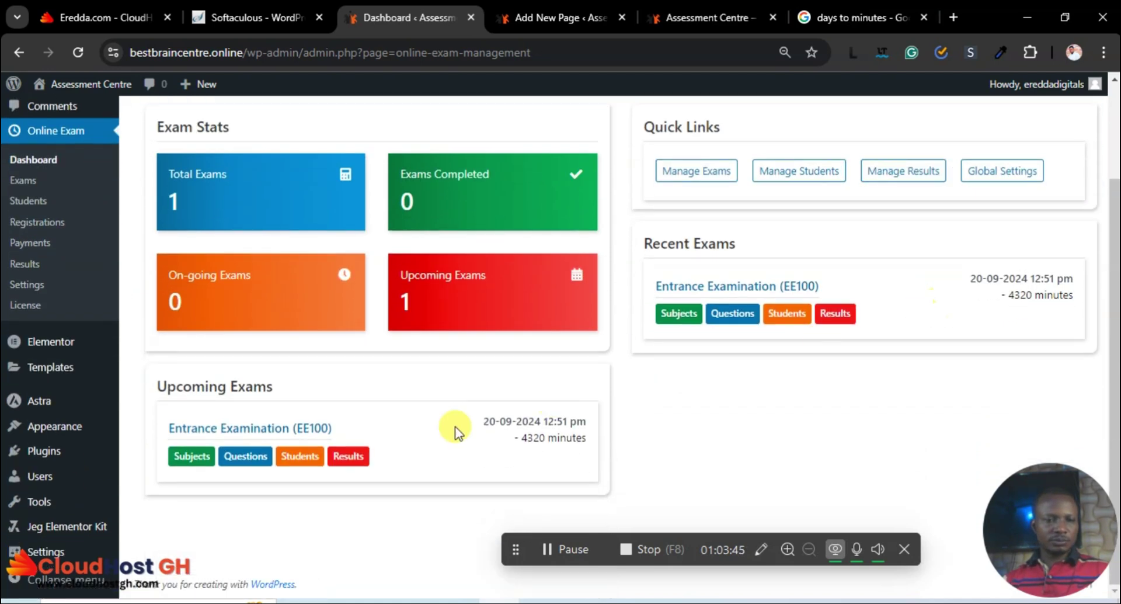
left_click(192, 456)
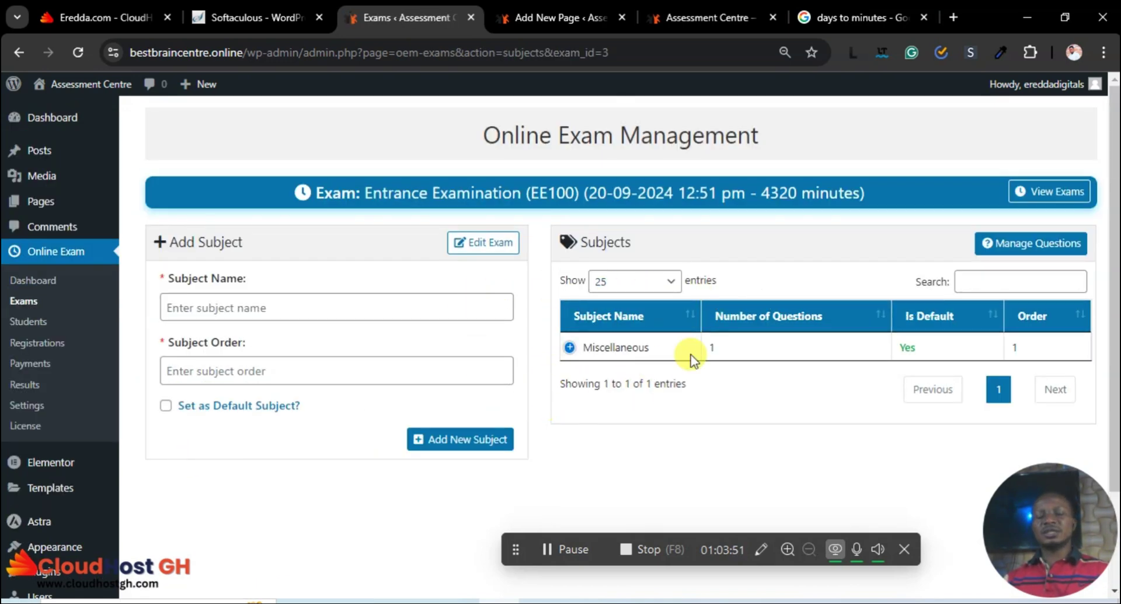
Add a new subject named Mathematics with subject order 2, without making it the default.
left_click(270, 308)
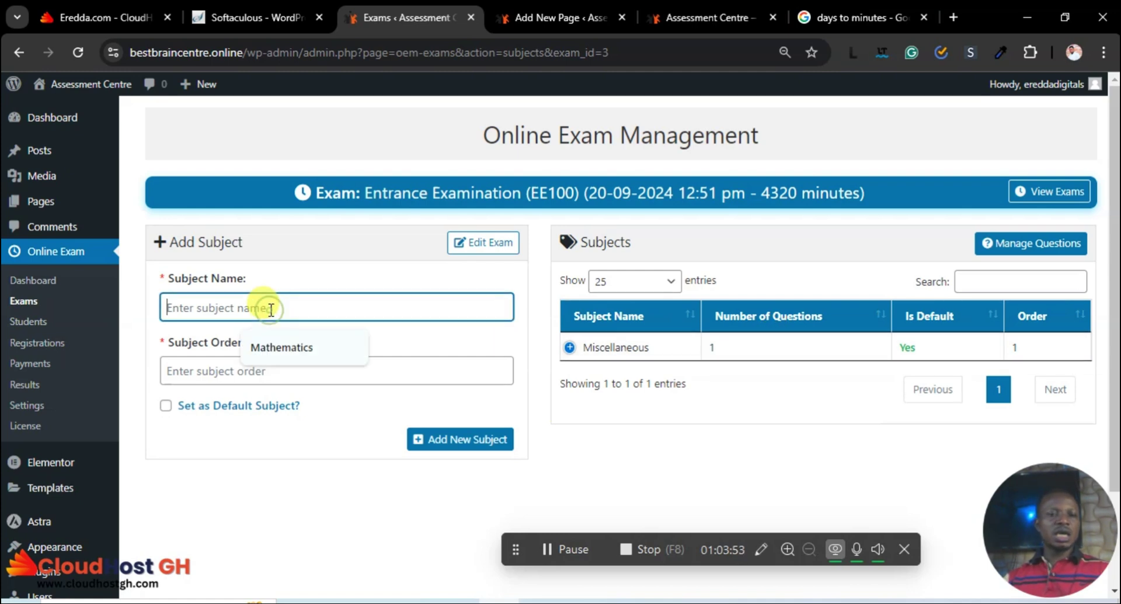
left_click(292, 350)
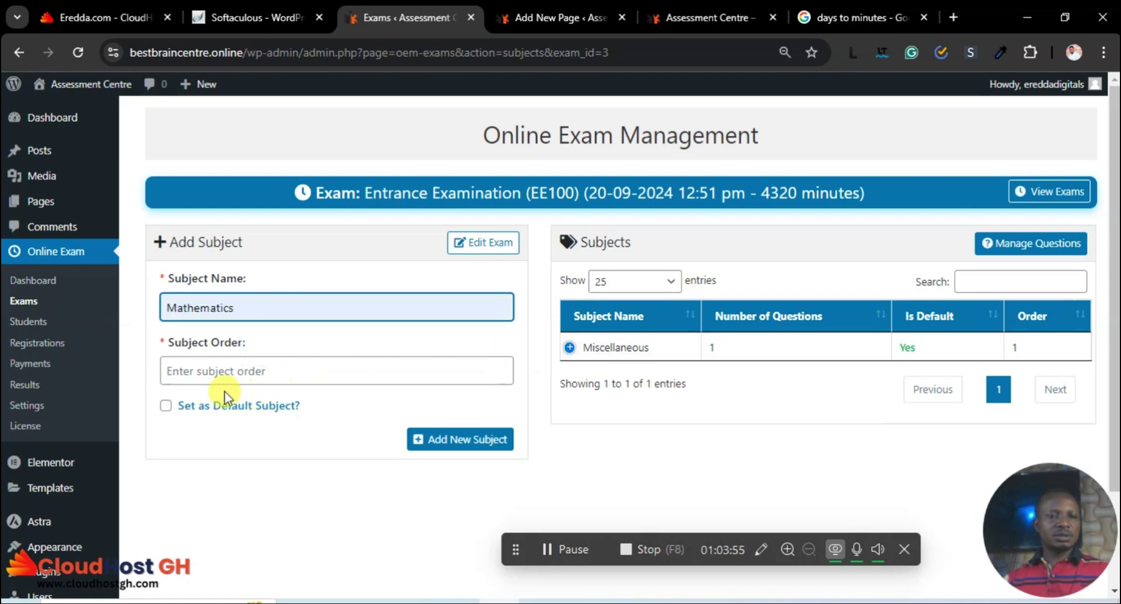
left_click(193, 370)
type("1")
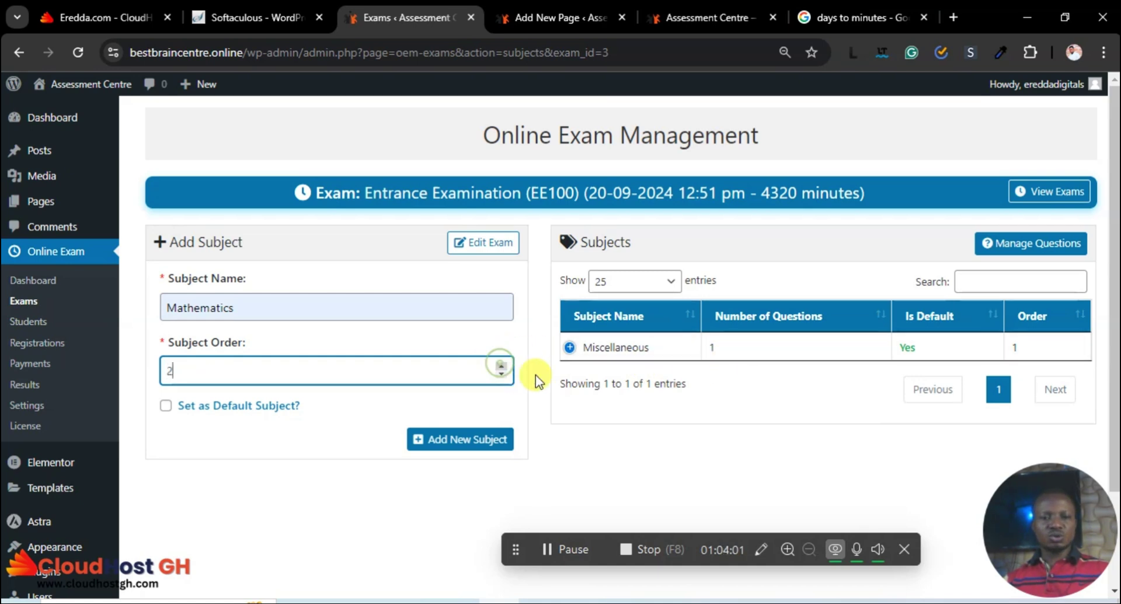
left_click(500, 366)
left_click(502, 375)
left_click(461, 445)
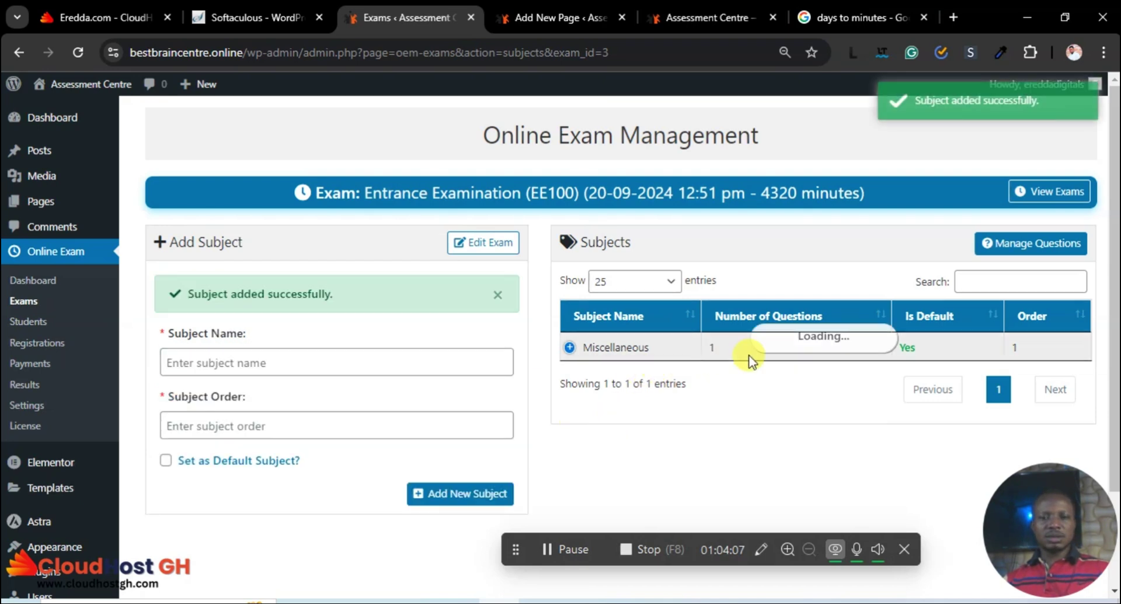
Add a new subject named Science with subject order 3, without making it the default.
left_click(314, 351)
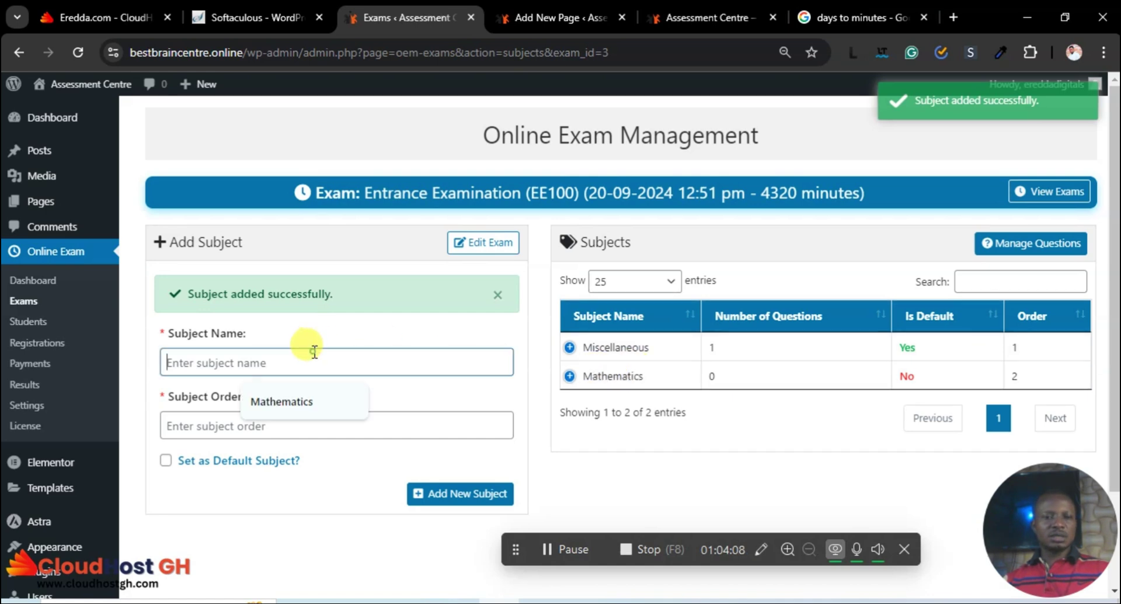
type("Science")
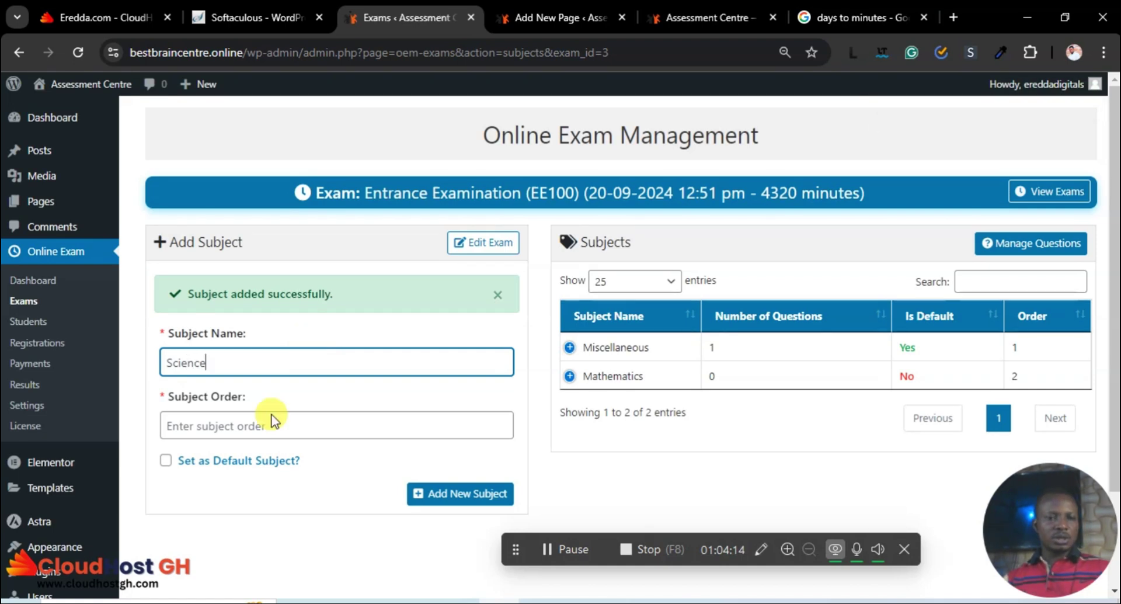
left_click(501, 420)
left_click(500, 420)
left_click(501, 420)
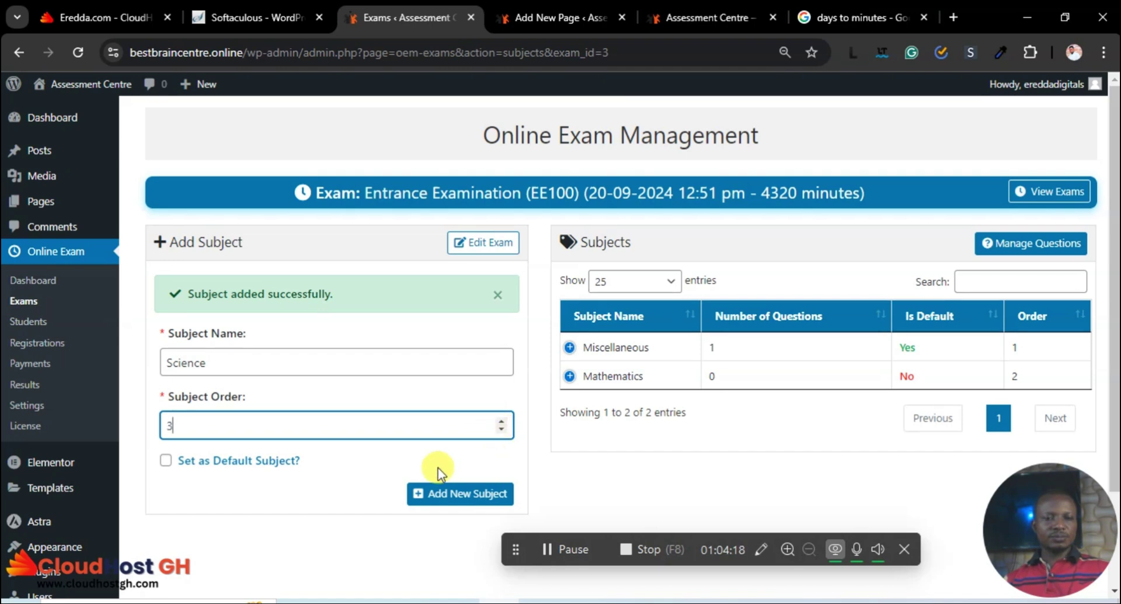
left_click(463, 493)
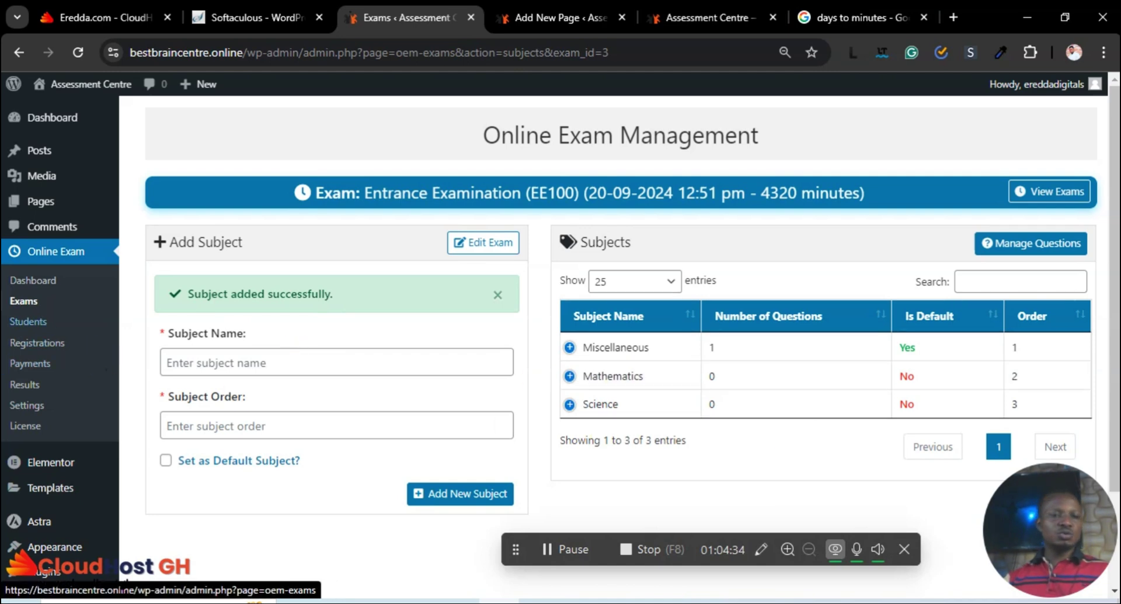
Open question management for the Entrance Examination and try to add an otherwise blank question under the Mathematics subject.
left_click(24, 303)
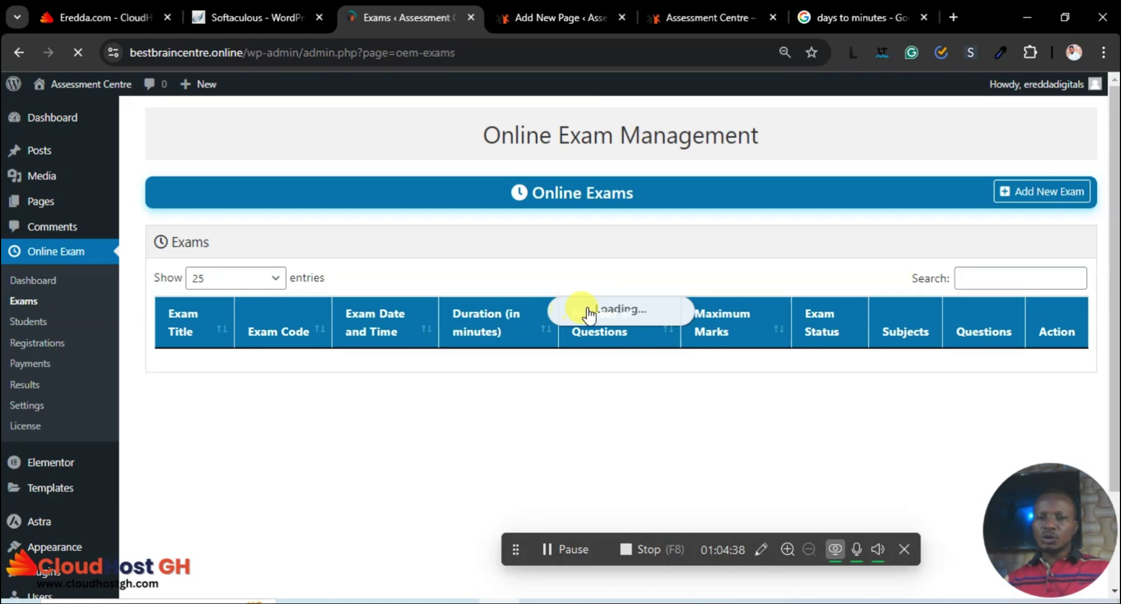
scroll(560, 322, "down", 1)
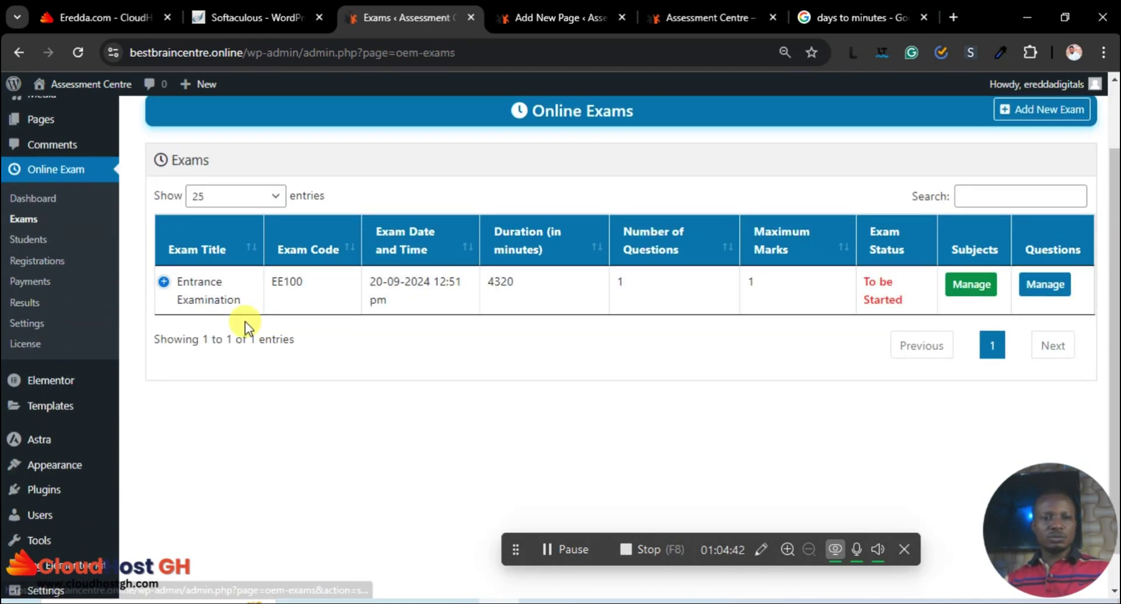
left_click(1037, 297)
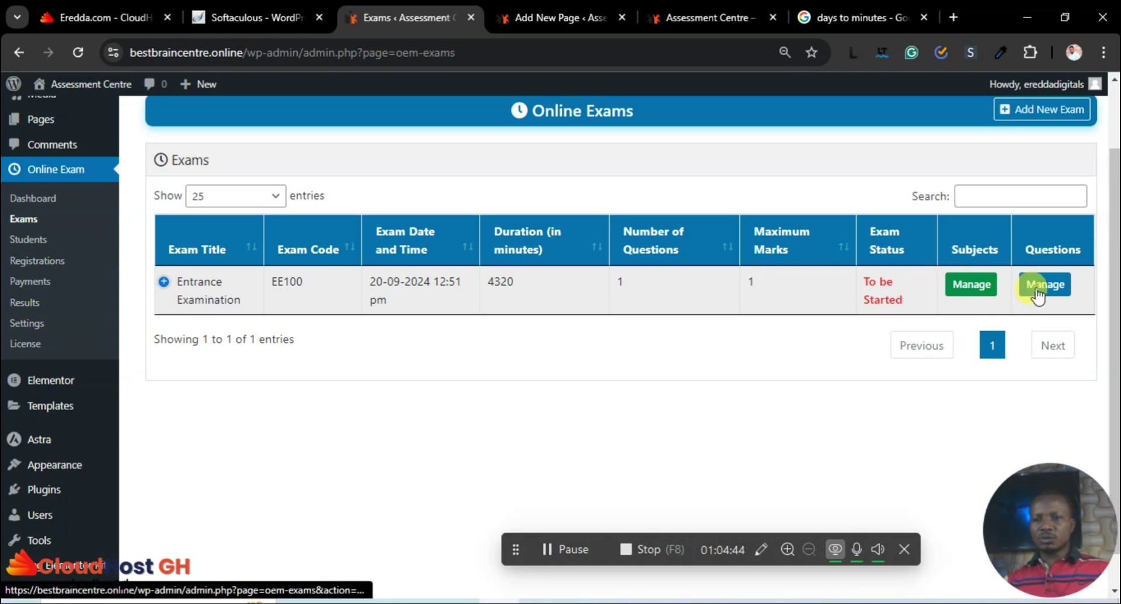
scroll(502, 382, "down", 5)
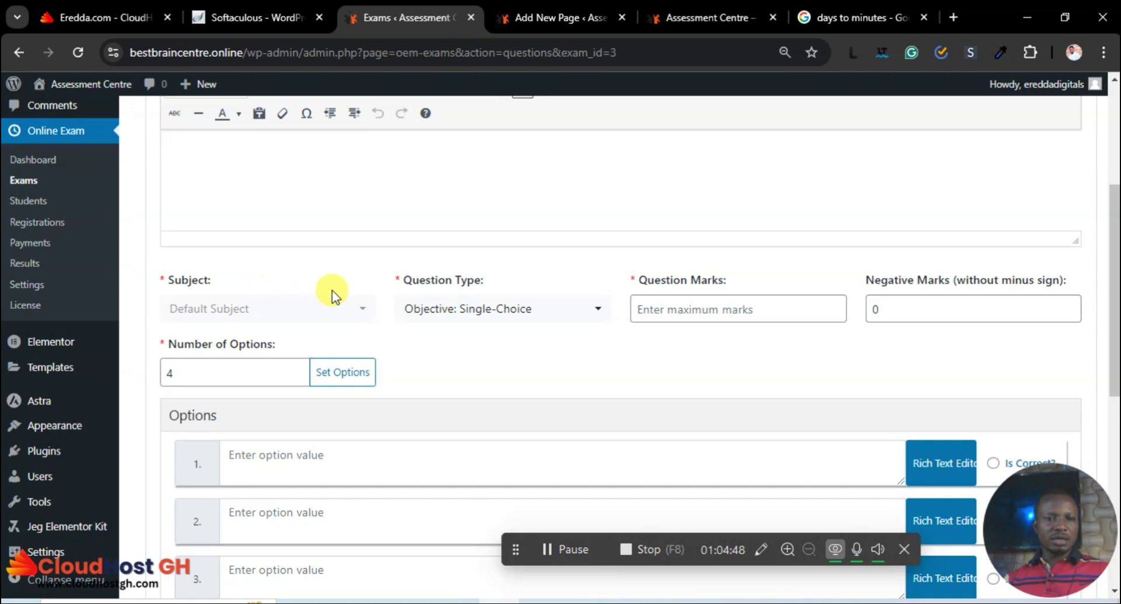
left_click(296, 306)
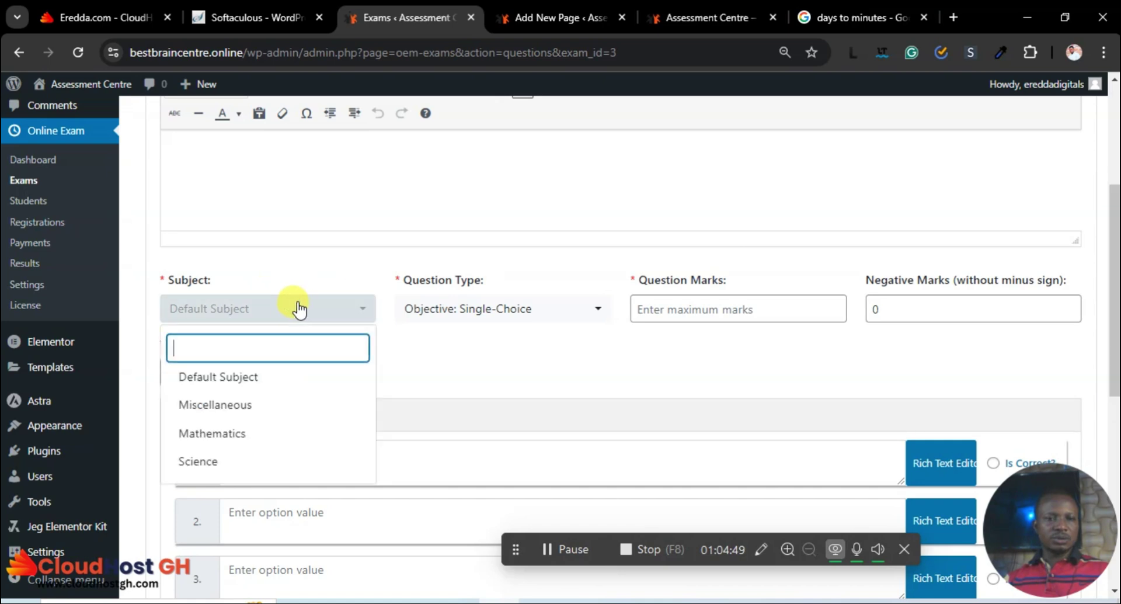
left_click(219, 435)
scroll(625, 368, "down", 8)
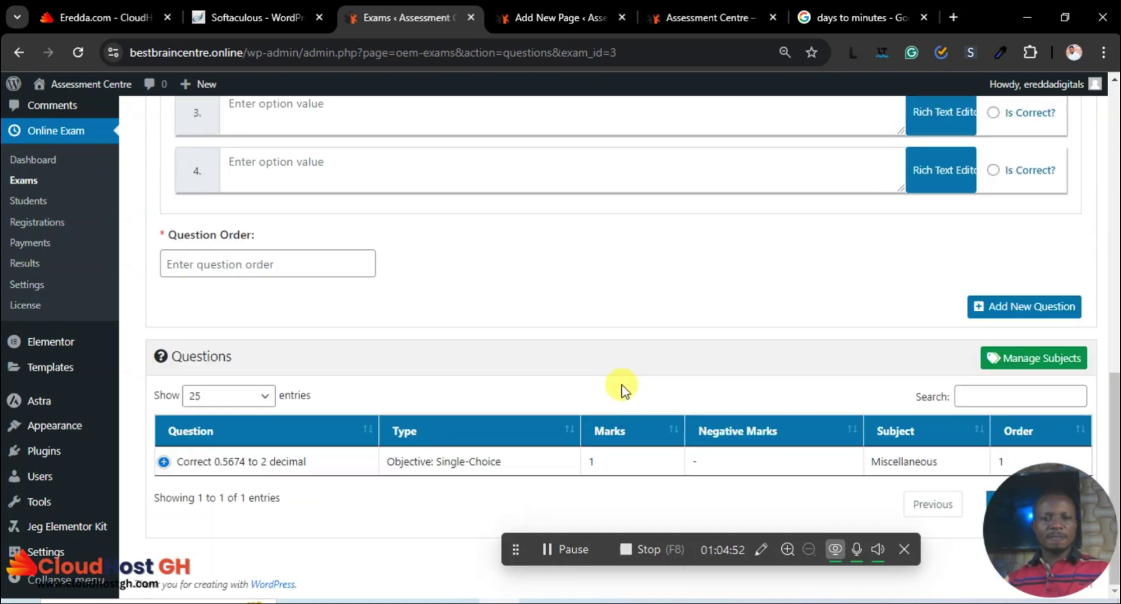
left_click(1023, 309)
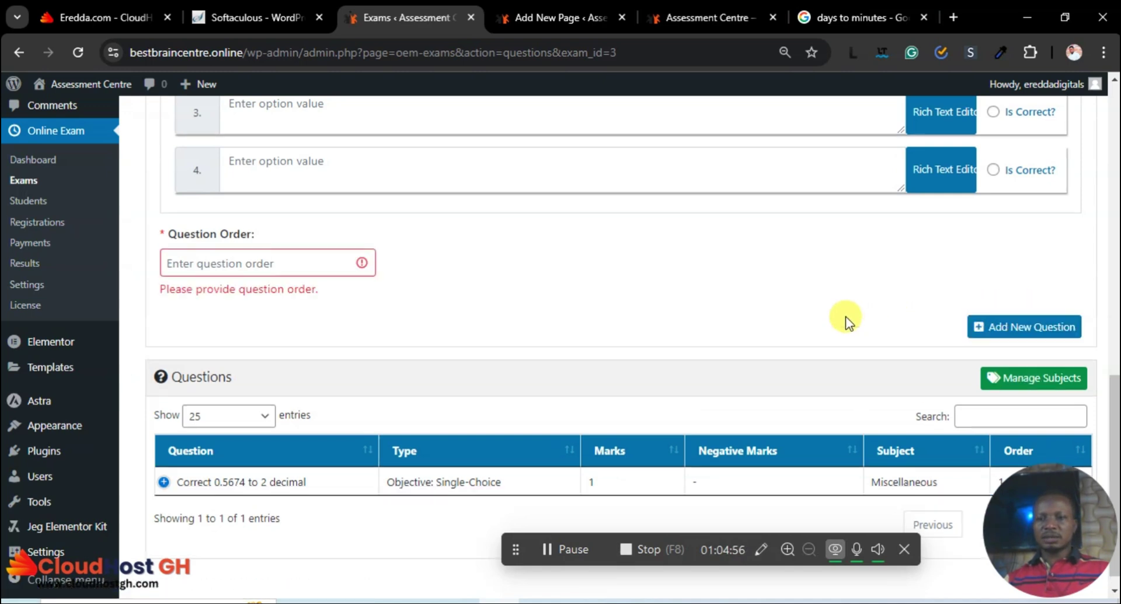
Look over the required fields of the blank question form and return to the Online Exam dashboard.
scroll(358, 400, "up", 2)
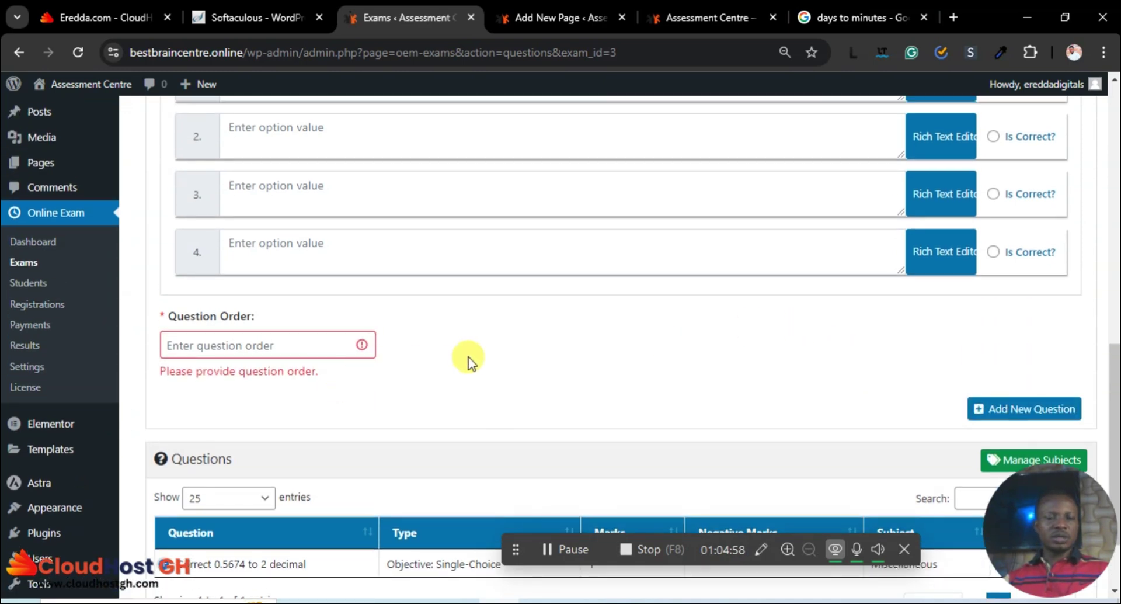
scroll(467, 362, "up", 4)
scroll(474, 359, "up", 4)
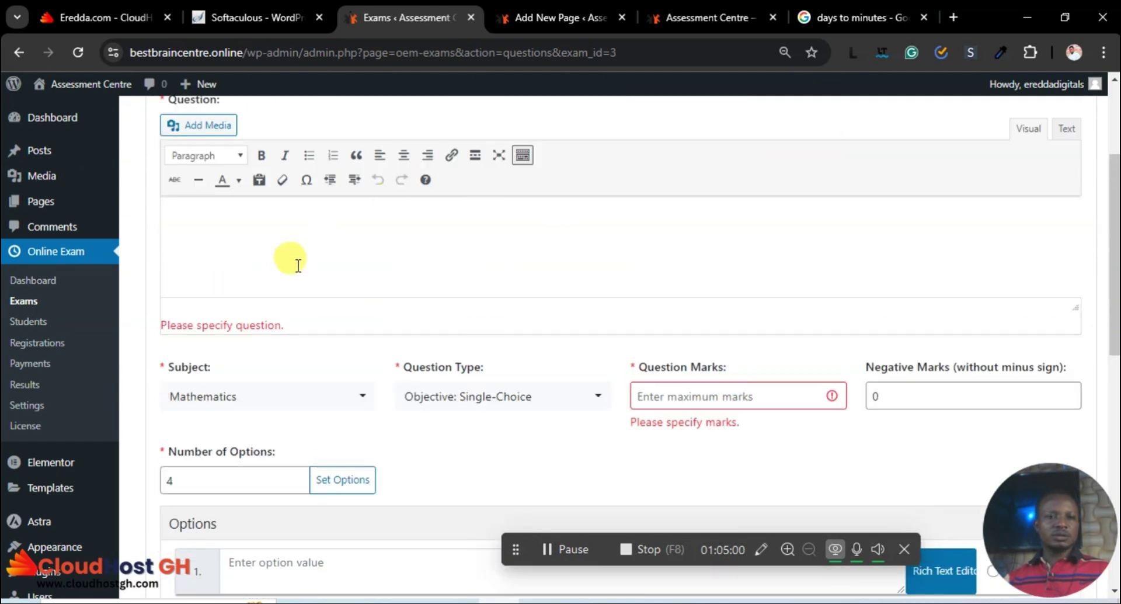
scroll(198, 318, "up", 3)
left_click(36, 280)
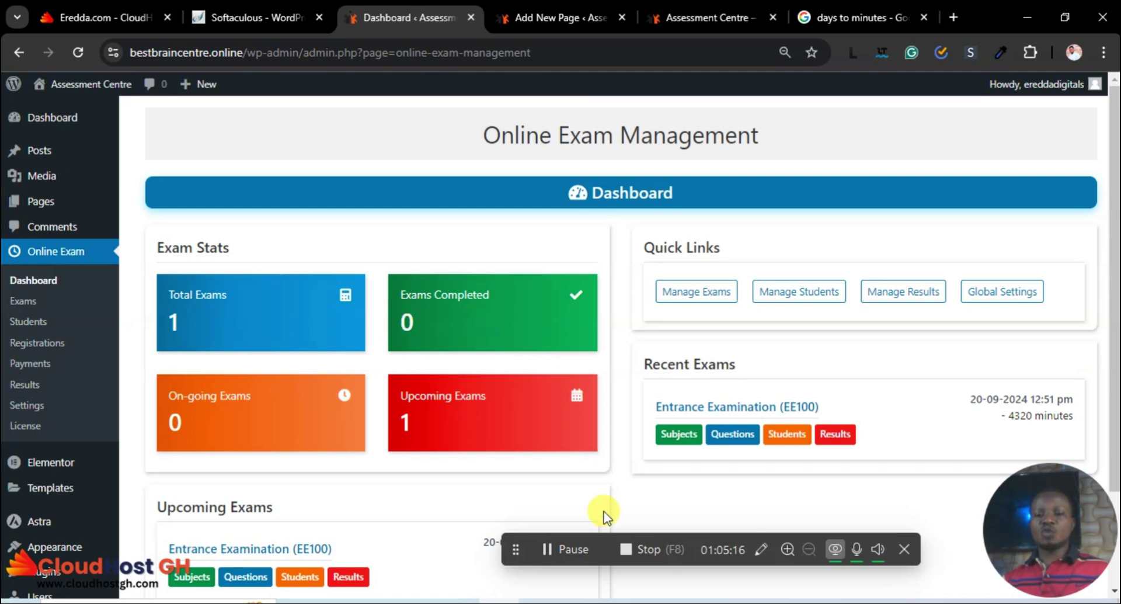
left_click_drag(606, 544, 658, 567)
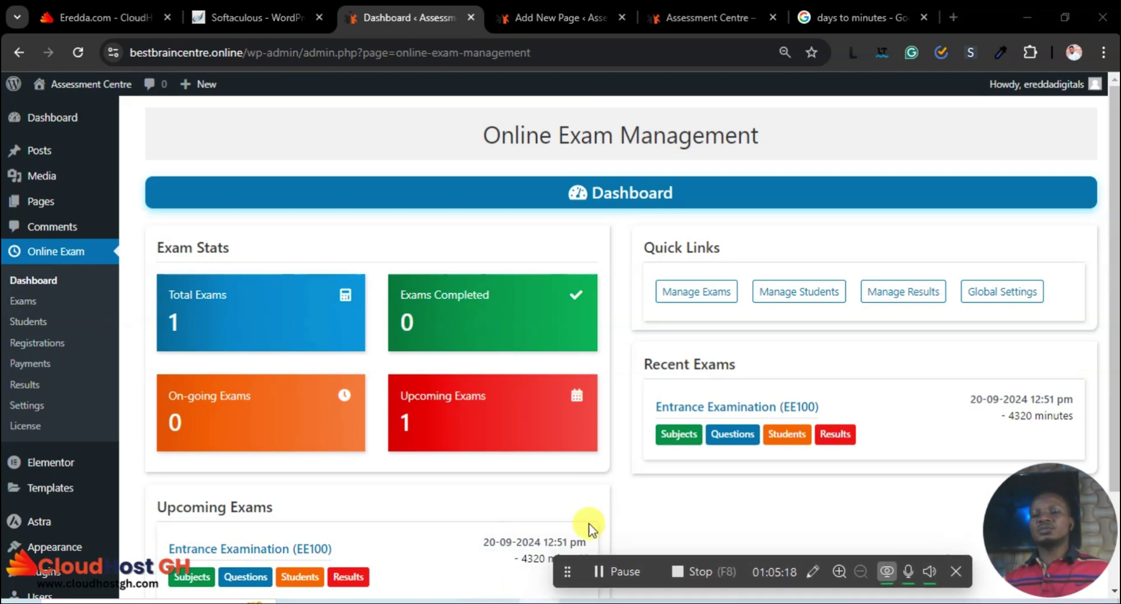